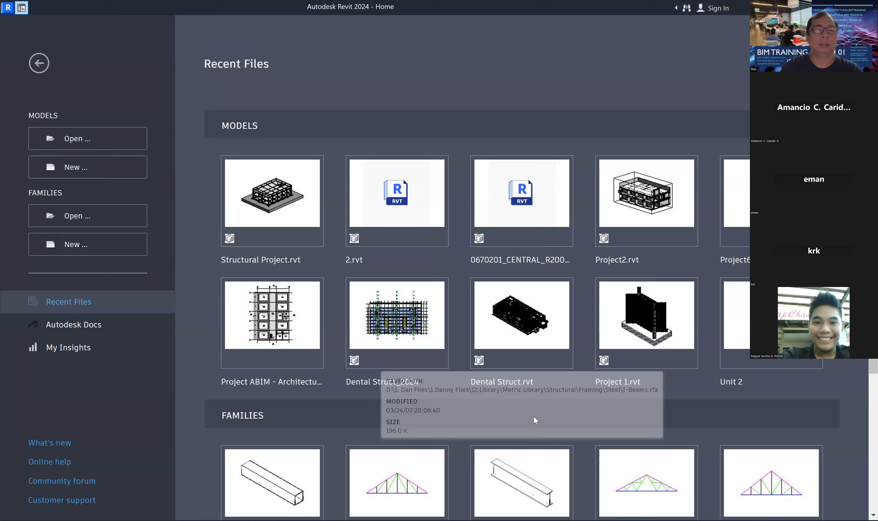
# Step: Open Structural Project from the 3. BIM folder on New Volume (D:) as a new local copy, overwriting the existing copy
pyautogui.click(78, 140)
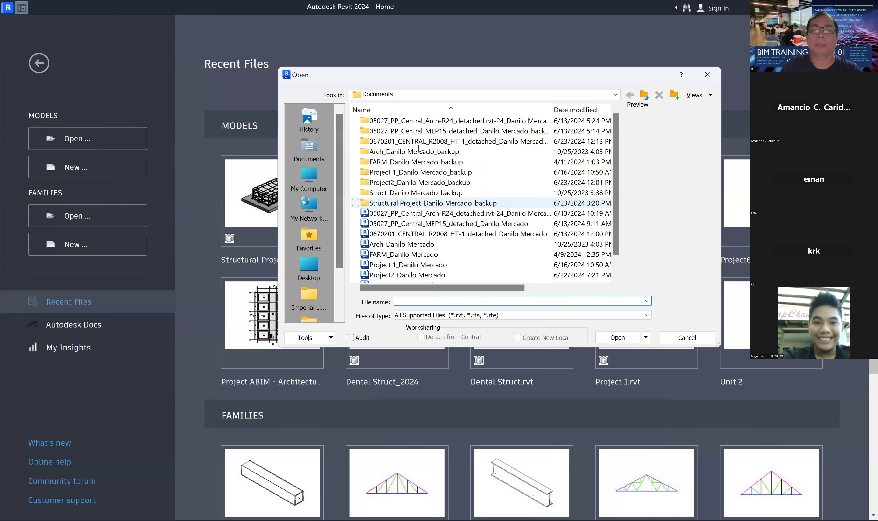
pyautogui.click(615, 94)
pyautogui.click(418, 160)
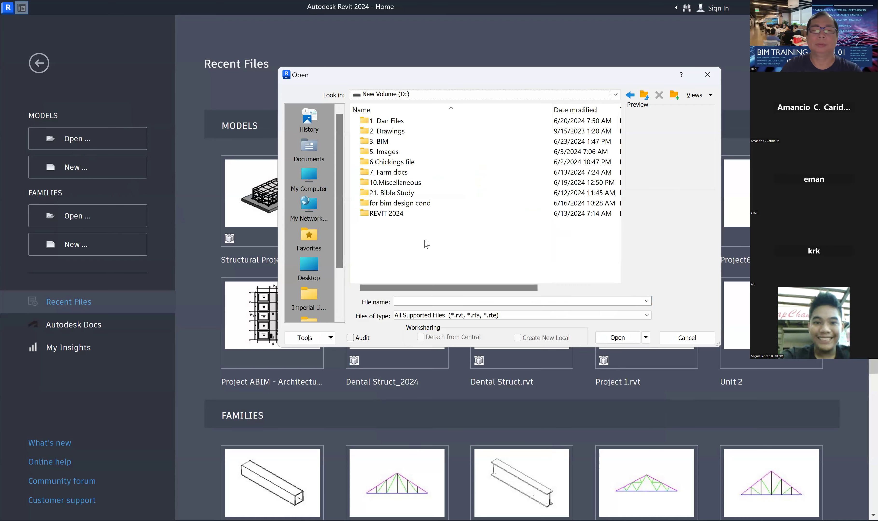
pyautogui.doubleClick(384, 142)
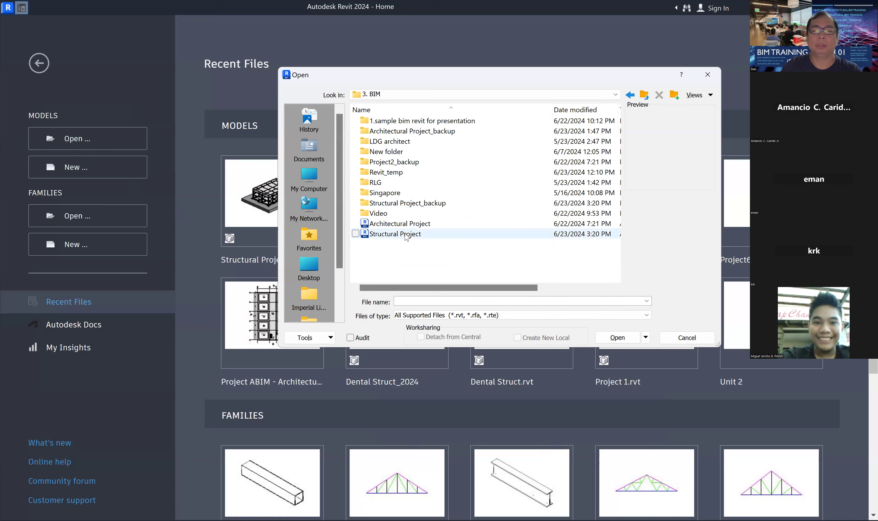
pyautogui.click(407, 235)
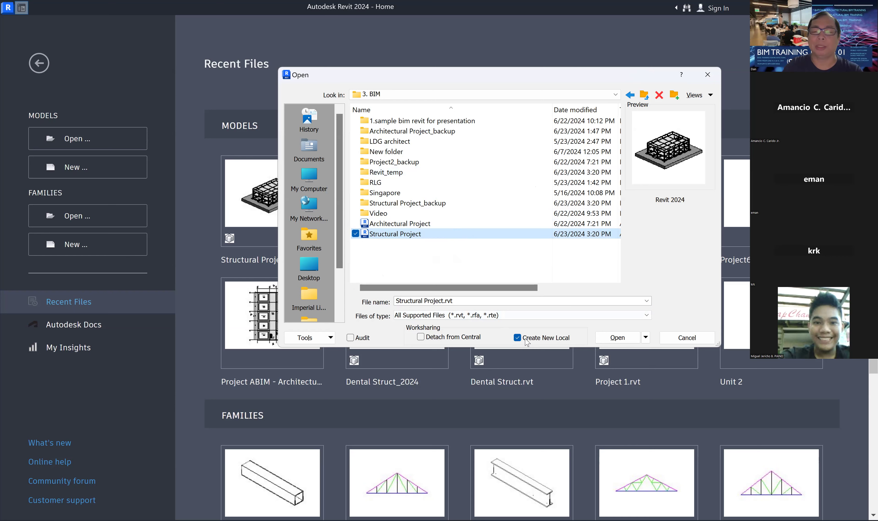
pyautogui.click(619, 339)
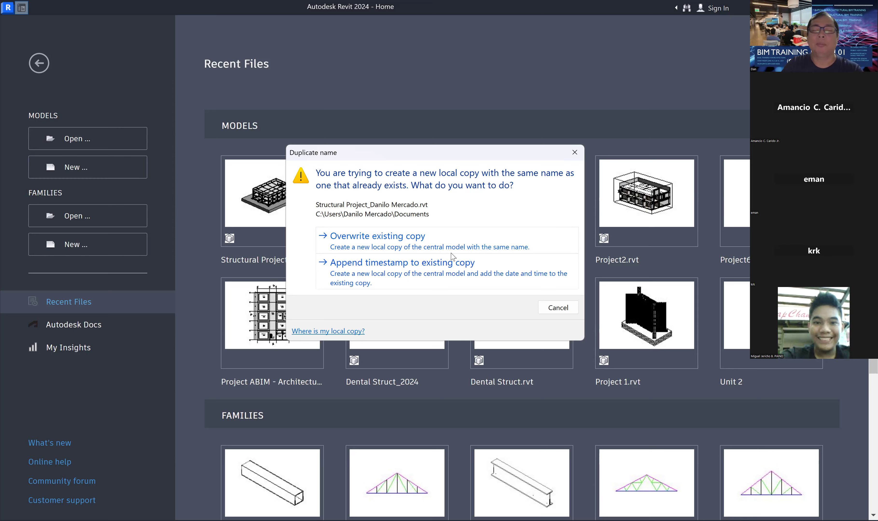
pyautogui.click(383, 240)
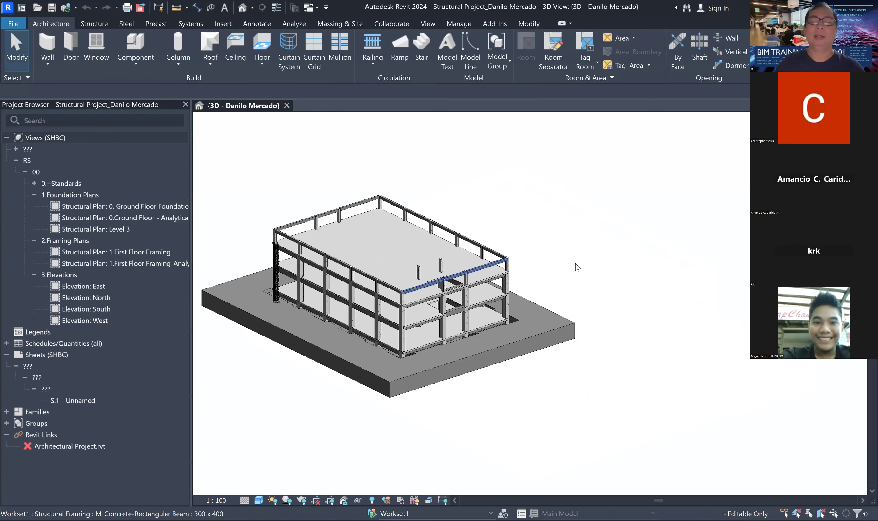
# Step: Reload the linked Architectural Project.rvt into the structural model
pyautogui.moveTo(516, 265); pyautogui.dragTo(522, 257, button='middle')
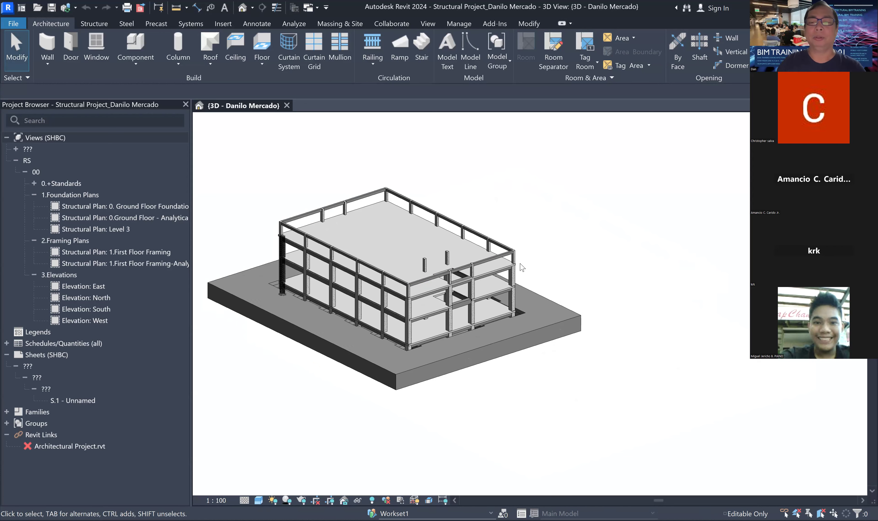
pyautogui.scroll(-1, 521, 268)
pyautogui.moveTo(521, 267); pyautogui.dragTo(545, 248, button='middle')
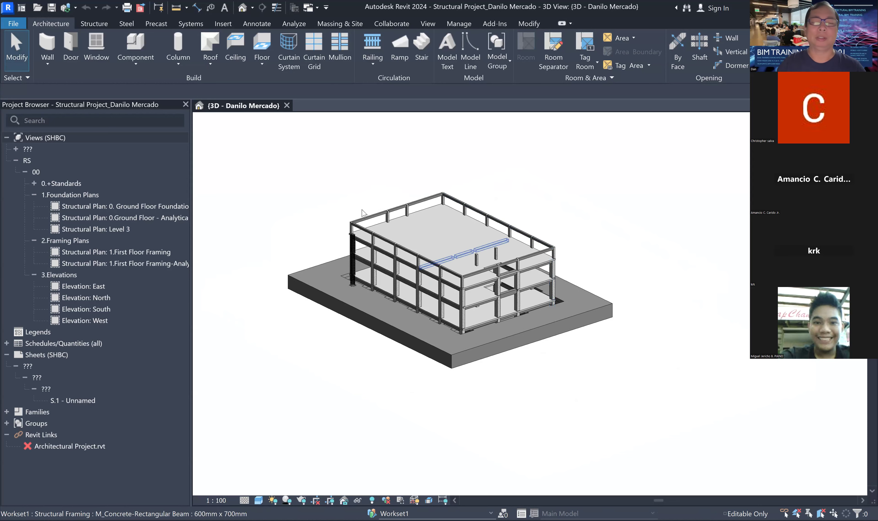
pyautogui.scroll(1, 443, 251)
pyautogui.moveTo(442, 252); pyautogui.dragTo(427, 252, button='middle')
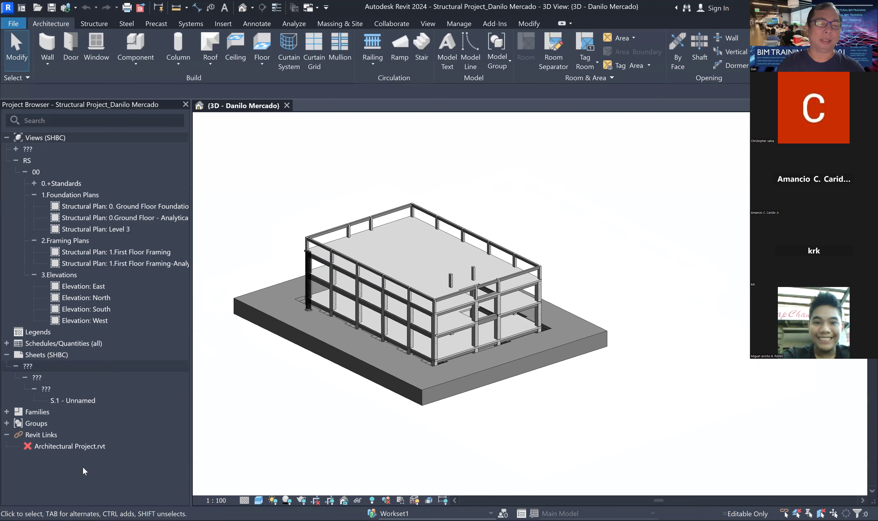
pyautogui.rightClick(74, 447)
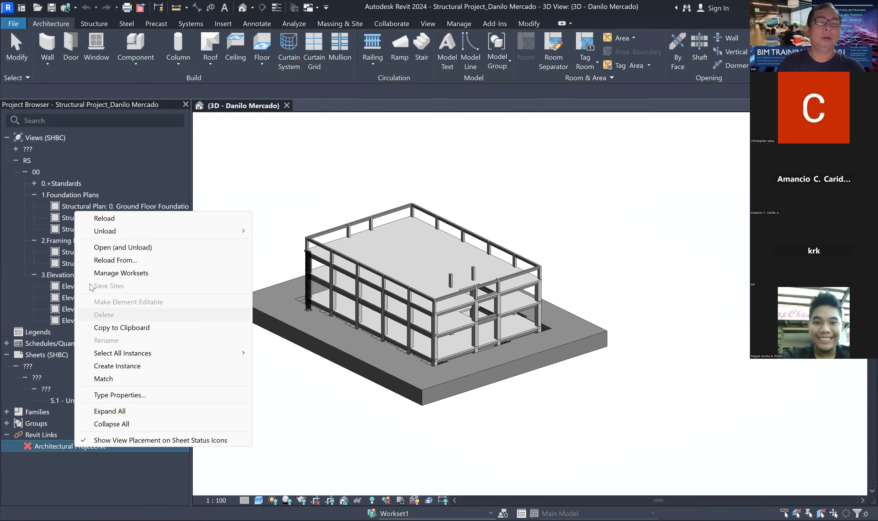
pyautogui.click(104, 218)
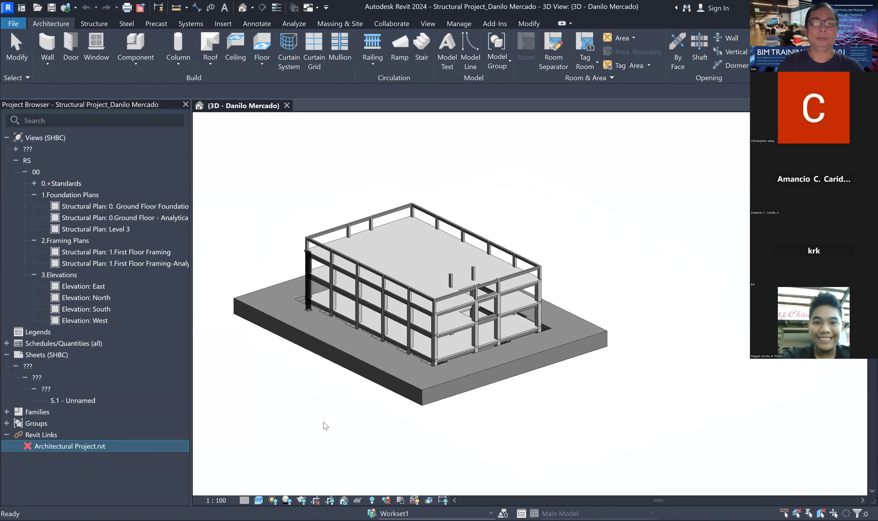
pyautogui.scroll(3, 424, 324)
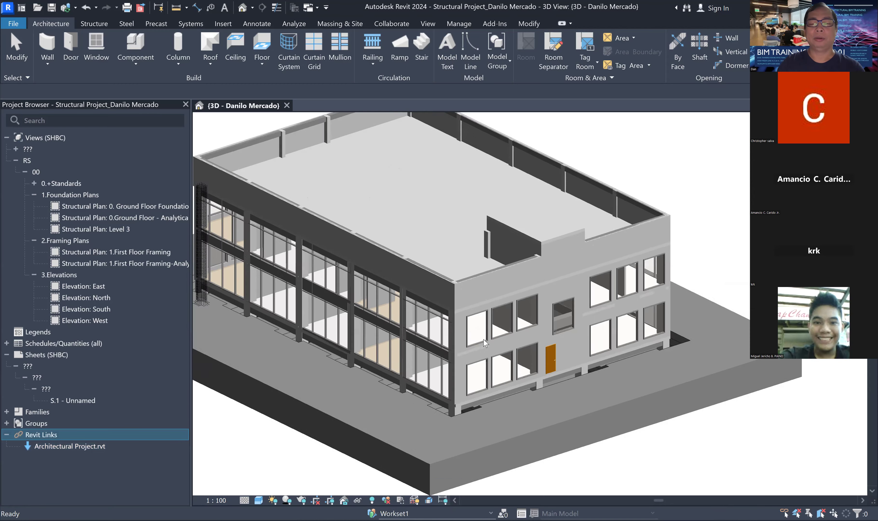
pyautogui.scroll(-3, 455, 342)
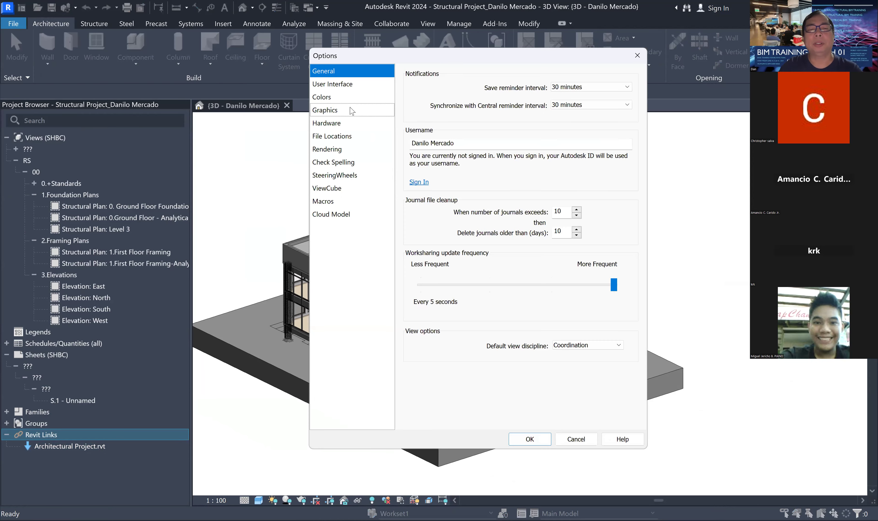
# Step: Start adding a systems analysis workflow in the File Locations options and browse to New Volume (D:)
pyautogui.click(338, 139)
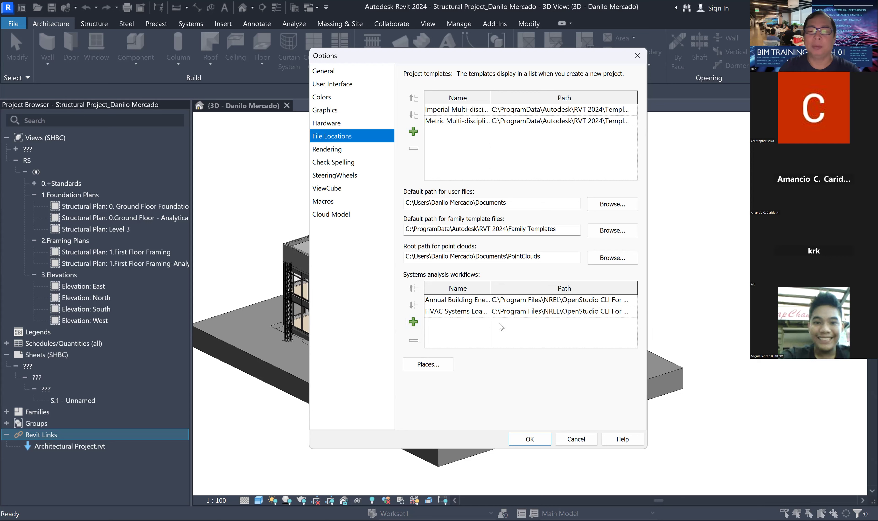
pyautogui.click(414, 323)
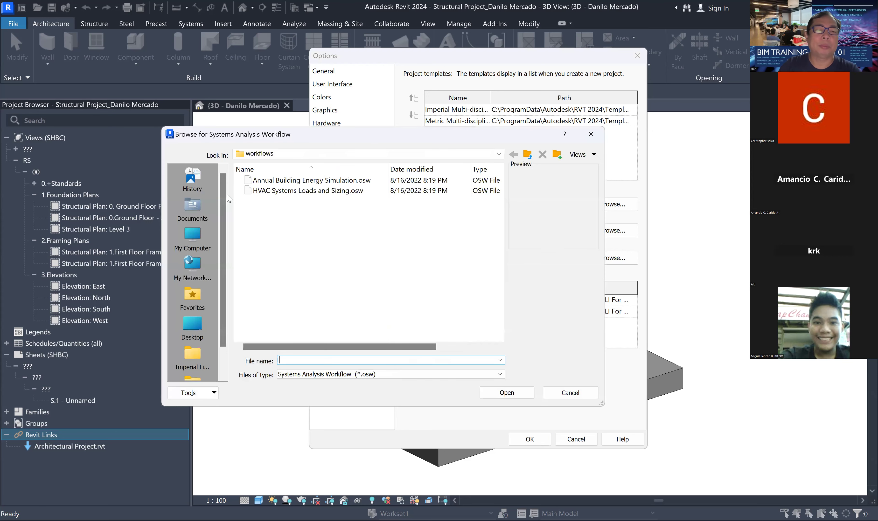
pyautogui.scroll(-1, 224, 233)
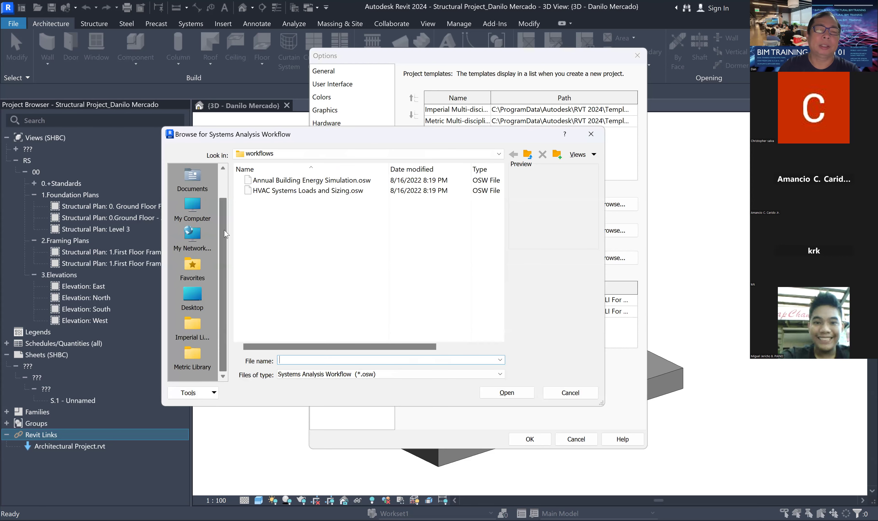
pyautogui.scroll(1, 225, 234)
pyautogui.click(287, 154)
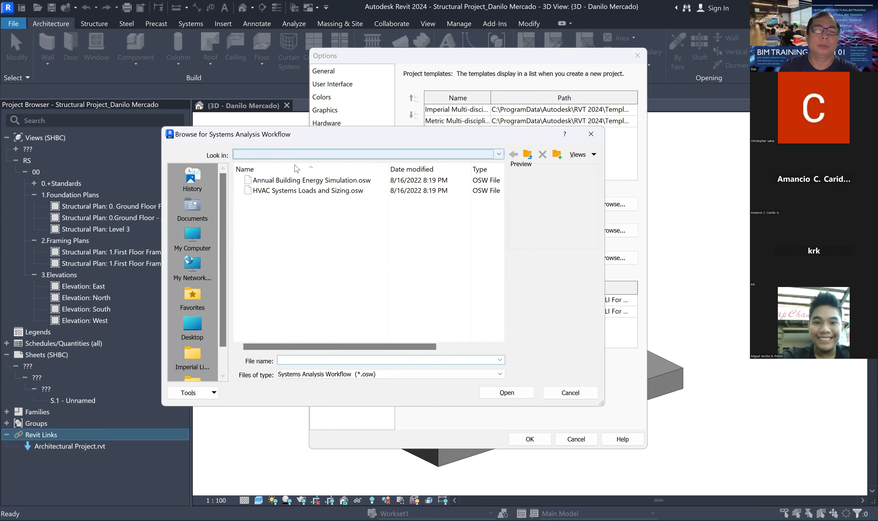
pyautogui.click(303, 228)
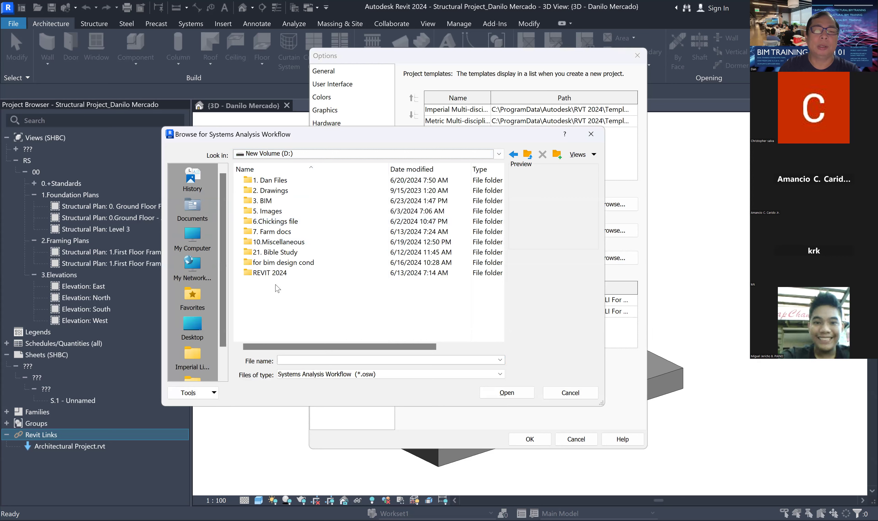
# Step: Create a new folder named BIM Project on New Volume (D:)
pyautogui.rightClick(278, 295)
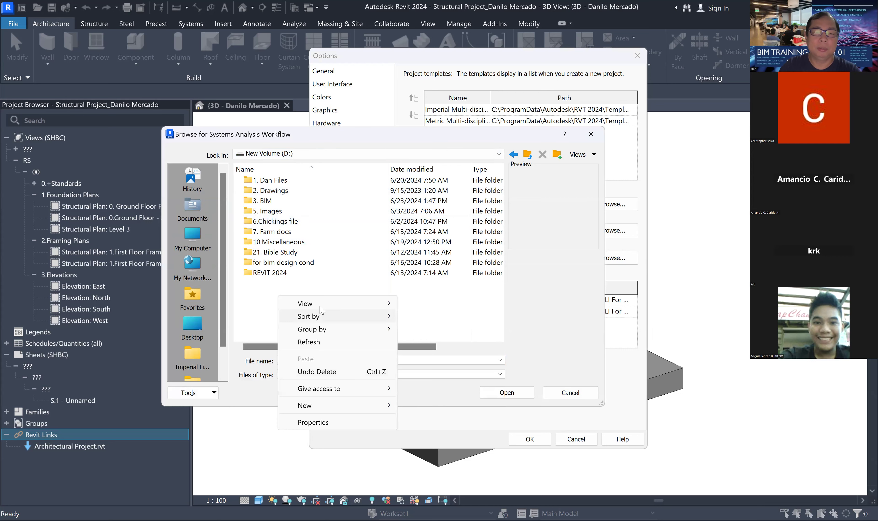
pyautogui.moveTo(336, 410)
pyautogui.click(435, 409)
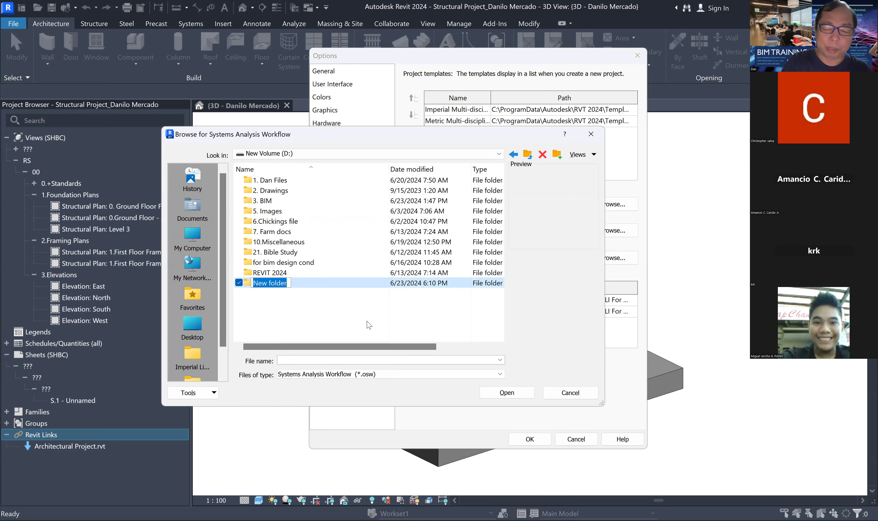
pyautogui.write('BIM P')
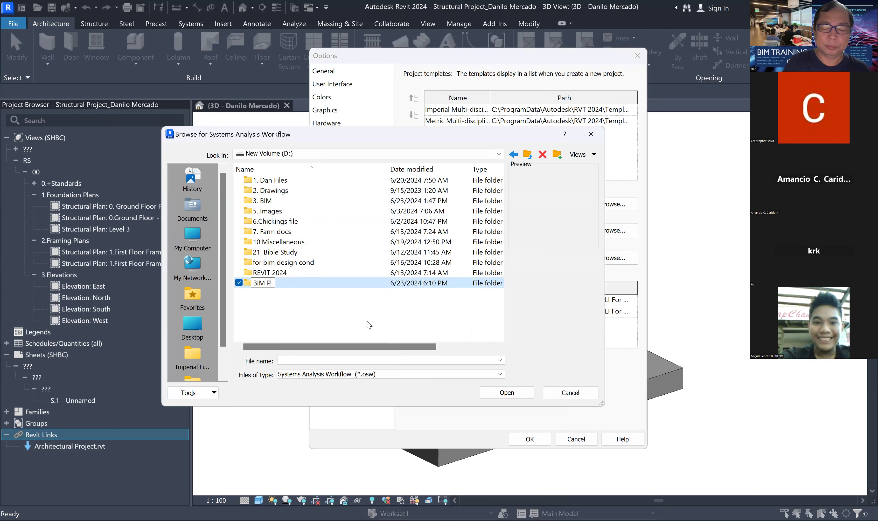
pyautogui.write('roject')
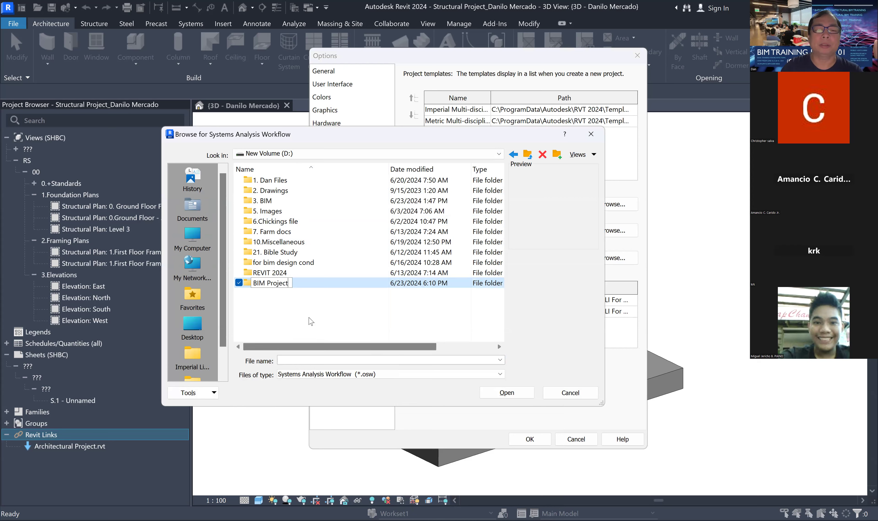
pyautogui.press('Return')
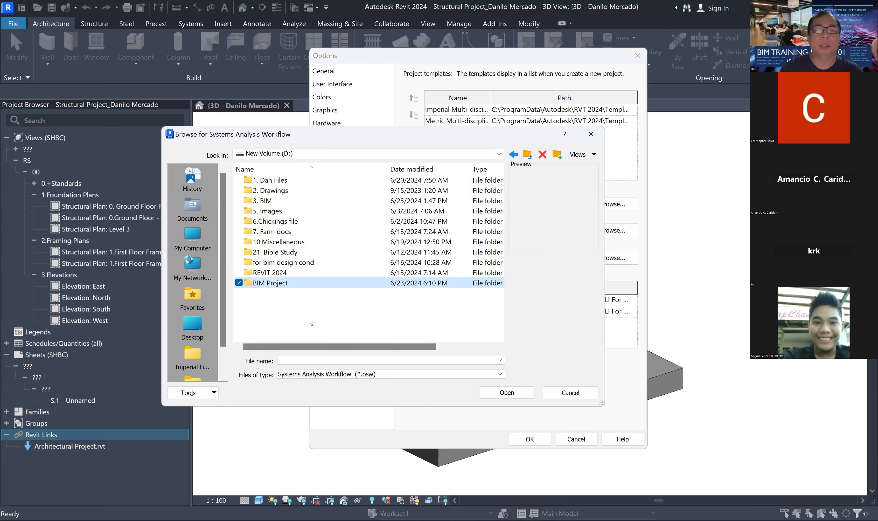
# Step: Try to choose the BIM Project folder as a systems analysis workflow location and close the file browser
pyautogui.doubleClick(276, 283)
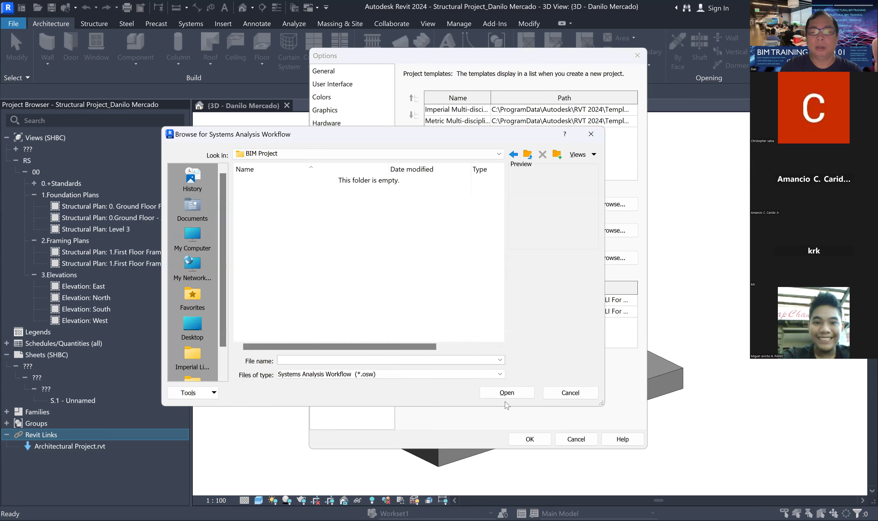
pyautogui.click(518, 394)
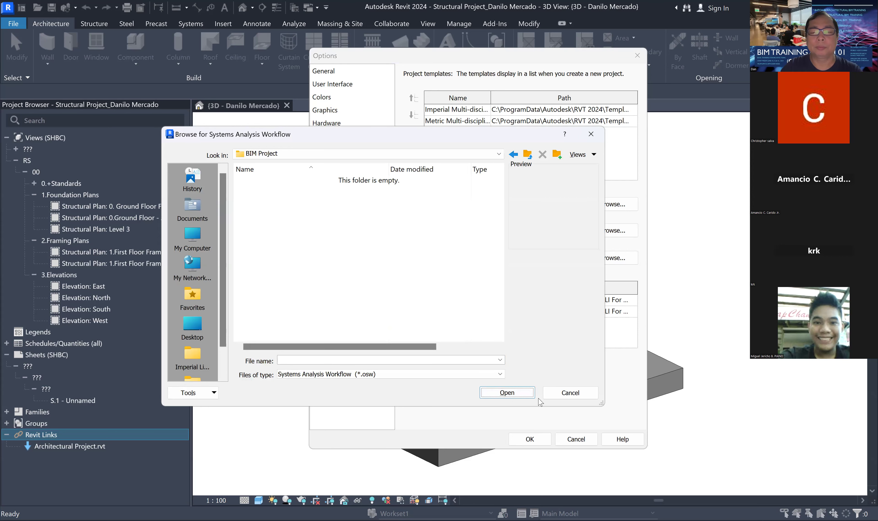
pyautogui.click(527, 153)
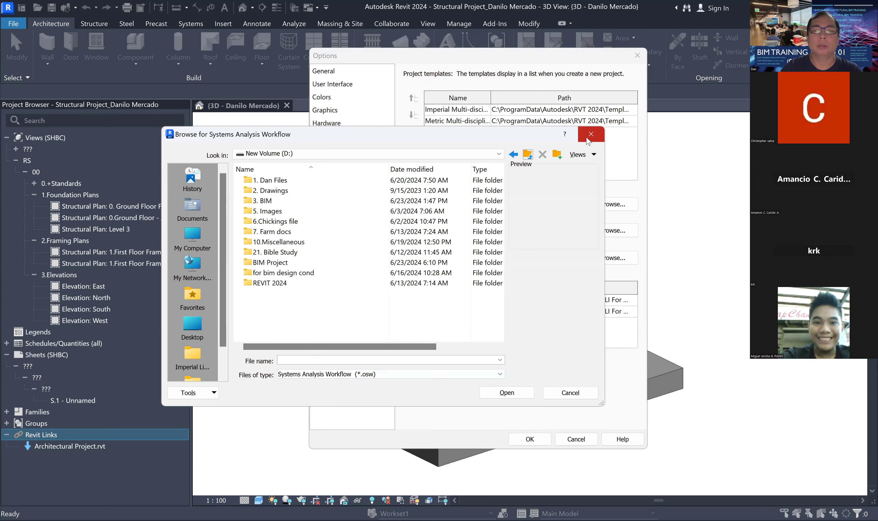
pyautogui.click(507, 392)
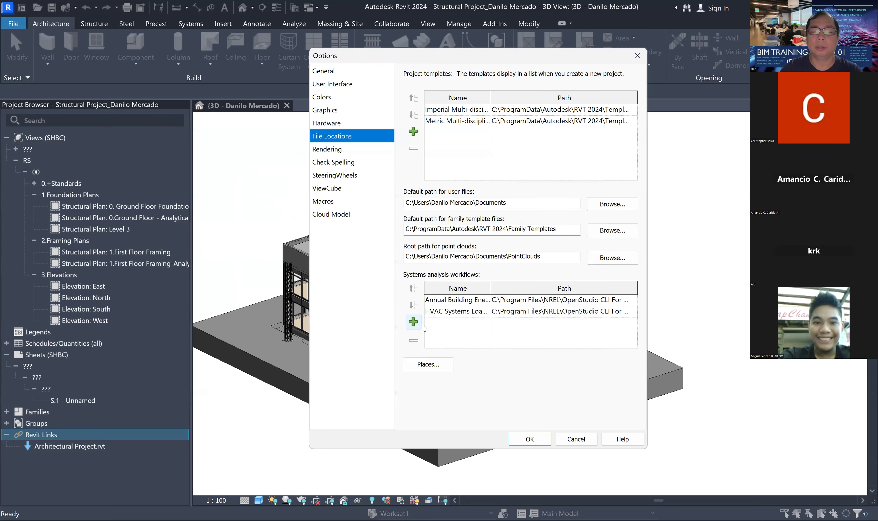
# Step: Try again to add a systems analysis workflow location from New Volume (D:), and cancel the browsing
pyautogui.click(413, 323)
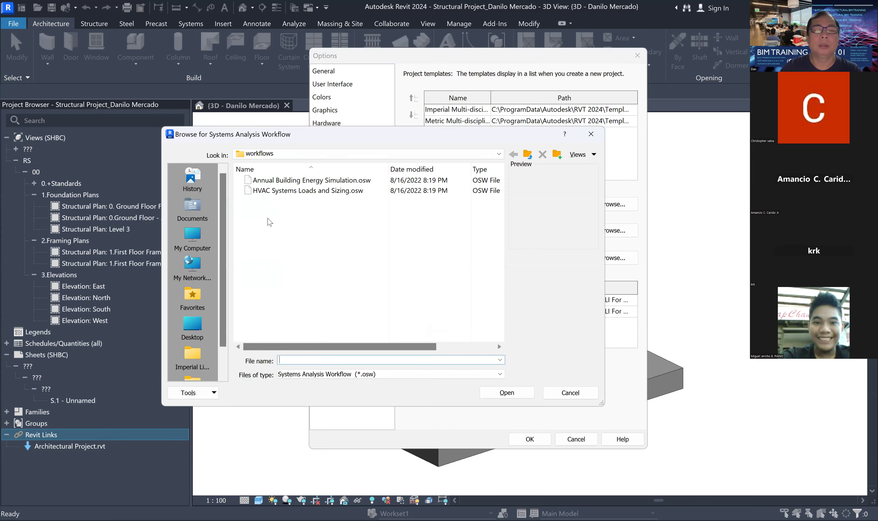
pyautogui.click(287, 158)
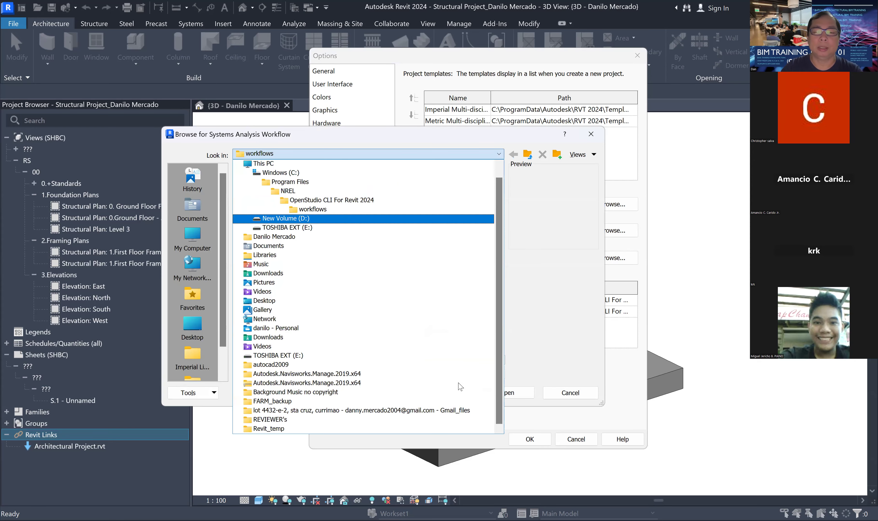
pyautogui.press('Return')
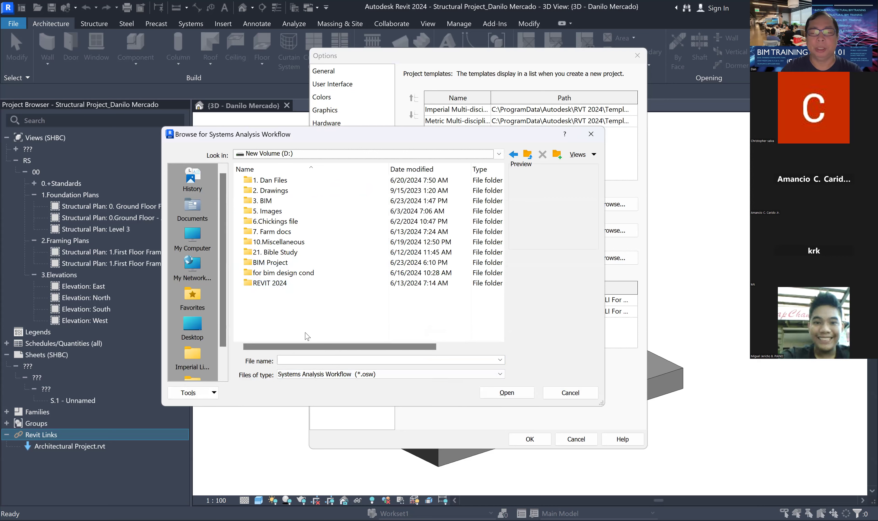
pyautogui.click(497, 394)
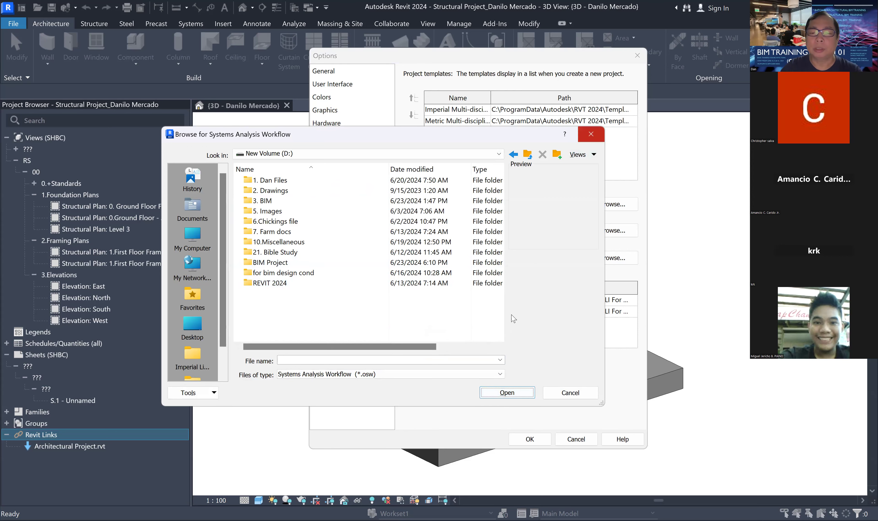
pyautogui.click(591, 135)
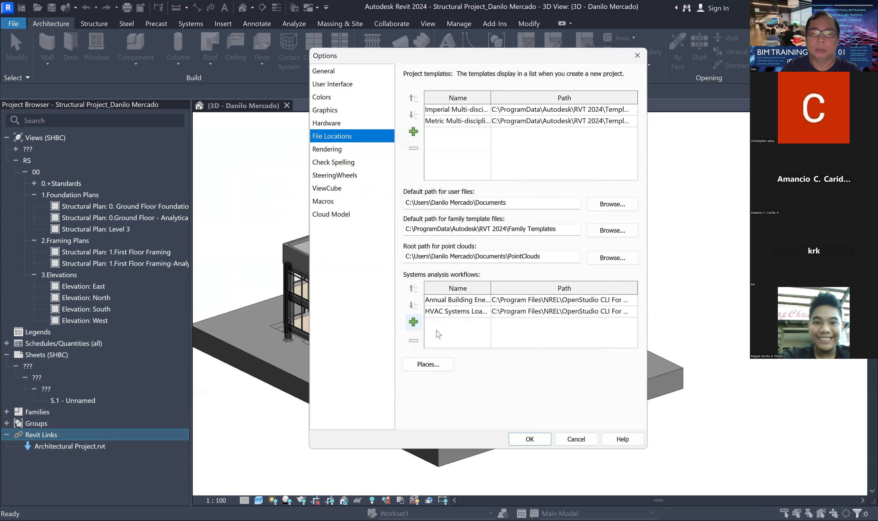
# Step: Remove the HVAC Systems Loads and Sizing entry from the systems analysis workflows and select the remaining workflow's path
pyautogui.click(446, 311)
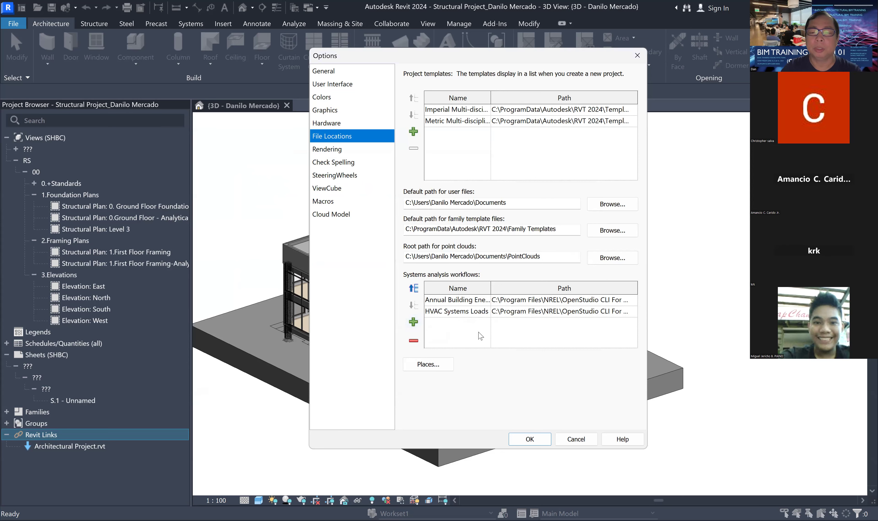
pyautogui.click(413, 341)
pyautogui.click(442, 303)
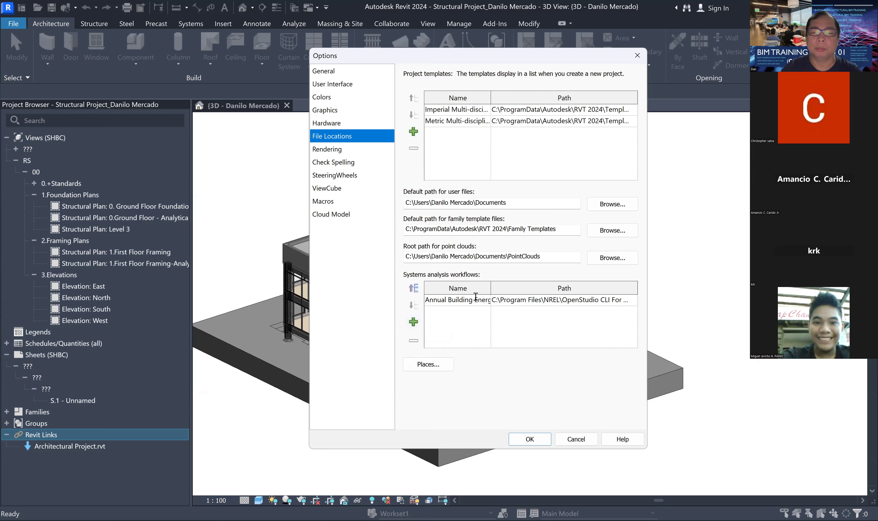
pyautogui.click(510, 303)
pyautogui.click(482, 315)
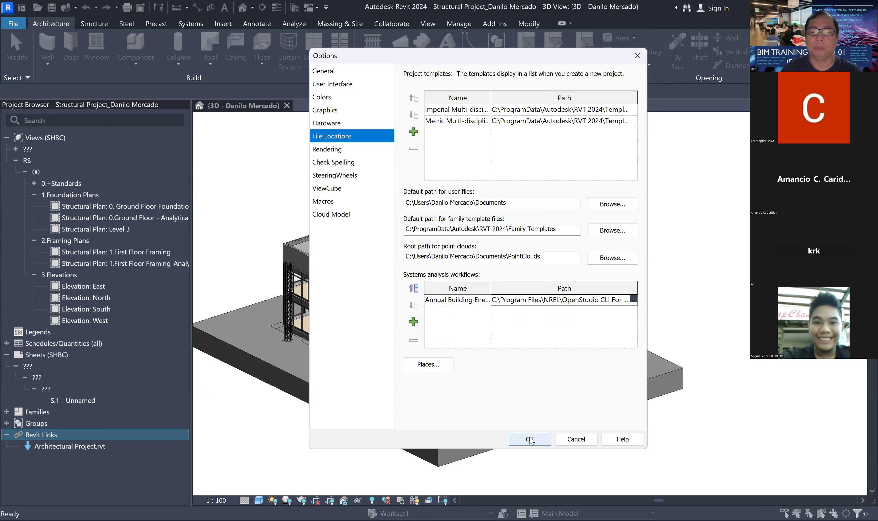
# Step: Try to add a systems analysis workflow from the REVIT 2024 folder on New Volume (D:)
pyautogui.click(414, 322)
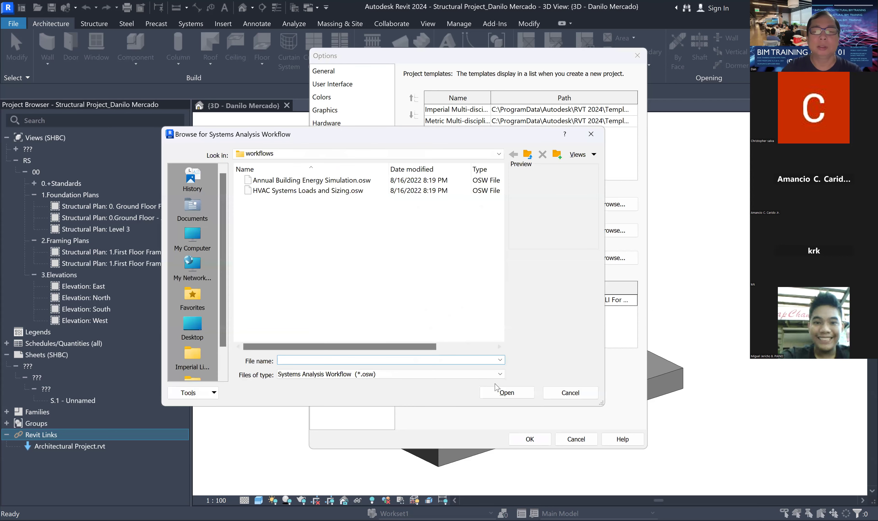
pyautogui.click(506, 394)
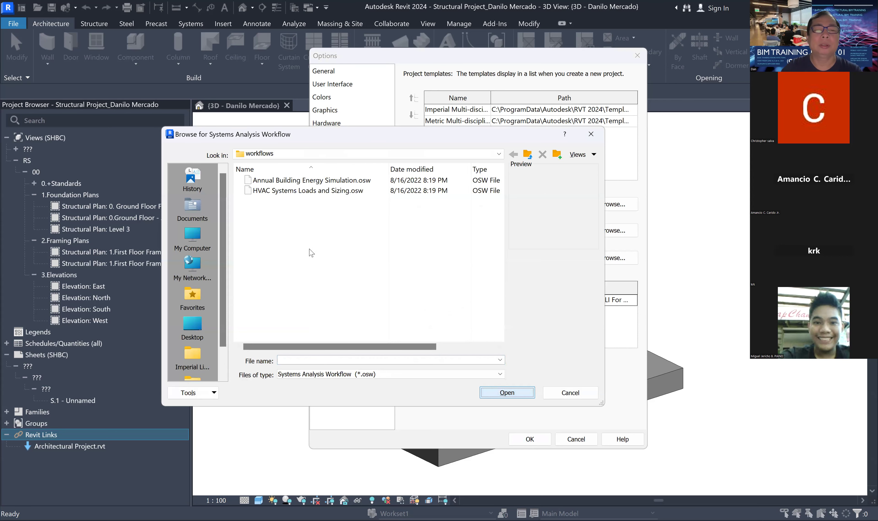
pyautogui.click(276, 152)
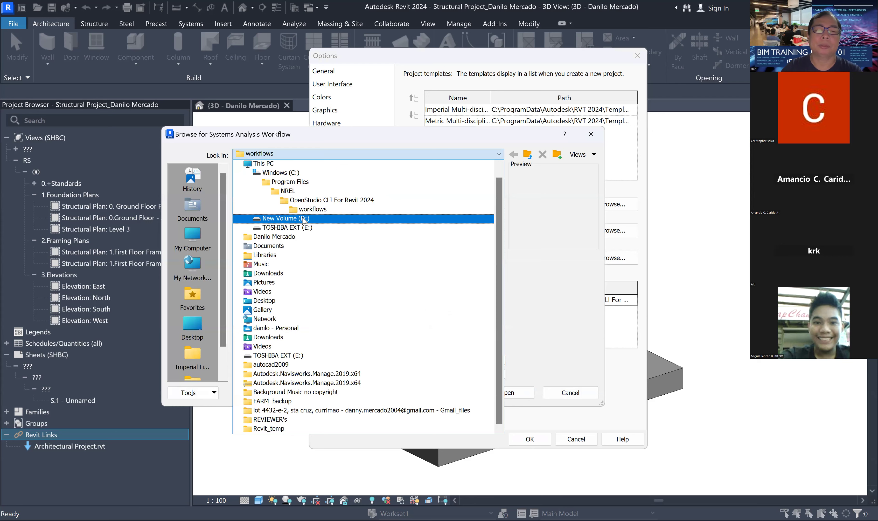
pyautogui.click(303, 219)
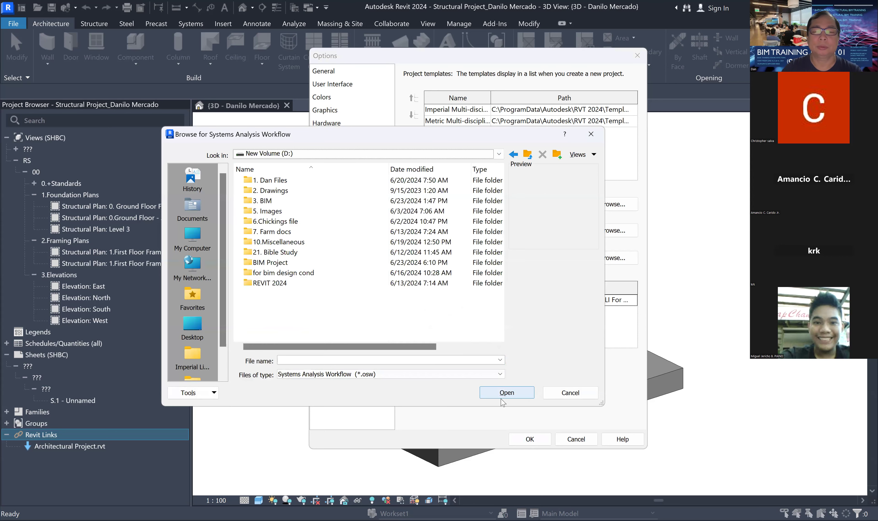
pyautogui.click(271, 285)
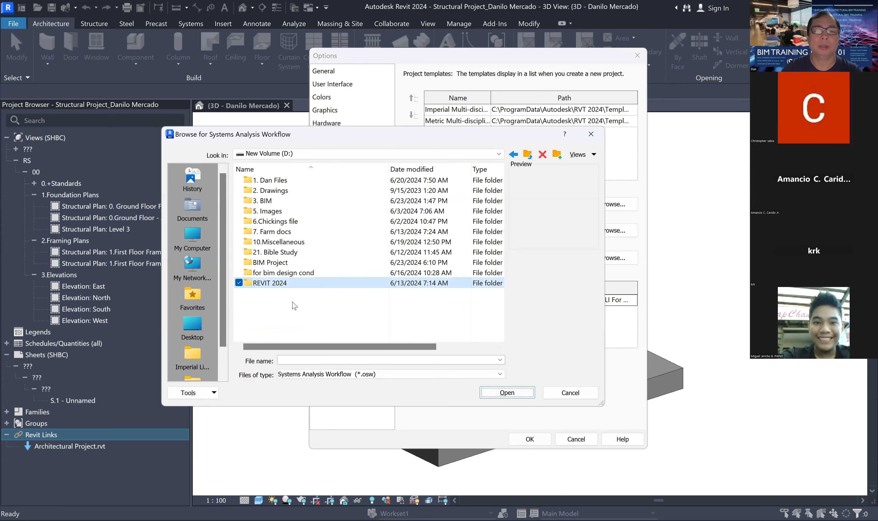
pyautogui.click(492, 375)
pyautogui.click(512, 396)
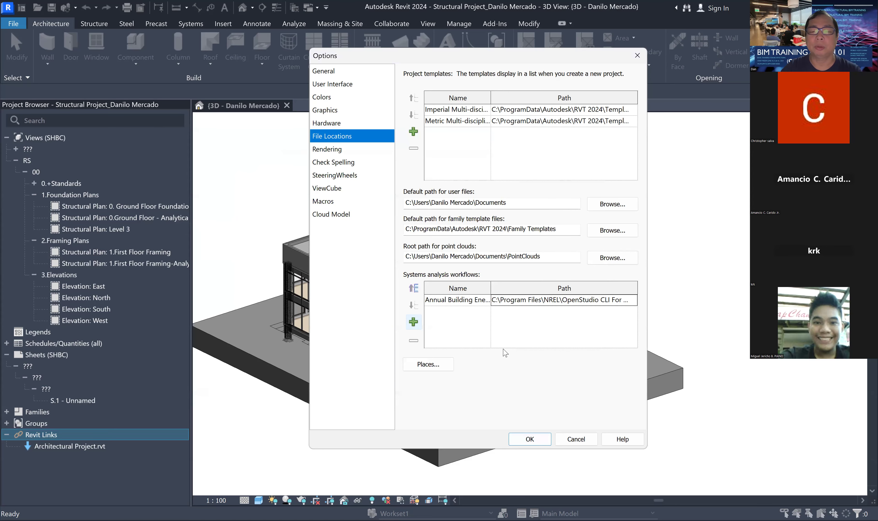
# Step: Accept the file location settings and close the options
pyautogui.click(531, 441)
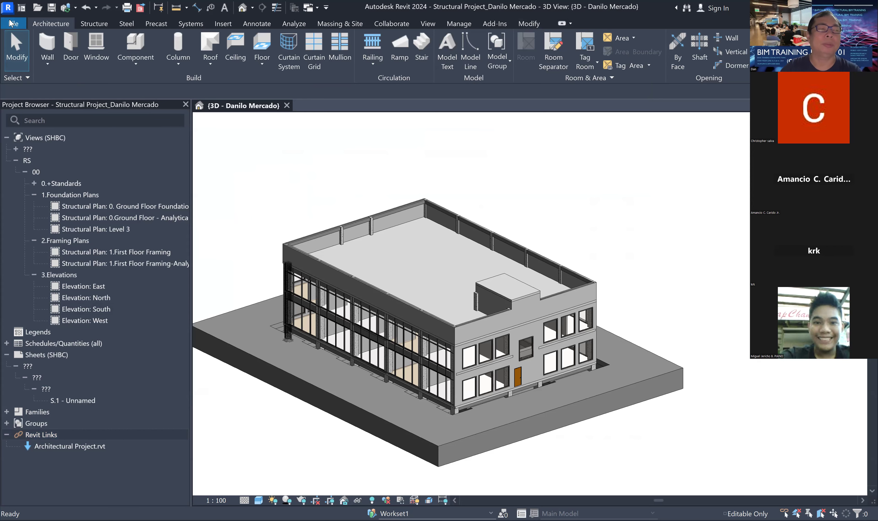
# Step: Reopen the program options and review the User Interface, Graphics, Hardware, Rendering and File Locations settings
pyautogui.click(12, 24)
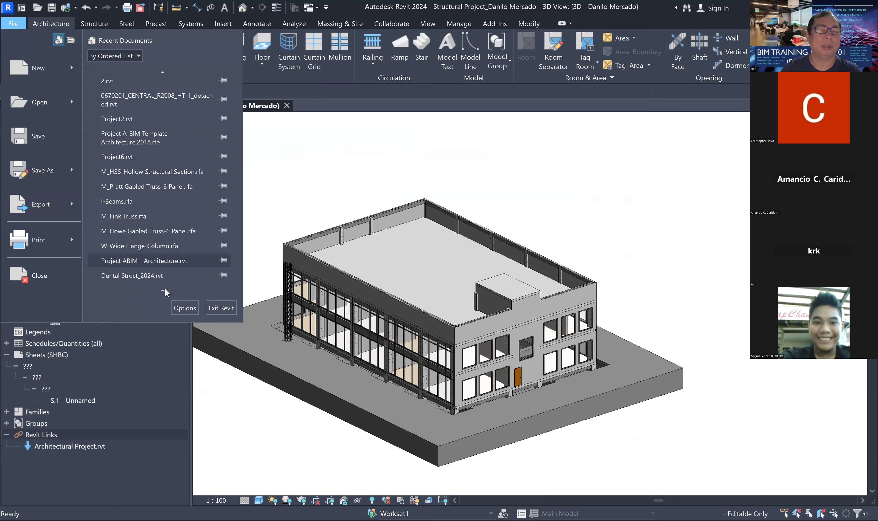
pyautogui.click(184, 309)
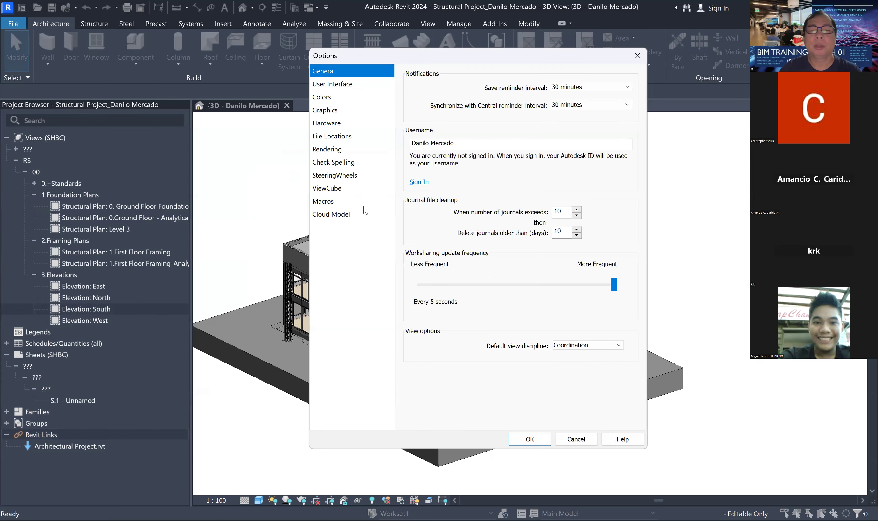
pyautogui.click(330, 88)
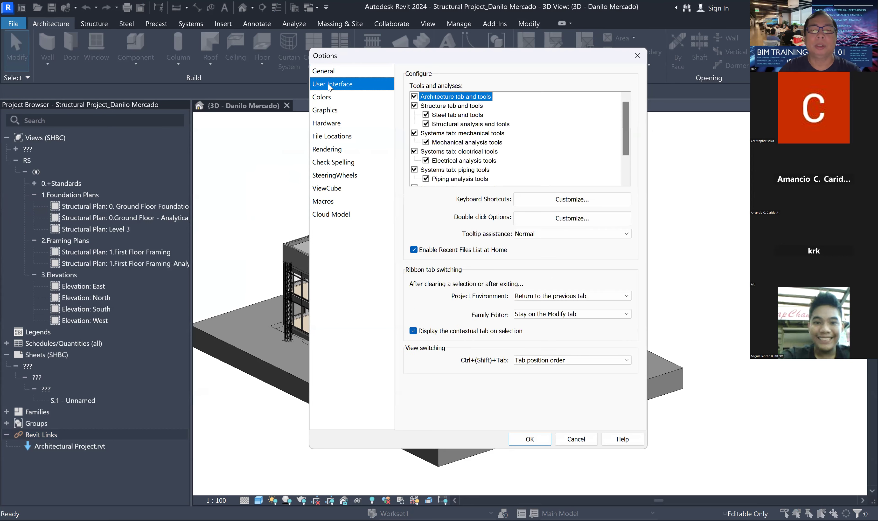
pyautogui.click(331, 99)
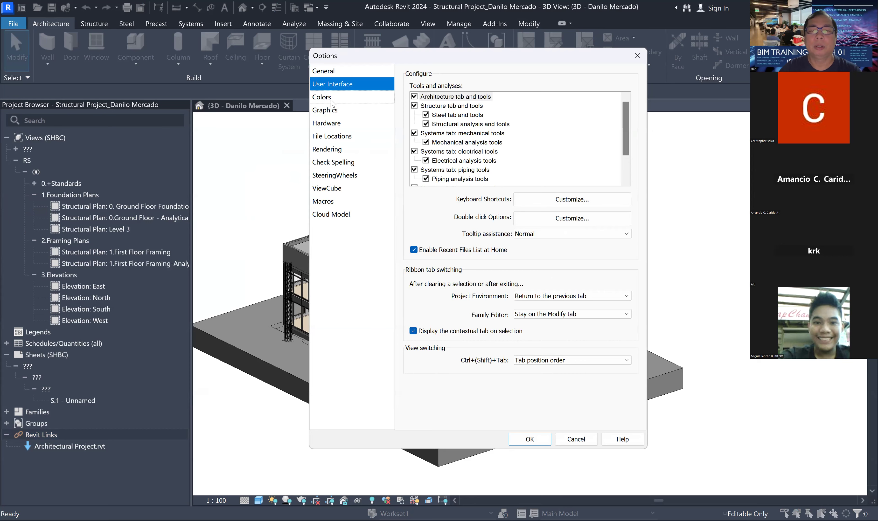
pyautogui.click(331, 112)
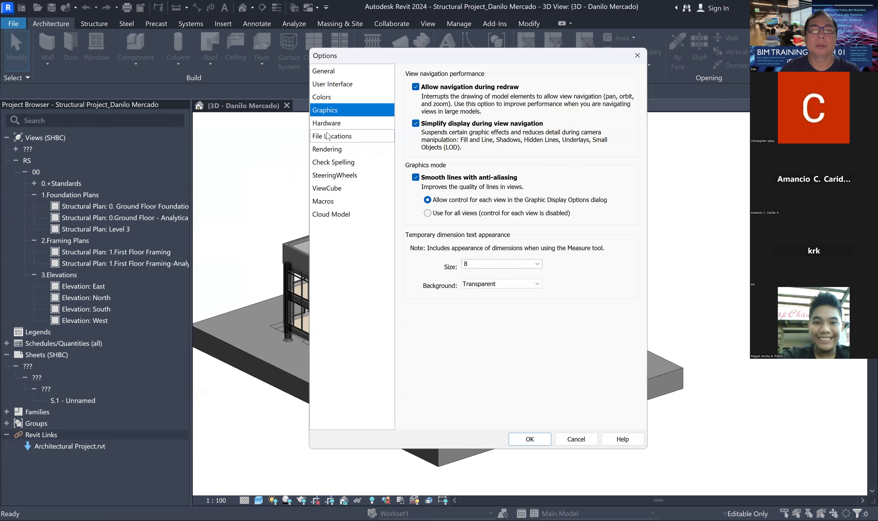
pyautogui.click(330, 125)
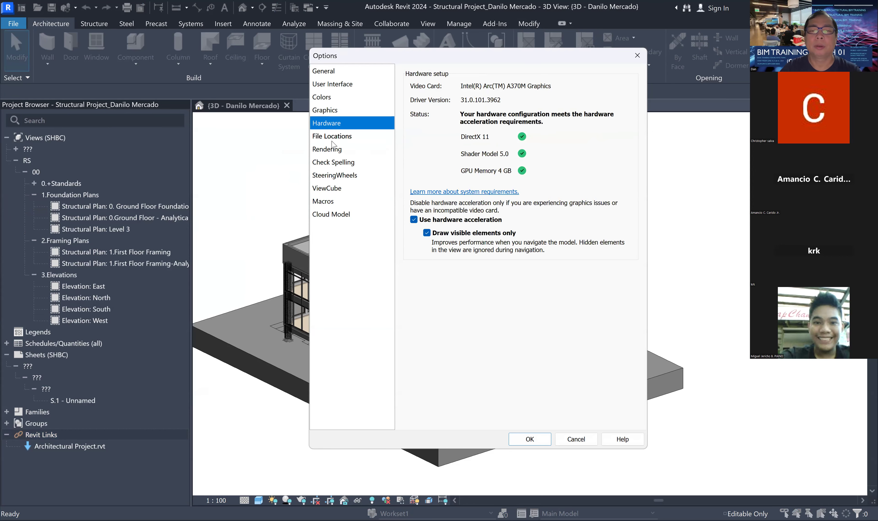
pyautogui.click(332, 140)
pyautogui.click(333, 150)
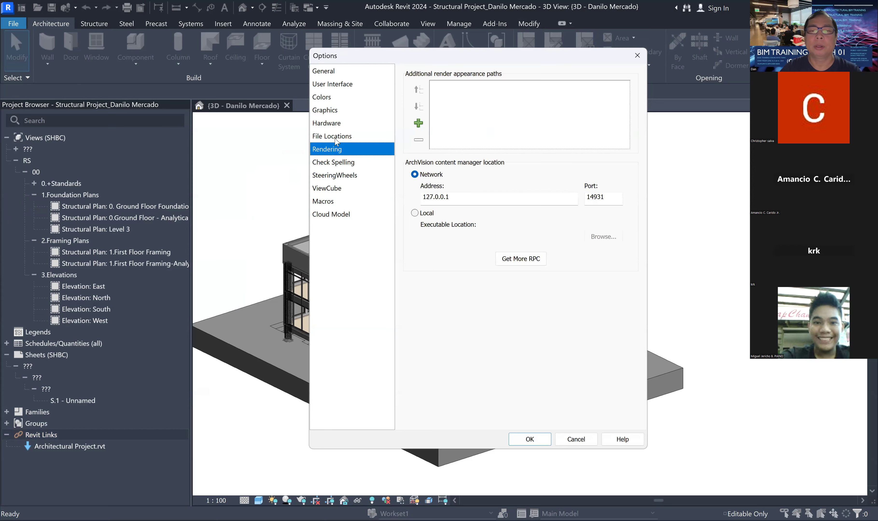
pyautogui.click(337, 137)
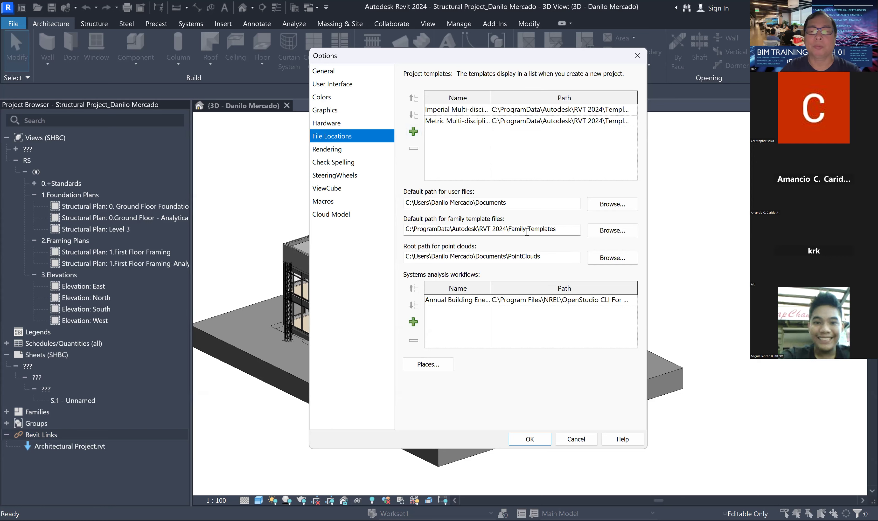
# Step: Review the Check Spelling, ViewCube, Macros, Cloud Model and General settings and close the options
pyautogui.click(332, 150)
pyautogui.click(333, 162)
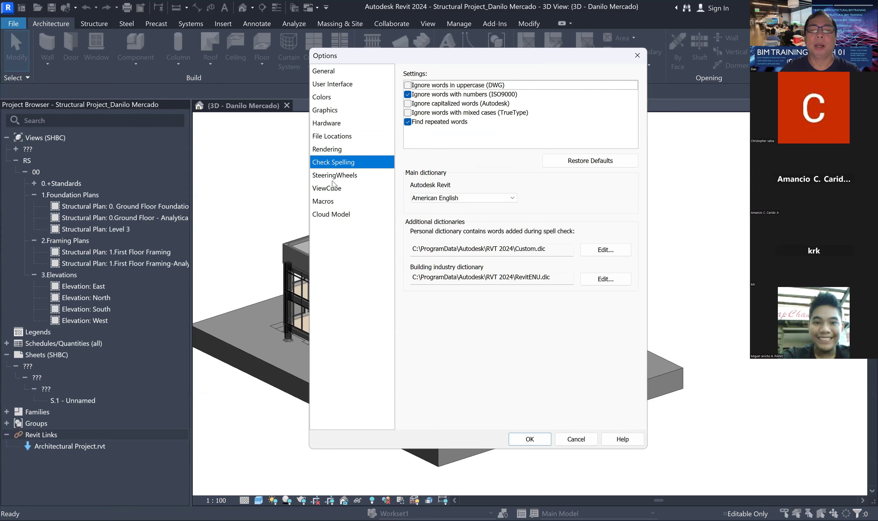
pyautogui.click(333, 189)
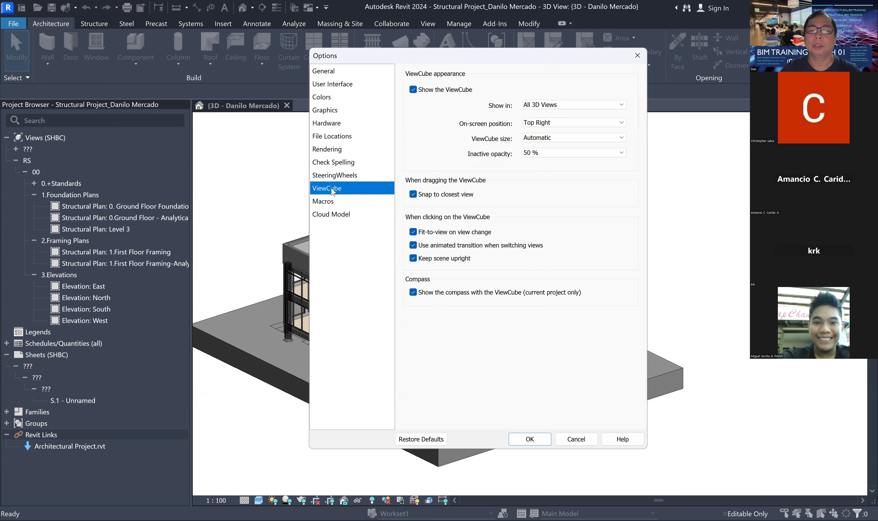
pyautogui.click(331, 203)
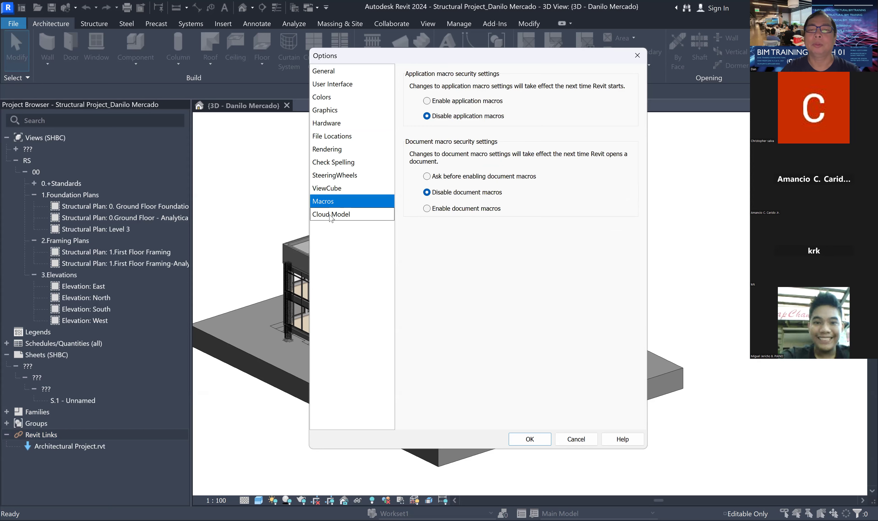
pyautogui.click(331, 215)
pyautogui.click(332, 71)
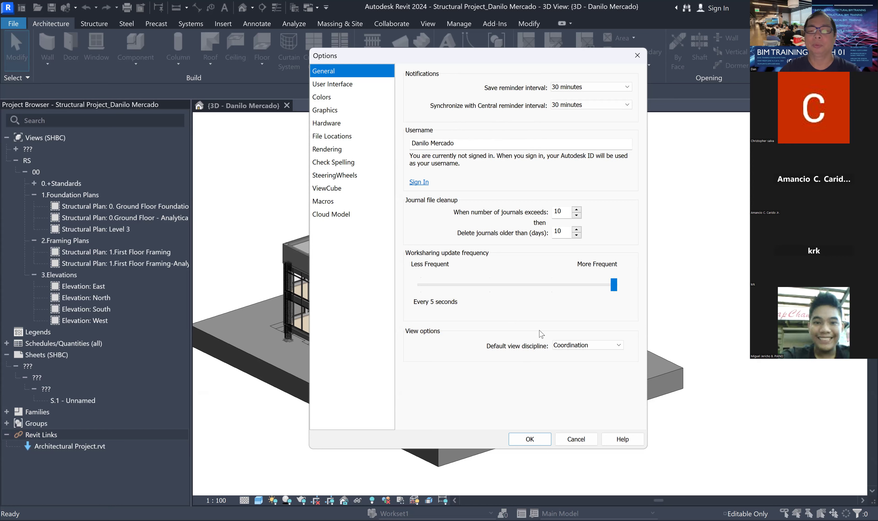
pyautogui.click(531, 439)
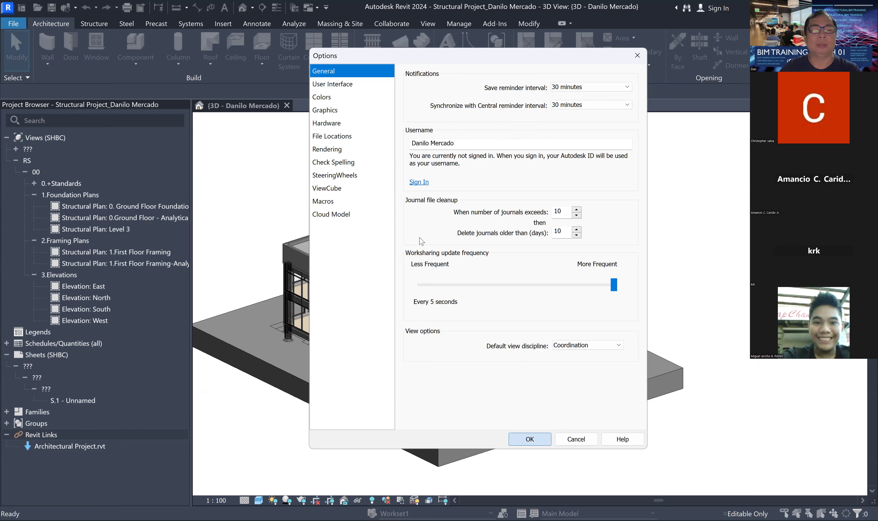
# Step: Temporarily isolate the category of the toposolid under the building in the 3D view
pyautogui.moveTo(294, 318); pyautogui.dragTo(320, 291, button='middle')
pyautogui.moveTo(534, 293); pyautogui.dragTo(485, 302, button='middle')
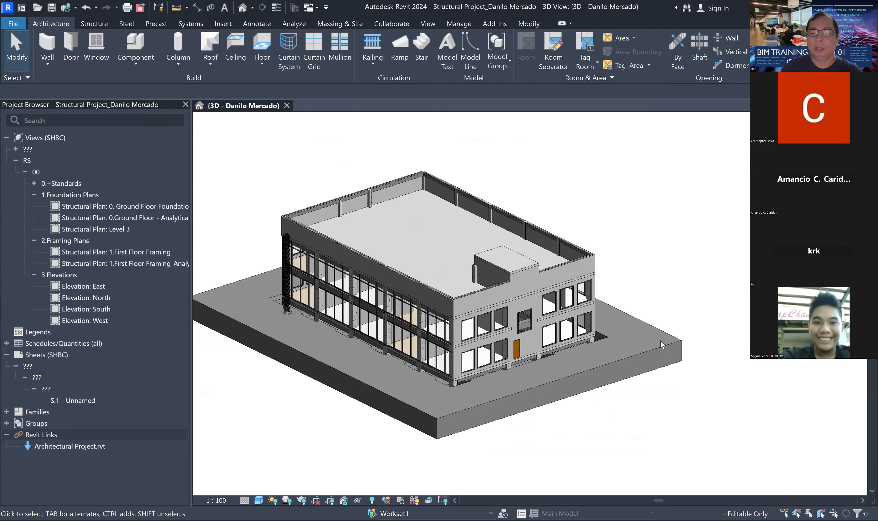
pyautogui.click(659, 347)
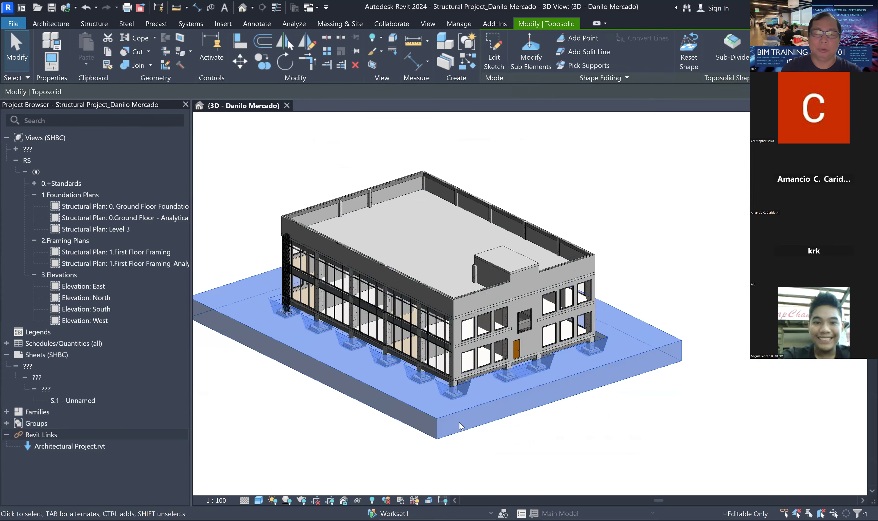
pyautogui.click(358, 501)
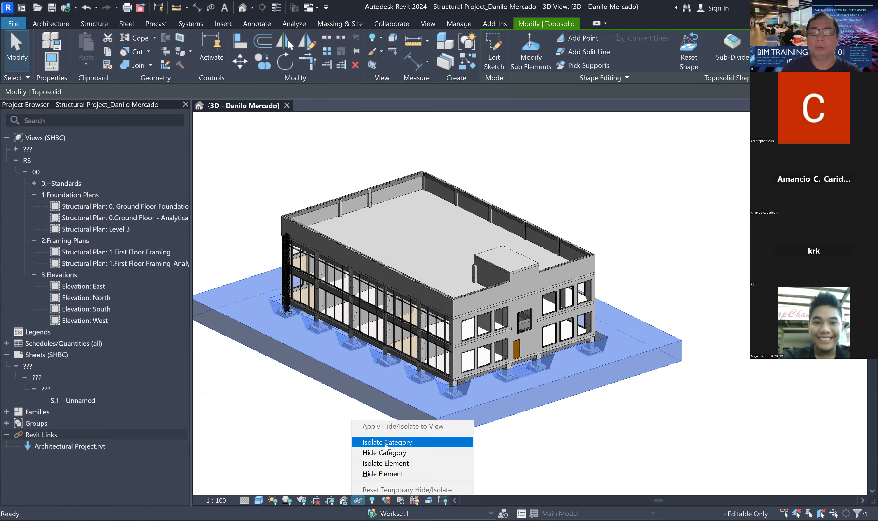
pyautogui.click(386, 443)
pyautogui.press('Escape')
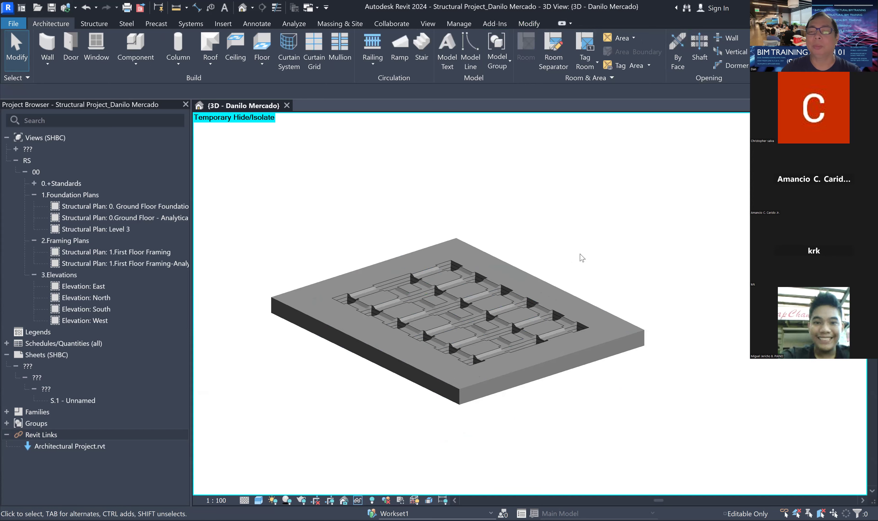
pyautogui.scroll(1, 546, 274)
pyautogui.scroll(-1, 375, 186)
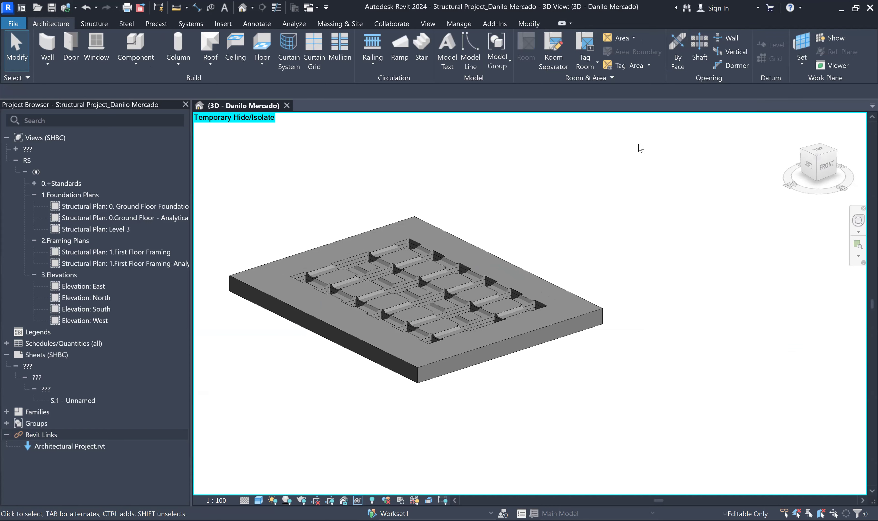
# Step: Examine the foundation excavations in the isolated toposolid from above, up close and from the front-right corner
pyautogui.click(823, 148)
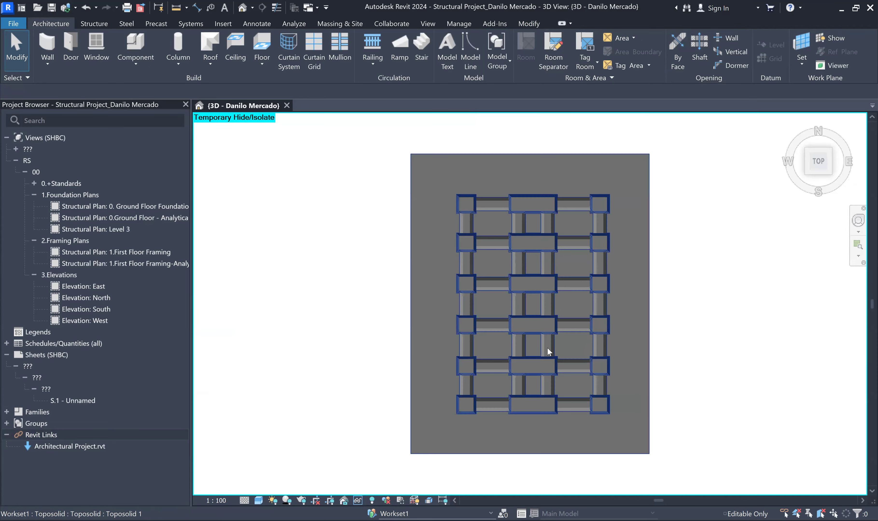
pyautogui.scroll(2, 553, 349)
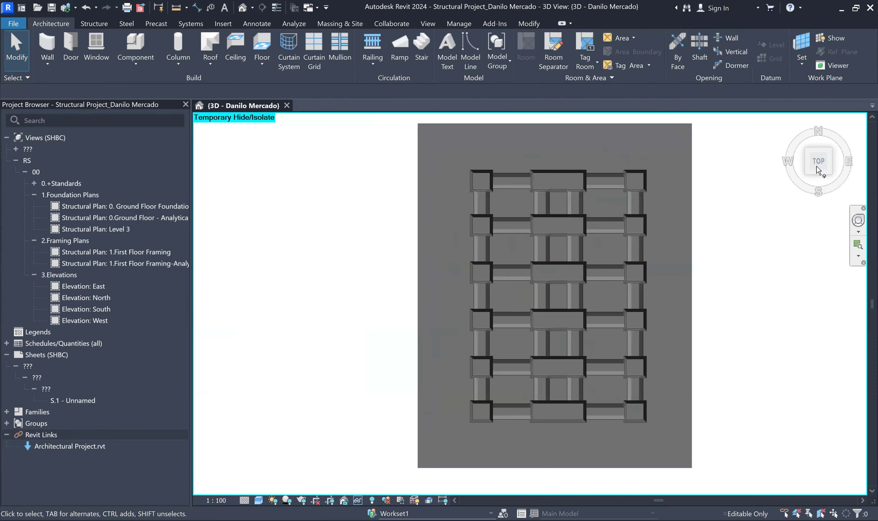
pyautogui.click(807, 174)
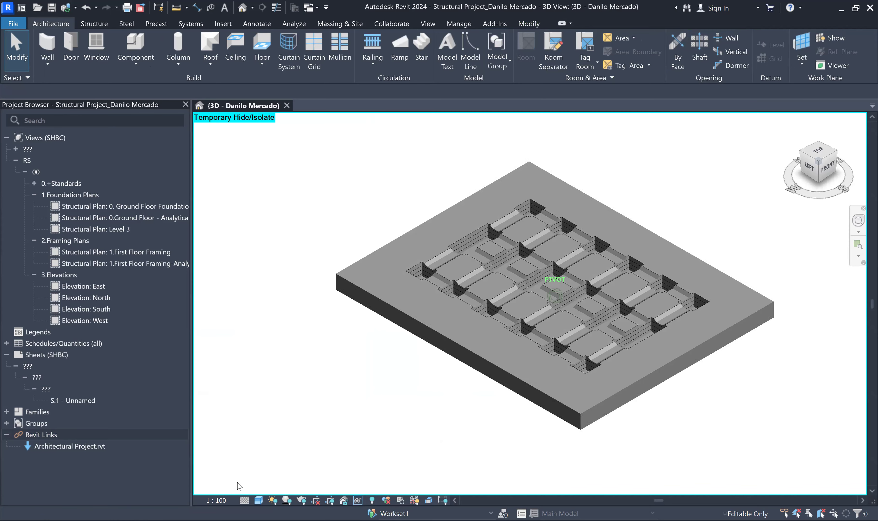
pyautogui.scroll(2, 527, 263)
pyautogui.scroll(3, 474, 266)
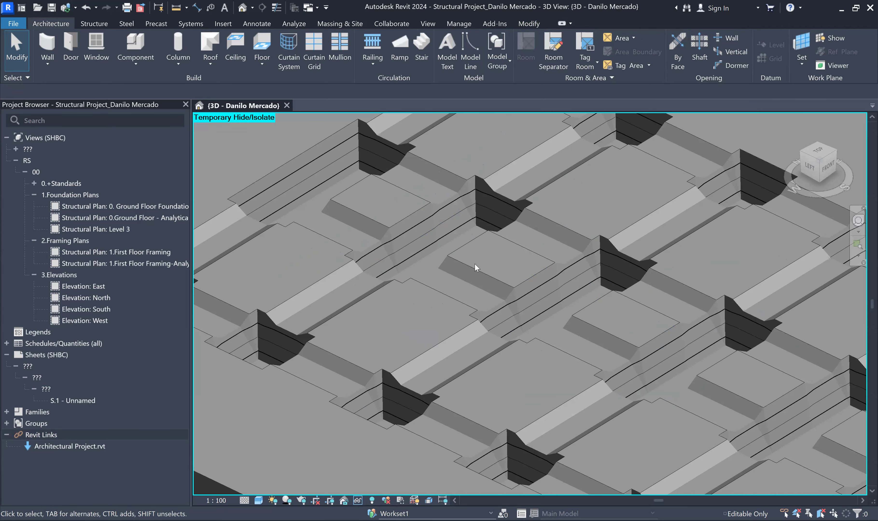
pyautogui.scroll(-2, 465, 270)
pyautogui.scroll(-1, 553, 339)
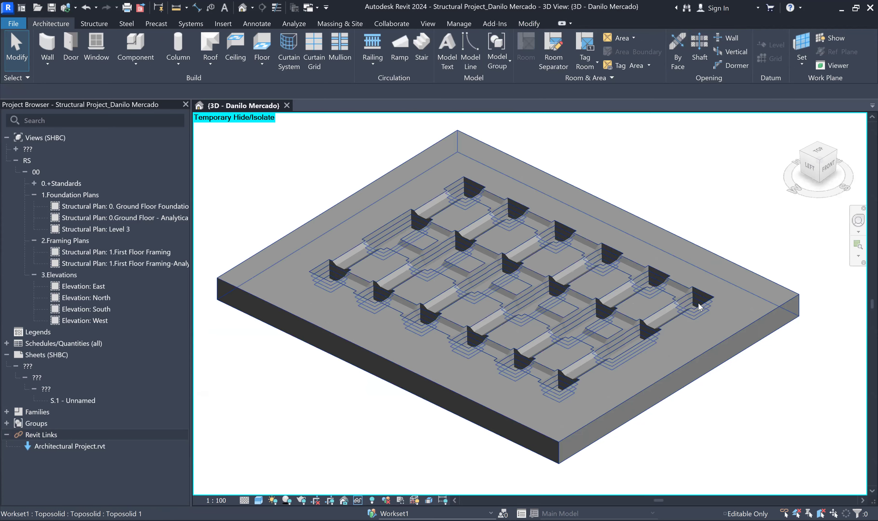
pyautogui.click(822, 159)
pyautogui.keyDown('shift'); pyautogui.moveTo(654, 215); pyautogui.dragTo(524, 189, button='middle'); pyautogui.keyUp('shift')
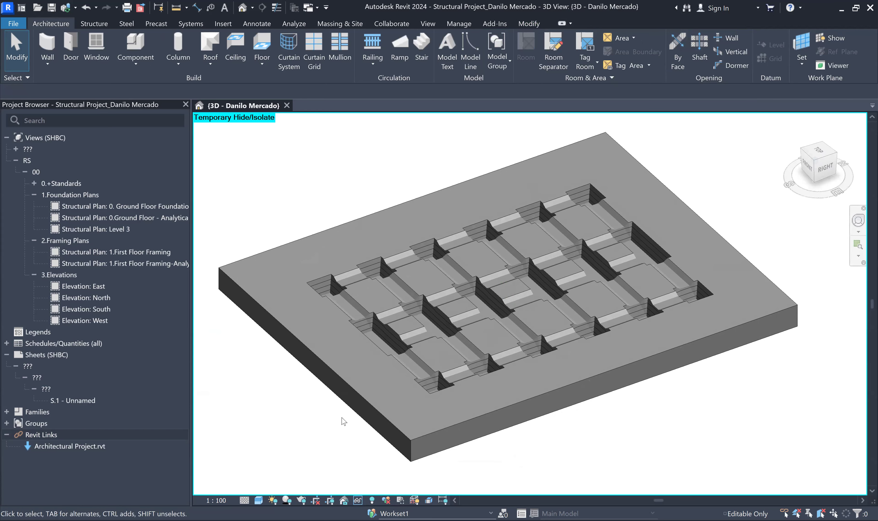
# Step: Reset the temporary isolation and inspect the back-left corner column and its footing at ground level
pyautogui.click(357, 501)
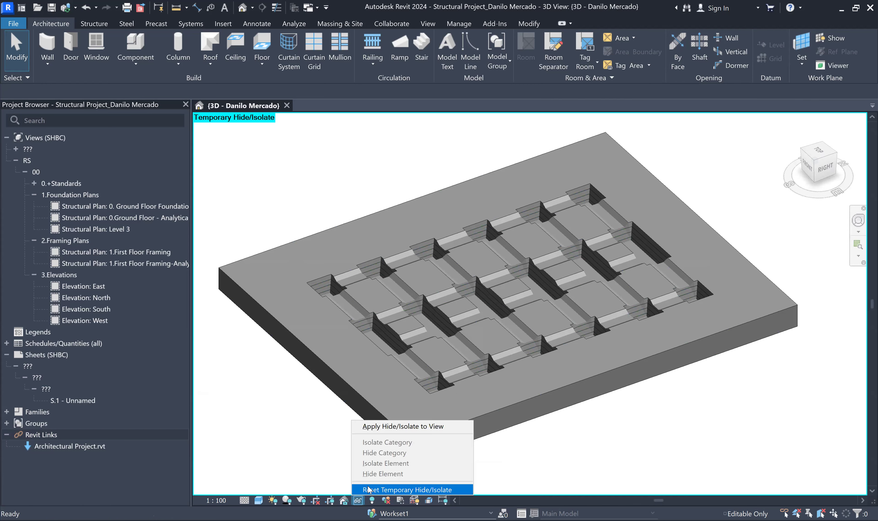
pyautogui.click(373, 492)
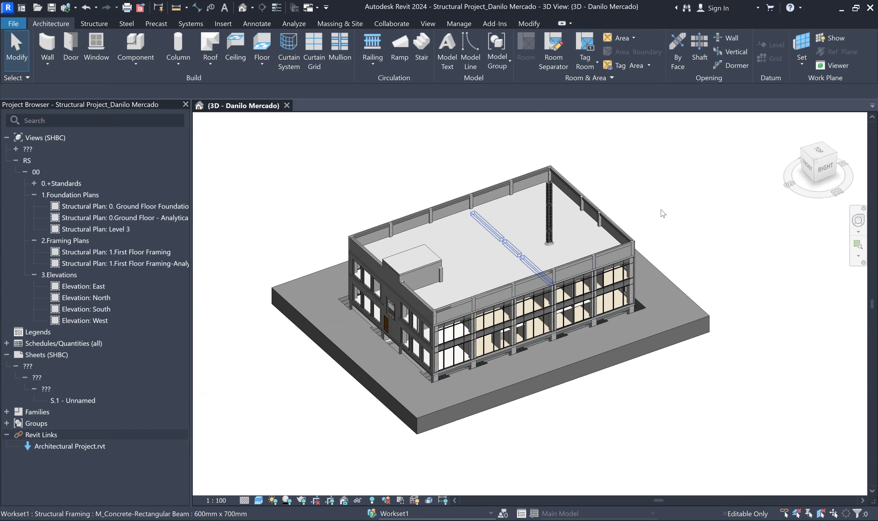
pyautogui.moveTo(827, 167); pyautogui.dragTo(402, 164)
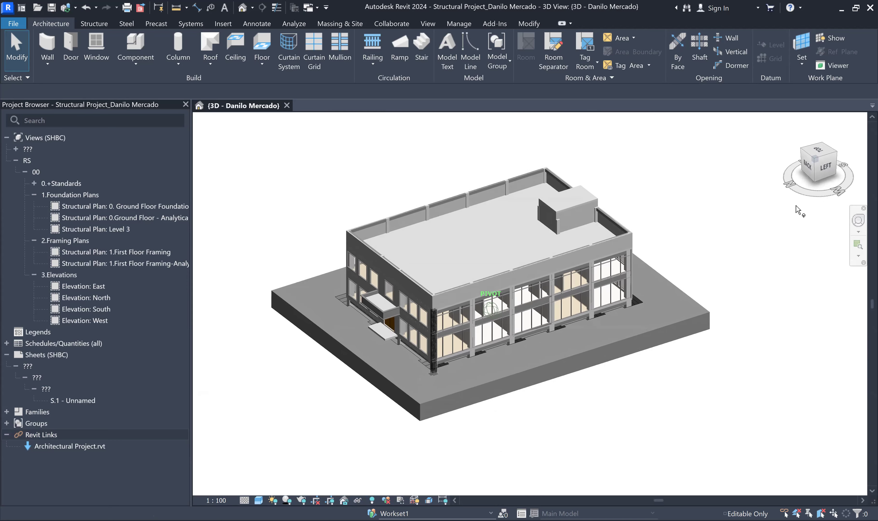
pyautogui.scroll(1, 393, 378)
pyautogui.scroll(3, 514, 353)
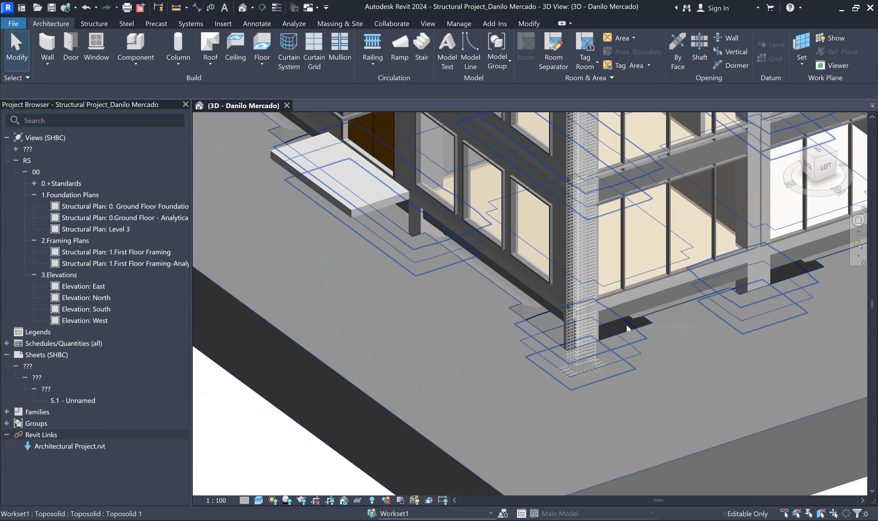
# Step: Inspect the rebar cage of the corner column and its base in the 3D view
pyautogui.scroll(3, 588, 335)
pyautogui.scroll(3, 621, 405)
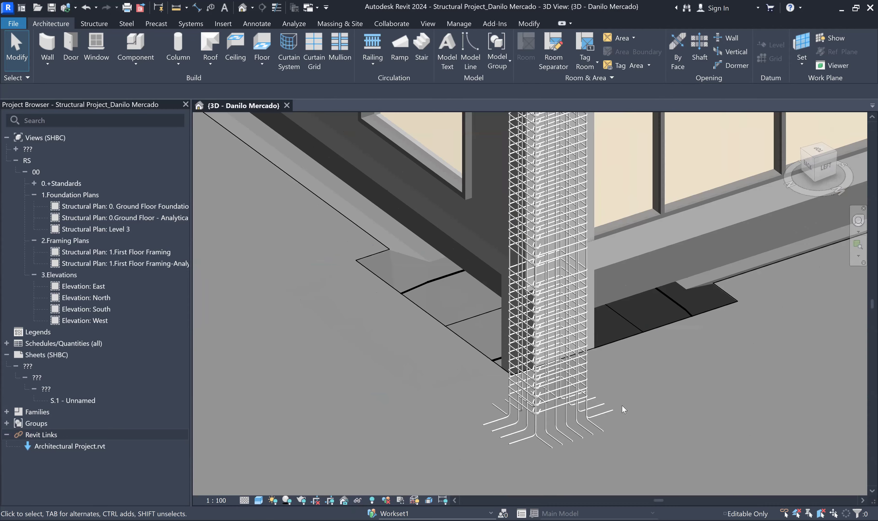
pyautogui.scroll(2, 532, 302)
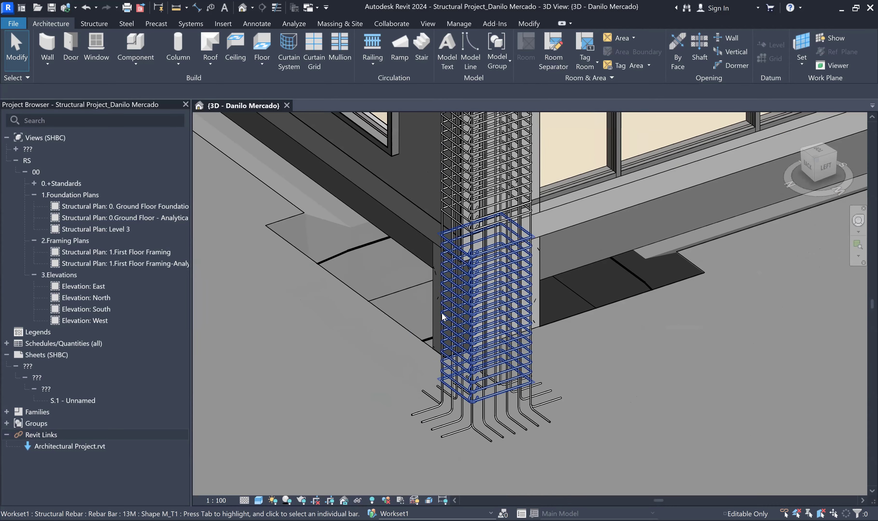
pyautogui.scroll(-4, 442, 317)
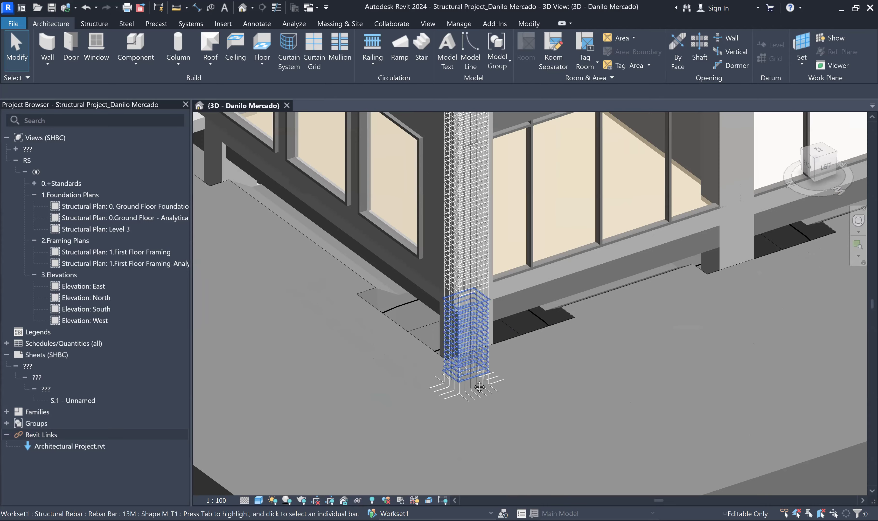
pyautogui.scroll(-5, 479, 386)
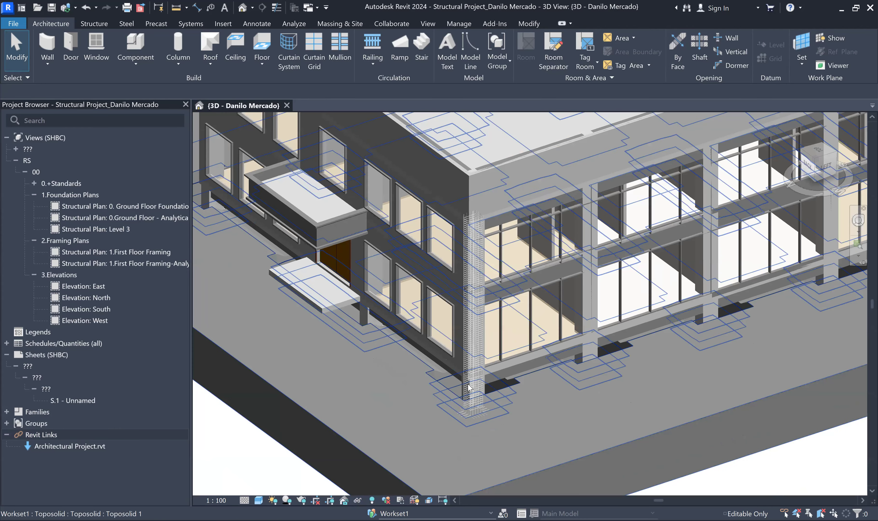
pyautogui.scroll(-3, 496, 398)
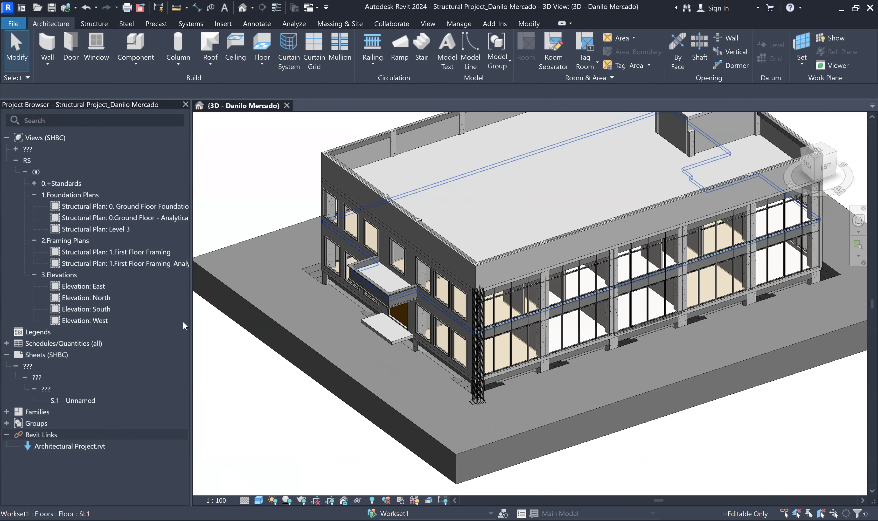
# Step: Open the 0. Ground Floor Foundation plan and inspect the column reinforcement at grid intersection A-1
pyautogui.doubleClick(167, 207)
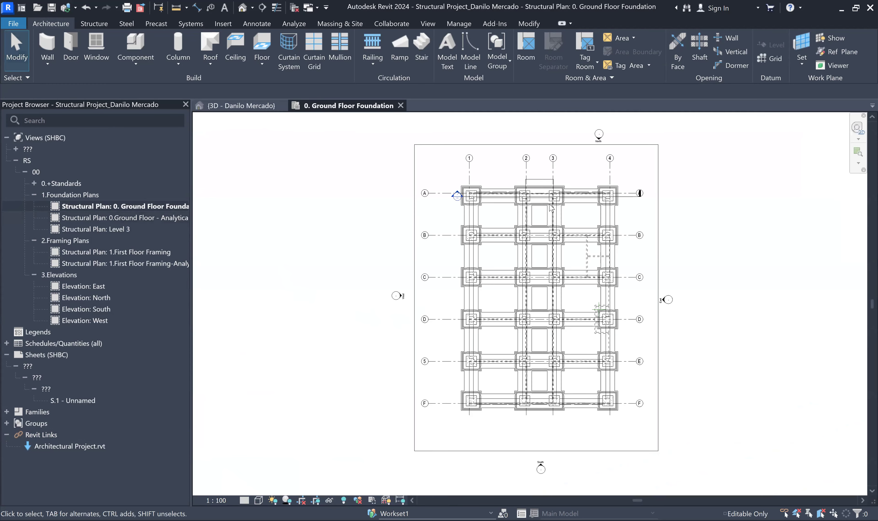
pyautogui.scroll(5, 408, 197)
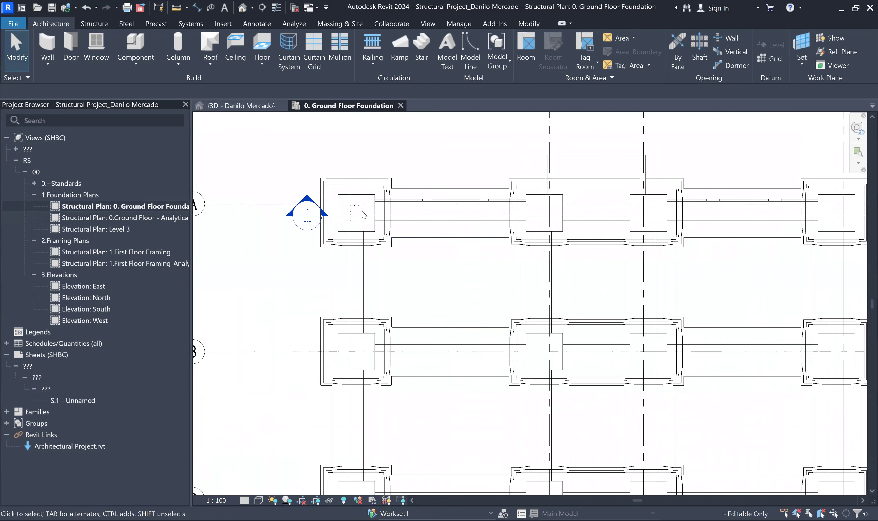
pyautogui.scroll(5, 378, 222)
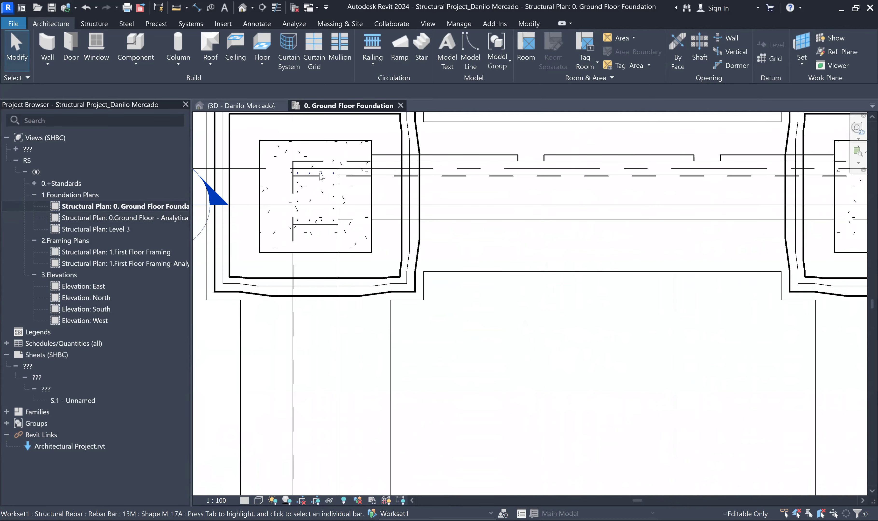
pyautogui.scroll(6, 341, 188)
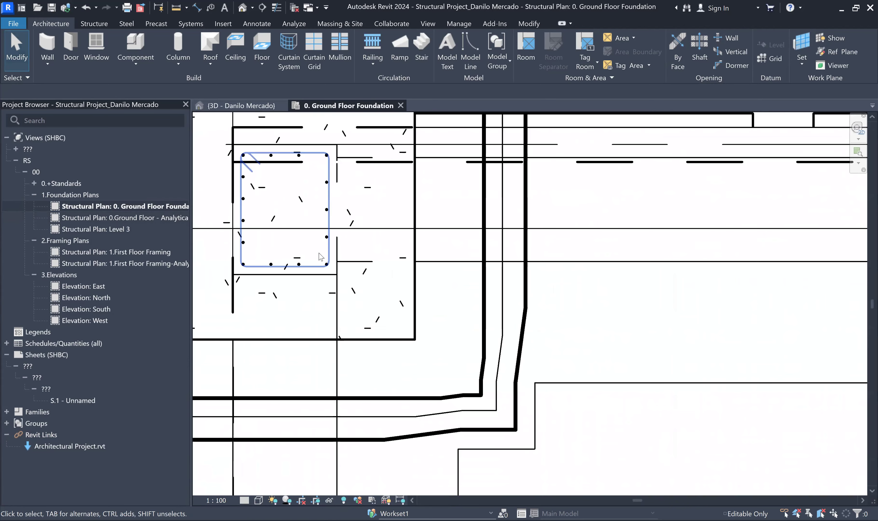
# Step: Examine the footings and excavation outlines along grid A, up close at the grid 4 column
pyautogui.scroll(-7, 320, 253)
pyautogui.moveTo(686, 277); pyautogui.dragTo(170, 331, button='middle')
pyautogui.scroll(-1, 634, 329)
pyautogui.moveTo(634, 329); pyautogui.dragTo(334, 338, button='middle')
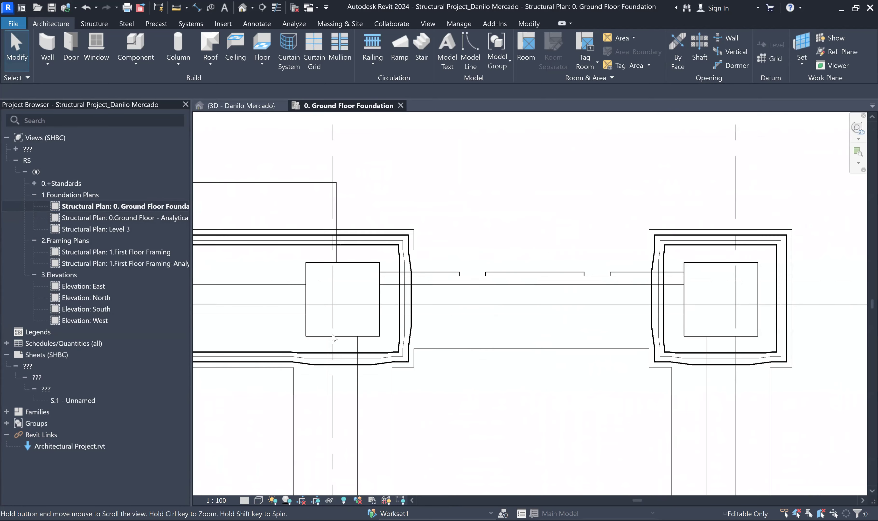
pyautogui.scroll(4, 577, 342)
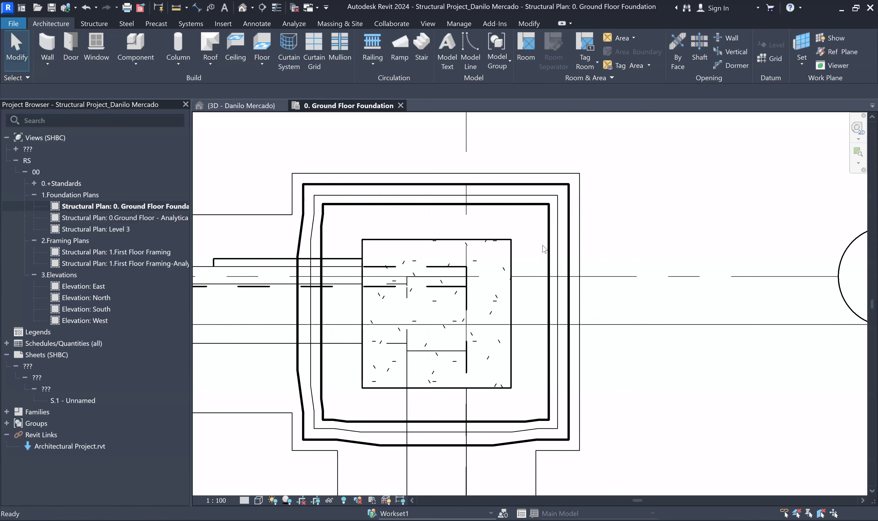
pyautogui.moveTo(519, 279); pyautogui.dragTo(567, 264, button='middle')
pyautogui.scroll(-7, 671, 254)
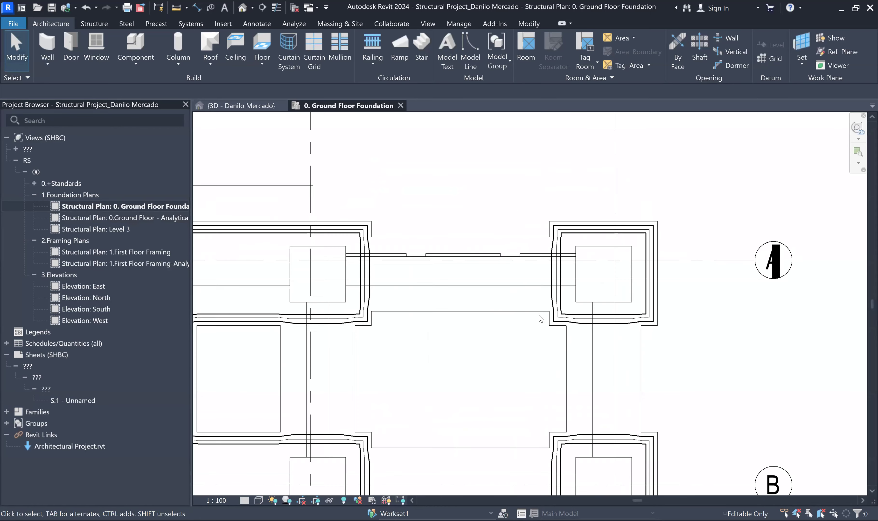
pyautogui.moveTo(539, 325); pyautogui.dragTo(693, 286, button='middle')
pyautogui.scroll(-3, 690, 286)
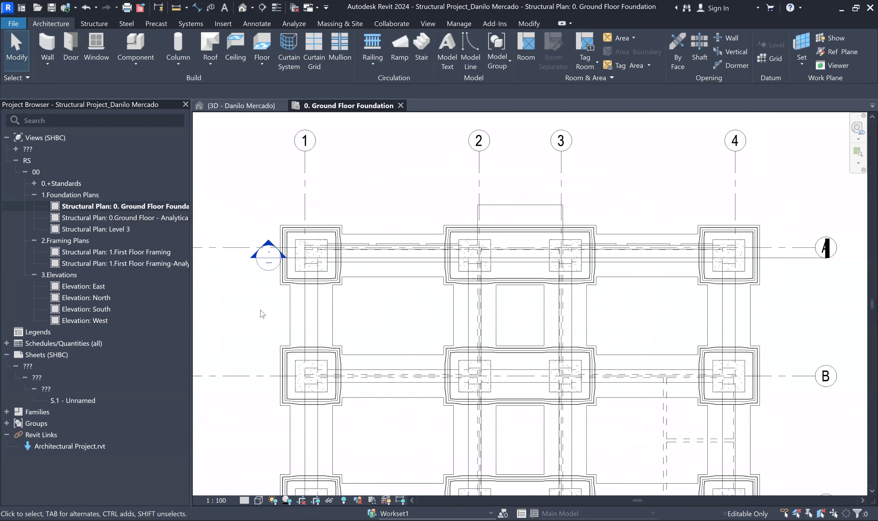
# Step: Review the foundation layout across grids 1 to 4, from grid A down to grid D
pyautogui.rightClick(263, 383)
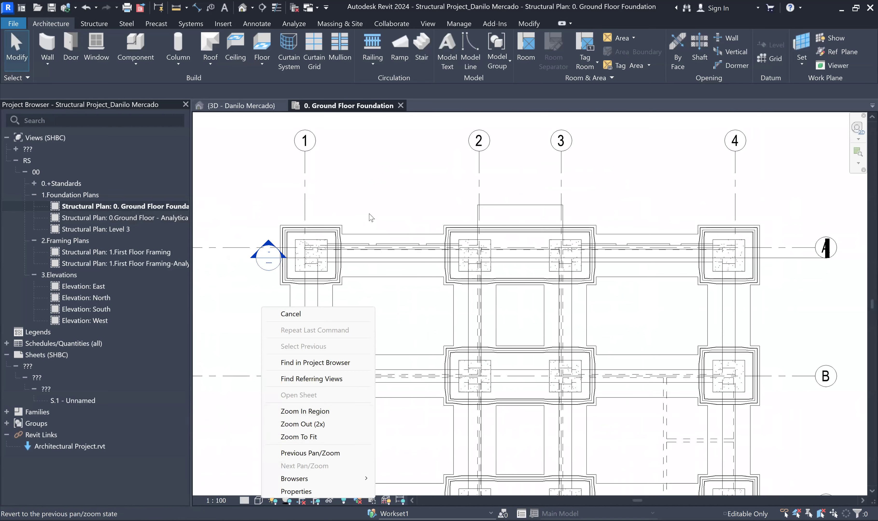
pyautogui.click(414, 175)
pyautogui.scroll(-1, 413, 175)
pyautogui.moveTo(389, 210); pyautogui.dragTo(504, 156, button='middle')
pyautogui.moveTo(377, 210); pyautogui.dragTo(376, 263, button='middle')
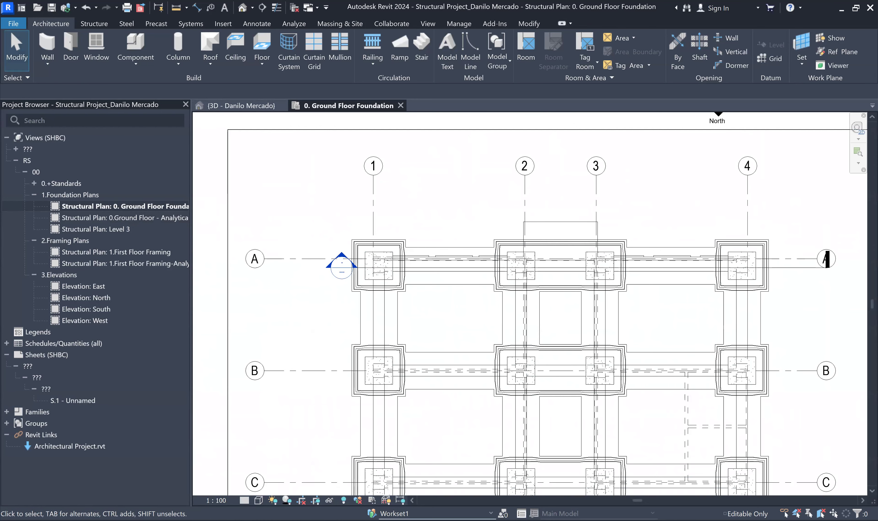
pyautogui.scroll(-1, 432, 479)
pyautogui.moveTo(430, 469); pyautogui.dragTo(383, 366, button='middle')
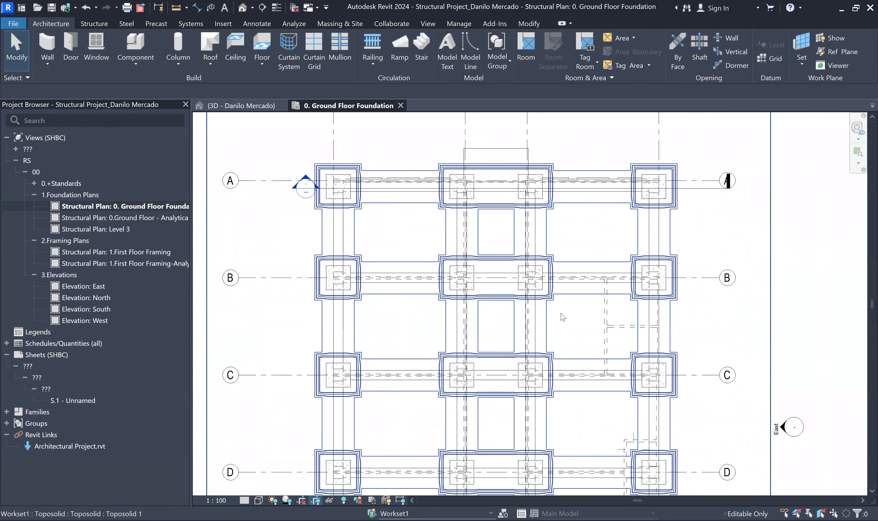
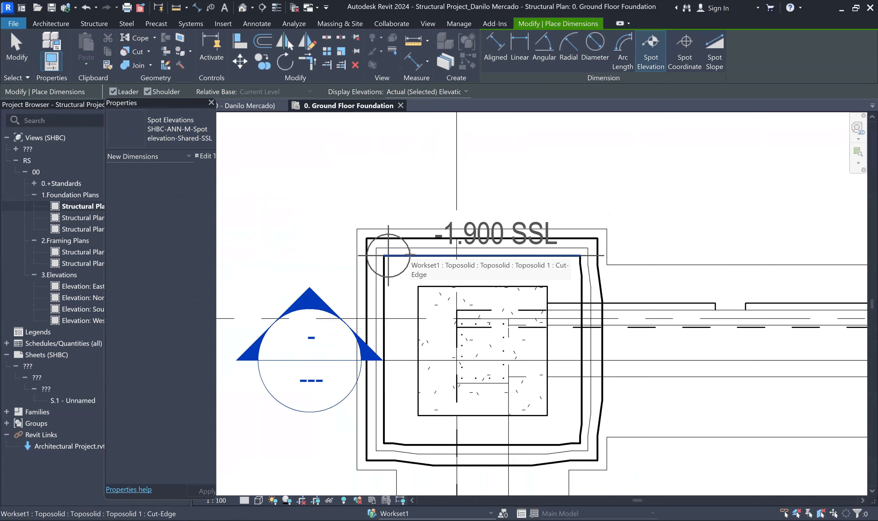
# Step: Check the spot elevation of the 600mm x 700mm concrete beam on grid 1 between grids A and B
pyautogui.scroll(-4, 389, 255)
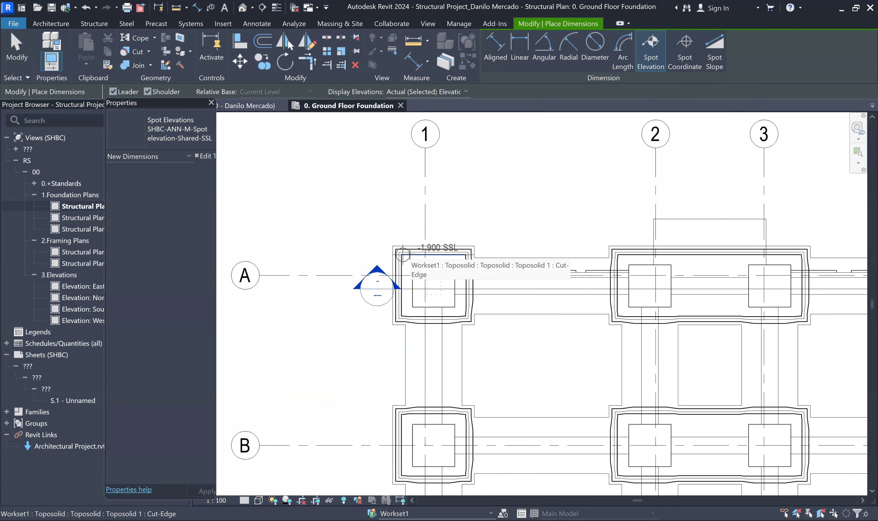
pyautogui.scroll(2, 495, 342)
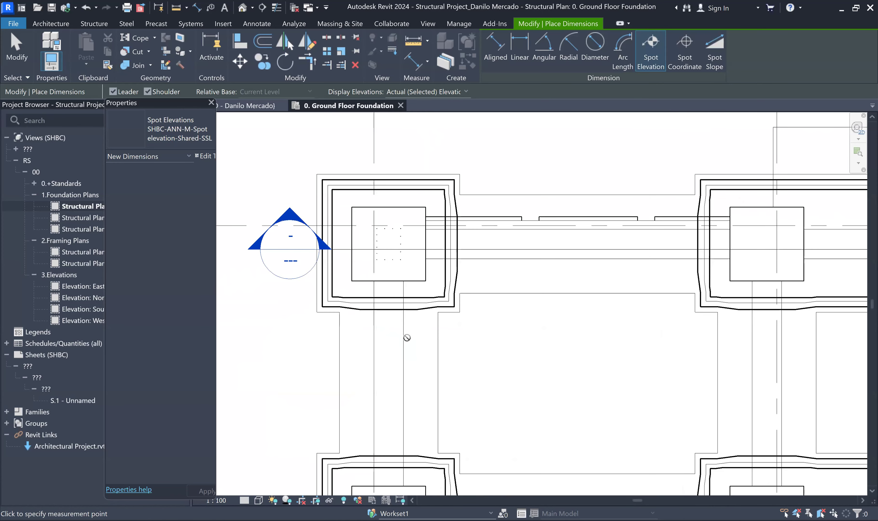
pyautogui.scroll(2, 395, 335)
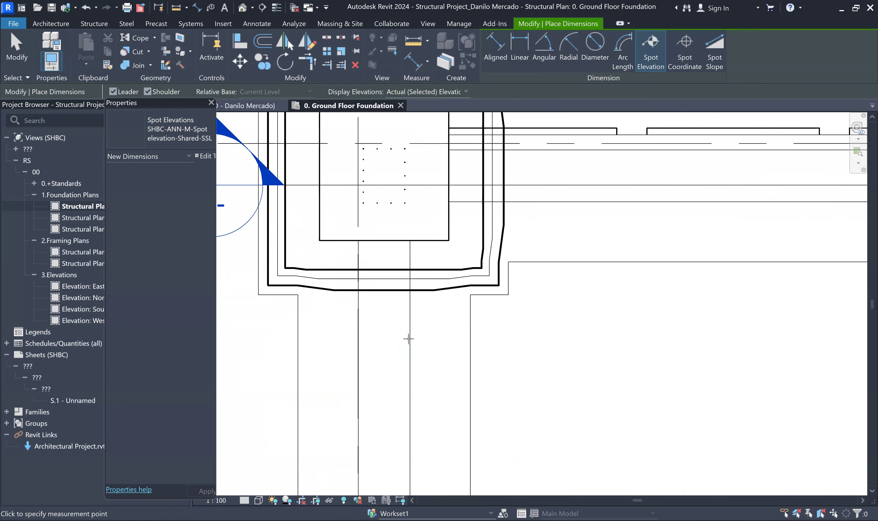
pyautogui.scroll(-3, 411, 339)
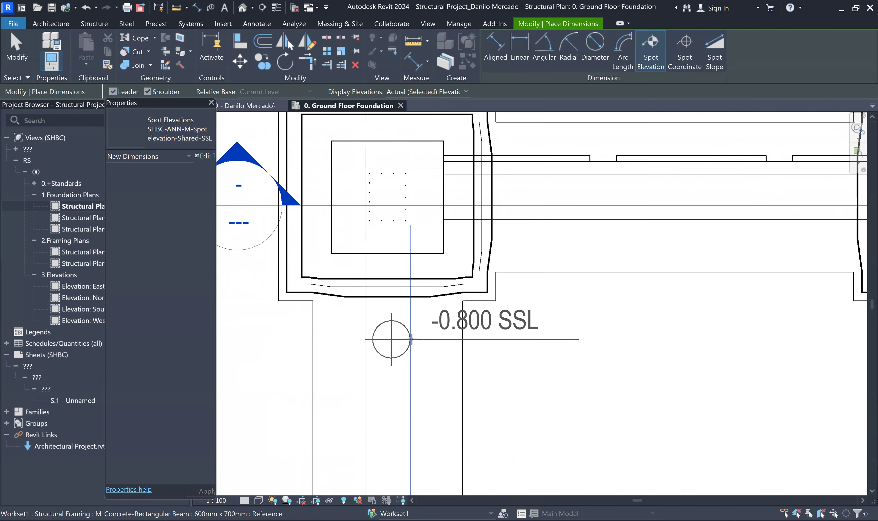
pyautogui.moveTo(439, 350); pyautogui.dragTo(423, 313, button='middle')
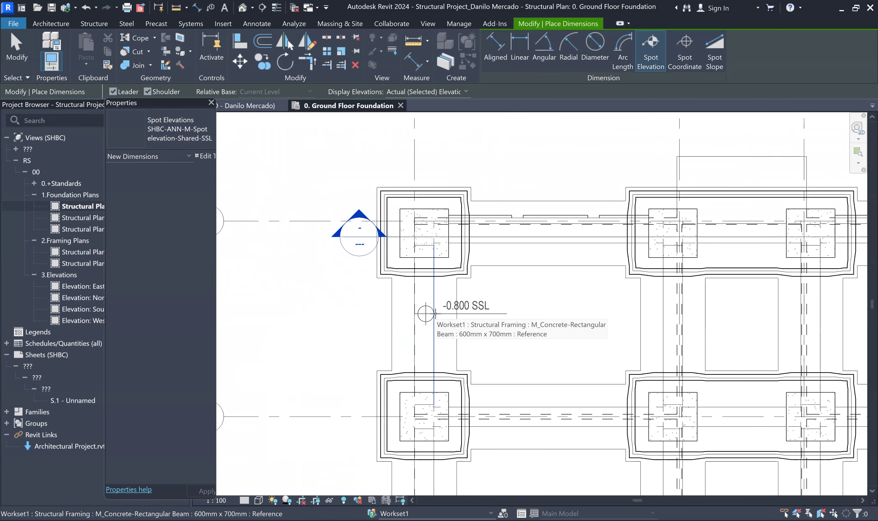
pyautogui.scroll(-2, 435, 314)
pyautogui.scroll(-1, 434, 314)
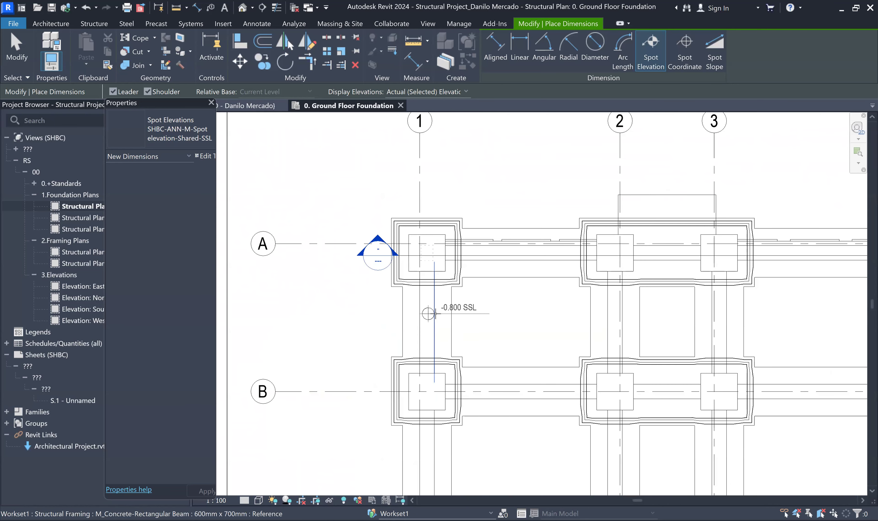
pyautogui.press('Escape')
pyautogui.press('Escape')
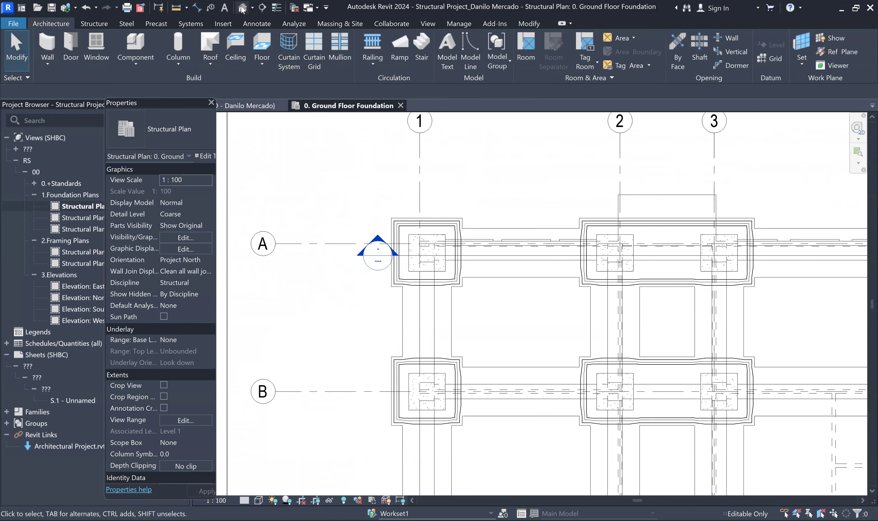
# Step: Turn on the section box in the 3D view and pull its long side inward to expose the stairs and foundations
pyautogui.hotkey('ctrl', 'Tab')
pyautogui.scroll(5, 575, 373)
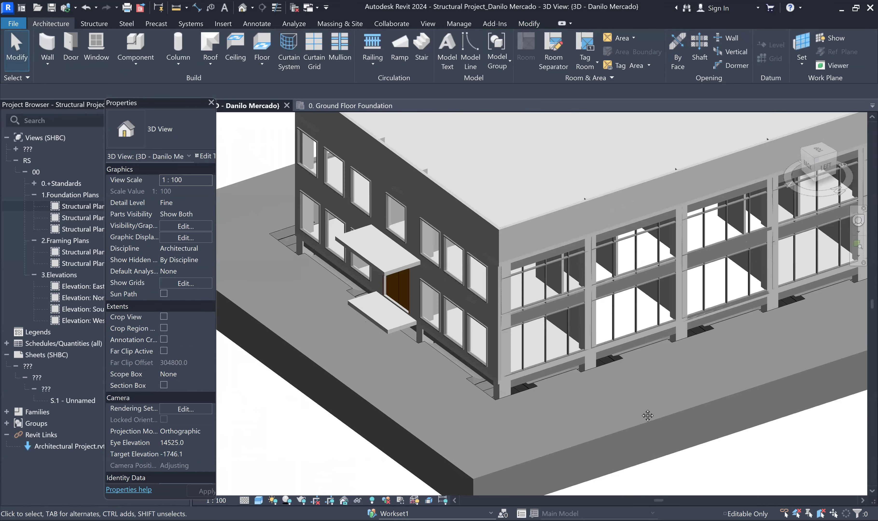
pyautogui.scroll(5, 575, 373)
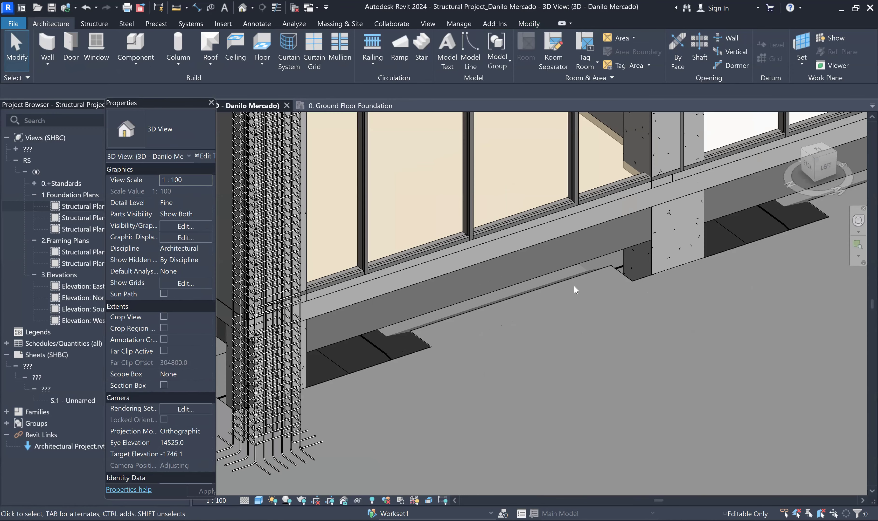
pyautogui.scroll(-10, 525, 358)
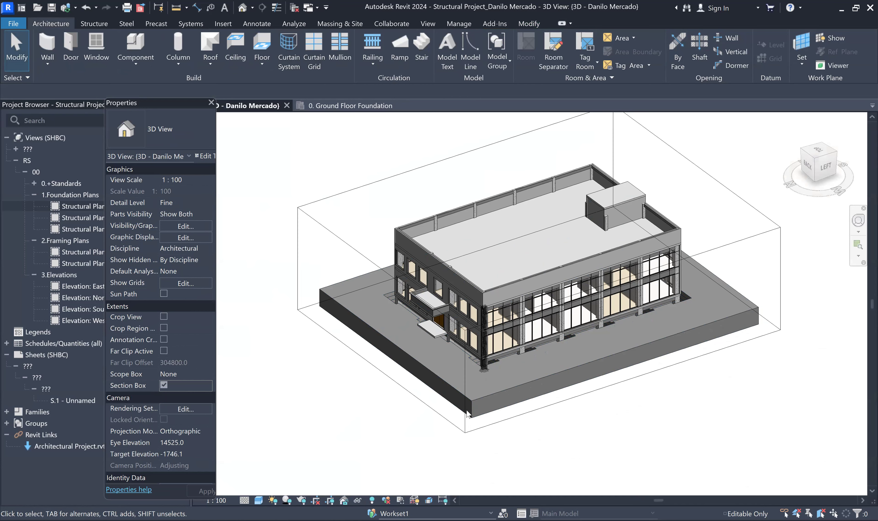
pyautogui.click(594, 393)
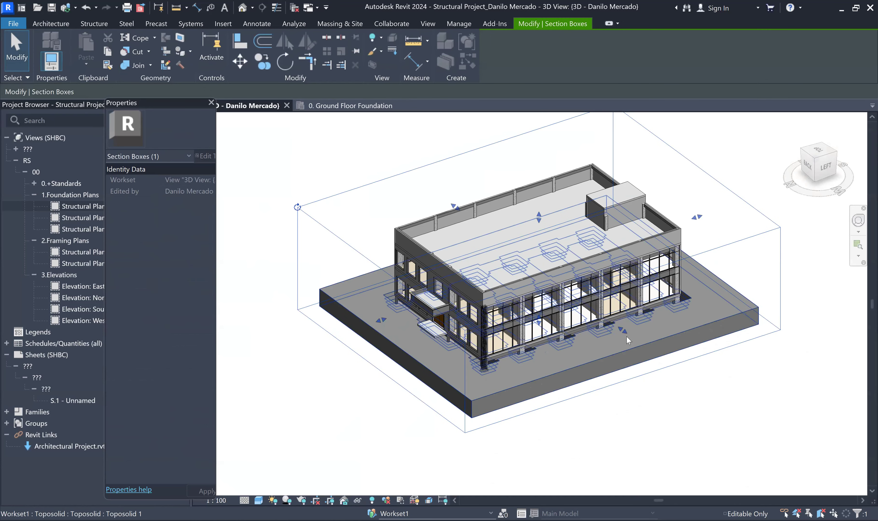
pyautogui.moveTo(622, 329); pyautogui.dragTo(557, 246)
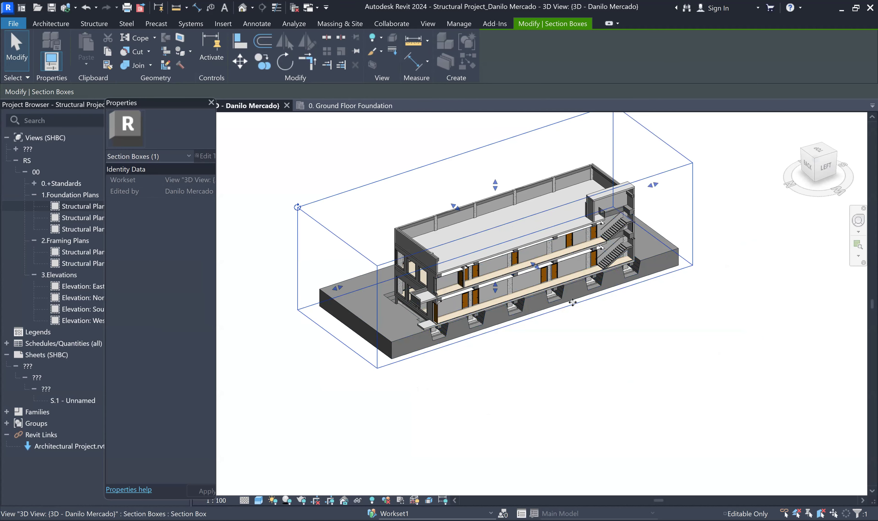
# Step: Check the spot elevation of the excavation floor beside the footing near the stairs
pyautogui.scroll(2, 645, 272)
pyautogui.scroll(6, 666, 271)
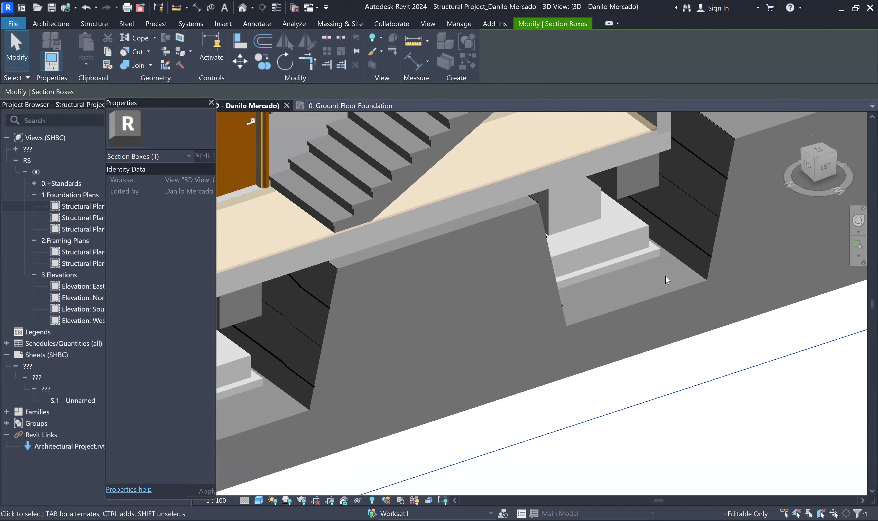
pyautogui.press('Escape')
pyautogui.press('l')
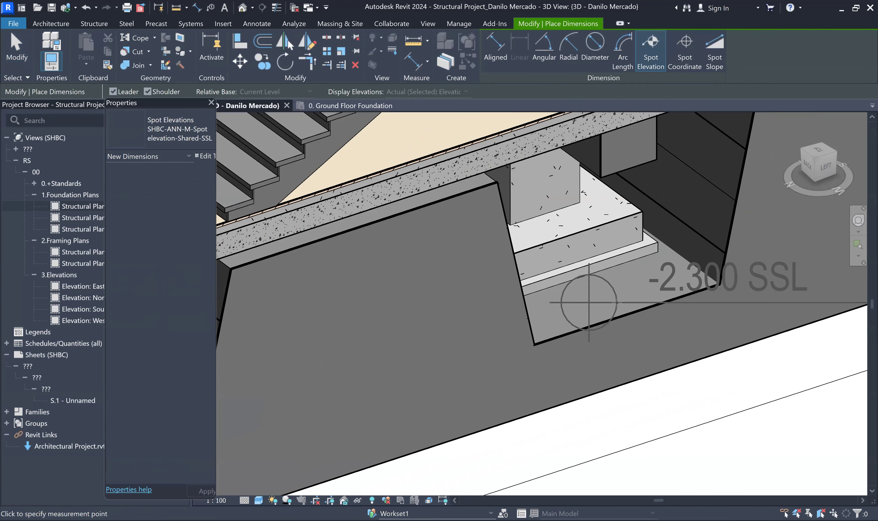
pyautogui.scroll(-3, 785, 281)
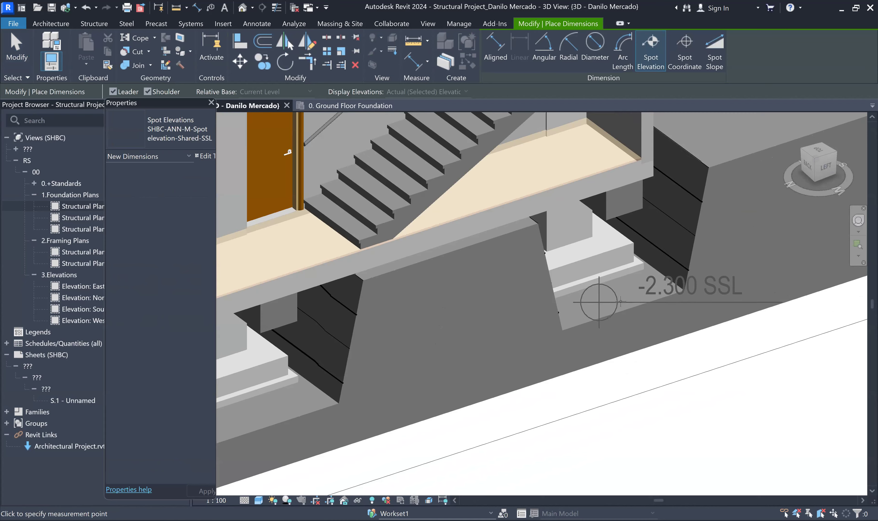
# Step: Check the spot elevation at the upper edge of the rectangular footing near the stairs
pyautogui.scroll(5, 784, 281)
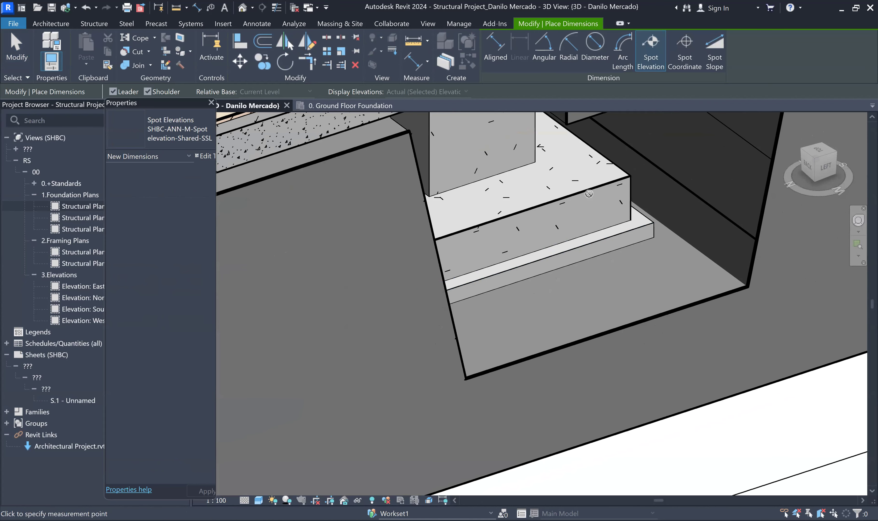
pyautogui.scroll(-3, 585, 189)
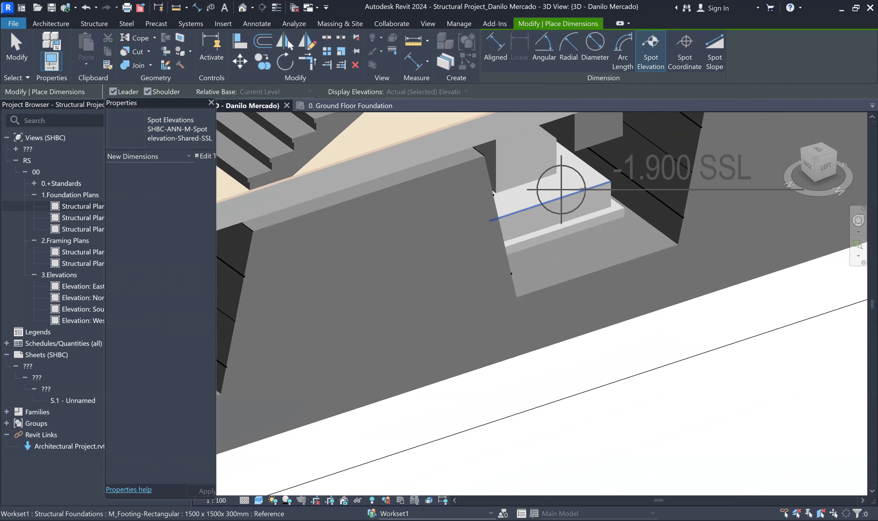
pyautogui.scroll(-1, 584, 188)
pyautogui.moveTo(585, 188); pyautogui.dragTo(446, 365, button='middle')
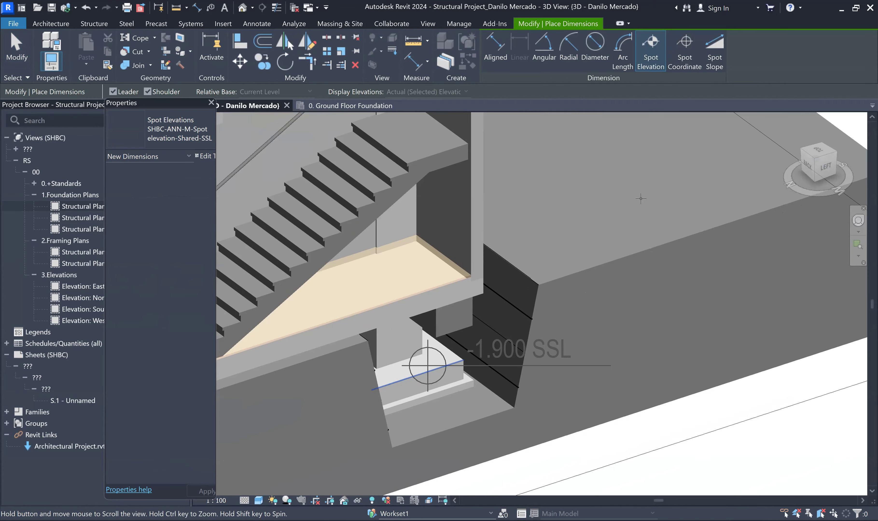
# Step: Check the spot elevations of the ground surface and the ground floor slab beside the stairs
pyautogui.scroll(2, 545, 287)
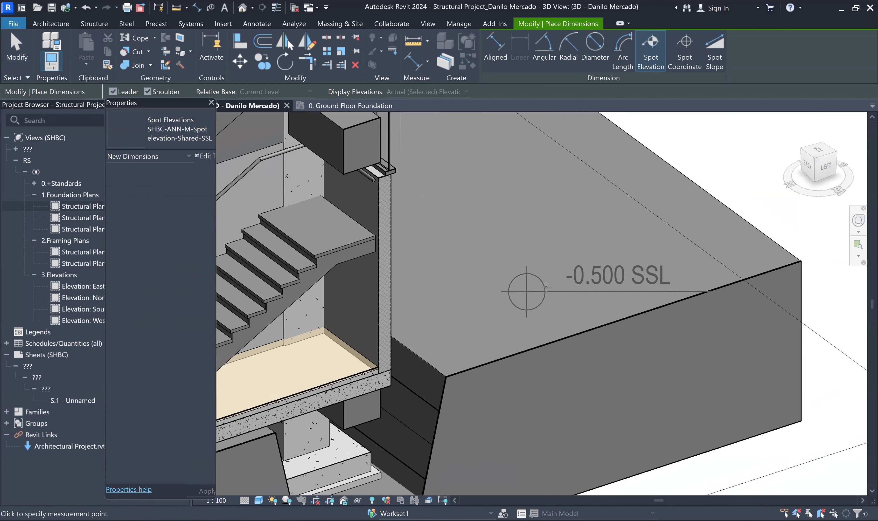
pyautogui.moveTo(386, 362); pyautogui.dragTo(586, 262, button='middle')
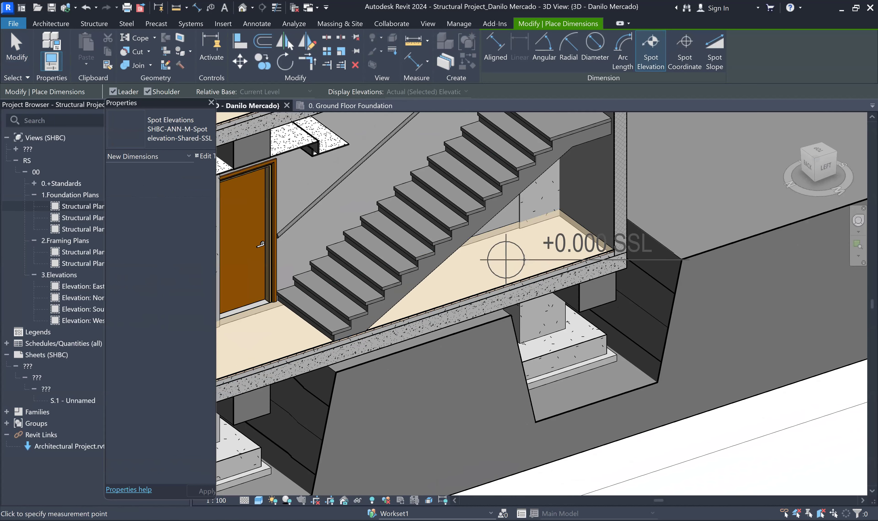
pyautogui.scroll(-3, 523, 271)
pyautogui.moveTo(545, 304); pyautogui.dragTo(611, 297, button='middle')
pyautogui.scroll(-2, 610, 290)
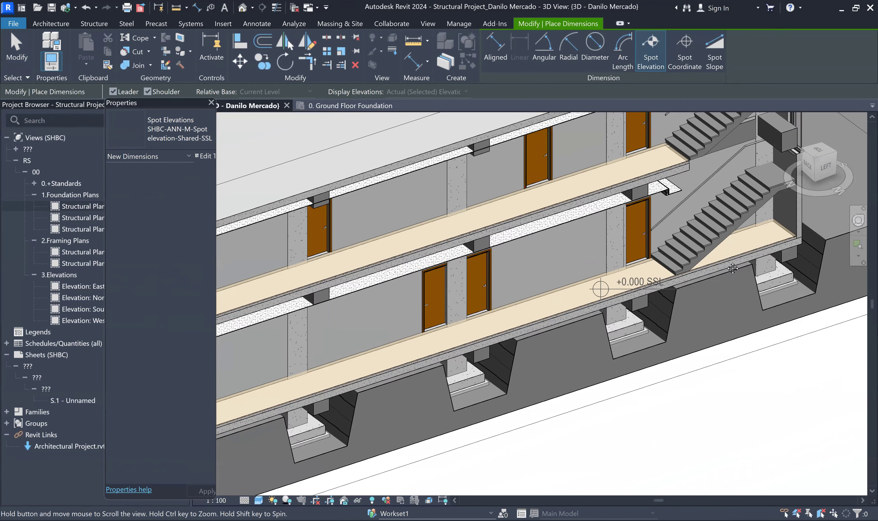
# Step: Check the spot elevations of the upper floor slab and the roof slab near the windowed end facade, and end the measurement
pyautogui.scroll(-4, 732, 268)
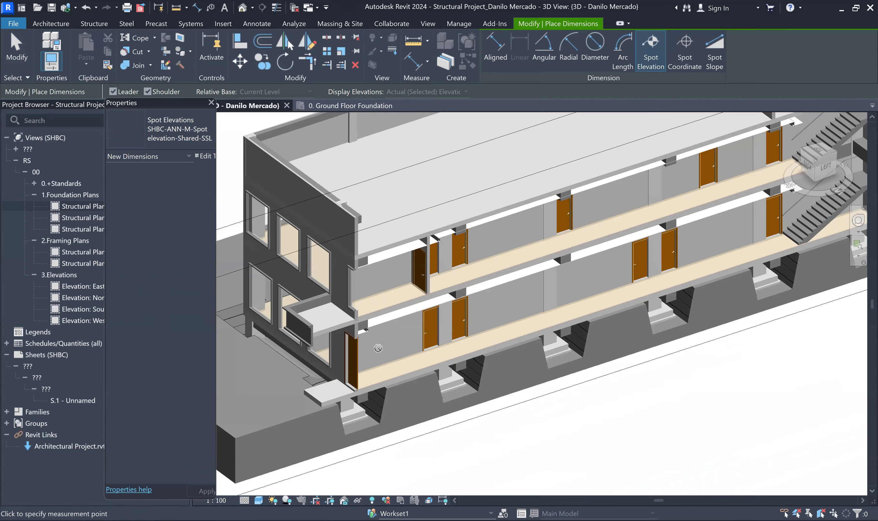
pyautogui.scroll(5, 378, 348)
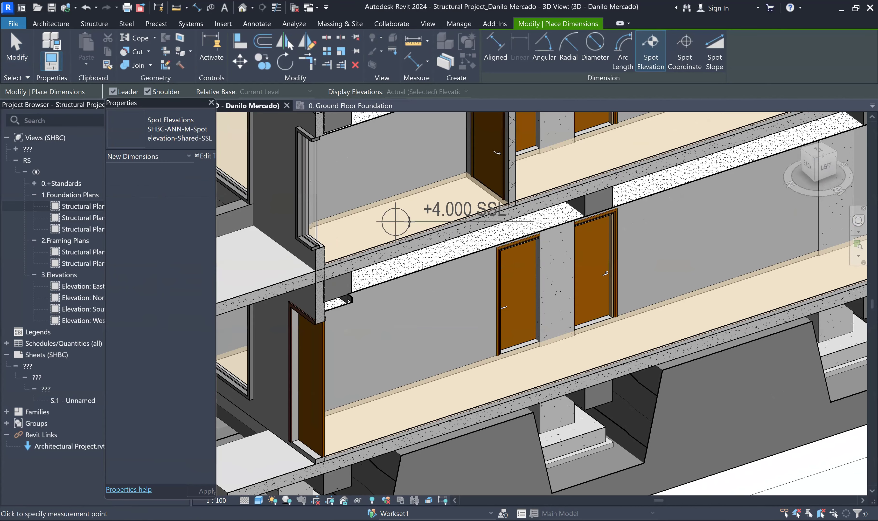
pyautogui.scroll(-3, 409, 222)
pyautogui.moveTo(410, 221); pyautogui.dragTo(434, 409, button='middle')
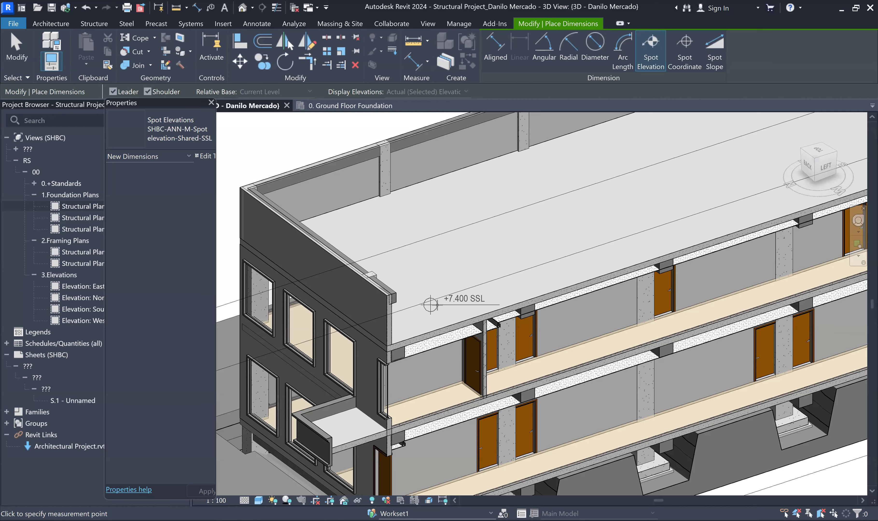
pyautogui.scroll(-4, 443, 264)
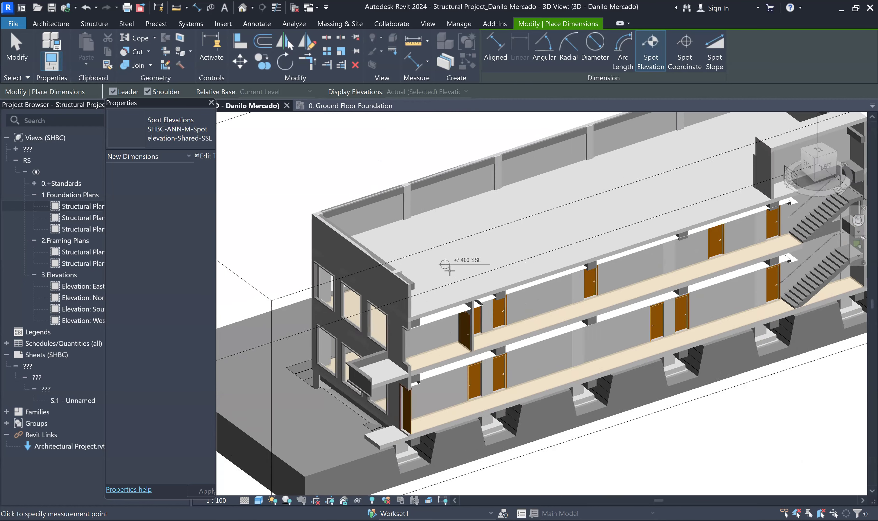
pyautogui.scroll(2, 445, 270)
pyautogui.scroll(2, 445, 274)
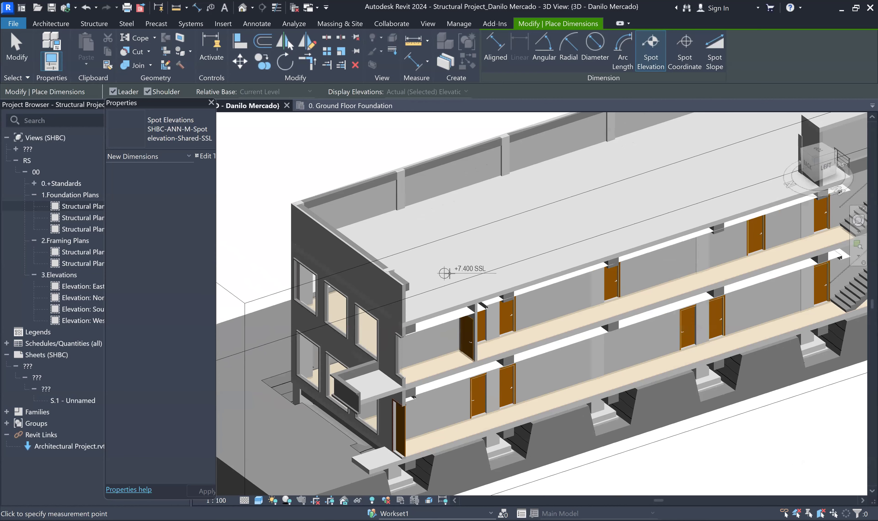
pyautogui.scroll(-2, 448, 273)
pyautogui.moveTo(443, 279); pyautogui.dragTo(486, 222, button='middle')
pyautogui.press('Escape')
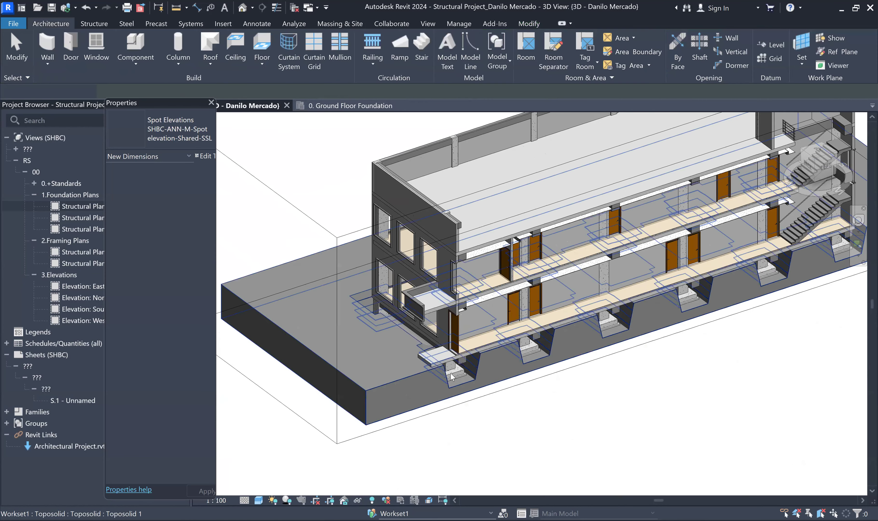
# Step: Orient the sectioned 3D view to the left face and examine the footings, beams and excavations beneath the ground floor slab
pyautogui.scroll(2, 448, 368)
pyautogui.scroll(-4, 448, 369)
pyautogui.click(825, 167)
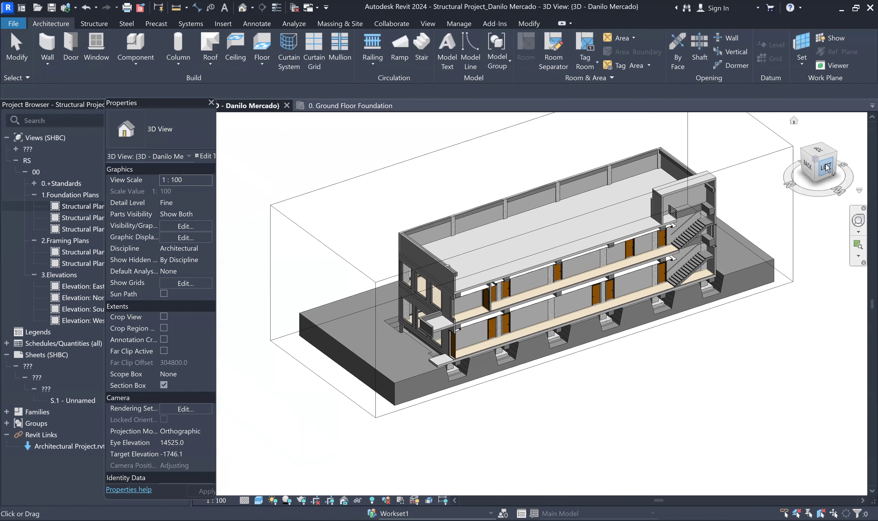
pyautogui.scroll(5, 448, 360)
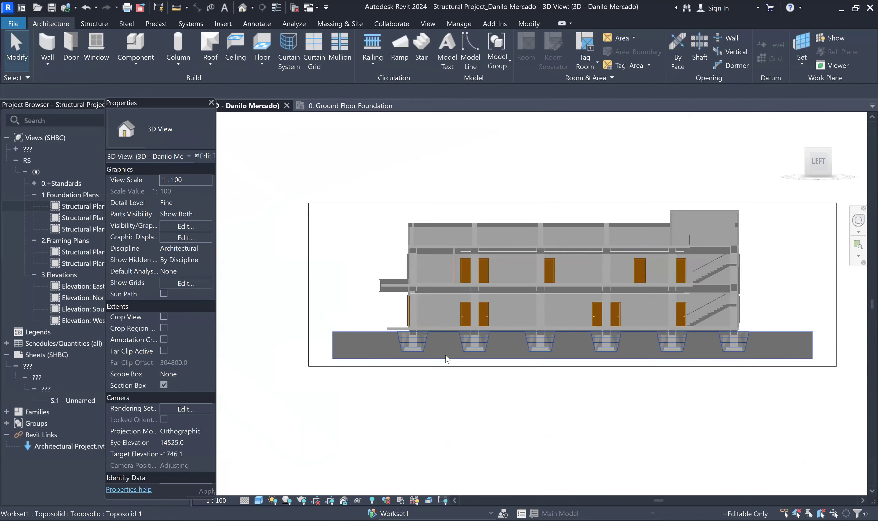
pyautogui.moveTo(400, 451); pyautogui.dragTo(392, 418, button='middle')
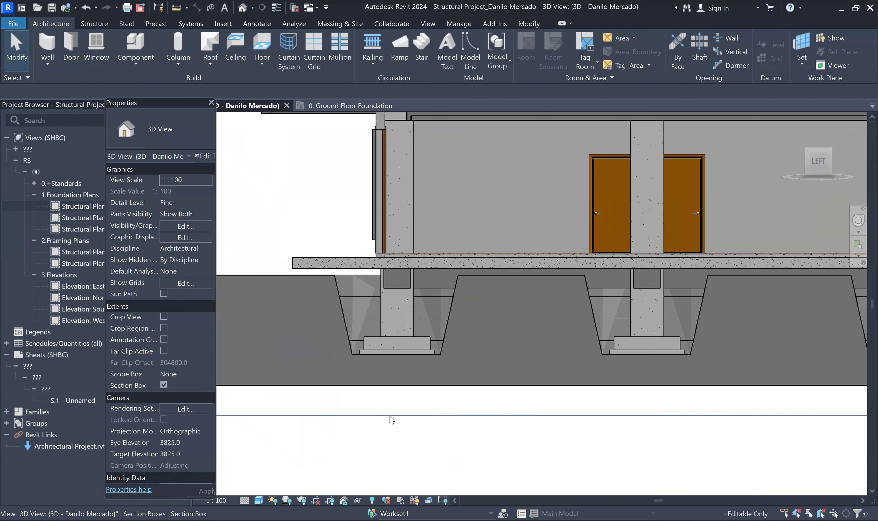
pyautogui.scroll(1, 391, 418)
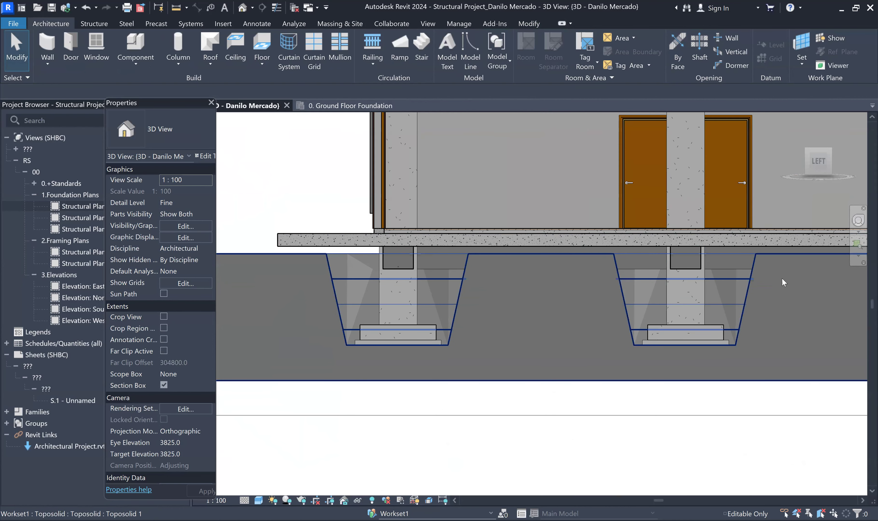
pyautogui.scroll(3, 781, 278)
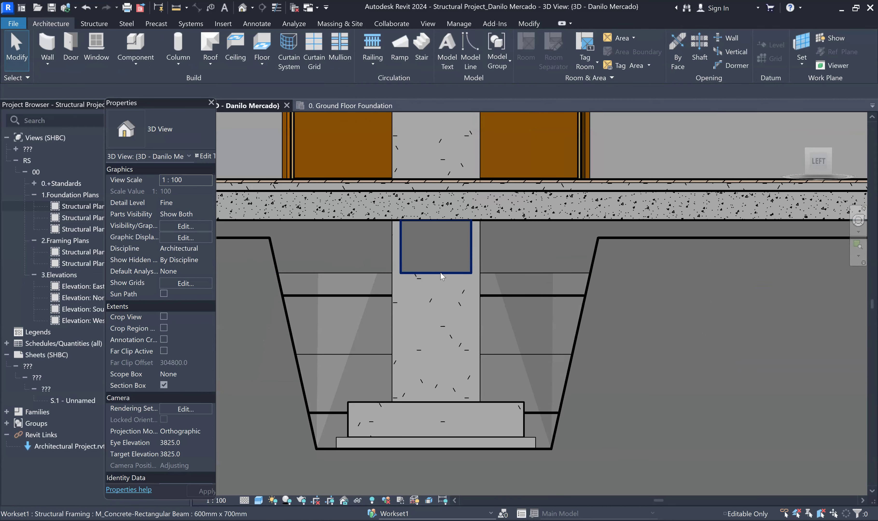
pyautogui.scroll(-5, 553, 275)
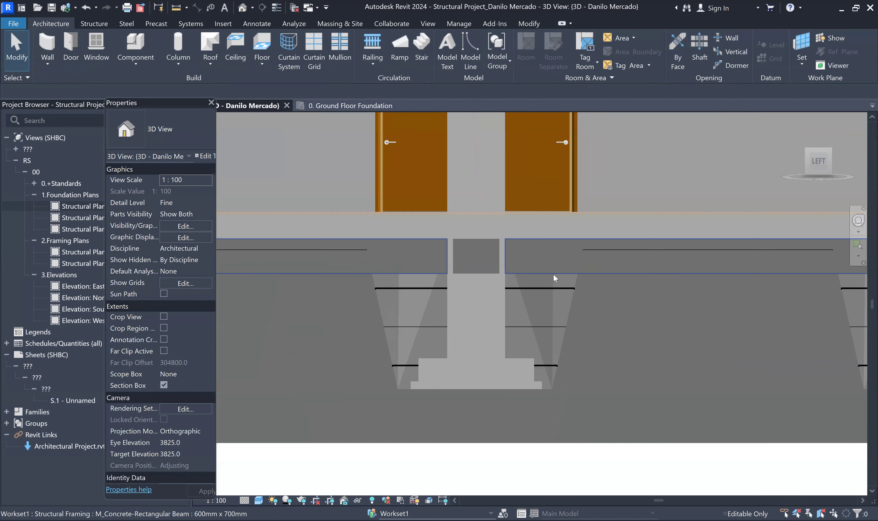
pyautogui.scroll(-2, 460, 385)
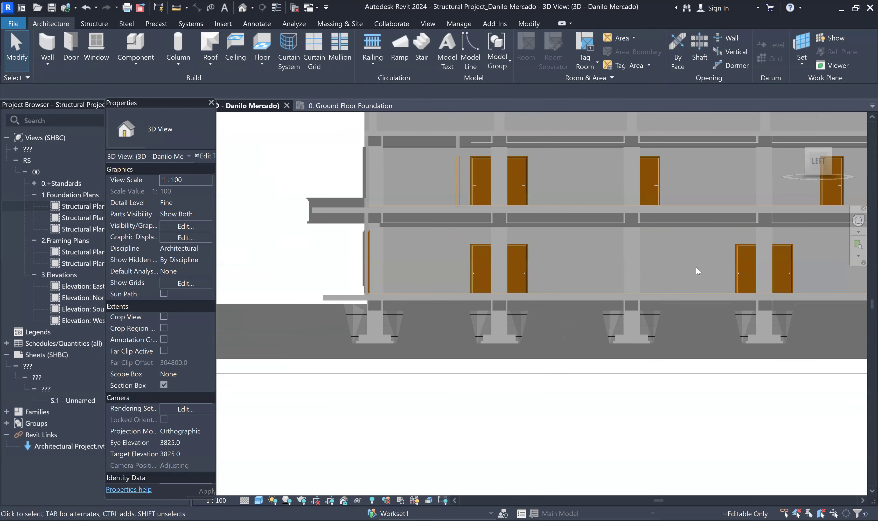
pyautogui.scroll(-1, 134, 200)
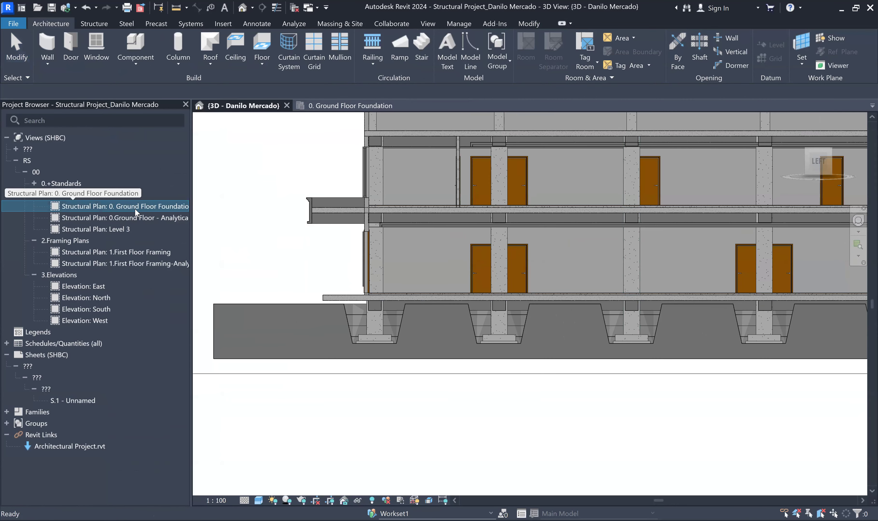
# Step: Open the 0. Ground Floor Foundation plan and examine the footings and excavation outlines along grid A from grid 1 to grid 4
pyautogui.doubleClick(119, 206)
pyautogui.scroll(-1, 438, 327)
pyautogui.scroll(4, 463, 324)
pyautogui.moveTo(560, 355); pyautogui.dragTo(557, 379, button='middle')
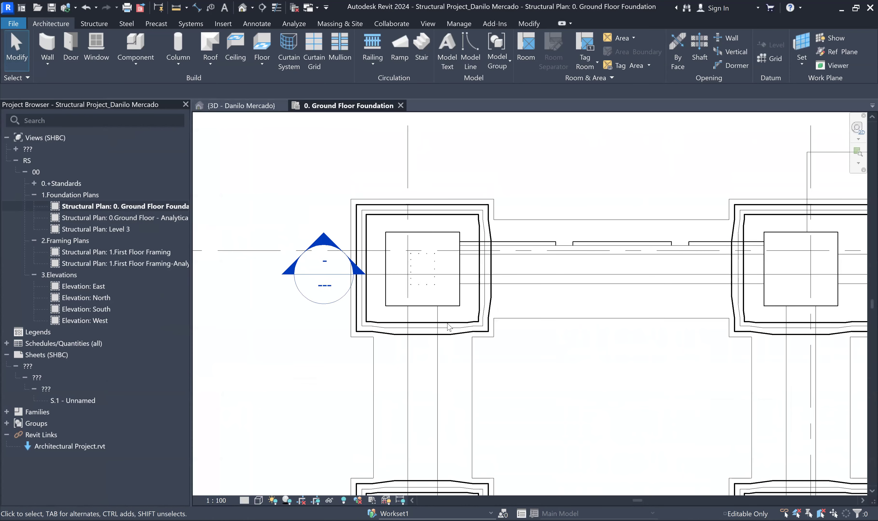
pyautogui.moveTo(288, 320)
pyautogui.mouseDown(button='middle')
pyautogui.moveTo(353, 322)
pyautogui.moveTo(307, 332)
pyautogui.moveTo(323, 343)
pyautogui.moveTo(296, 330)
pyautogui.mouseUp(button='middle')
pyautogui.scroll(-1, 337, 350)
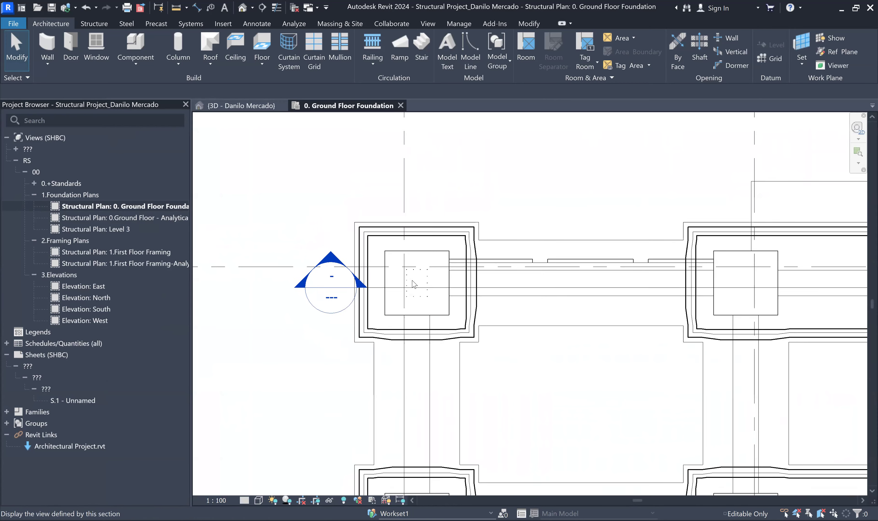
pyautogui.moveTo(590, 353); pyautogui.dragTo(477, 354, button='middle')
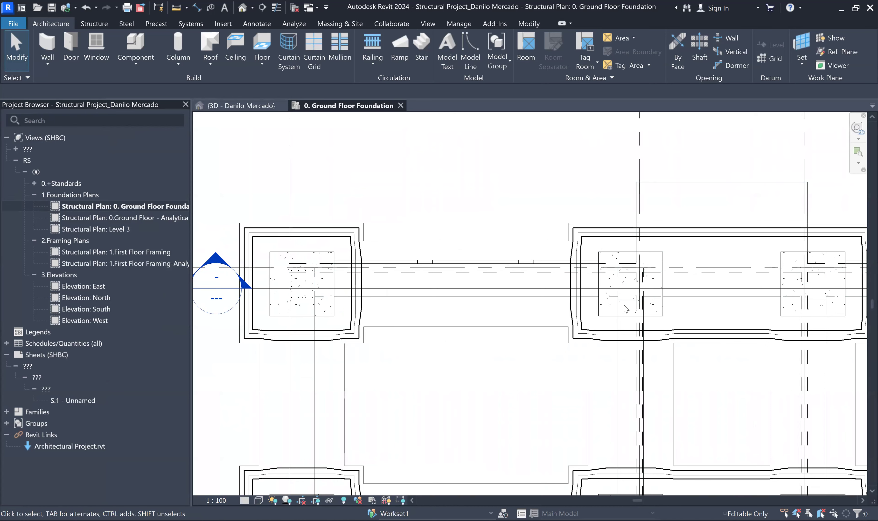
pyautogui.scroll(-1, 502, 284)
pyautogui.moveTo(698, 319); pyautogui.dragTo(503, 314, button='middle')
pyautogui.scroll(-1, 506, 316)
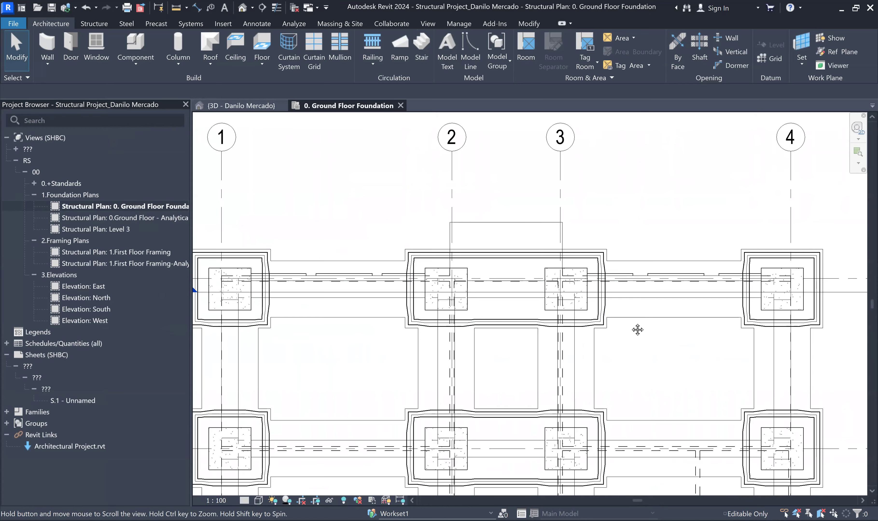
pyautogui.moveTo(637, 329); pyautogui.dragTo(519, 329, button='middle')
# Step: Start rebar placement on the rectangular footing at grids A and 4, browse the rebar shapes, pick M_T1, and leave without placing it
pyautogui.scroll(4, 641, 278)
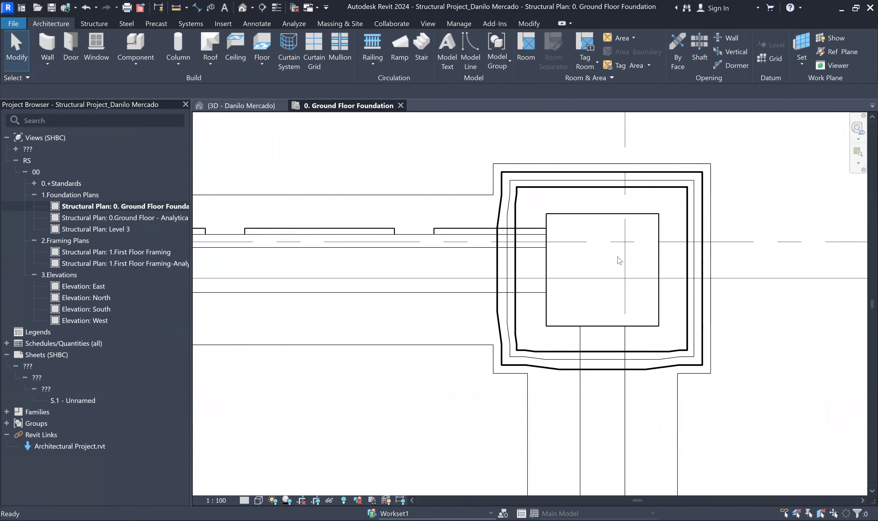
pyautogui.scroll(3, 652, 262)
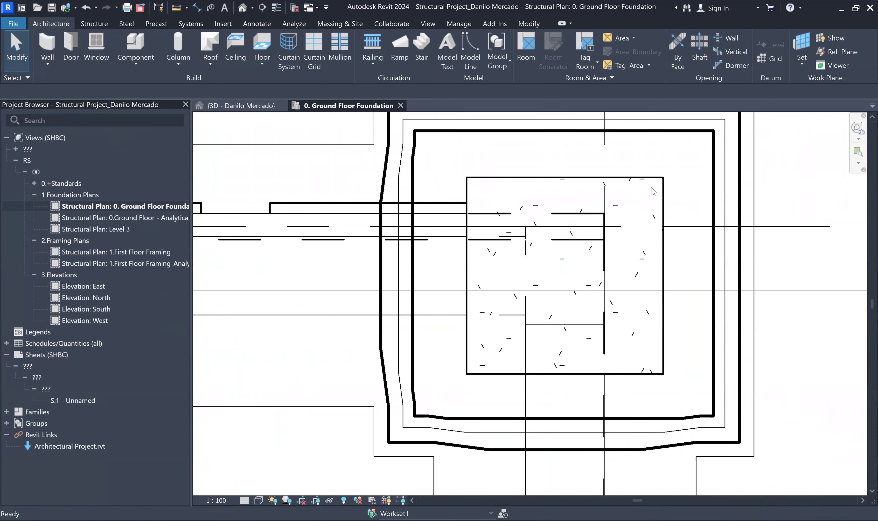
pyautogui.scroll(-3, 612, 239)
pyautogui.scroll(1, 611, 239)
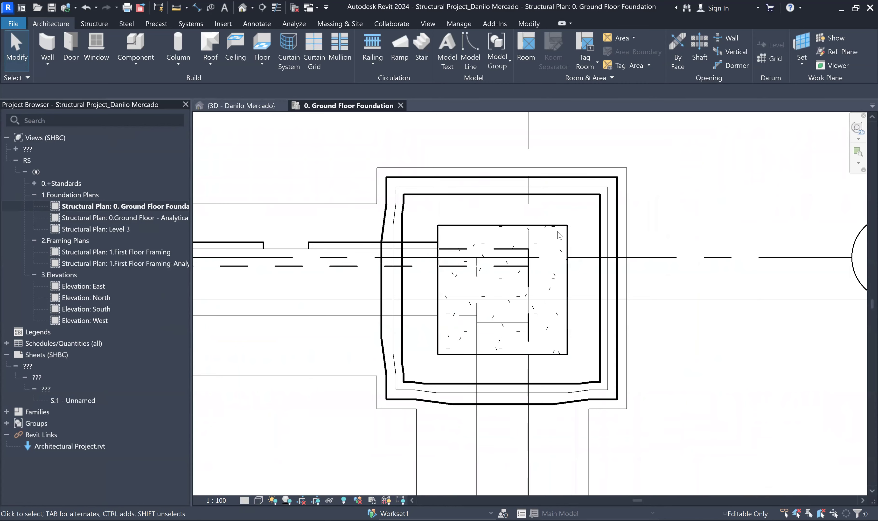
pyautogui.click(566, 229)
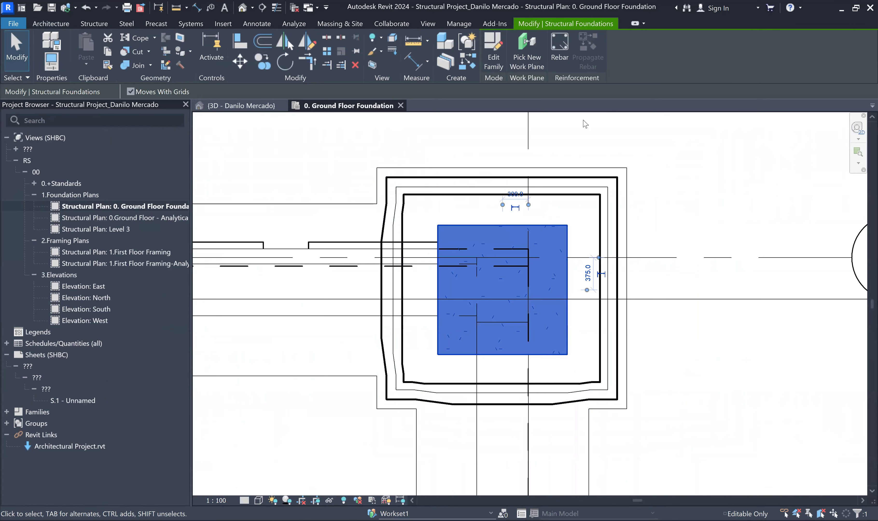
pyautogui.press('r')
pyautogui.press('b')
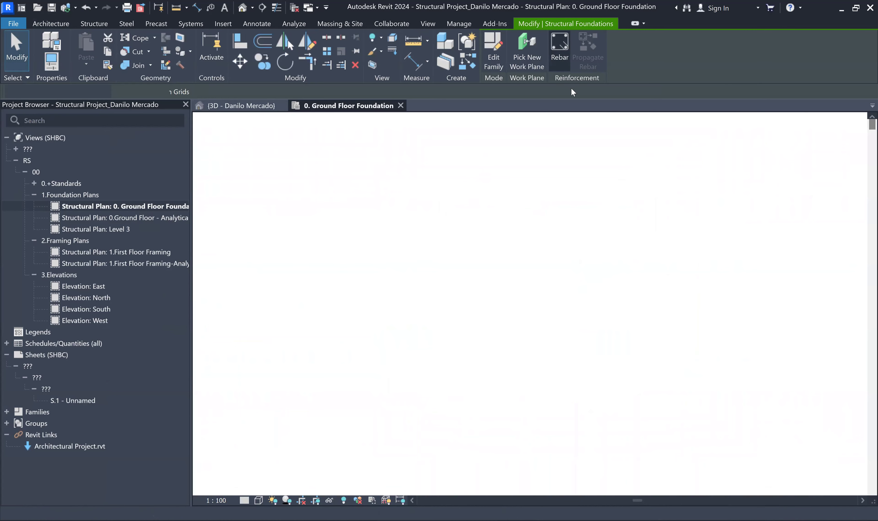
pyautogui.scroll(-1, 492, 129)
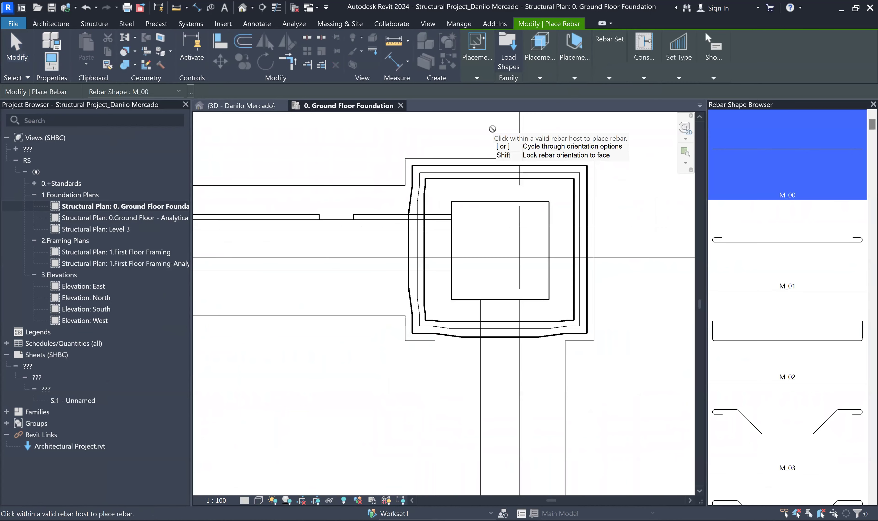
pyautogui.scroll(-12, 779, 342)
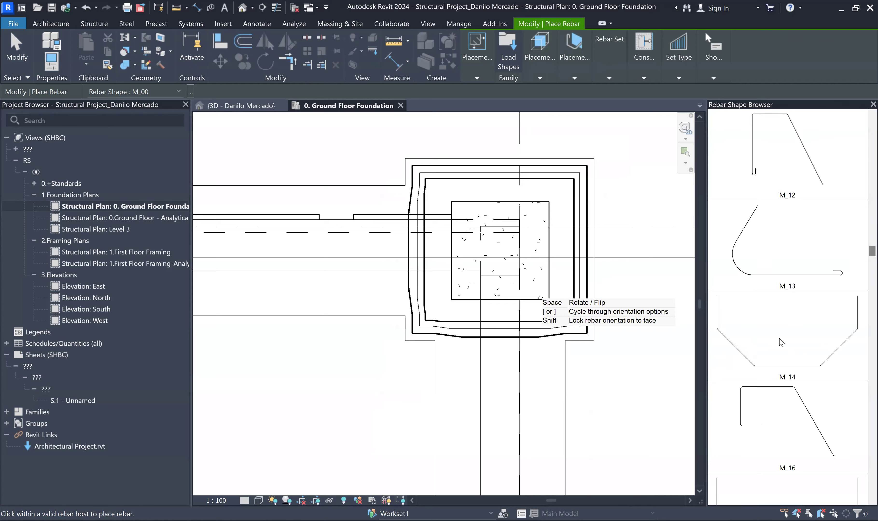
pyautogui.scroll(-5, 786, 359)
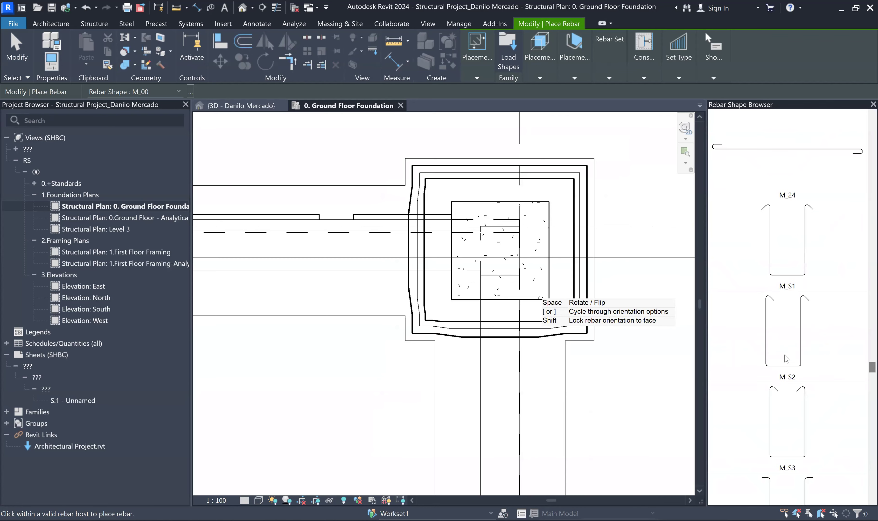
pyautogui.scroll(-10, 775, 362)
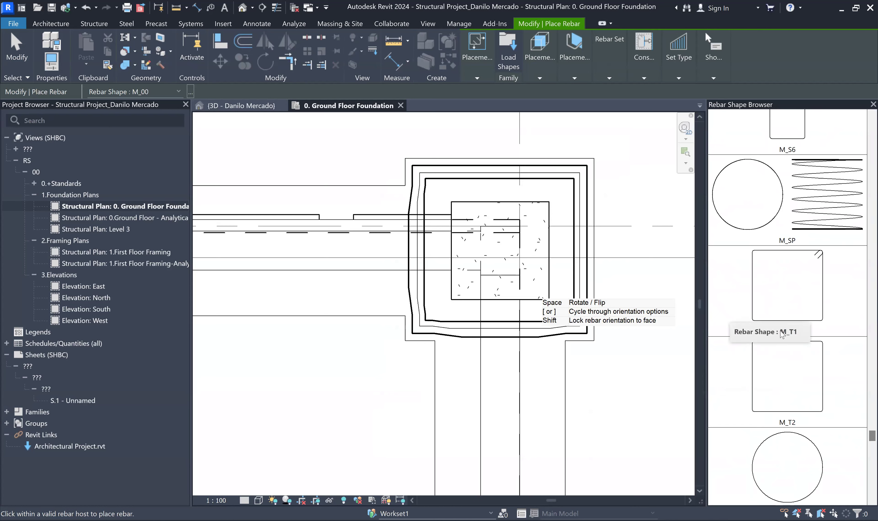
pyautogui.click(801, 271)
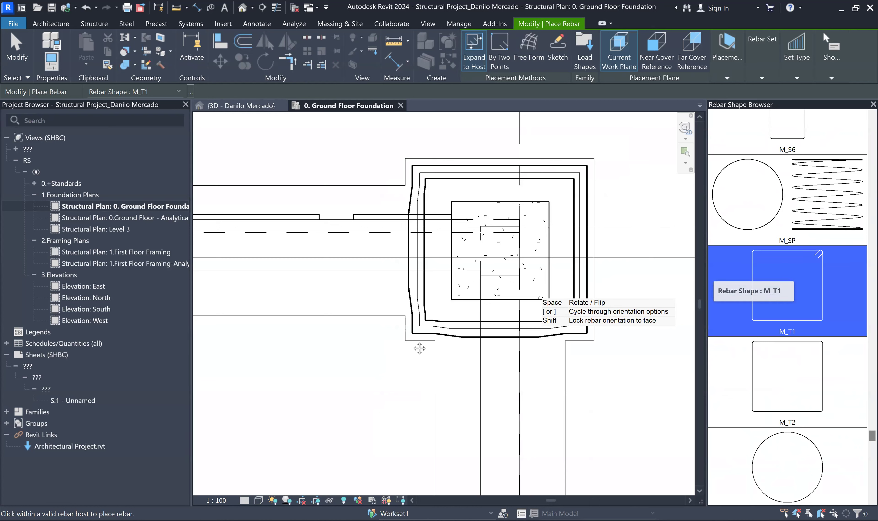
pyautogui.press('Escape')
pyautogui.scroll(-5, 450, 340)
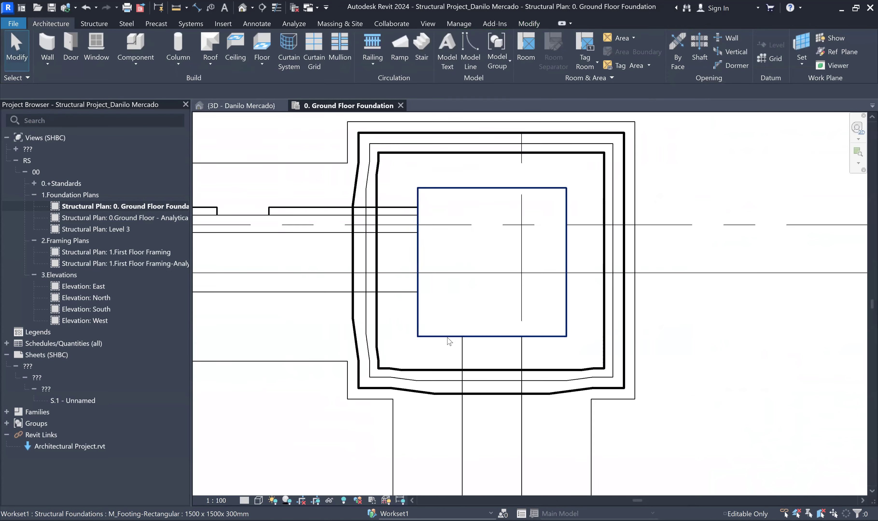
# Step: Unload the linked Architectural Project.rvt model for all users and accept the unload warning
pyautogui.scroll(-4, 458, 334)
pyautogui.moveTo(620, 274)
pyautogui.mouseDown(button='middle')
pyautogui.moveTo(607, 276)
pyautogui.moveTo(679, 273)
pyautogui.mouseUp(button='middle')
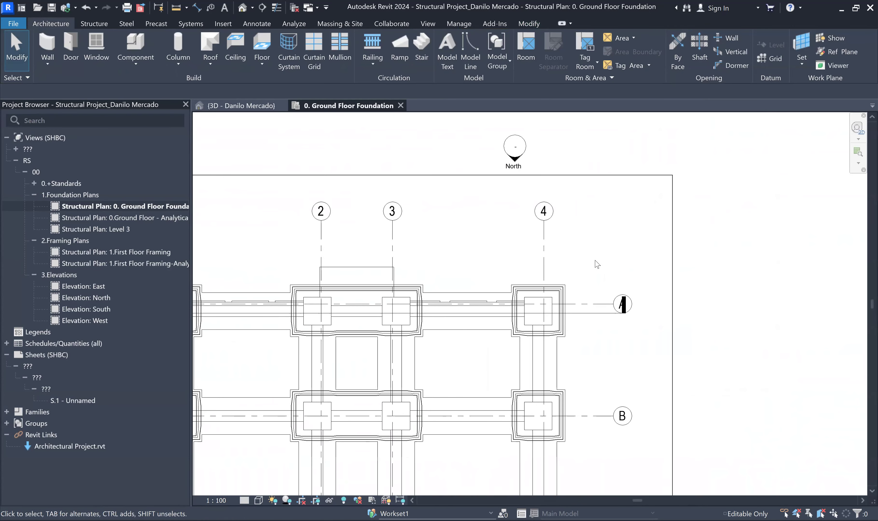
pyautogui.rightClick(67, 448)
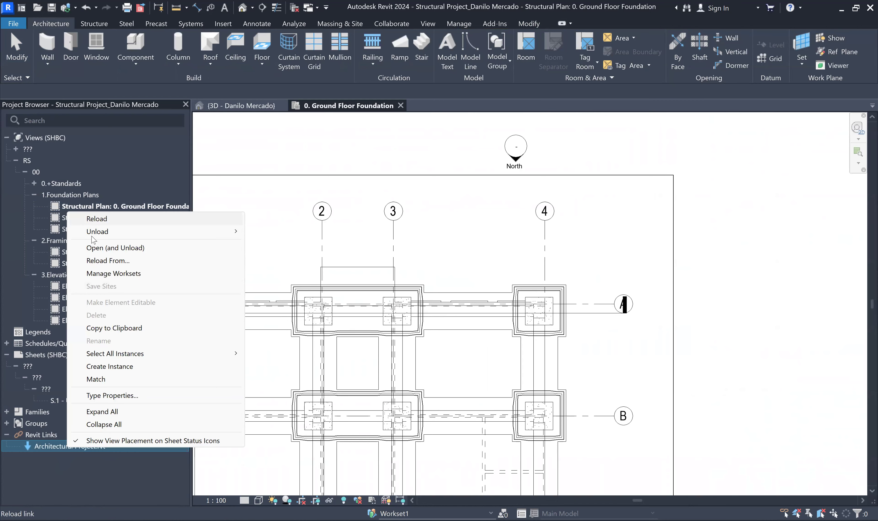
pyautogui.moveTo(97, 233)
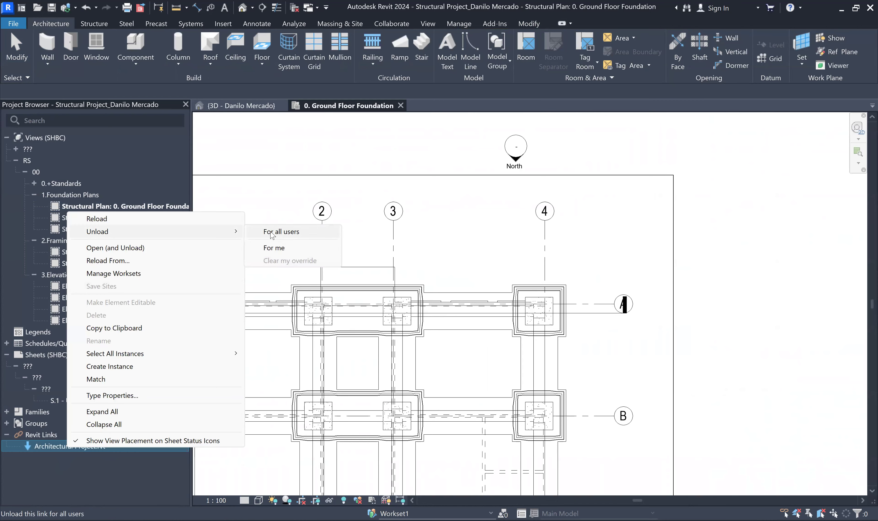
pyautogui.click(296, 232)
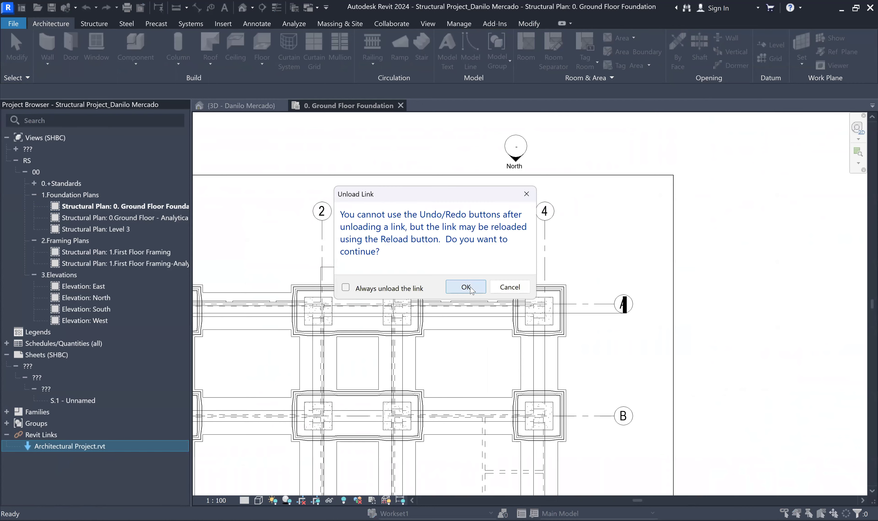
pyautogui.press('Return')
# Step: Place one M_T1 rebar tie inside the column outline on the rectangular footing at grids A and 4
pyautogui.scroll(3, 591, 335)
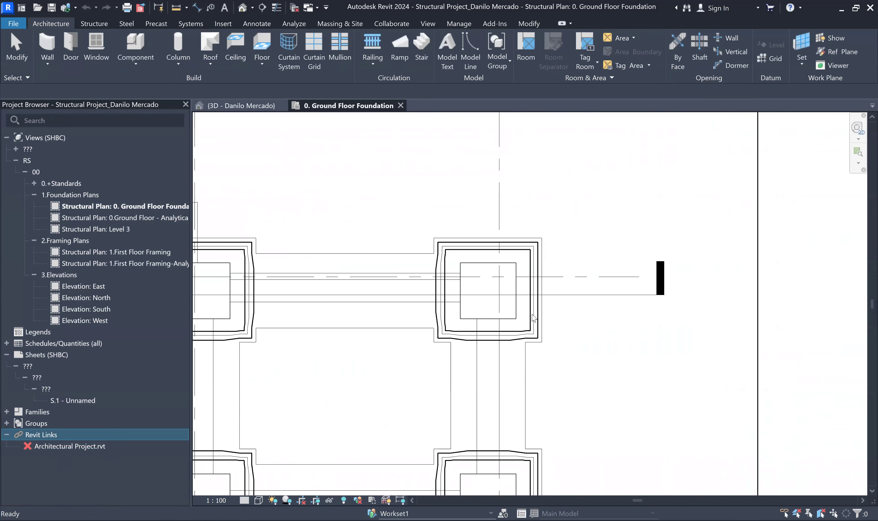
pyautogui.click(516, 269)
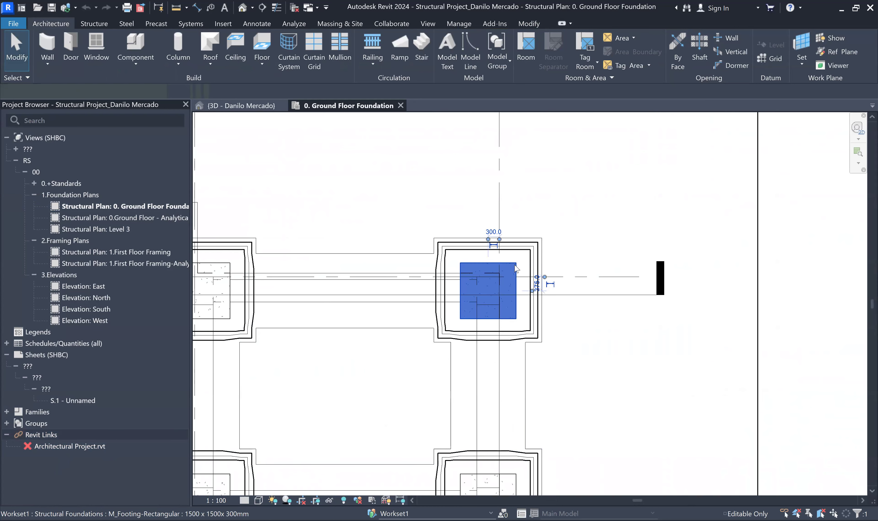
pyautogui.click(559, 51)
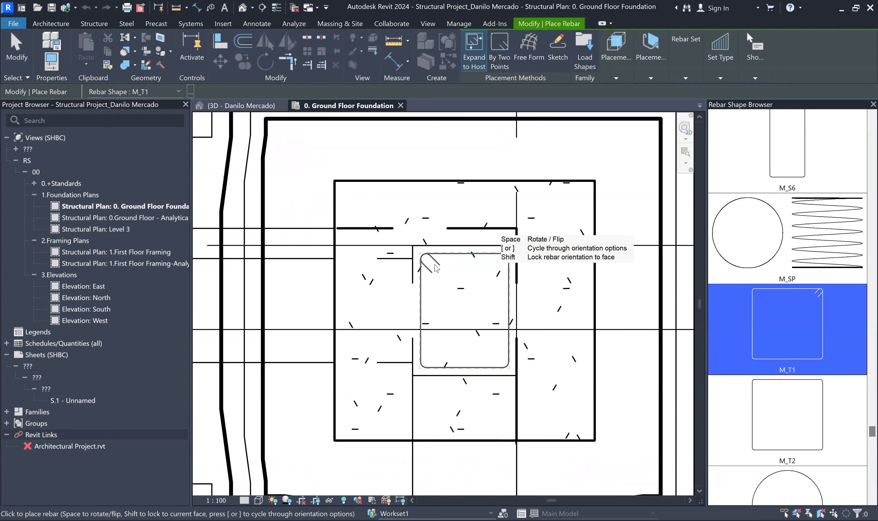
pyautogui.click(436, 266)
pyautogui.scroll(-3, 435, 263)
pyautogui.scroll(-4, 436, 264)
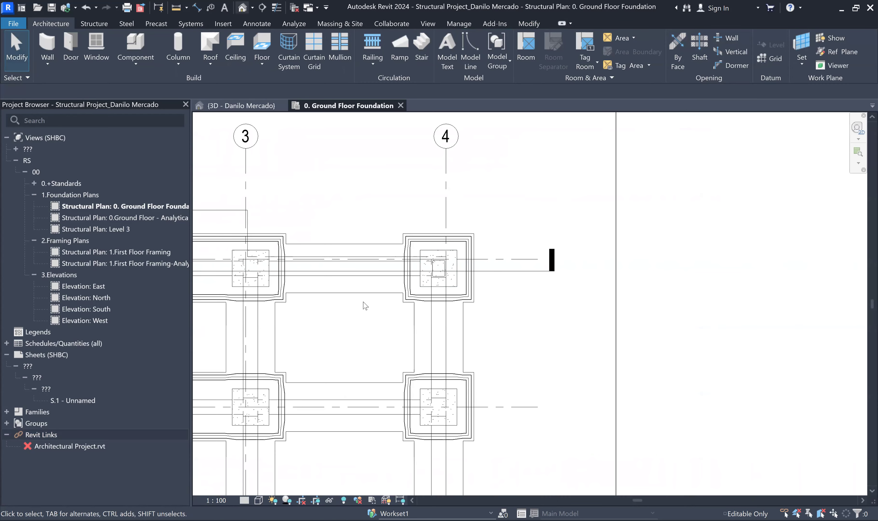
# Step: Switch to the 3D view and stretch its section box outward to take in the full building
pyautogui.scroll(-3, 363, 303)
pyautogui.moveTo(819, 157); pyautogui.dragTo(248, 195)
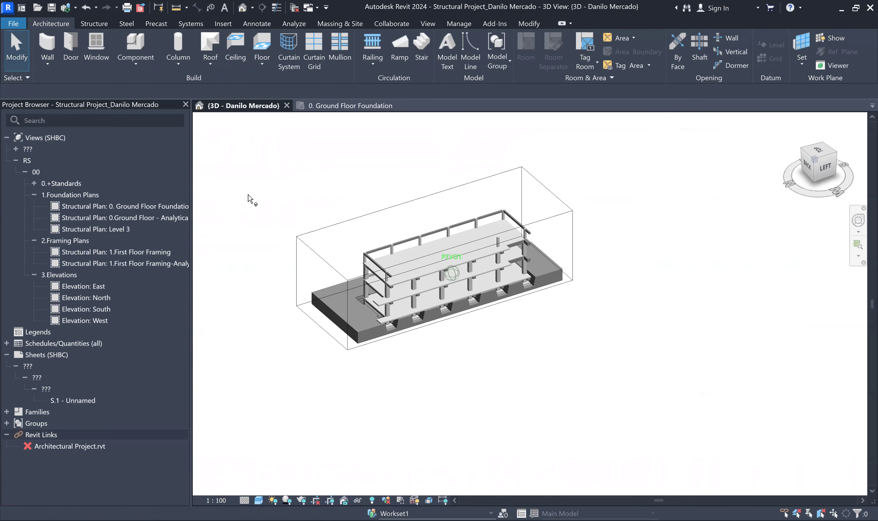
pyautogui.scroll(2, 355, 307)
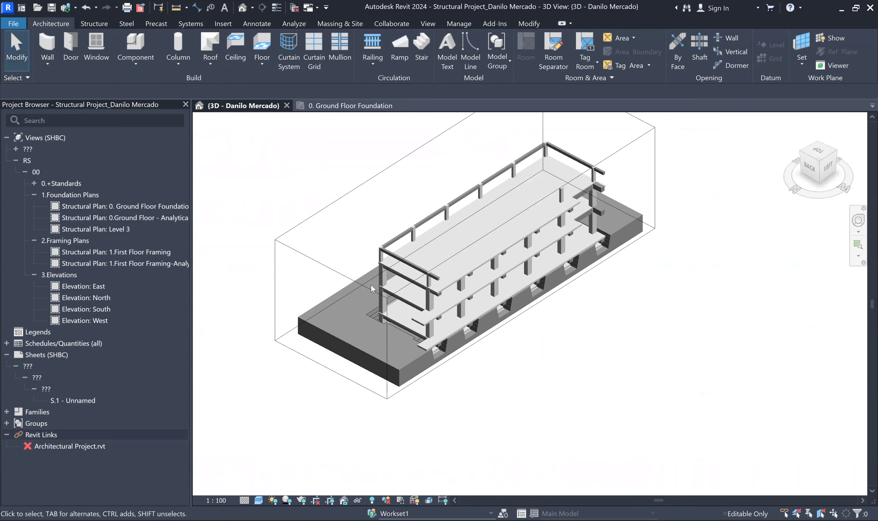
pyautogui.click(323, 210)
pyautogui.moveTo(521, 263); pyautogui.dragTo(663, 356)
# Step: Open the 3D view's properties and turn off the Section Box
pyautogui.click(236, 418)
pyautogui.rightClick(270, 415)
pyautogui.click(296, 370)
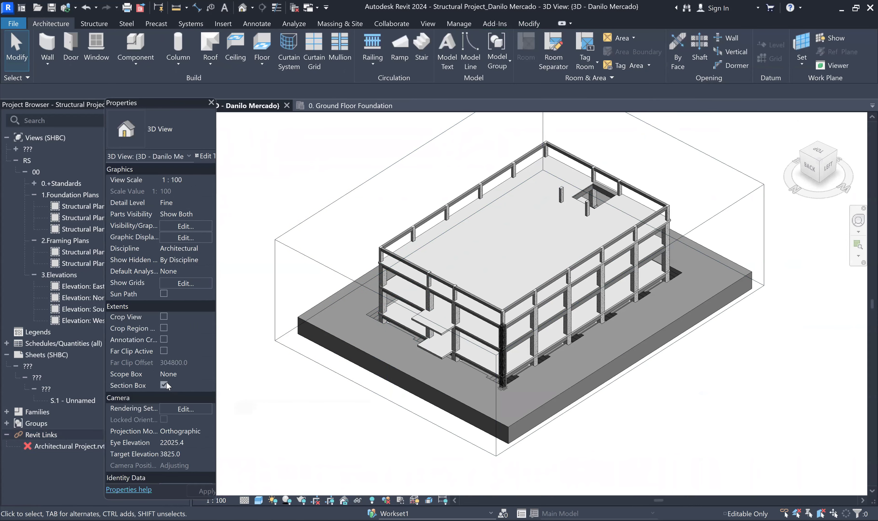
pyautogui.click(163, 385)
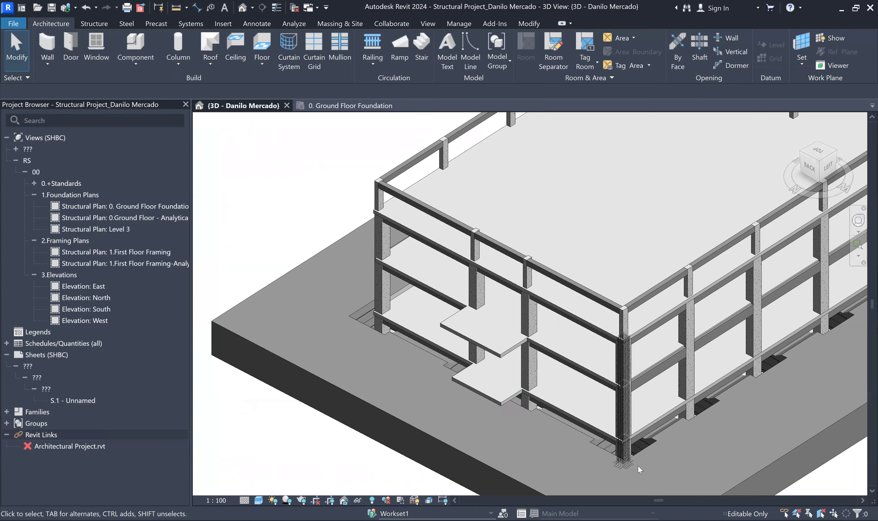
# Step: Orient the 3D view to the right-back corner and examine the corner column above its footing excavation
pyautogui.scroll(5, 613, 451)
pyautogui.scroll(-10, 614, 451)
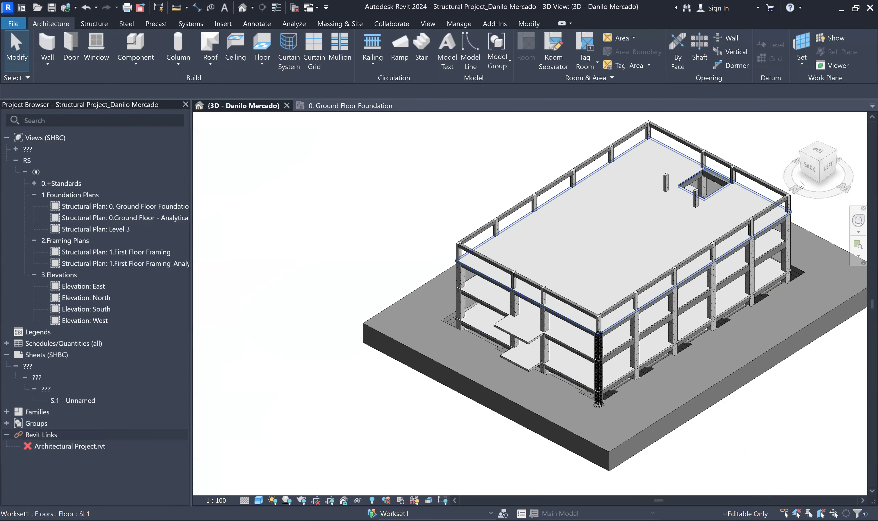
pyautogui.moveTo(811, 171); pyautogui.dragTo(535, 249)
pyautogui.scroll(6, 674, 382)
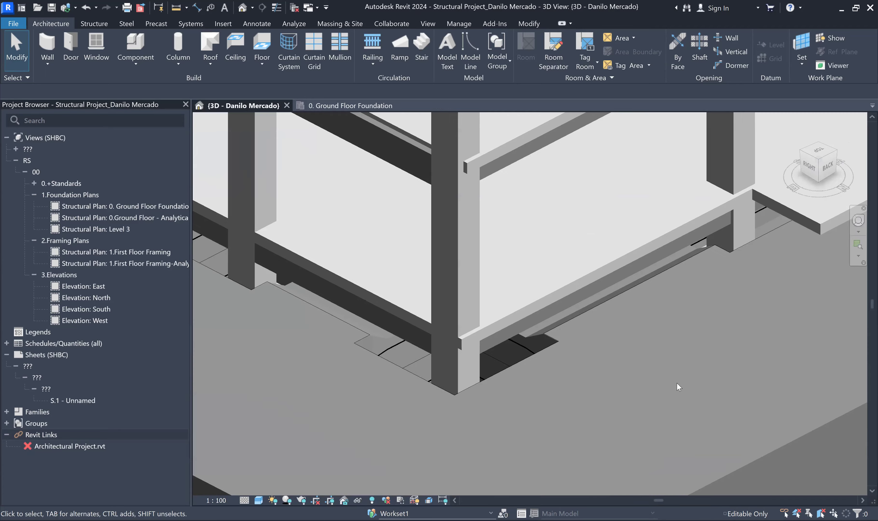
pyautogui.scroll(-3, 641, 449)
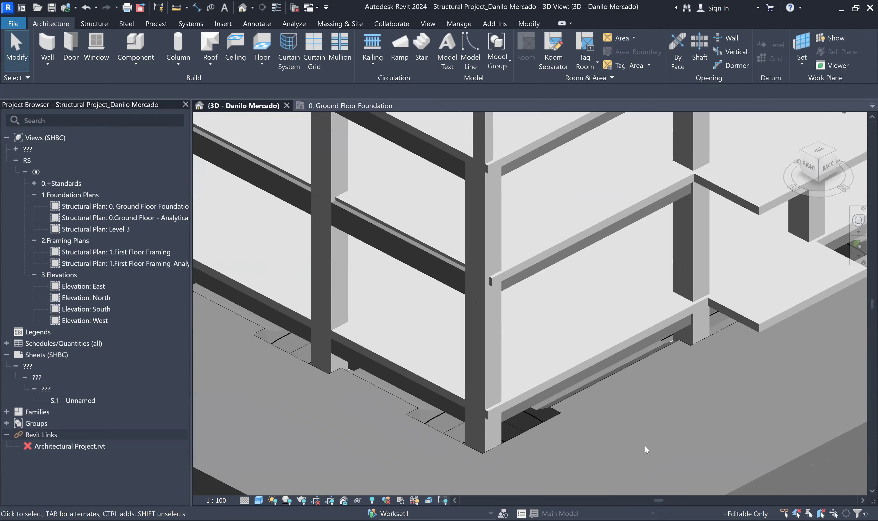
pyautogui.scroll(-3, 645, 446)
pyautogui.scroll(2, 527, 371)
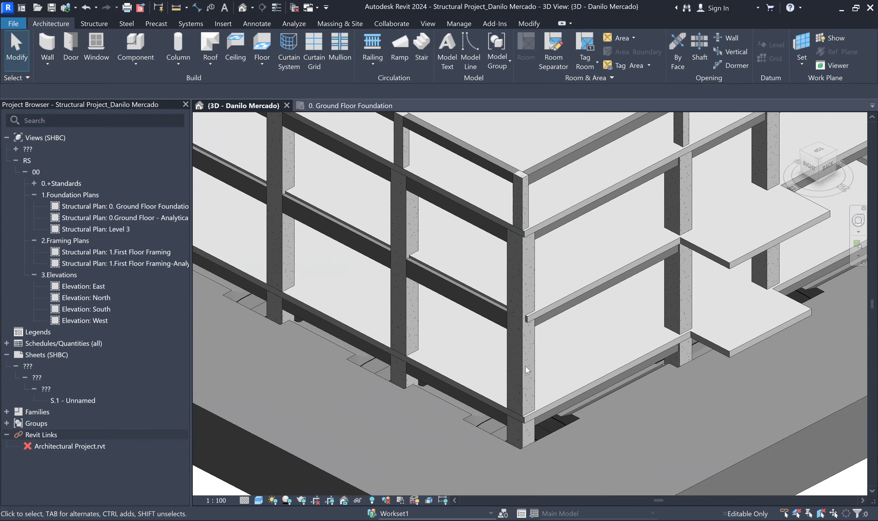
# Step: Override the corner column's graphics in this view with a surface transparency of 50
pyautogui.click(524, 371)
pyautogui.scroll(2, 531, 356)
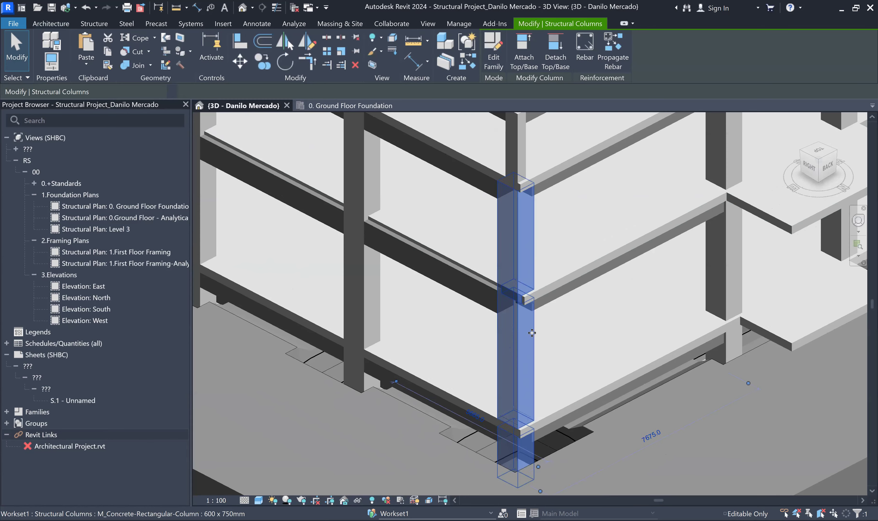
pyautogui.scroll(4, 531, 333)
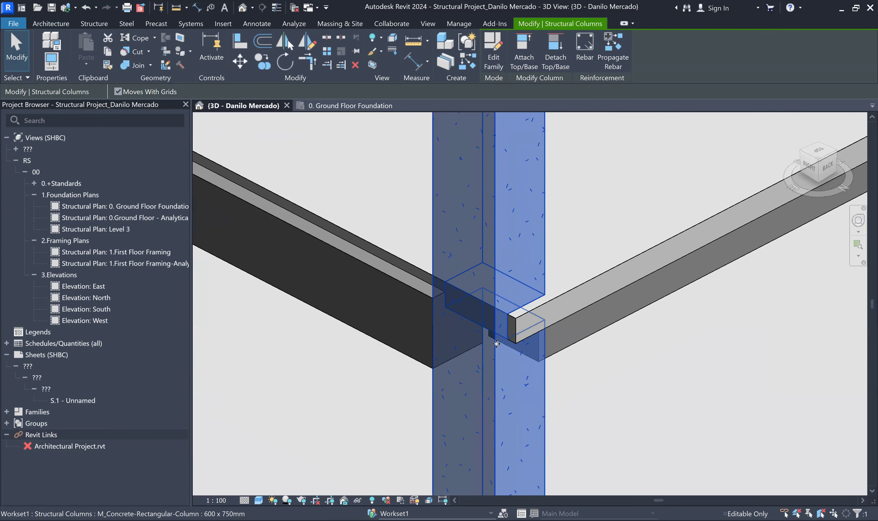
pyautogui.scroll(-3, 496, 344)
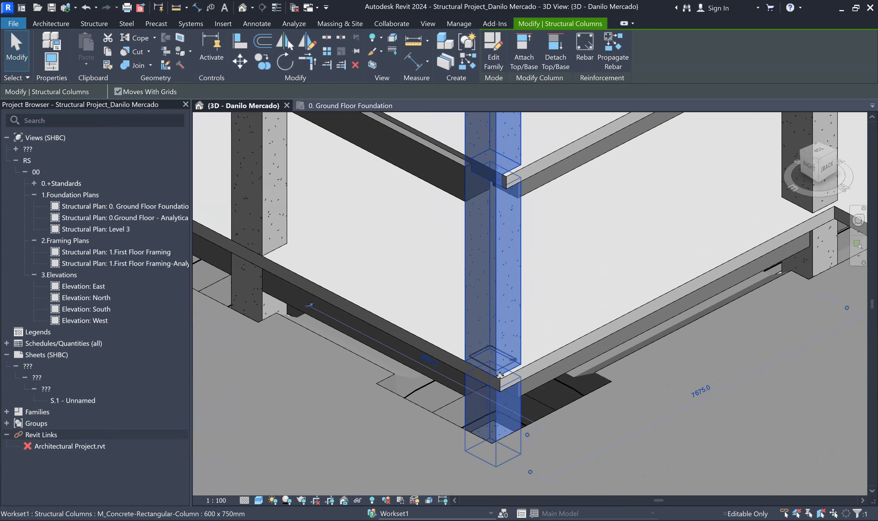
pyautogui.scroll(3, 500, 375)
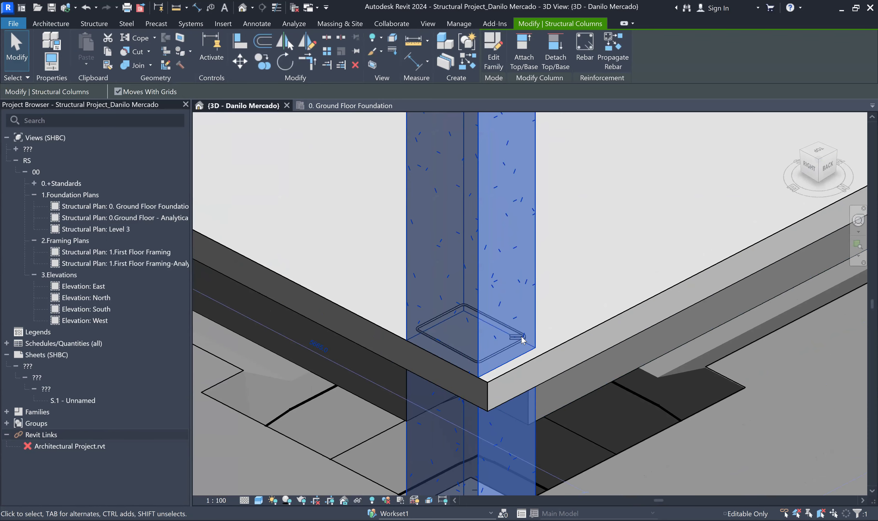
pyautogui.rightClick(531, 301)
pyautogui.moveTo(599, 273)
pyautogui.click(700, 274)
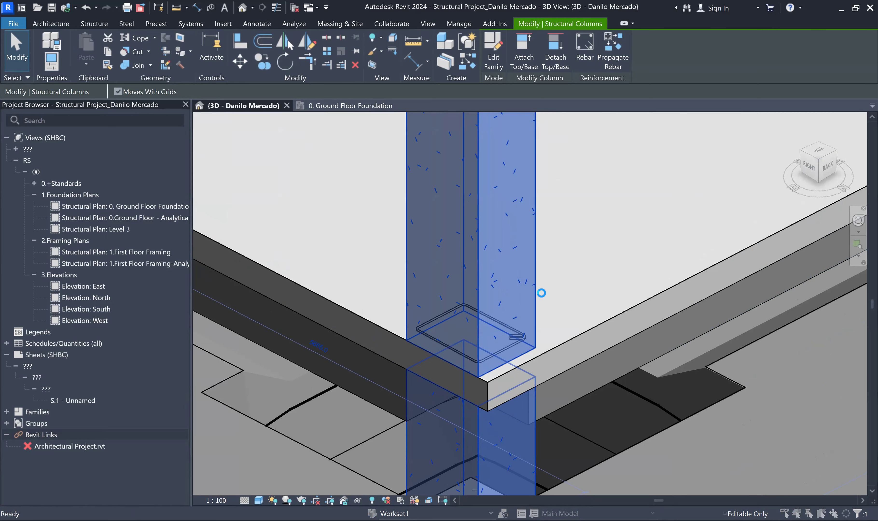
pyautogui.doubleClick(519, 258)
pyautogui.write('50')
pyautogui.click(437, 419)
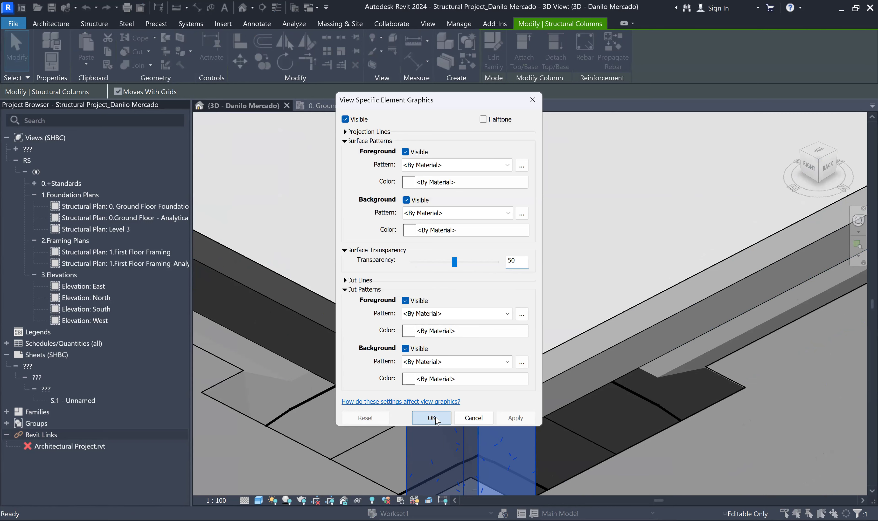
pyautogui.press('Escape')
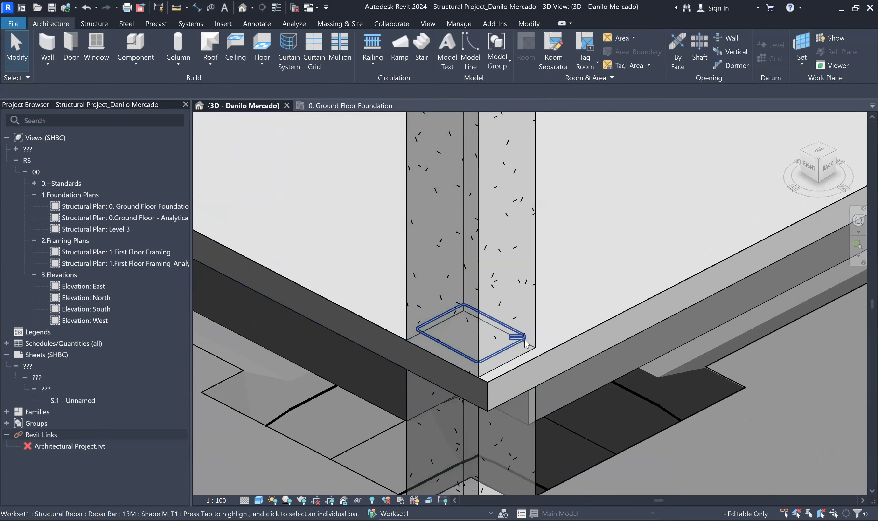
# Step: Select the rebar tie near the column base to inspect its shape and position, and clear the selection
pyautogui.click(386, 306)
pyautogui.scroll(-2, 386, 307)
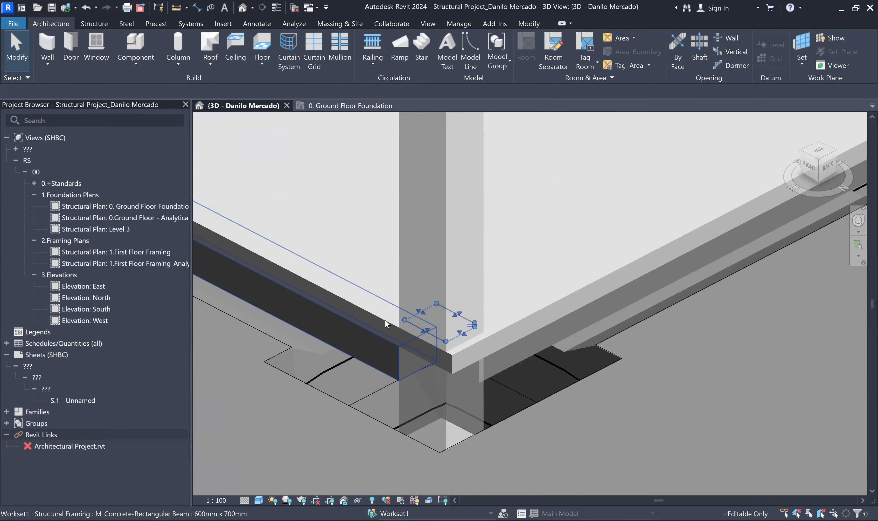
pyautogui.scroll(-2, 486, 369)
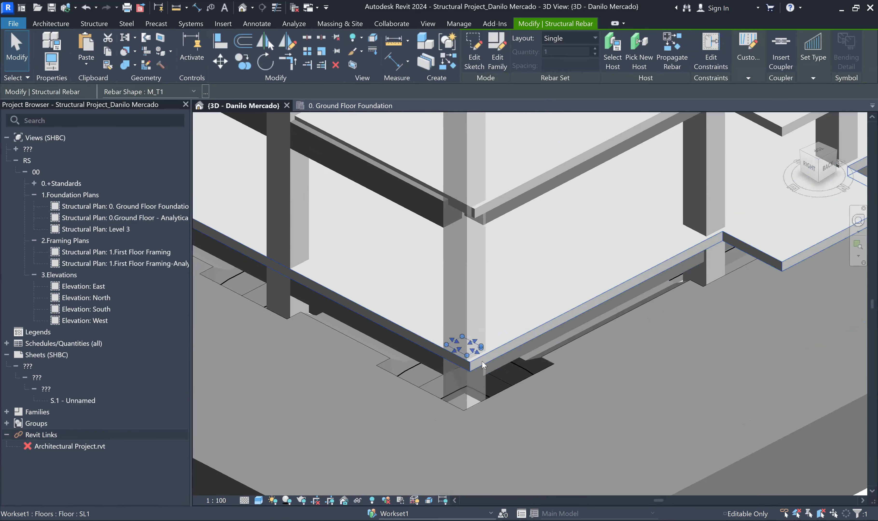
pyautogui.press('Escape')
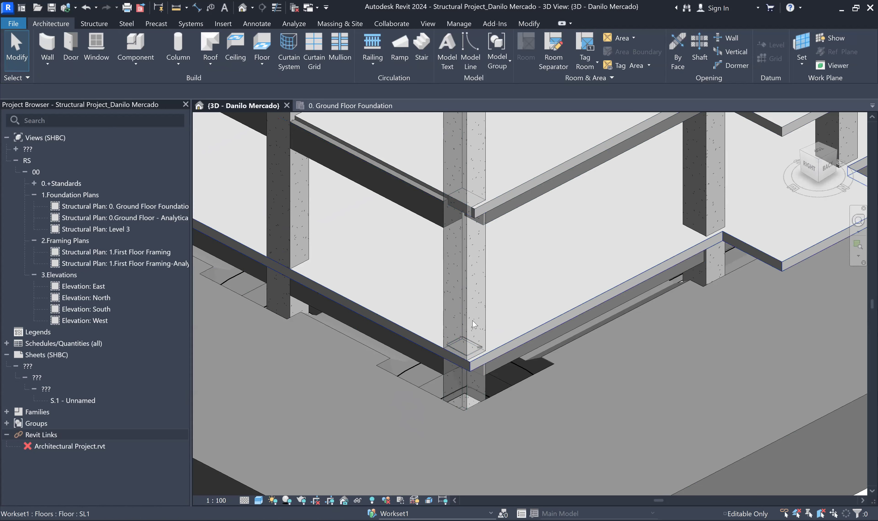
pyautogui.scroll(-2, 436, 387)
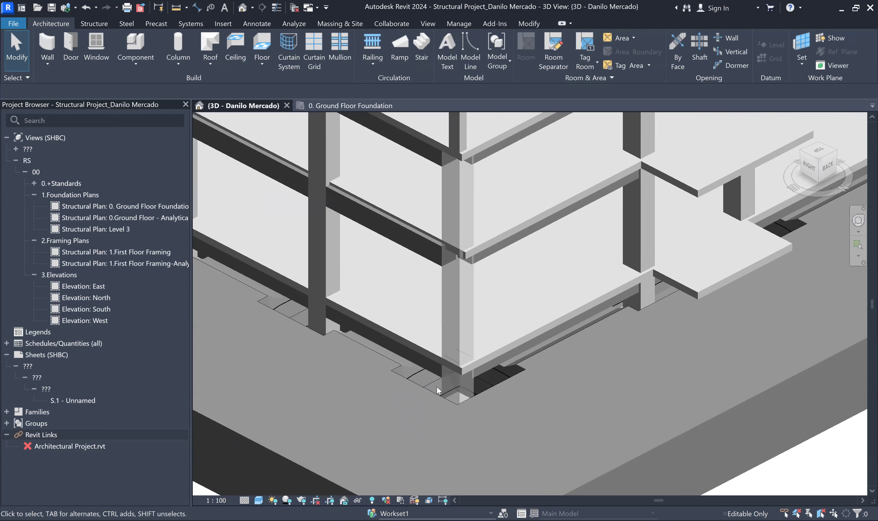
# Step: From the back view, copy the rebar tie straight up the corner column to just above the first floor slab
pyautogui.click(829, 168)
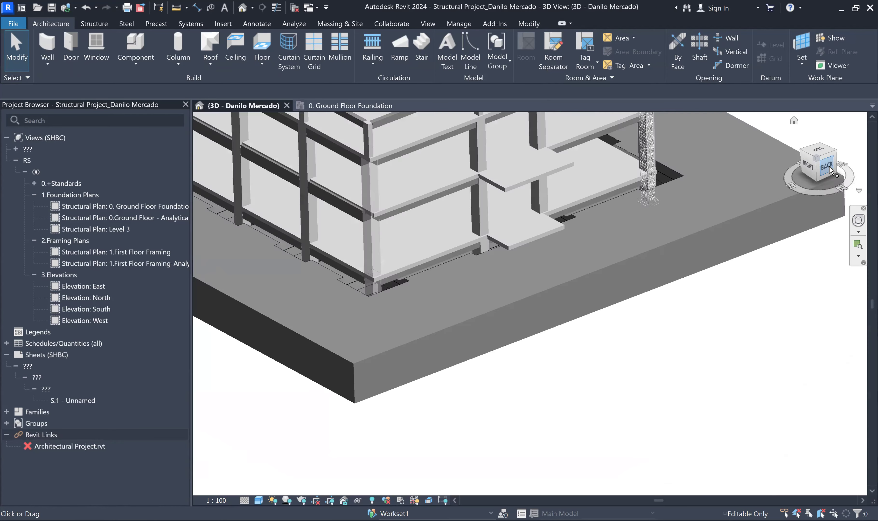
pyautogui.scroll(8, 471, 327)
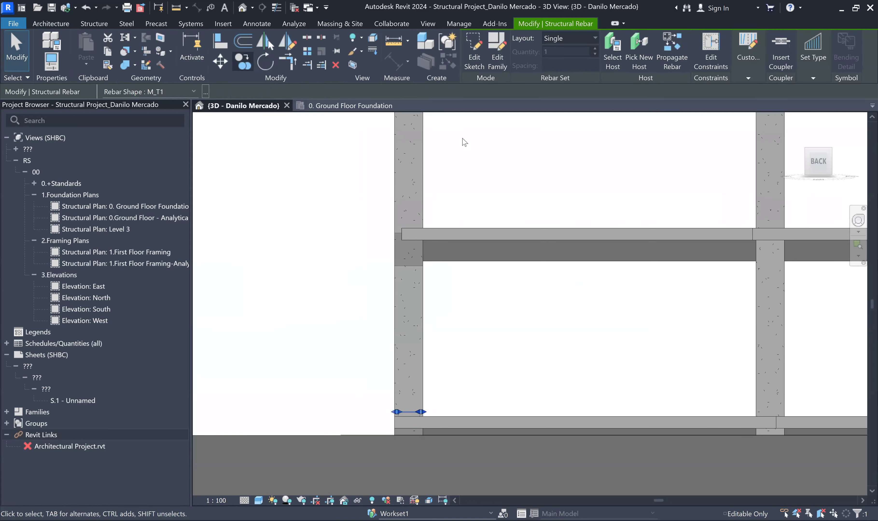
pyautogui.press('m')
pyautogui.press('v')
pyautogui.click(408, 412)
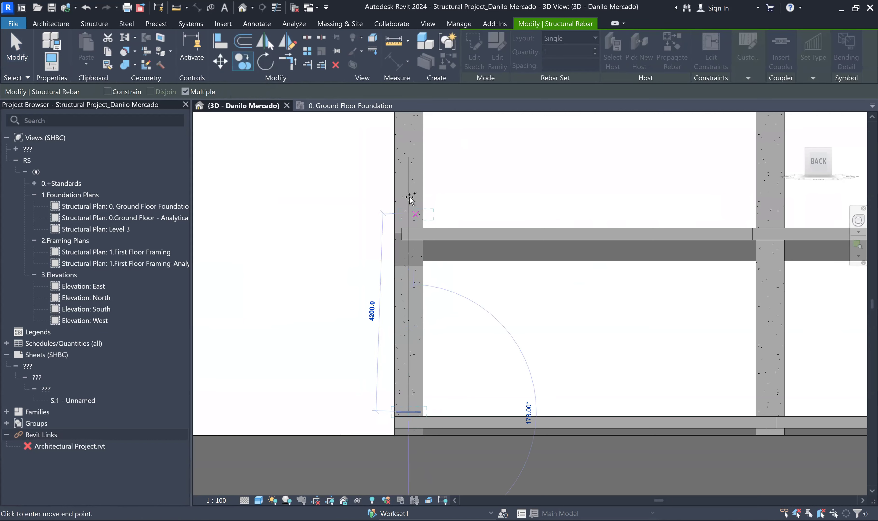
pyautogui.click(467, 200)
pyautogui.moveTo(424, 369); pyautogui.dragTo(428, 347, button='middle')
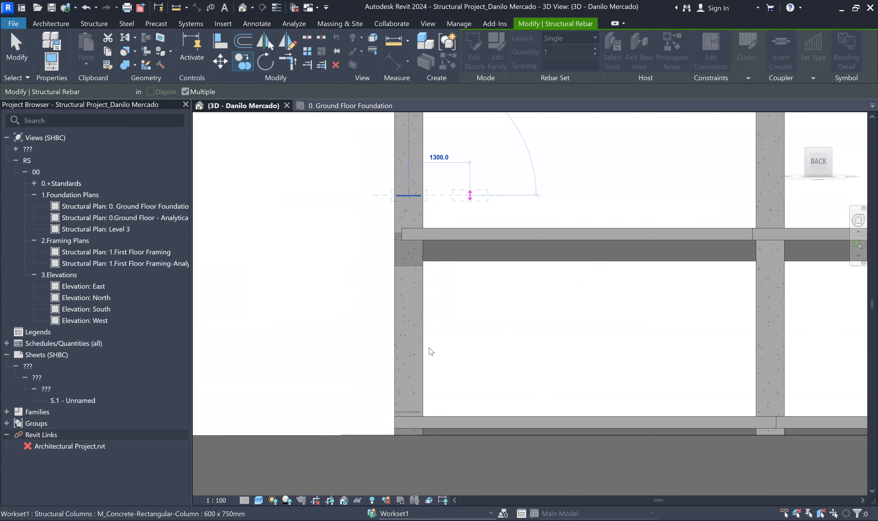
pyautogui.press('Escape')
# Step: Return to the right-back corner view and examine the base tie and its upper copy inside the transparent column
pyautogui.scroll(-4, 428, 347)
pyautogui.click(824, 171)
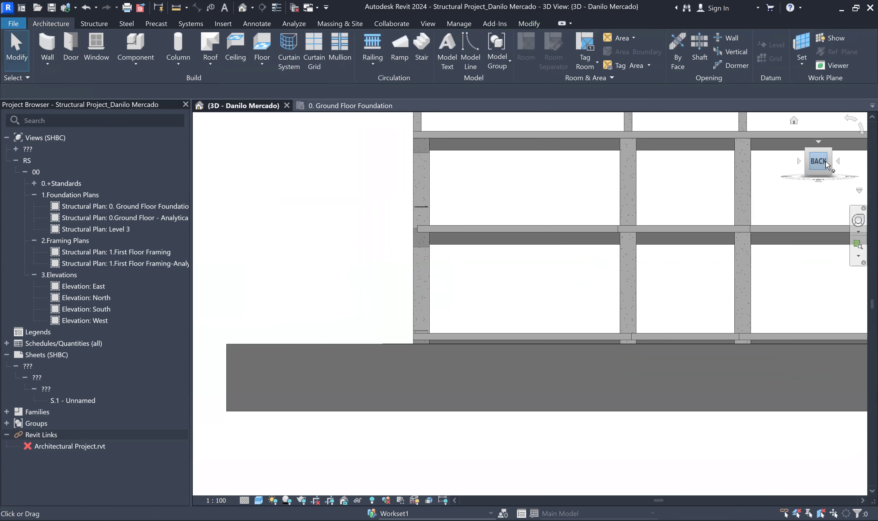
pyautogui.scroll(5, 697, 245)
pyautogui.scroll(-5, 620, 361)
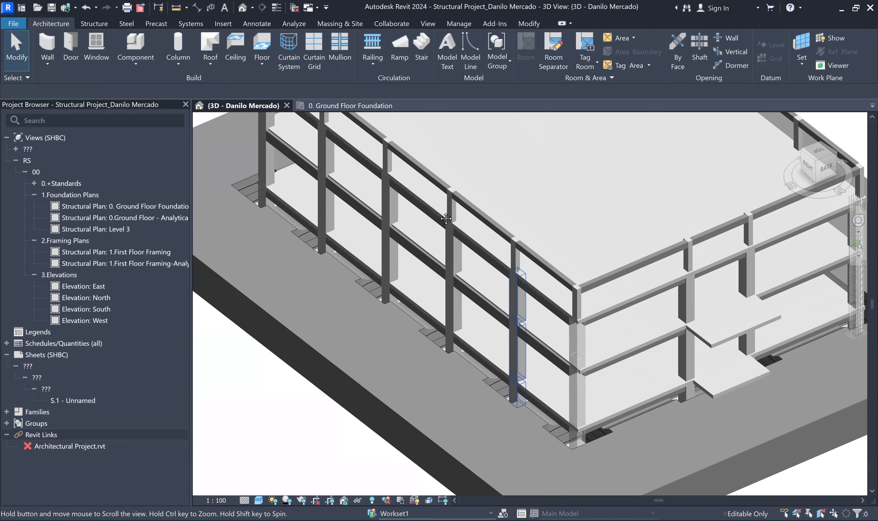
pyautogui.scroll(6, 514, 364)
pyautogui.scroll(2, 538, 363)
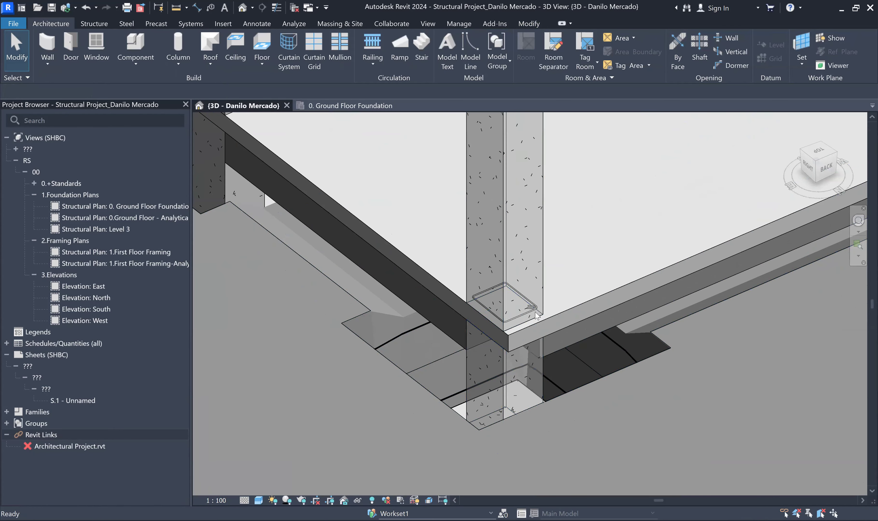
pyautogui.scroll(-3, 327, 324)
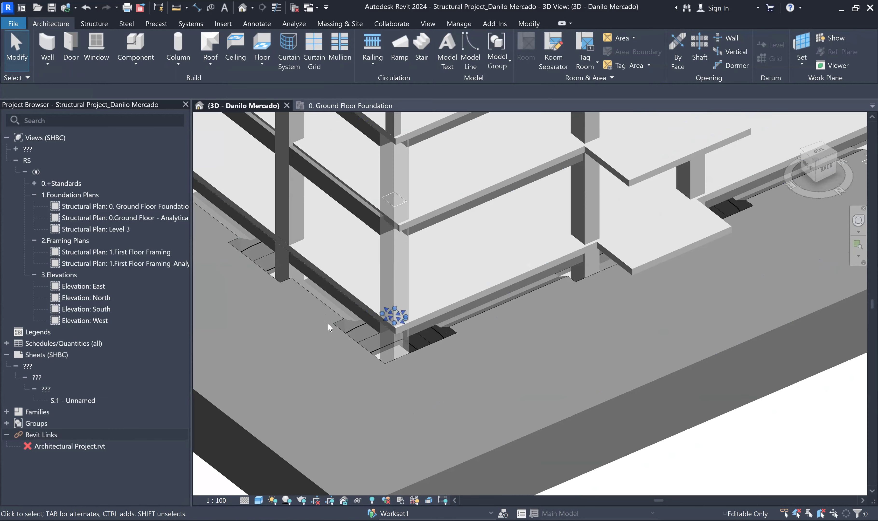
# Step: From the back view, copy the rebar tie near the corner column's base straight down to just below the ground-floor beam
pyautogui.click(826, 168)
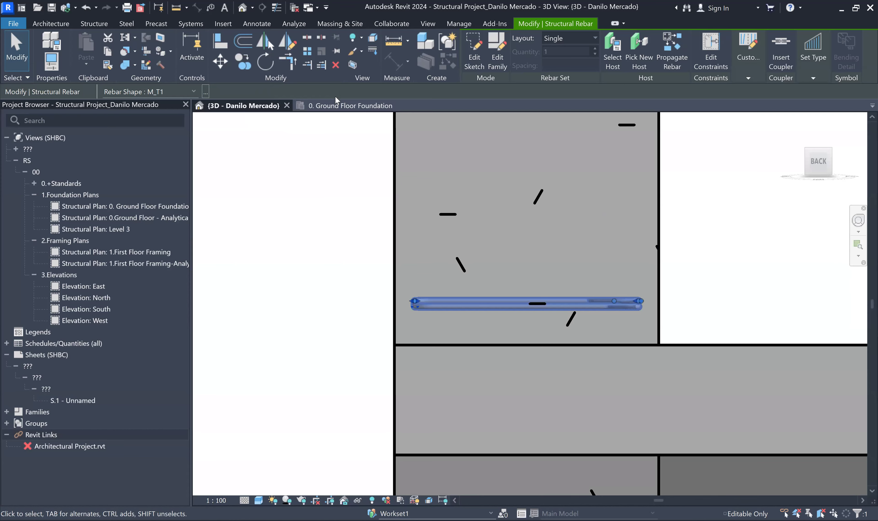
pyautogui.scroll(-3, 415, 131)
pyautogui.press('c')
pyautogui.press('c')
pyautogui.click(454, 216)
pyautogui.click(347, 345)
pyautogui.press('Escape')
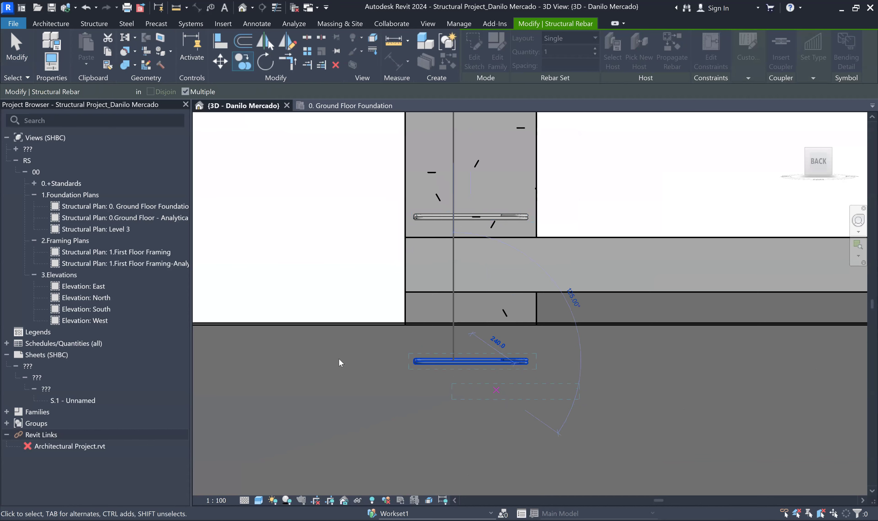
pyautogui.scroll(-4, 339, 358)
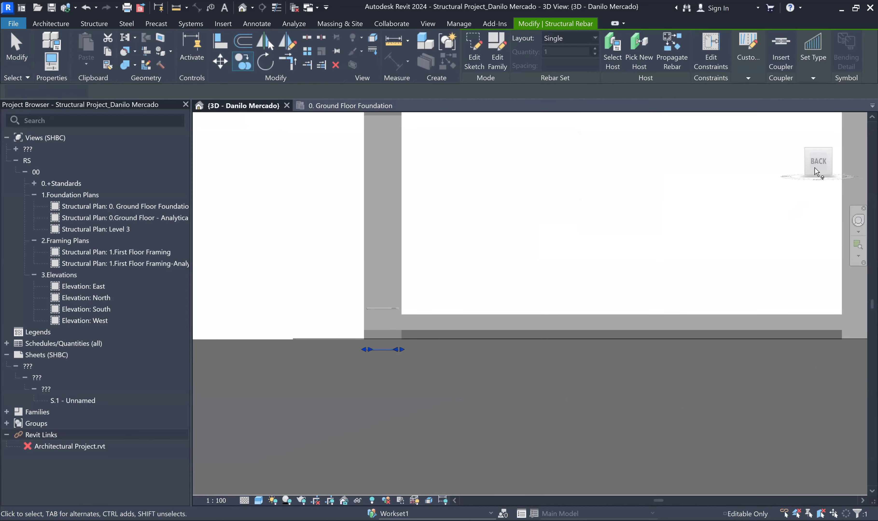
pyautogui.press('Escape')
# Step: Try the Fixed Number layout with a quantity of 3, and the Maximum Spacing layout, on the tie just above the ground-floor beam
pyautogui.moveTo(821, 155)
pyautogui.mouseDown()
pyautogui.moveTo(861, 189)
pyautogui.moveTo(865, 178)
pyautogui.moveTo(828, 181)
pyautogui.moveTo(825, 210)
pyautogui.mouseUp()
pyautogui.scroll(-2, 482, 396)
pyautogui.moveTo(482, 427); pyautogui.dragTo(478, 467, button='middle')
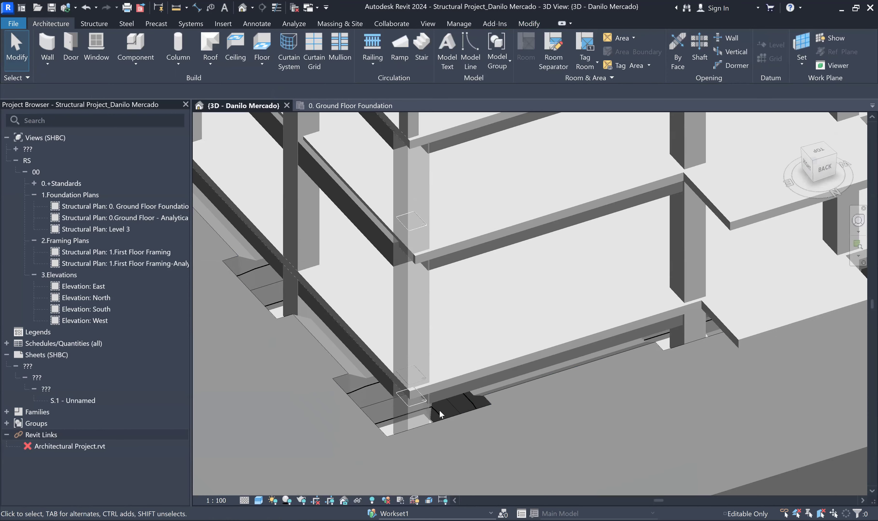
pyautogui.click(422, 382)
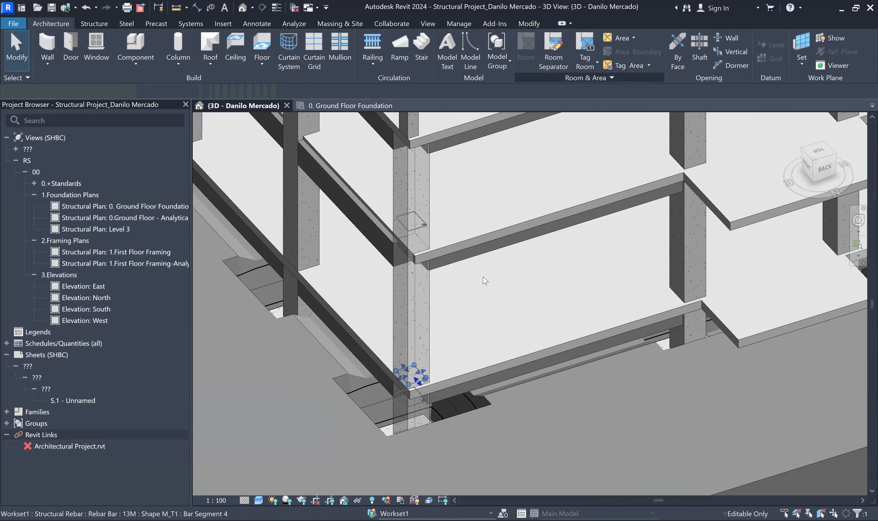
pyautogui.press('Escape')
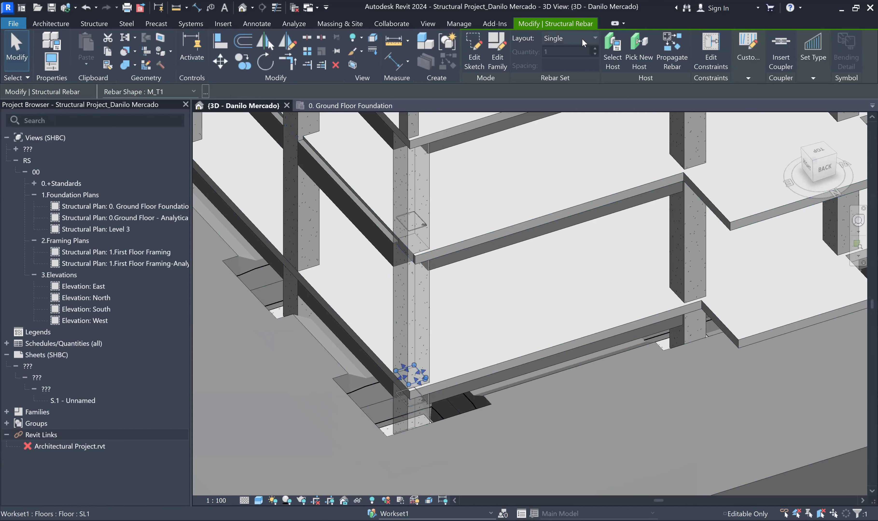
pyautogui.click(581, 39)
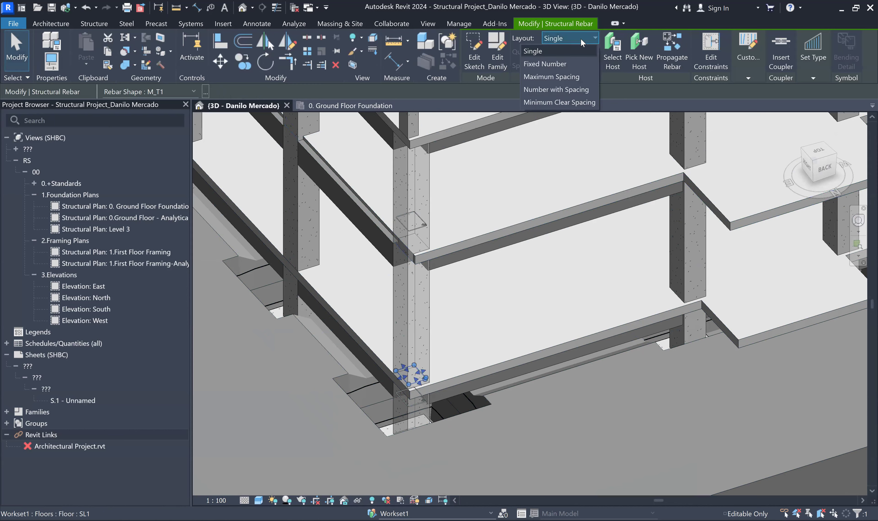
pyautogui.click(557, 65)
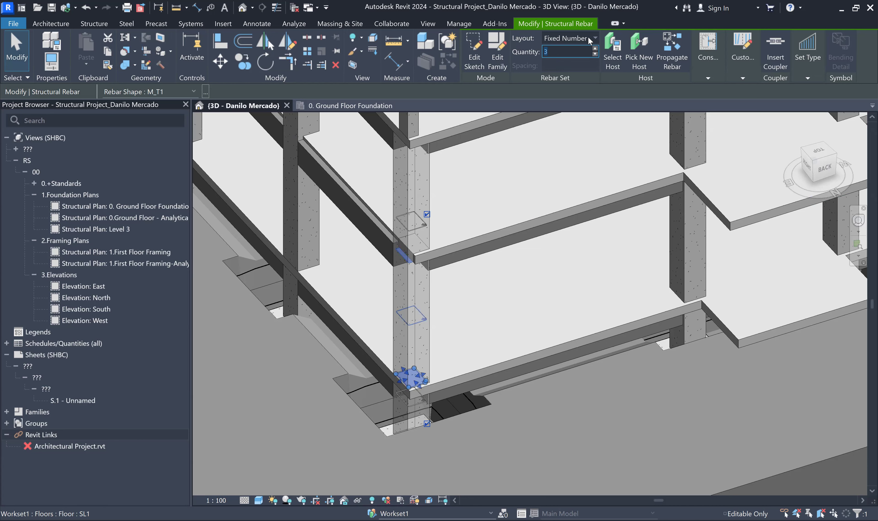
pyautogui.click(595, 38)
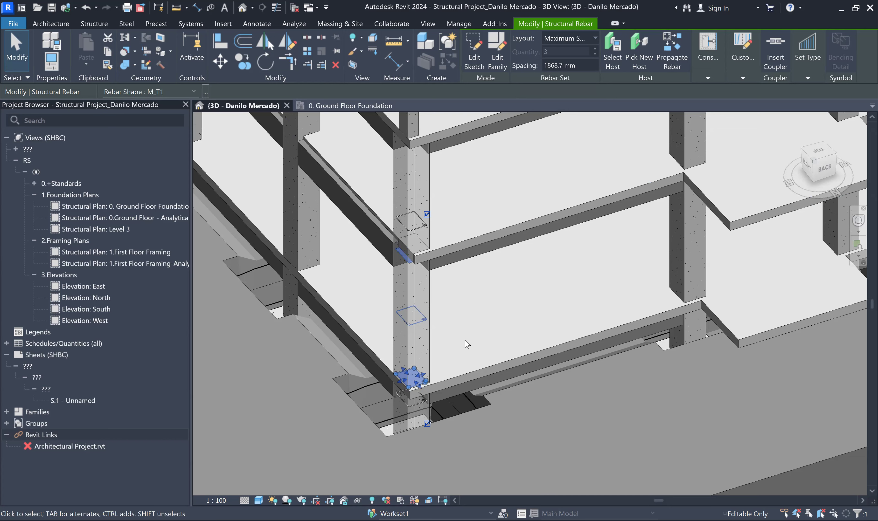
pyautogui.press('Escape')
pyautogui.keyDown('shift'); pyautogui.moveTo(463, 342); pyautogui.dragTo(426, 284, button='middle'); pyautogui.keyUp('shift')
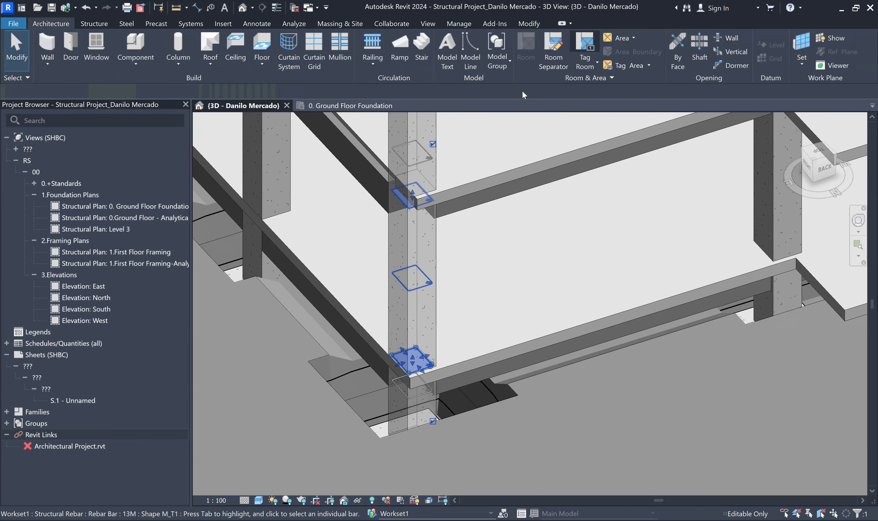
# Step: Reset the layout of the tie above the ground-floor beam to Single and reapply Maximum Spacing to fill that column storey
pyautogui.click(588, 40)
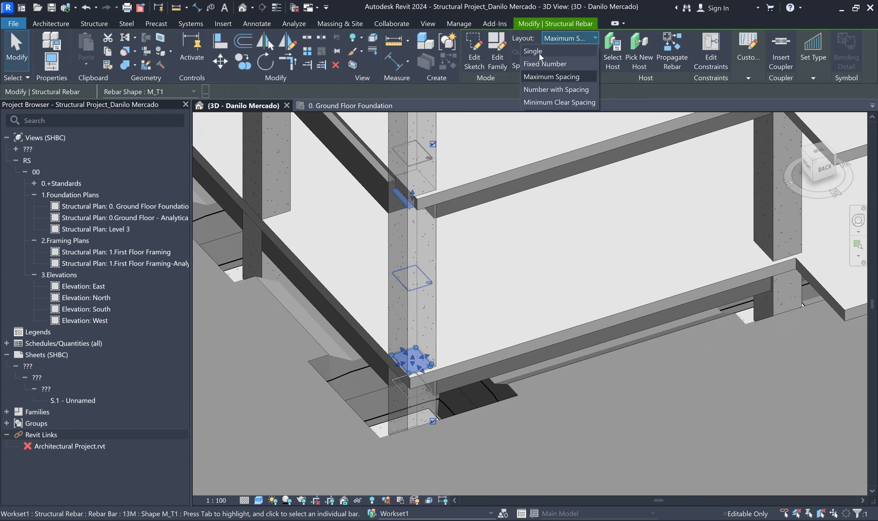
pyautogui.click(557, 50)
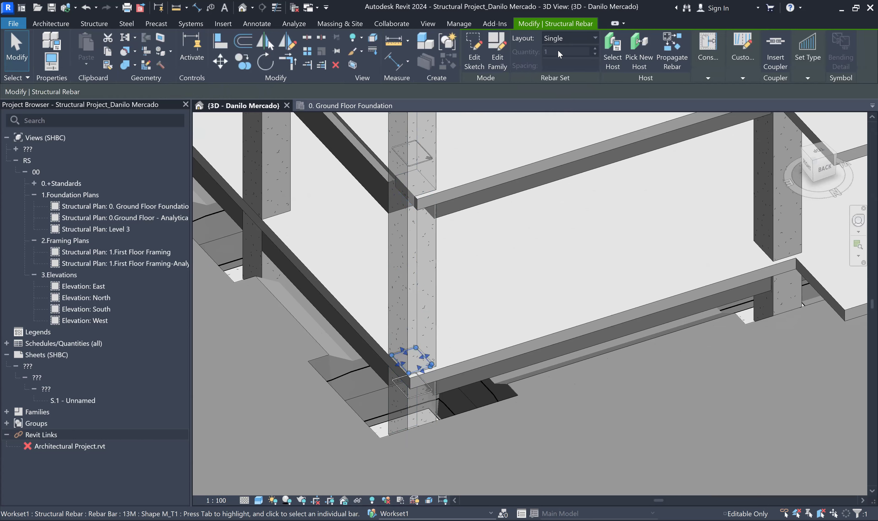
pyautogui.click(587, 38)
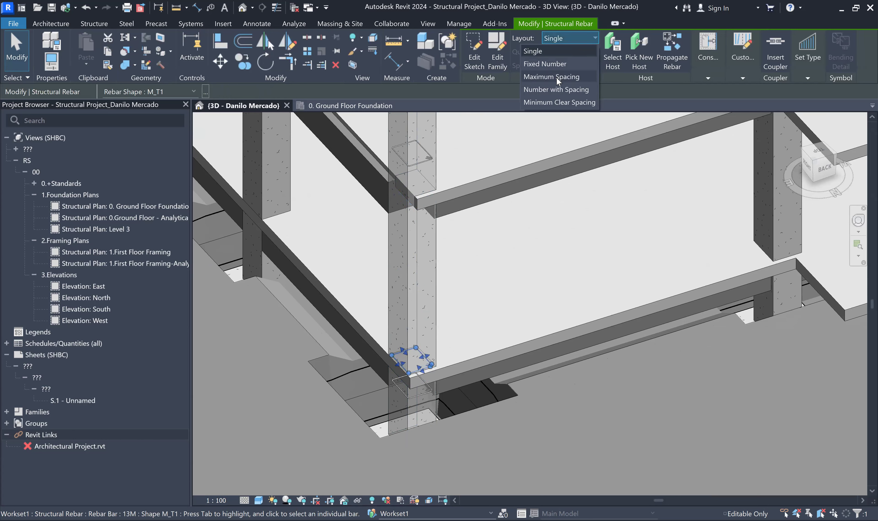
pyautogui.click(556, 76)
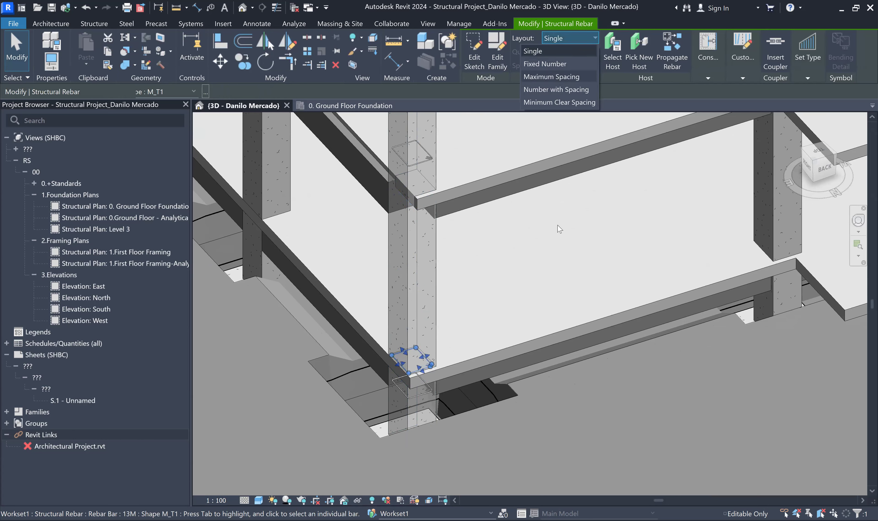
pyautogui.click(540, 277)
# Step: Apply a Maximum Spacing layout at 100 mm to the lowest tie, below the ground-floor beam of the corner column
pyautogui.scroll(3, 415, 353)
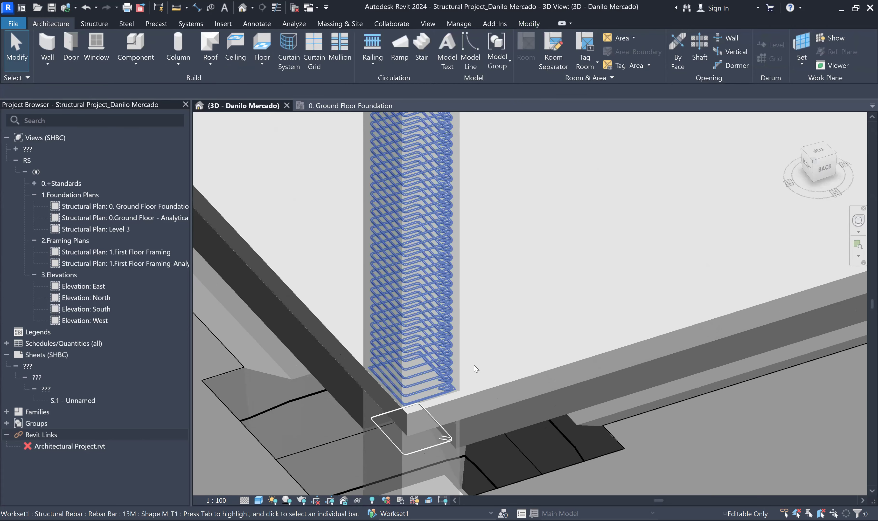
pyautogui.moveTo(476, 327); pyautogui.dragTo(468, 259, button='middle')
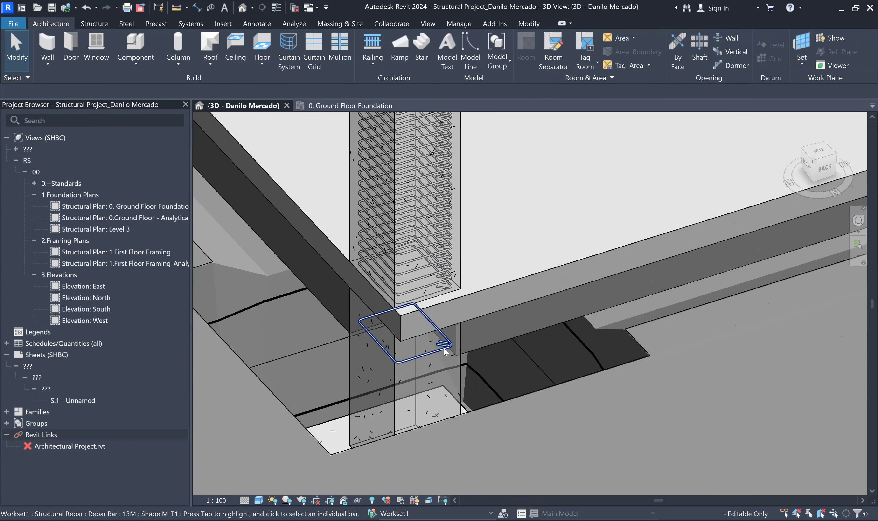
pyautogui.click(443, 349)
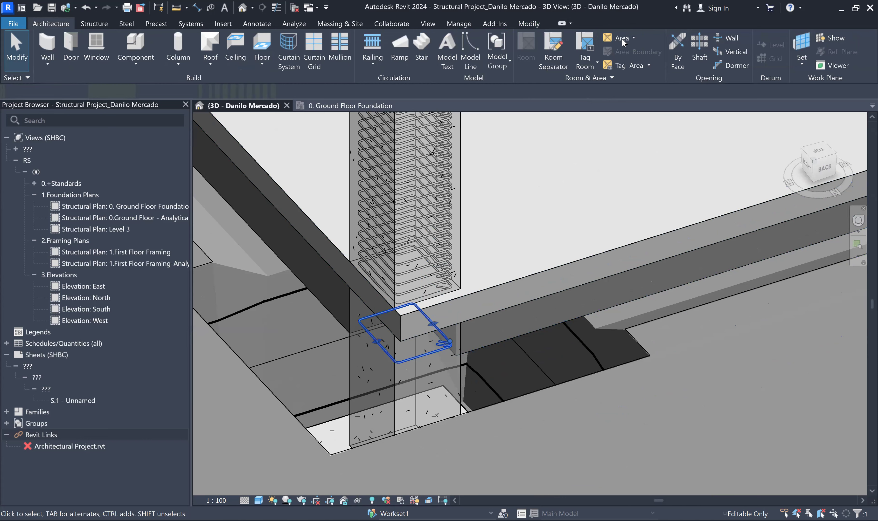
pyautogui.click(567, 38)
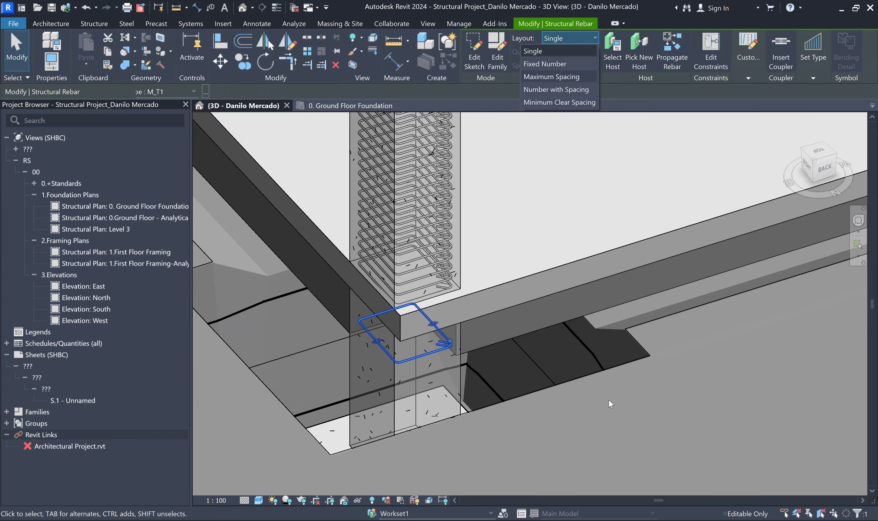
pyautogui.scroll(-5, 362, 377)
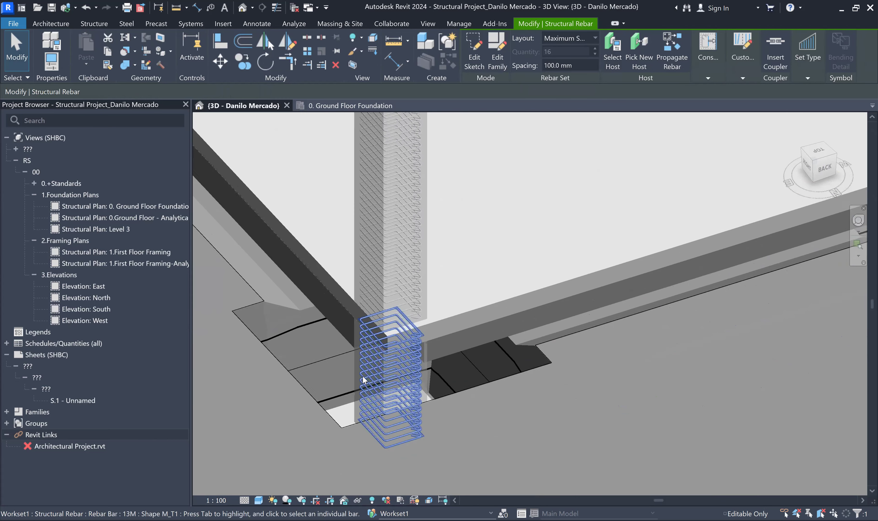
pyautogui.press('Escape')
# Step: Apply a Maximum Spacing layout at 100 mm to the tie above the first floor slab in the corner column
pyautogui.scroll(-3, 408, 403)
pyautogui.scroll(5, 413, 199)
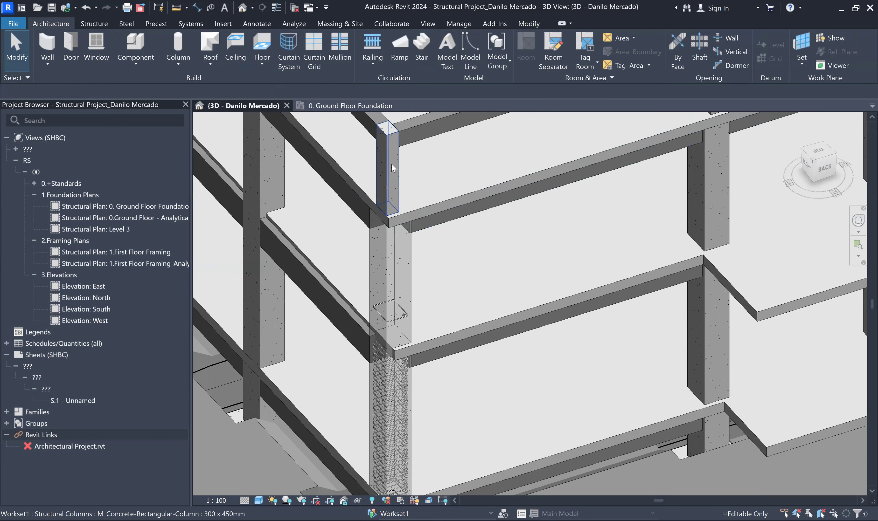
pyautogui.scroll(3, 391, 164)
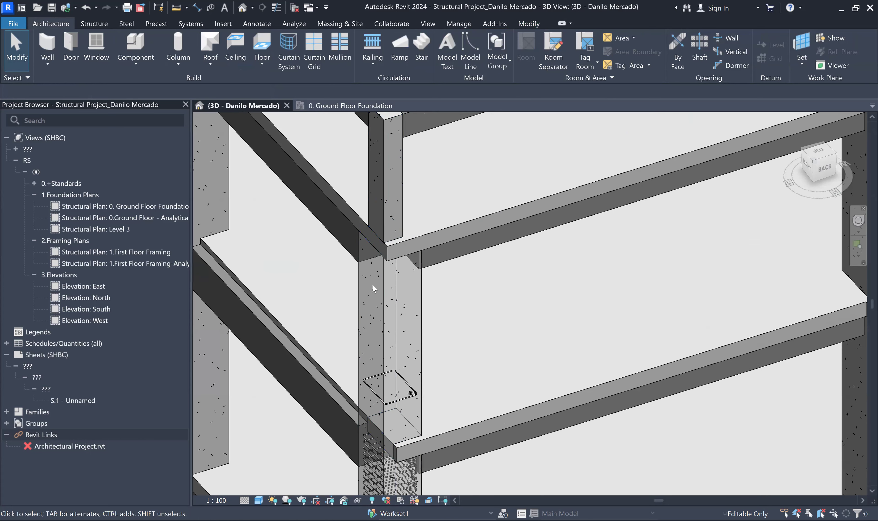
pyautogui.click(408, 386)
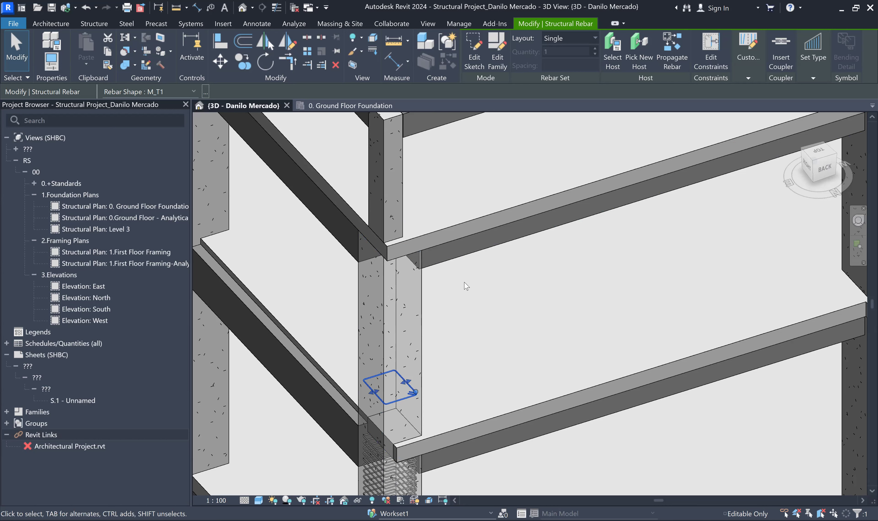
pyautogui.click(595, 39)
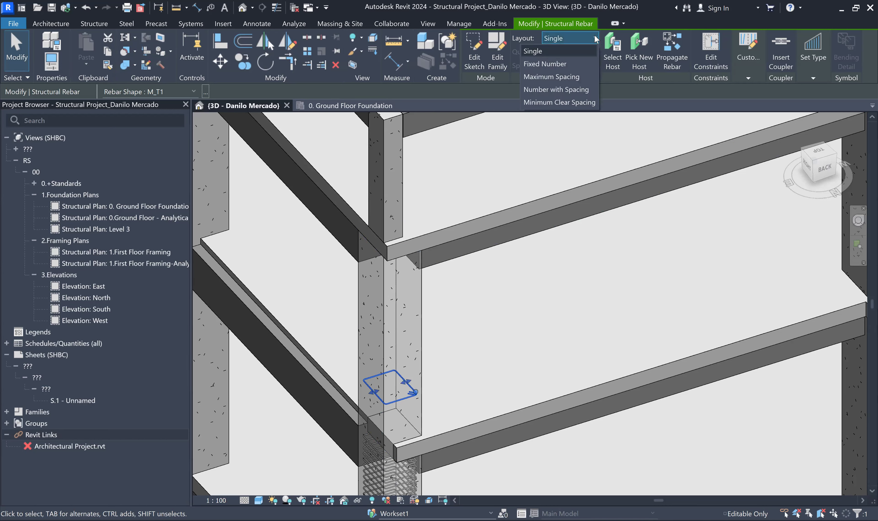
pyautogui.click(550, 77)
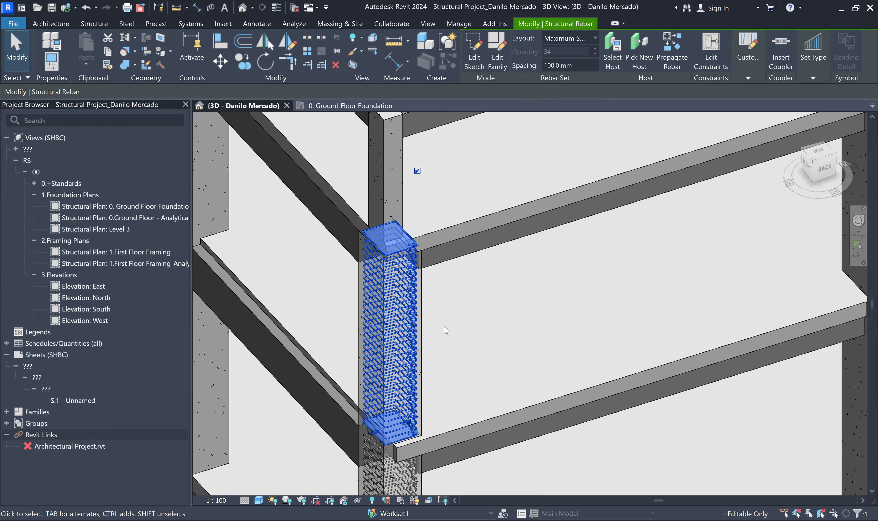
pyautogui.scroll(-5, 460, 339)
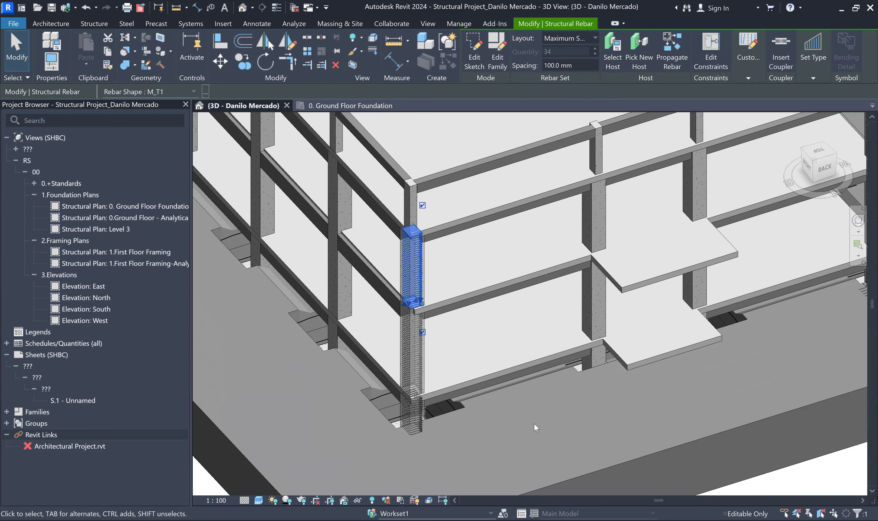
pyautogui.press('Escape')
# Step: Examine the three tie sets along the full height of the corner column, including where they meet the floor slabs
pyautogui.scroll(-3, 410, 307)
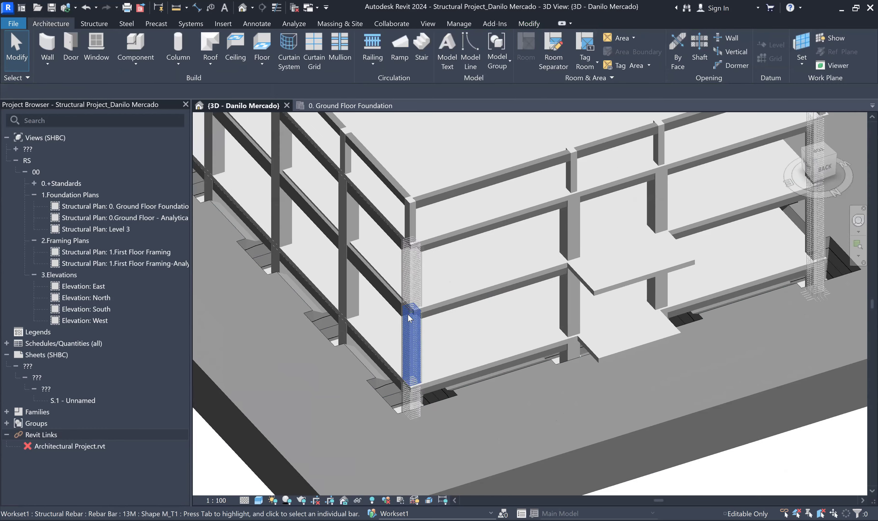
pyautogui.scroll(5, 416, 368)
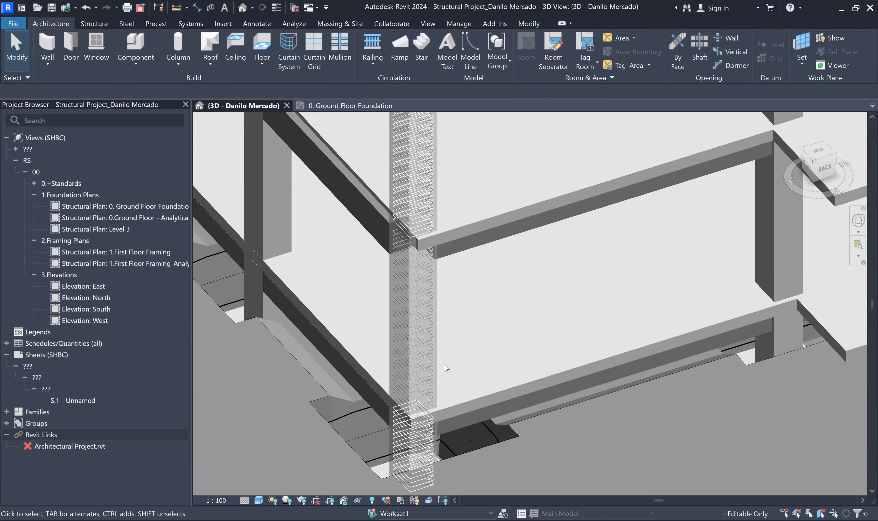
pyautogui.scroll(2, 415, 327)
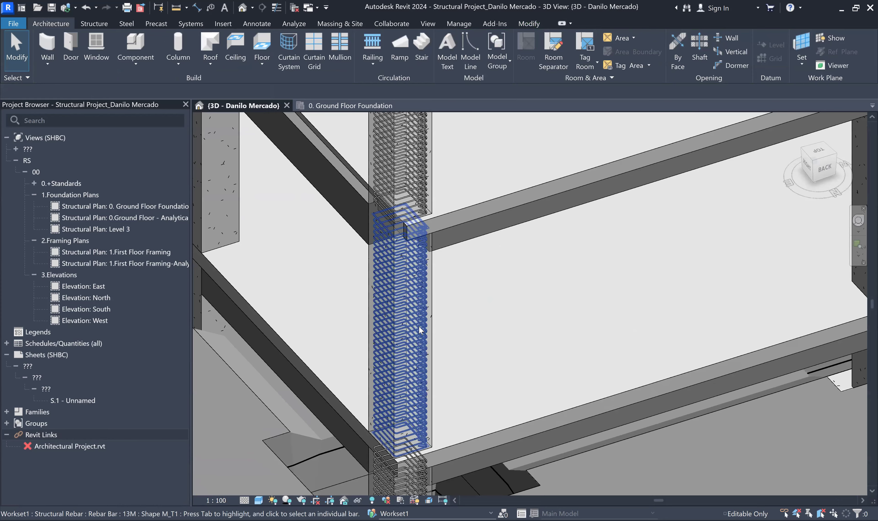
pyautogui.scroll(-6, 415, 326)
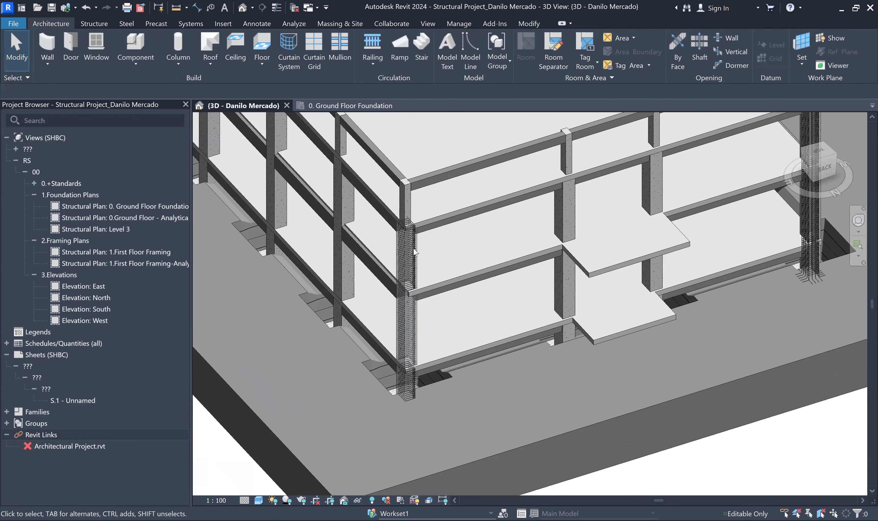
pyautogui.scroll(5, 415, 367)
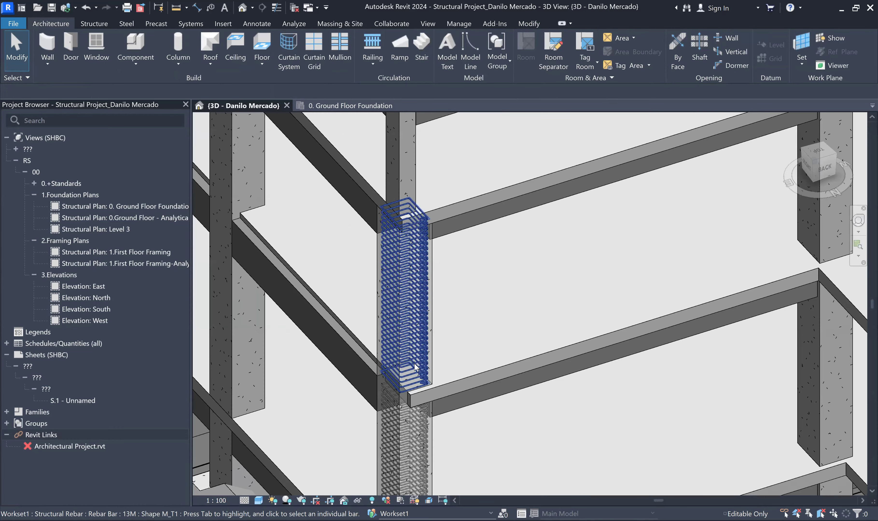
pyautogui.scroll(-5, 410, 273)
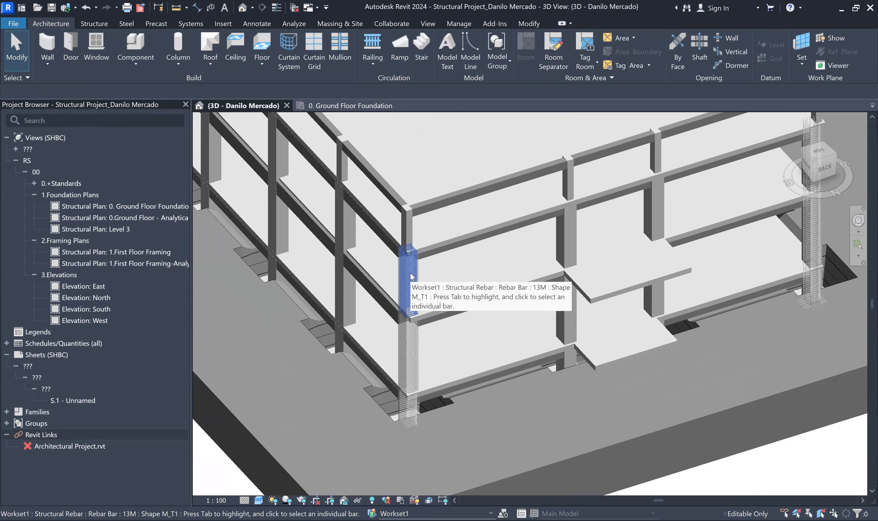
# Step: Open the 0. Ground Floor Foundation structural plan and inspect the vertical bars in the upper column on grid 1
pyautogui.doubleClick(145, 206)
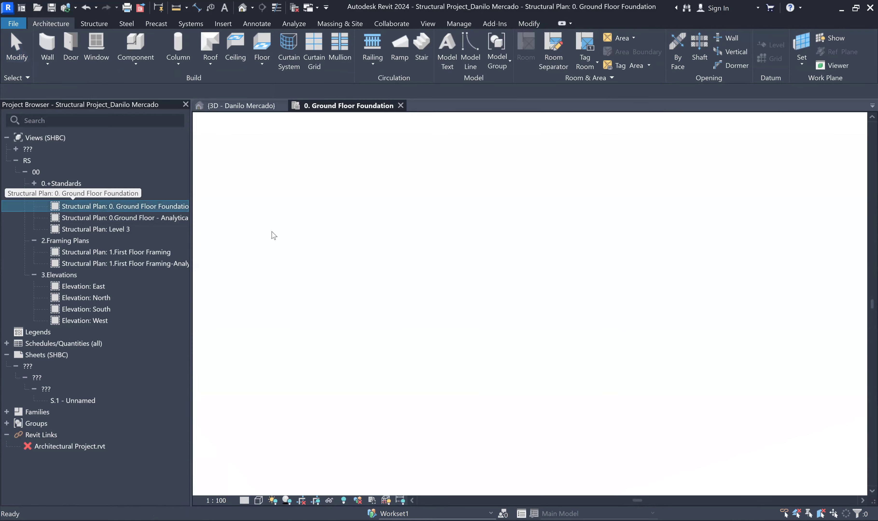
pyautogui.scroll(-4, 410, 282)
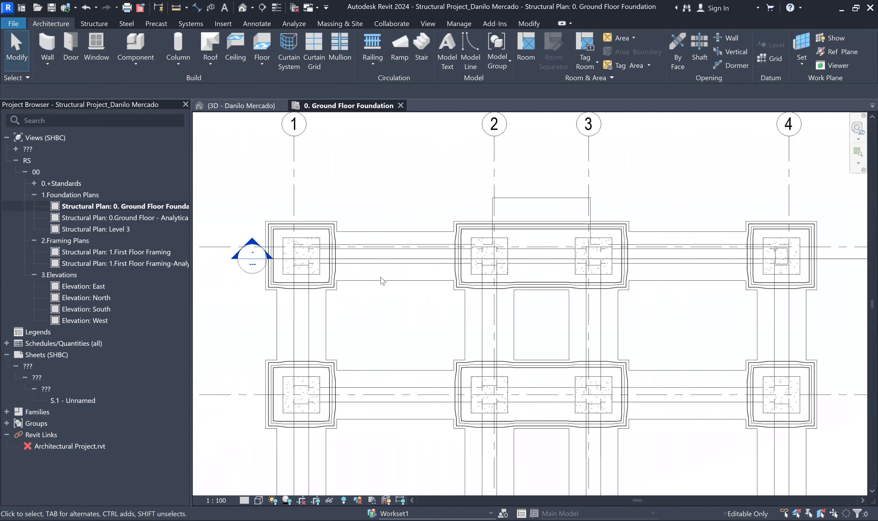
pyautogui.scroll(6, 347, 274)
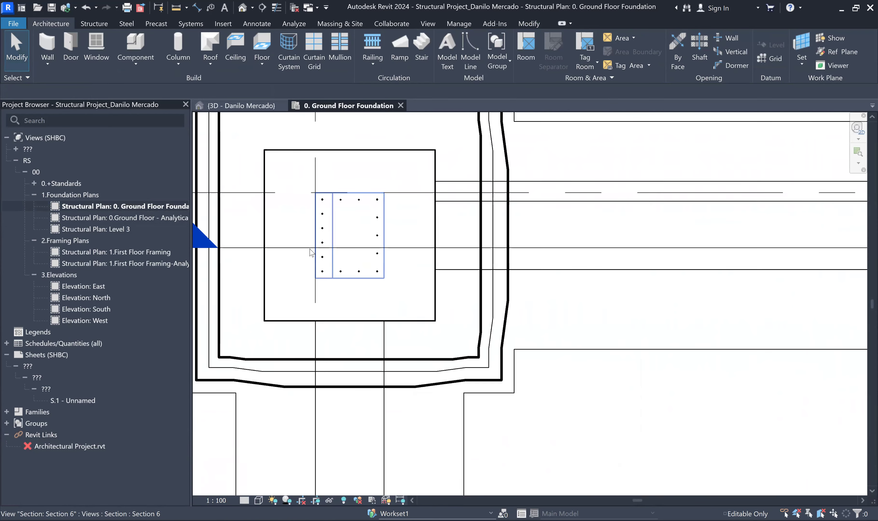
pyautogui.scroll(3, 371, 147)
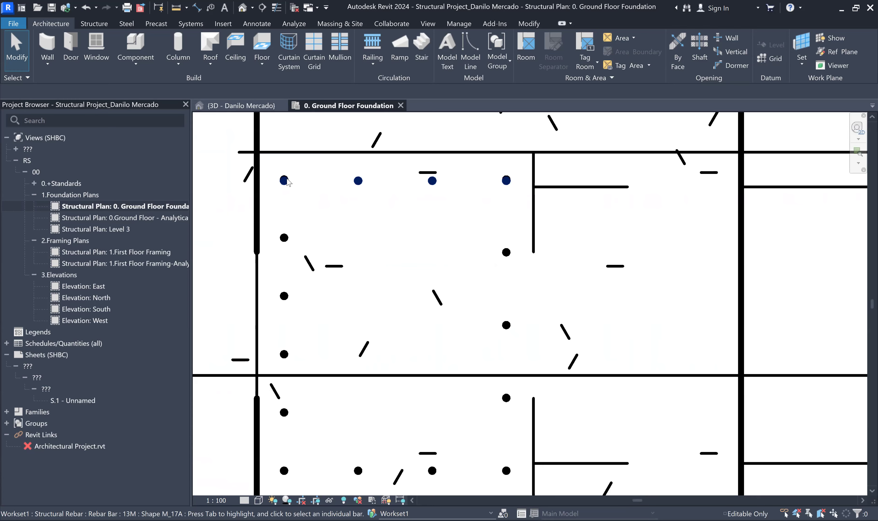
# Step: Compare the reinforcement of the column on grid 1 with the tied corner column on grid 4 in the foundation plan
pyautogui.scroll(-2, 302, 206)
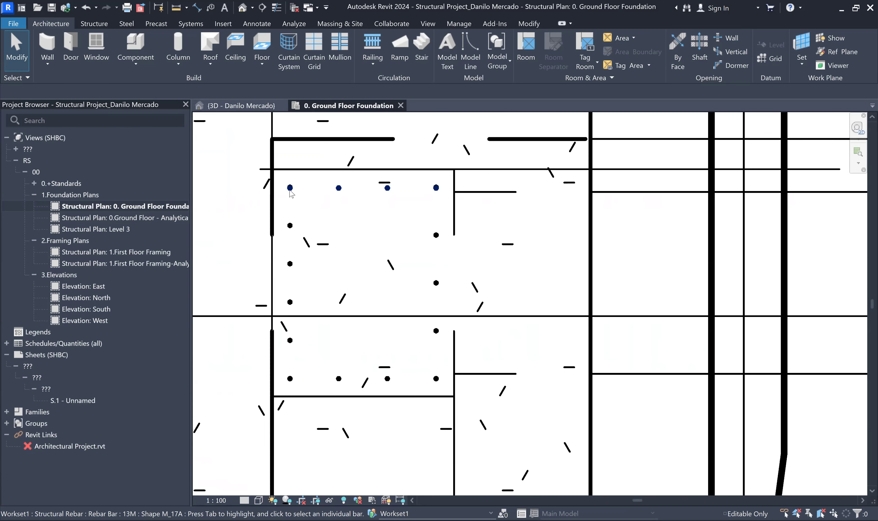
pyautogui.scroll(-4, 290, 192)
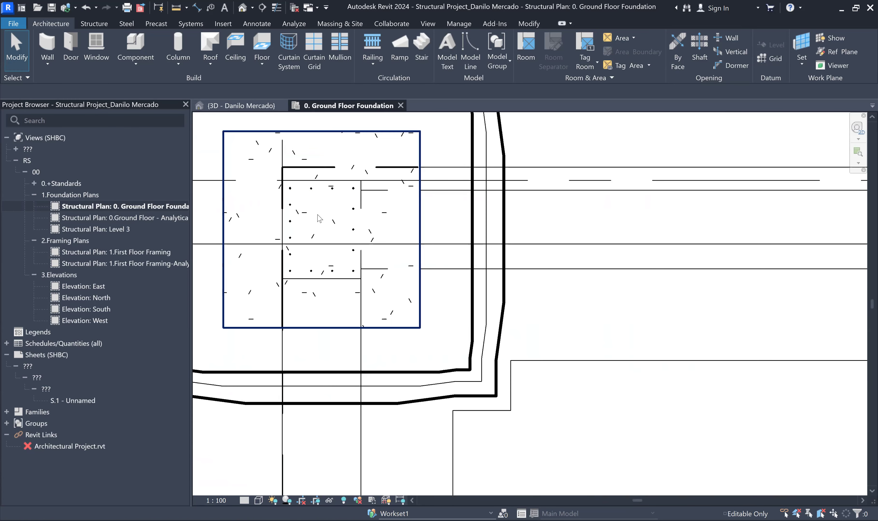
pyautogui.scroll(-2, 319, 218)
pyautogui.moveTo(470, 252); pyautogui.dragTo(273, 269, button='middle')
pyautogui.scroll(-2, 272, 267)
pyautogui.moveTo(855, 265); pyautogui.dragTo(387, 273, button='middle')
pyautogui.scroll(-2, 549, 289)
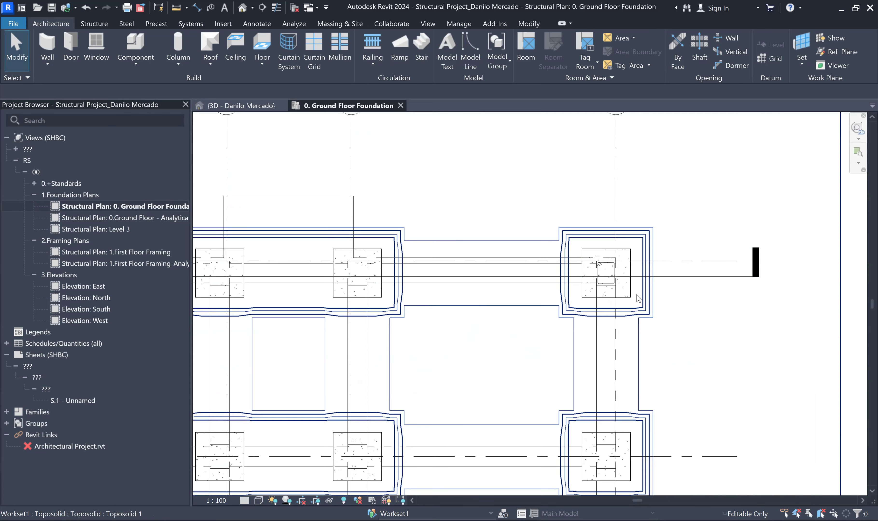
pyautogui.scroll(3, 619, 284)
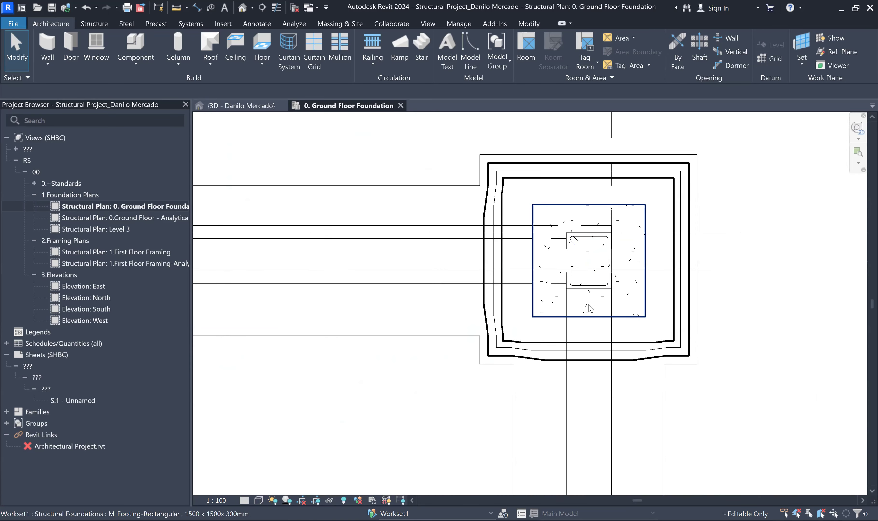
pyautogui.scroll(-5, 588, 296)
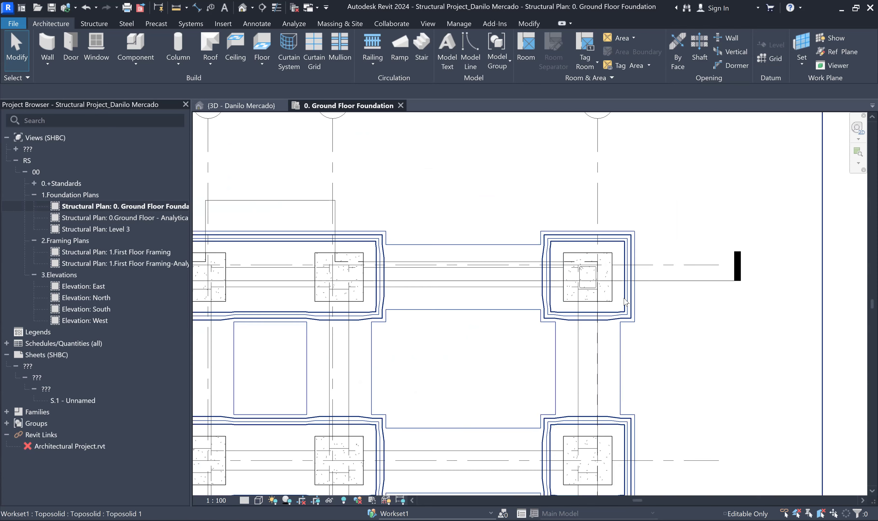
pyautogui.scroll(1, 584, 280)
pyautogui.moveTo(494, 344); pyautogui.dragTo(506, 365, button='middle')
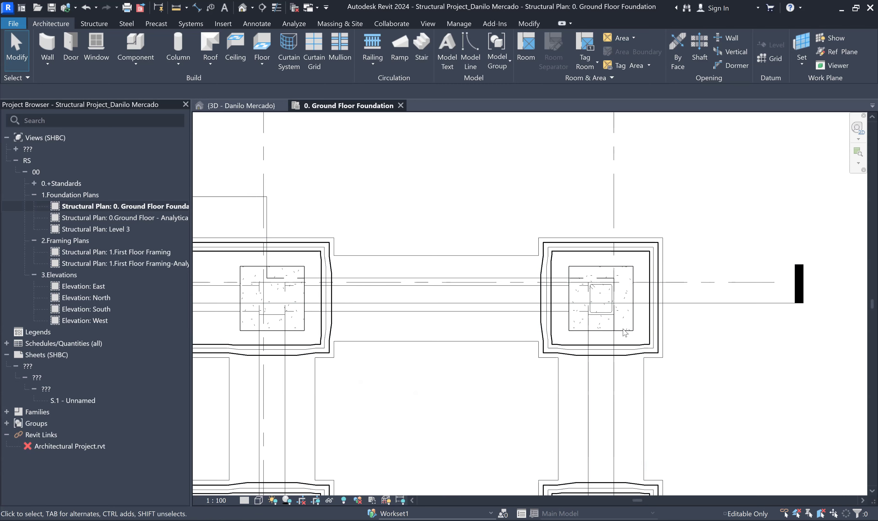
# Step: Open the view of the section line that runs through the upper row of footings
pyautogui.click(694, 304)
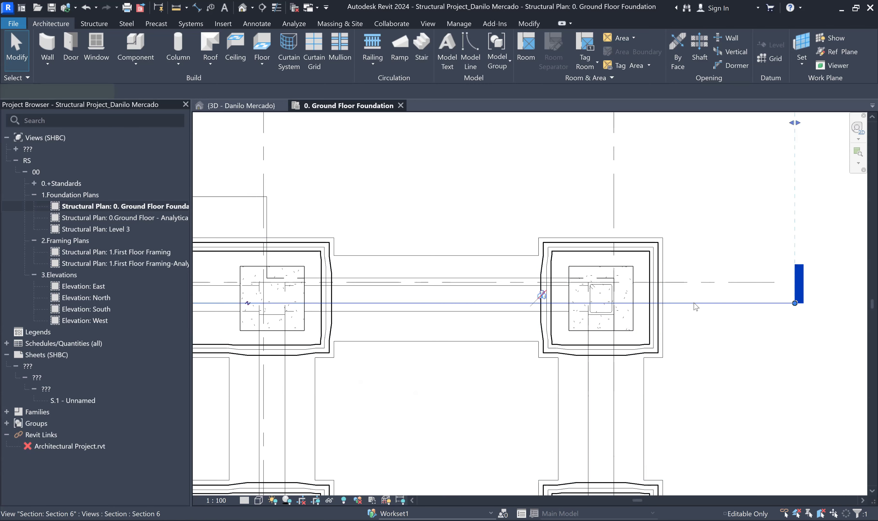
pyautogui.rightClick(694, 303)
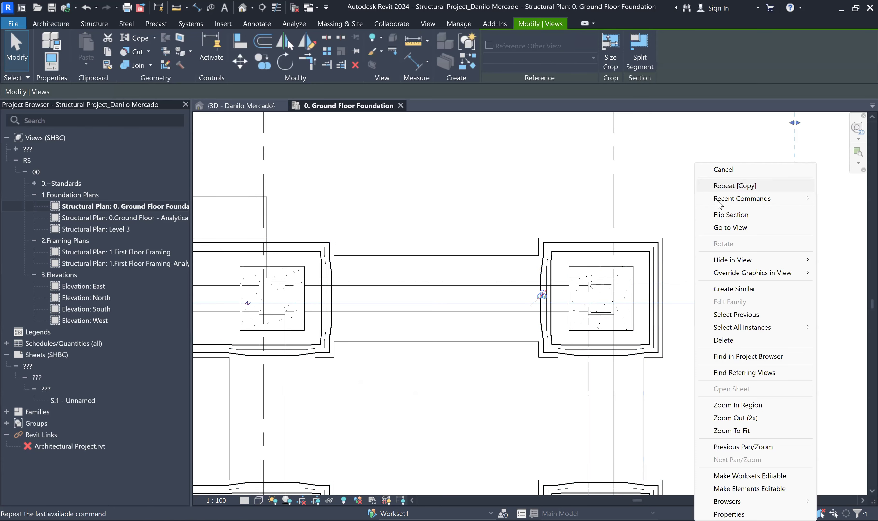
pyautogui.click(723, 228)
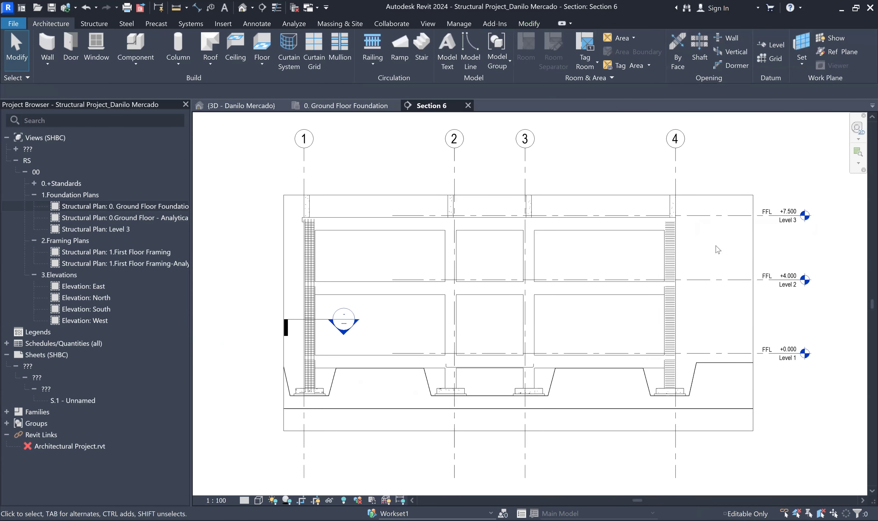
# Step: Examine the ties and vertical bars of the column on grid 1 from its footing up to the roof slab
pyautogui.scroll(1, 714, 326)
pyautogui.moveTo(496, 338); pyautogui.dragTo(763, 334, button='middle')
pyautogui.scroll(3, 467, 390)
pyautogui.scroll(4, 388, 412)
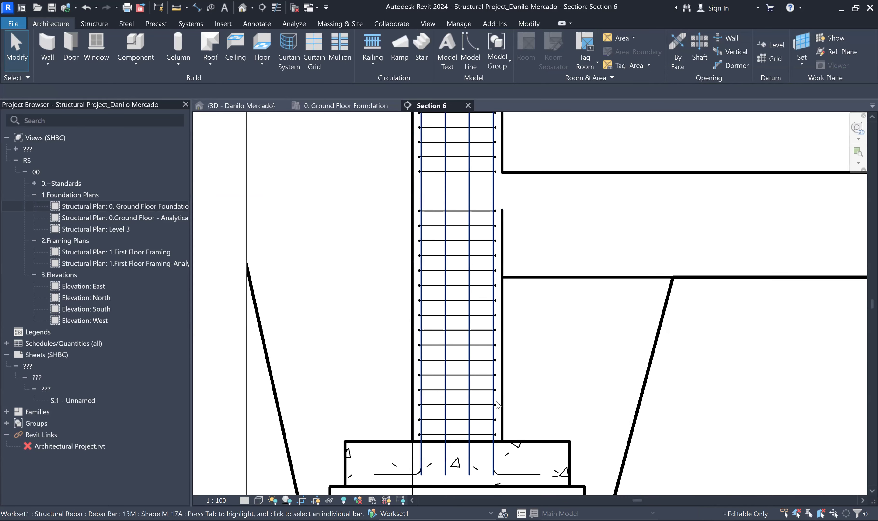
pyautogui.scroll(-2, 408, 345)
pyautogui.moveTo(458, 326); pyautogui.dragTo(427, 458, button='middle')
pyautogui.scroll(-2, 431, 404)
pyautogui.scroll(-1, 463, 269)
pyautogui.scroll(-1, 467, 237)
pyautogui.moveTo(465, 231); pyautogui.dragTo(430, 409, button='middle')
pyautogui.scroll(2, 414, 206)
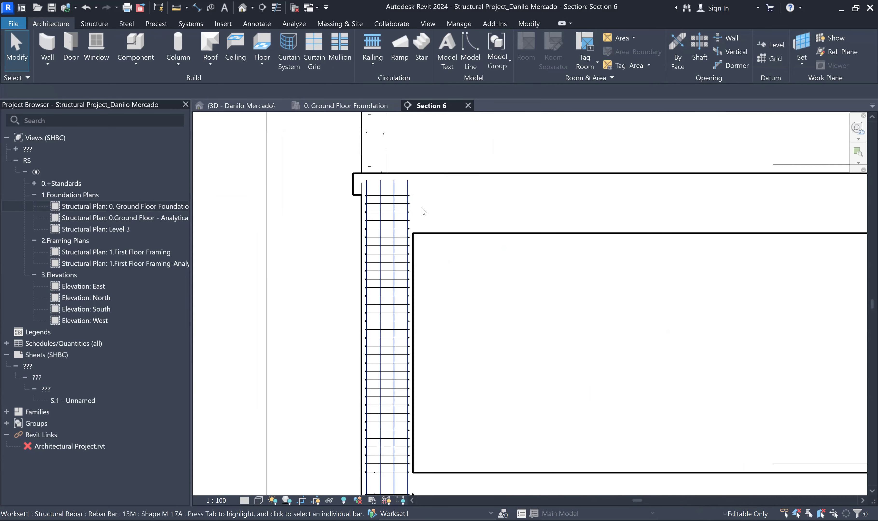
pyautogui.scroll(1, 409, 209)
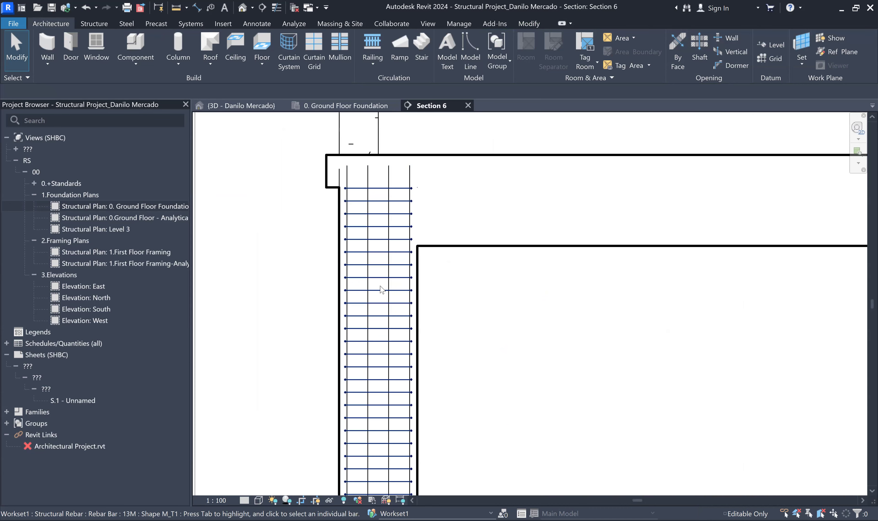
# Step: Examine the tie sets of the column on grid 4 at each storey, from the roof slab down to the footing
pyautogui.scroll(-1, 380, 286)
pyautogui.moveTo(496, 308); pyautogui.dragTo(418, 306, button='middle')
pyautogui.scroll(-4, 454, 300)
pyautogui.moveTo(581, 306); pyautogui.dragTo(416, 294, button='middle')
pyautogui.scroll(-4, 418, 298)
pyautogui.moveTo(547, 333); pyautogui.dragTo(347, 261, button='middle')
pyautogui.moveTo(648, 303); pyautogui.dragTo(451, 275, button='middle')
pyautogui.scroll(4, 573, 176)
pyautogui.moveTo(555, 179); pyautogui.dragTo(545, 235, button='middle')
pyautogui.moveTo(557, 307); pyautogui.dragTo(546, 265, button='middle')
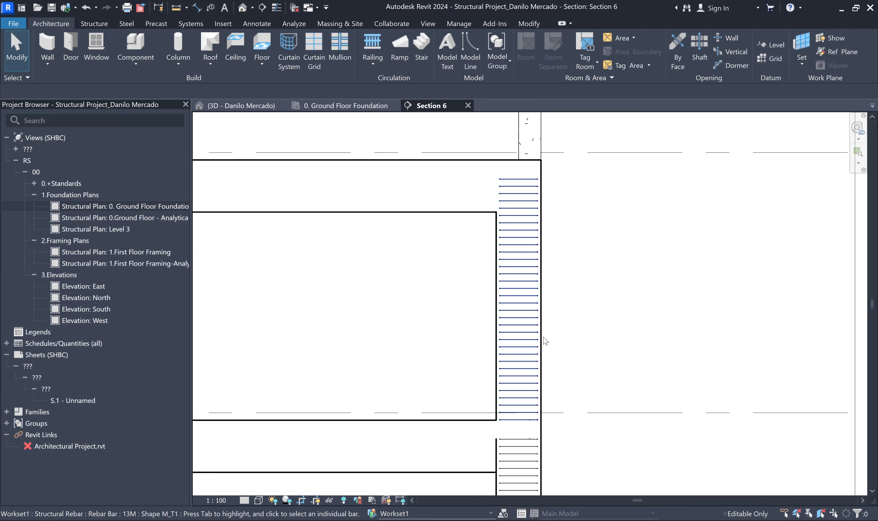
pyautogui.click(566, 340)
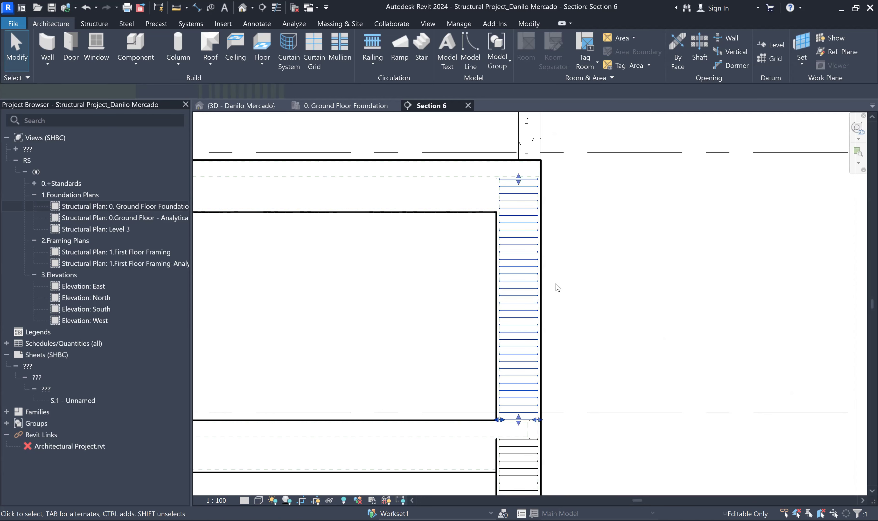
pyautogui.scroll(-4, 556, 286)
pyautogui.moveTo(555, 286); pyautogui.dragTo(551, 213, button='middle')
pyautogui.scroll(-1, 583, 388)
pyautogui.moveTo(582, 388); pyautogui.dragTo(570, 303, button='middle')
pyautogui.press('Escape')
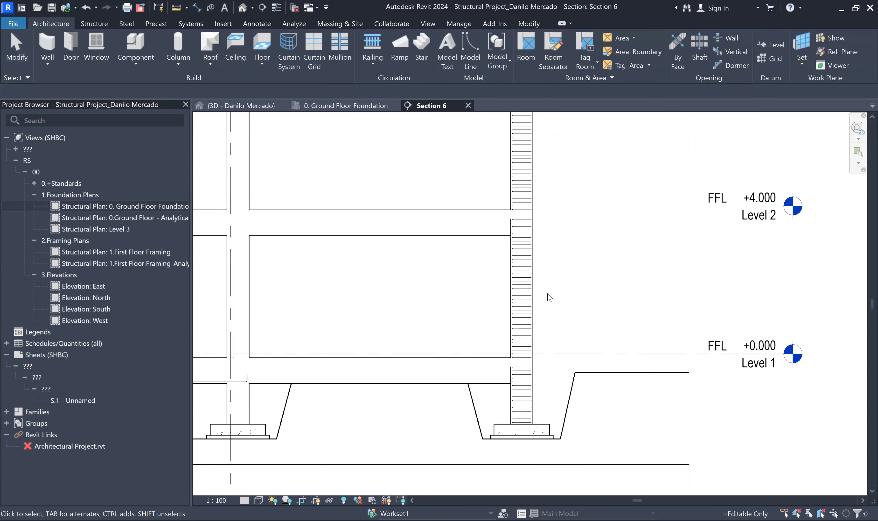
pyautogui.click(579, 312)
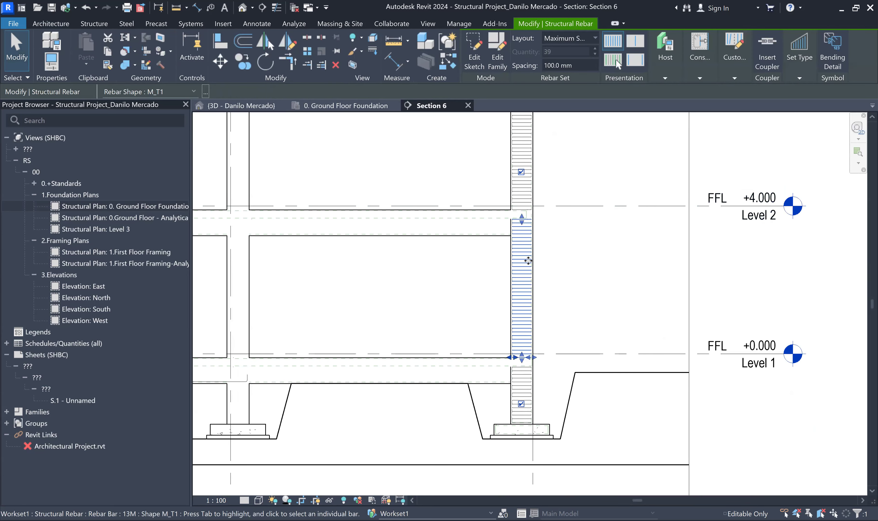
pyautogui.click(562, 266)
pyautogui.scroll(4, 552, 261)
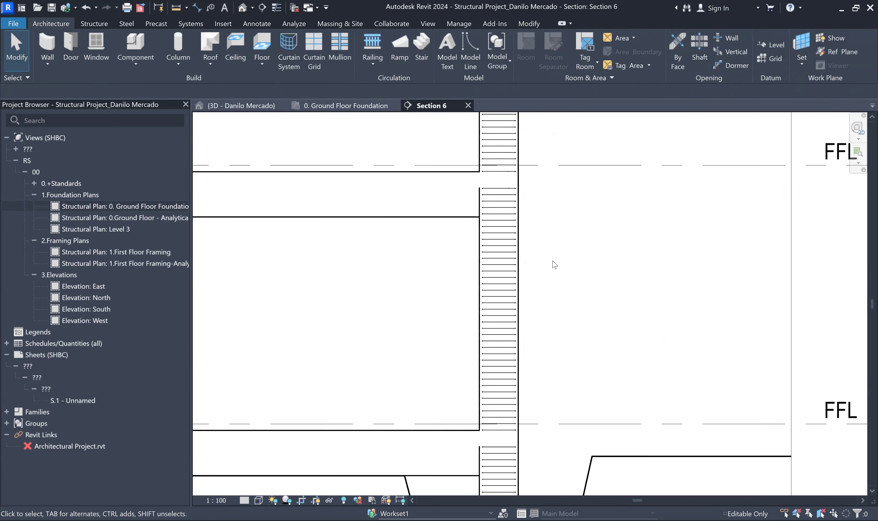
# Step: Temporarily hide the tie set between Level 1 and Level 2 in the column on grid 4
pyautogui.click(525, 252)
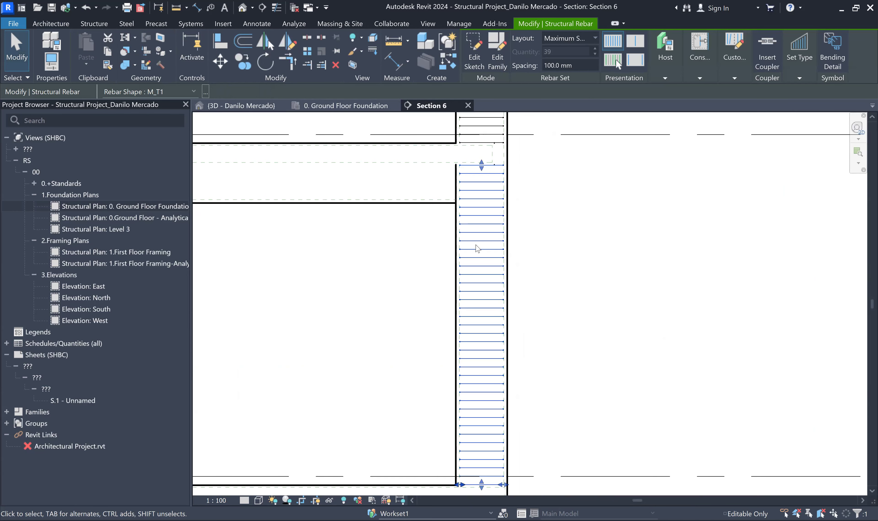
pyautogui.click(599, 338)
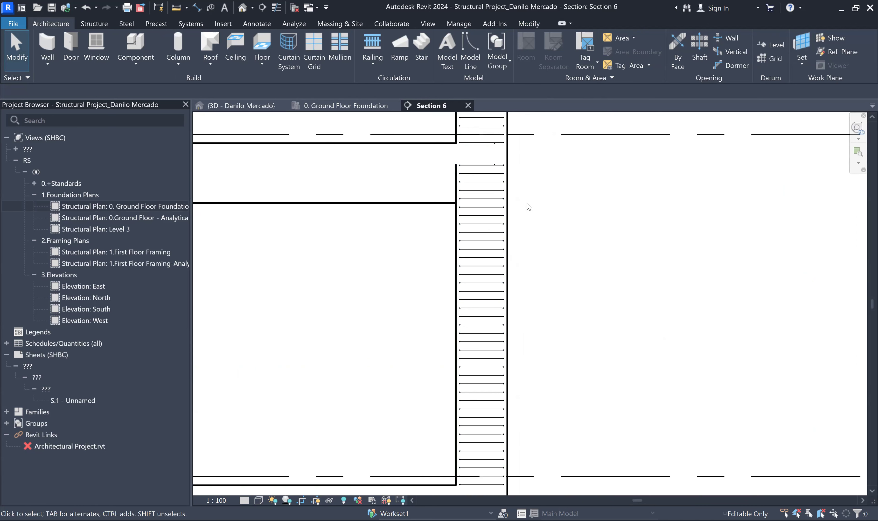
pyautogui.click(514, 230)
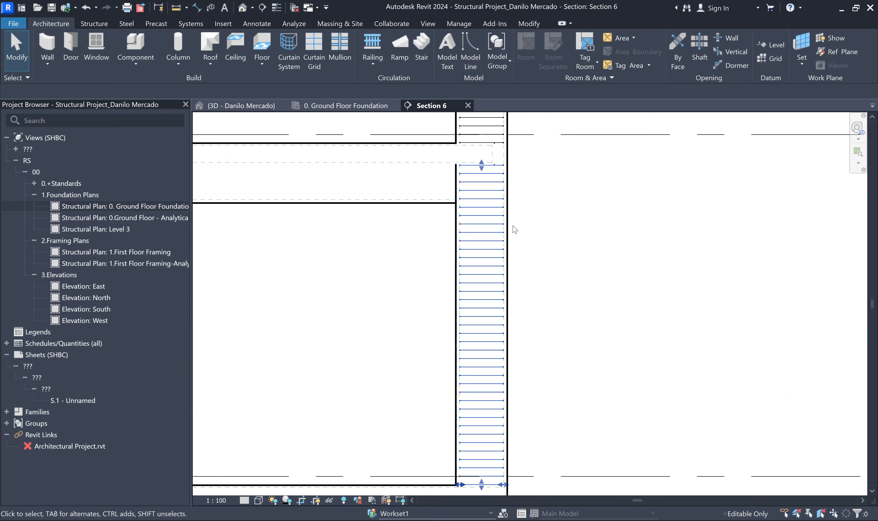
pyautogui.click(551, 228)
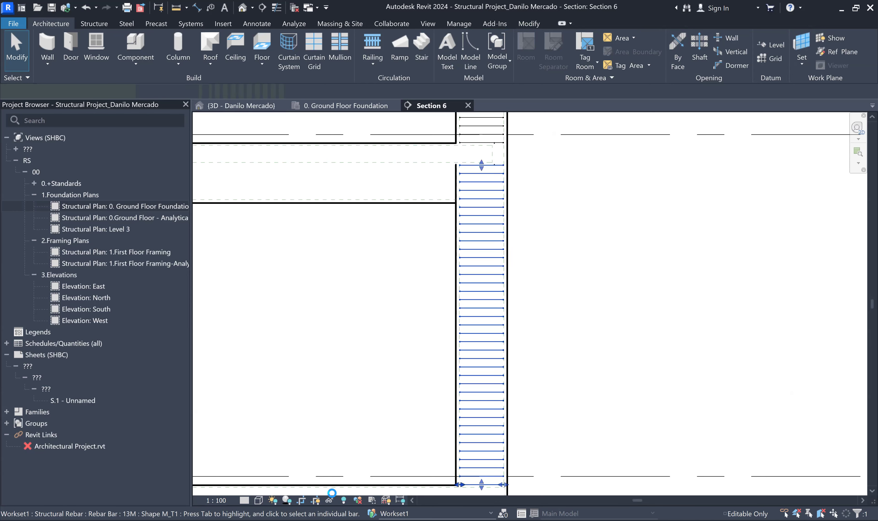
pyautogui.click(328, 498)
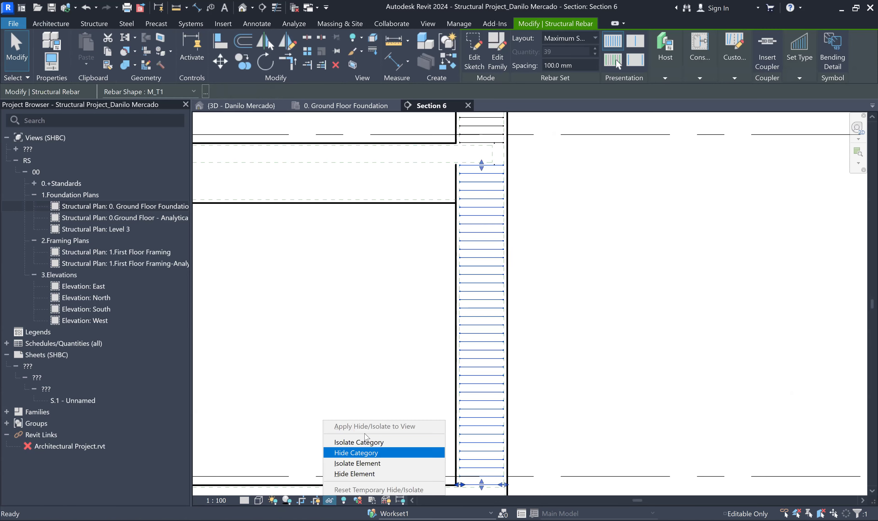
pyautogui.click(362, 468)
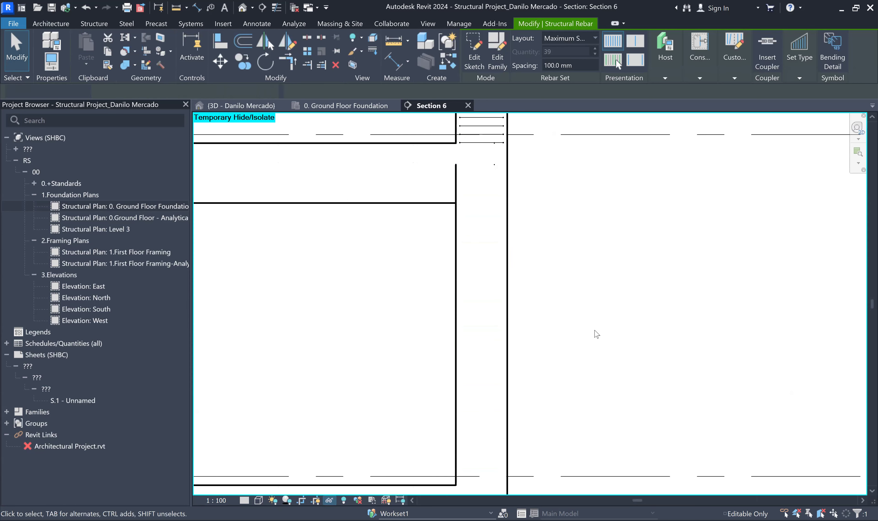
pyautogui.moveTo(545, 224); pyautogui.dragTo(493, 246)
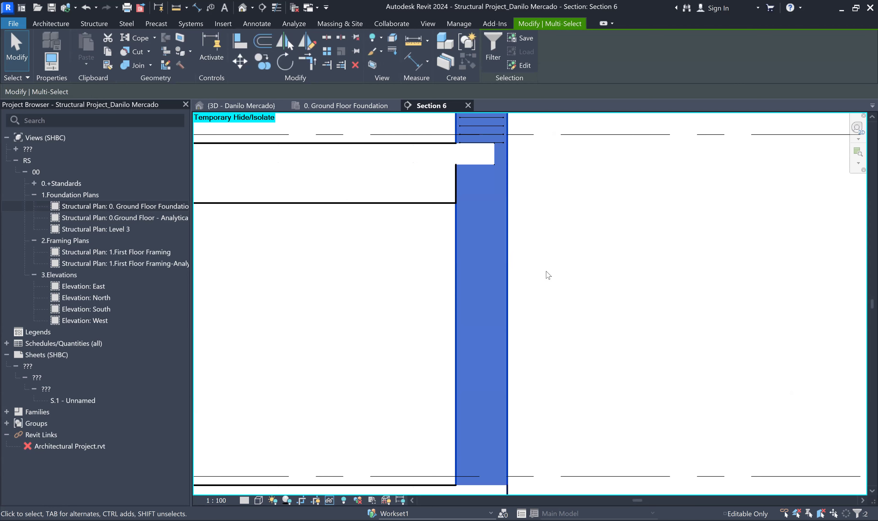
pyautogui.click(539, 229)
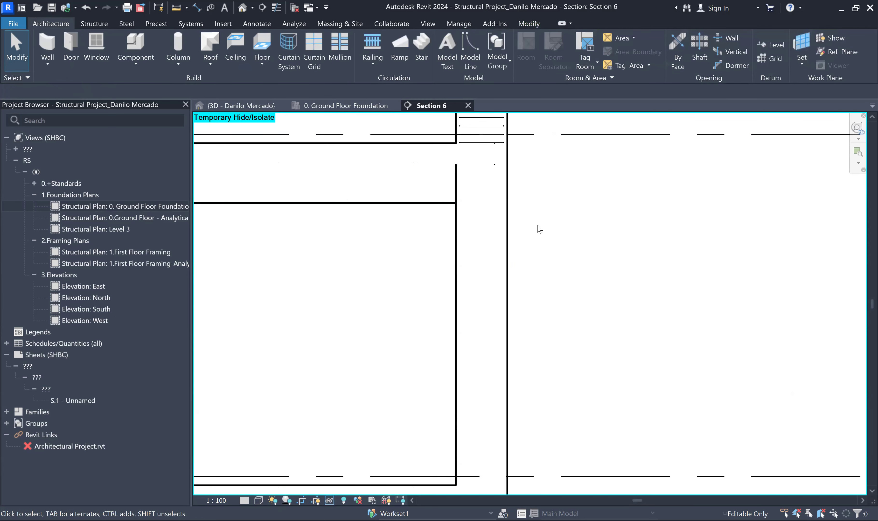
pyautogui.click(510, 230)
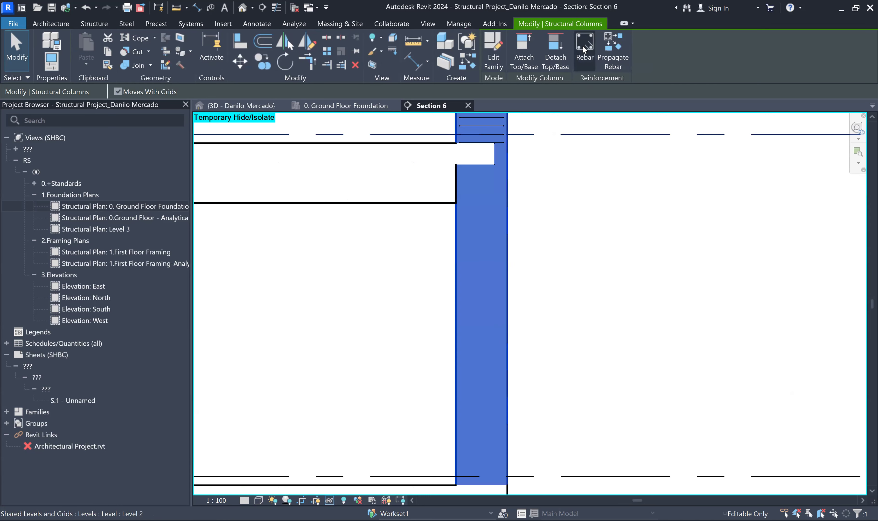
pyautogui.click(582, 45)
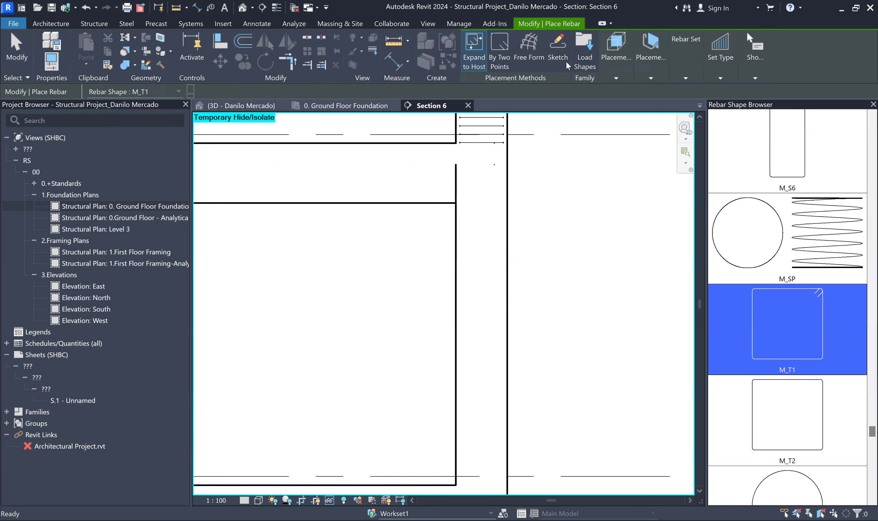
pyautogui.click(560, 45)
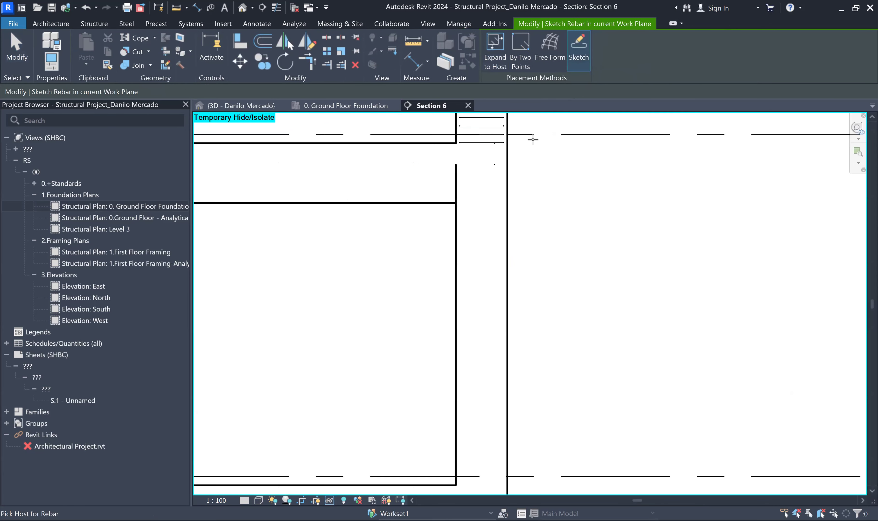
pyautogui.scroll(-5, 515, 196)
pyautogui.scroll(6, 520, 305)
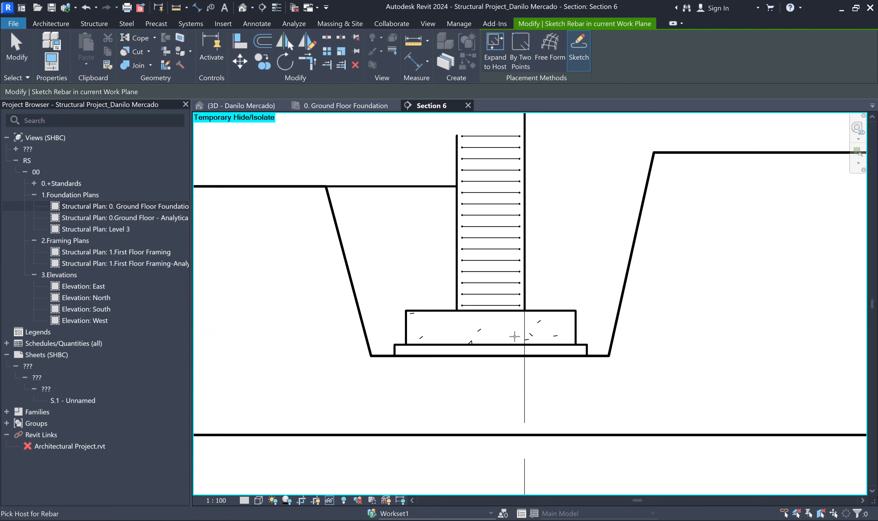
pyautogui.scroll(-2, 518, 341)
pyautogui.scroll(-3, 518, 344)
pyautogui.moveTo(521, 256); pyautogui.dragTo(490, 423, button='middle')
pyautogui.moveTo(509, 224); pyautogui.dragTo(491, 377, button='middle')
pyautogui.scroll(5, 465, 263)
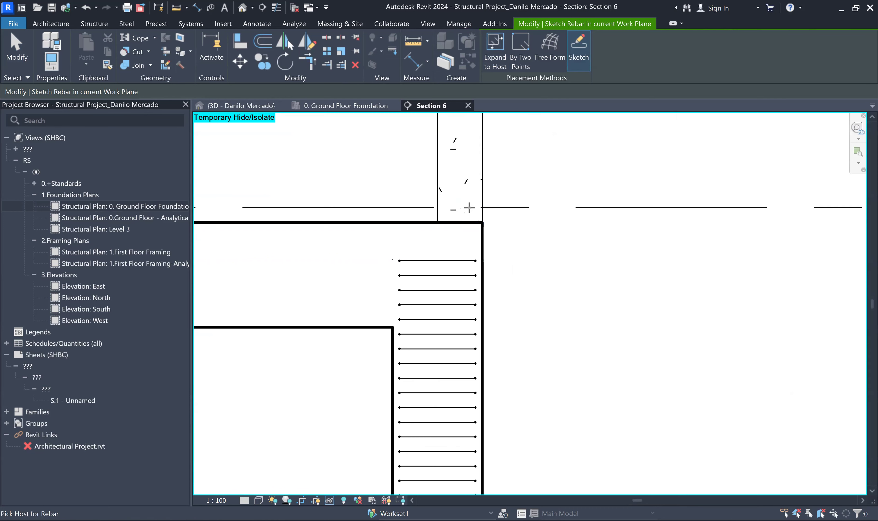
pyautogui.press('Escape')
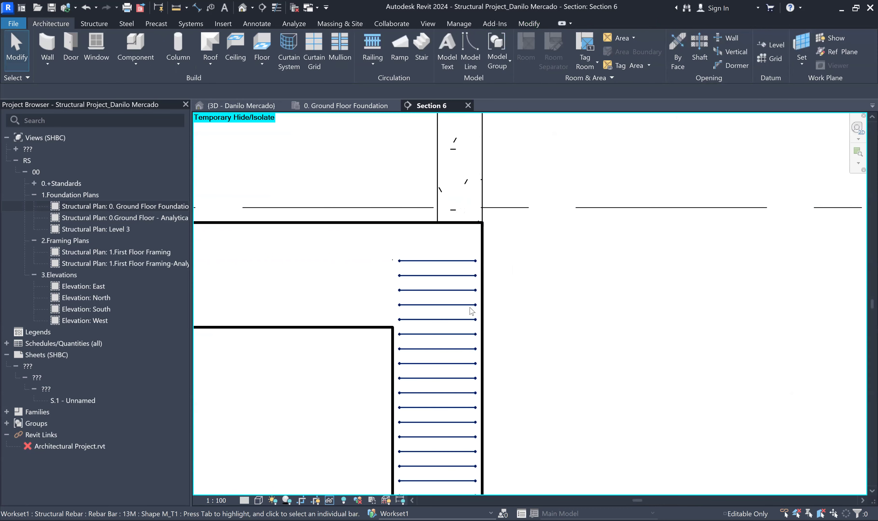
pyautogui.scroll(-1, 452, 239)
pyautogui.scroll(-1, 467, 256)
pyautogui.scroll(-1, 477, 256)
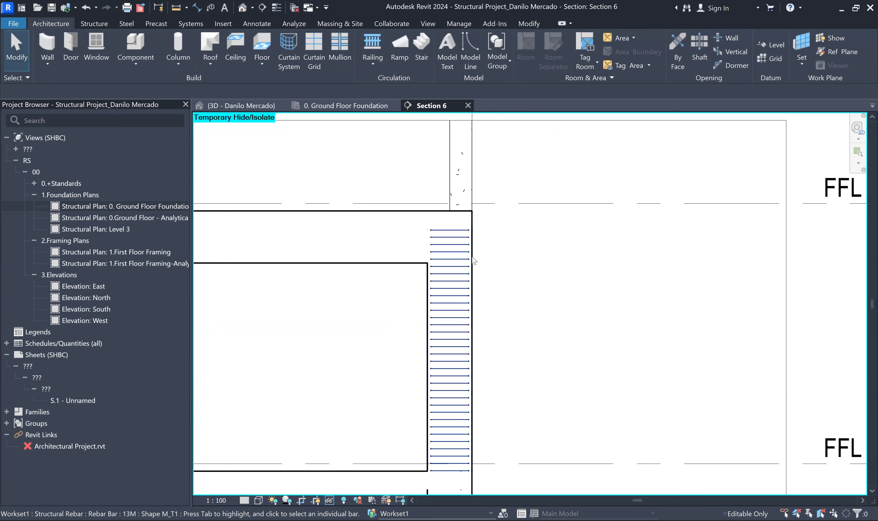
pyautogui.click(481, 244)
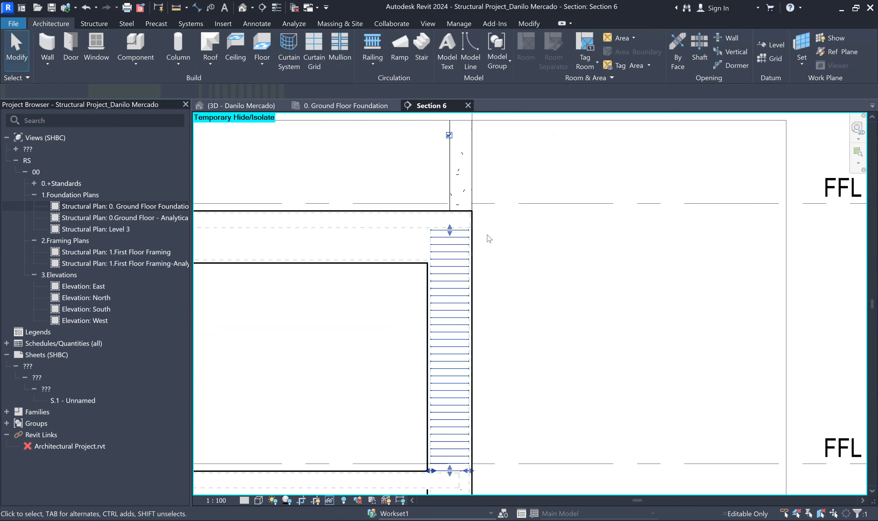
pyautogui.scroll(-4, 487, 245)
pyautogui.click(491, 338)
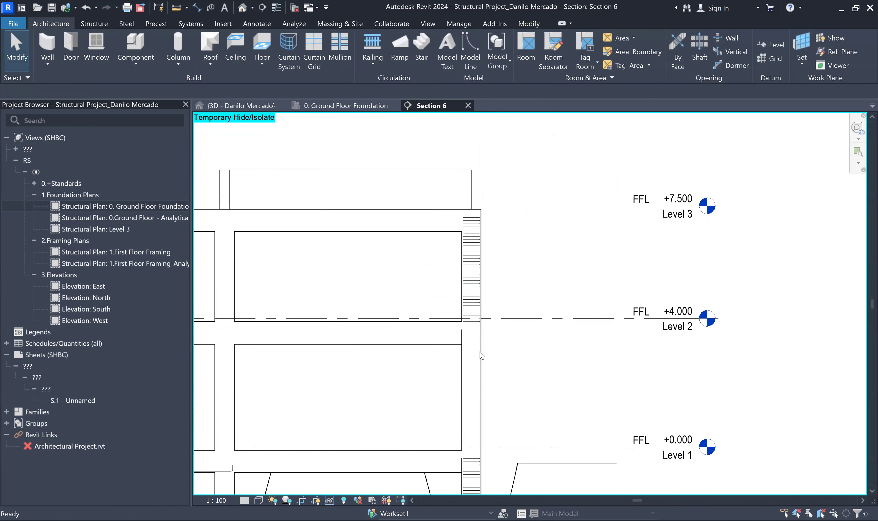
pyautogui.click(479, 353)
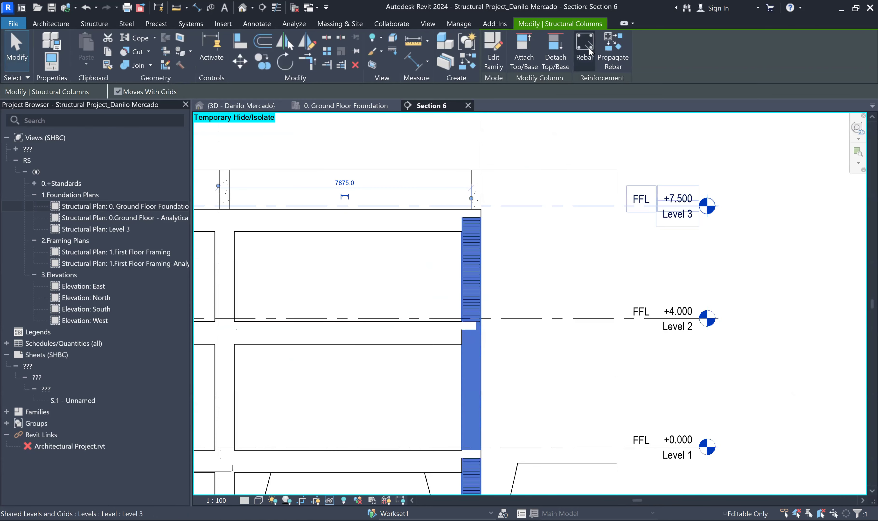
pyautogui.click(584, 60)
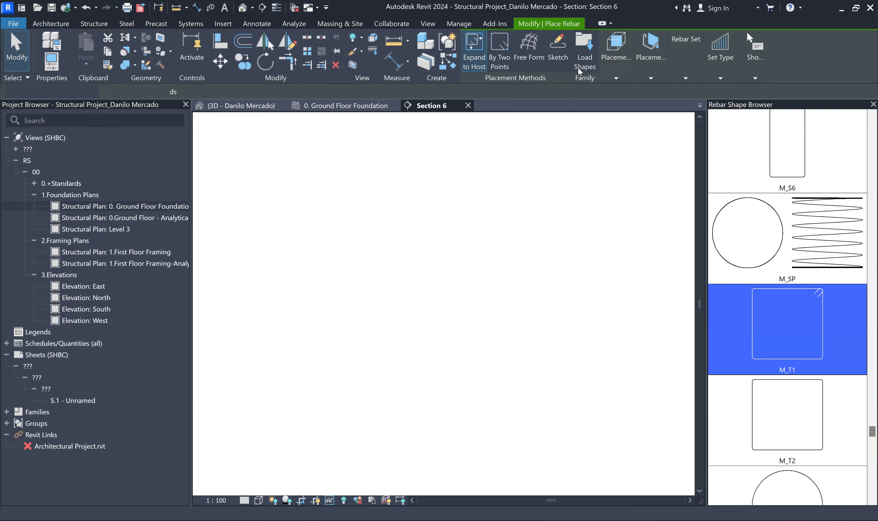
pyautogui.click(557, 45)
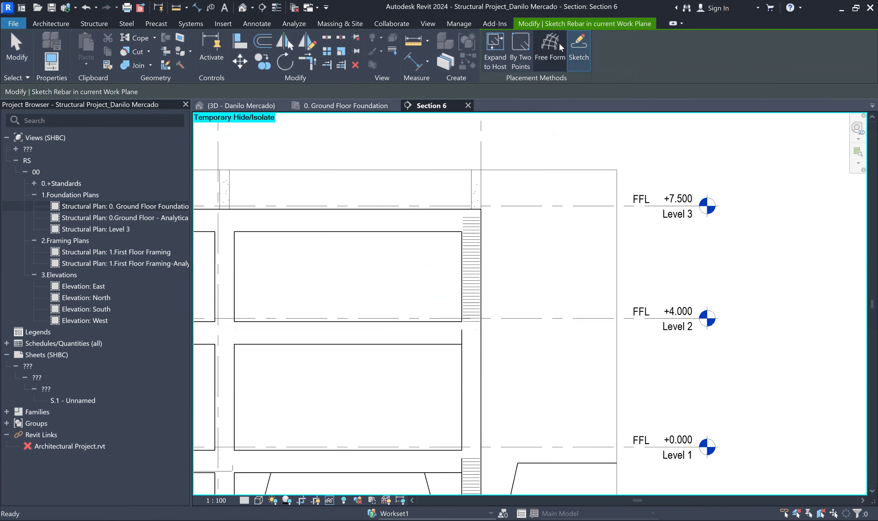
pyautogui.click(481, 270)
pyautogui.click(416, 338)
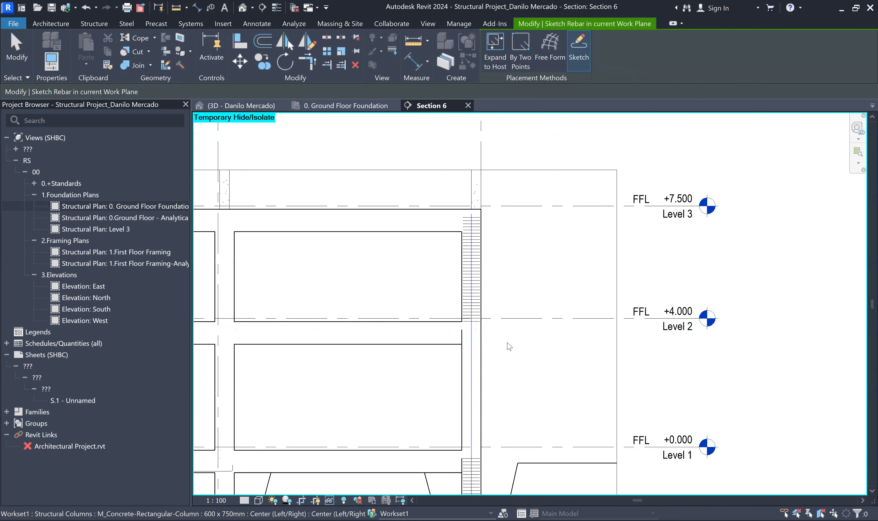
pyautogui.press('Escape')
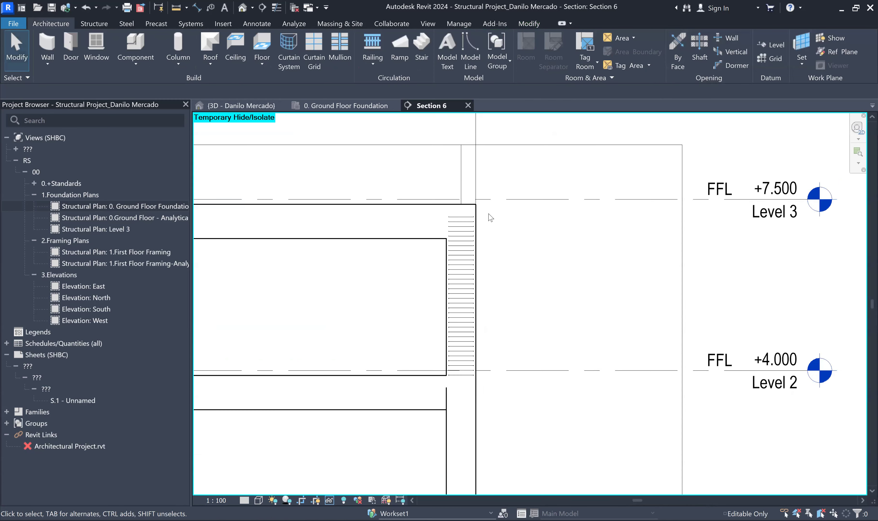
# Step: Toggle Thin Lines so that Section 6 displays every line in a single thin width
pyautogui.scroll(5, 488, 216)
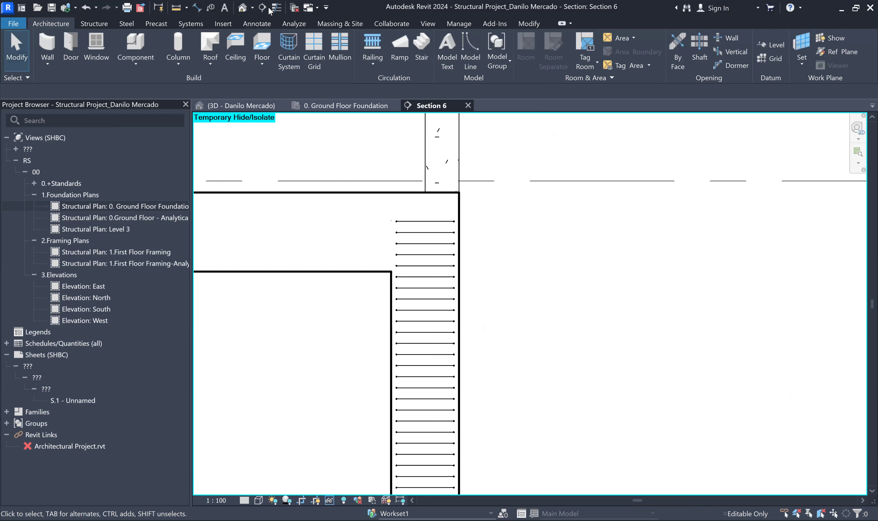
pyautogui.press('t')
pyautogui.press('l')
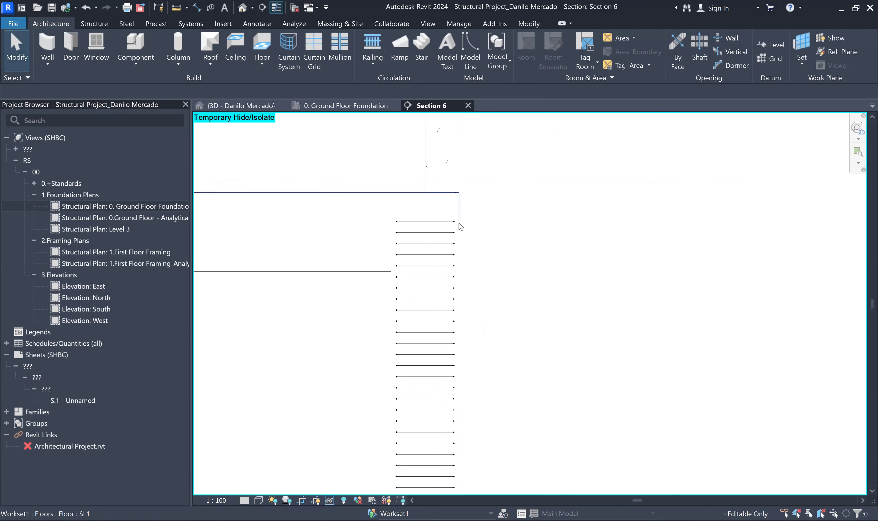
pyautogui.click(461, 326)
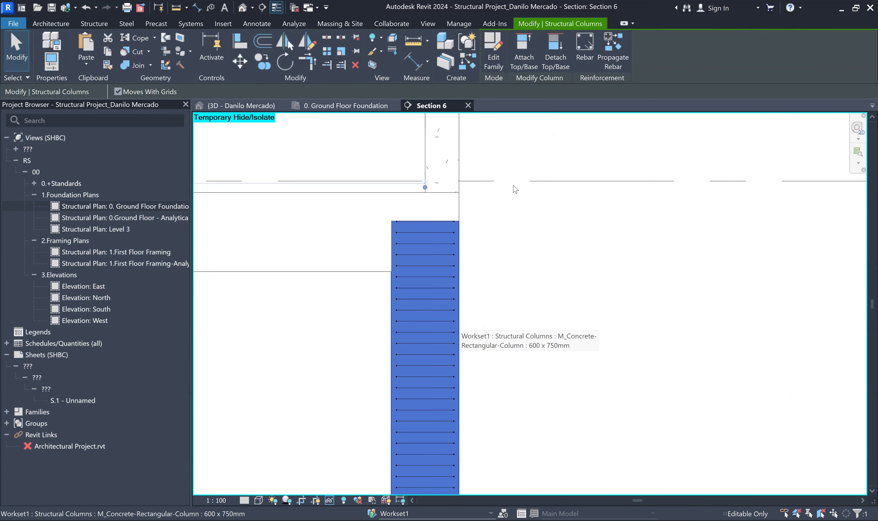
pyautogui.click(579, 62)
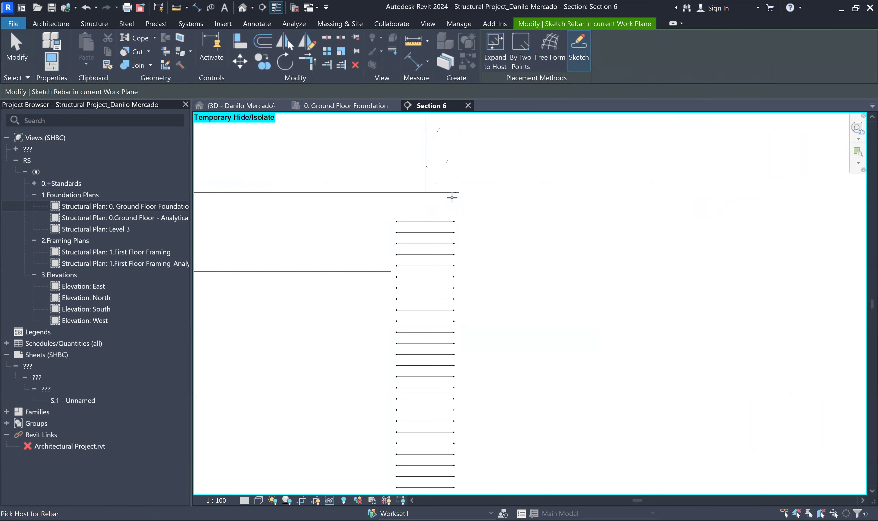
pyautogui.press('Escape')
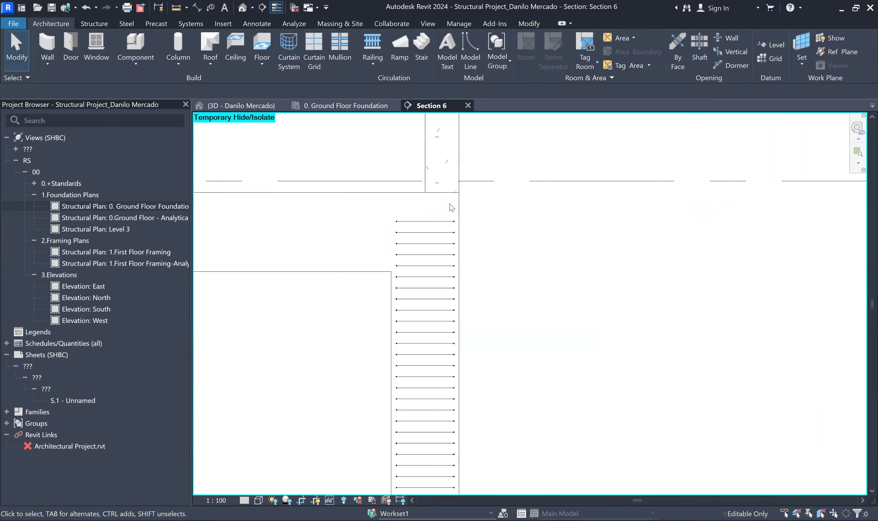
pyautogui.scroll(-1, 454, 200)
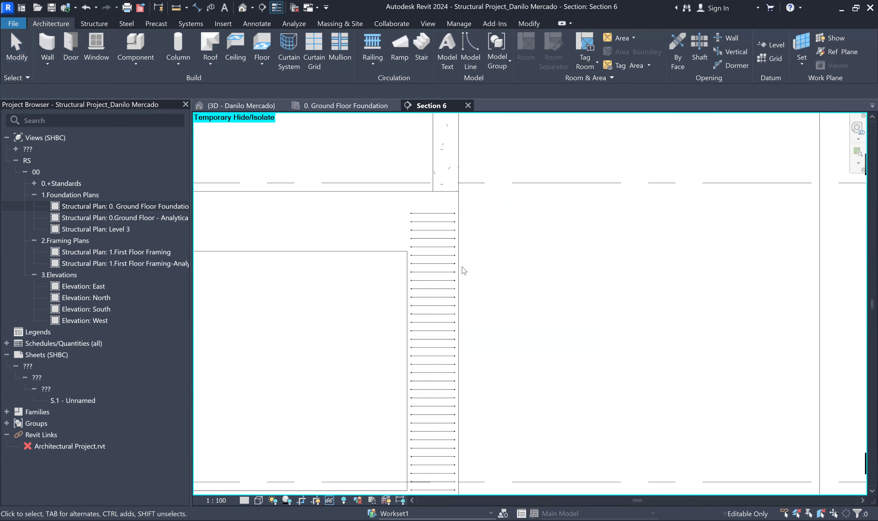
pyautogui.click(462, 287)
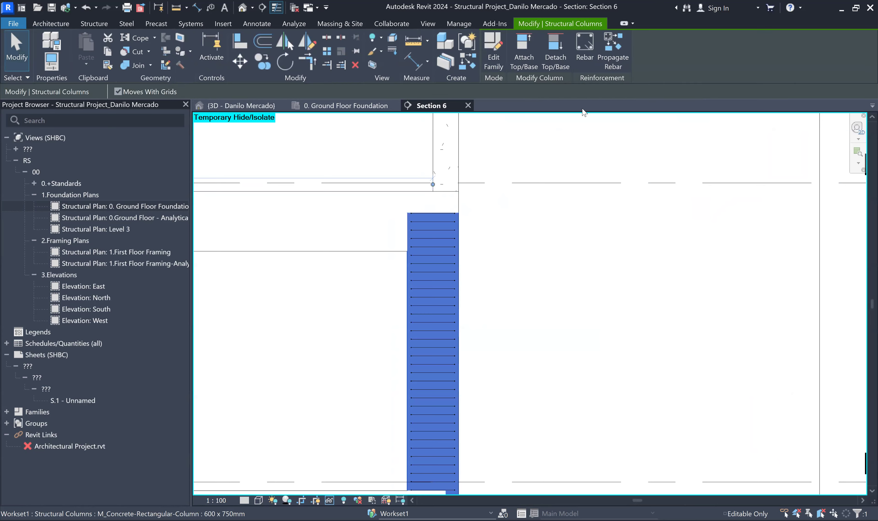
pyautogui.click(584, 50)
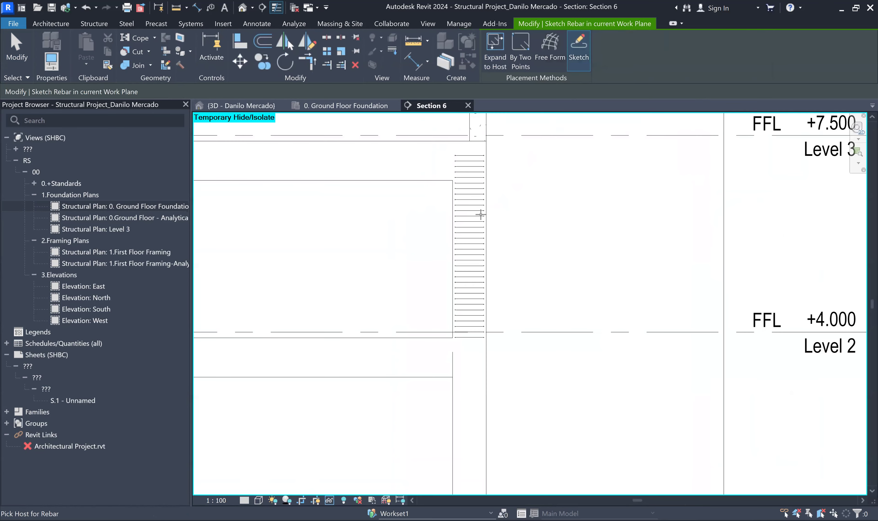
pyautogui.press('Escape')
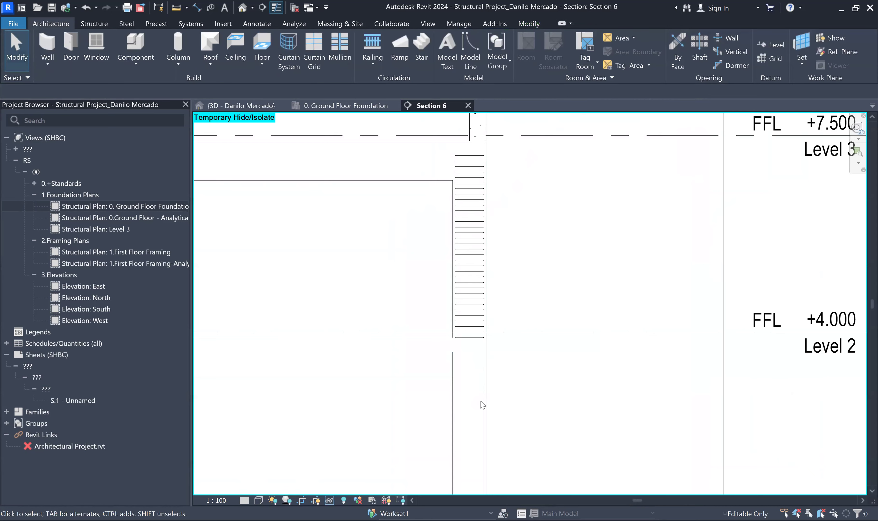
# Step: Open the structural plan 0. Ground Floor Foundation
pyautogui.scroll(-3, 479, 395)
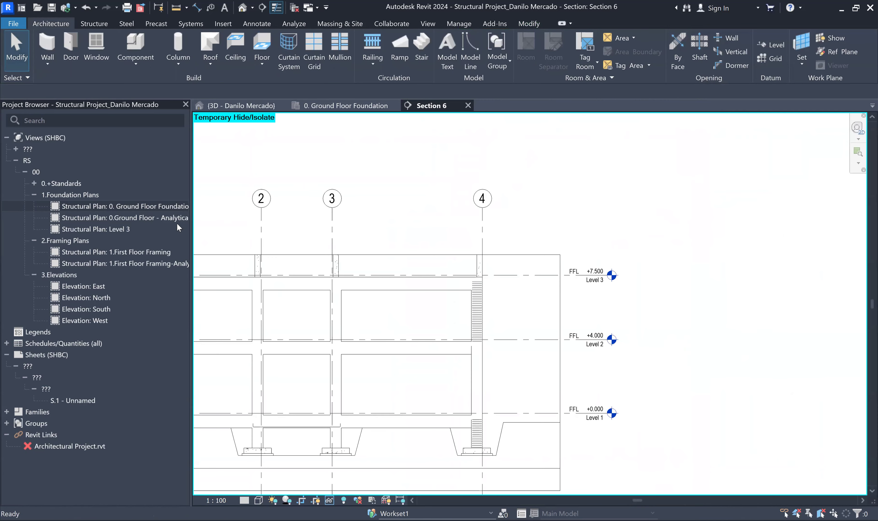
pyautogui.click(179, 207)
pyautogui.click(178, 207)
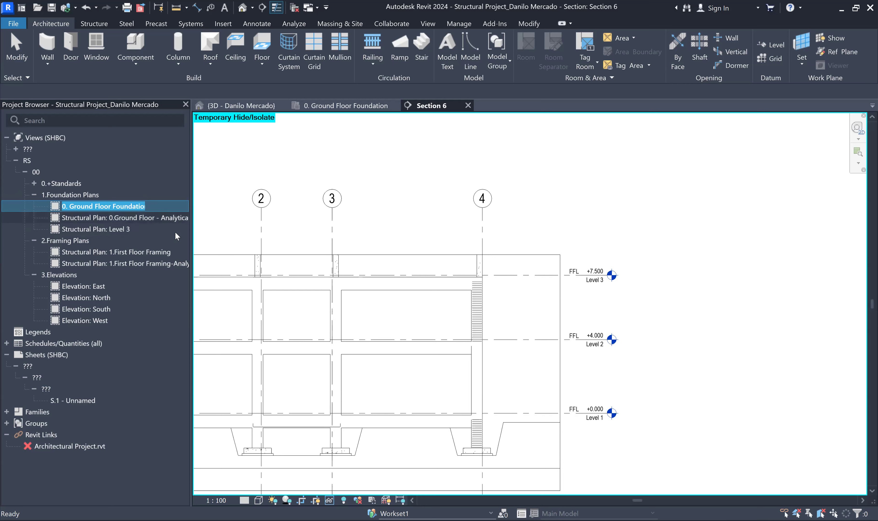
pyautogui.press('Escape')
pyautogui.click(148, 207)
pyautogui.scroll(-2, 560, 293)
pyautogui.click(698, 313)
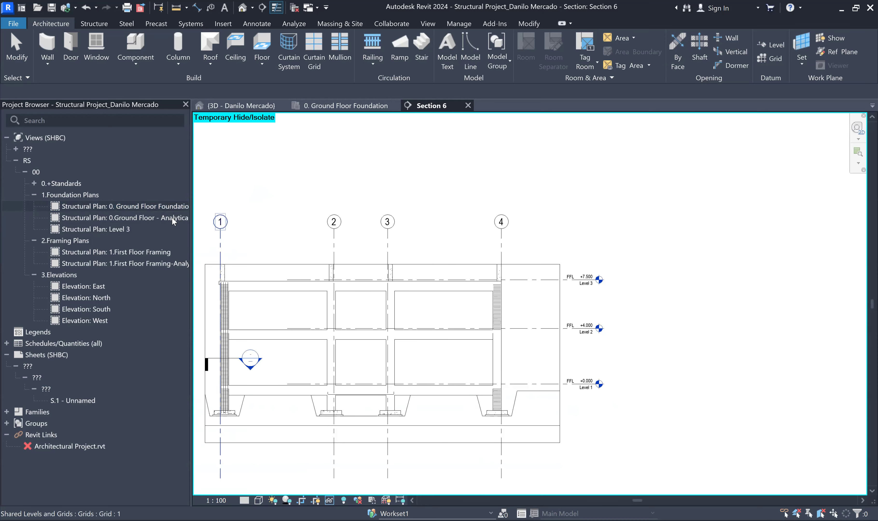
pyautogui.doubleClick(168, 208)
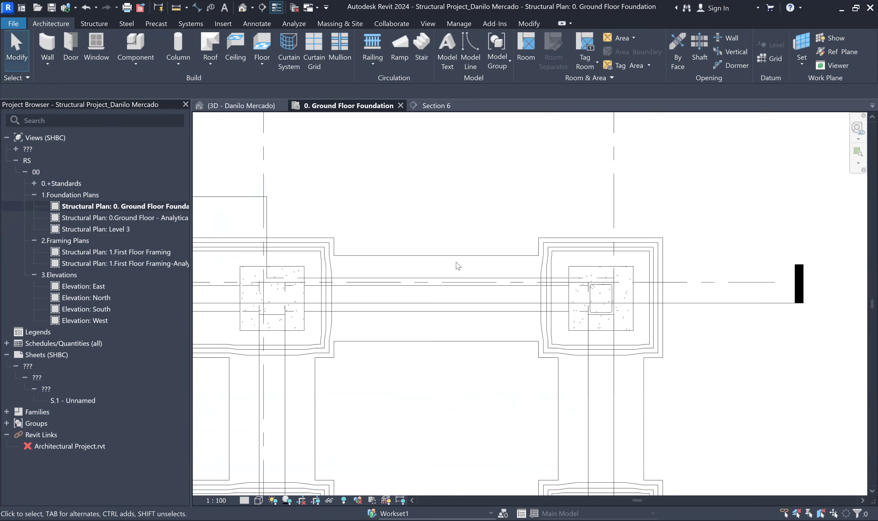
# Step: Draw a north-south section line looking east through the column at grids A and 4, and open its view
pyautogui.scroll(-5, 560, 272)
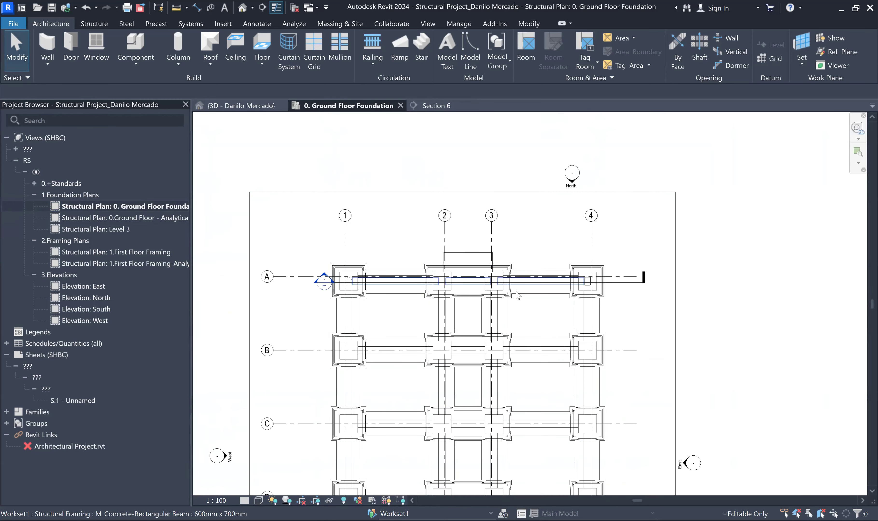
pyautogui.rightClick(623, 281)
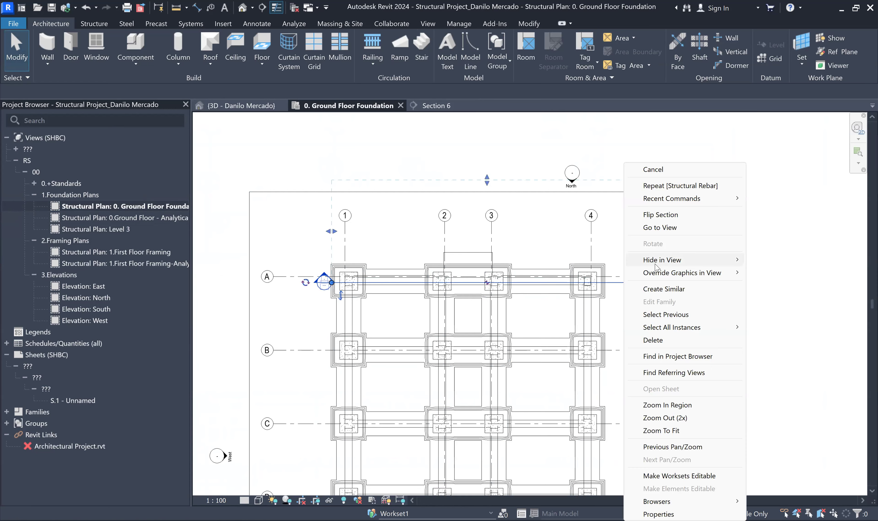
pyautogui.click(656, 289)
pyautogui.scroll(5, 567, 174)
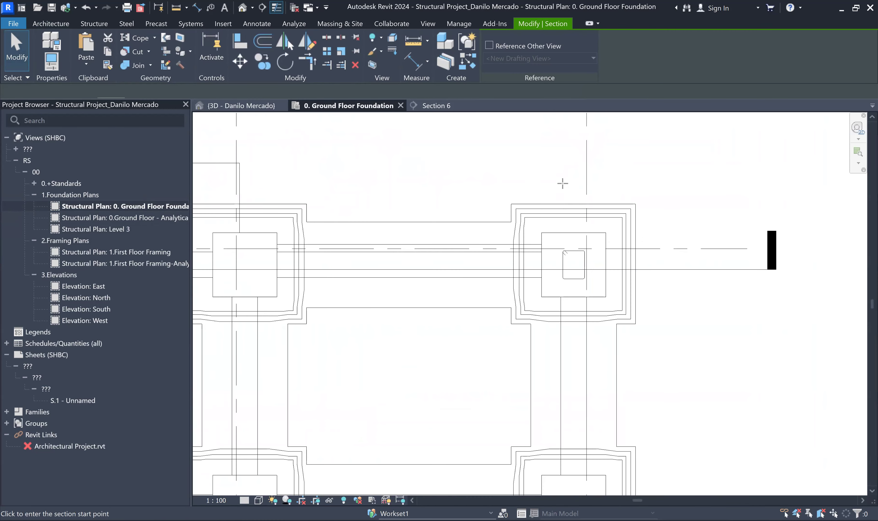
pyautogui.click(568, 170)
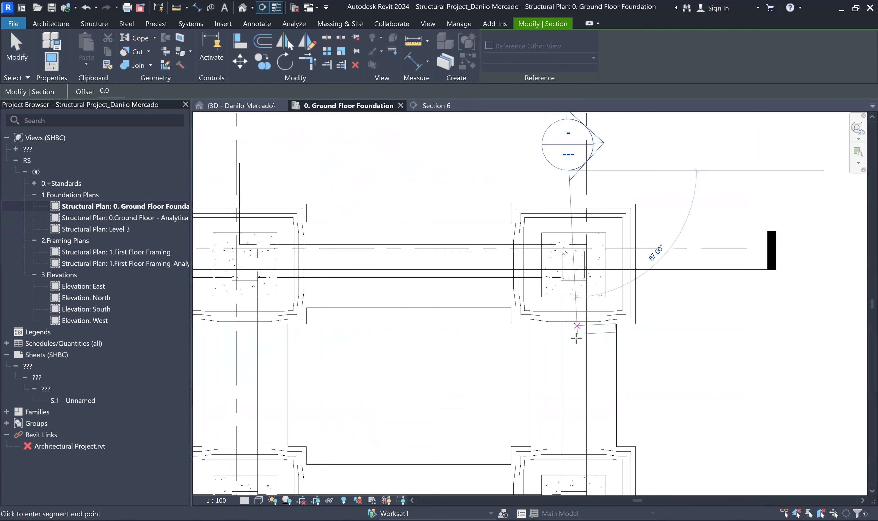
pyautogui.press('Escape')
pyautogui.press('Escape')
pyautogui.doubleClick(603, 149)
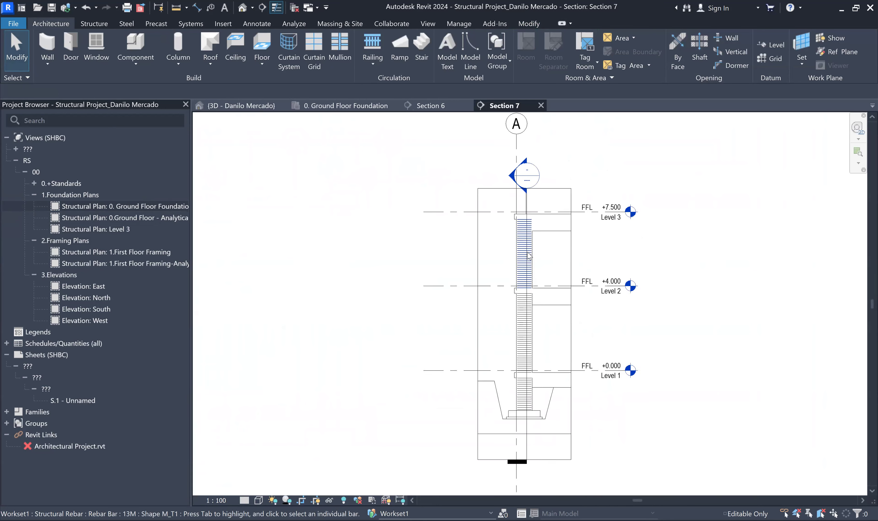
pyautogui.scroll(4, 541, 267)
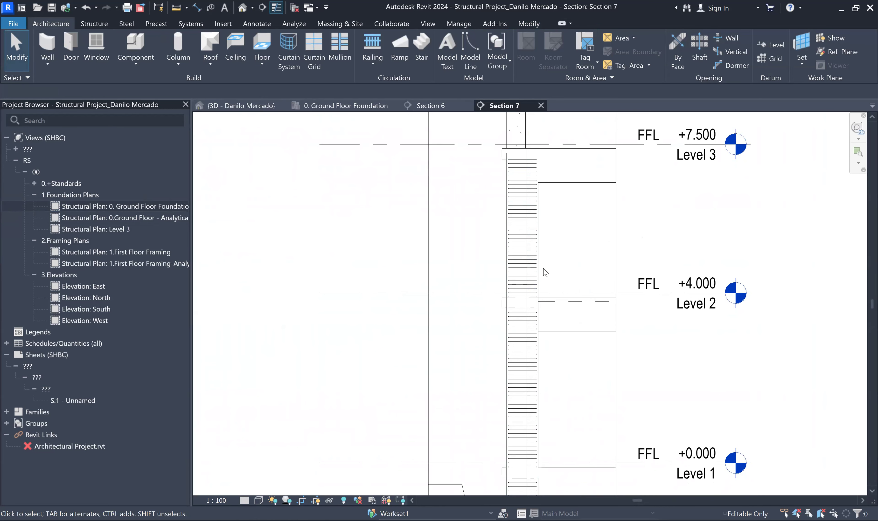
# Step: Check the extents and depth of the new section line in the ground floor foundation plan, and return to Section 7
pyautogui.doubleClick(160, 207)
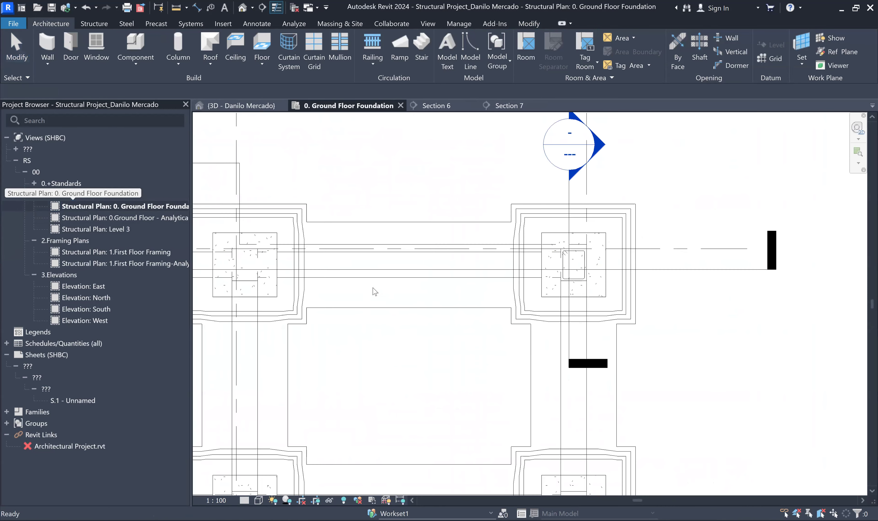
pyautogui.click(569, 195)
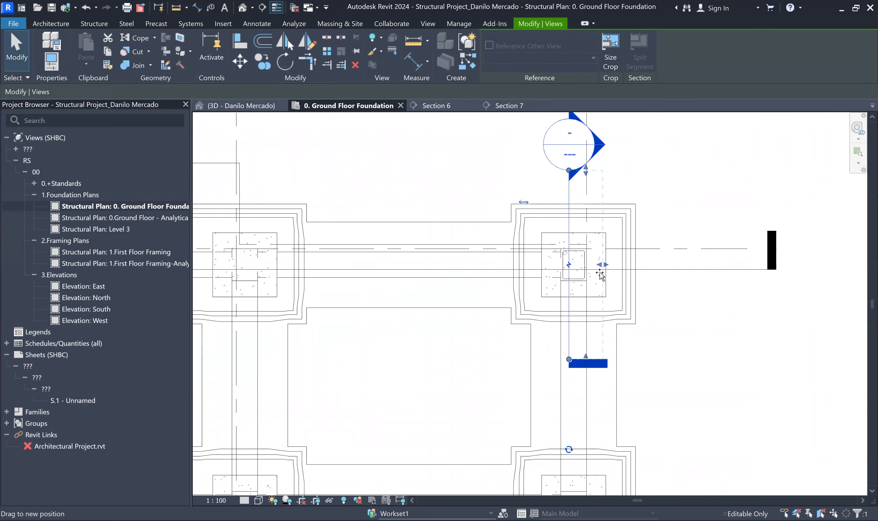
pyautogui.press('Escape')
pyautogui.doubleClick(606, 150)
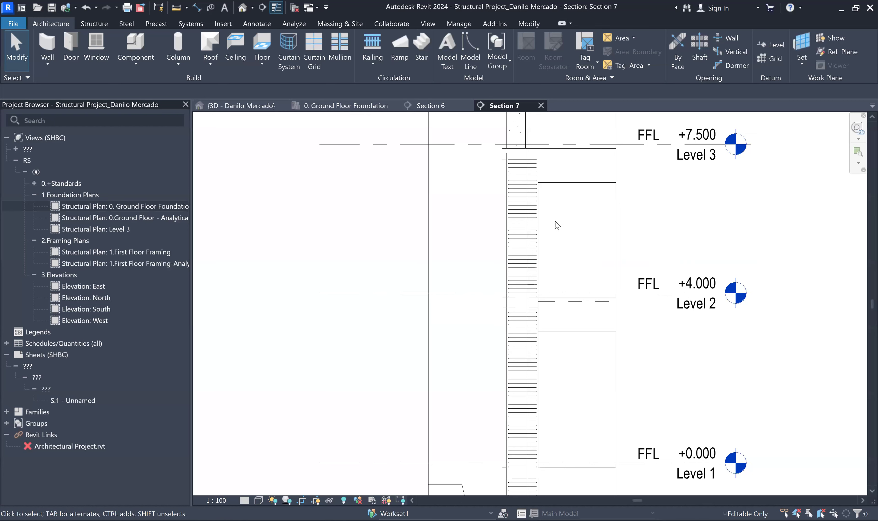
pyautogui.click(543, 237)
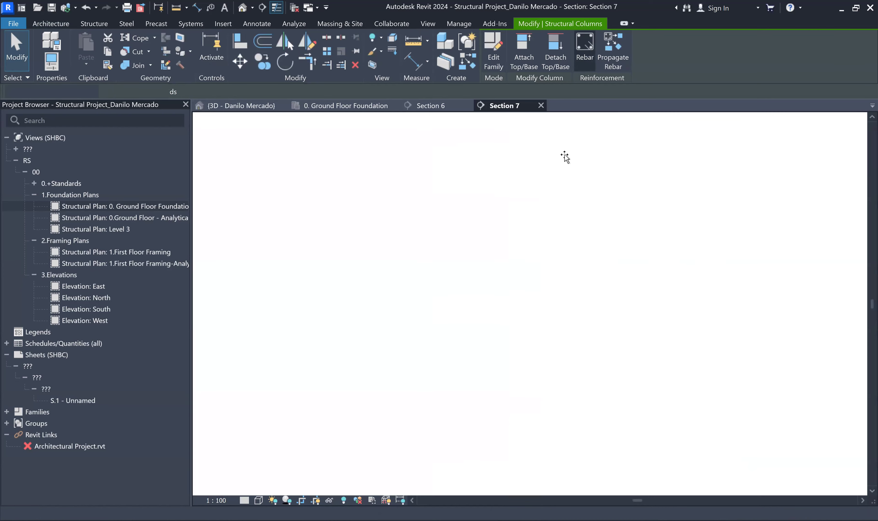
pyautogui.click(556, 45)
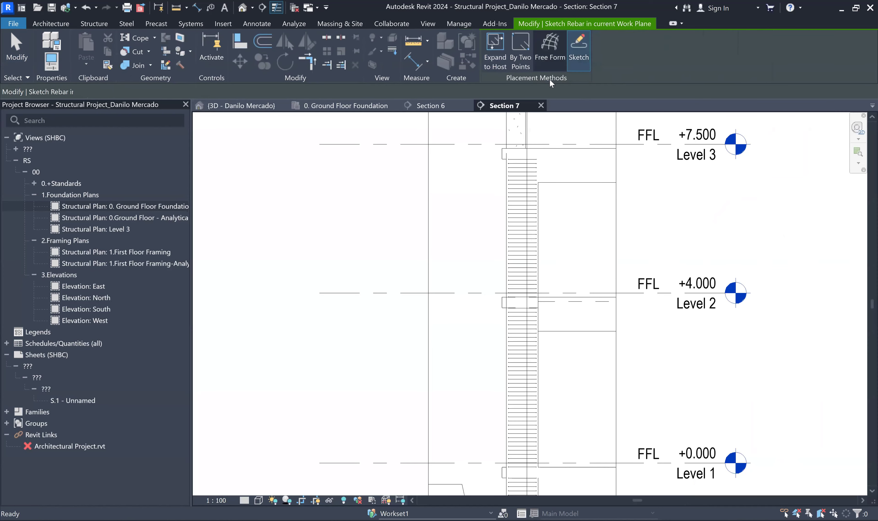
pyautogui.click(530, 218)
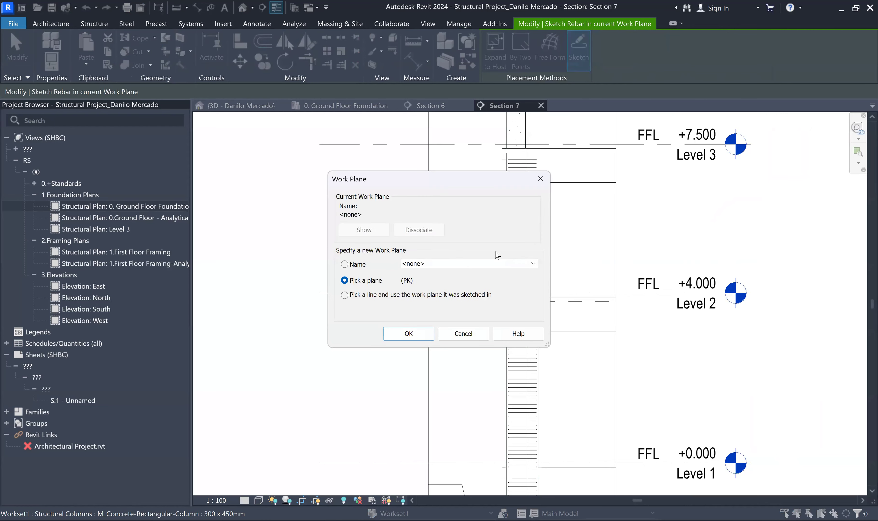
pyautogui.click(407, 332)
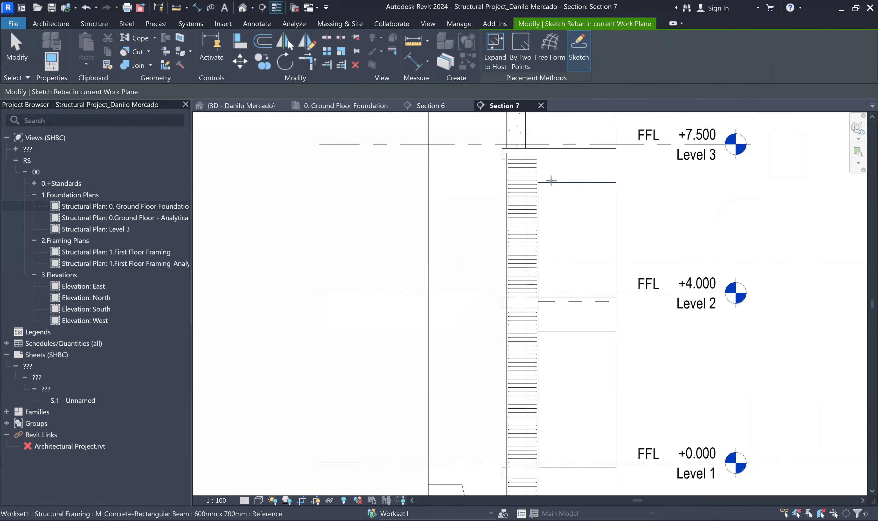
pyautogui.click(549, 151)
pyautogui.scroll(2, 551, 156)
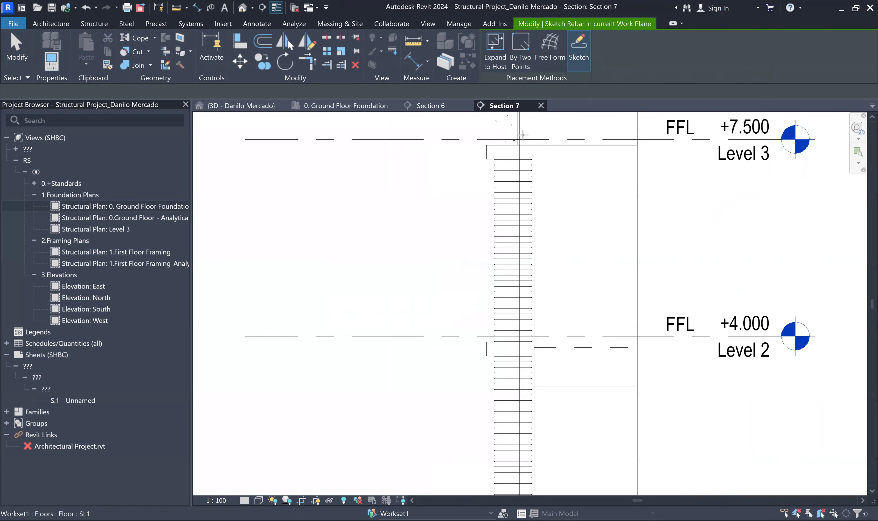
pyautogui.scroll(-1, 552, 161)
pyautogui.press('Escape')
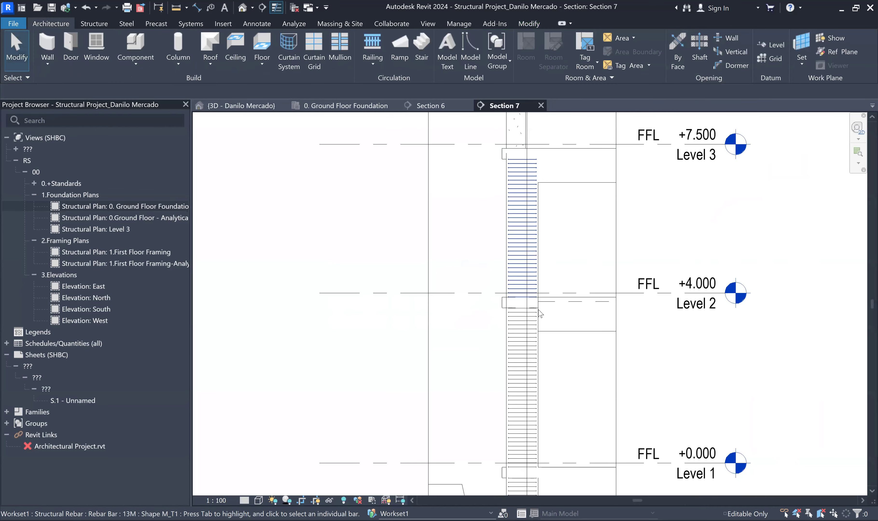
# Step: Place a single straight vertical rebar of shape M_00 in the lower corner column, between the footing and Level 1
pyautogui.scroll(-3, 538, 313)
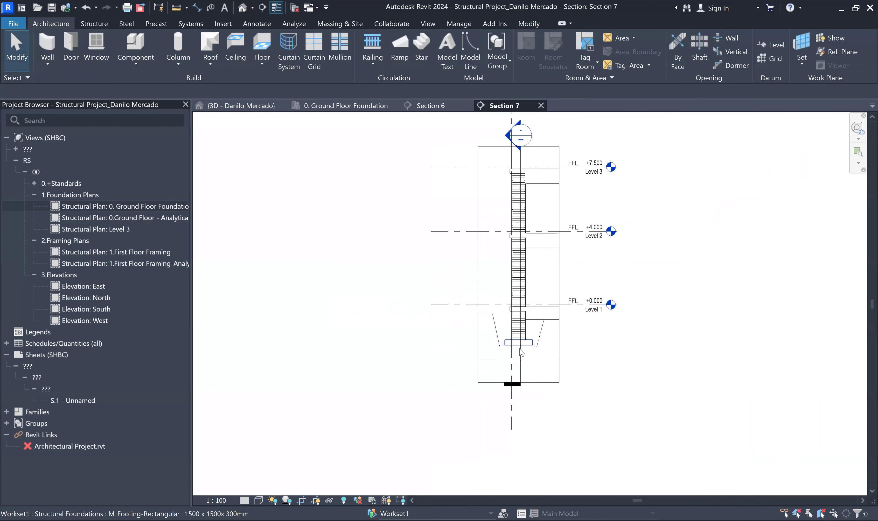
pyautogui.scroll(5, 521, 351)
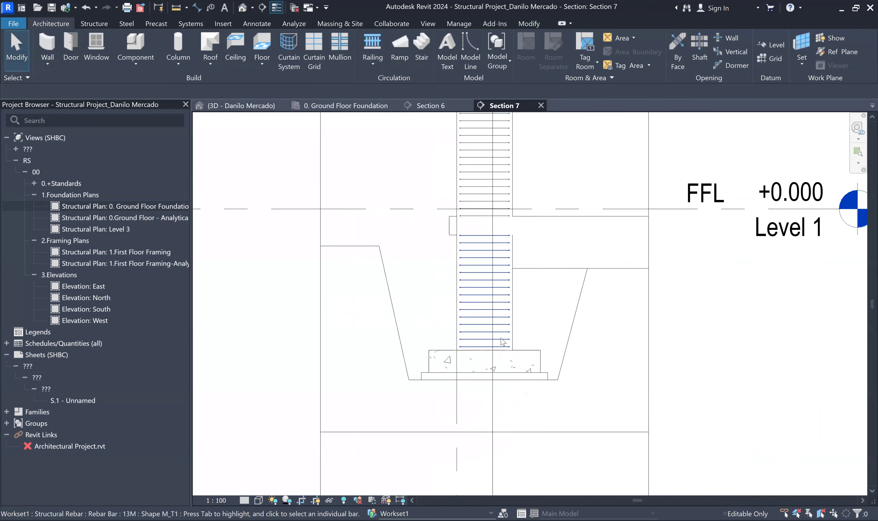
pyautogui.scroll(1, 502, 343)
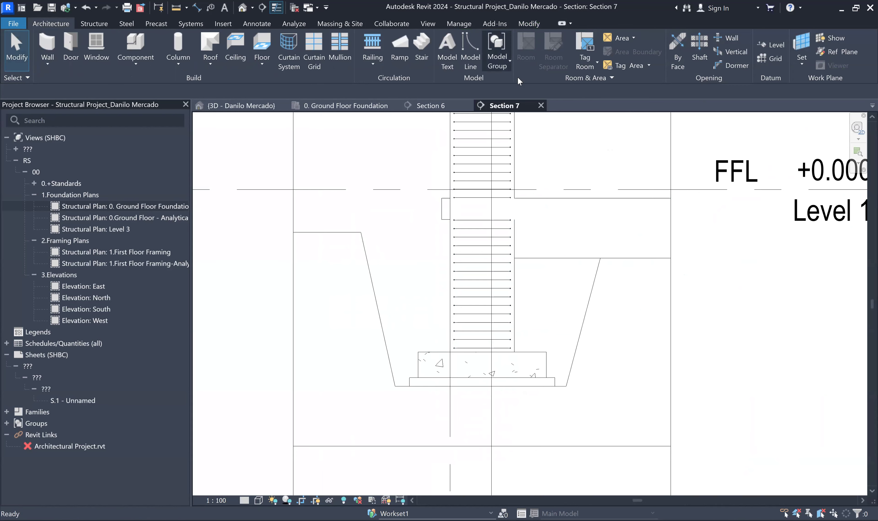
pyautogui.click(517, 284)
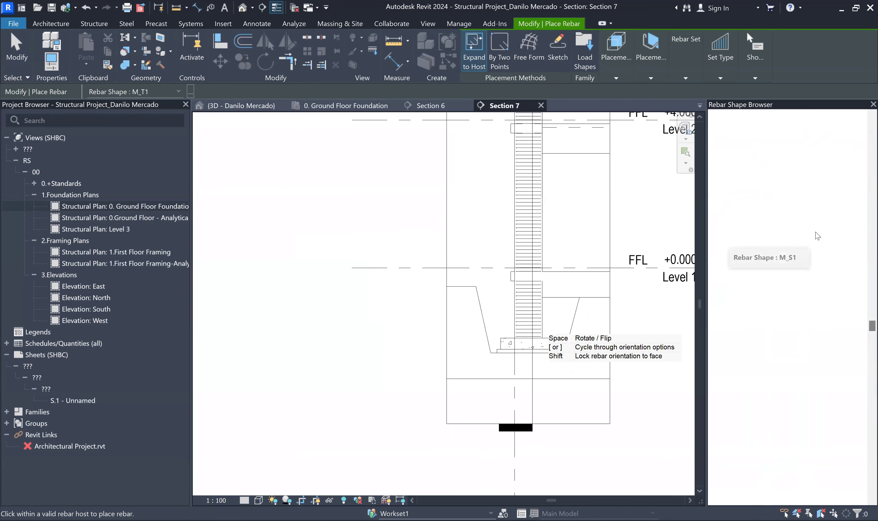
pyautogui.scroll(5, 817, 236)
pyautogui.scroll(10, 817, 235)
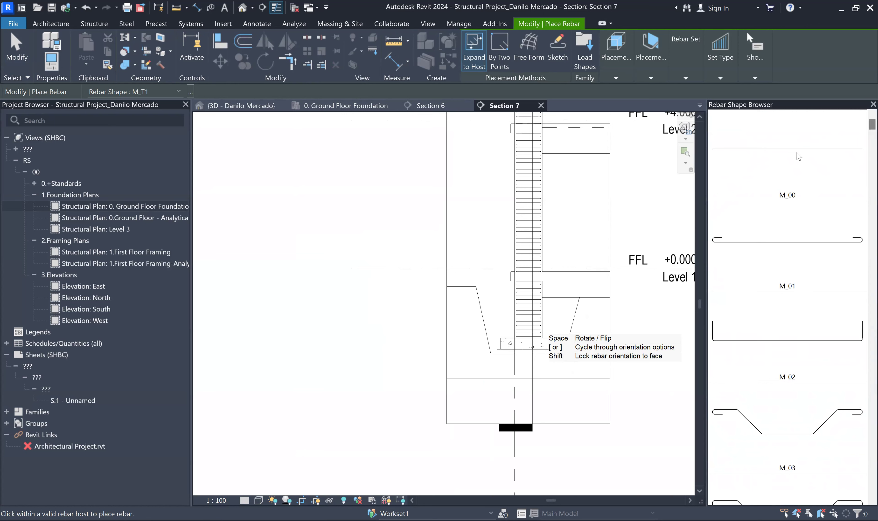
pyautogui.click(799, 156)
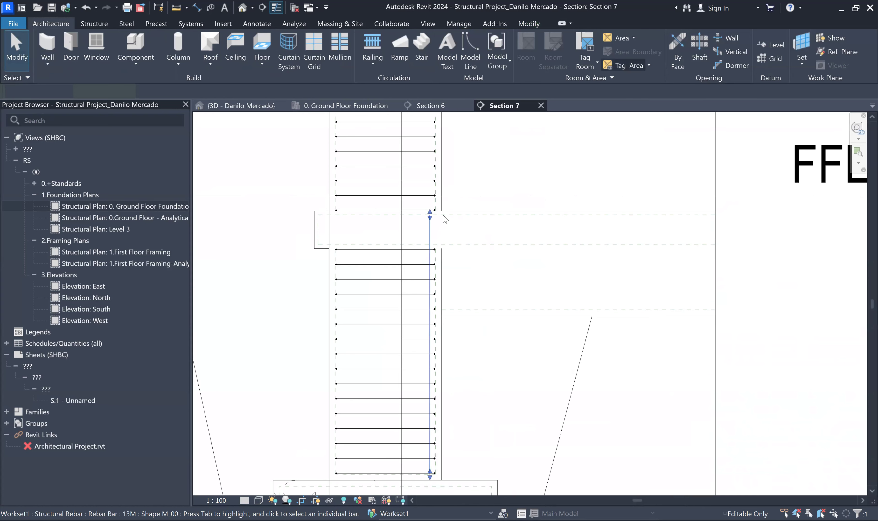
# Step: Stretch the upper end of the new vertical bar up through the column until it extends above Level 3
pyautogui.click(424, 236)
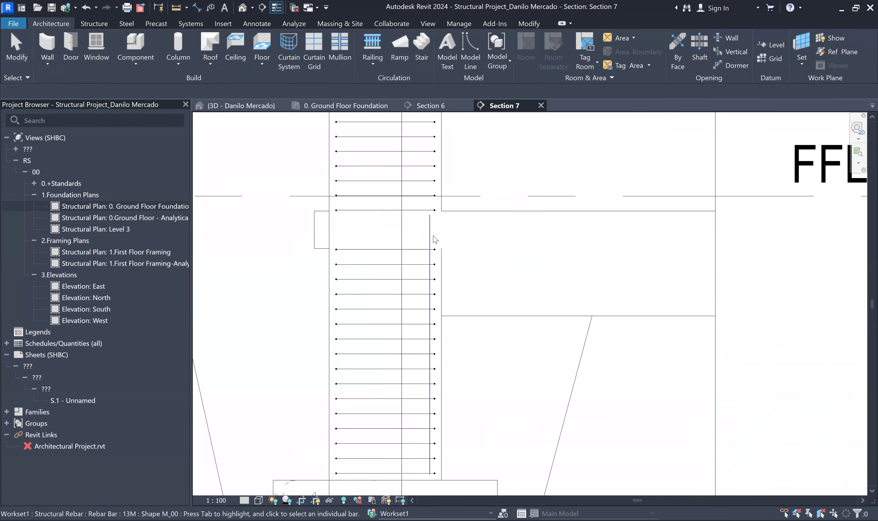
pyautogui.click(436, 229)
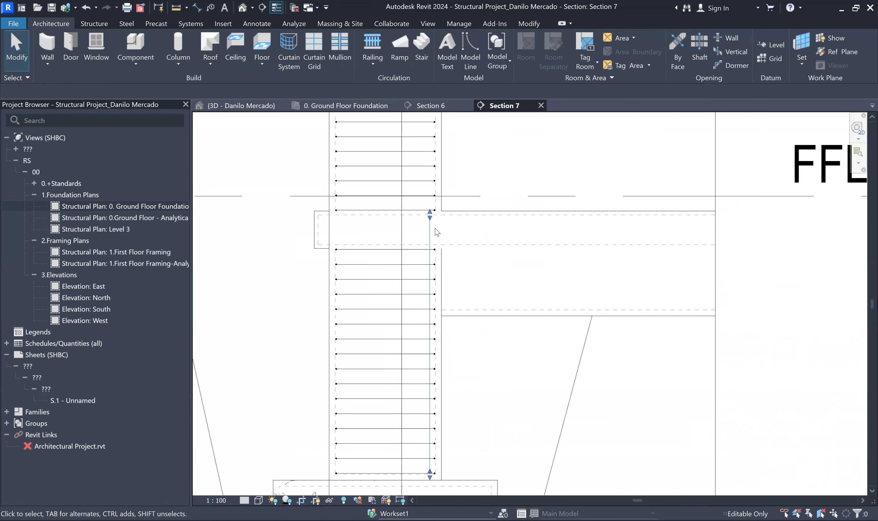
pyautogui.click(433, 145)
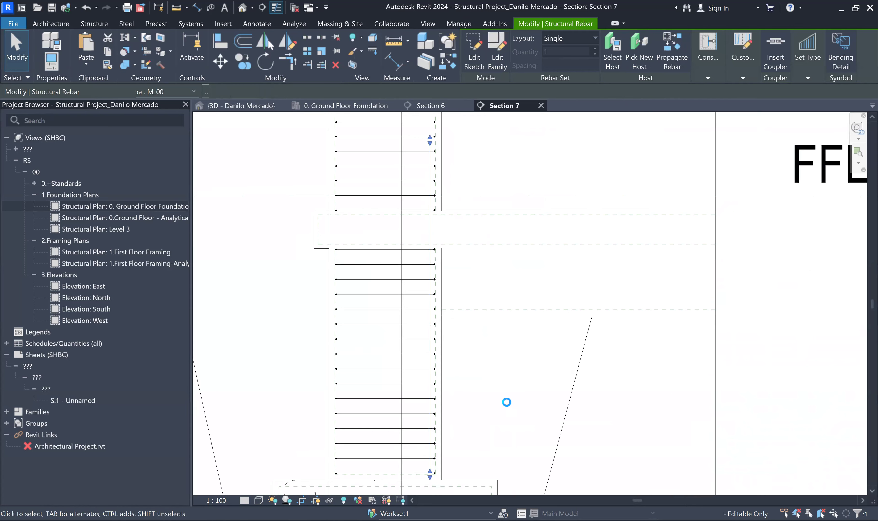
pyautogui.moveTo(469, 166); pyautogui.dragTo(506, 402, button='middle')
pyautogui.scroll(-3, 507, 405)
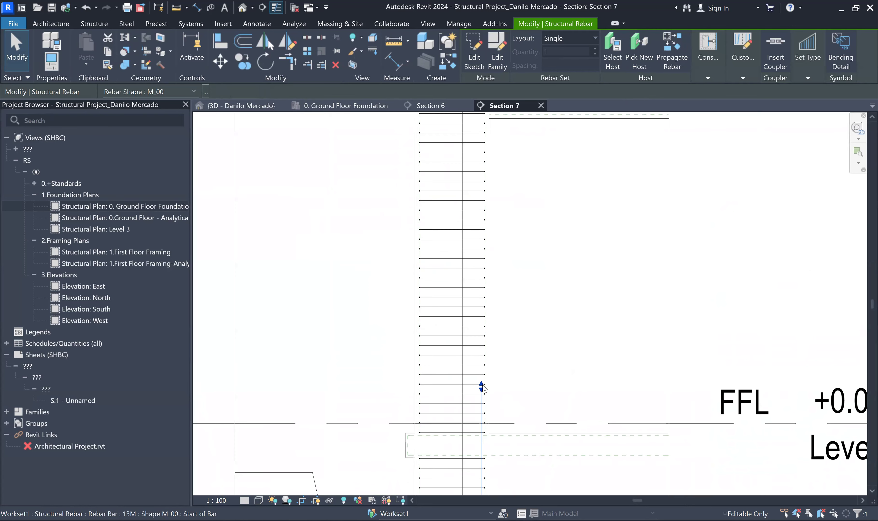
pyautogui.moveTo(481, 157); pyautogui.dragTo(481, 153)
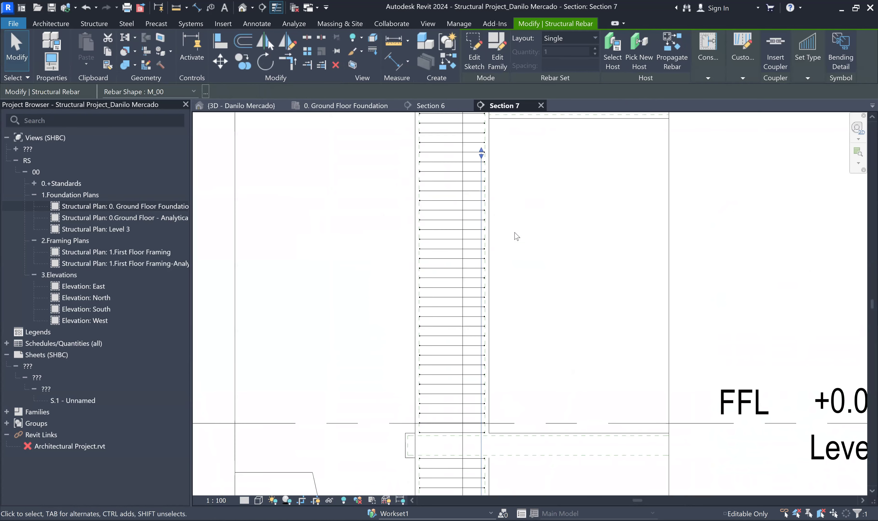
pyautogui.moveTo(514, 196); pyautogui.dragTo(485, 445, button='middle')
pyautogui.scroll(-1, 486, 445)
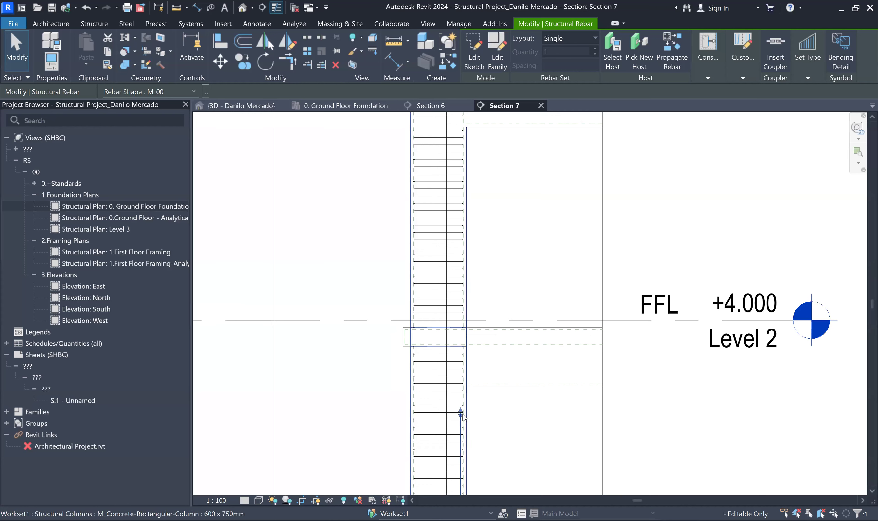
pyautogui.moveTo(473, 137); pyautogui.dragTo(473, 136)
pyautogui.moveTo(483, 179); pyautogui.dragTo(474, 363, button='middle')
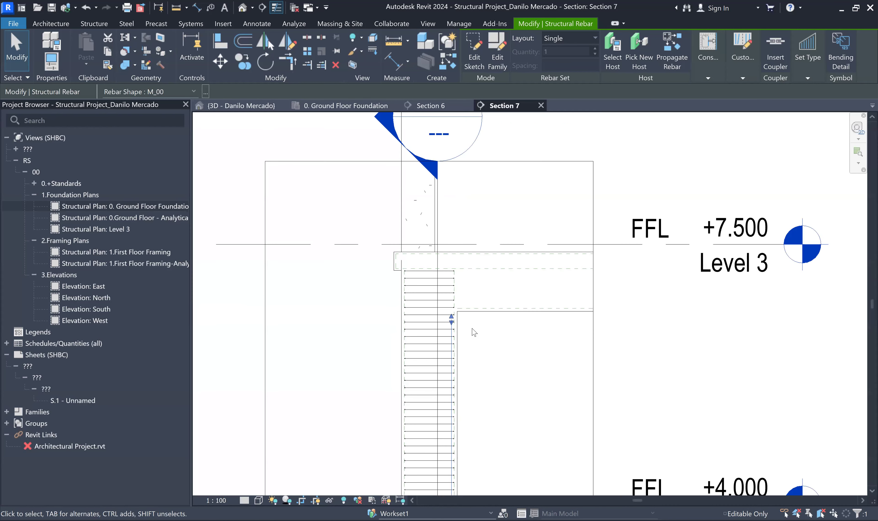
pyautogui.moveTo(451, 320); pyautogui.dragTo(451, 219)
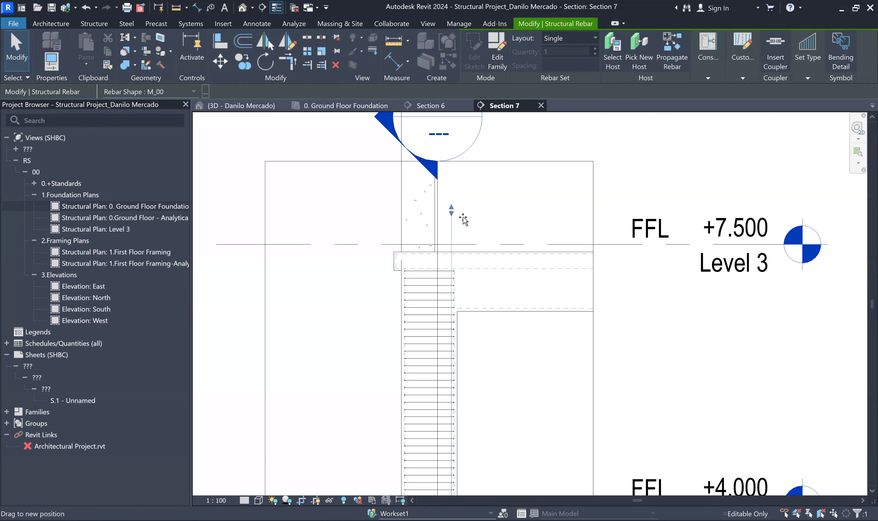
# Step: In the 3D view, stretch the lower end of the vertical bar down past the lowest tie at the column base
pyautogui.click(242, 105)
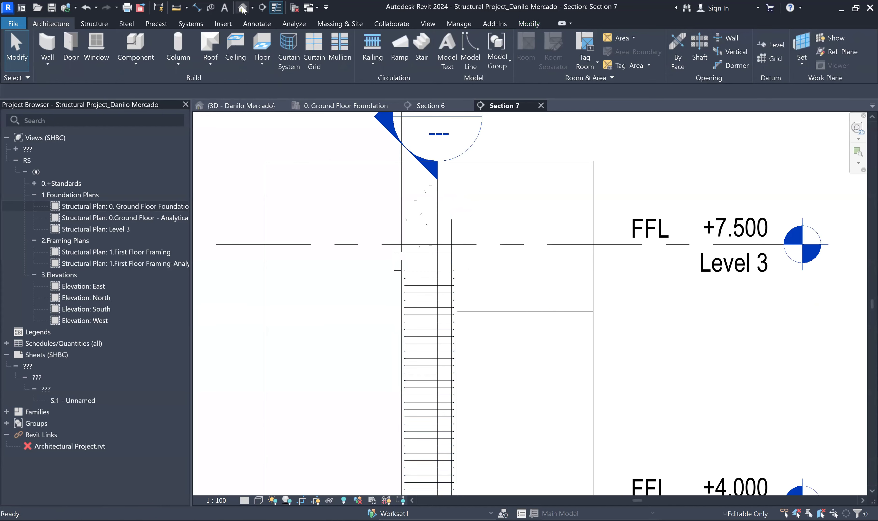
pyautogui.scroll(-5, 409, 353)
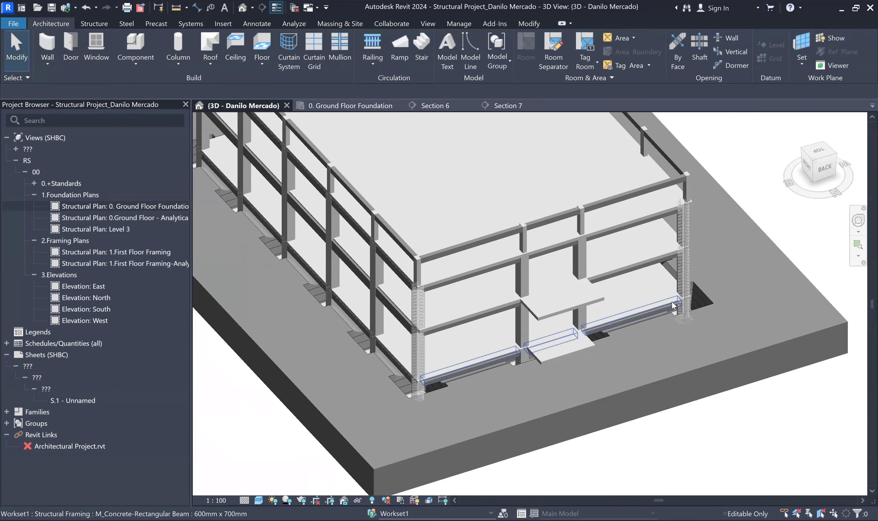
pyautogui.scroll(5, 443, 394)
pyautogui.scroll(6, 443, 395)
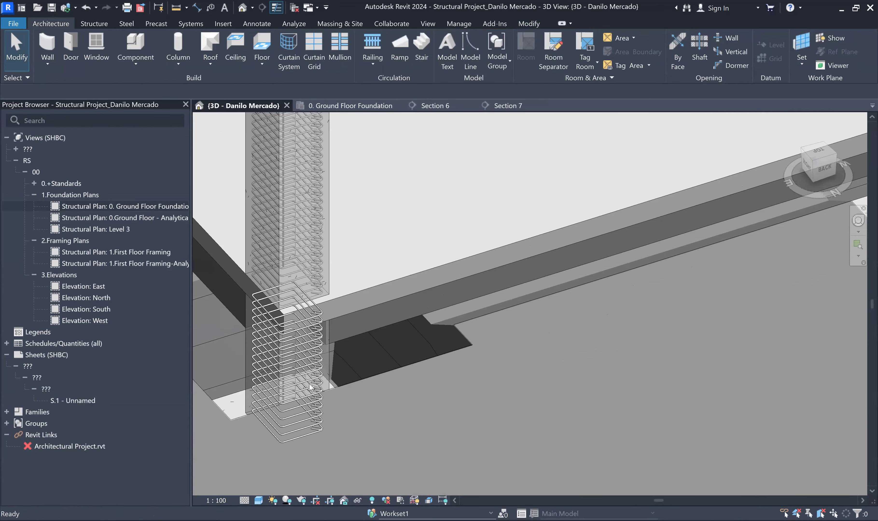
pyautogui.scroll(3, 284, 416)
pyautogui.scroll(3, 288, 334)
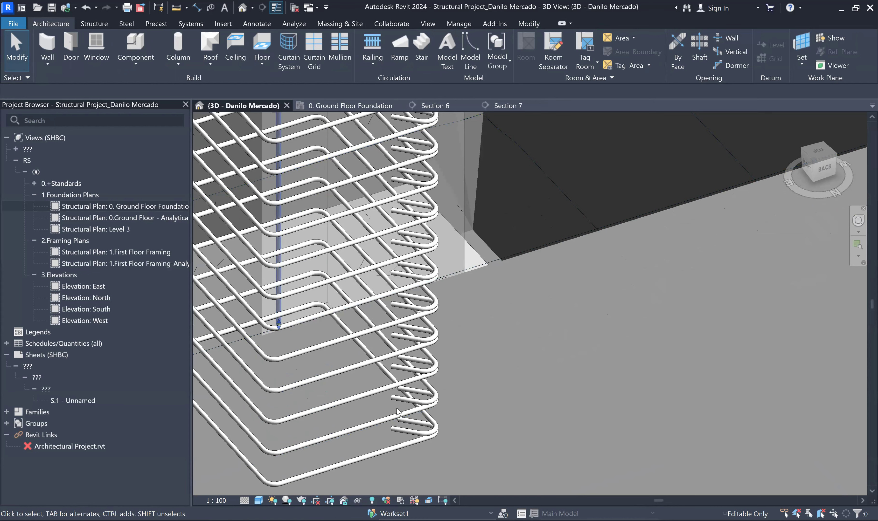
pyautogui.click(401, 303)
pyautogui.moveTo(401, 303); pyautogui.dragTo(516, 260, button='middle')
pyautogui.scroll(-2, 516, 260)
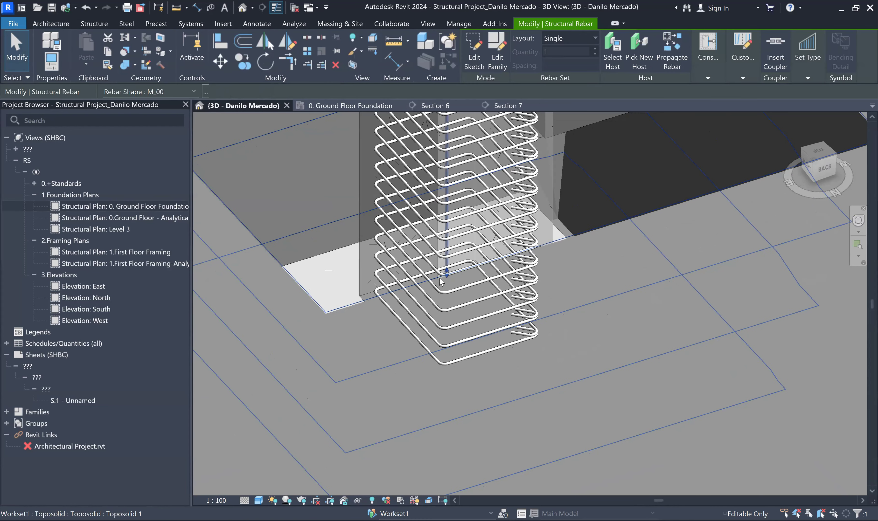
pyautogui.moveTo(446, 275); pyautogui.dragTo(383, 408)
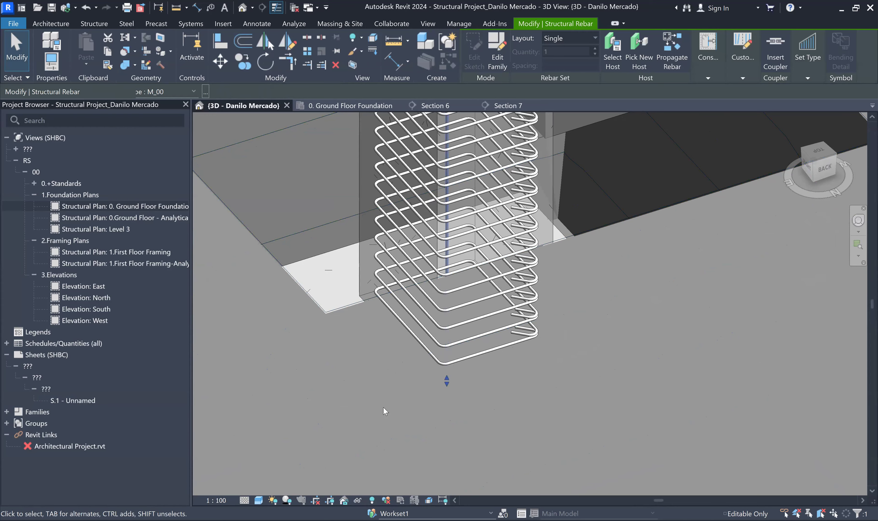
# Step: Check the upper part of the corner column's reinforcement around Level 3 in the 3D view
pyautogui.scroll(-4, 383, 407)
pyautogui.click(393, 403)
pyautogui.moveTo(417, 294); pyautogui.dragTo(420, 458, button='middle')
pyautogui.scroll(2, 408, 175)
pyautogui.scroll(3, 408, 185)
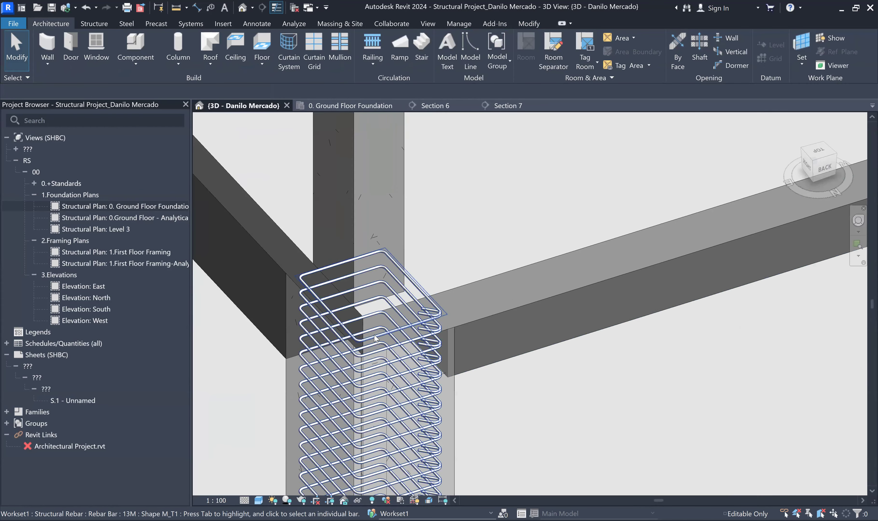
pyautogui.scroll(-5, 368, 366)
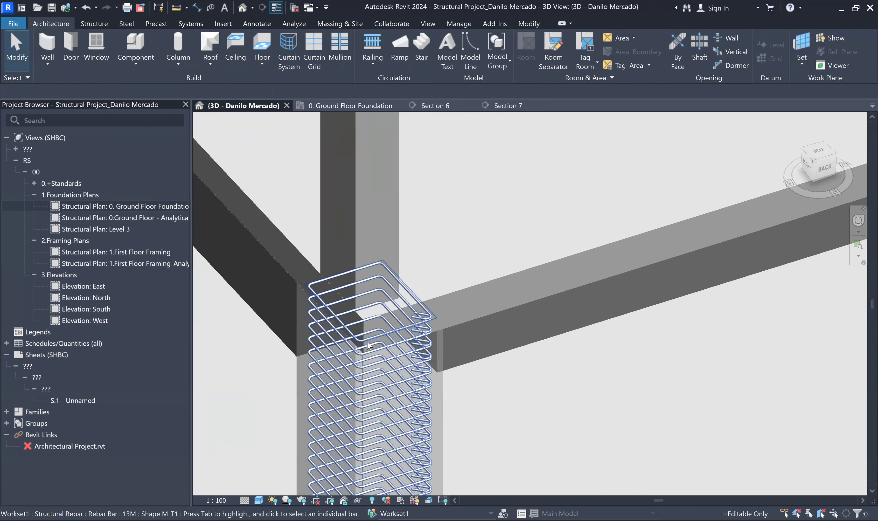
pyautogui.moveTo(433, 357); pyautogui.dragTo(452, 288, button='middle')
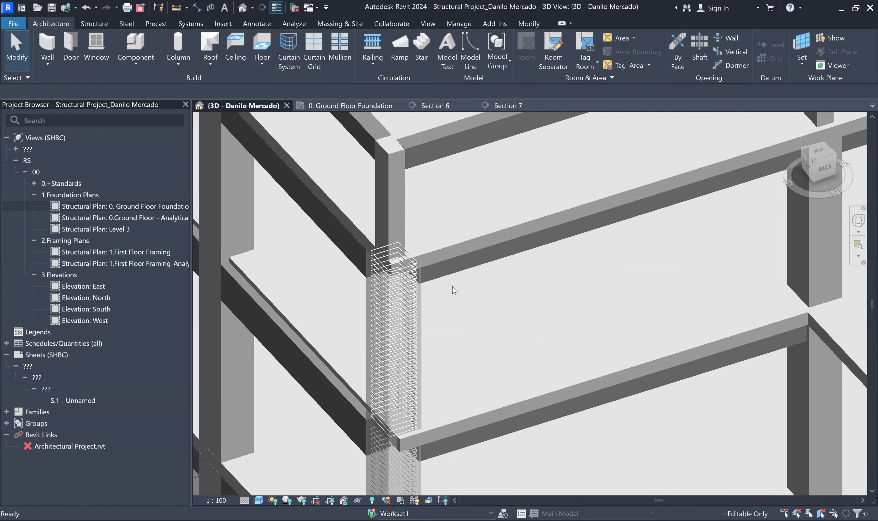
# Step: In the 0. Ground Floor Foundation plan, move the vertical bar into the tie's lower-left corner, about 65 mm from both column faces
pyautogui.doubleClick(154, 206)
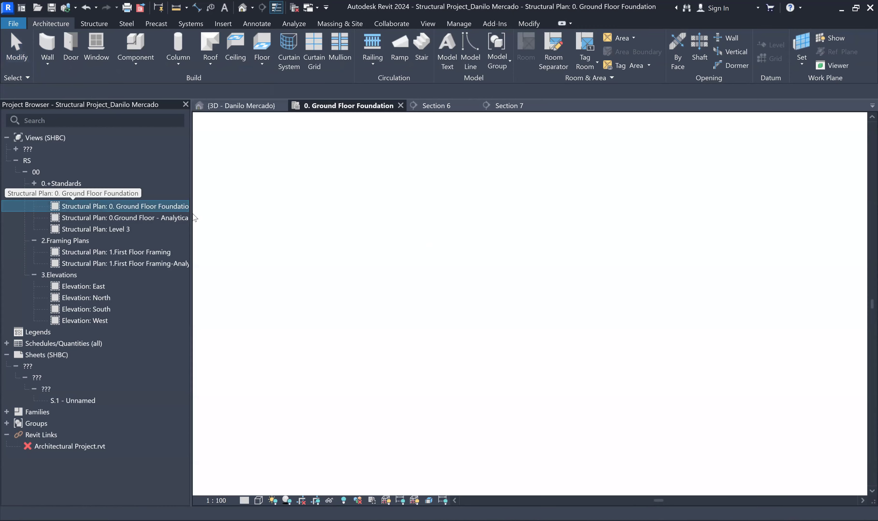
pyautogui.scroll(8, 581, 257)
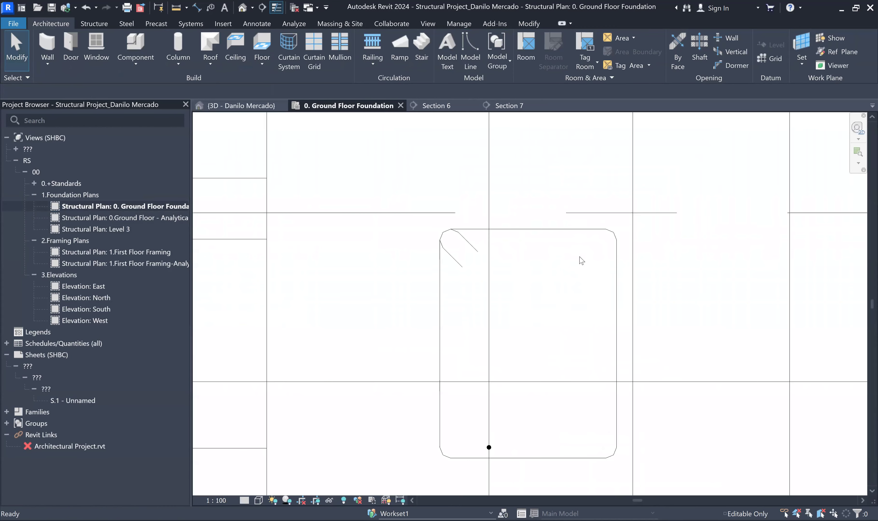
pyautogui.scroll(5, 513, 294)
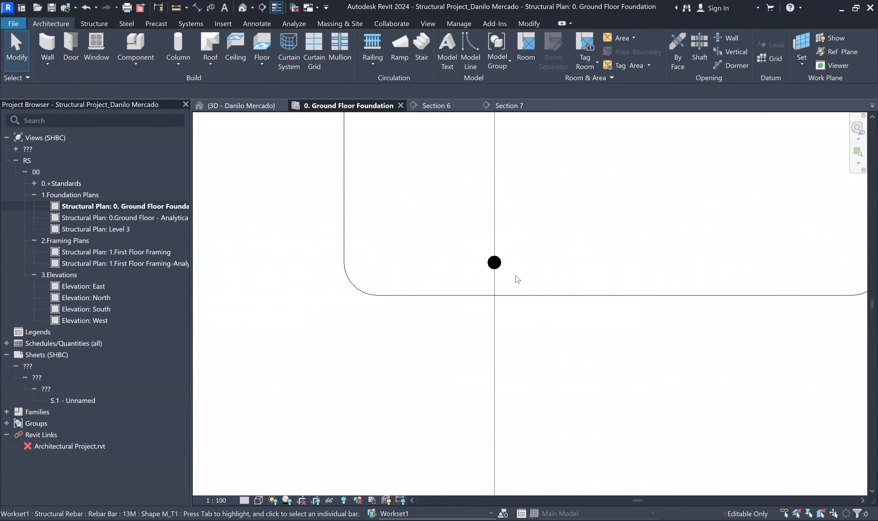
pyautogui.click(499, 263)
pyautogui.moveTo(495, 263); pyautogui.dragTo(362, 276)
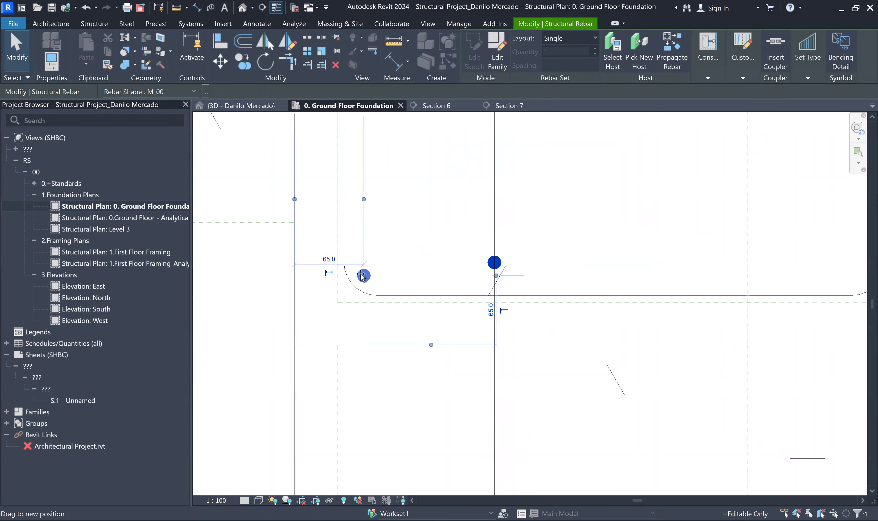
pyautogui.moveTo(388, 309); pyautogui.dragTo(390, 312)
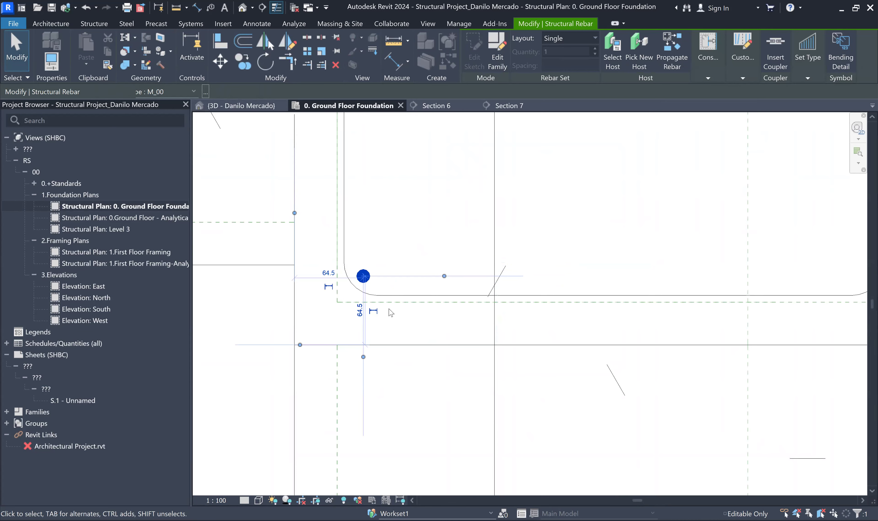
pyautogui.scroll(-3, 386, 304)
pyautogui.press('Escape')
pyautogui.scroll(-3, 392, 305)
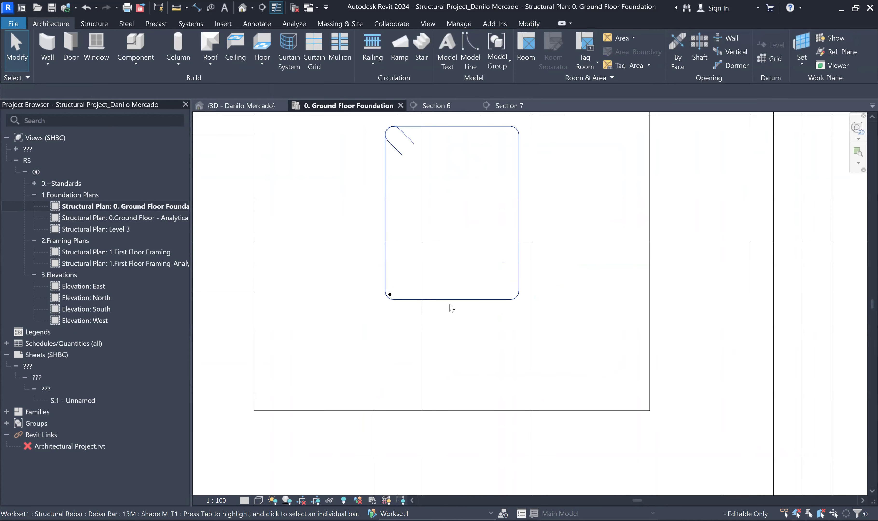
# Step: Set the ground floor foundation plan's detail level to Medium
pyautogui.scroll(3, 392, 296)
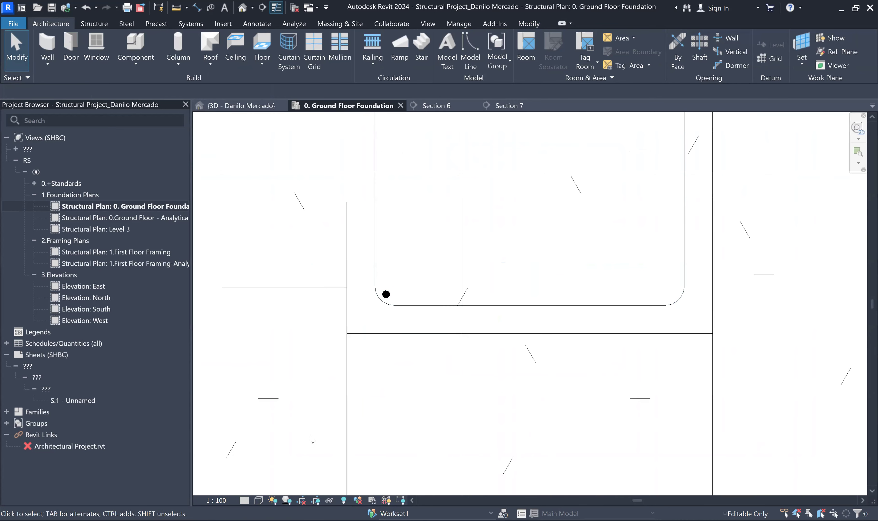
pyautogui.click(244, 501)
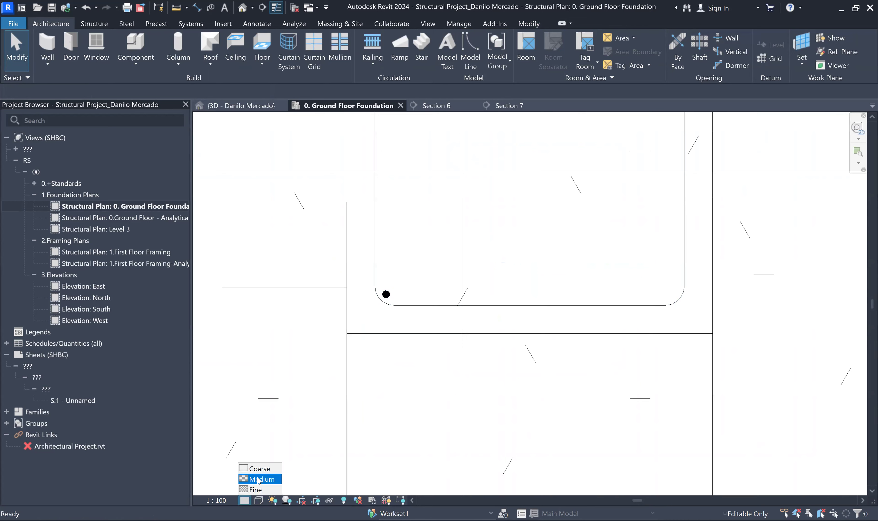
pyautogui.scroll(-2, 434, 400)
pyautogui.moveTo(434, 400); pyautogui.dragTo(414, 476, button='middle')
pyautogui.scroll(-3, 441, 392)
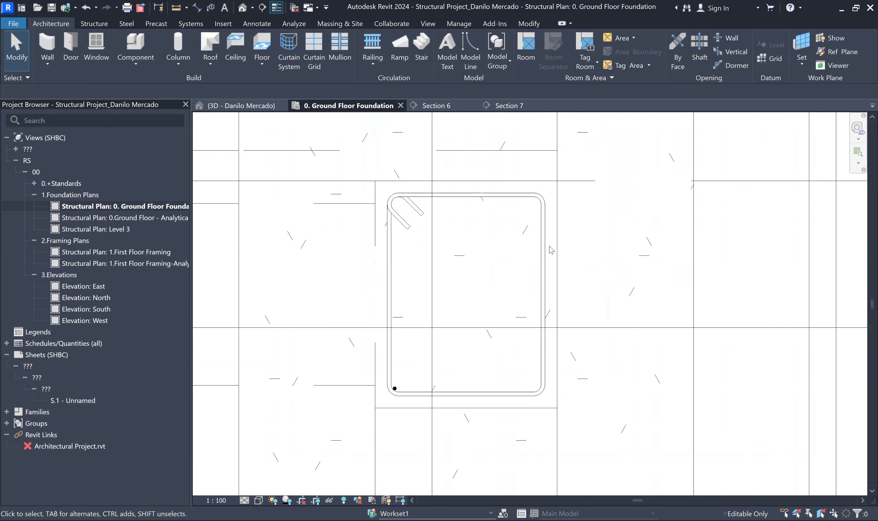
# Step: Examine how the vertical bar sits in the tie's lower-left corner at the corner column
pyautogui.scroll(2, 422, 406)
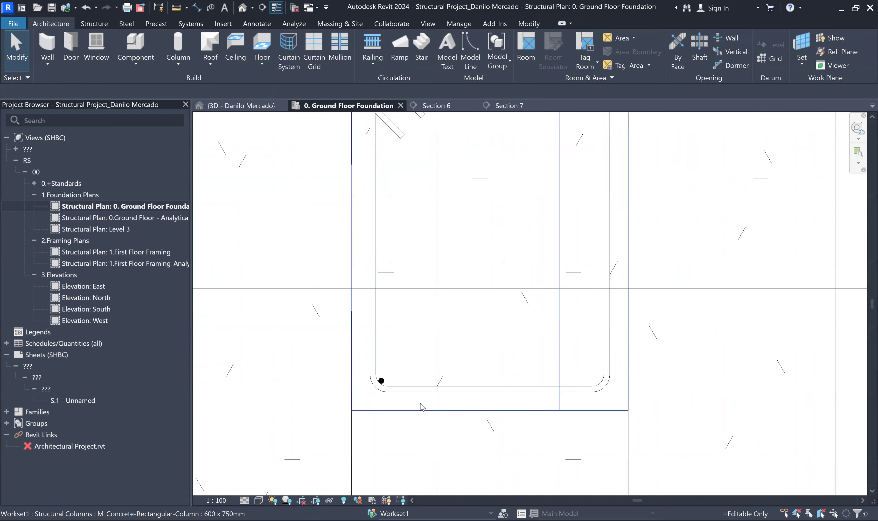
pyautogui.scroll(-4, 491, 304)
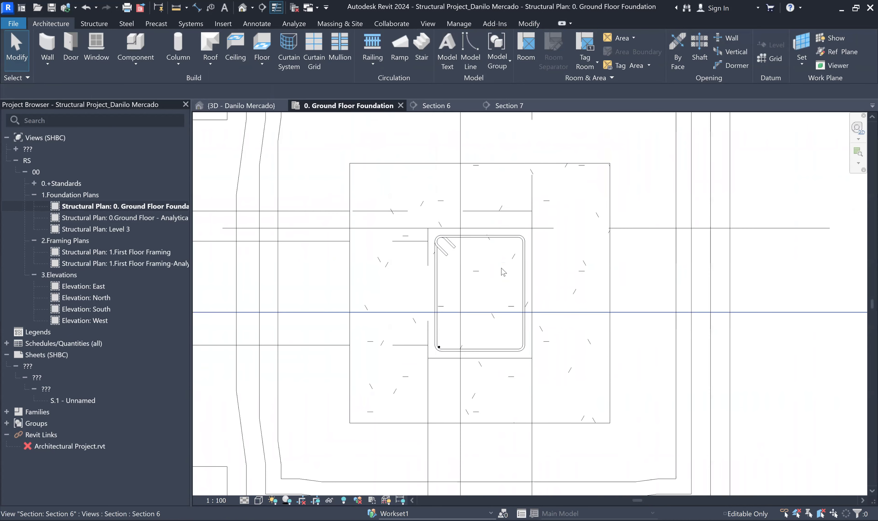
pyautogui.scroll(2, 493, 274)
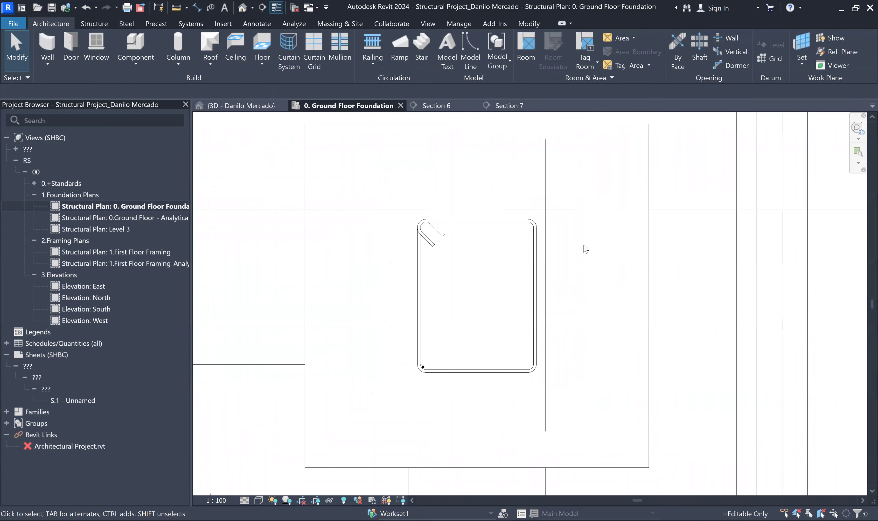
pyautogui.scroll(3, 552, 276)
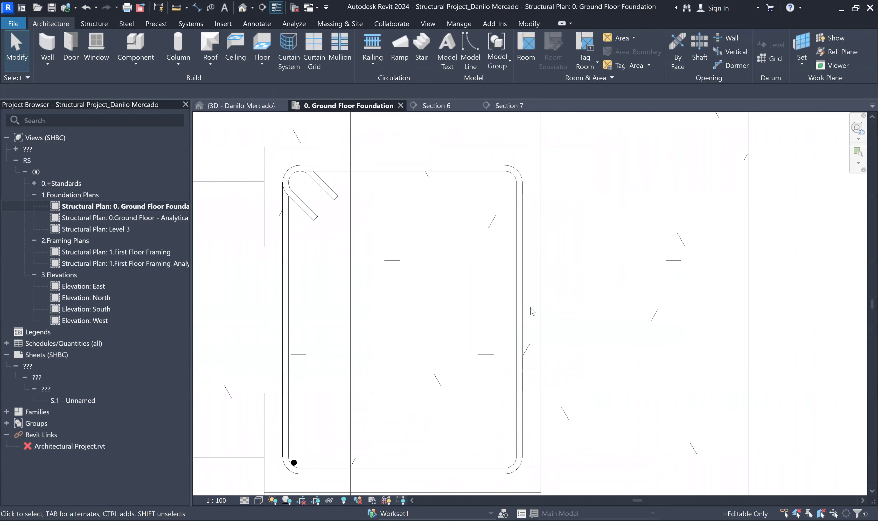
pyautogui.scroll(-2, 531, 312)
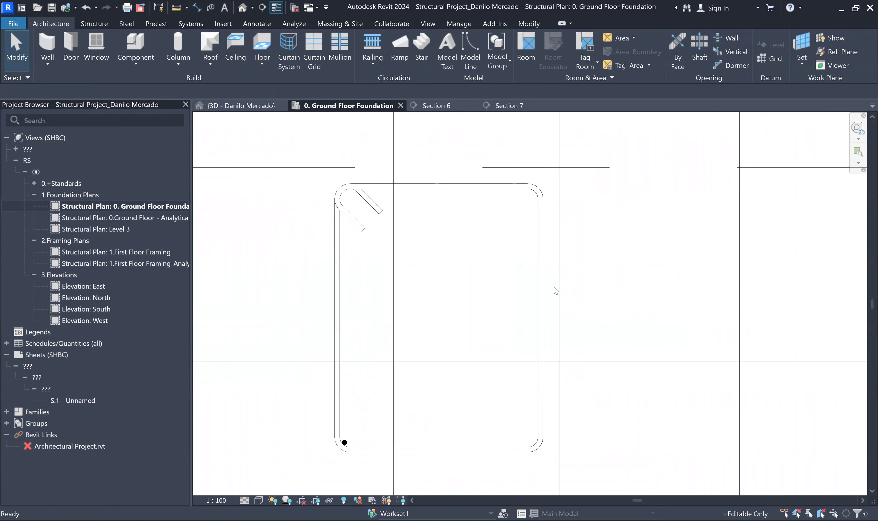
pyautogui.moveTo(358, 269); pyautogui.dragTo(384, 233, button='middle')
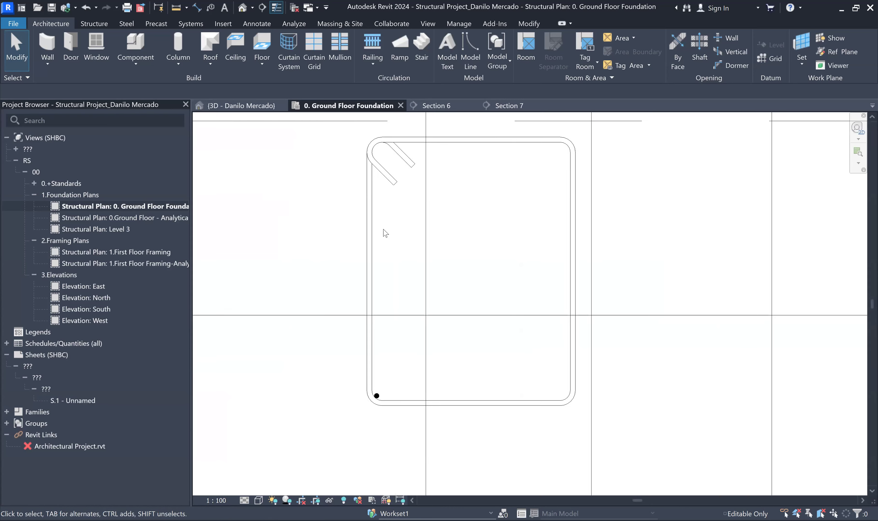
pyautogui.scroll(1, 367, 313)
pyautogui.moveTo(367, 313); pyautogui.dragTo(383, 269, button='middle')
pyautogui.scroll(1, 392, 356)
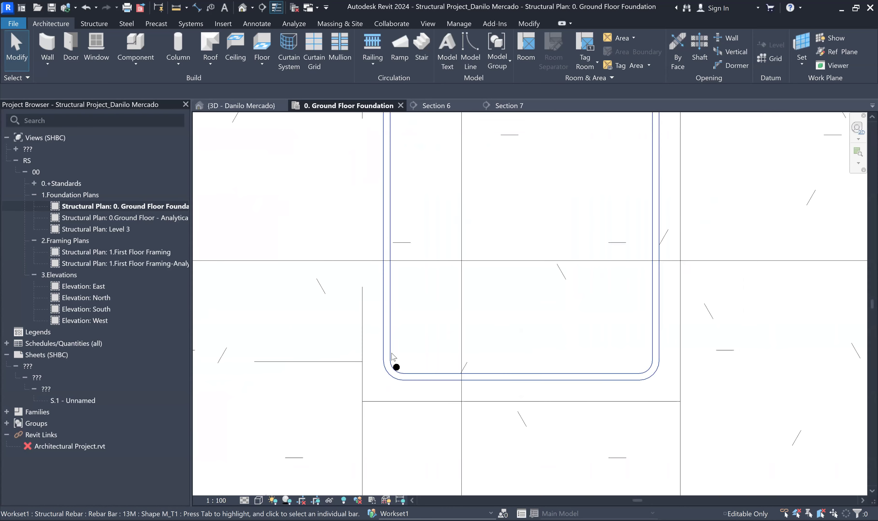
pyautogui.scroll(1, 385, 379)
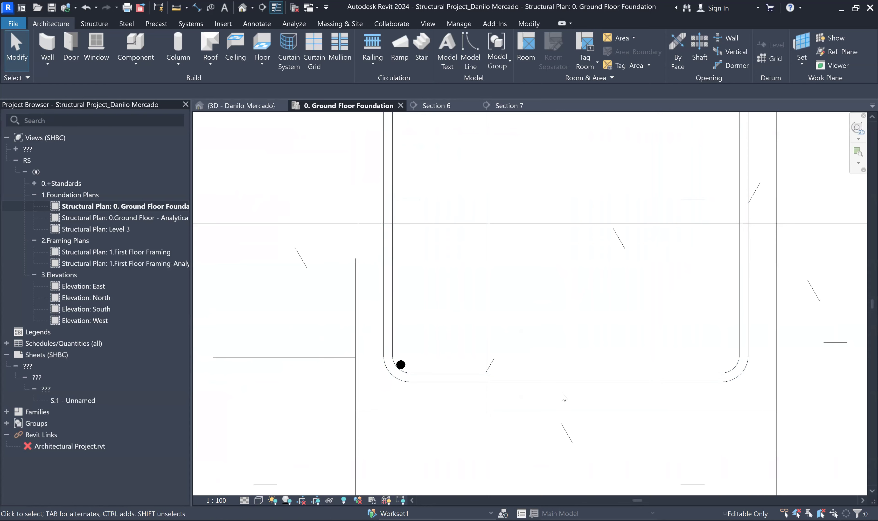
pyautogui.scroll(1, 396, 392)
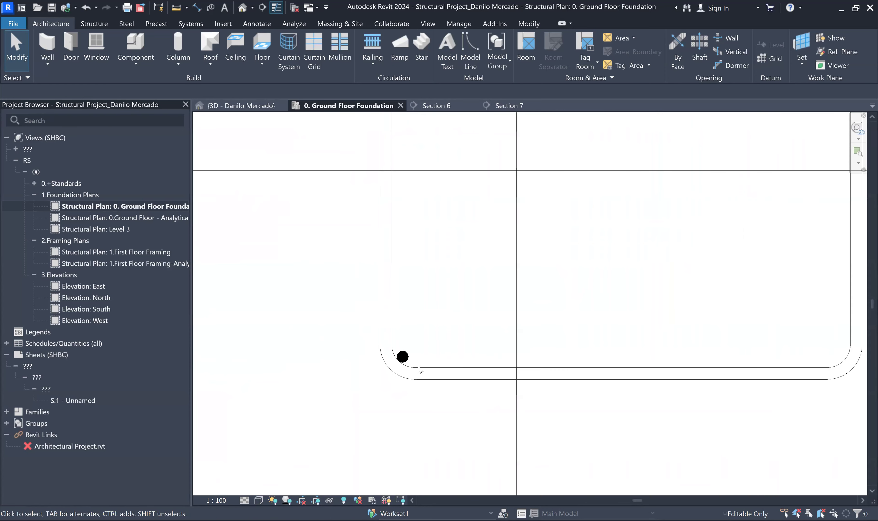
pyautogui.scroll(-2, 410, 353)
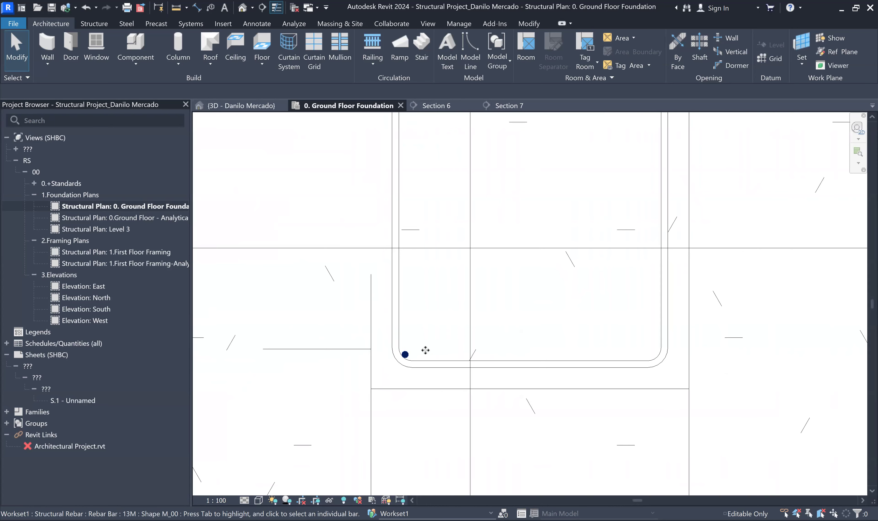
pyautogui.scroll(1, 425, 351)
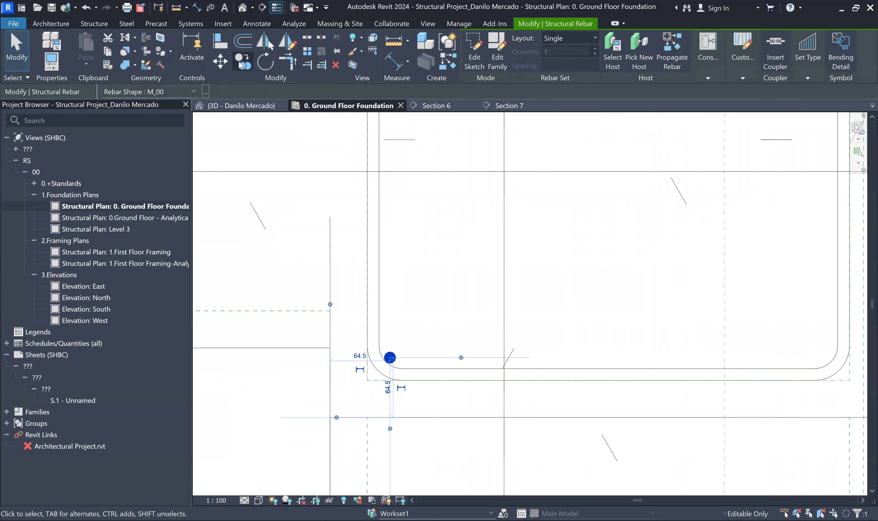
pyautogui.press('c')
pyautogui.press('o')
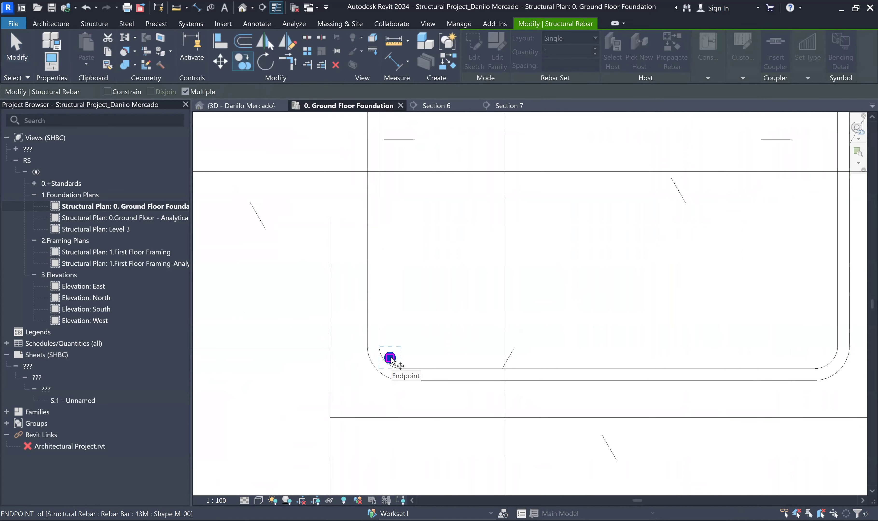
pyautogui.scroll(-2, 413, 330)
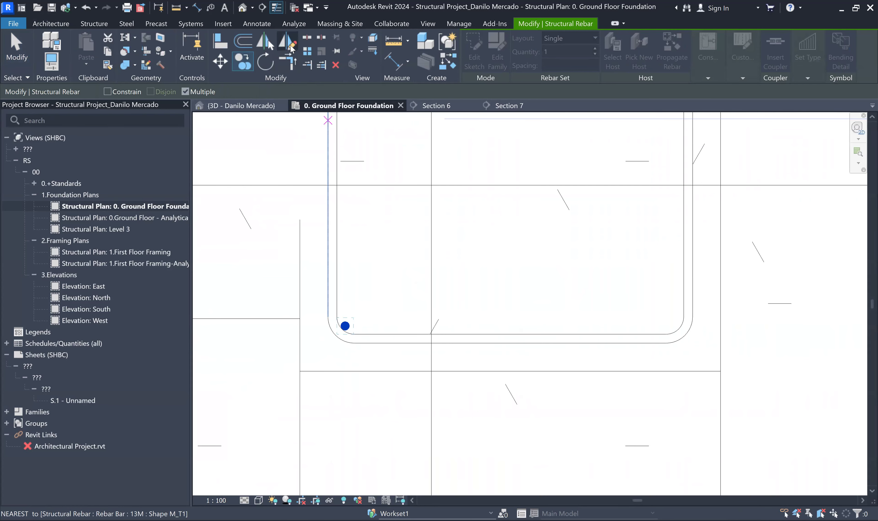
# Step: Mirror a copy of the vertical bar about the column's vertical centreline into the tie's lower-right corner
pyautogui.click(291, 46)
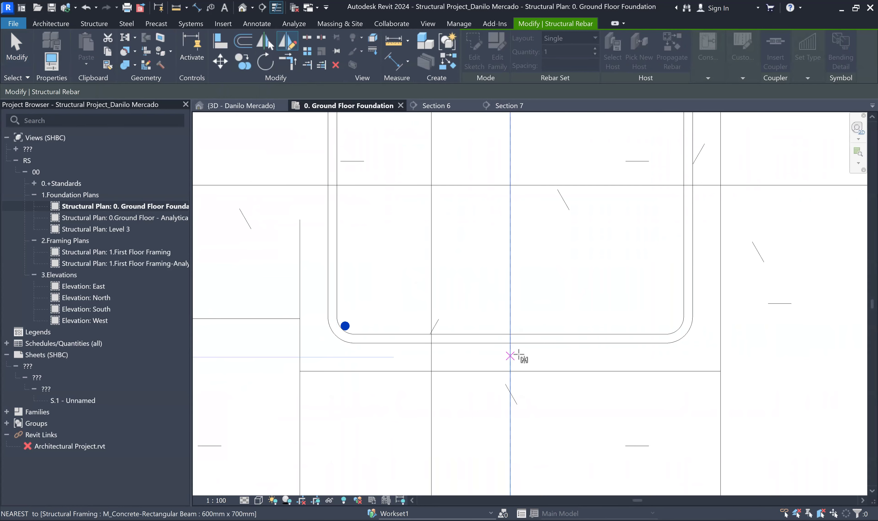
pyautogui.click(509, 334)
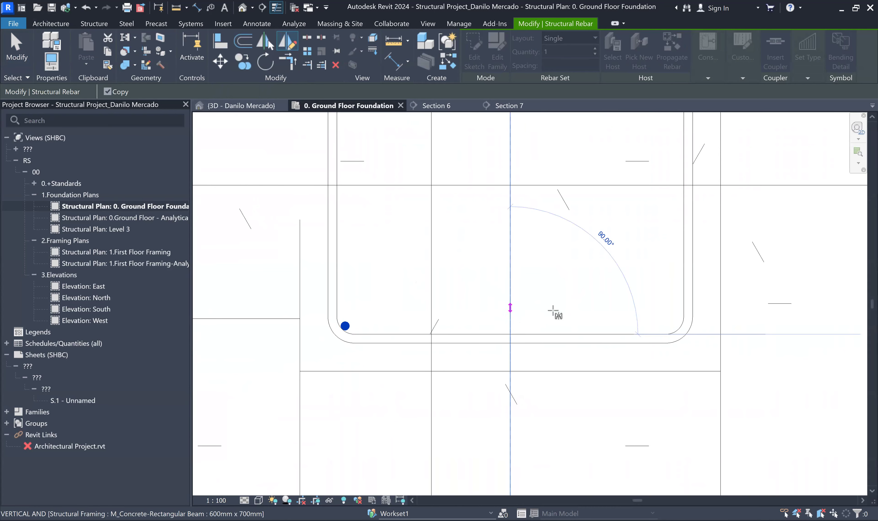
pyautogui.click(574, 268)
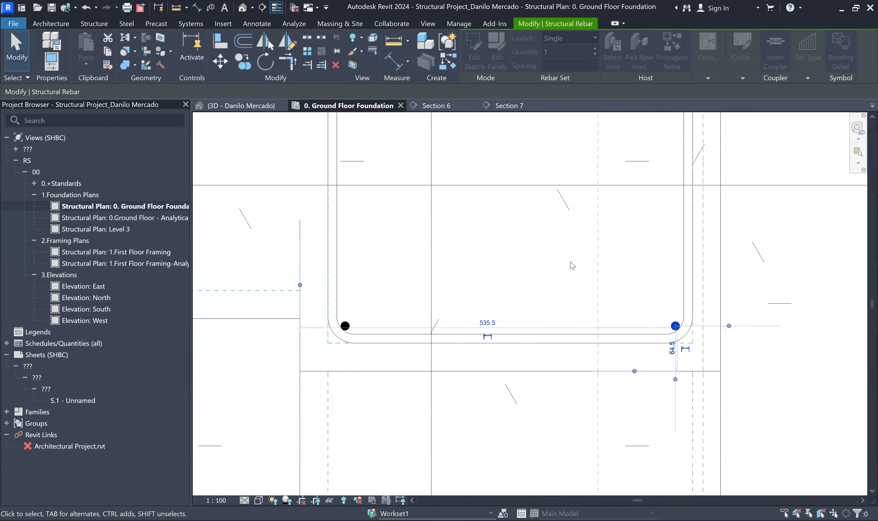
pyautogui.click(495, 358)
pyautogui.scroll(-2, 495, 358)
pyautogui.moveTo(504, 336); pyautogui.dragTo(490, 409, button='middle')
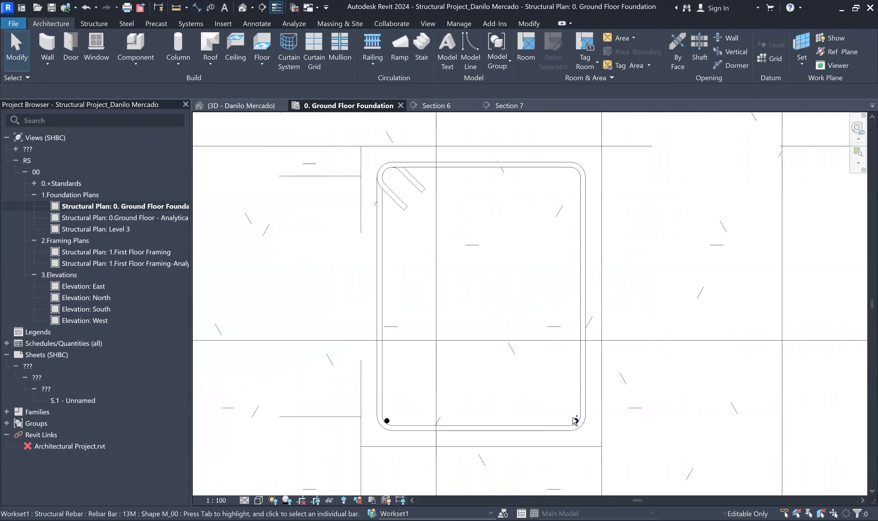
# Step: Delete the mirrored bar from the tie's lower-right corner
pyautogui.click(505, 406)
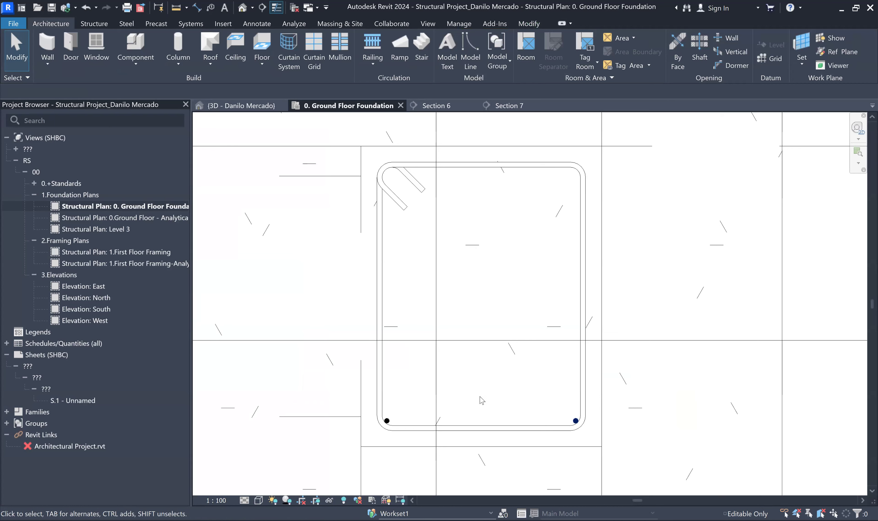
pyautogui.click(407, 394)
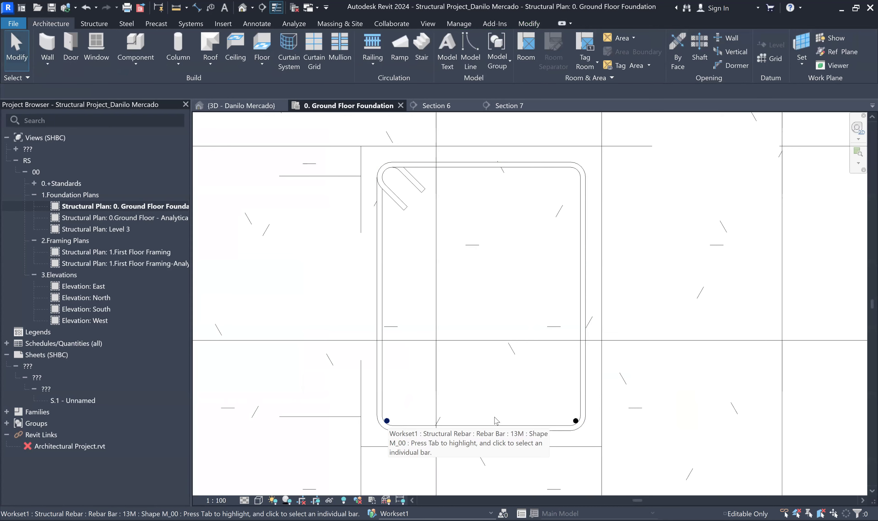
pyautogui.click(572, 417)
pyautogui.press('Delete')
# Step: Move the Section 6 line down through the corner column until it lies just inside the lower face, below the tie
pyautogui.scroll(-5, 507, 350)
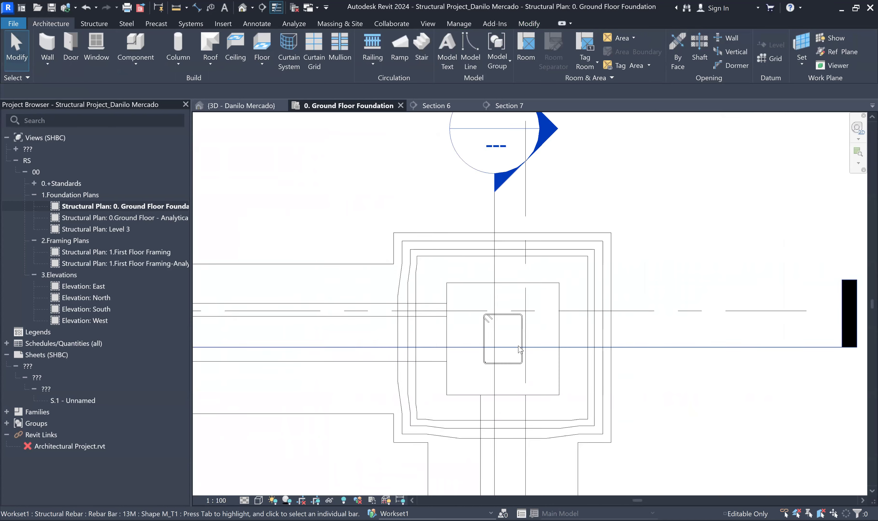
pyautogui.scroll(-3, 519, 349)
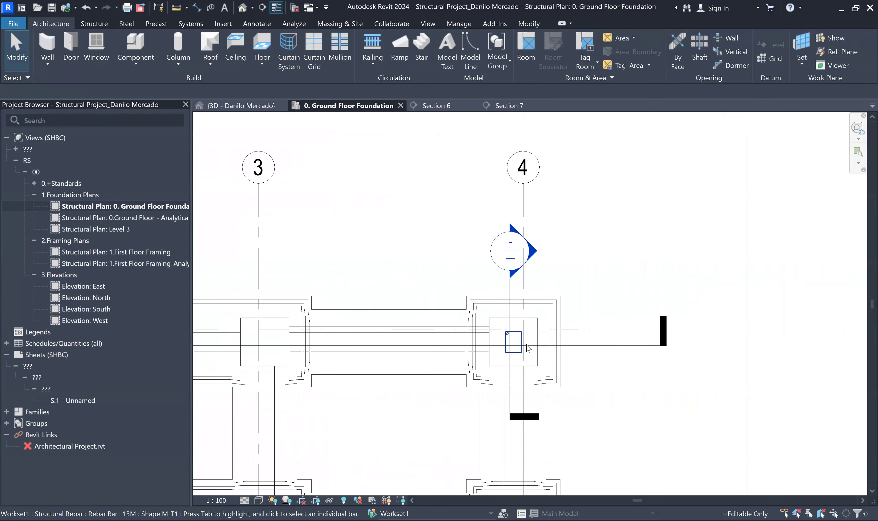
pyautogui.click(591, 346)
pyautogui.moveTo(594, 359); pyautogui.dragTo(598, 354)
pyautogui.scroll(4, 600, 356)
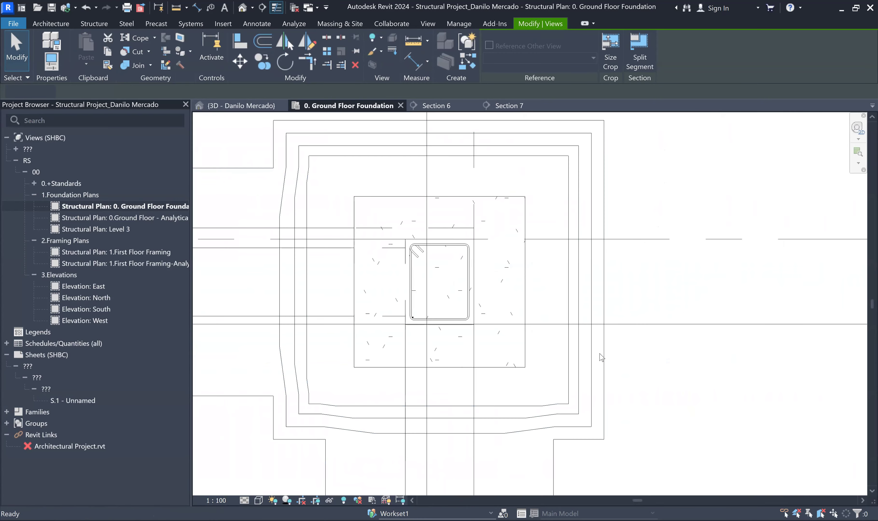
pyautogui.press('Escape')
pyautogui.scroll(2, 587, 337)
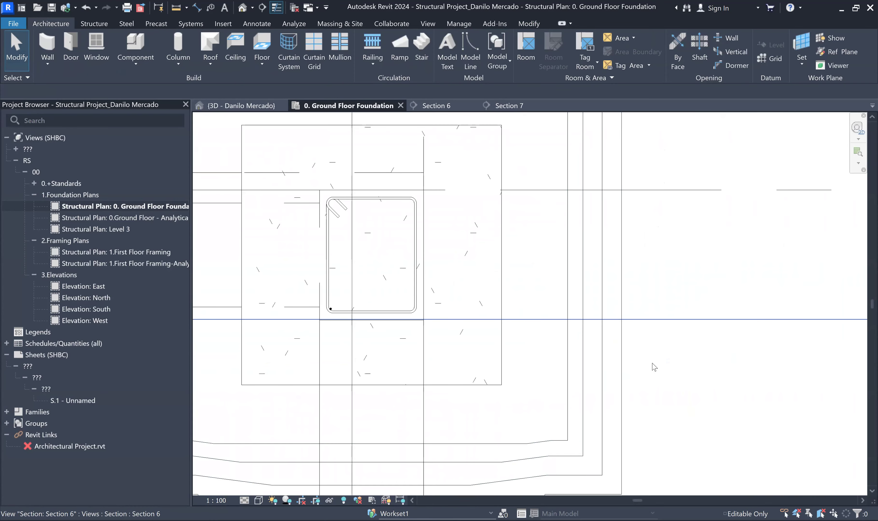
pyautogui.click(649, 370)
pyautogui.press('Up')
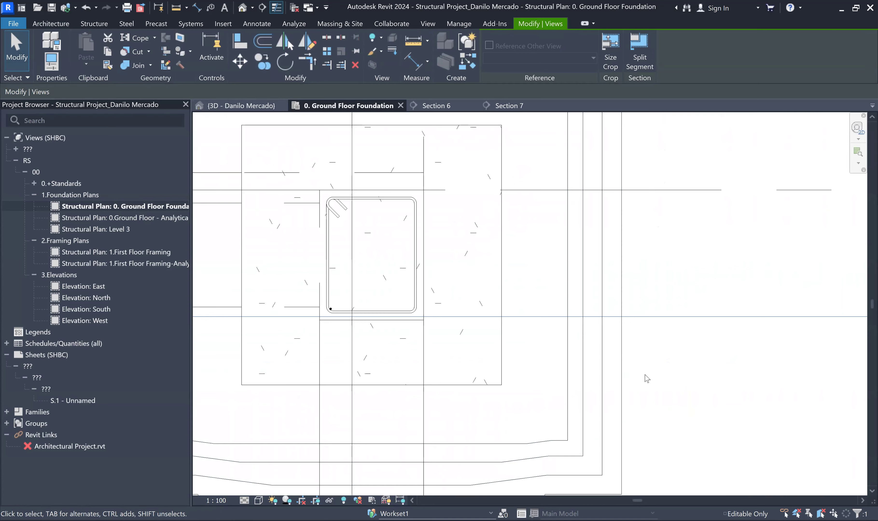
pyautogui.scroll(-7, 651, 382)
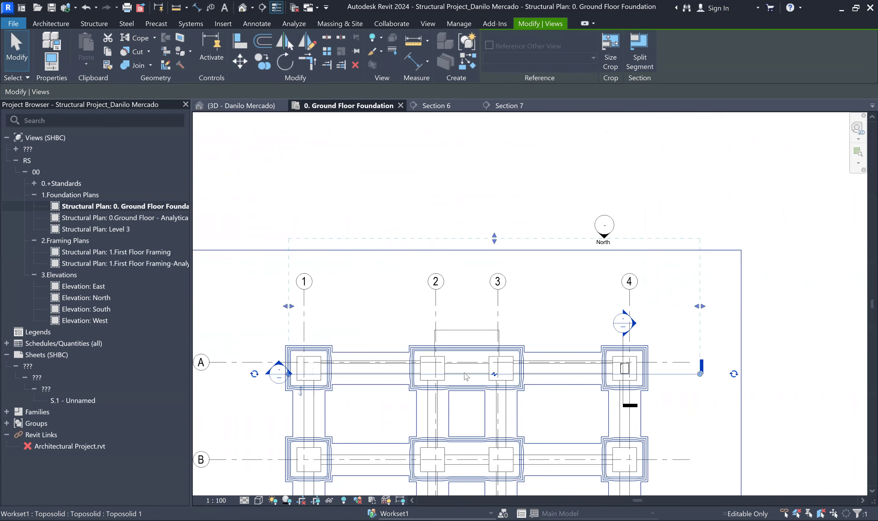
pyautogui.press('Escape')
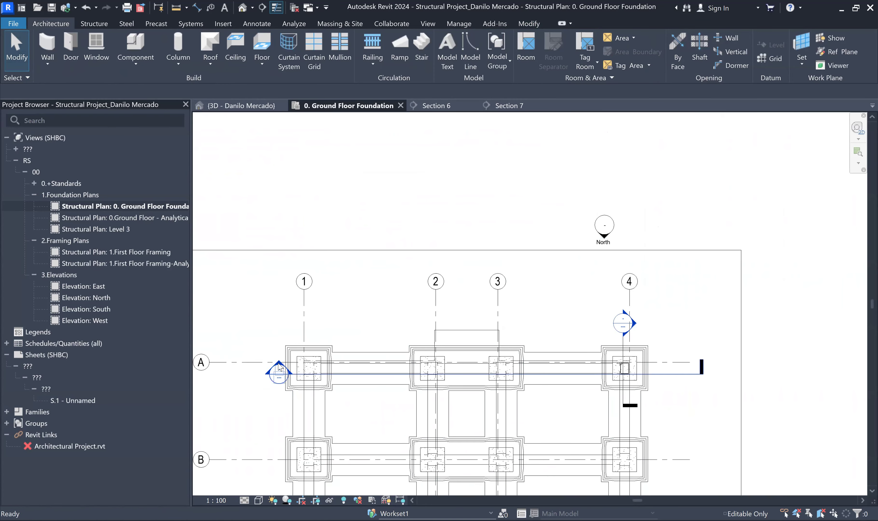
# Step: Open Section 6 at the corner column's footing and set its detail level to Medium
pyautogui.doubleClick(279, 371)
pyautogui.scroll(6, 485, 425)
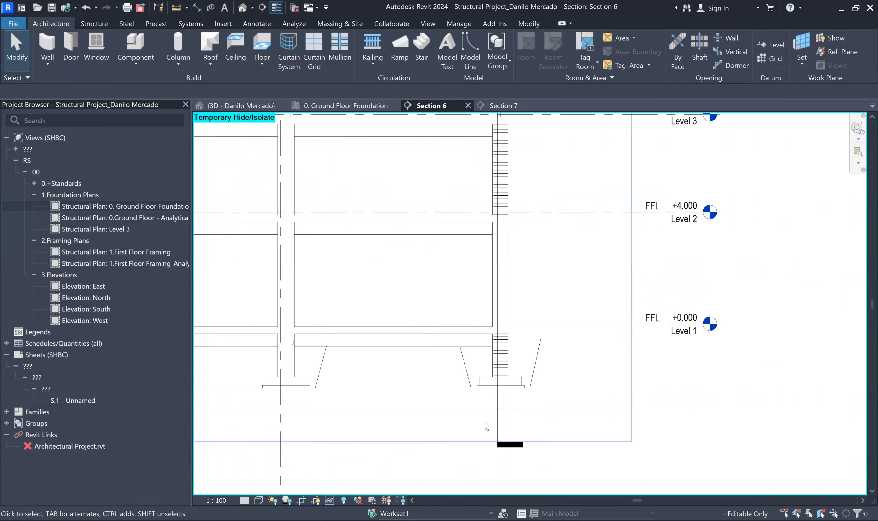
pyautogui.moveTo(513, 305); pyautogui.dragTo(522, 338, button='middle')
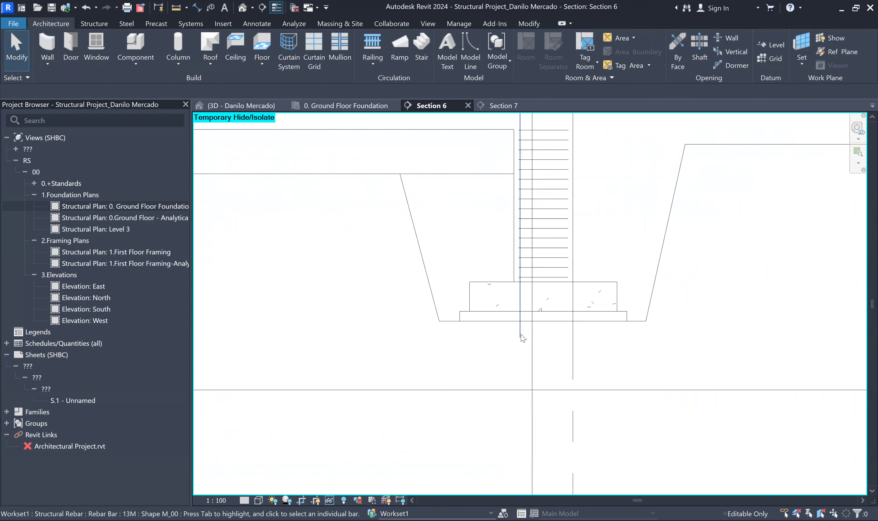
pyautogui.click(242, 500)
pyautogui.click(256, 479)
pyautogui.scroll(4, 548, 321)
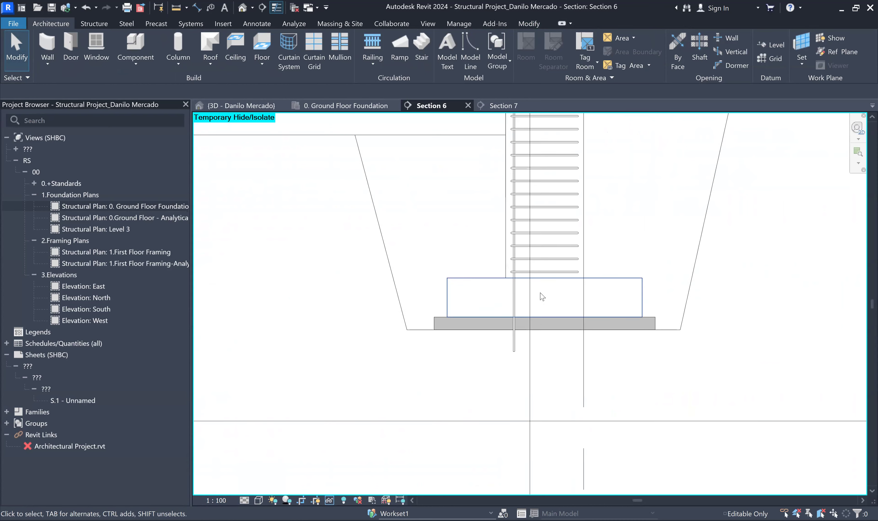
# Step: Start editing the vertical bar's sketch in the East elevation and locate the column base
pyautogui.click(501, 383)
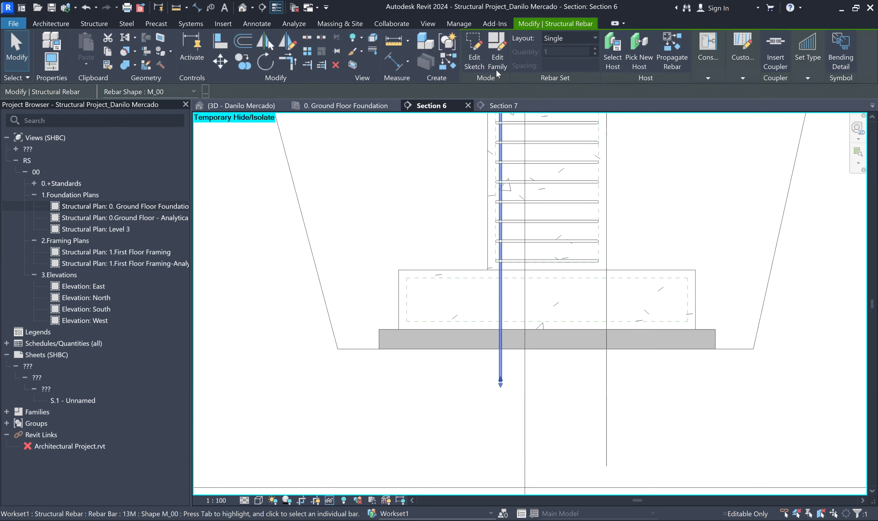
pyautogui.click(474, 58)
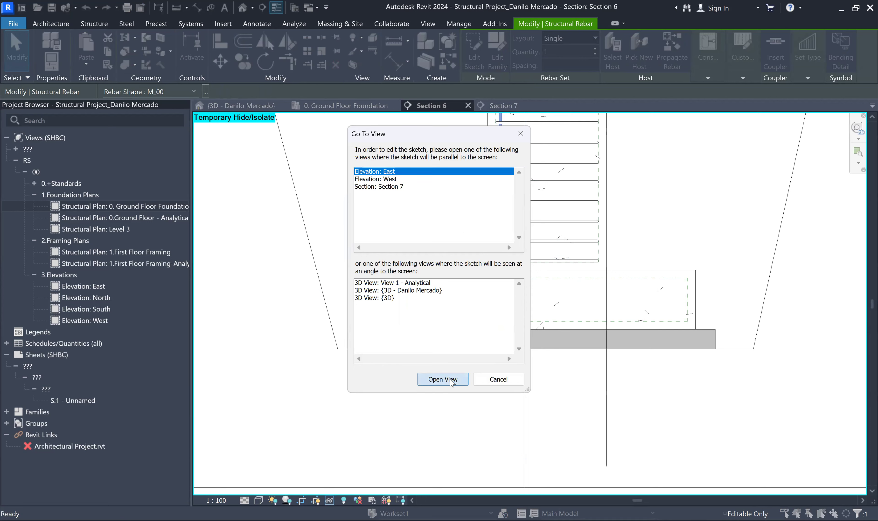
pyautogui.click(438, 380)
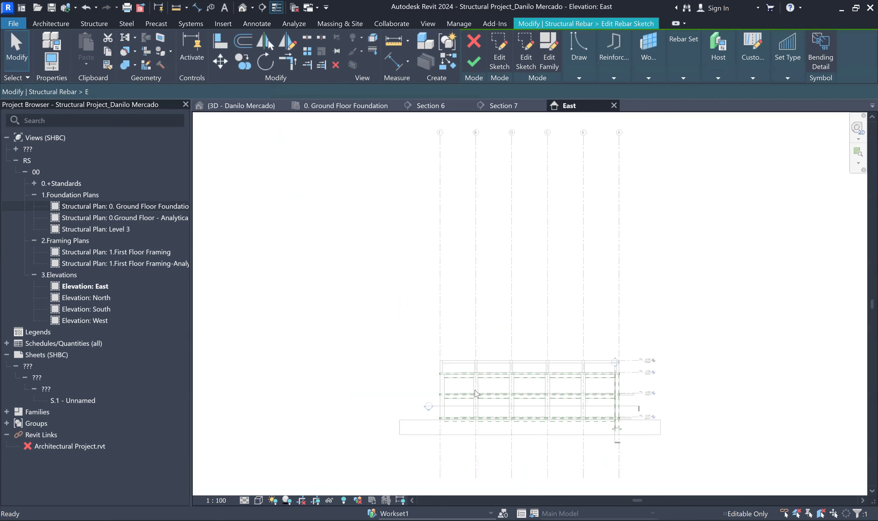
pyautogui.scroll(8, 624, 450)
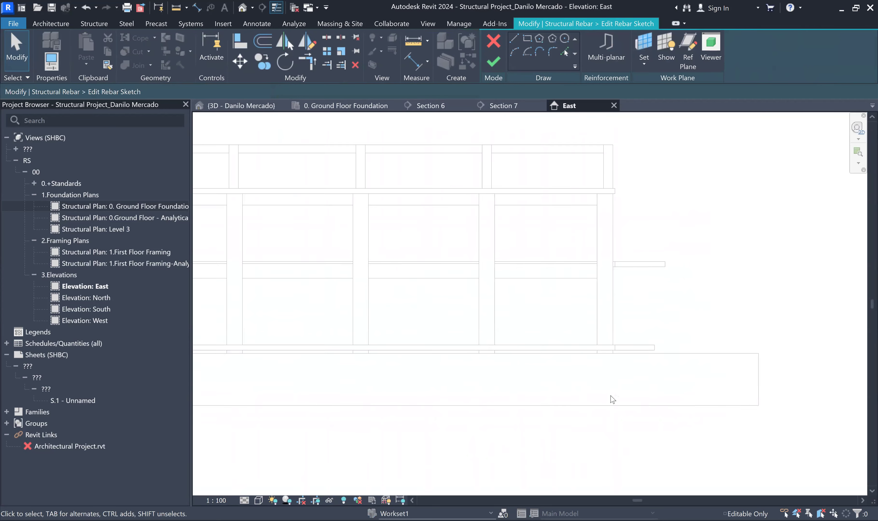
# Step: Shorten the vertical rebar sketch line so its lower end sits inside the footing, just above the footing's bottom cover line
pyautogui.moveTo(559, 361); pyautogui.dragTo(566, 419, button='middle')
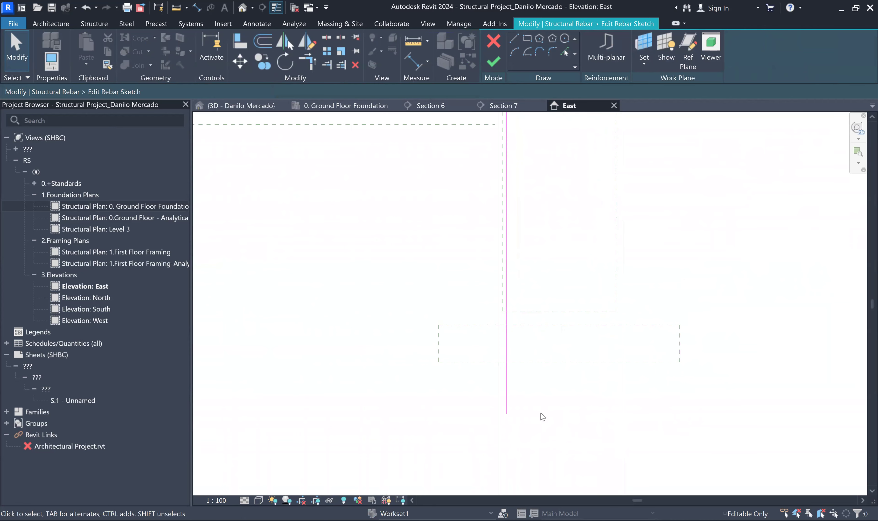
pyautogui.click(507, 415)
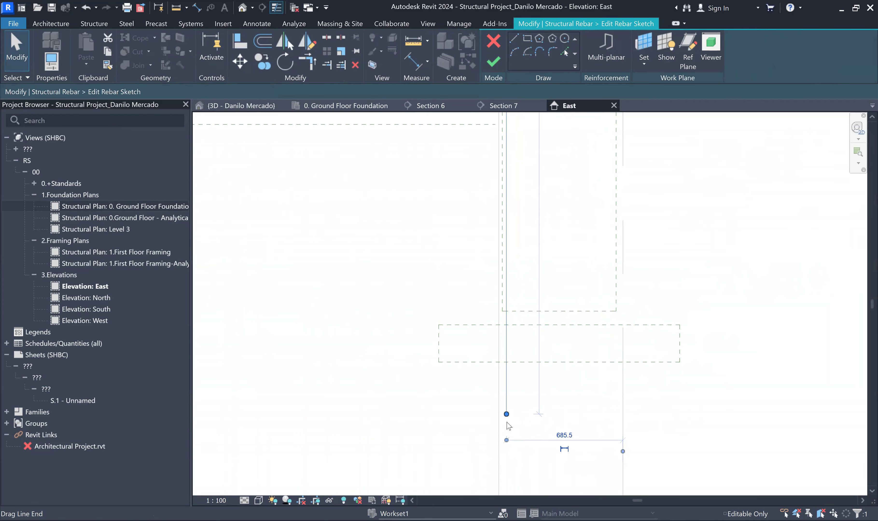
pyautogui.moveTo(506, 356); pyautogui.dragTo(506, 357)
pyautogui.scroll(4, 508, 363)
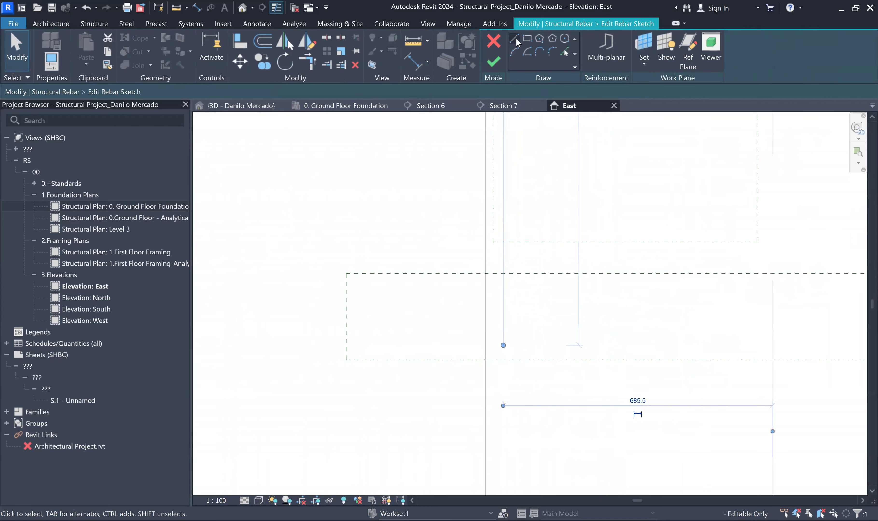
# Step: Draw a horizontal leg outward from the vertical bar's lower end to make an L shape, and finish the rebar sketch
pyautogui.press('l')
pyautogui.press('i')
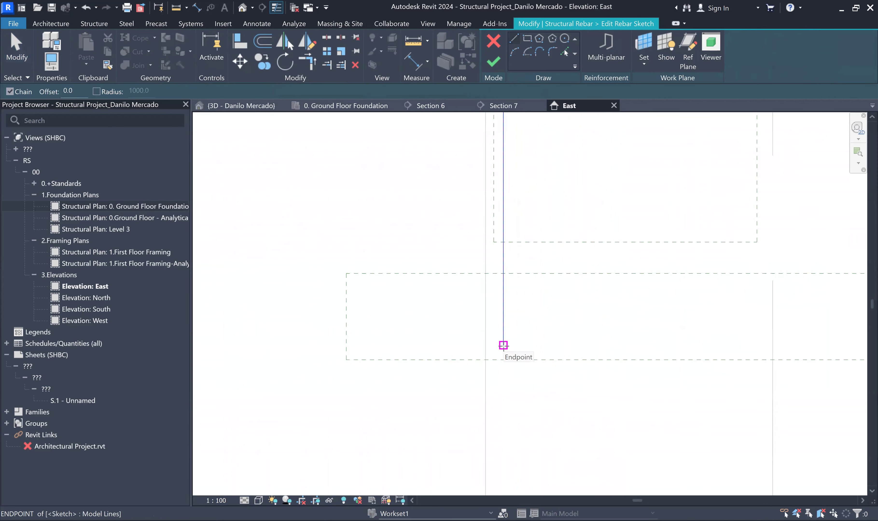
pyautogui.click(503, 345)
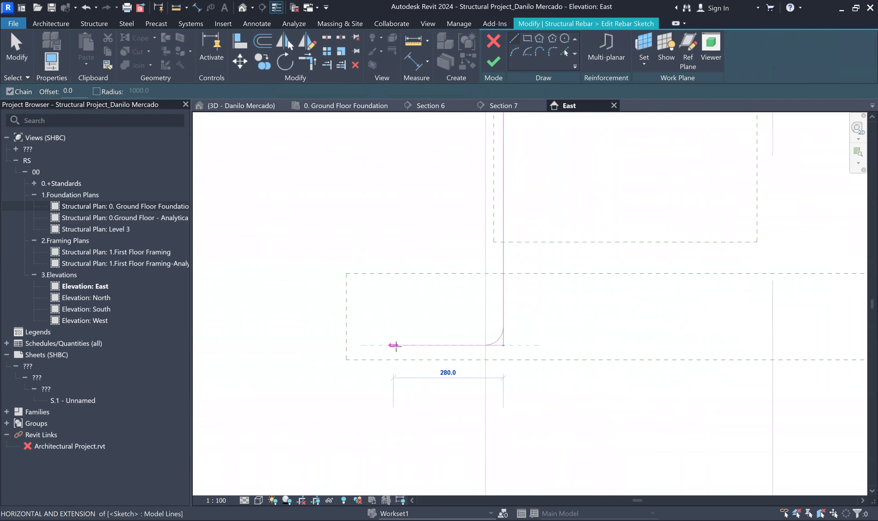
pyautogui.click(385, 345)
pyautogui.press('Escape')
pyautogui.press('Escape')
pyautogui.click(493, 64)
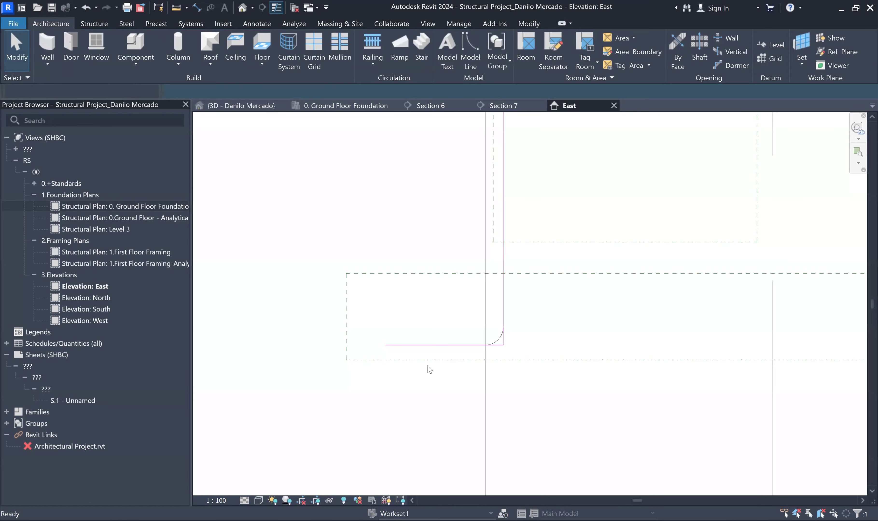
pyautogui.click(427, 365)
# Step: Open the default 3D view and examine the stirrups at the corner column's base for the newly bent bar
pyautogui.scroll(-6, 428, 365)
pyautogui.scroll(-6, 437, 319)
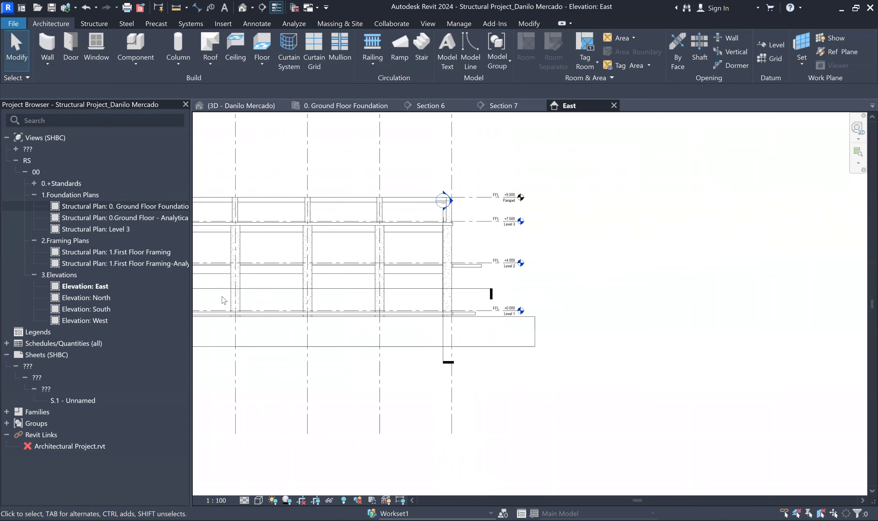
pyautogui.doubleClick(157, 205)
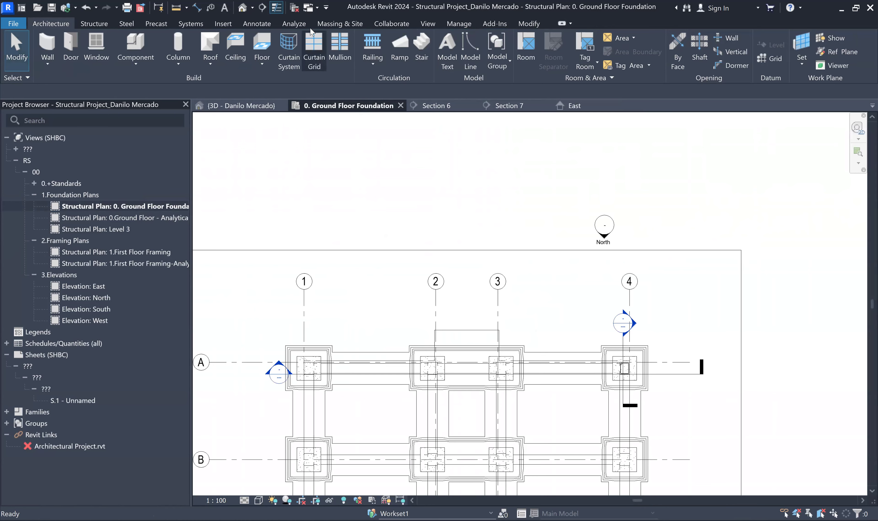
pyautogui.click(245, 11)
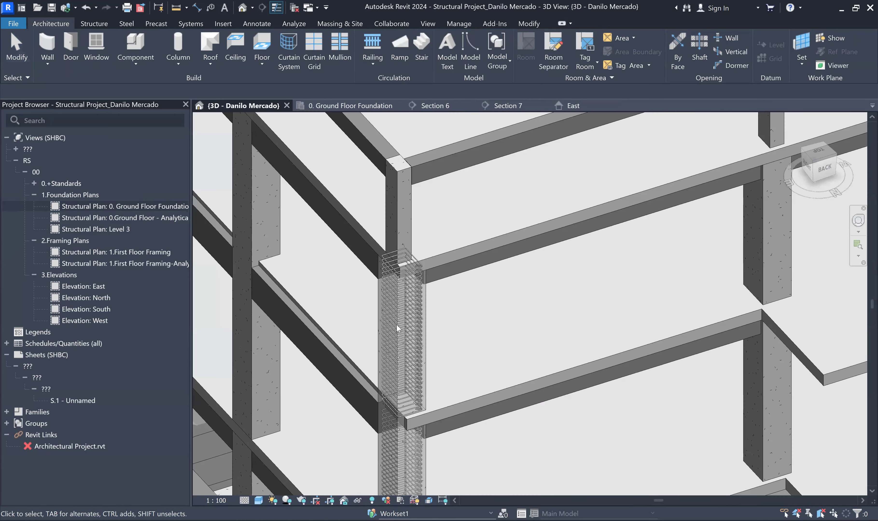
pyautogui.scroll(3, 436, 293)
pyautogui.scroll(-2, 435, 424)
pyautogui.scroll(5, 437, 424)
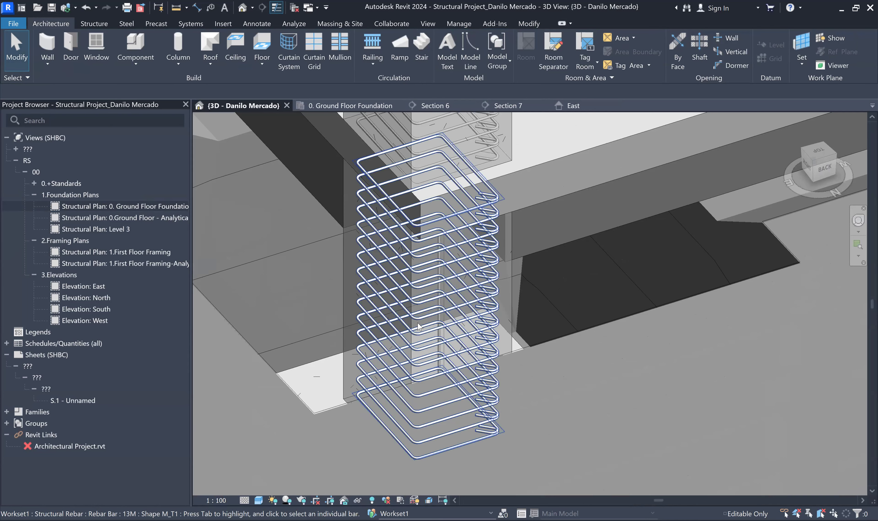
pyautogui.scroll(-5, 418, 324)
pyautogui.scroll(4, 442, 260)
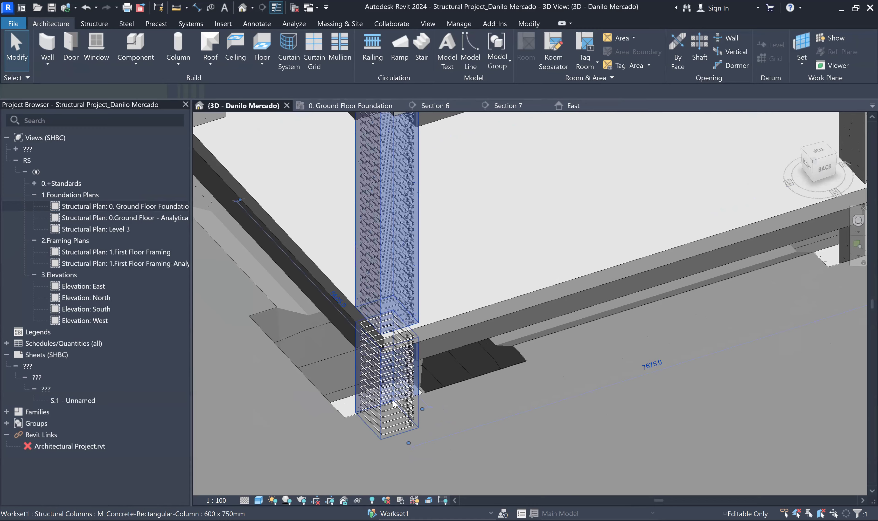
# Step: Temporarily isolate the structural column and rebar categories, using the corner column, its L-shaped bar and its lowest stirrup set as the selection
pyautogui.click(414, 372)
pyautogui.scroll(6, 414, 373)
pyautogui.scroll(2, 421, 305)
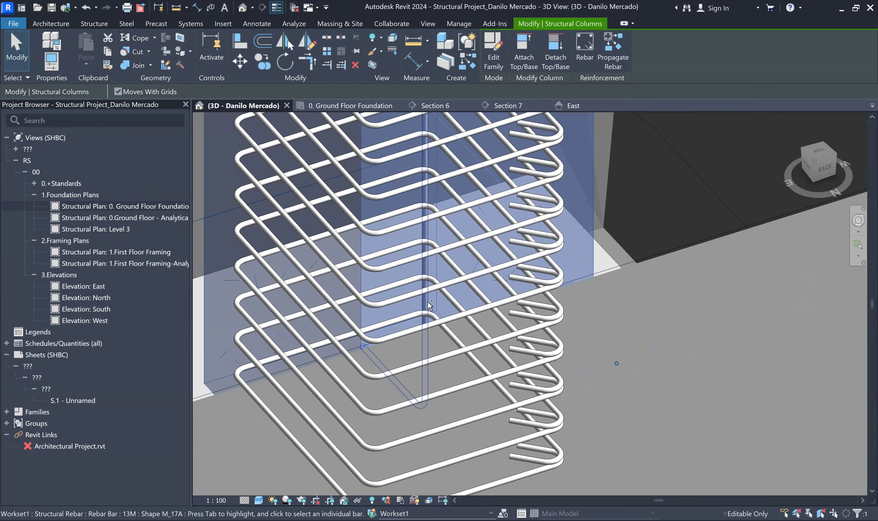
pyautogui.keyDown('ctrl'); pyautogui.click(487, 353); pyautogui.keyUp('ctrl')
pyautogui.scroll(-3, 463, 344)
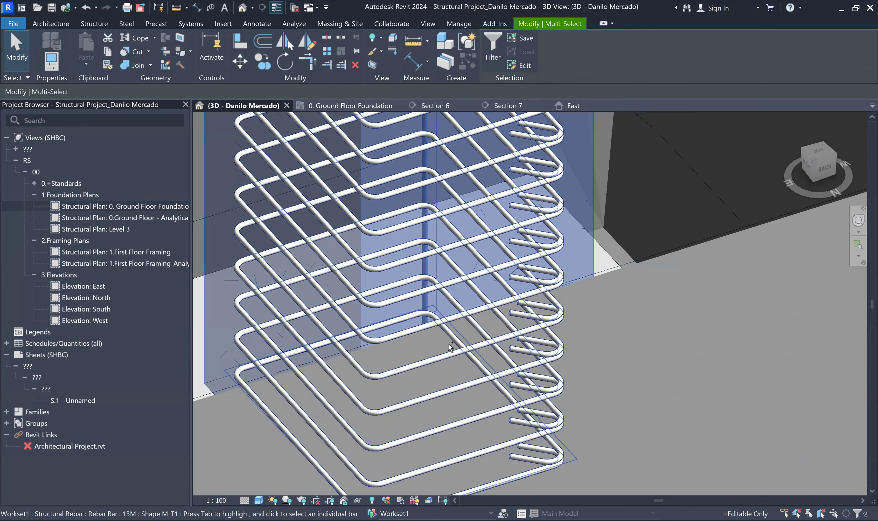
pyautogui.keyDown('ctrl'); pyautogui.click(435, 339); pyautogui.keyUp('ctrl')
pyautogui.scroll(-5, 435, 339)
pyautogui.scroll(-6, 460, 329)
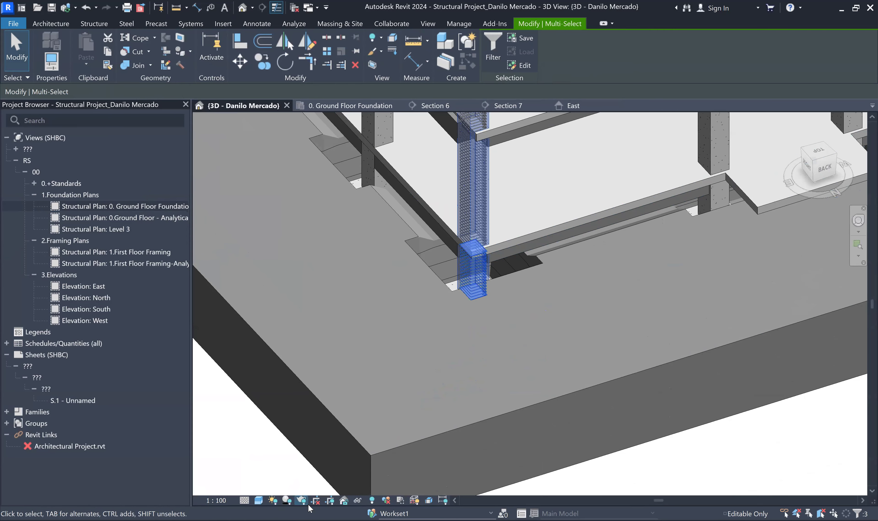
pyautogui.click(358, 500)
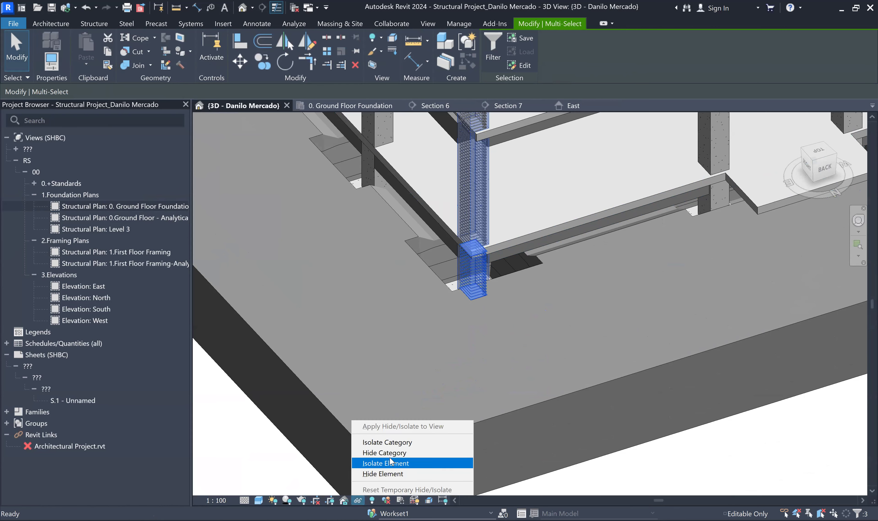
pyautogui.click(402, 443)
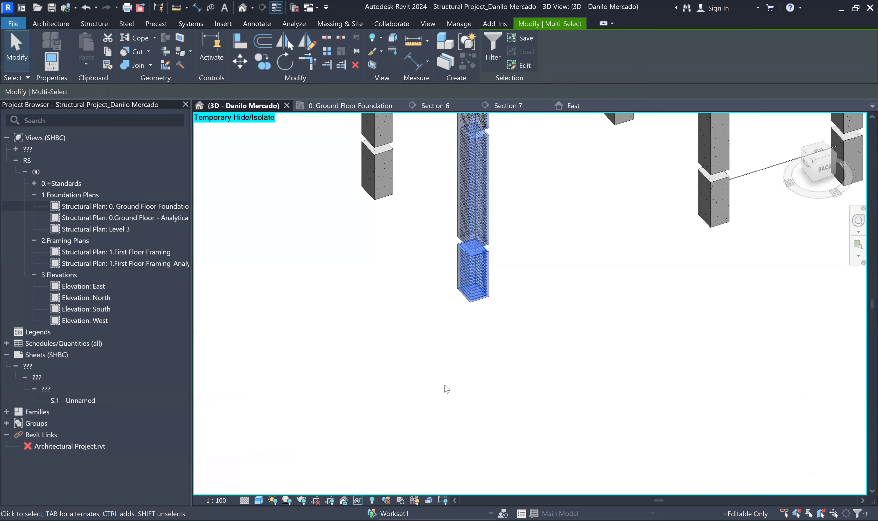
pyautogui.click(446, 389)
# Step: Examine the isolated corner column's reinforcement along its height, from below and from the side where the L-shaped bar projects
pyautogui.scroll(-4, 447, 389)
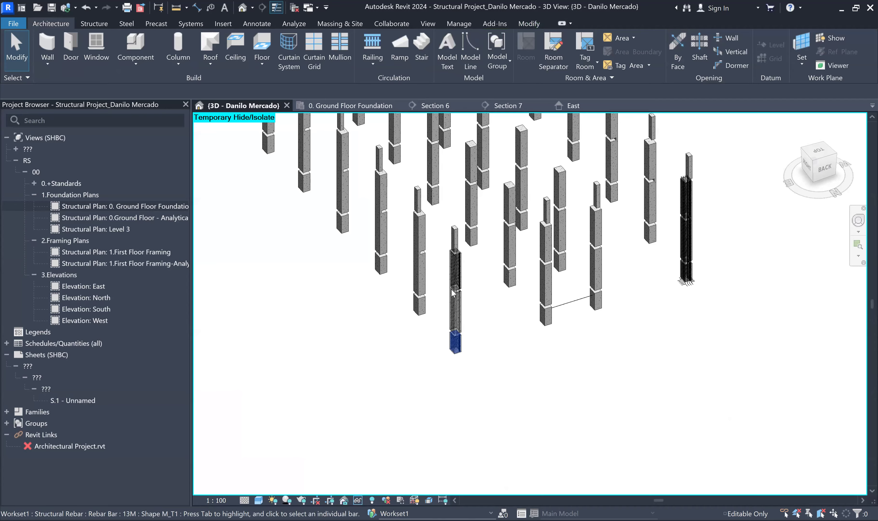
pyautogui.scroll(6, 455, 190)
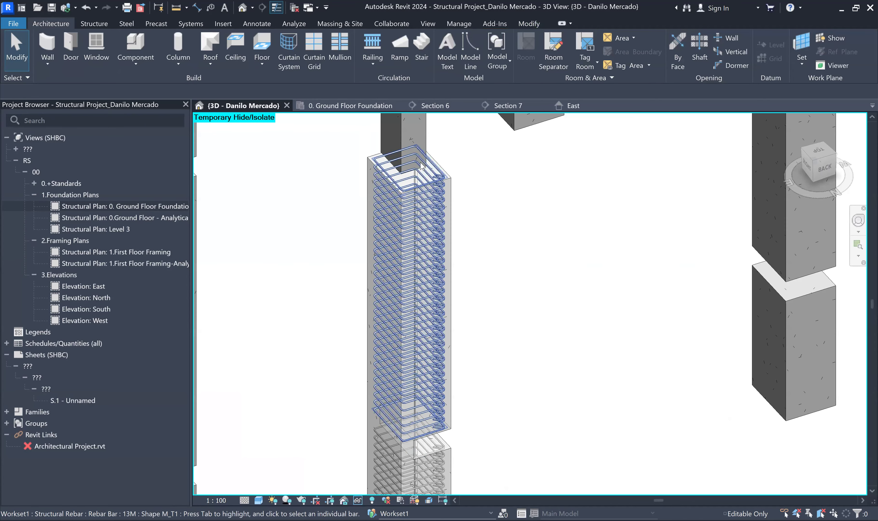
pyautogui.scroll(3, 420, 166)
pyautogui.scroll(-6, 413, 197)
pyautogui.scroll(-2, 595, 227)
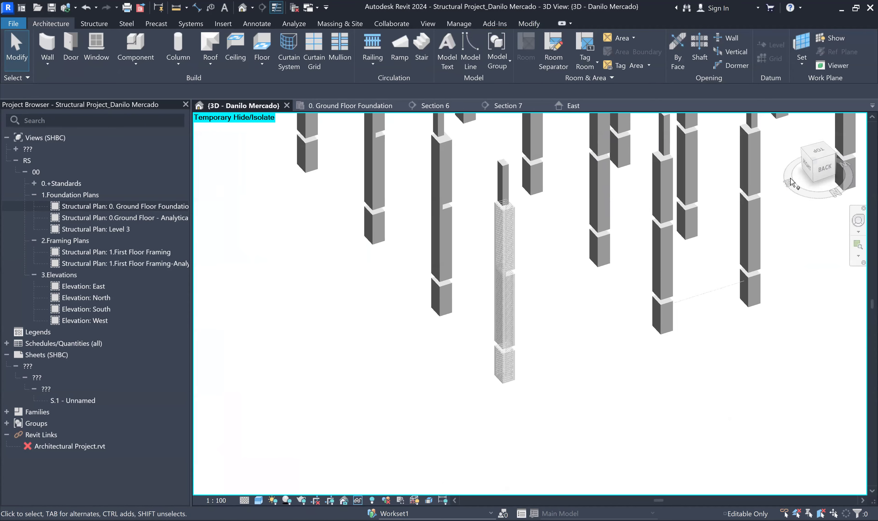
pyautogui.moveTo(819, 175)
pyautogui.mouseDown()
pyautogui.moveTo(258, 426)
pyautogui.moveTo(392, 427)
pyautogui.moveTo(821, 399)
pyautogui.moveTo(616, 405)
pyautogui.moveTo(653, 464)
pyautogui.moveTo(731, 478)
pyautogui.moveTo(562, 450)
pyautogui.mouseUp()
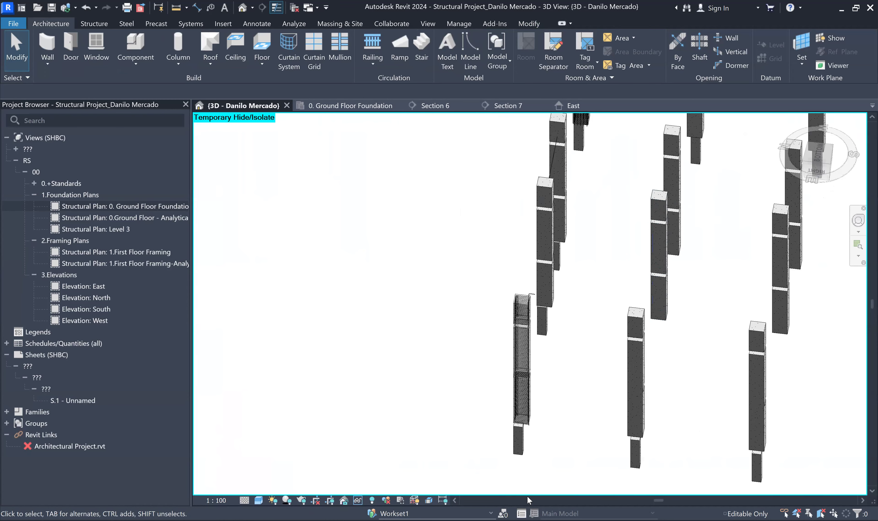
pyautogui.scroll(9, 526, 496)
pyautogui.scroll(-10, 526, 446)
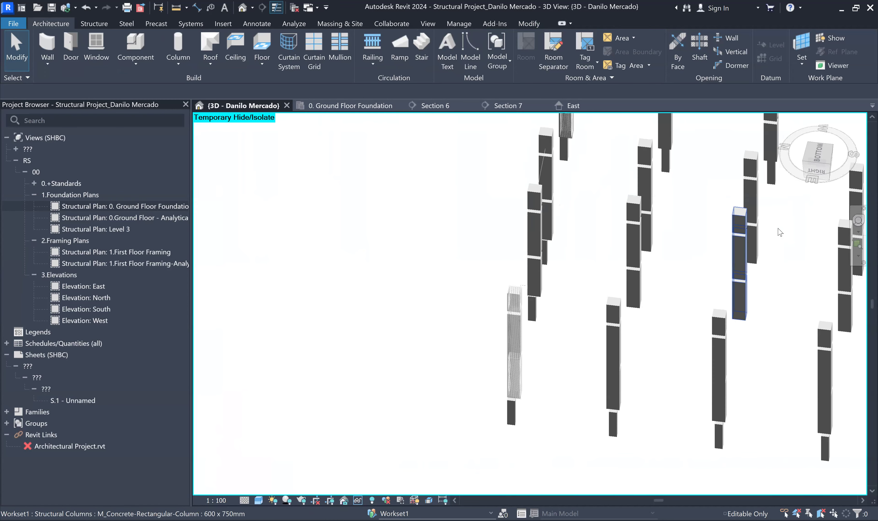
pyautogui.click(819, 156)
pyautogui.moveTo(818, 157); pyautogui.dragTo(820, 295)
pyautogui.moveTo(819, 165)
pyautogui.mouseDown()
pyautogui.moveTo(499, 200)
pyautogui.moveTo(242, 212)
pyautogui.moveTo(242, 224)
pyautogui.moveTo(250, 221)
pyautogui.mouseUp()
pyautogui.scroll(10, 361, 411)
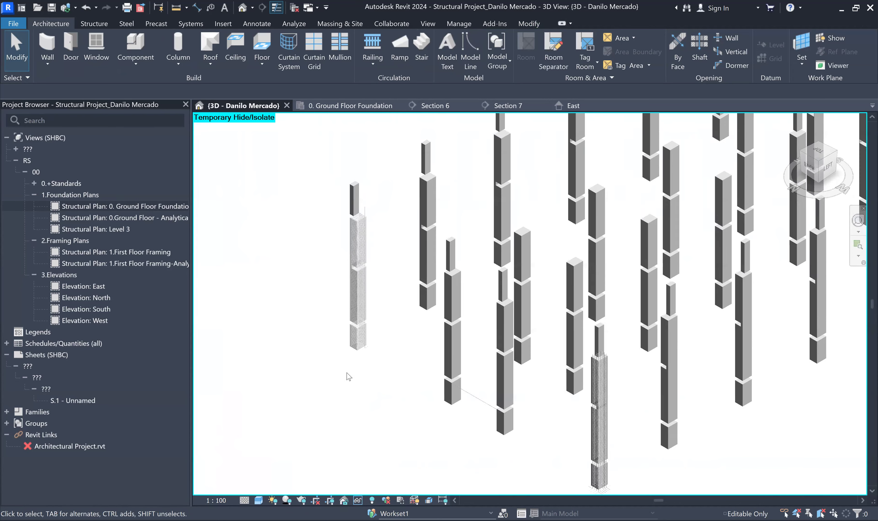
# Step: Set the L-shaped bar's rebar layout to Minimum Clear Spacing with 100 mm spacing
pyautogui.moveTo(498, 407); pyautogui.dragTo(503, 427, button='middle')
pyautogui.click(508, 438)
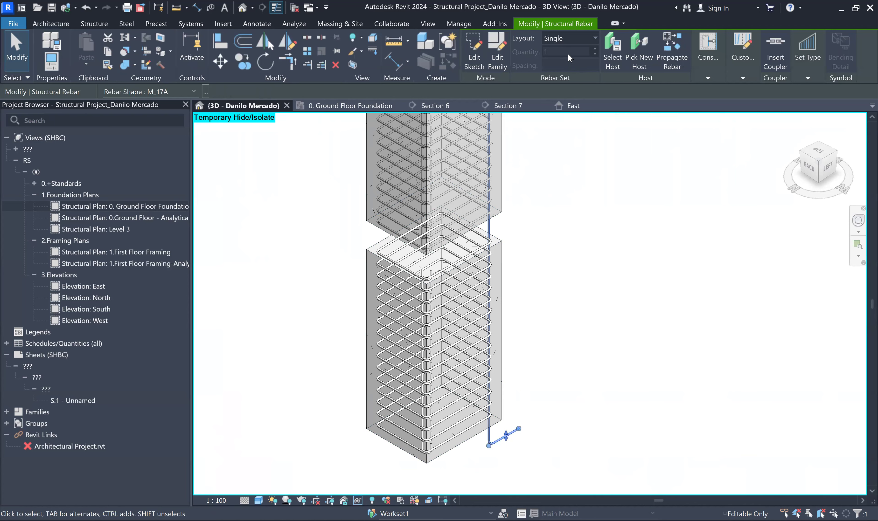
pyautogui.click(571, 39)
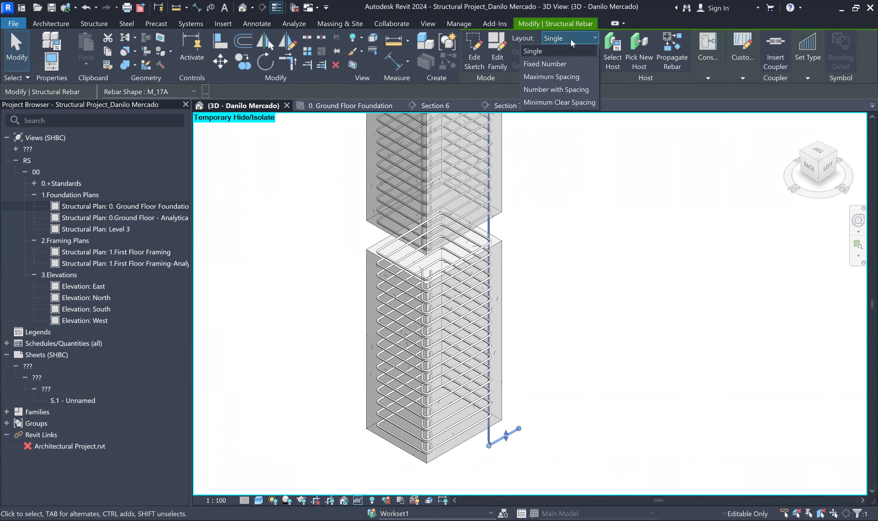
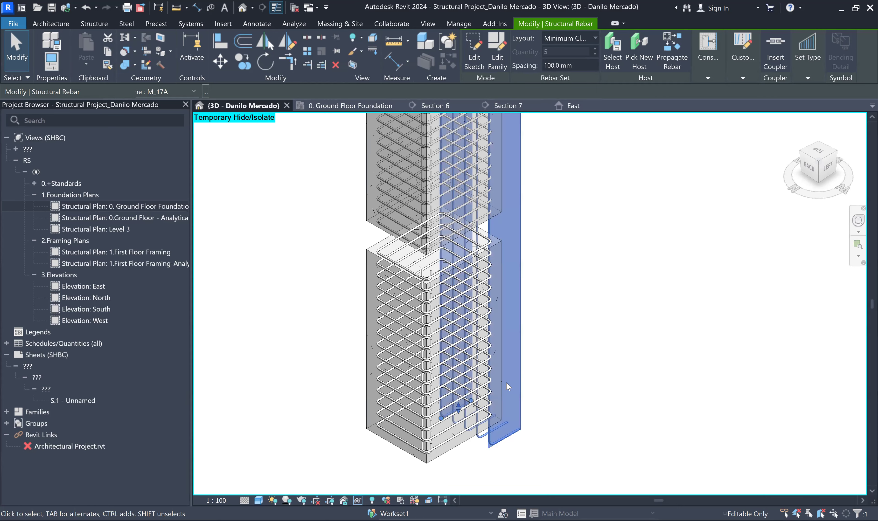
pyautogui.click(609, 336)
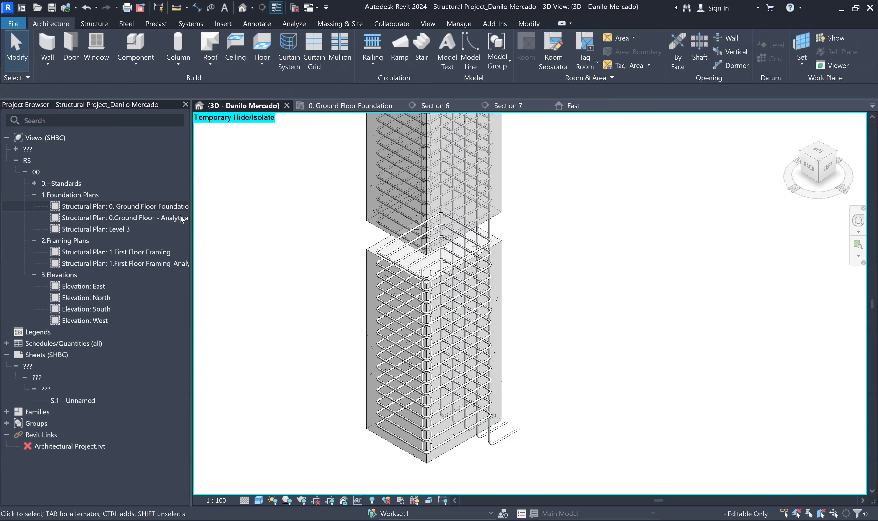
# Step: Mirror the L-shaped bar set to the column's opposite face in the 0. Ground Floor Foundation plan and check it in the 3D view
pyautogui.doubleClick(169, 211)
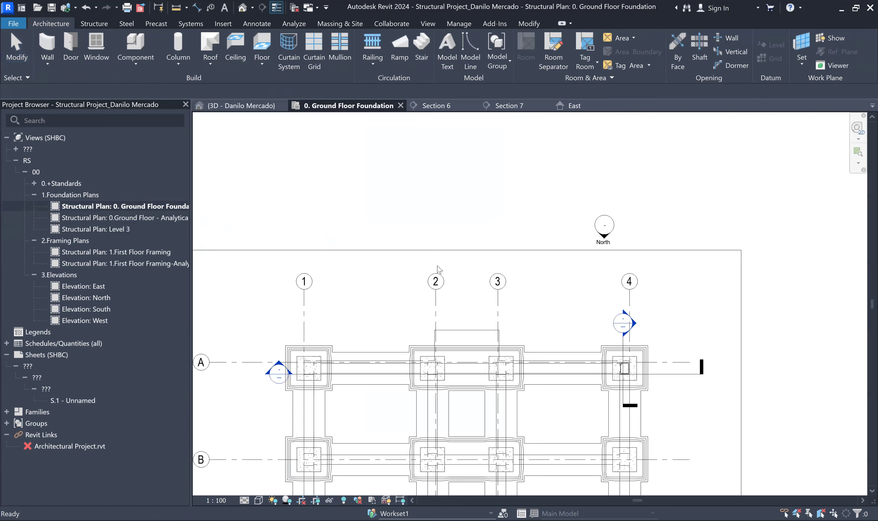
pyautogui.scroll(10, 626, 403)
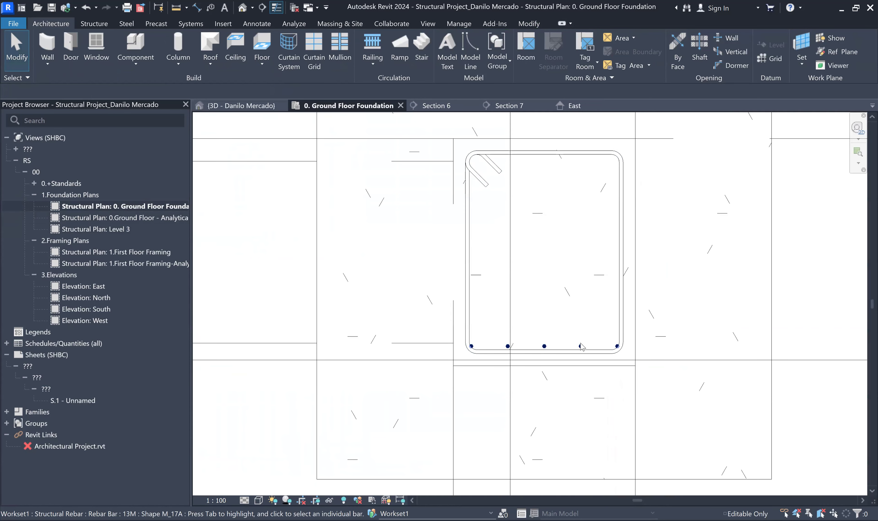
pyautogui.click(466, 177)
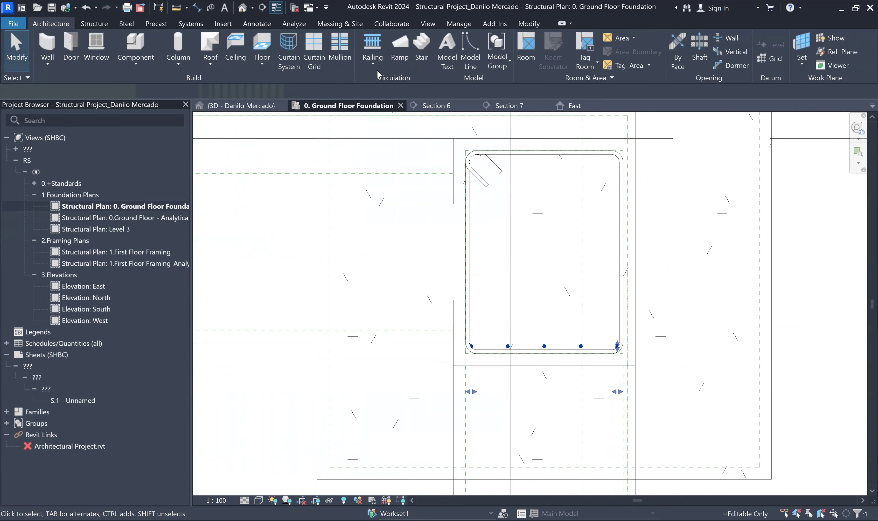
pyautogui.click(293, 44)
pyautogui.click(619, 252)
pyautogui.click(585, 218)
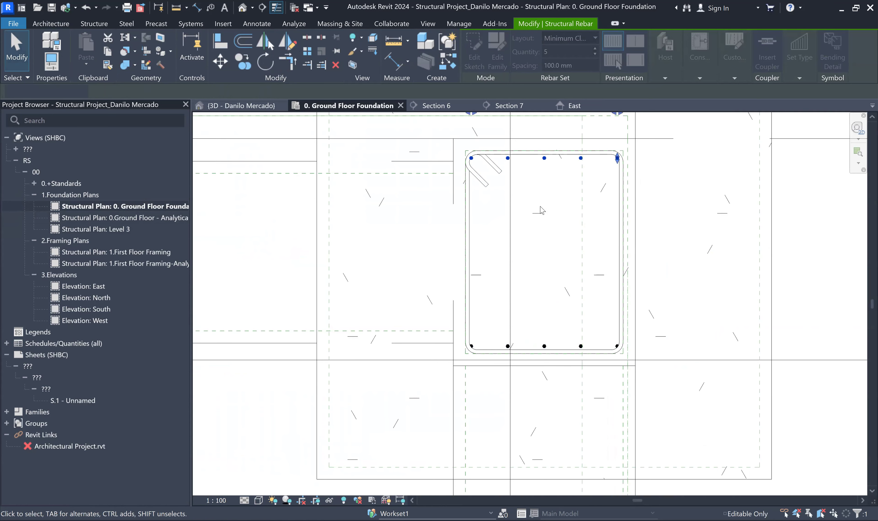
pyautogui.scroll(2, 509, 193)
pyautogui.press('Escape')
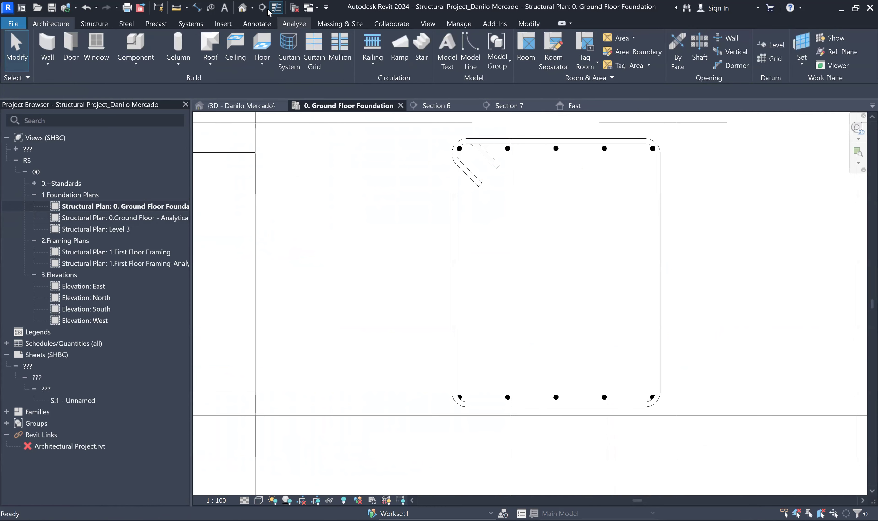
pyautogui.click(242, 8)
pyautogui.scroll(3, 486, 364)
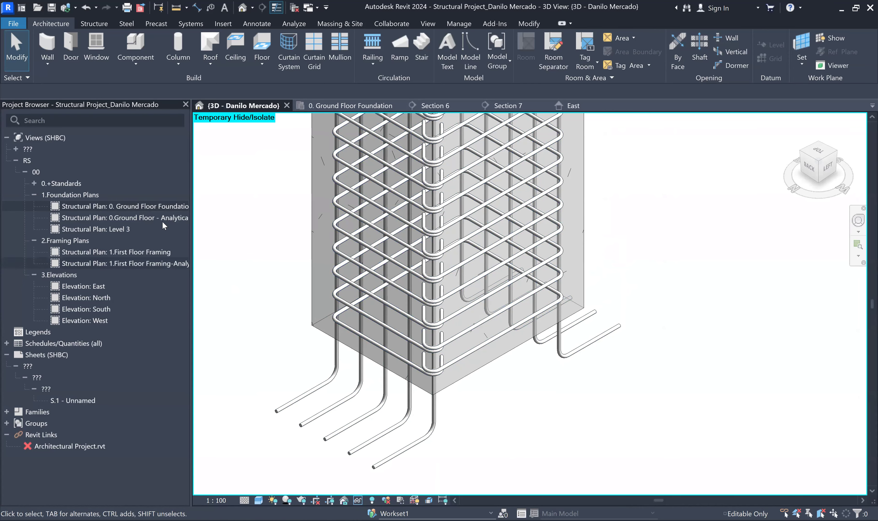
# Step: In the 0. Ground Floor Foundation plan, mirror a copy of the upper L-shaped bar set about a diagonal axis drawn from the column's hooked-stirrup corner
pyautogui.doubleClick(165, 207)
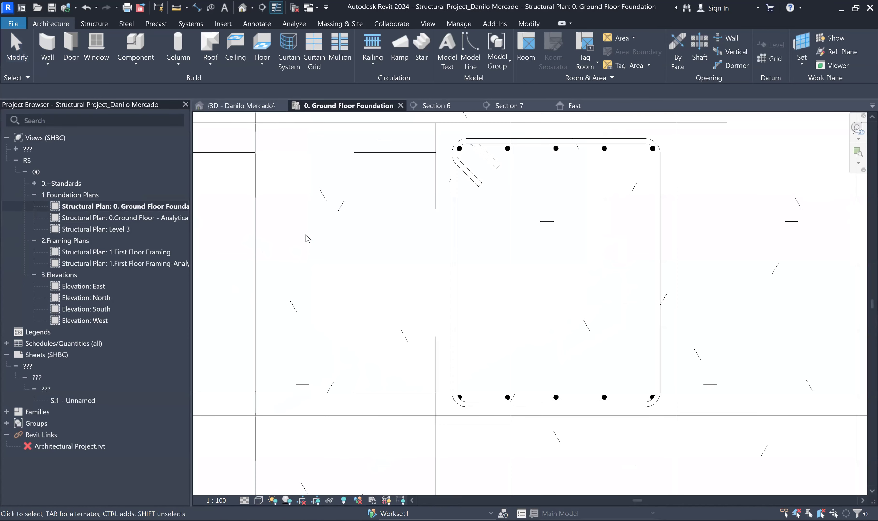
pyautogui.scroll(4, 509, 200)
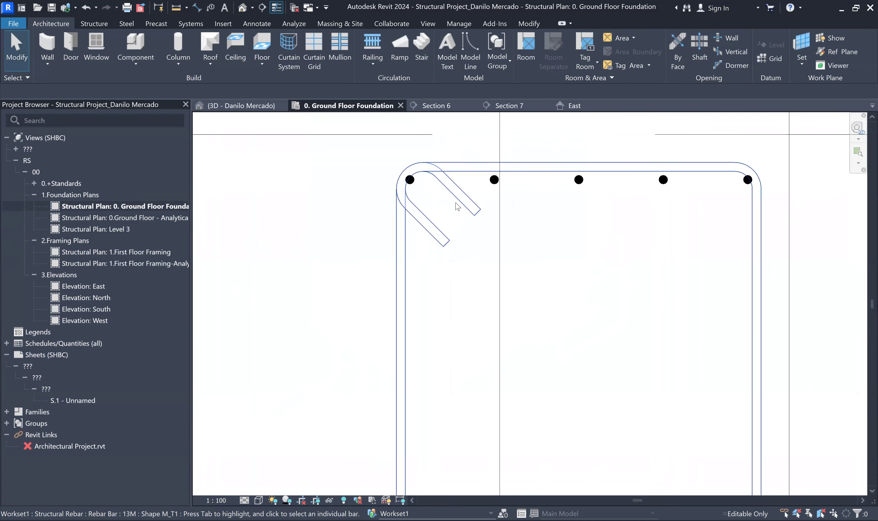
pyautogui.click(412, 193)
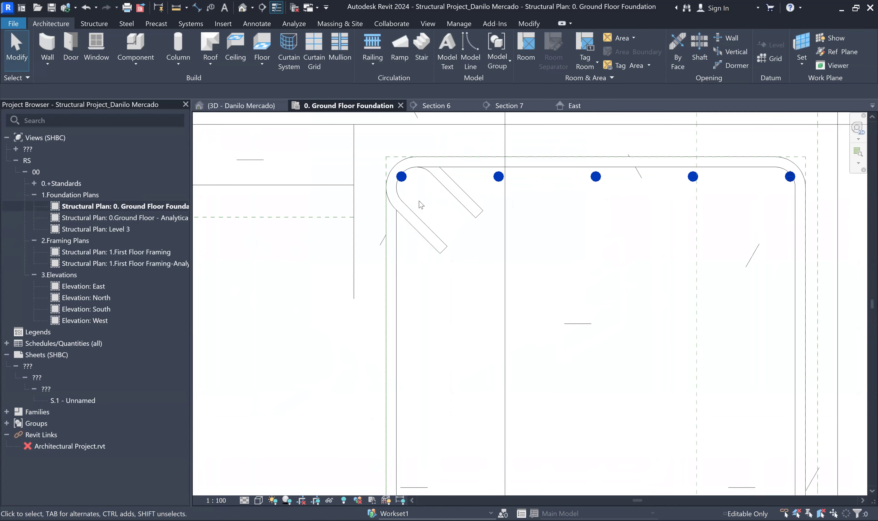
pyautogui.click(484, 187)
pyautogui.scroll(2, 485, 188)
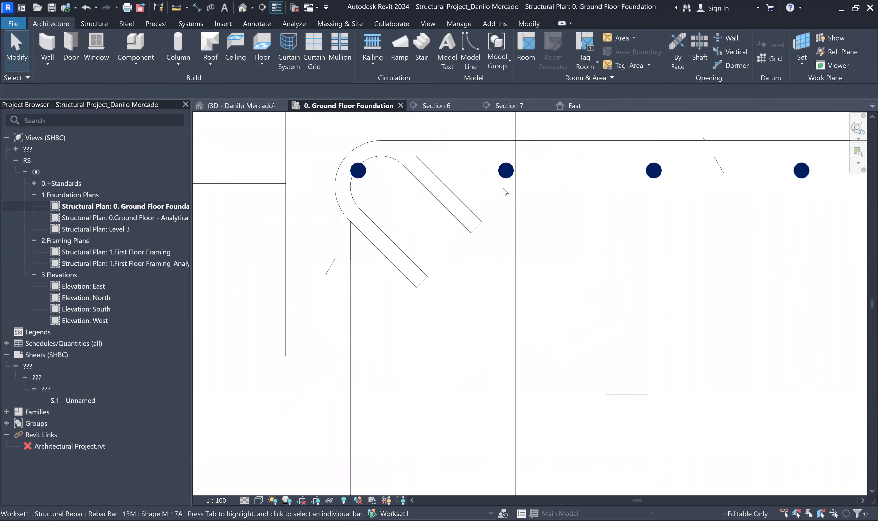
pyautogui.click(505, 192)
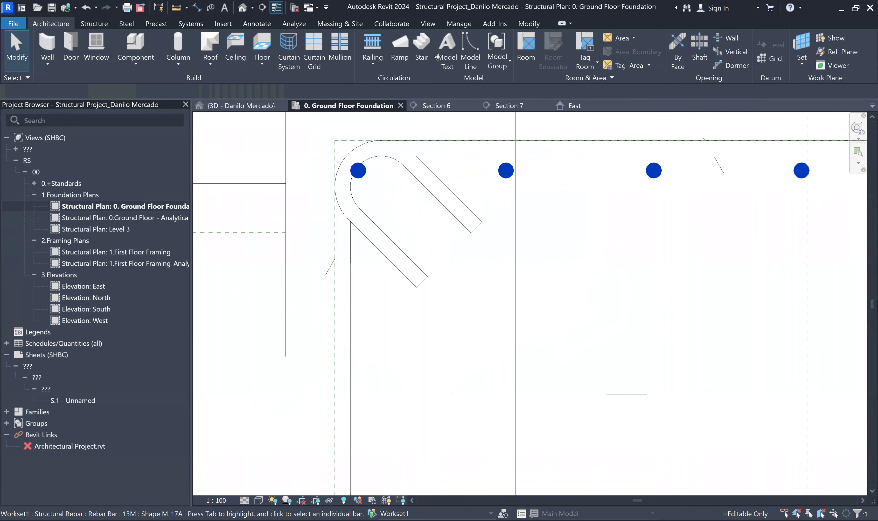
pyautogui.click(295, 44)
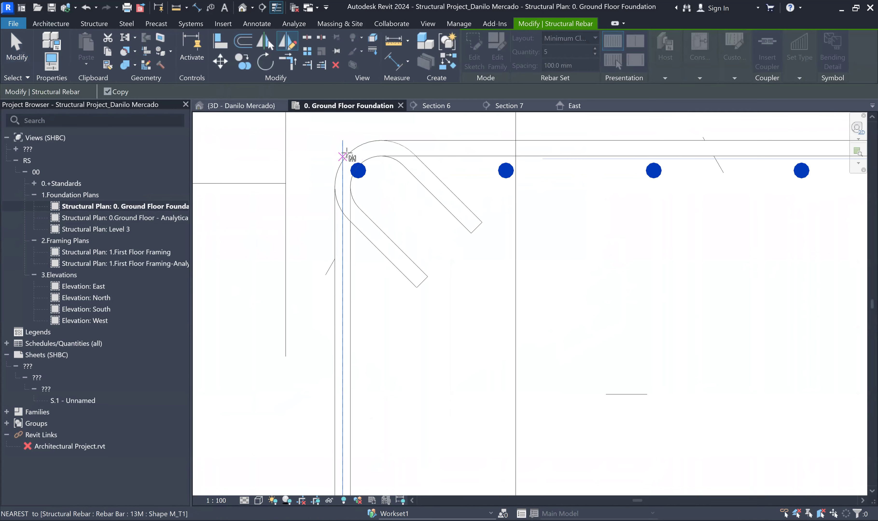
pyautogui.scroll(-3, 393, 279)
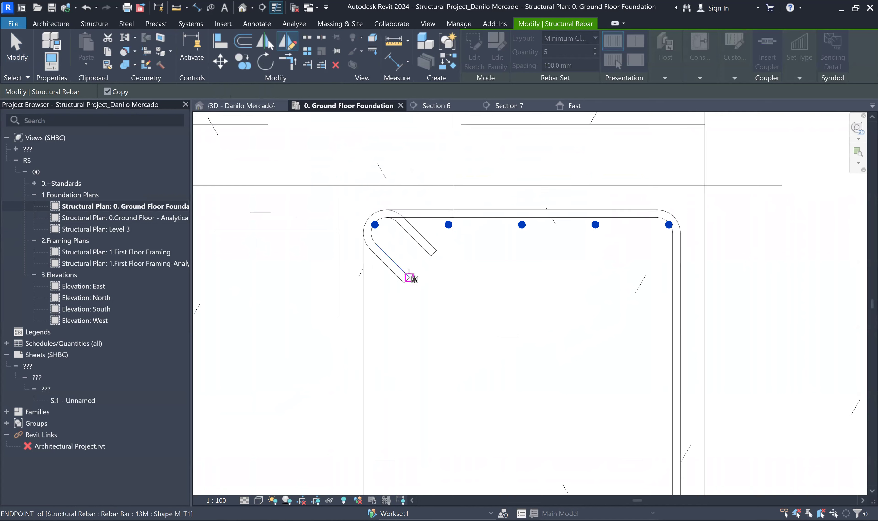
pyautogui.click(338, 185)
pyautogui.click(467, 315)
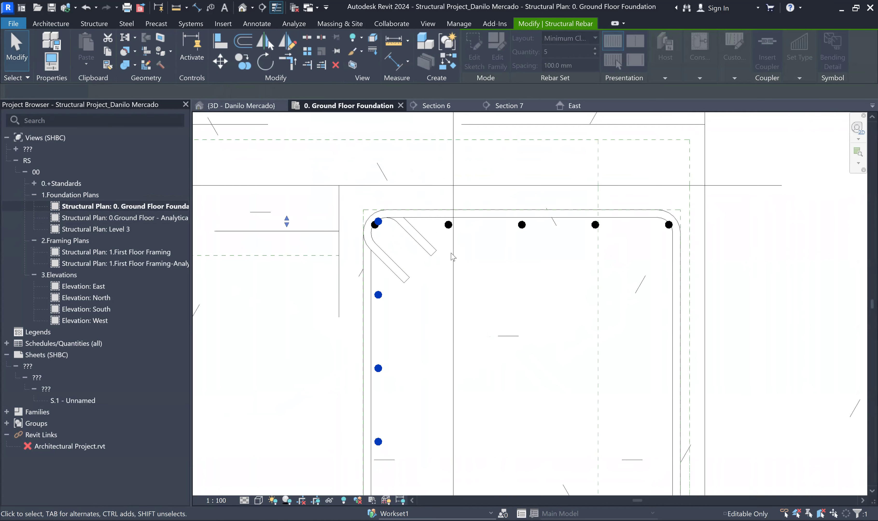
pyautogui.scroll(-2, 453, 257)
pyautogui.press('Escape')
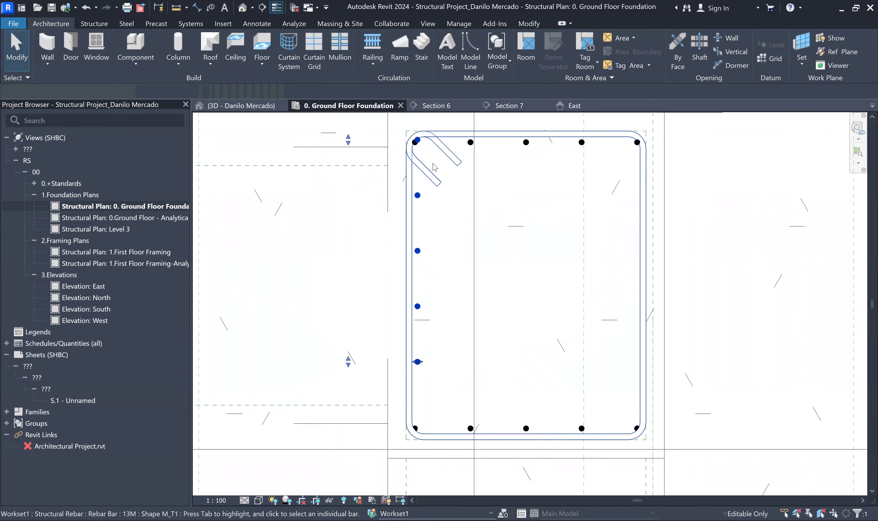
# Step: Set the rebar layout of the mirrored bar set along the column's side face to Single
pyautogui.click(434, 167)
pyautogui.click(579, 39)
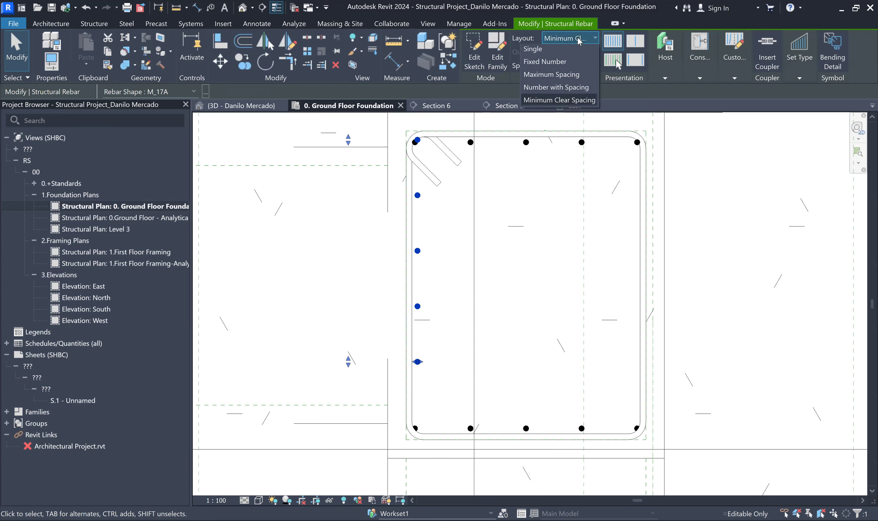
pyautogui.click(544, 51)
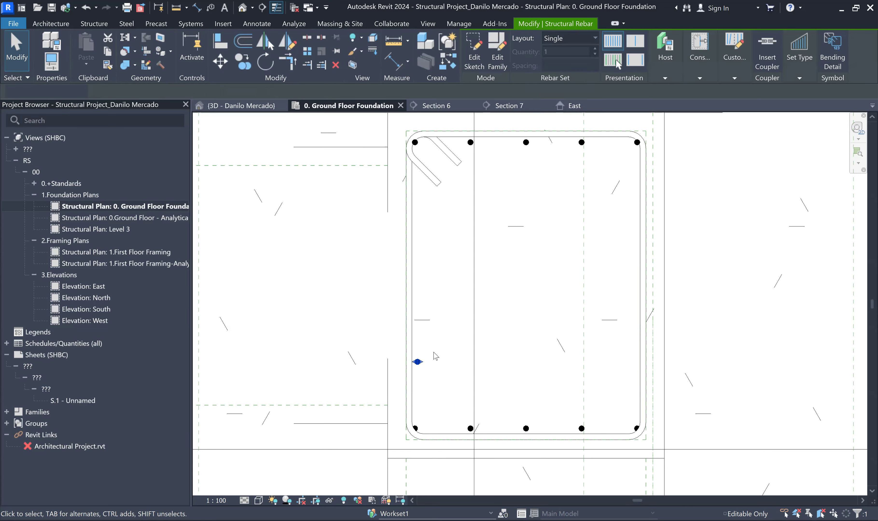
pyautogui.press('Escape')
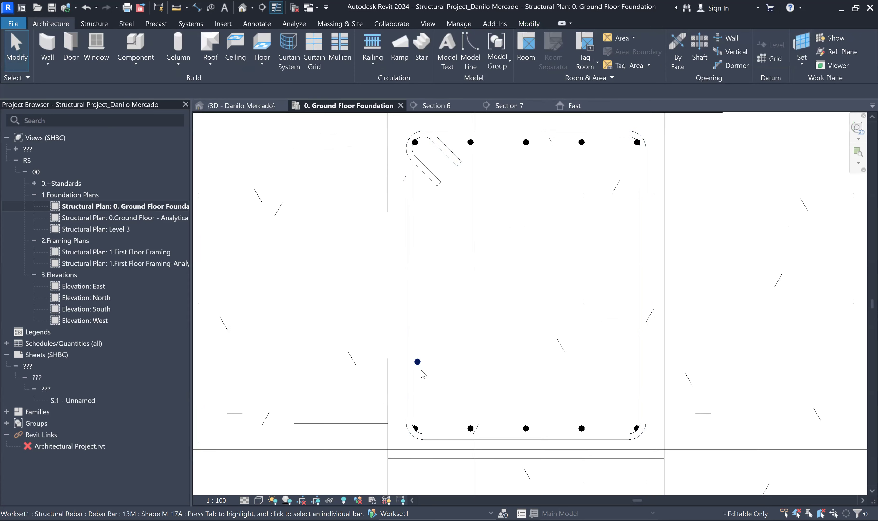
# Step: Move the single L-shaped bar up along the stirrup's side leg to about the middle of the column face
pyautogui.scroll(2, 423, 375)
pyautogui.click(419, 358)
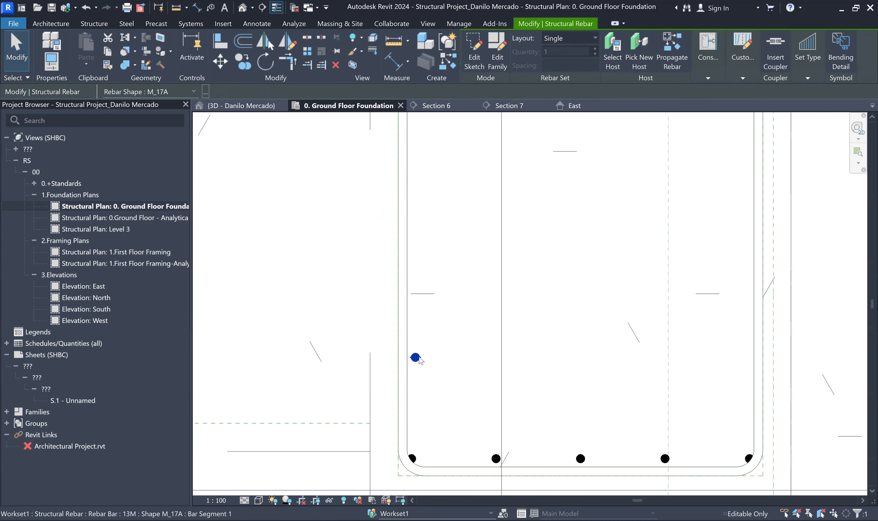
pyautogui.keyDown('ctrl'); pyautogui.moveTo(428, 316); pyautogui.dragTo(423, 244); pyautogui.keyUp('ctrl')
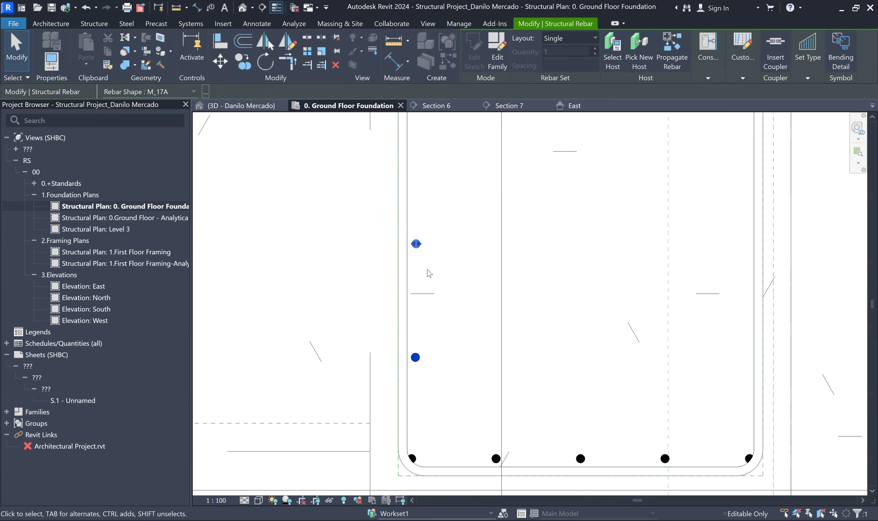
pyautogui.scroll(-3, 428, 273)
pyautogui.press('Escape')
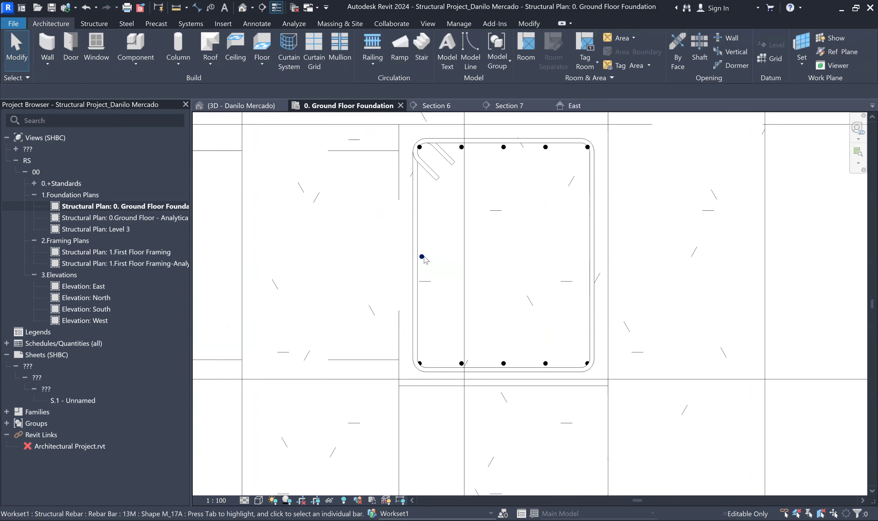
# Step: Set the side-face bar's rebar layout to Fixed Number with a quantity of 3
pyautogui.press('Tab')
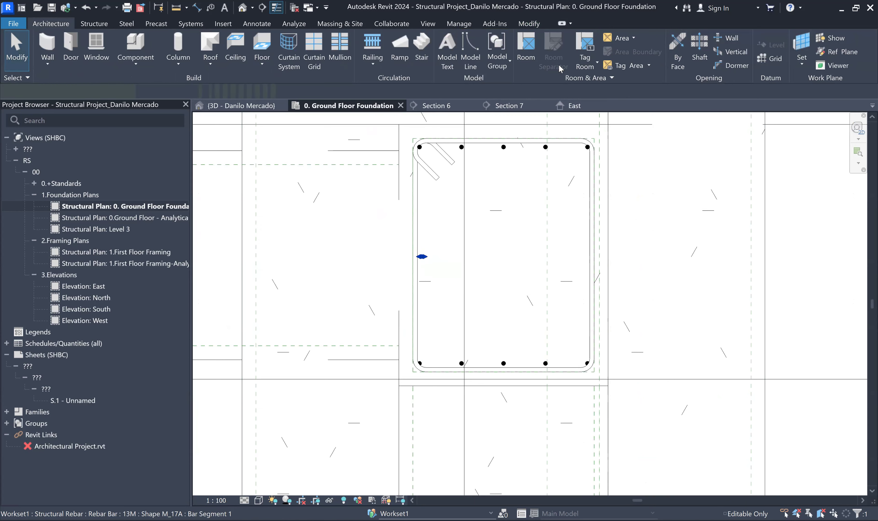
pyautogui.click(569, 38)
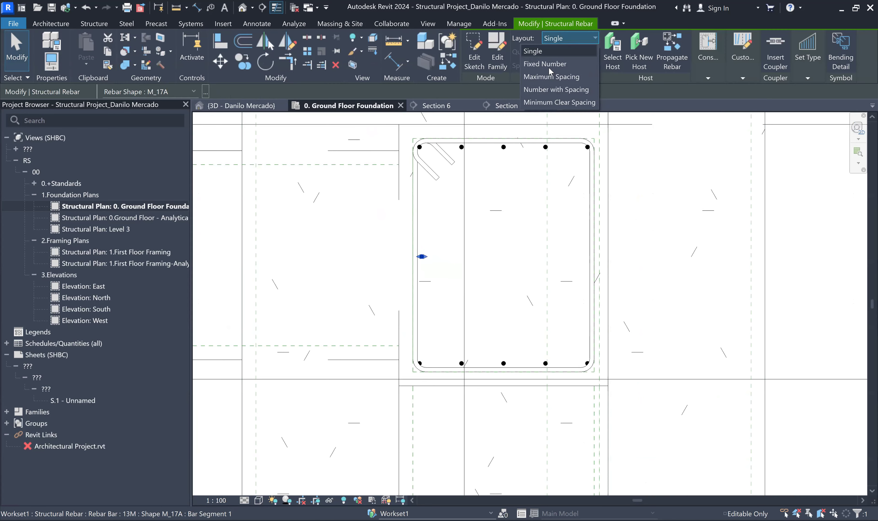
pyautogui.click(552, 68)
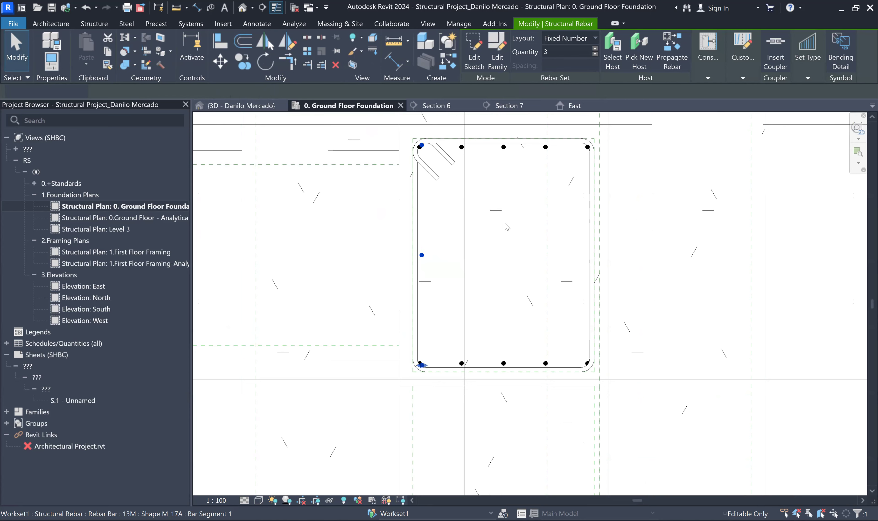
pyautogui.click(519, 210)
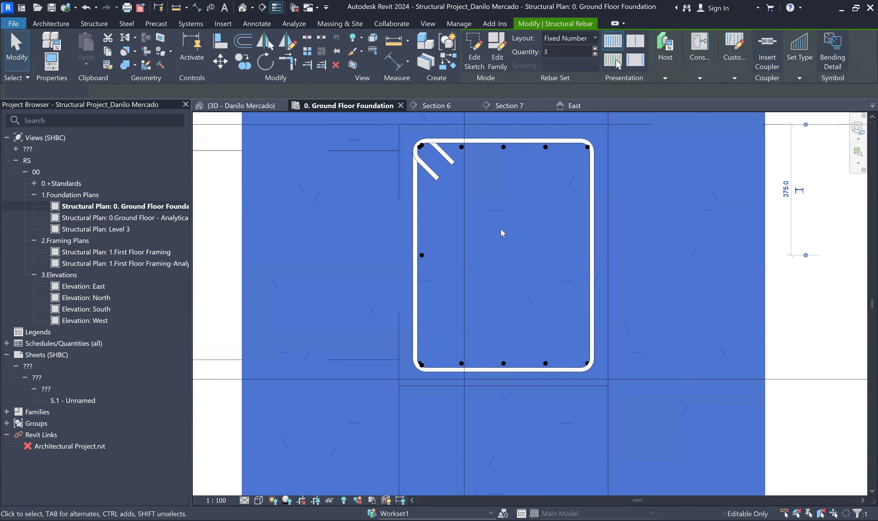
pyautogui.press('Escape')
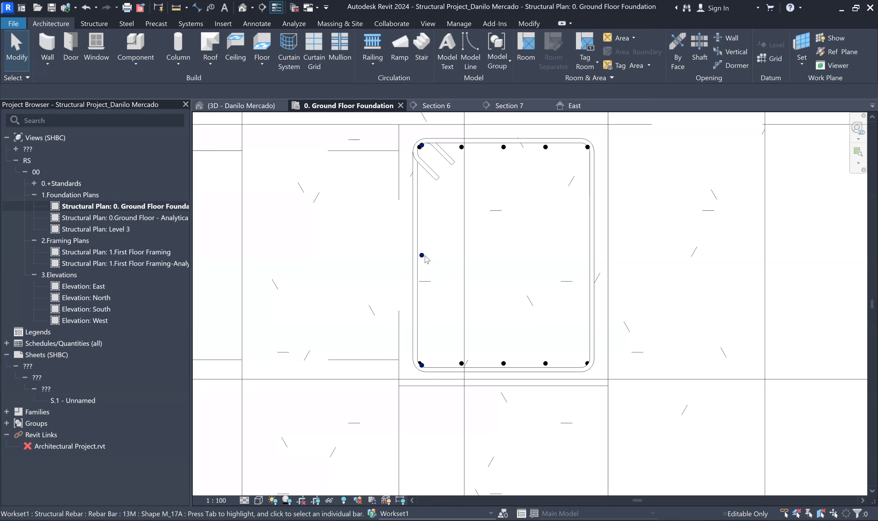
pyautogui.click(423, 260)
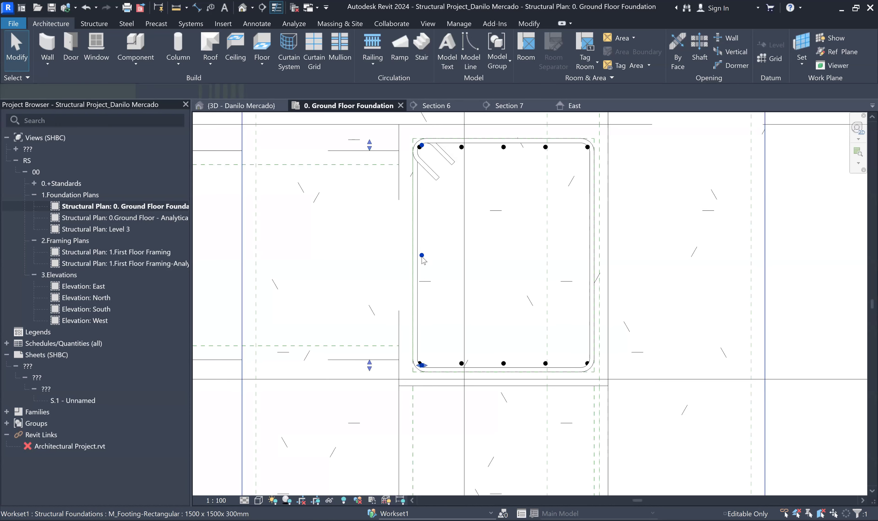
pyautogui.press('Escape')
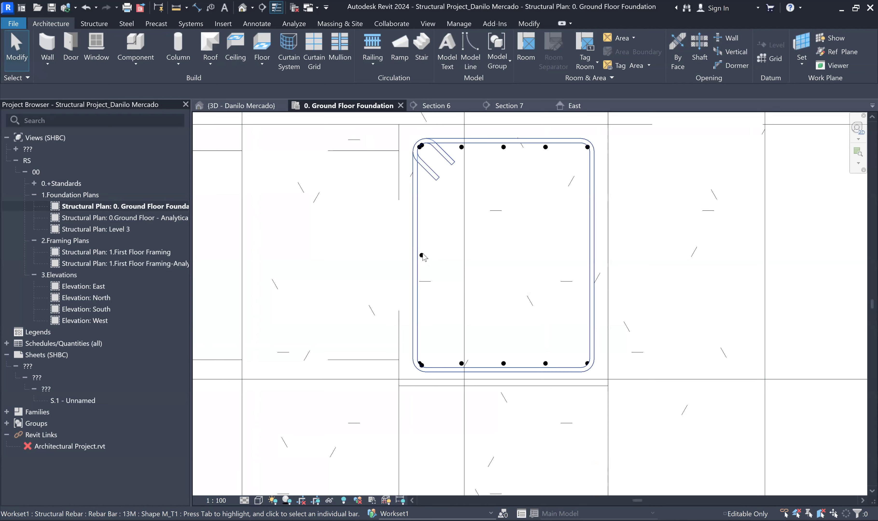
# Step: Try the Minimum Clear Spacing layout on the three-bar side-face set, and undo the change
pyautogui.scroll(3, 424, 259)
pyautogui.scroll(2, 427, 260)
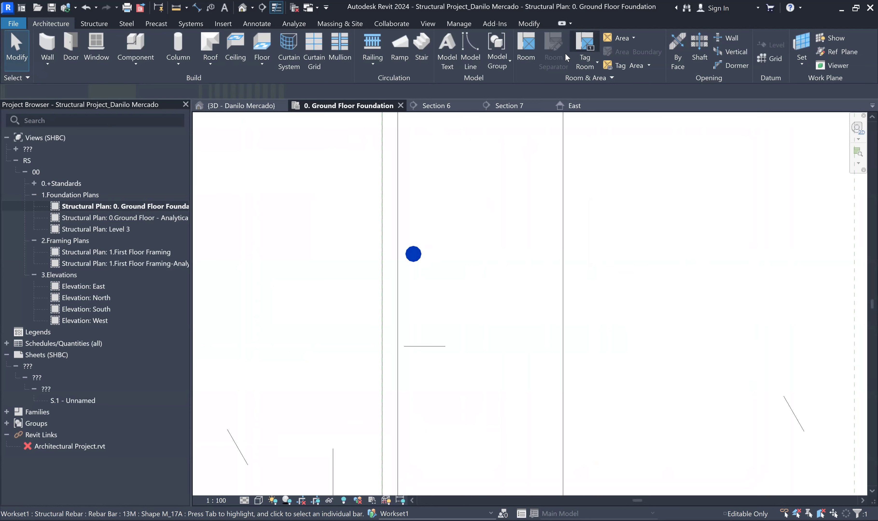
pyautogui.click(573, 38)
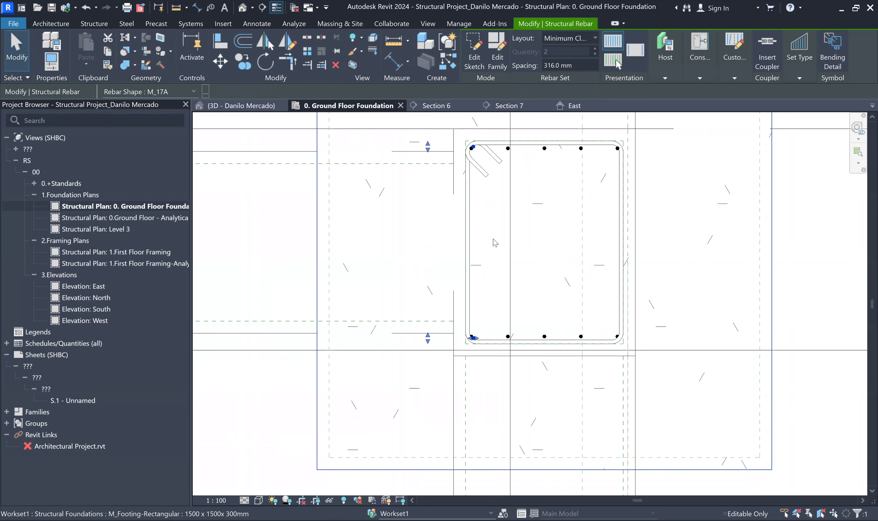
pyautogui.hotkey('ctrl', 'z')
pyautogui.scroll(5, 493, 239)
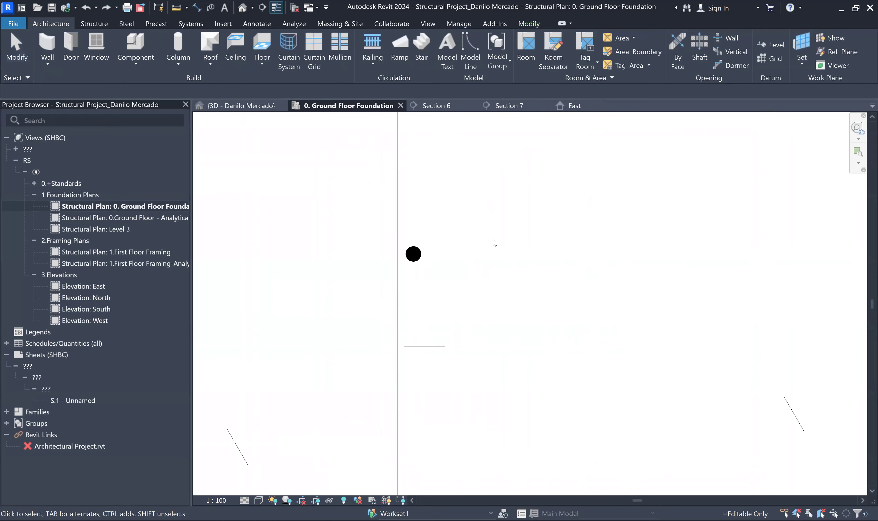
# Step: Return the three-bar side-face set to the Single rebar layout
pyautogui.scroll(-4, 459, 236)
pyautogui.moveTo(508, 114); pyautogui.dragTo(509, 131, button='middle')
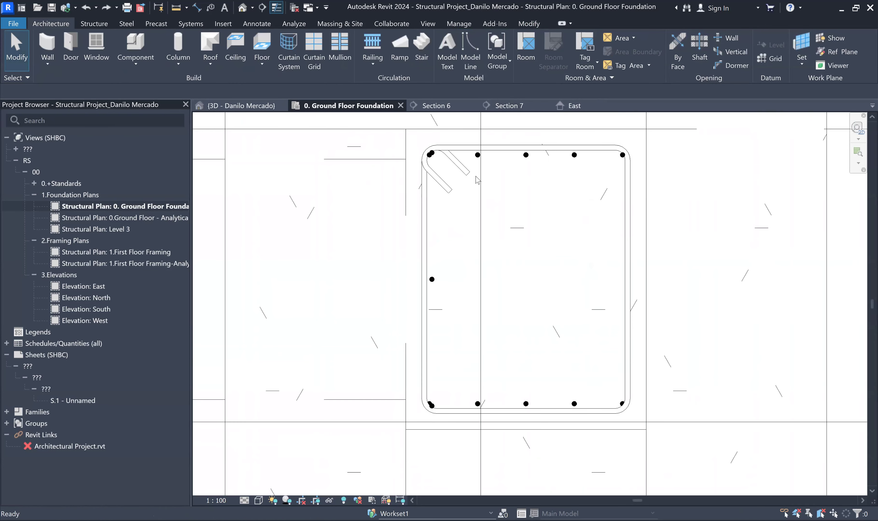
pyautogui.scroll(4, 438, 173)
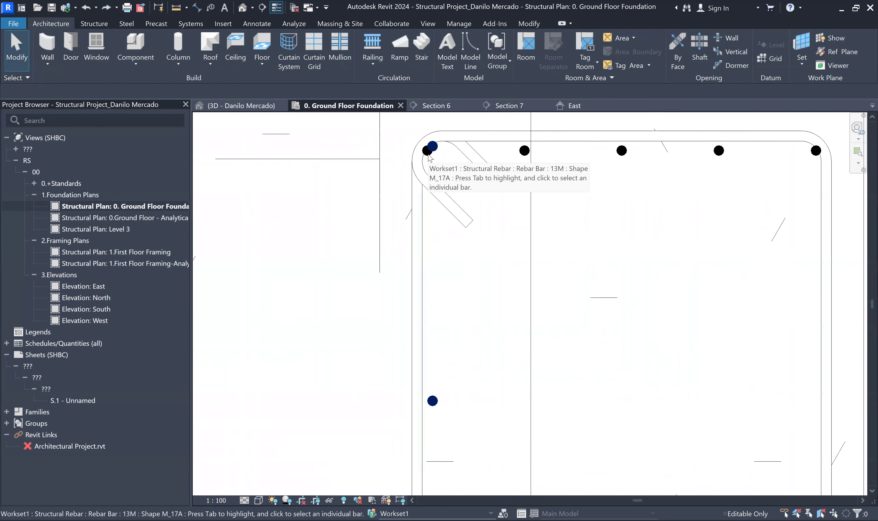
pyautogui.press('Tab')
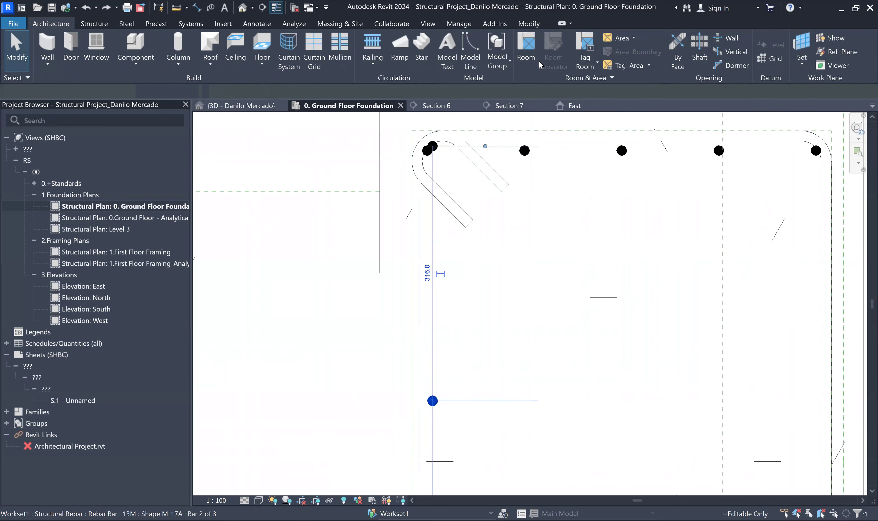
pyautogui.click(562, 39)
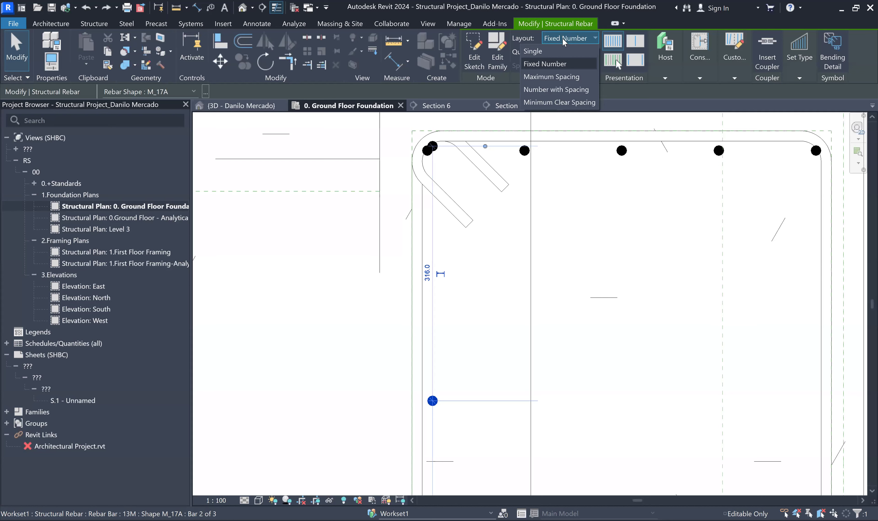
pyautogui.click(538, 52)
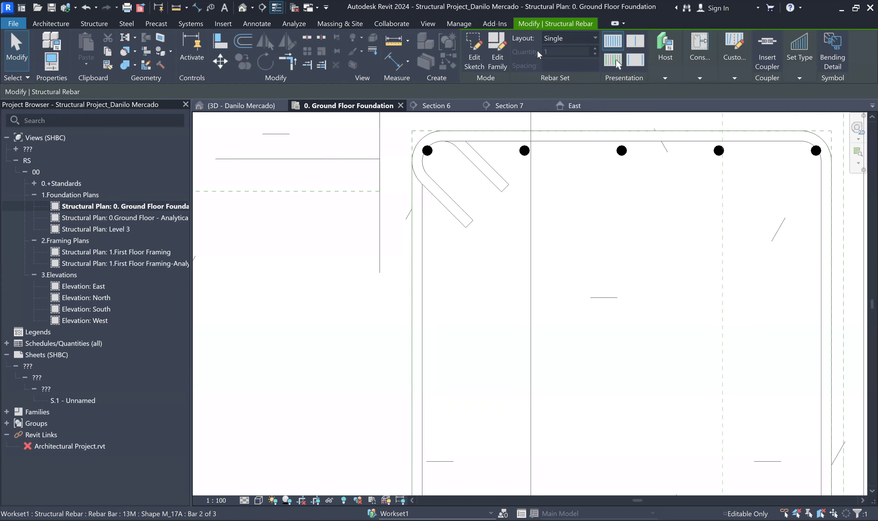
pyautogui.scroll(-2, 477, 228)
pyautogui.click(479, 275)
pyautogui.scroll(-3, 480, 341)
pyautogui.moveTo(480, 342); pyautogui.dragTo(472, 194, button='middle')
pyautogui.scroll(5, 467, 283)
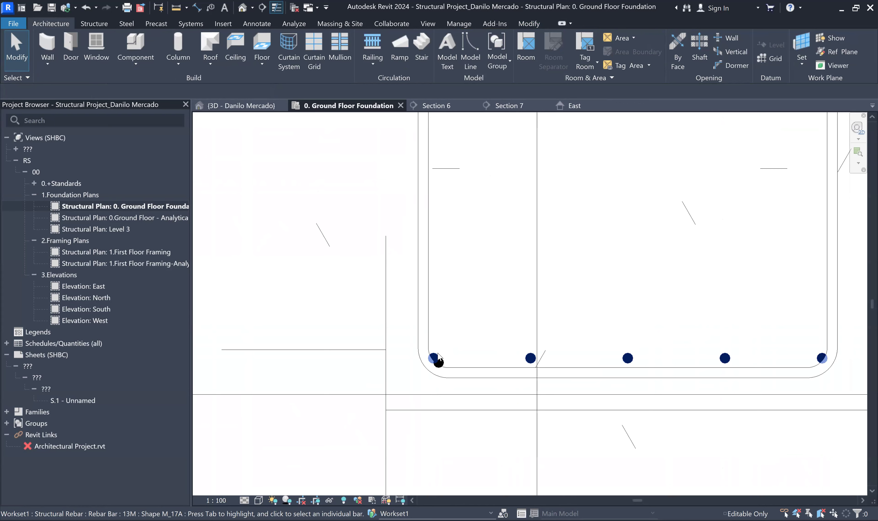
pyautogui.click(441, 353)
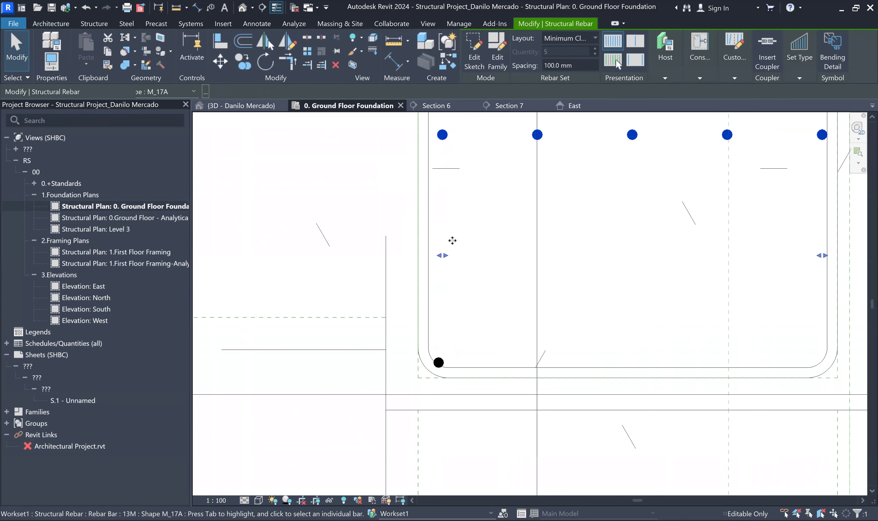
pyautogui.scroll(-2, 452, 242)
pyautogui.press('Escape')
pyautogui.scroll(2, 450, 263)
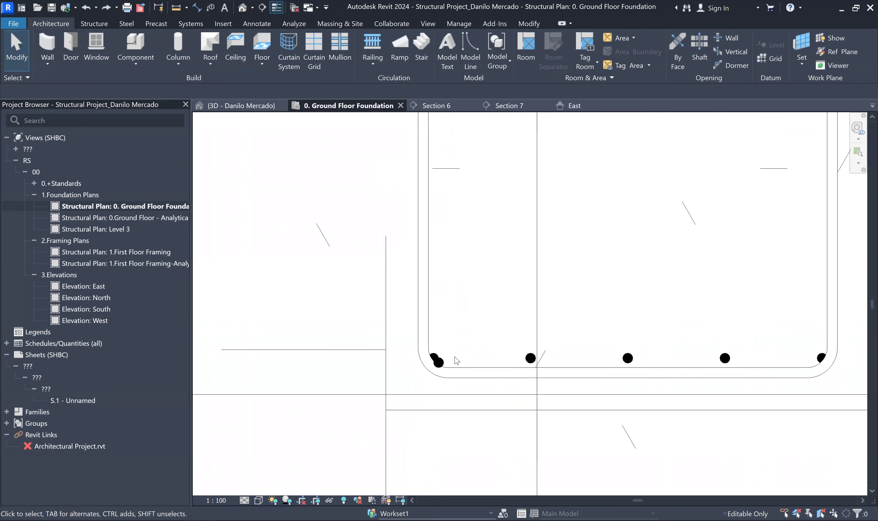
# Step: Move the single L-shaped bar from the stirrup's lower corner up to about the middle of the column's left face
pyautogui.press('Tab')
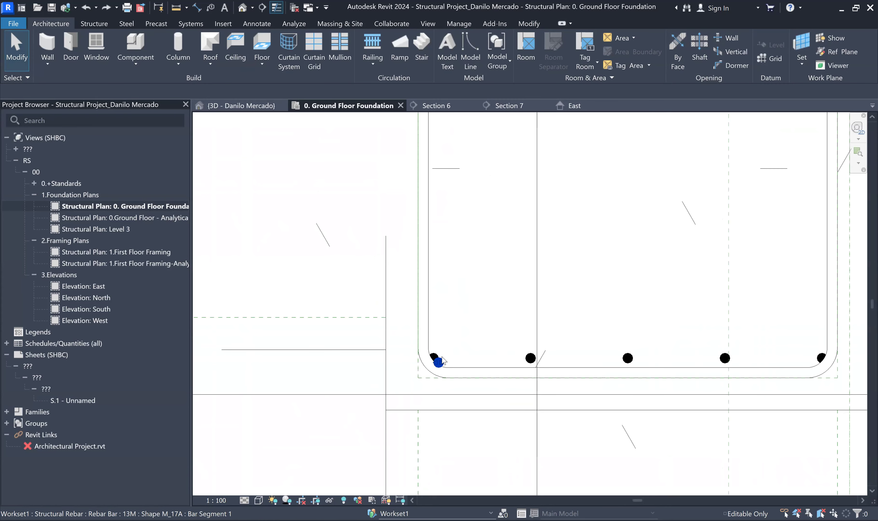
pyautogui.click(447, 366)
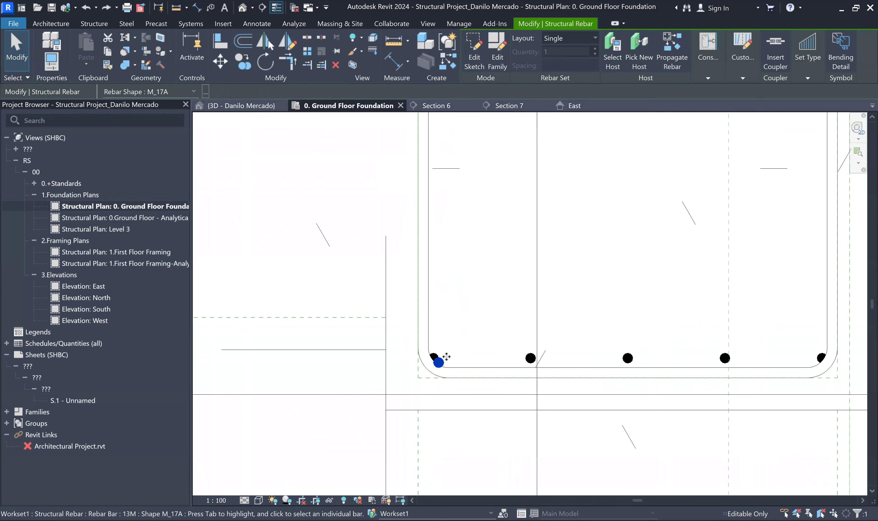
pyautogui.moveTo(471, 244); pyautogui.dragTo(450, 153)
pyautogui.scroll(-3, 443, 218)
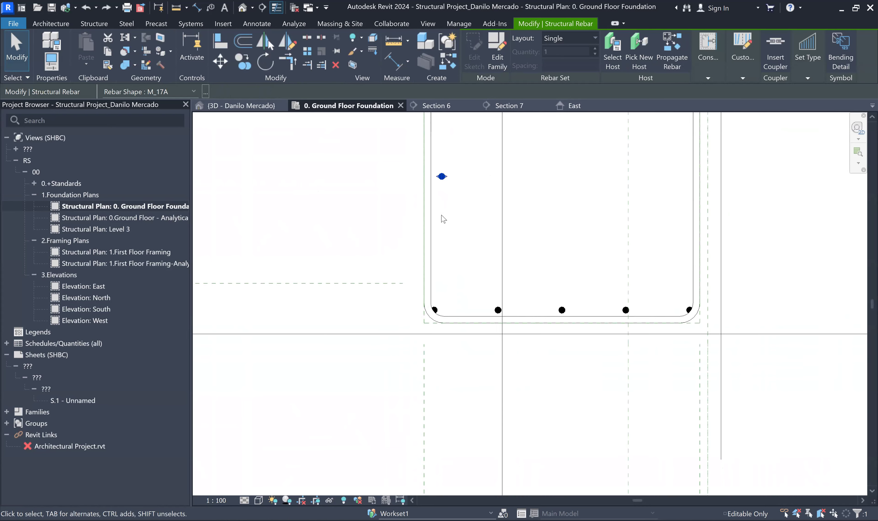
pyautogui.moveTo(479, 325); pyautogui.dragTo(455, 220, button='middle')
pyautogui.click(456, 220)
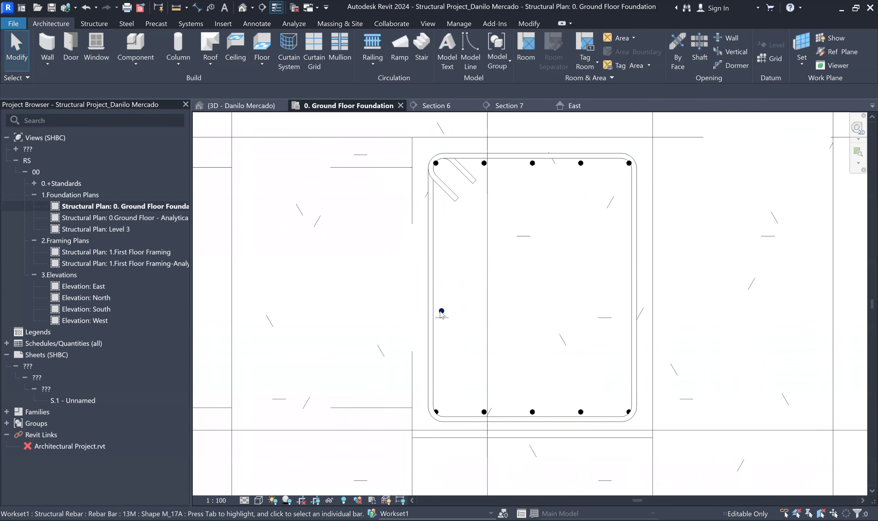
# Step: Shift the single mid-face bar sideways until it sits against the inside of the stirrup's side leg
pyautogui.press('Tab')
pyautogui.click(450, 238)
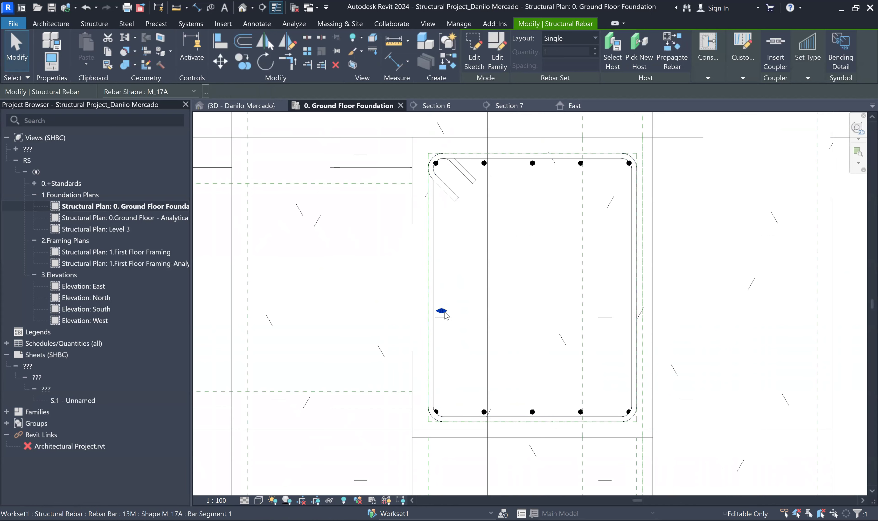
pyautogui.moveTo(442, 313); pyautogui.dragTo(437, 238)
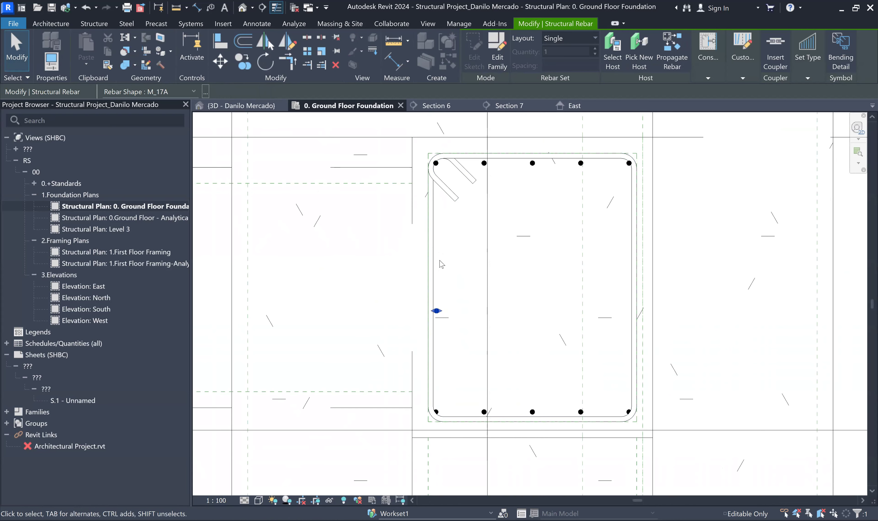
pyautogui.scroll(2, 441, 317)
pyautogui.click(441, 317)
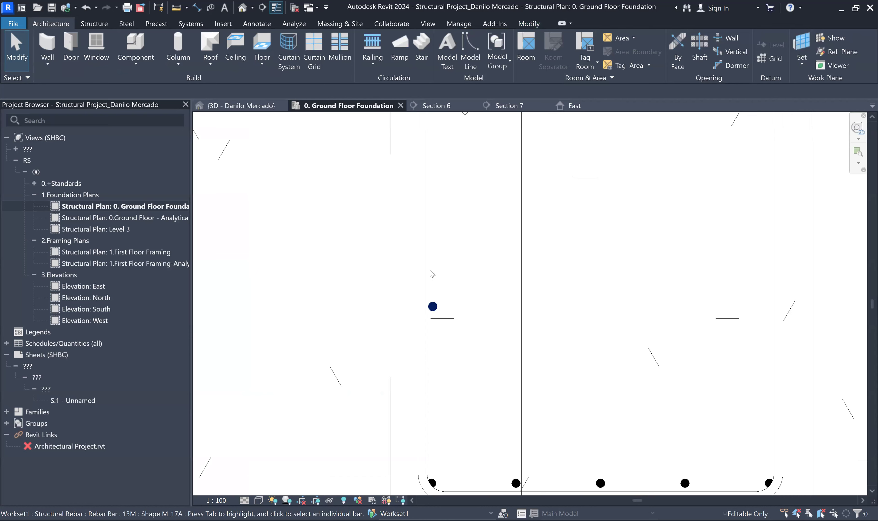
pyautogui.scroll(-3, 451, 238)
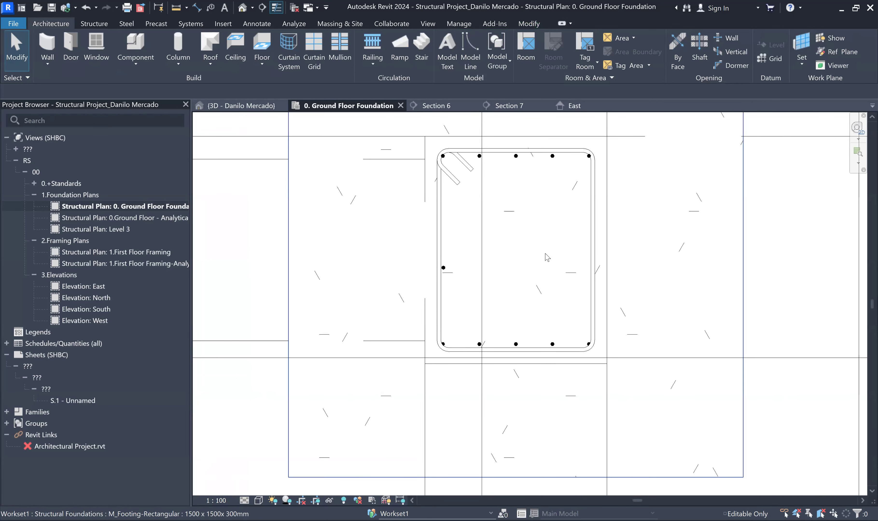
# Step: Align the single side-face bar with the footing's horizontal centre line
pyautogui.press('a')
pyautogui.press('l')
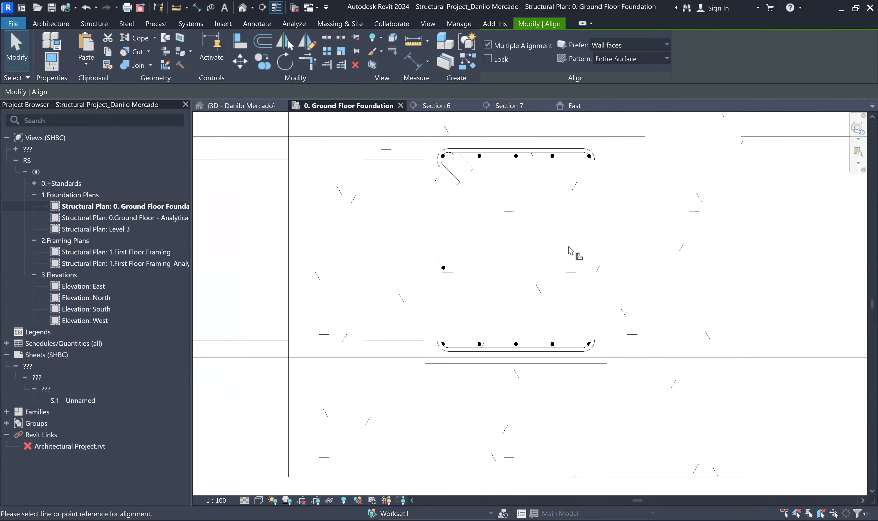
pyautogui.click(575, 257)
pyautogui.scroll(3, 445, 269)
pyautogui.click(434, 265)
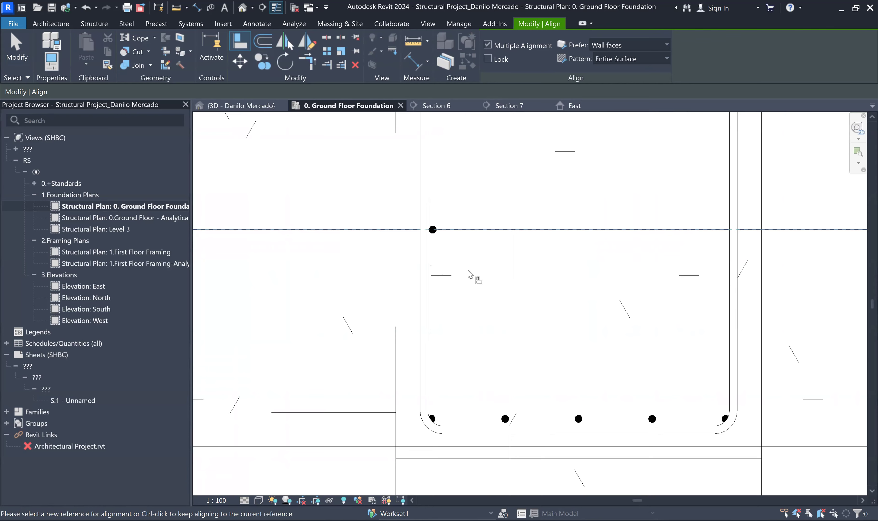
pyautogui.scroll(-3, 470, 275)
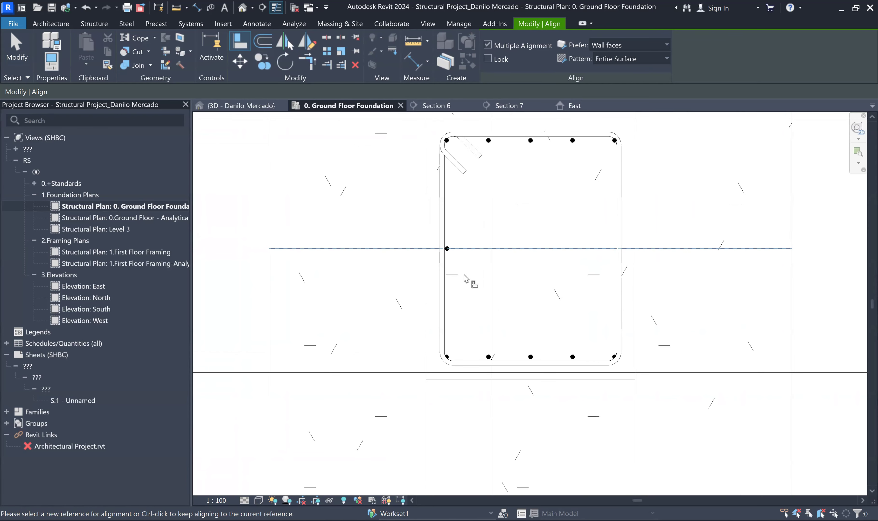
pyautogui.press('Escape')
pyautogui.press('Escape')
# Step: Copy the centred side-face bar 150 mm upward along the stirrup's side leg
pyautogui.scroll(2, 442, 251)
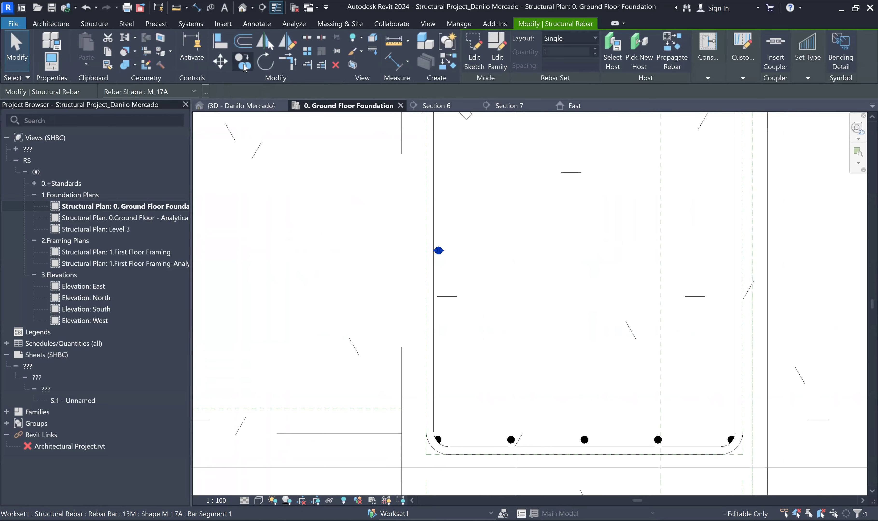
pyautogui.press('c')
pyautogui.press('o')
pyautogui.click(439, 251)
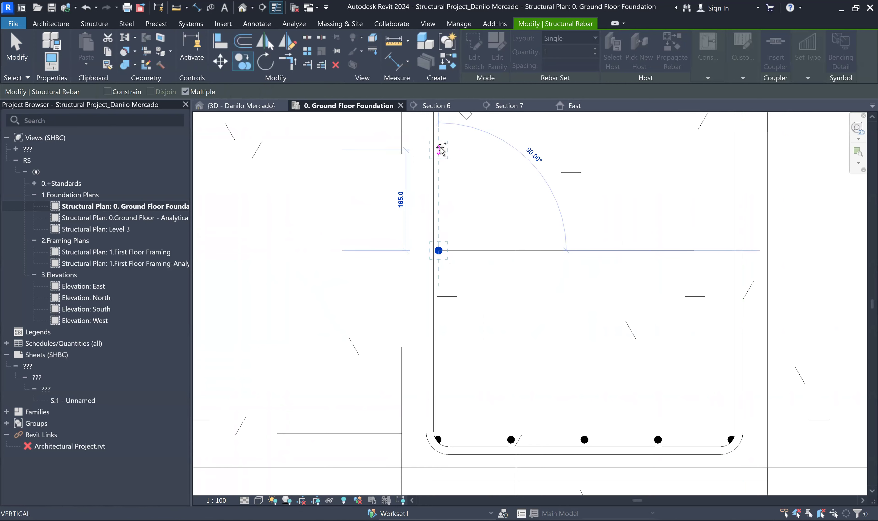
pyautogui.moveTo(442, 155); pyautogui.dragTo(435, 274, button='middle')
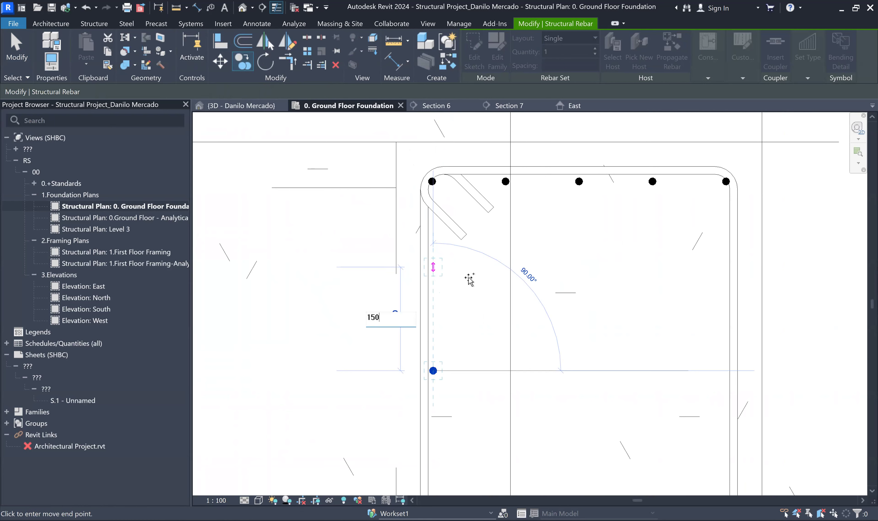
pyautogui.press('Return')
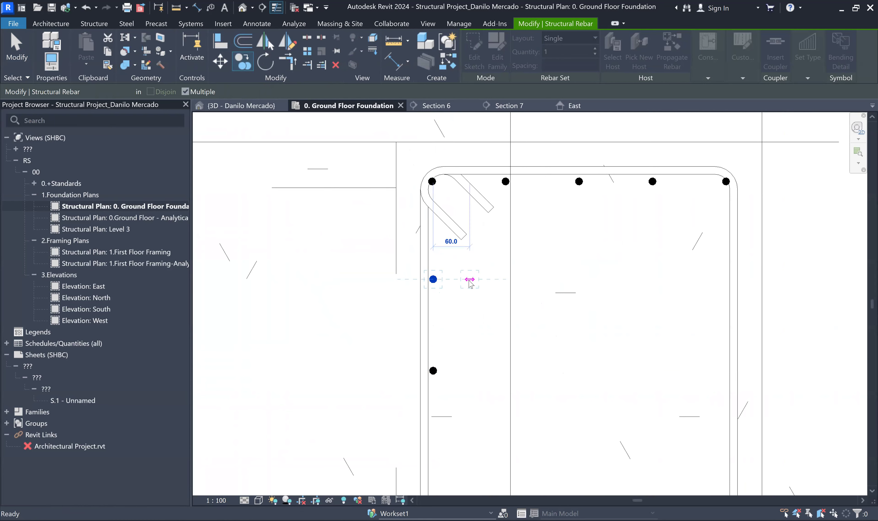
pyautogui.scroll(-2, 470, 283)
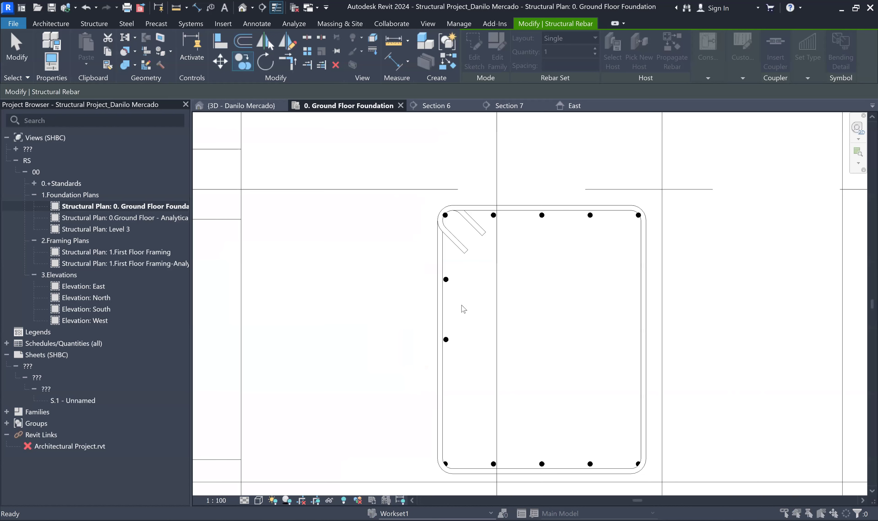
pyautogui.press('Escape')
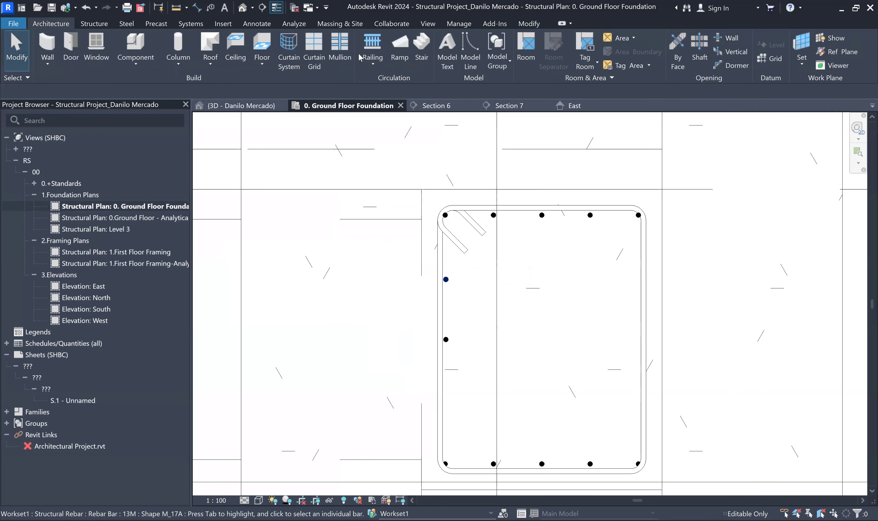
# Step: Mirror the upper side-face bar about a horizontal axis drawn through the middle bar, keeping the original
pyautogui.press('Tab')
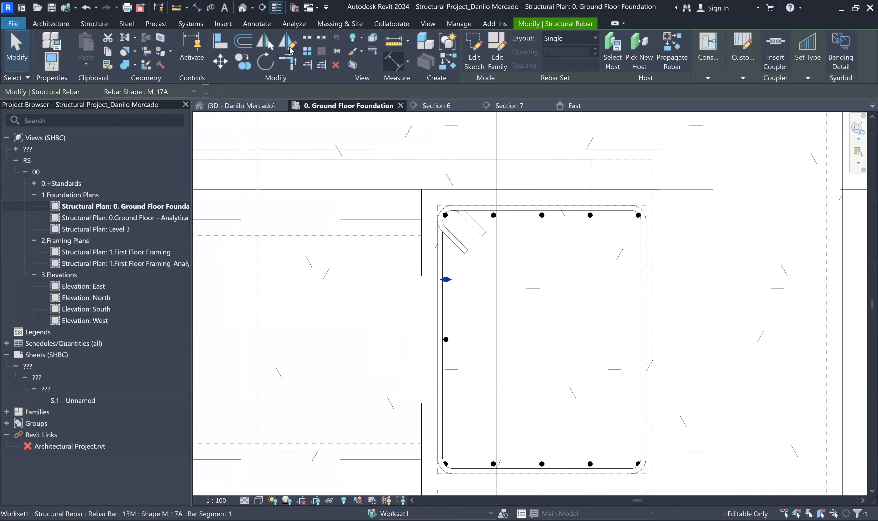
pyautogui.click(286, 43)
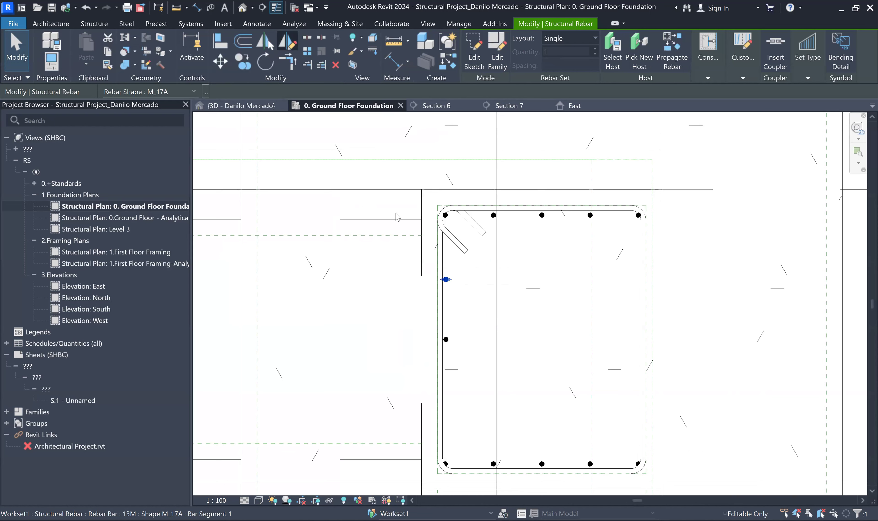
pyautogui.click(482, 340)
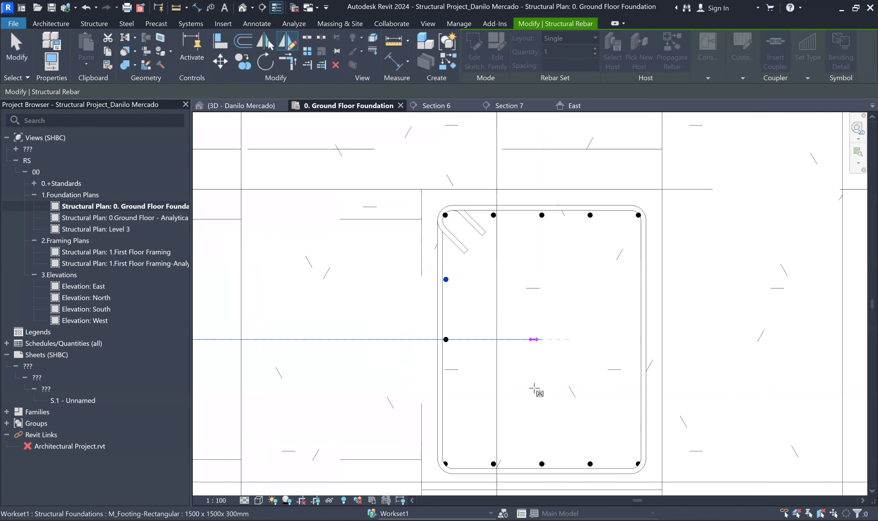
pyautogui.click(534, 389)
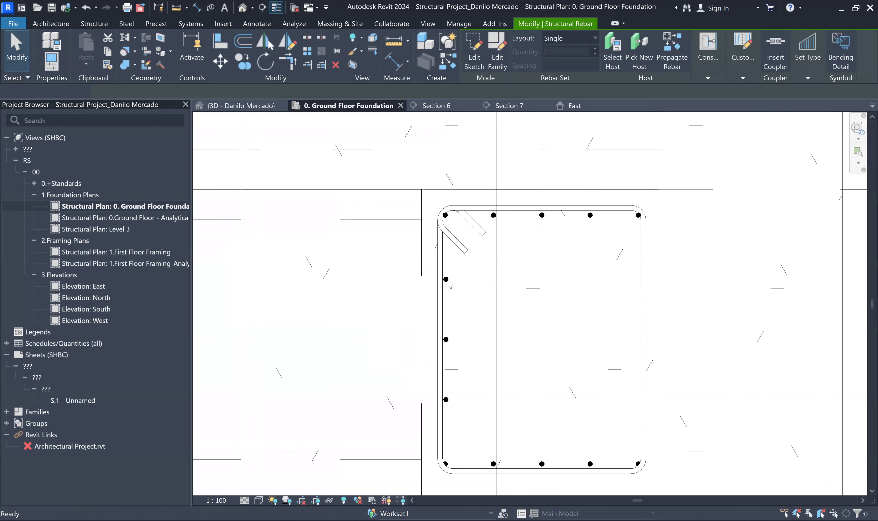
pyautogui.press('Escape')
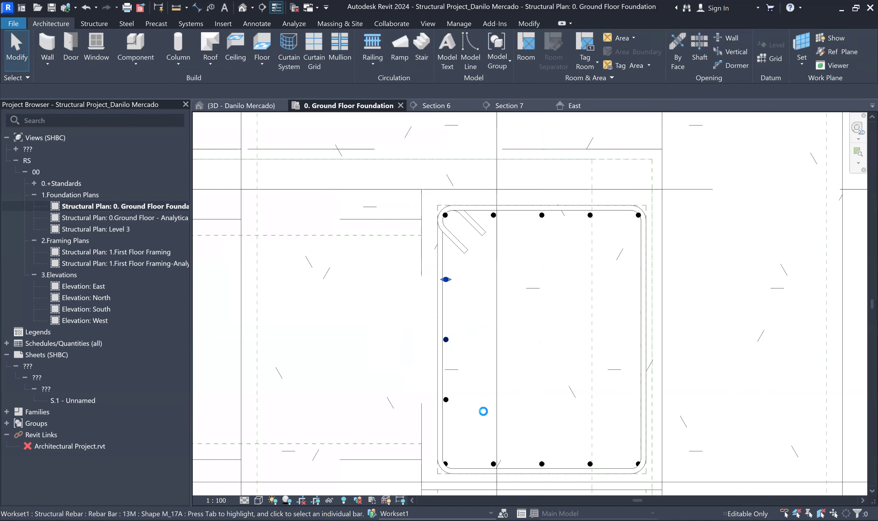
# Step: Mirror the three side-face bars to the opposite column face about a vertical axis drawn through the column's centre
pyautogui.click(449, 402)
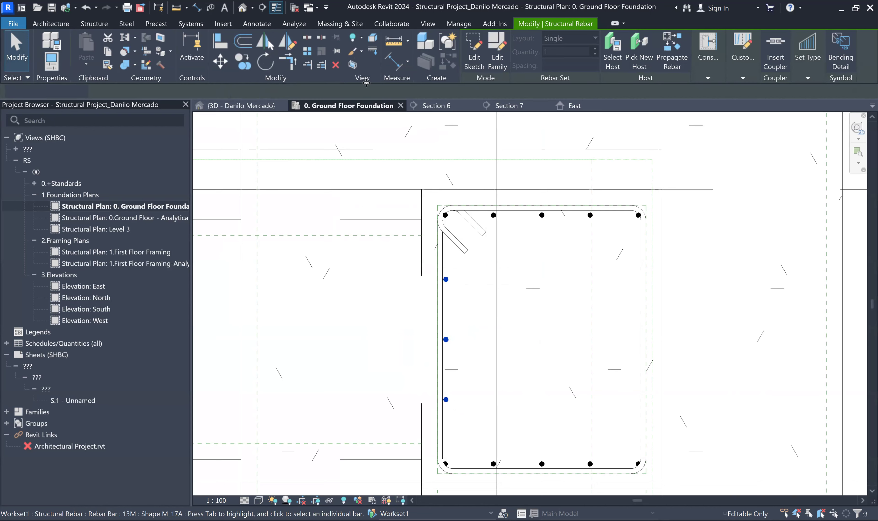
pyautogui.click(295, 44)
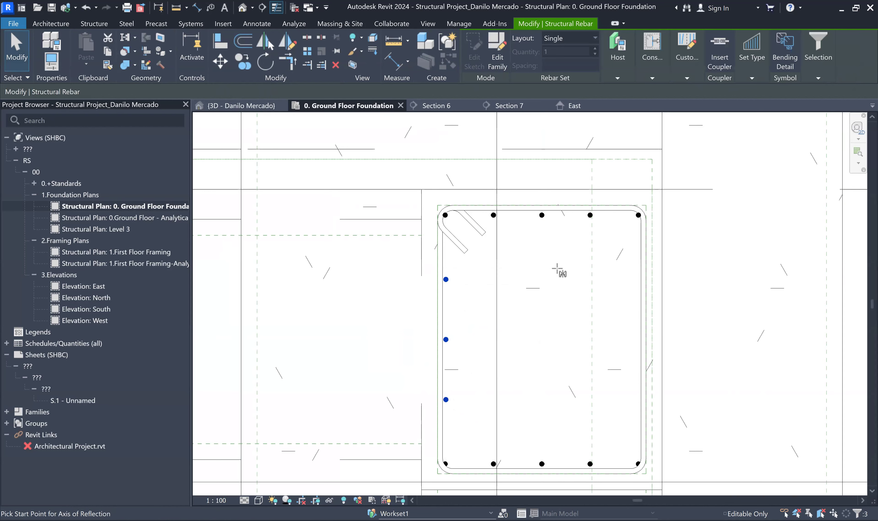
pyautogui.click(542, 230)
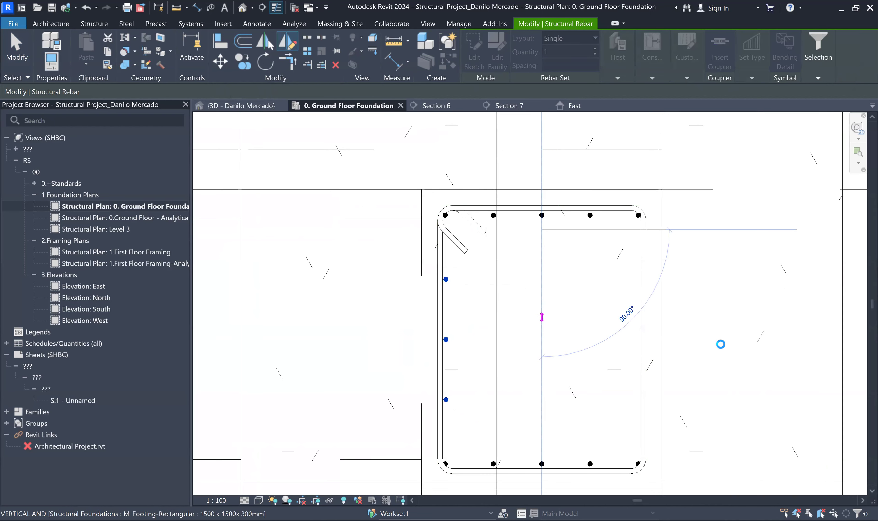
pyautogui.click(720, 345)
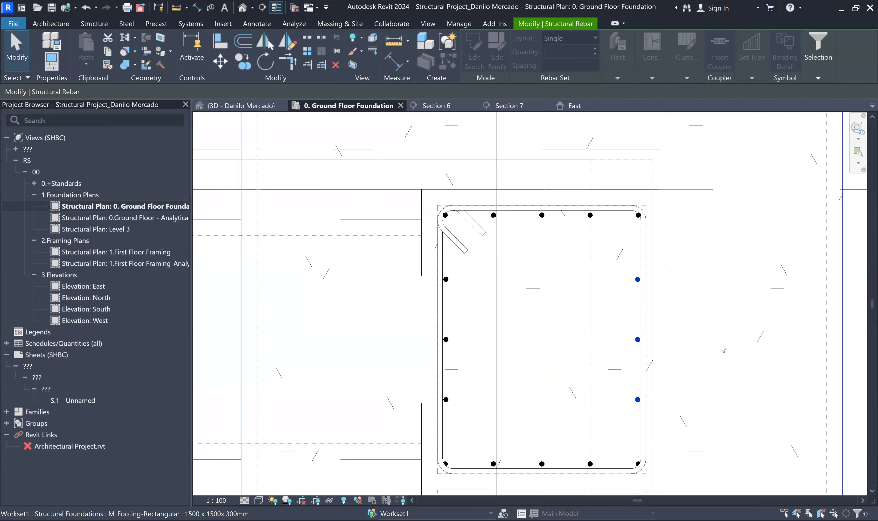
# Step: Open the 3D view and examine the corner column's reinforcement from its footing anchorage to its top against the other columns
pyautogui.click(244, 8)
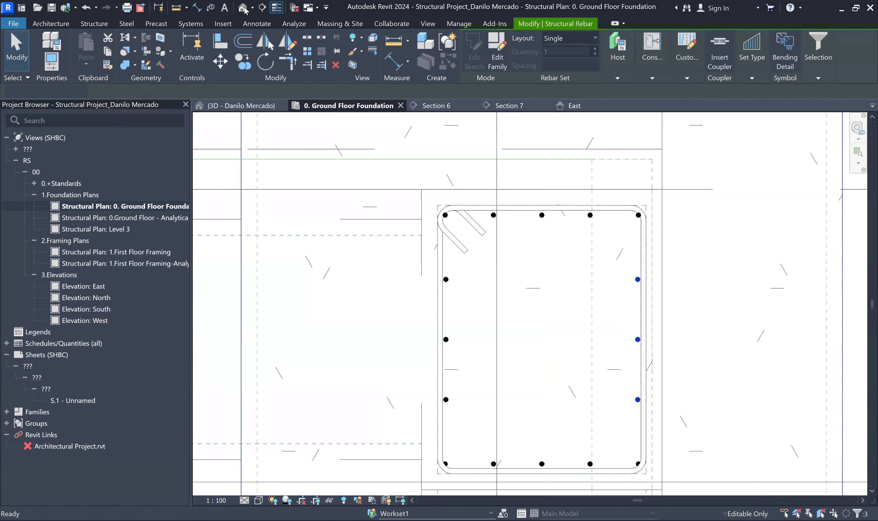
pyautogui.scroll(-7, 469, 434)
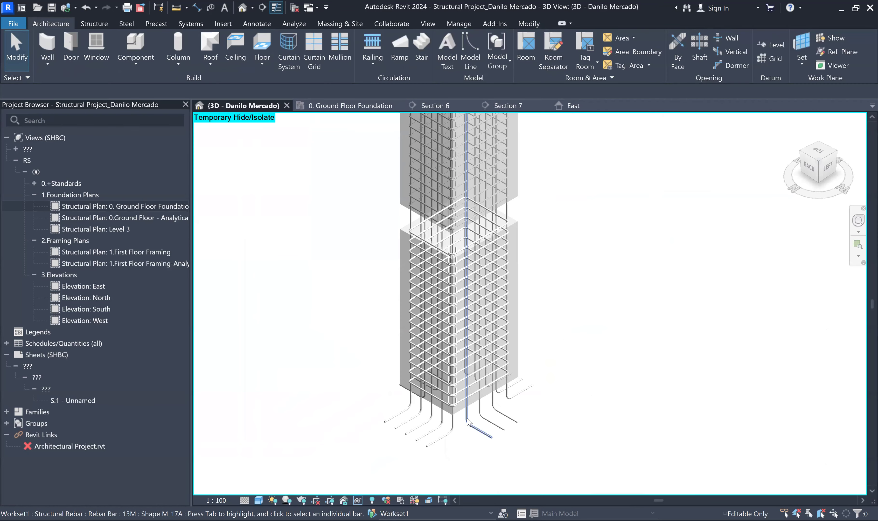
pyautogui.scroll(-1, 607, 423)
pyautogui.moveTo(543, 387); pyautogui.dragTo(452, 342, button='middle')
pyautogui.scroll(-1, 463, 348)
pyautogui.scroll(-6, 530, 383)
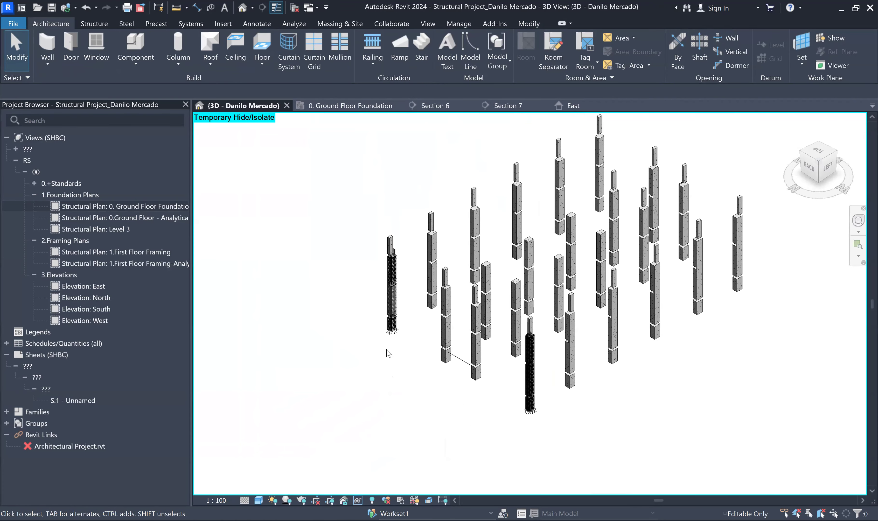
pyautogui.scroll(5, 392, 378)
pyautogui.moveTo(452, 408); pyautogui.dragTo(438, 360, button='middle')
pyautogui.scroll(-2, 438, 355)
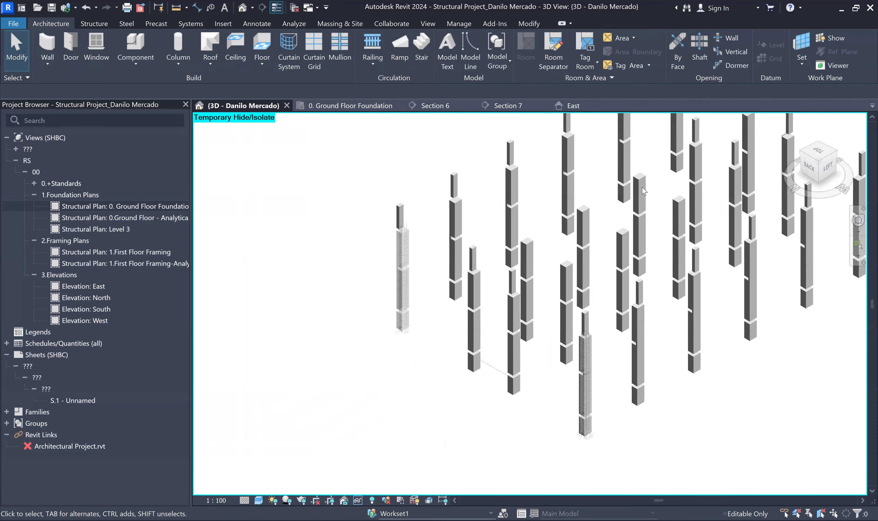
pyautogui.scroll(4, 438, 264)
pyautogui.moveTo(441, 264); pyautogui.dragTo(433, 295, button='middle')
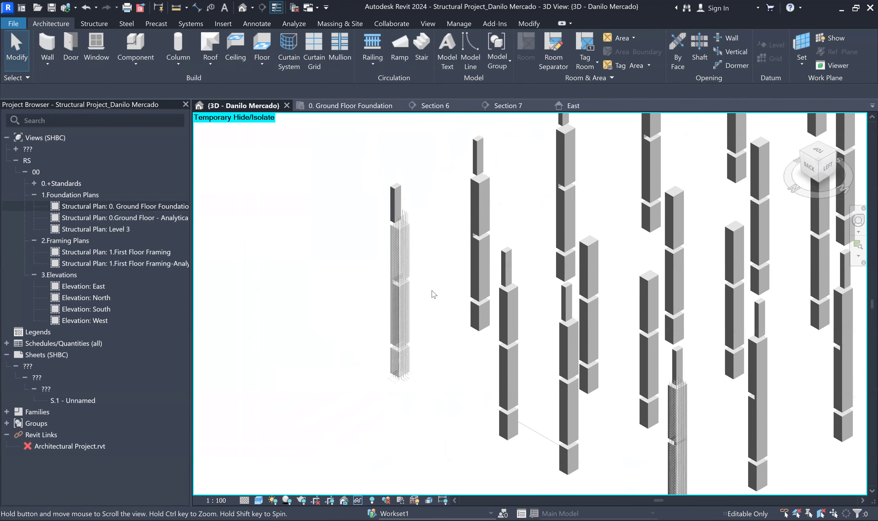
pyautogui.scroll(3, 420, 221)
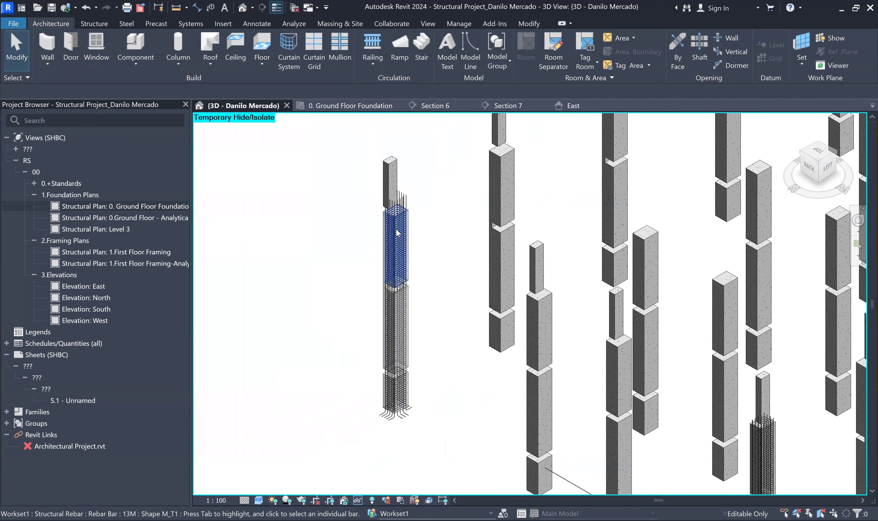
pyautogui.scroll(-3, 397, 230)
pyautogui.moveTo(597, 203); pyautogui.dragTo(510, 258, button='middle')
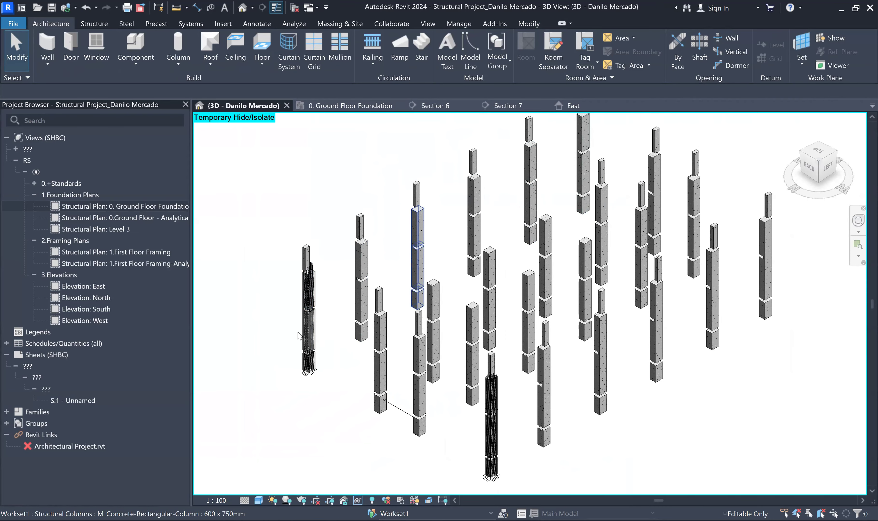
pyautogui.keyDown('shift'); pyautogui.moveTo(343, 329); pyautogui.dragTo(338, 326, button='middle'); pyautogui.keyUp('shift')
pyautogui.scroll(4, 339, 326)
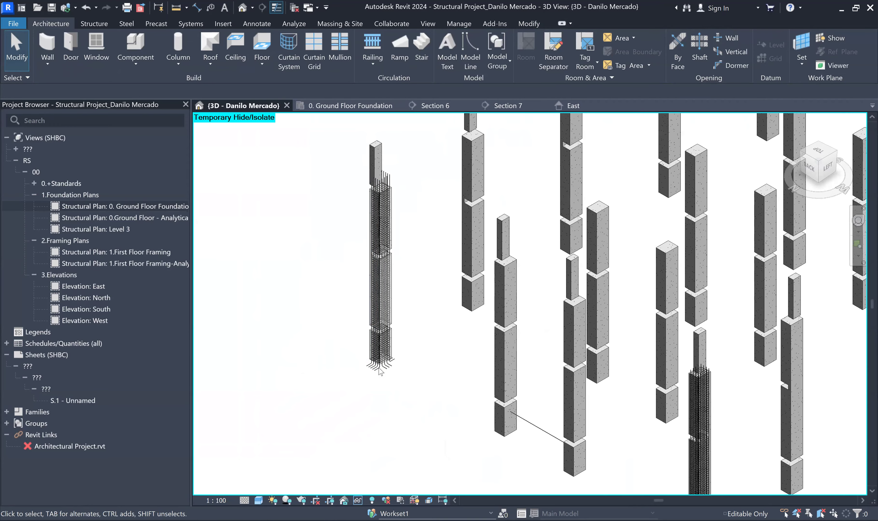
pyautogui.scroll(-2, 402, 328)
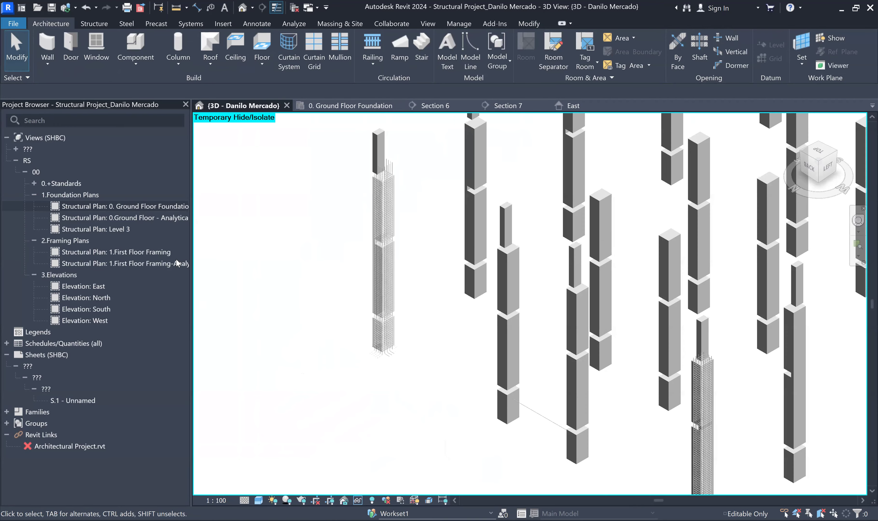
# Step: Open the ground floor foundation plan and examine the reinforced corner column and the neighbouring columns in its row
pyautogui.doubleClick(169, 207)
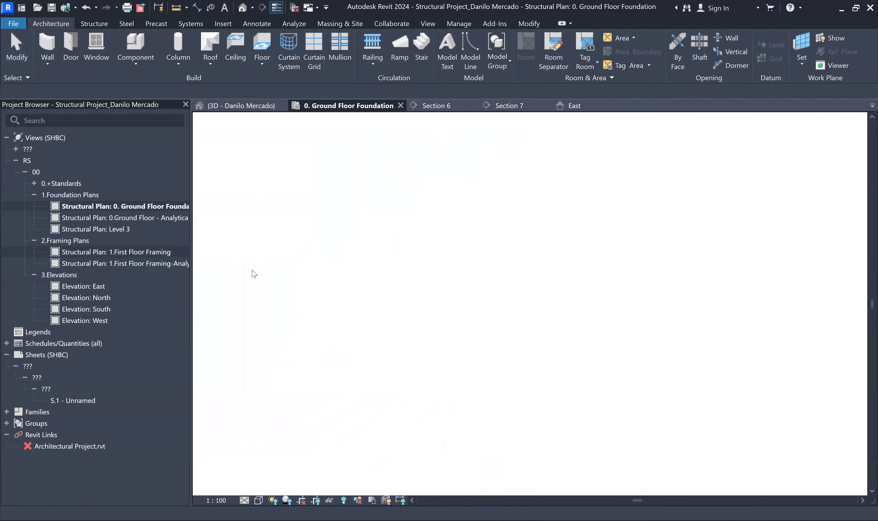
pyautogui.scroll(-6, 530, 268)
pyautogui.moveTo(479, 385); pyautogui.dragTo(503, 289, button='middle')
pyautogui.scroll(-2, 502, 289)
pyautogui.scroll(-1, 348, 289)
pyautogui.moveTo(360, 294); pyautogui.dragTo(671, 314, button='middle')
pyautogui.moveTo(411, 262); pyautogui.dragTo(523, 273, button='middle')
pyautogui.scroll(3, 516, 277)
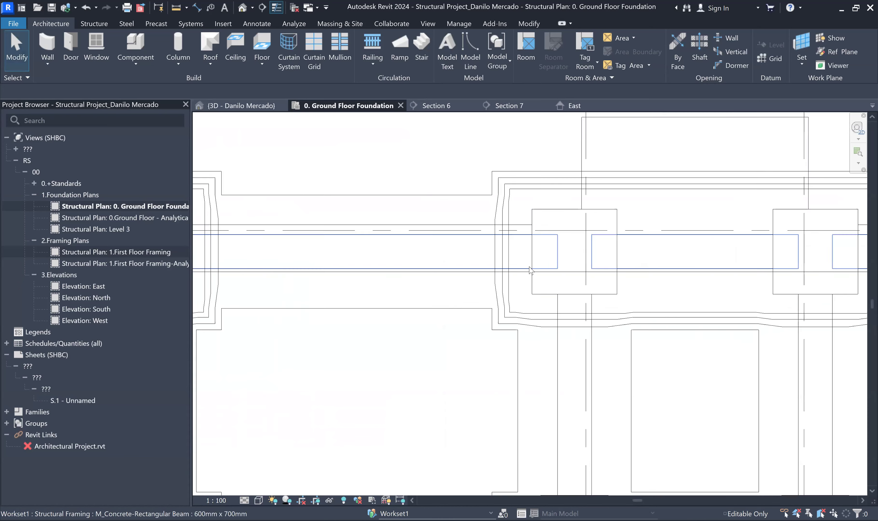
pyautogui.click(560, 249)
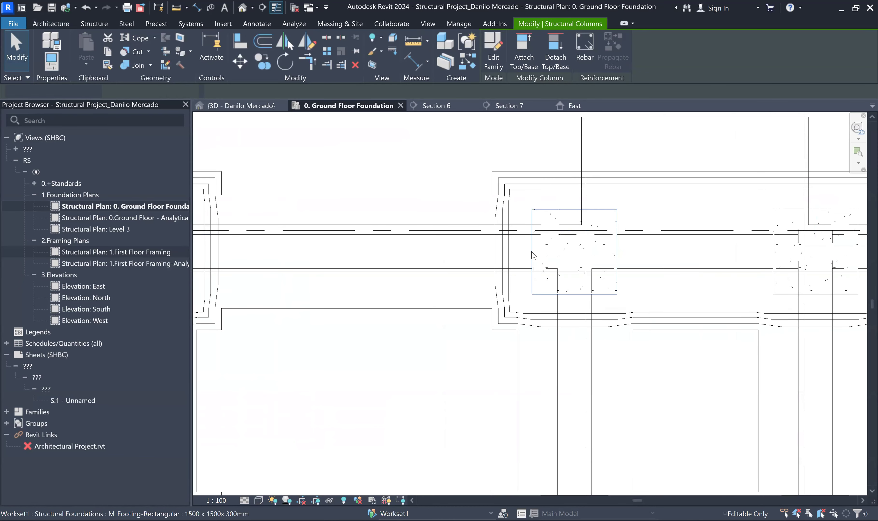
pyautogui.press('Escape')
pyautogui.scroll(-3, 555, 256)
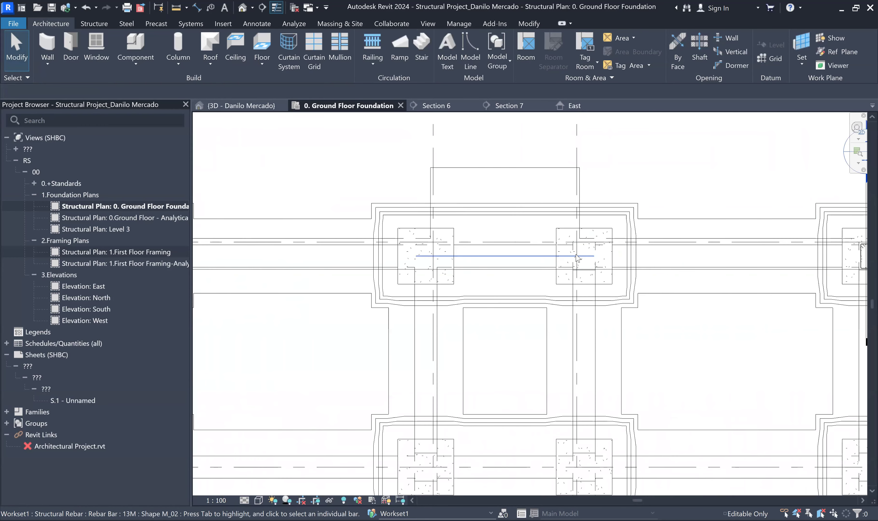
pyautogui.scroll(3, 612, 263)
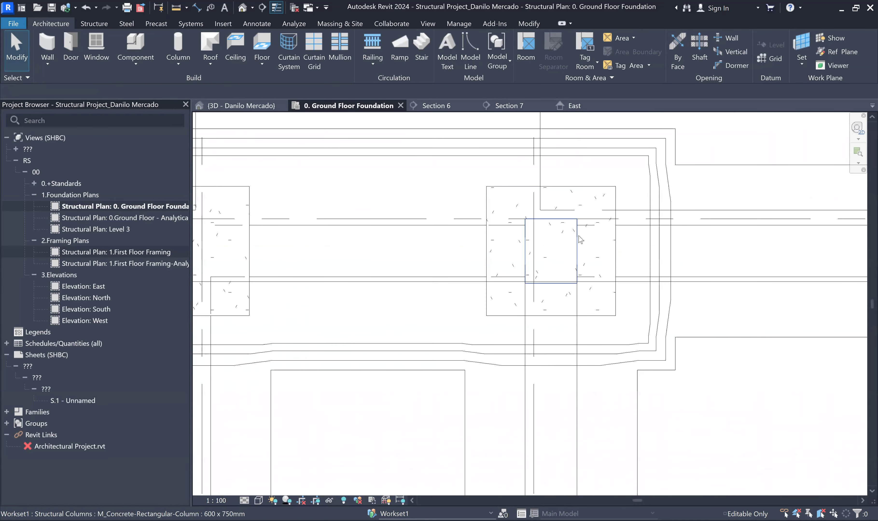
pyautogui.scroll(-4, 694, 291)
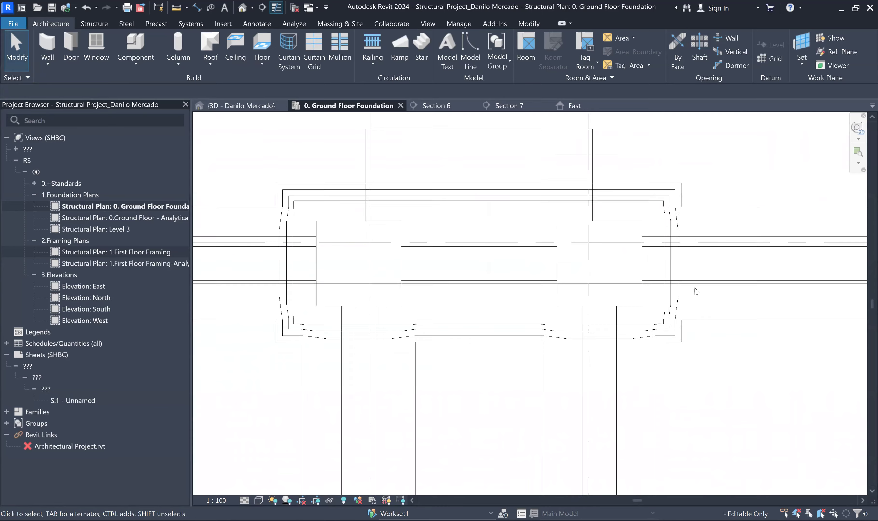
pyautogui.scroll(2, 329, 307)
pyautogui.scroll(5, 325, 301)
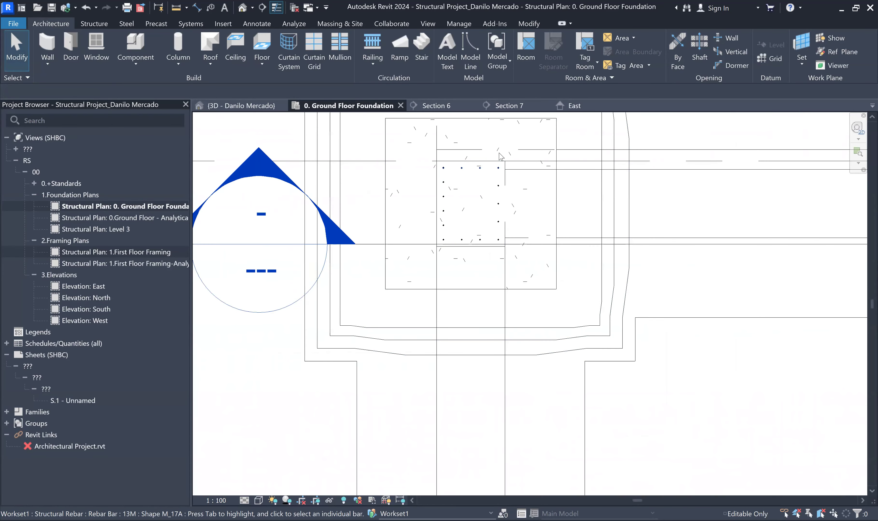
# Step: Copy the reinforced corner column from its centre onto the adjacent column in the row, 7675 mm horizontally, with multiple copies enabled
pyautogui.click(495, 167)
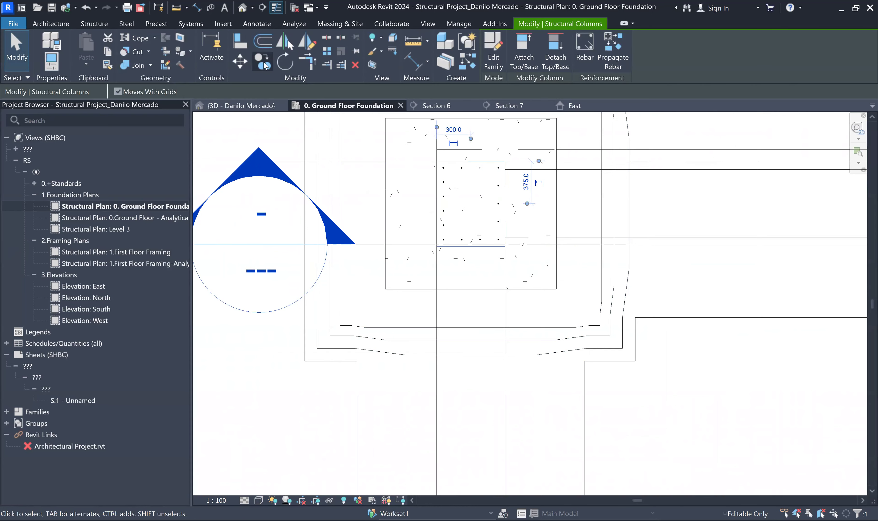
pyautogui.click(262, 61)
pyautogui.scroll(2, 483, 253)
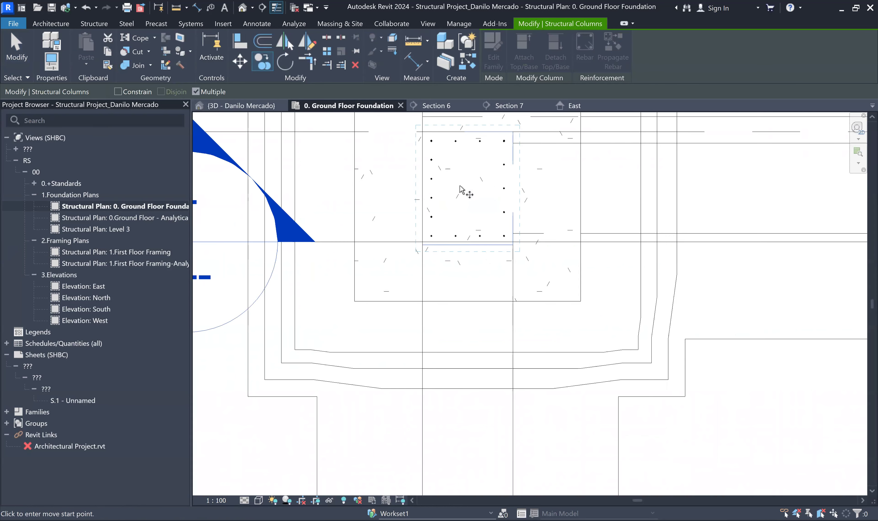
pyautogui.click(467, 188)
pyautogui.scroll(-3, 435, 236)
pyautogui.moveTo(517, 225); pyautogui.dragTo(348, 254, button='middle')
pyautogui.scroll(2, 348, 254)
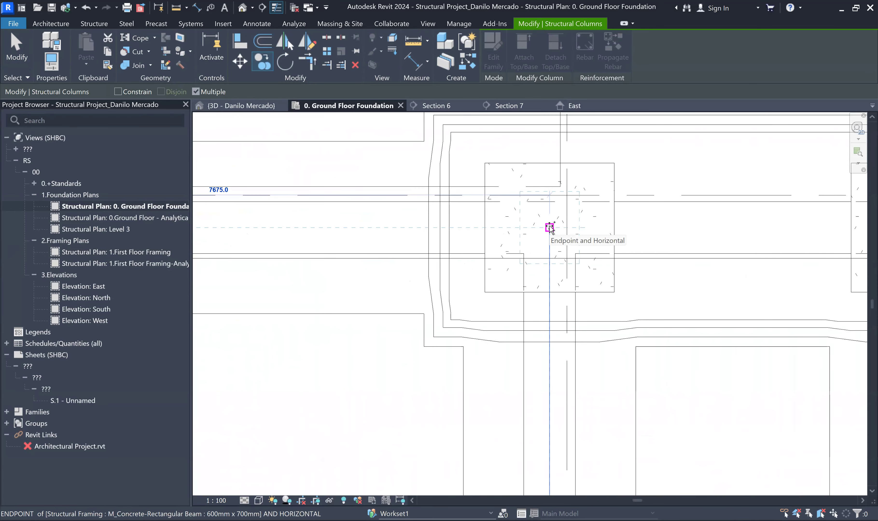
pyautogui.click(549, 227)
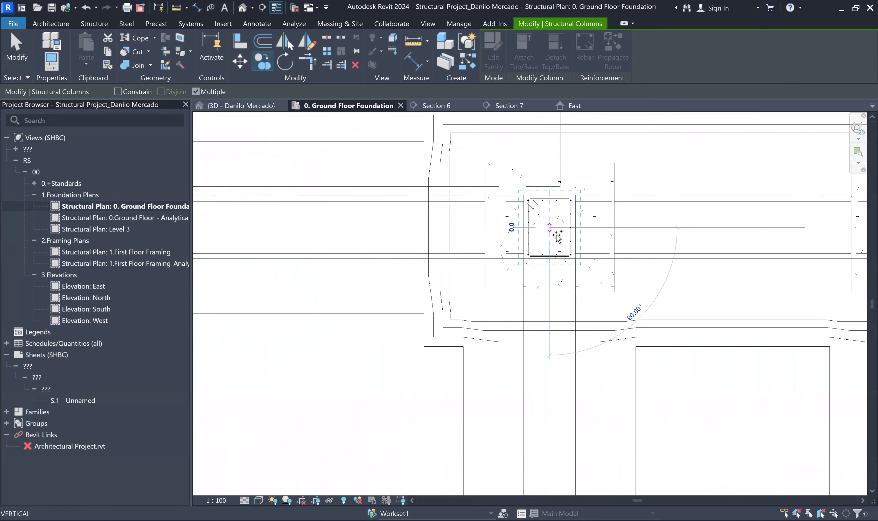
# Step: Place a second copy on the following column in the row, 4250 mm farther horizontally, and finish the copying
pyautogui.scroll(2, 640, 246)
pyautogui.moveTo(674, 232); pyautogui.dragTo(314, 284, button='middle')
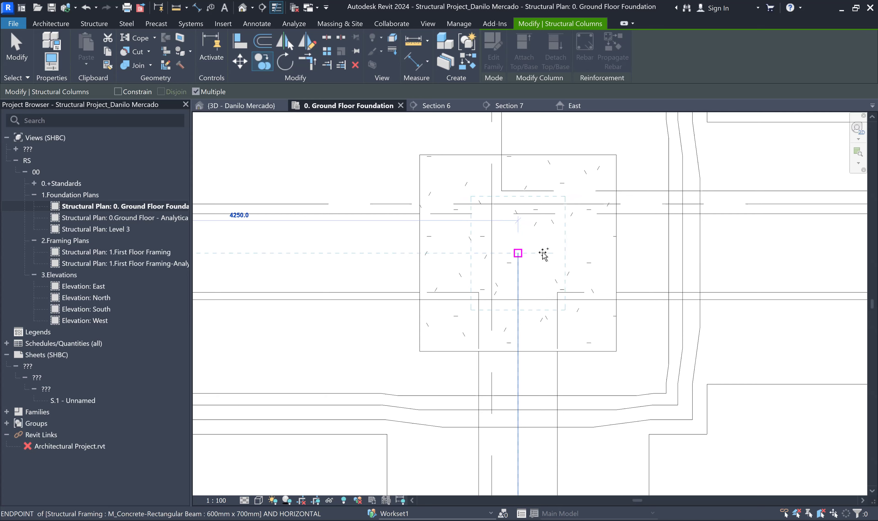
pyautogui.click(536, 261)
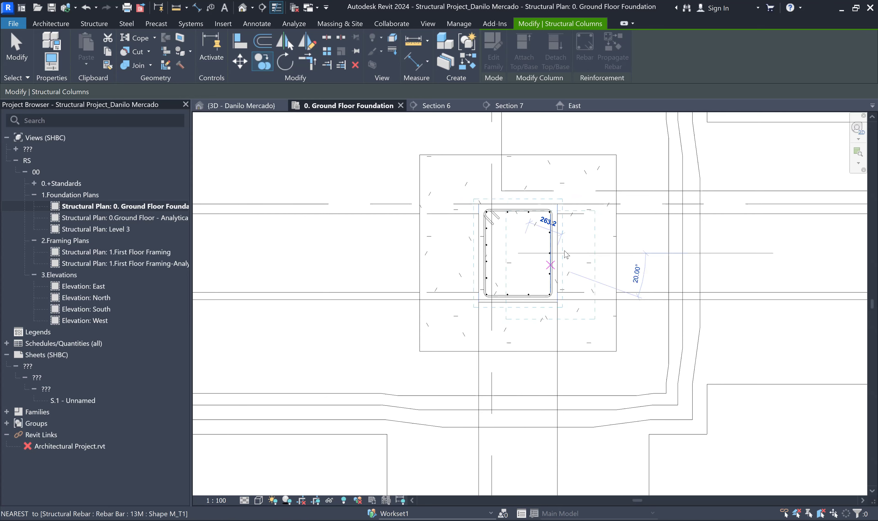
pyautogui.scroll(-2, 485, 225)
# Step: Open the 3D view and examine the copied columns' reinforcement against the original corner column and the remaining columns
pyautogui.click(242, 9)
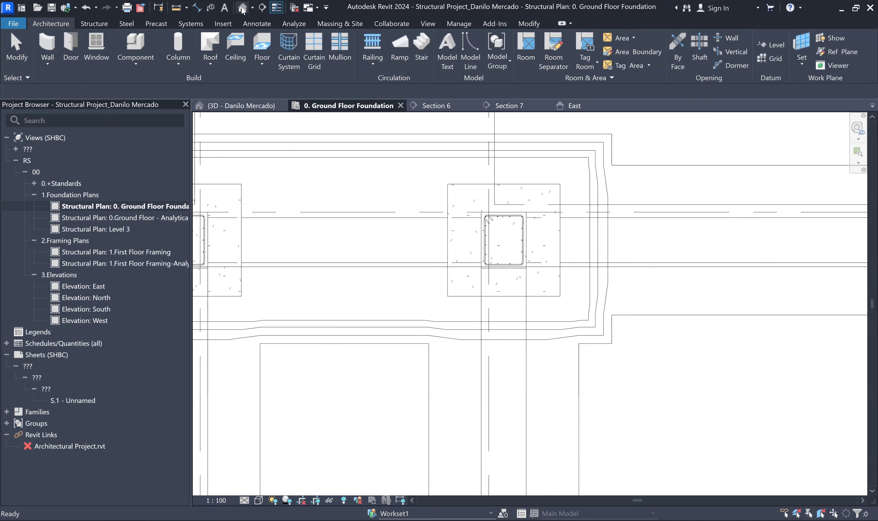
pyautogui.scroll(-1, 416, 218)
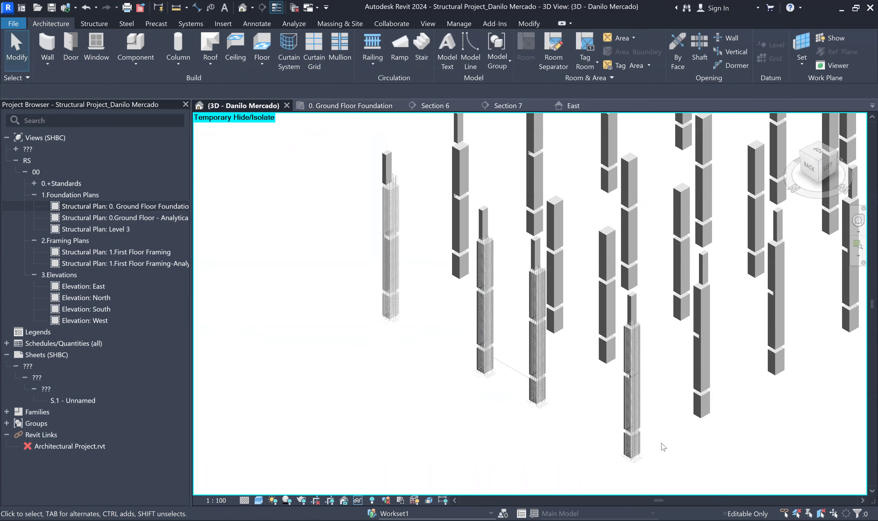
pyautogui.scroll(4, 670, 438)
pyautogui.moveTo(499, 378); pyautogui.dragTo(679, 501, button='middle')
pyautogui.moveTo(347, 208); pyautogui.dragTo(404, 351, button='middle')
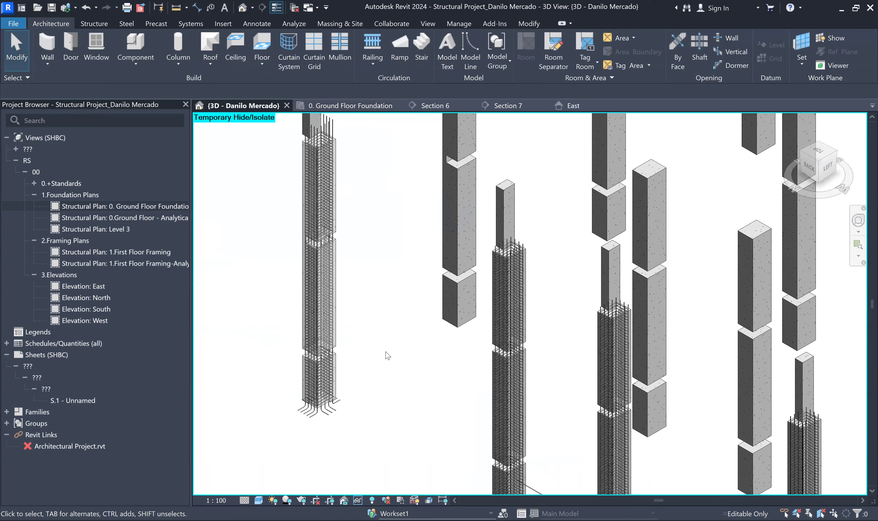
pyautogui.scroll(-2, 385, 354)
pyautogui.scroll(-1, 390, 360)
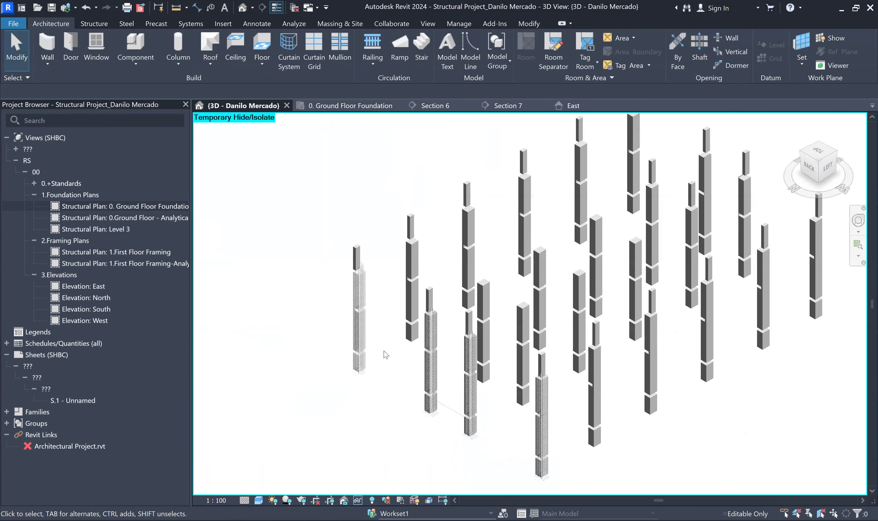
pyautogui.scroll(1, 388, 294)
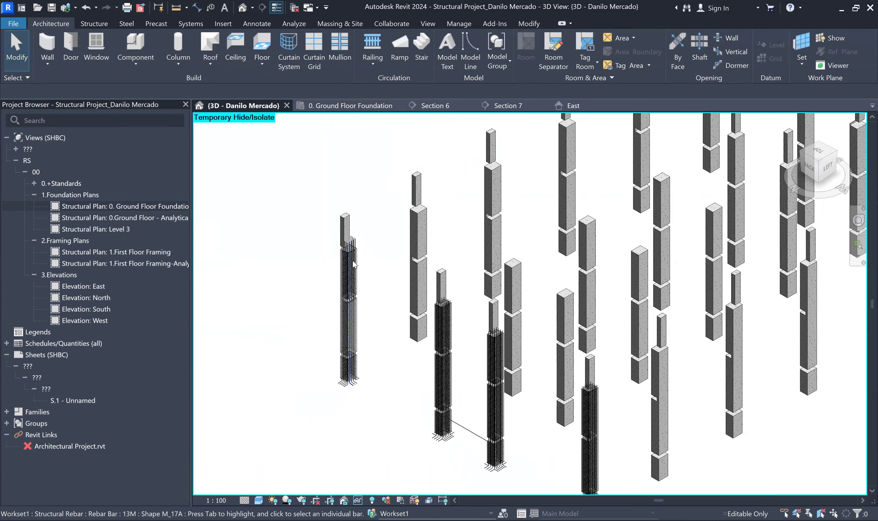
pyautogui.scroll(-2, 375, 309)
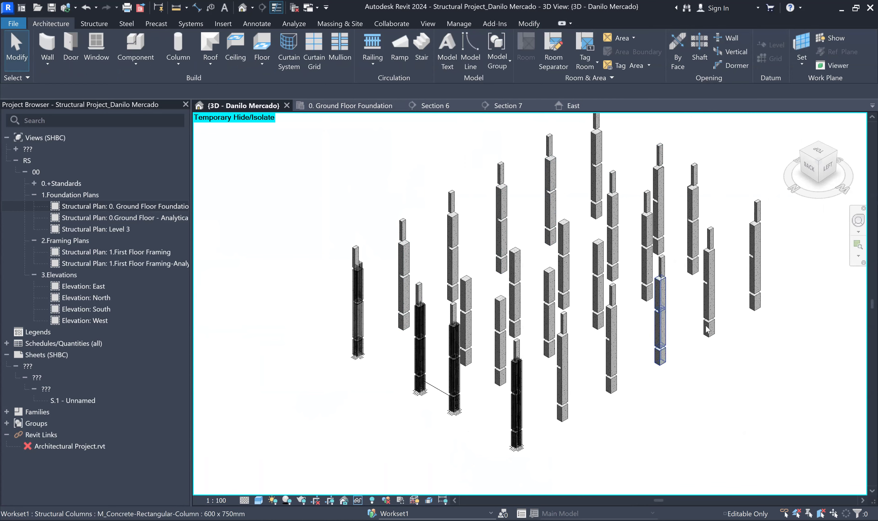
pyautogui.scroll(3, 374, 354)
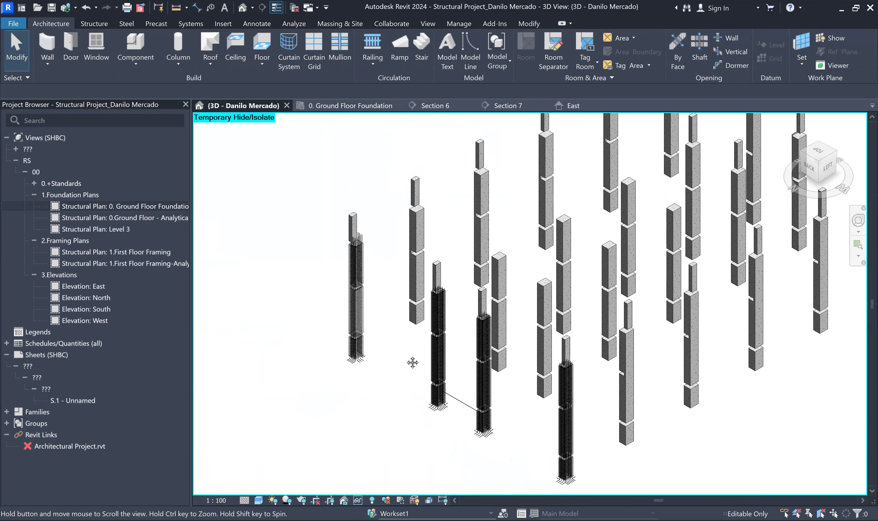
pyautogui.scroll(3, 399, 368)
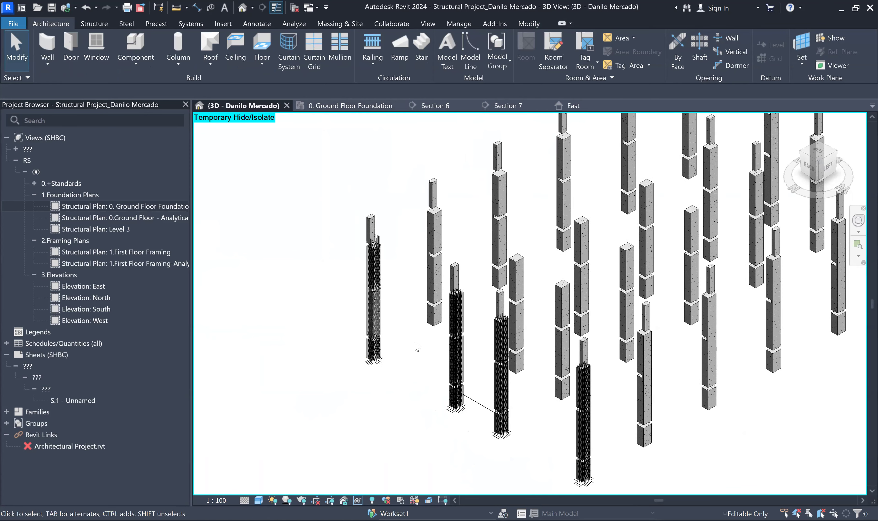
pyautogui.scroll(3, 386, 249)
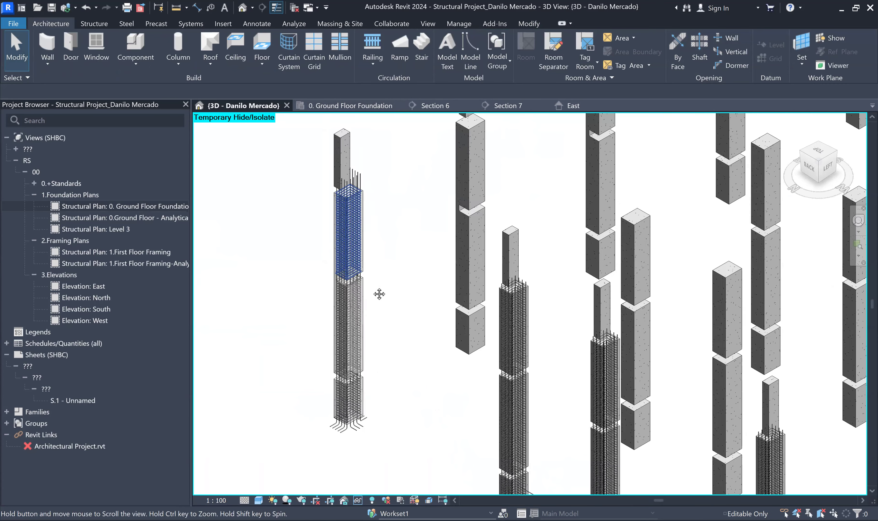
pyautogui.moveTo(545, 387); pyautogui.dragTo(492, 295, button='middle')
pyautogui.scroll(-5, 492, 296)
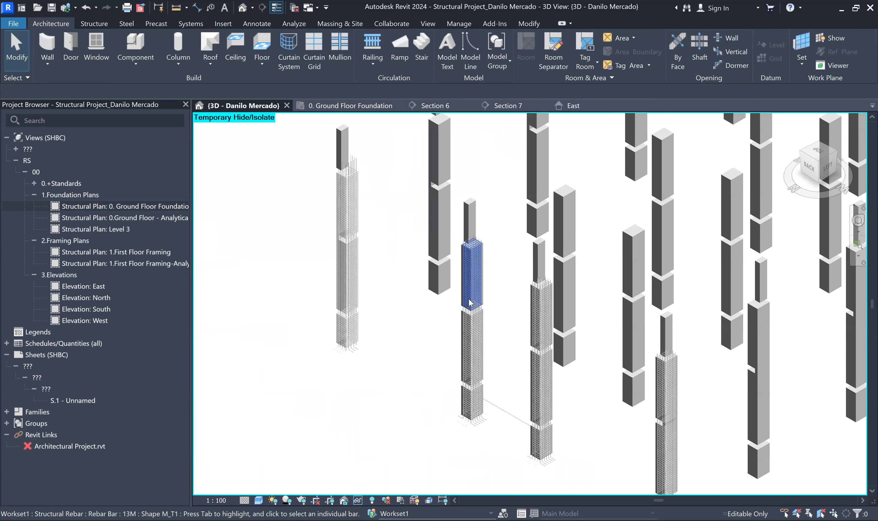
pyautogui.moveTo(695, 251); pyautogui.dragTo(515, 339, button='middle')
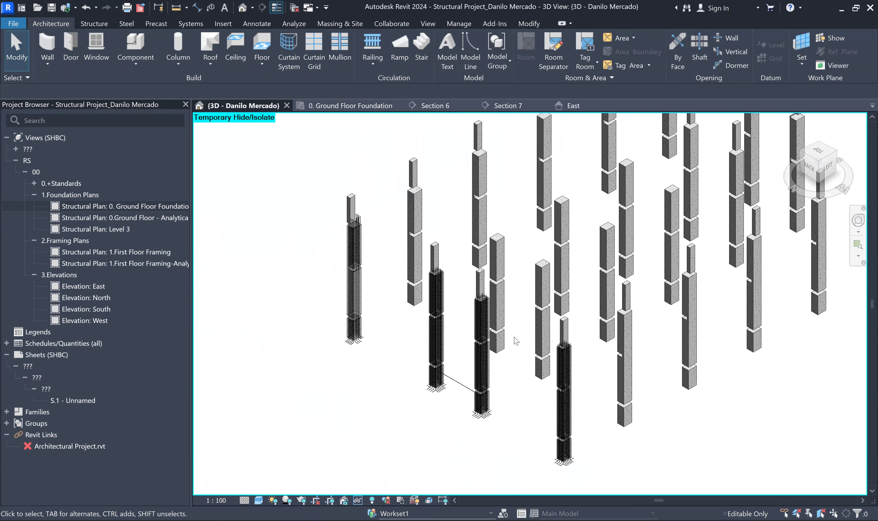
pyautogui.scroll(1, 319, 319)
pyautogui.moveTo(324, 318); pyautogui.dragTo(337, 307, button='middle')
pyautogui.scroll(2, 337, 307)
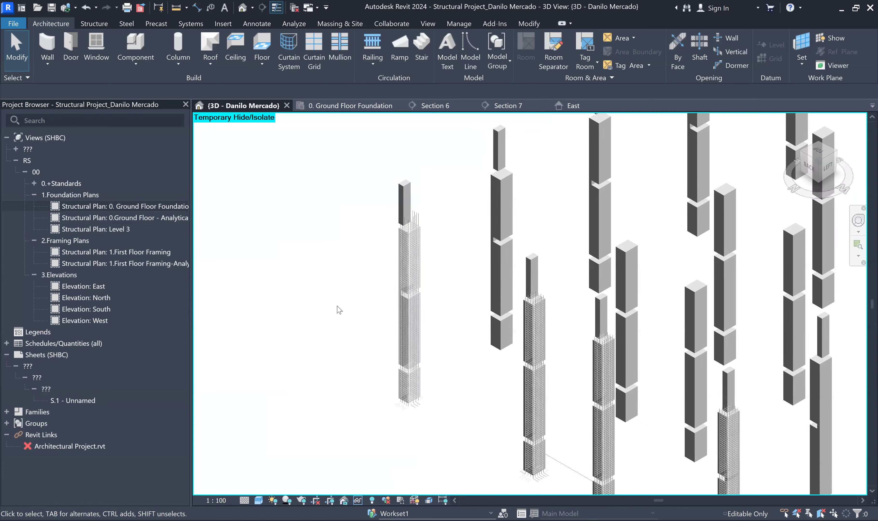
pyautogui.scroll(1, 402, 251)
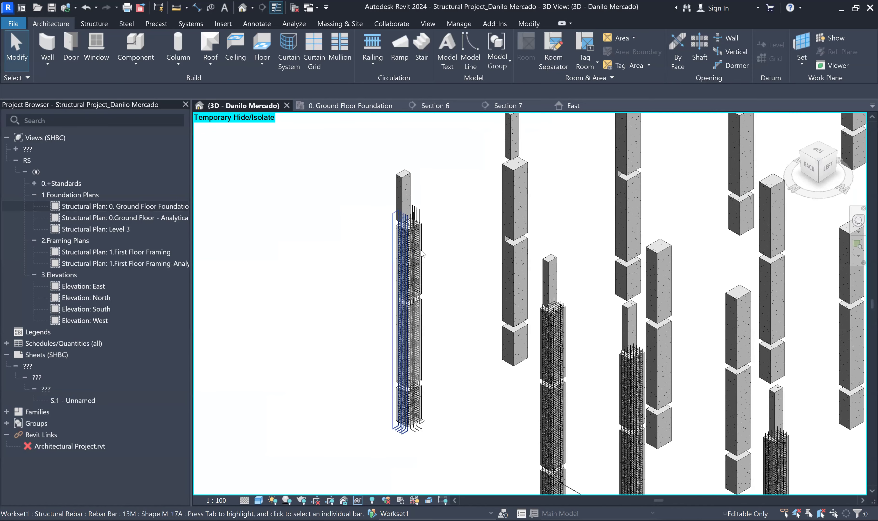
# Step: Hide the Structural Rebar category in the 3D view's Visibility/Graphic Overrides
pyautogui.moveTo(329, 270); pyautogui.dragTo(353, 288, button='middle')
pyautogui.press('v')
pyautogui.press('g')
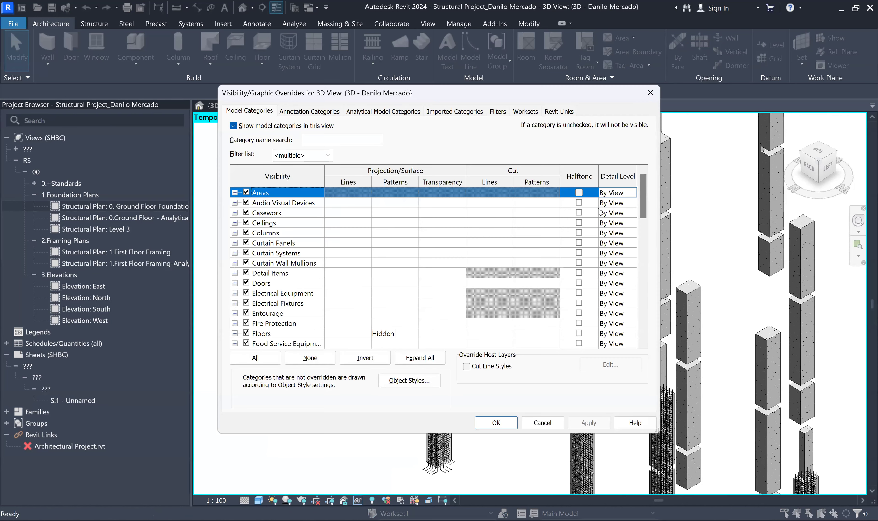
pyautogui.scroll(-15, 645, 242)
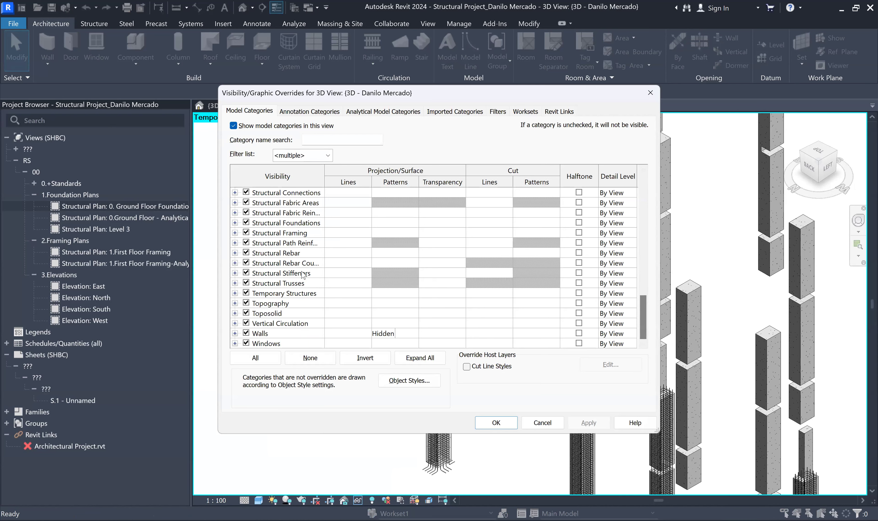
pyautogui.click(246, 253)
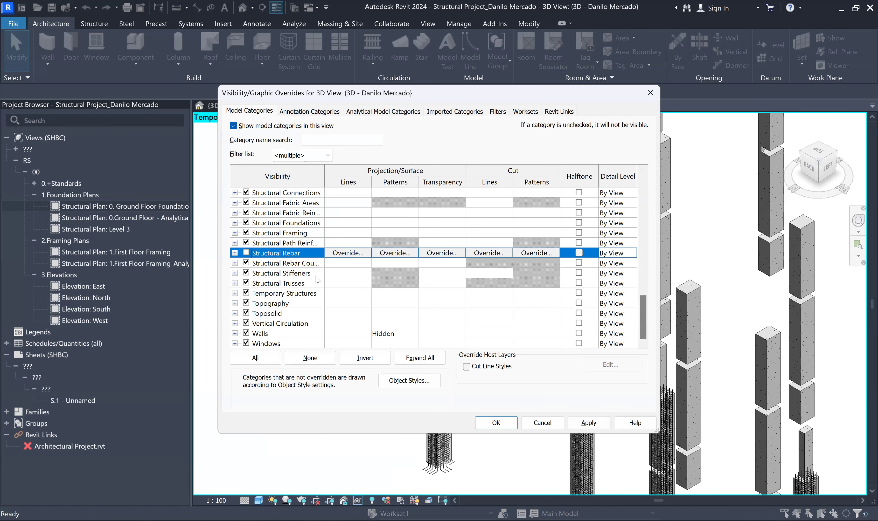
pyautogui.click(588, 423)
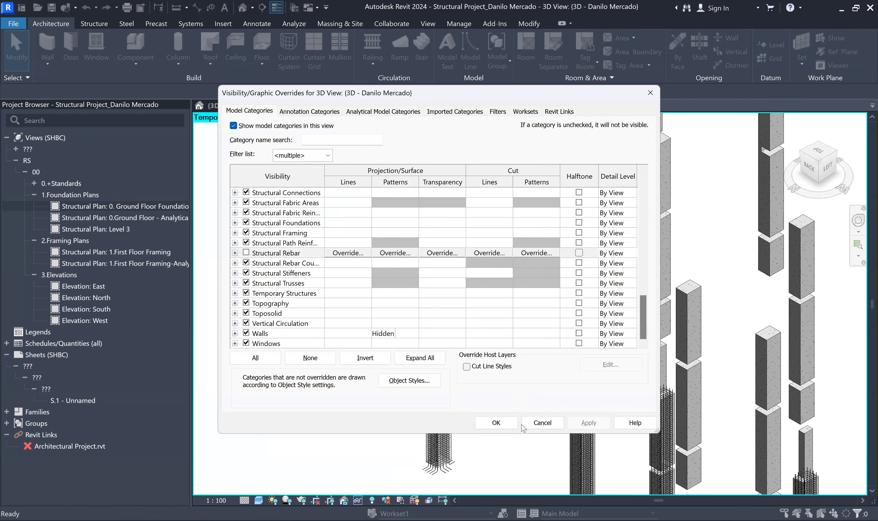
pyautogui.press('Return')
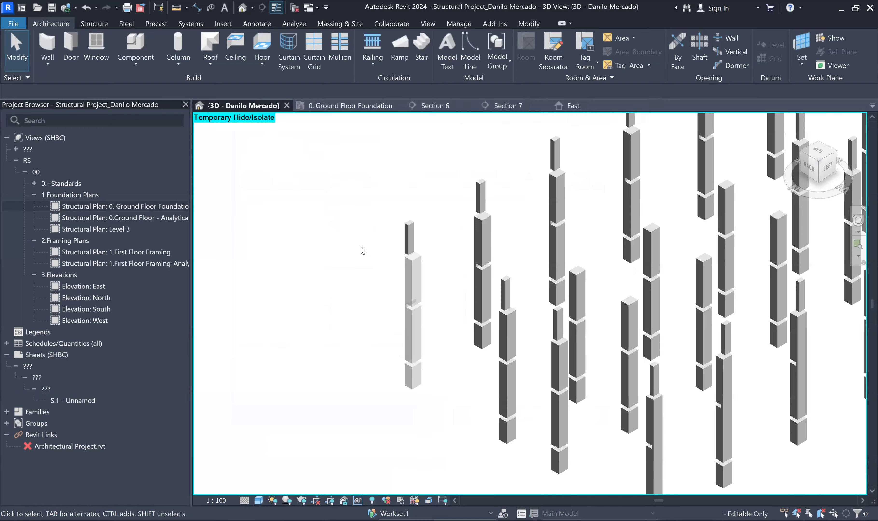
pyautogui.scroll(-2, 360, 250)
pyautogui.scroll(5, 490, 431)
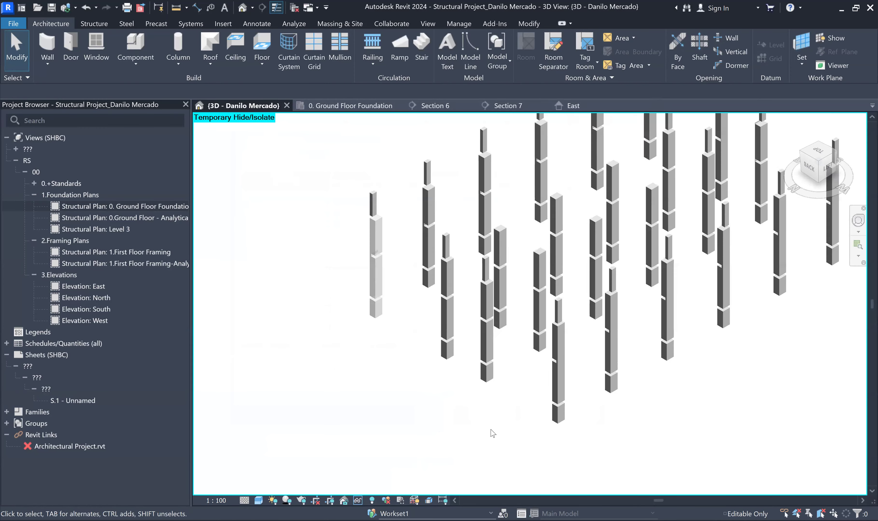
# Step: Reset the view-specific graphic overrides of the semi-transparent corner column in the 3D view
pyautogui.scroll(2, 388, 328)
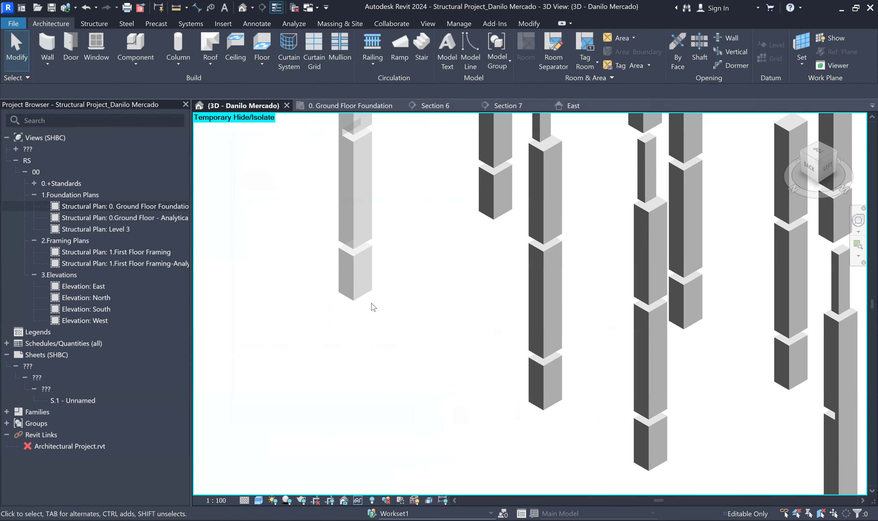
pyautogui.click(369, 261)
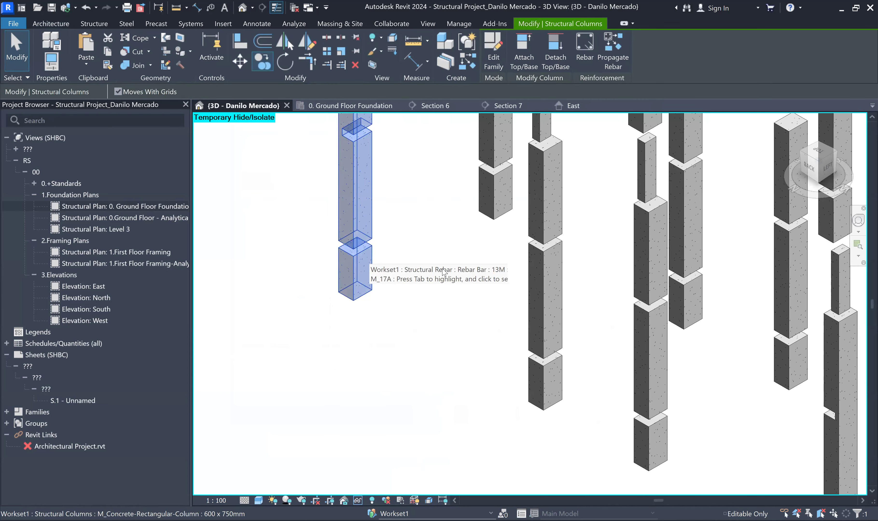
pyautogui.rightClick(443, 272)
pyautogui.moveTo(463, 273)
pyautogui.click(545, 273)
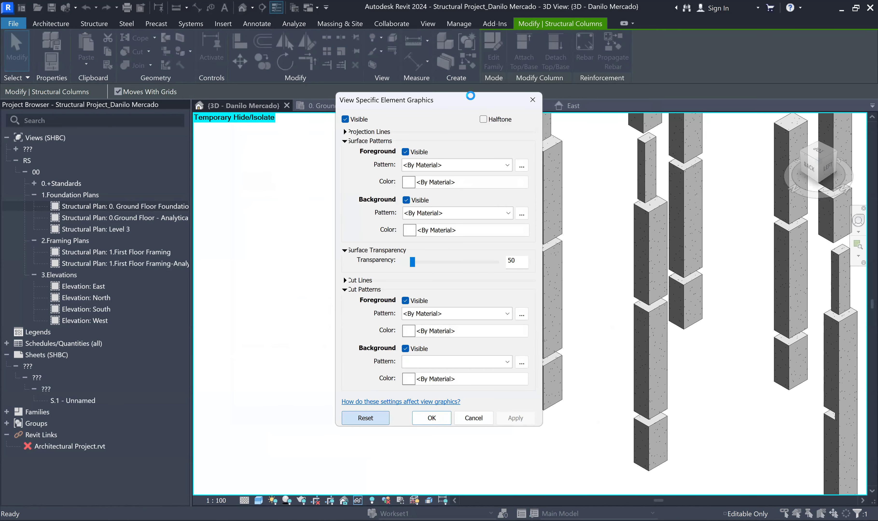
pyautogui.press('Escape')
pyautogui.click(423, 325)
# Step: Reset the temporary hide/isolate in the 3D view to bring back the whole building structure
pyautogui.scroll(-1, 420, 324)
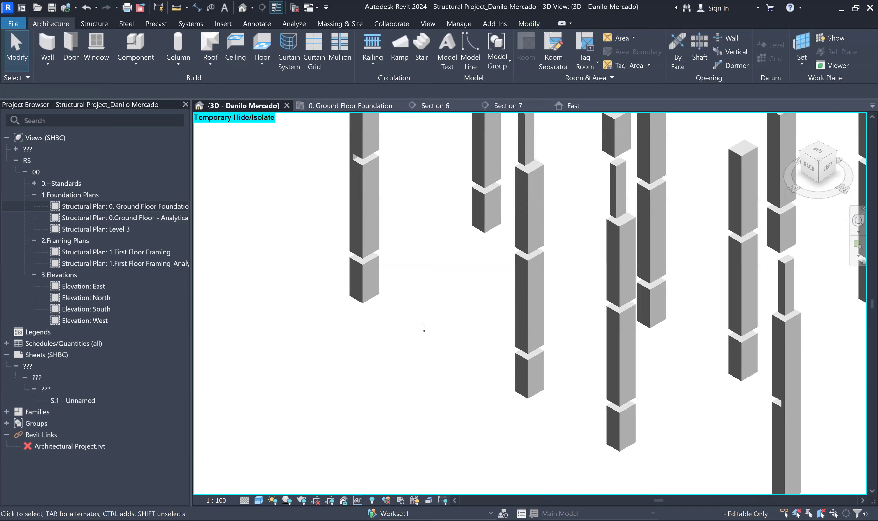
pyautogui.scroll(-4, 421, 326)
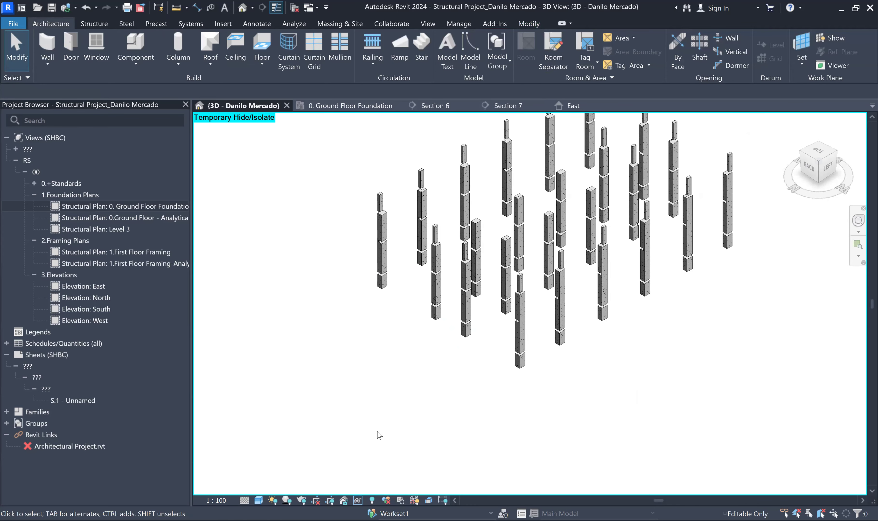
pyautogui.click(358, 501)
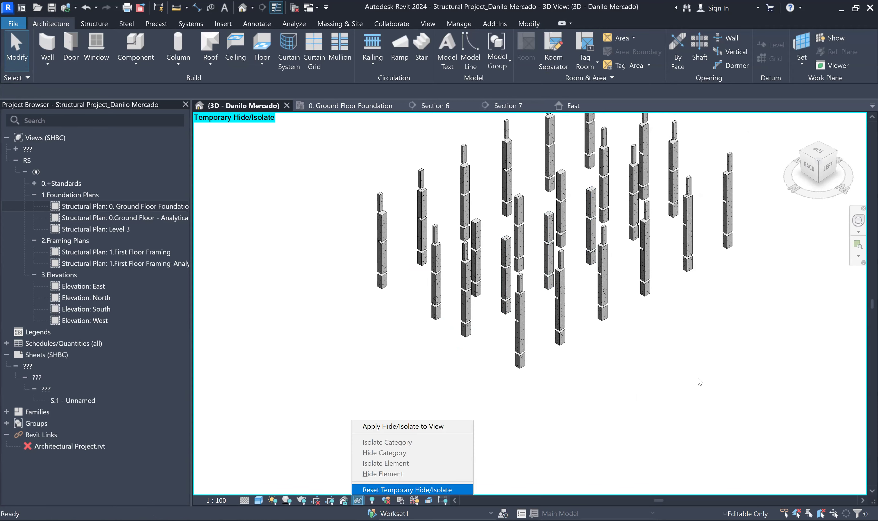
pyautogui.click(395, 491)
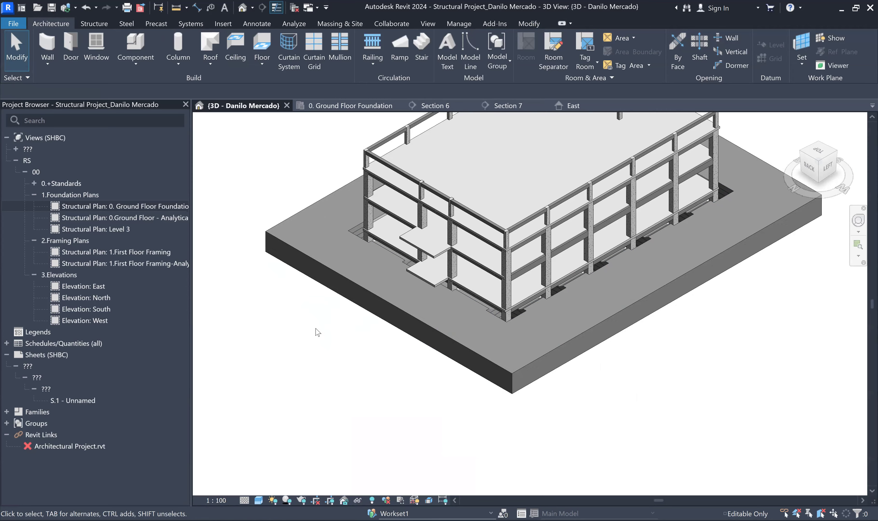
pyautogui.scroll(5, 581, 324)
pyautogui.moveTo(581, 309); pyautogui.dragTo(590, 353, button='middle')
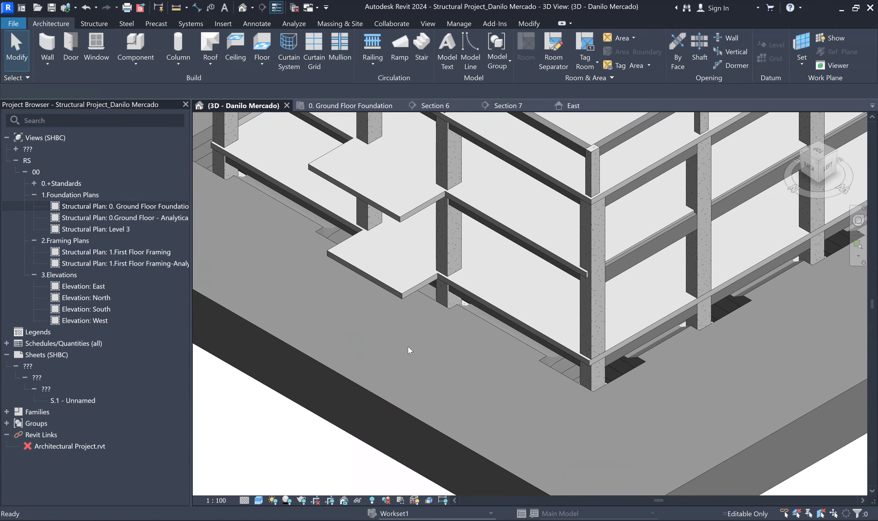
pyautogui.press('v')
pyautogui.press('g')
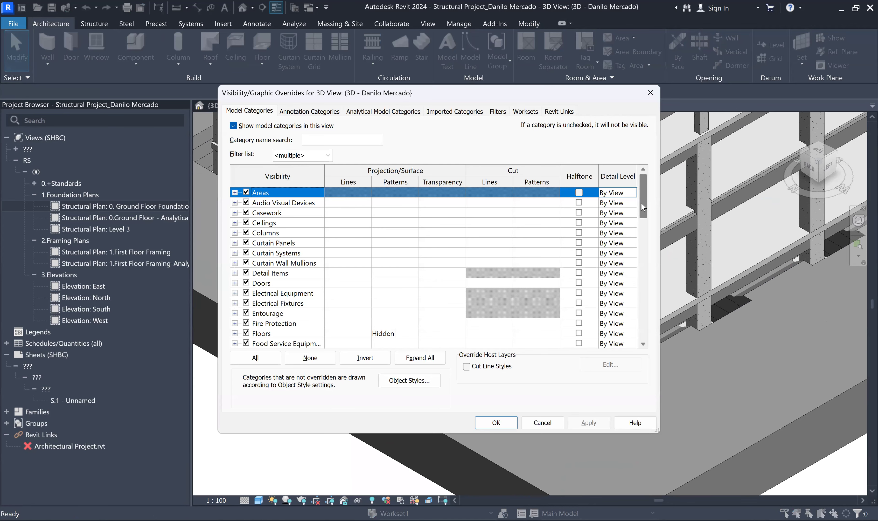
pyautogui.press('Escape')
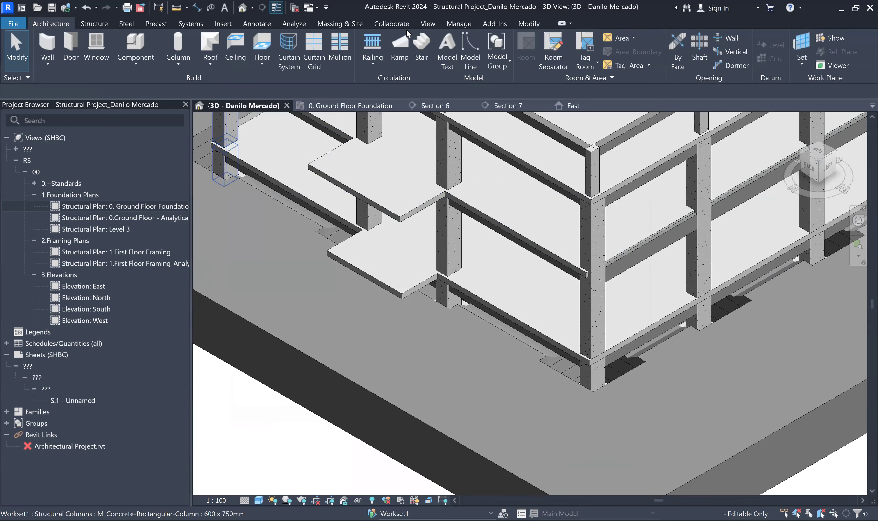
pyautogui.click(528, 24)
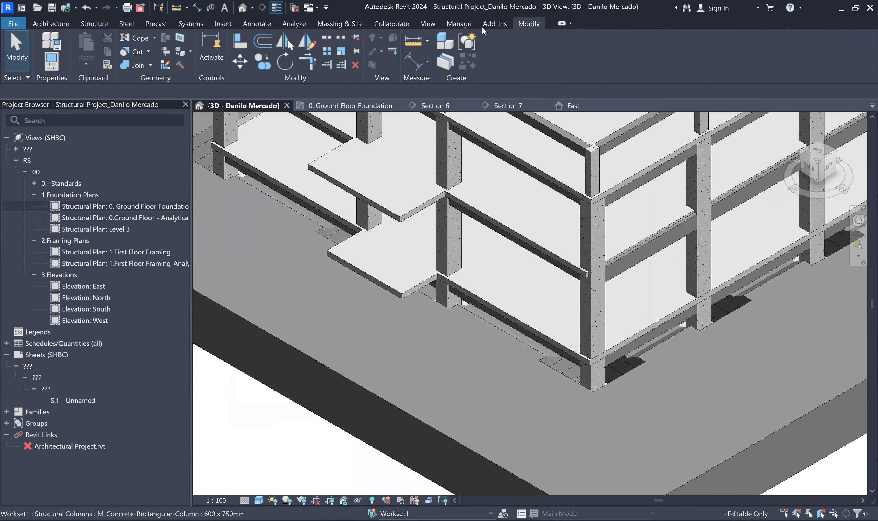
pyautogui.click(465, 28)
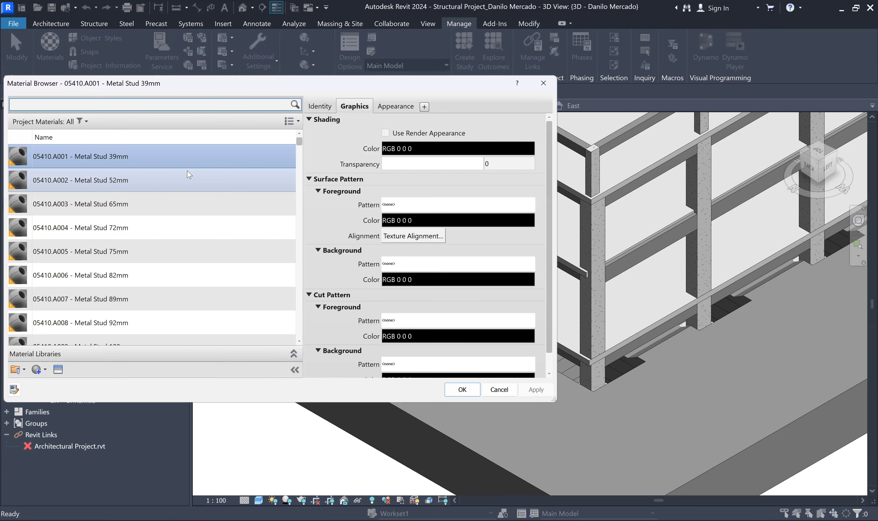
pyautogui.click(543, 82)
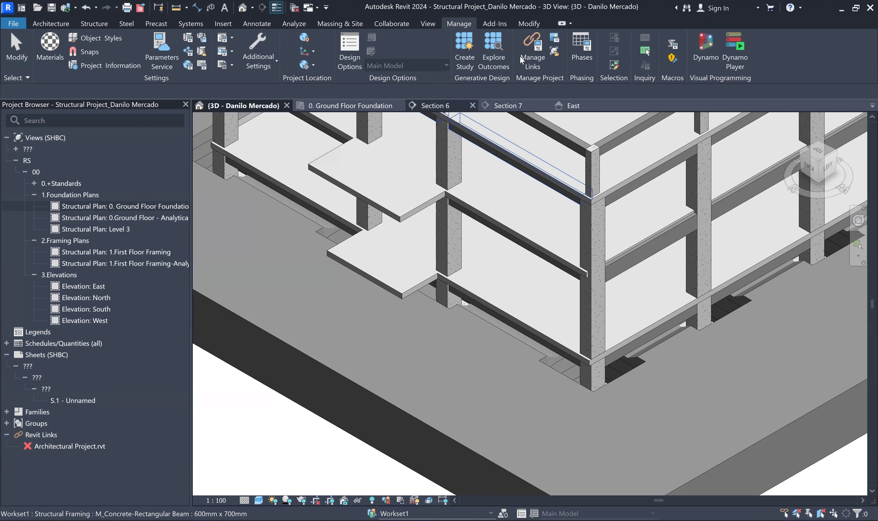
pyautogui.click(426, 23)
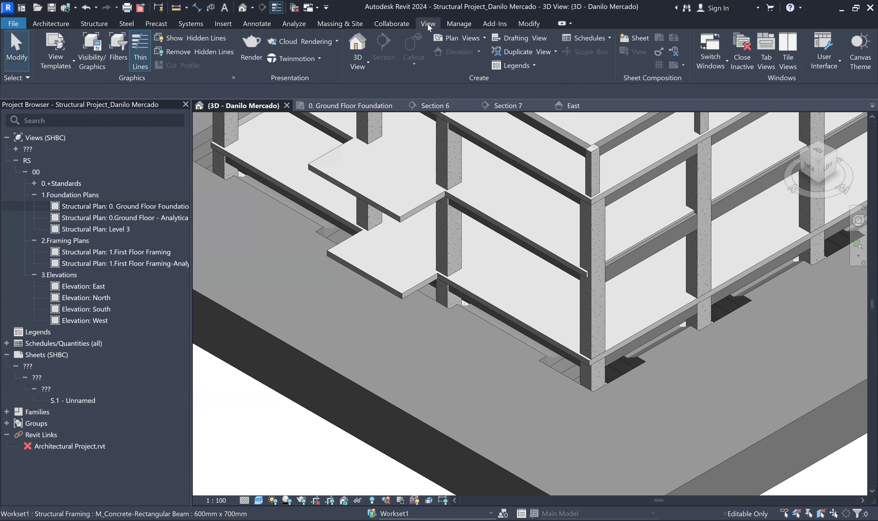
# Step: Synchronize the structural model with the central file immediately, without modifying the synchronization settings
pyautogui.click(391, 22)
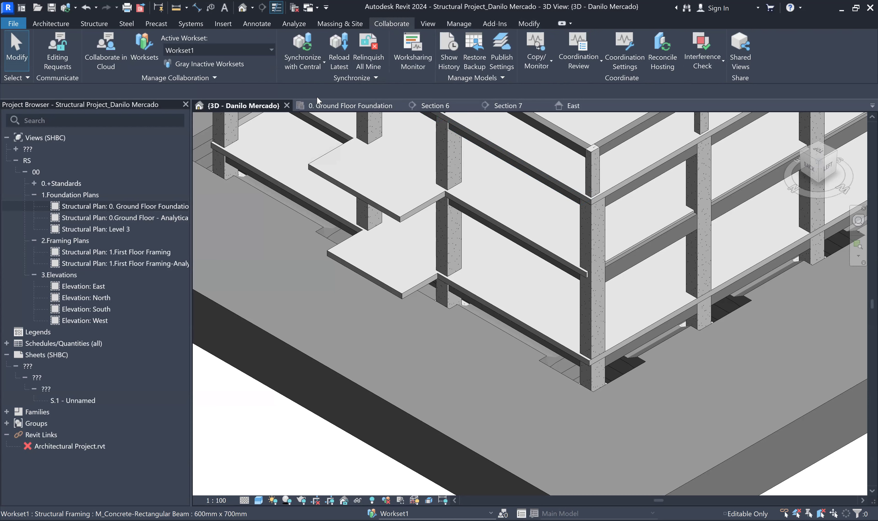
pyautogui.click(322, 60)
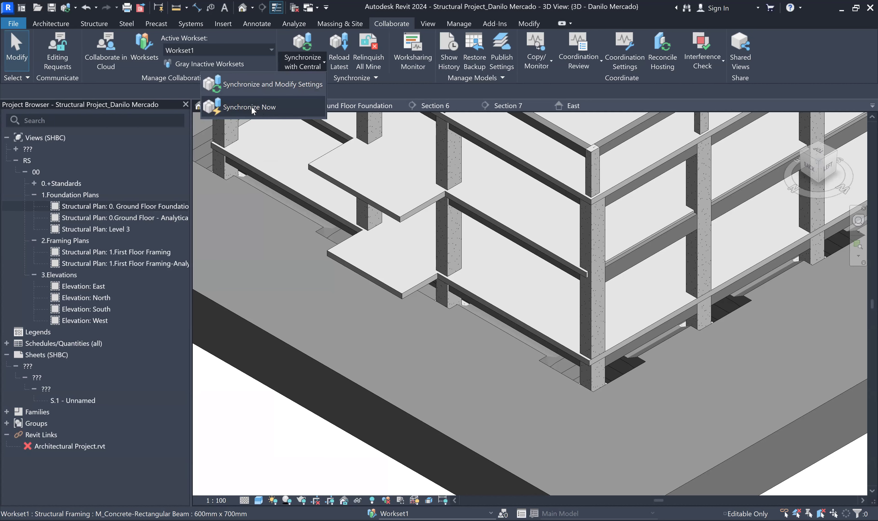
pyautogui.click(251, 107)
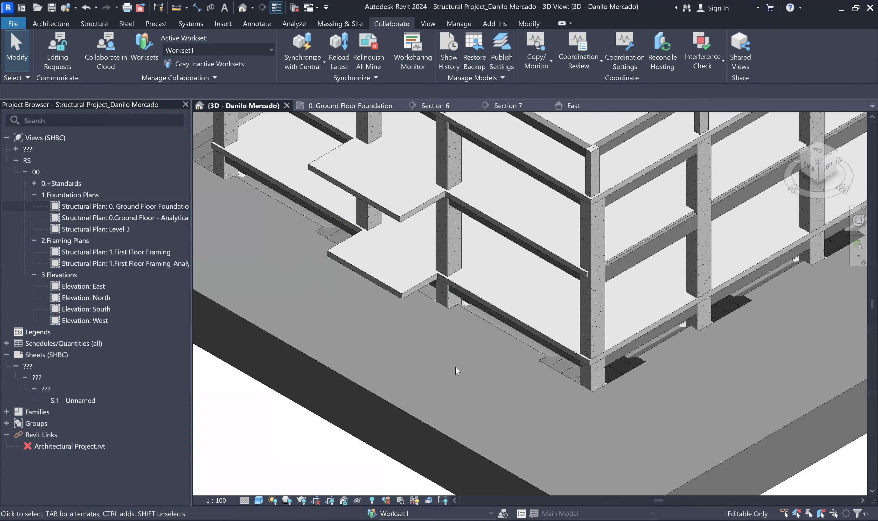
pyautogui.scroll(-2, 455, 367)
pyautogui.scroll(-2, 455, 367)
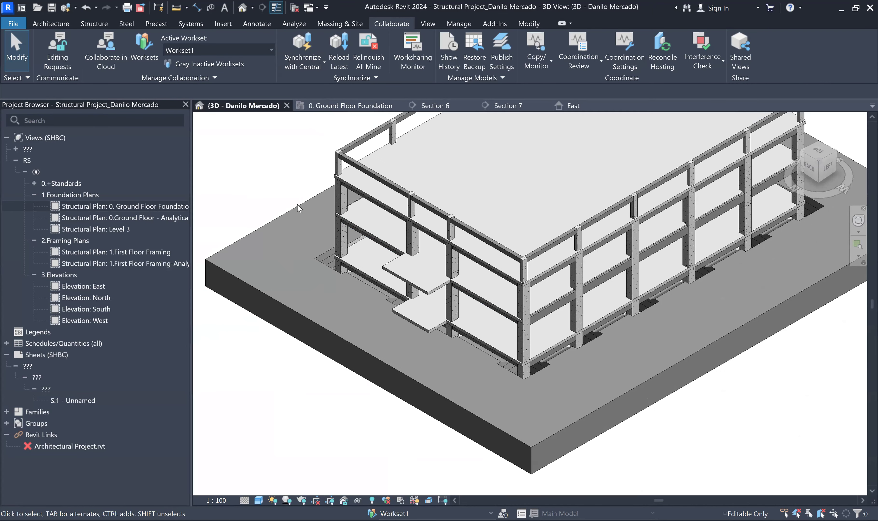
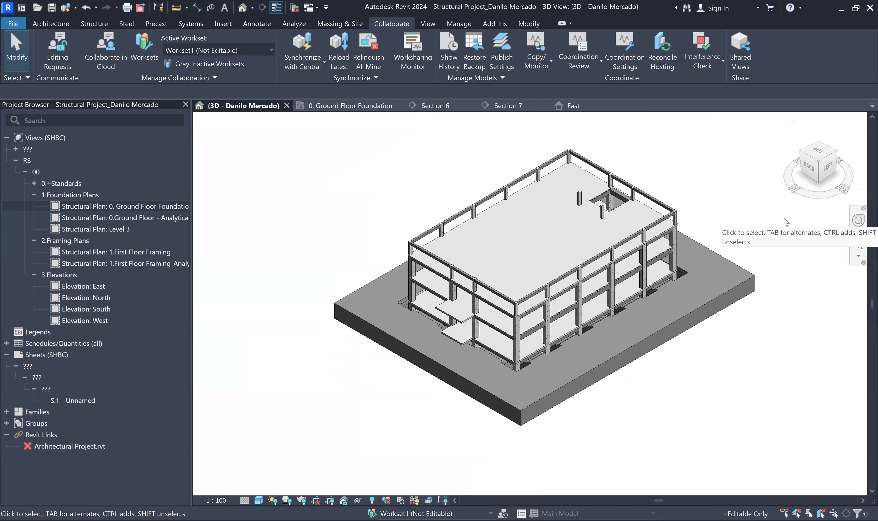
pyautogui.scroll(1, 798, 231)
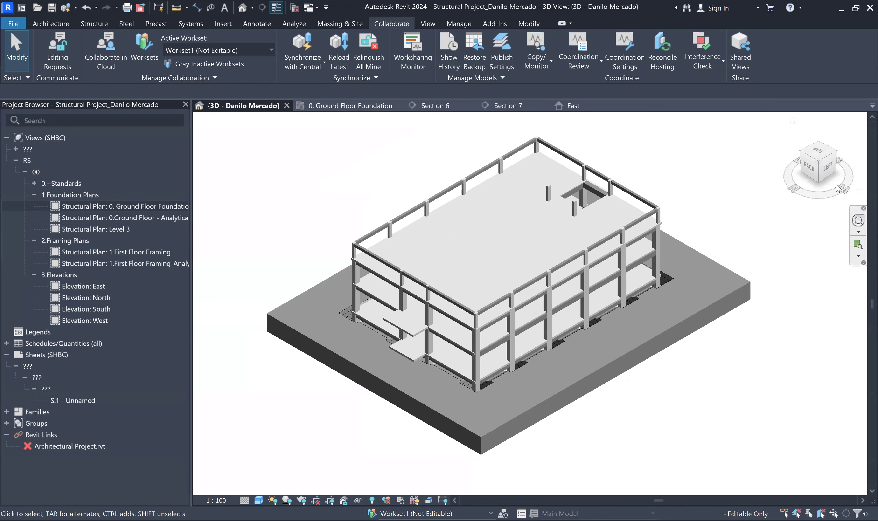
pyautogui.click(829, 167)
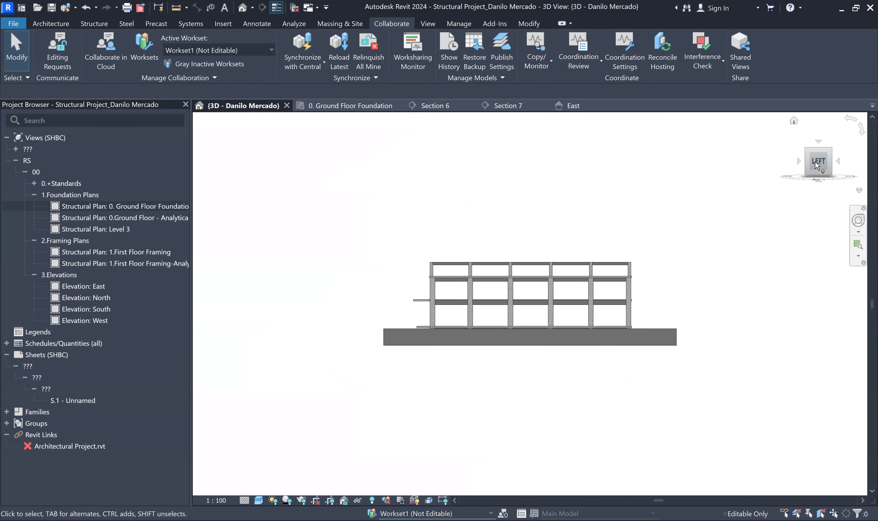
pyautogui.moveTo(826, 165); pyautogui.dragTo(457, 337)
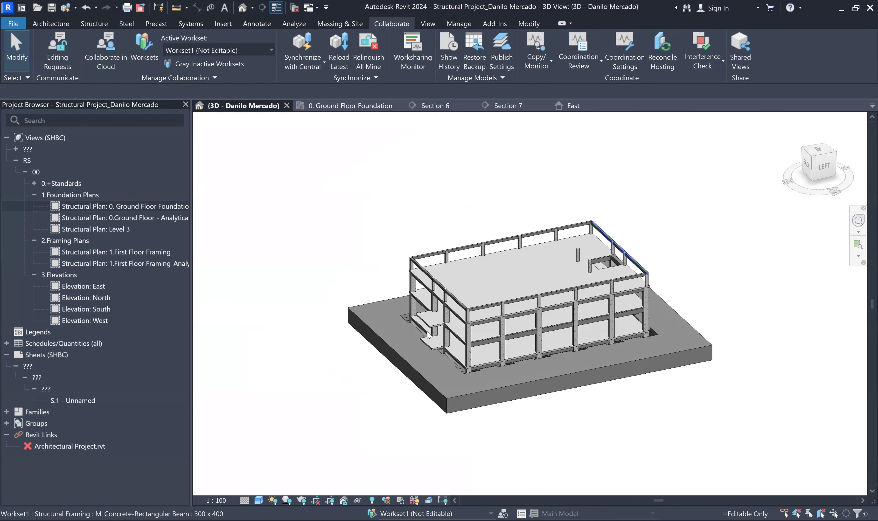
pyautogui.scroll(5, 457, 337)
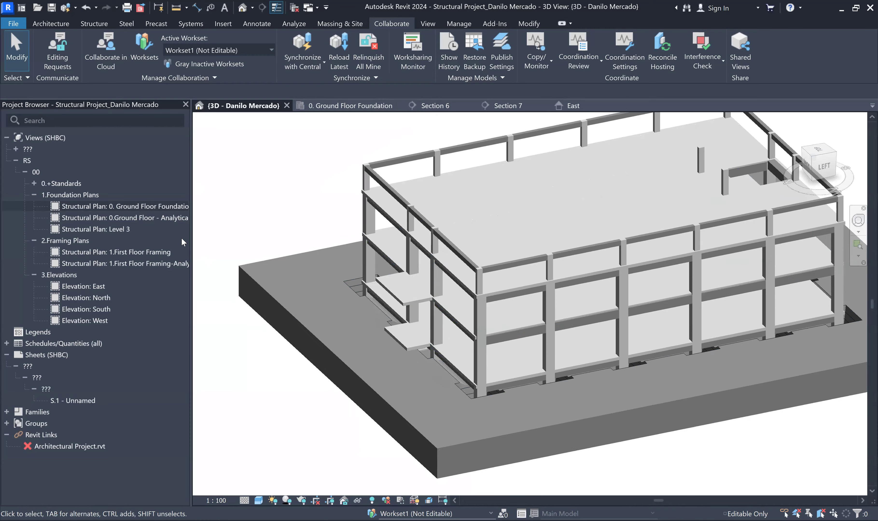
# Step: Open the 0. Ground Floor Foundation structural plan and inspect the corner footing at grid intersection A-1
pyautogui.doubleClick(164, 207)
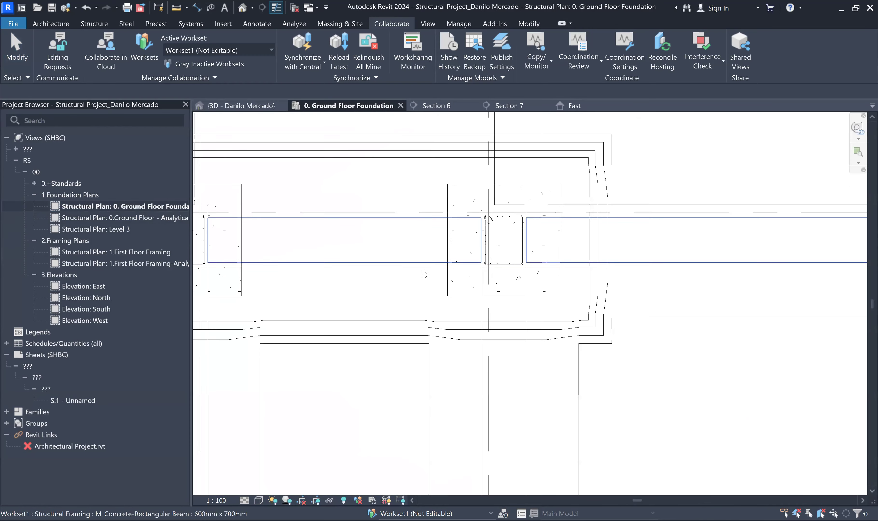
pyautogui.scroll(-4, 515, 273)
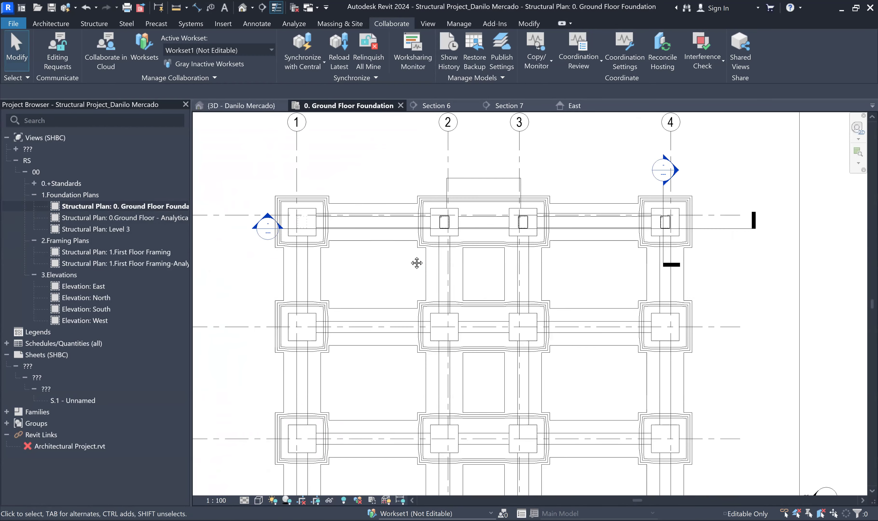
pyautogui.scroll(1, 392, 243)
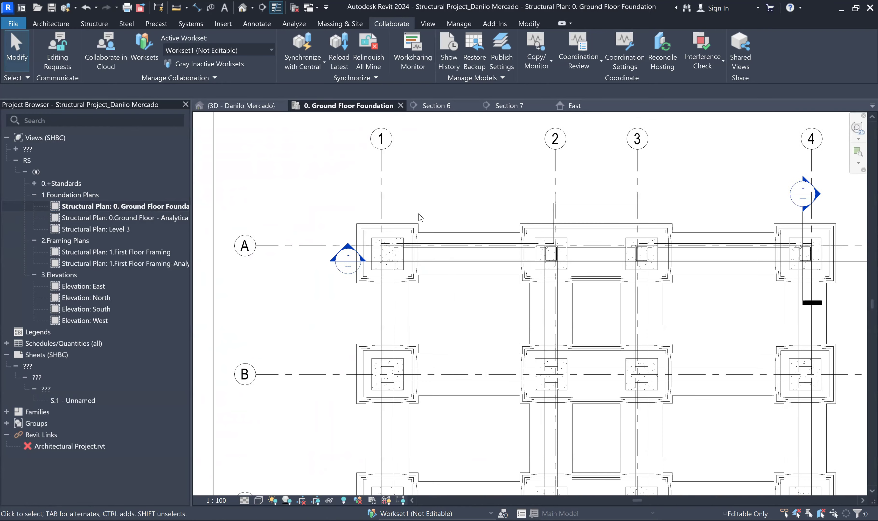
pyautogui.scroll(1, 420, 219)
pyautogui.moveTo(448, 289)
pyautogui.mouseDown(button='middle')
pyautogui.moveTo(430, 280)
pyautogui.moveTo(426, 205)
pyautogui.moveTo(442, 277)
pyautogui.mouseUp(button='middle')
pyautogui.scroll(2, 402, 225)
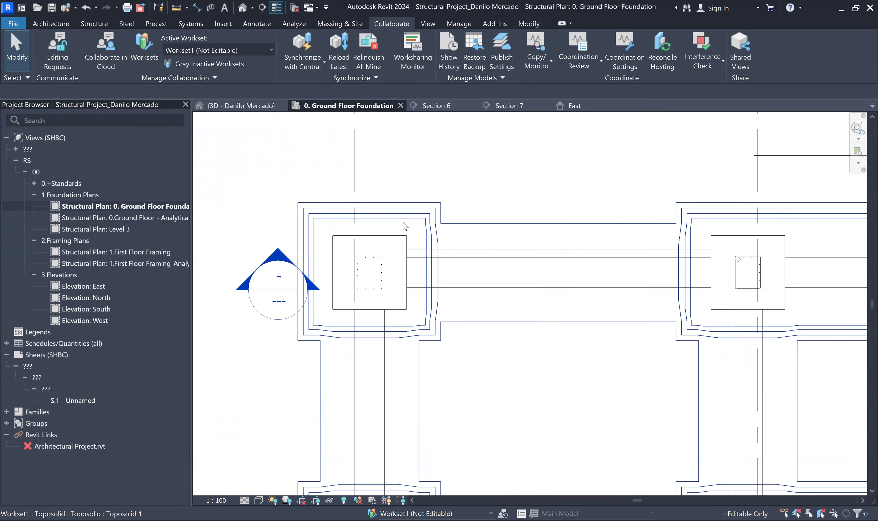
pyautogui.click(399, 241)
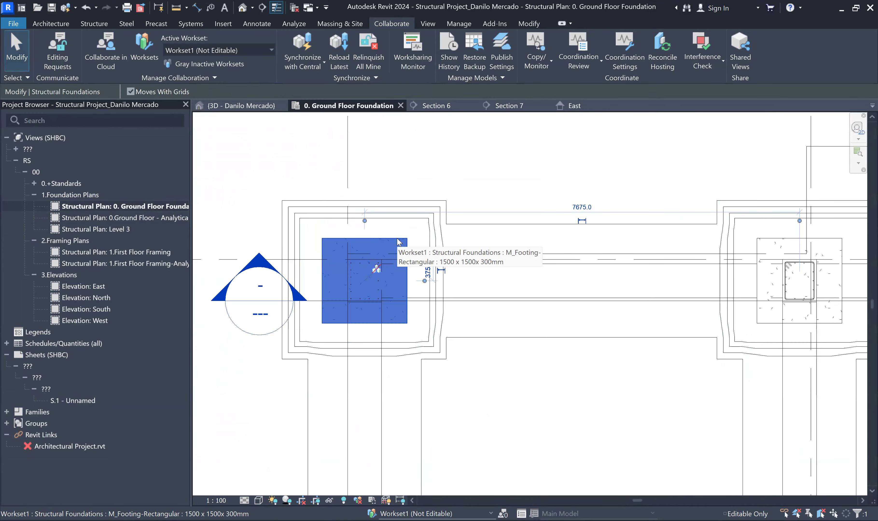
pyautogui.moveTo(686, 262); pyautogui.dragTo(755, 260, button='middle')
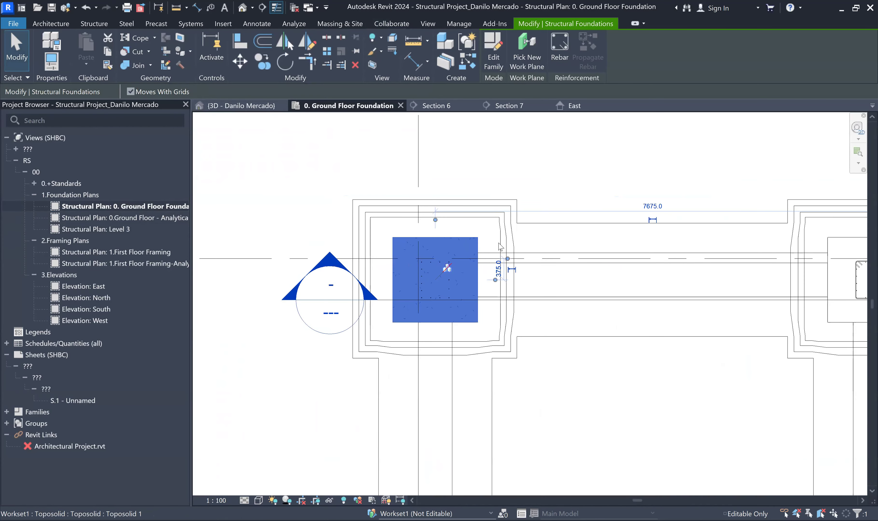
pyautogui.click(531, 251)
# Step: Rename the type of the corner footing at grid intersection A-1 to 1500 x 1500x 300mm F1
pyautogui.scroll(1, 533, 249)
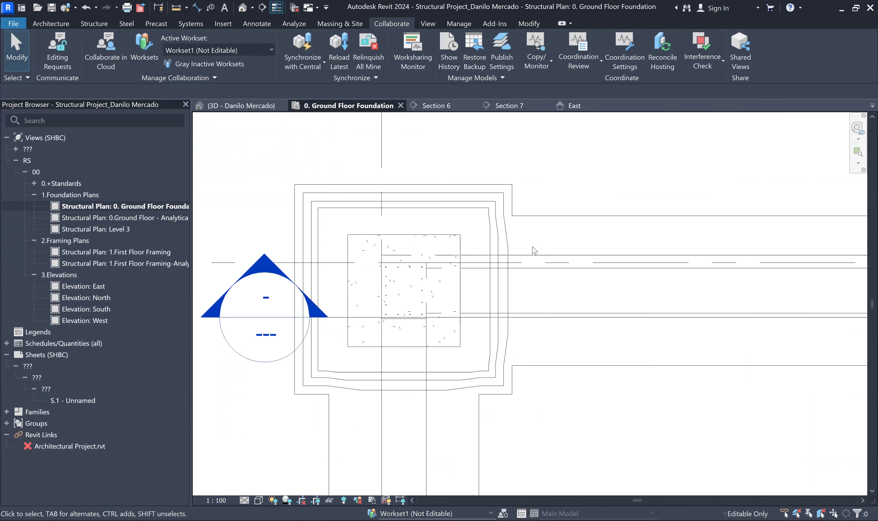
pyautogui.moveTo(570, 248); pyautogui.dragTo(562, 225, button='middle')
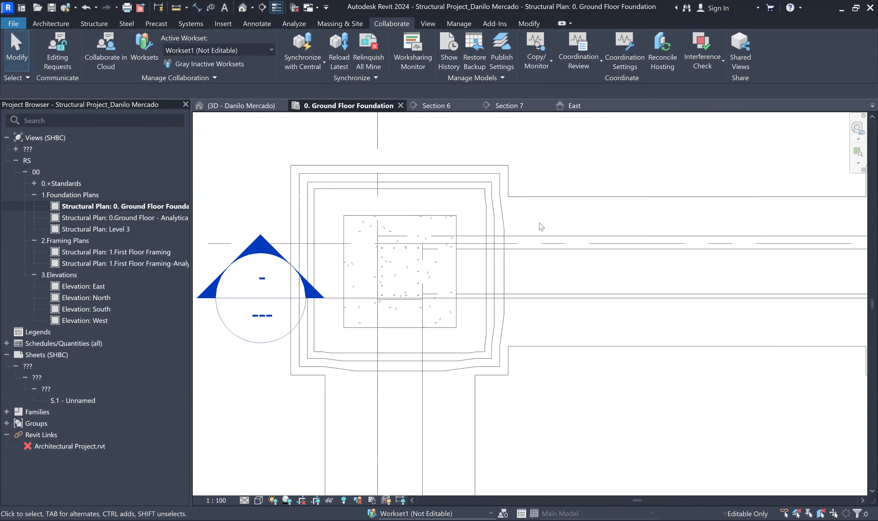
pyautogui.scroll(-1, 454, 221)
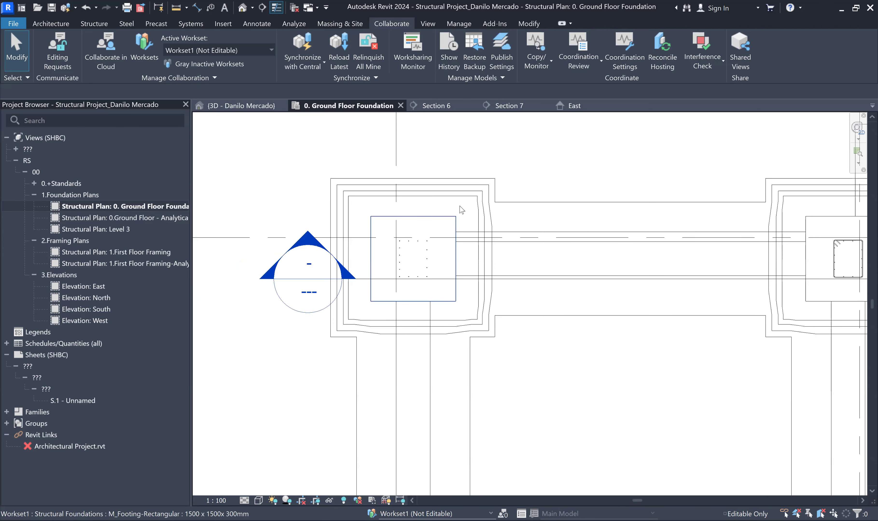
pyautogui.moveTo(464, 211); pyautogui.dragTo(461, 217, button='middle')
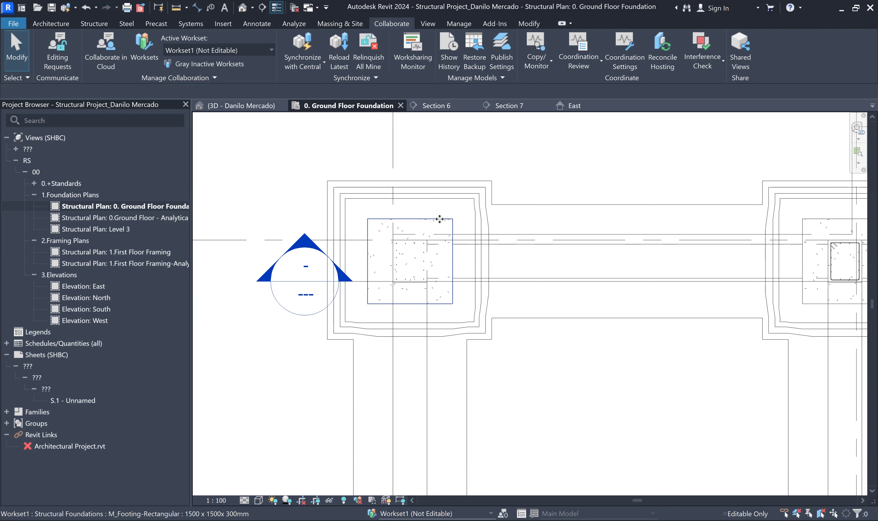
pyautogui.click(439, 219)
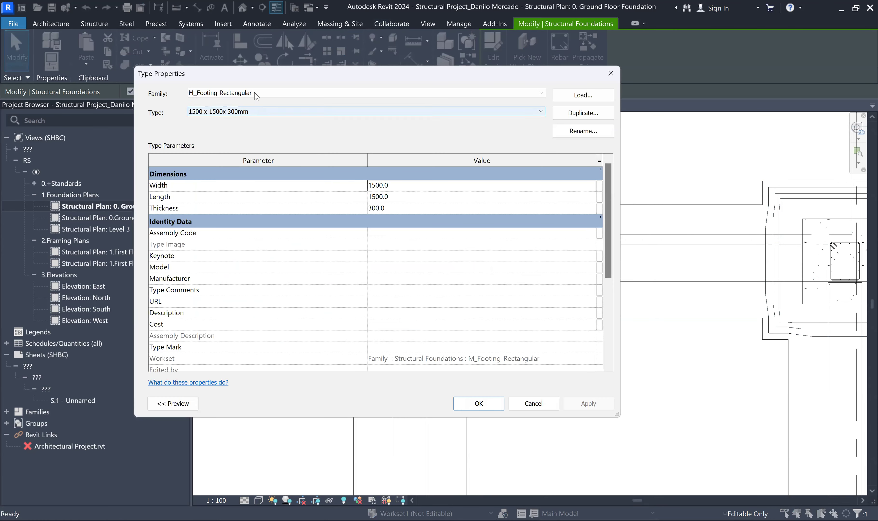
pyautogui.click(264, 113)
pyautogui.click(264, 114)
pyautogui.click(587, 133)
pyautogui.click(411, 246)
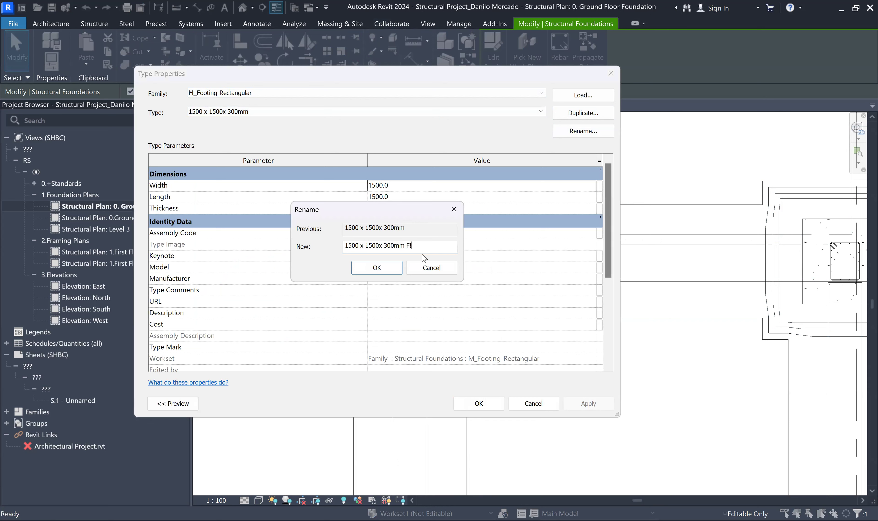
pyautogui.write('1')
pyautogui.press('Return')
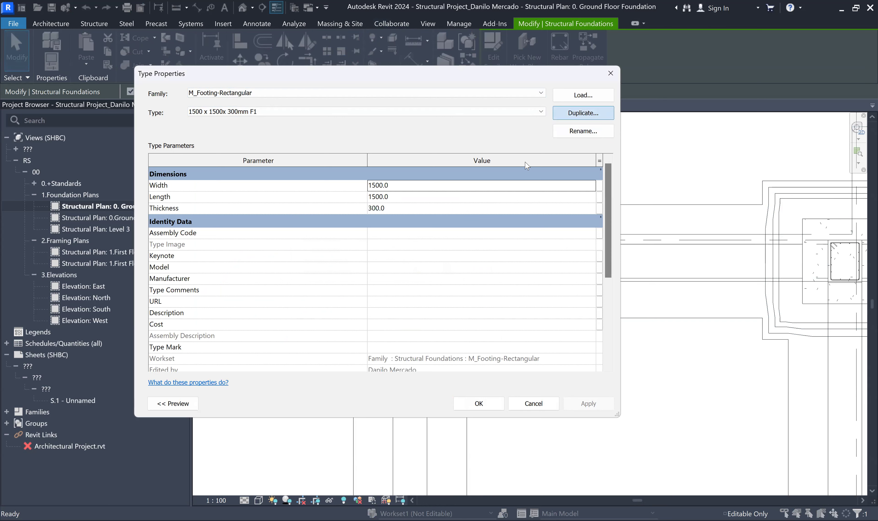
# Step: Duplicate the F1 footing type to create the types 1500 x 1500x 300mm F2, F3 and F4
pyautogui.click(406, 235)
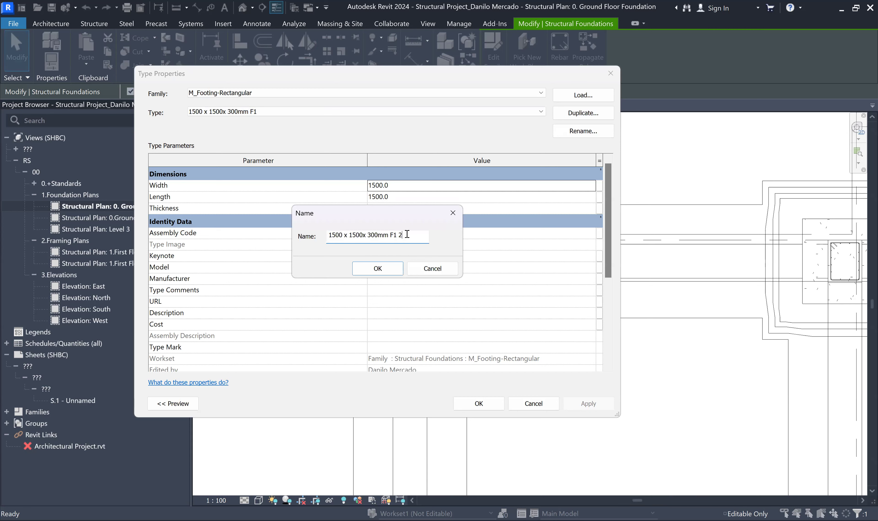
pyautogui.write('2')
pyautogui.click(380, 269)
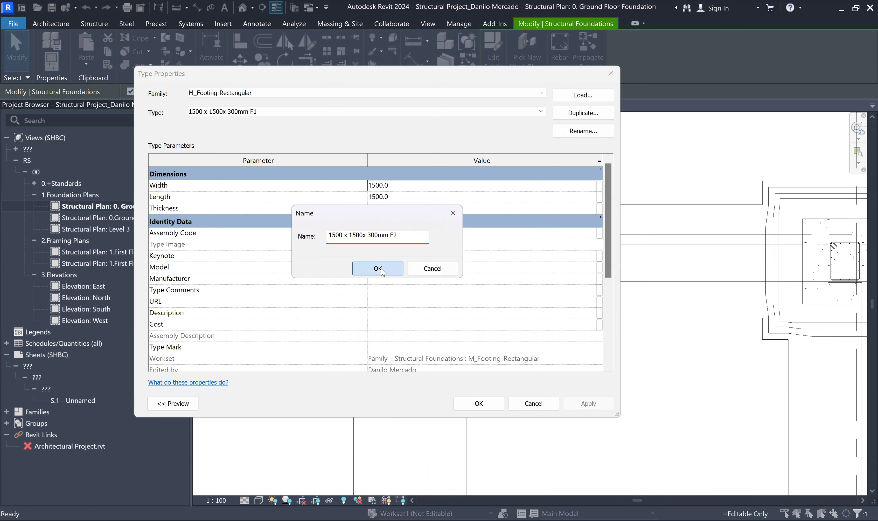
pyautogui.click(584, 114)
pyautogui.click(409, 237)
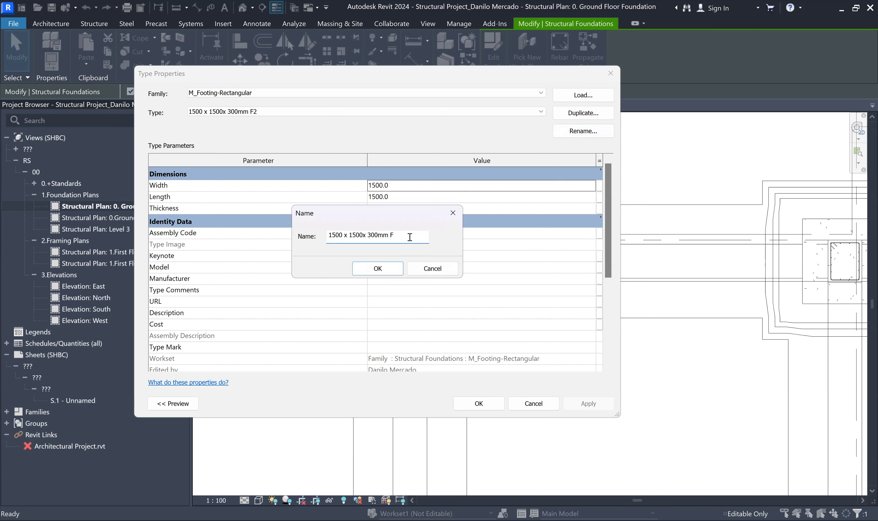
pyautogui.write('3')
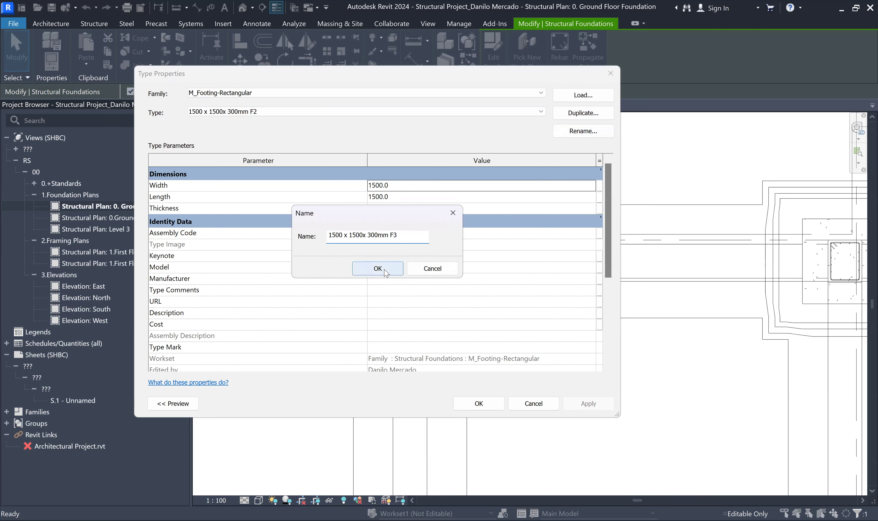
pyautogui.press('Return')
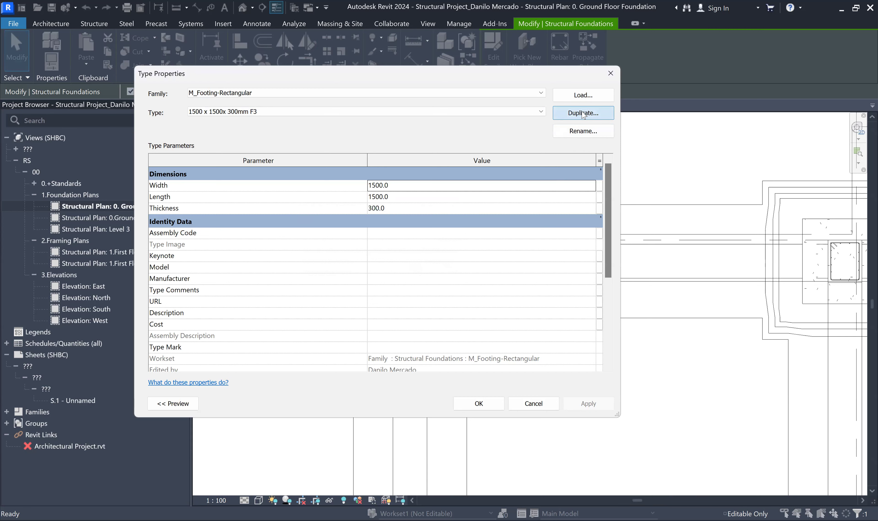
pyautogui.click(407, 235)
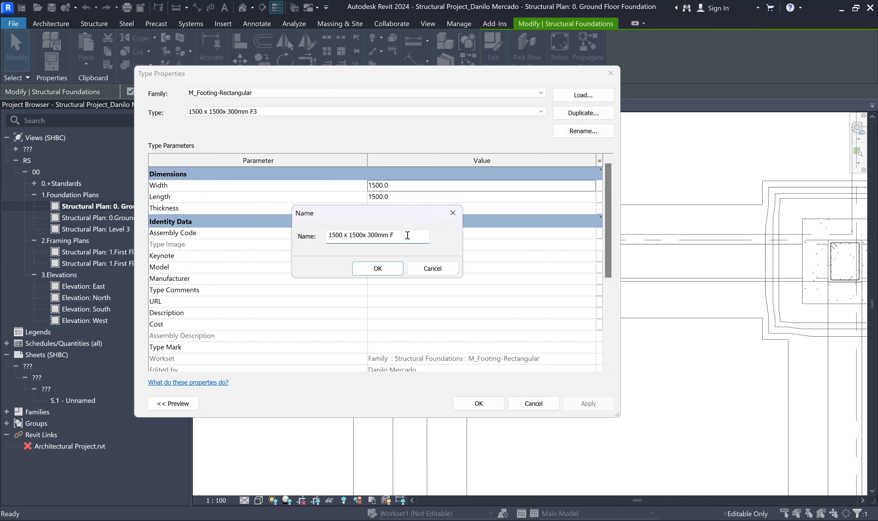
pyautogui.click(384, 272)
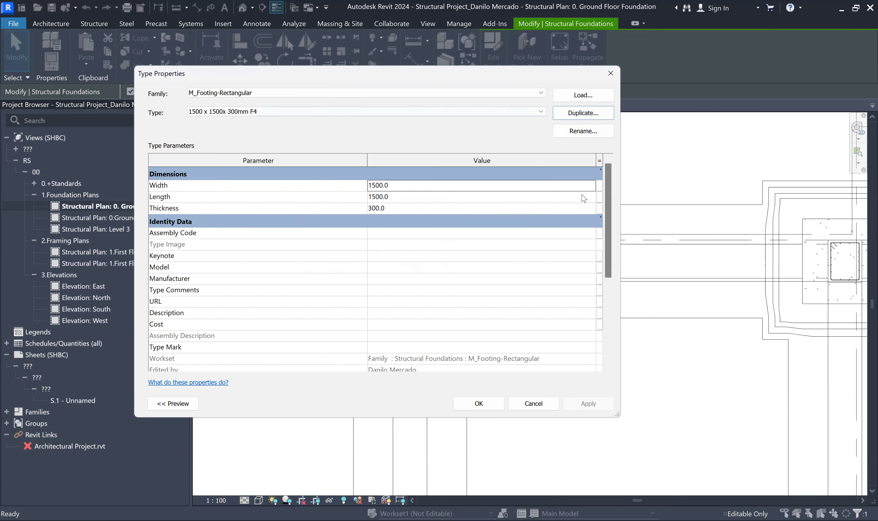
# Step: Set the Type Mark of the 1500 x 1500x 300mm F4 footing type to F4
pyautogui.moveTo(608, 221); pyautogui.dragTo(608, 325)
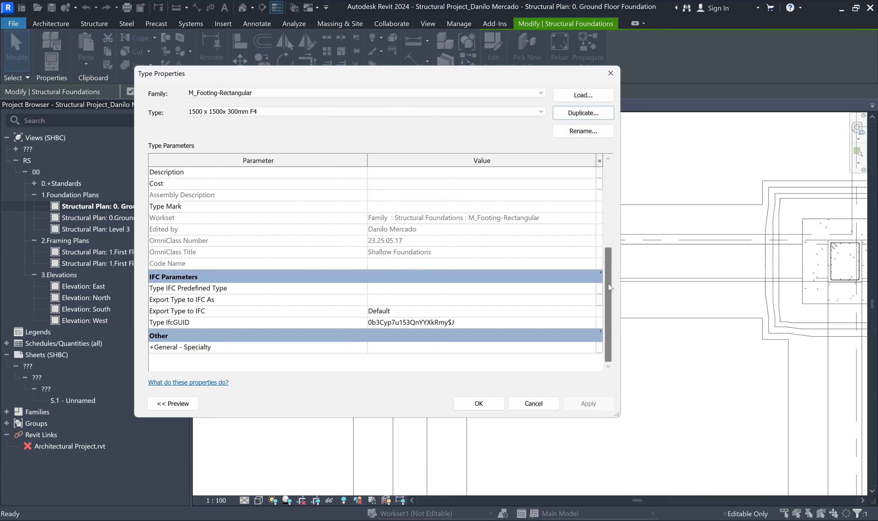
pyautogui.scroll(1, 537, 278)
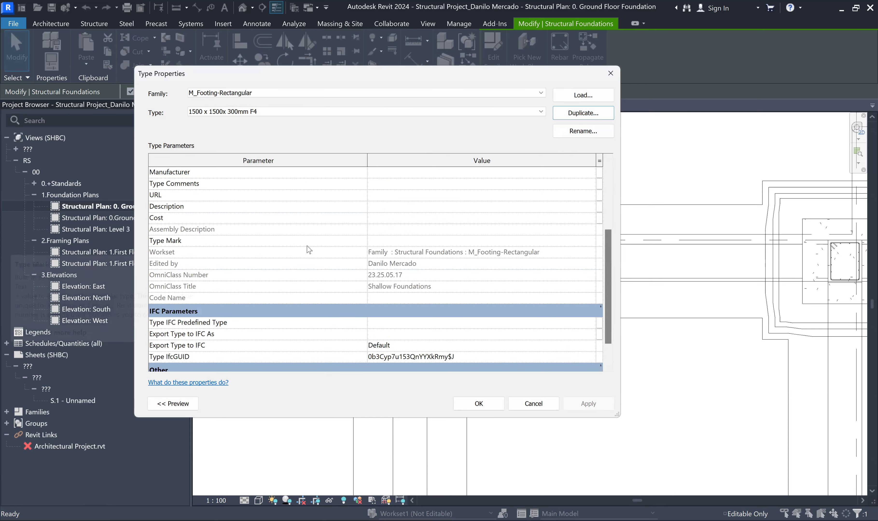
pyautogui.click(411, 243)
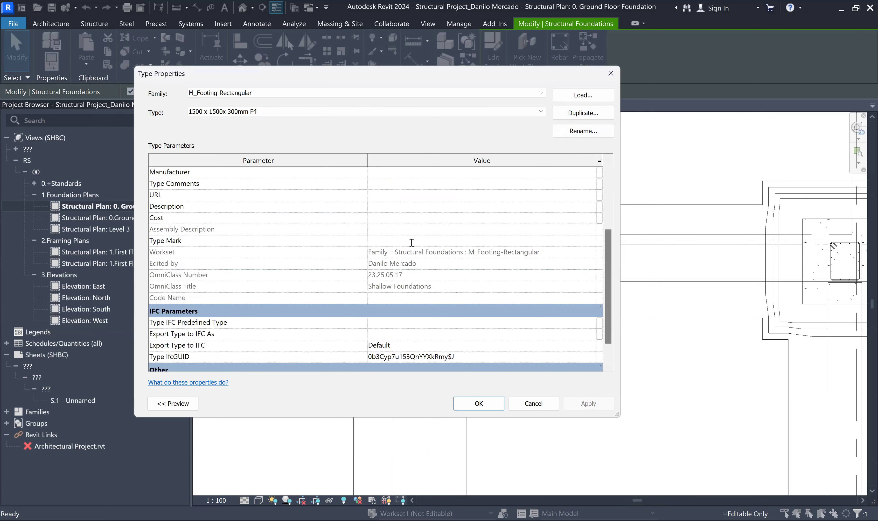
pyautogui.write('f4')
pyautogui.click(489, 407)
pyautogui.press('Escape')
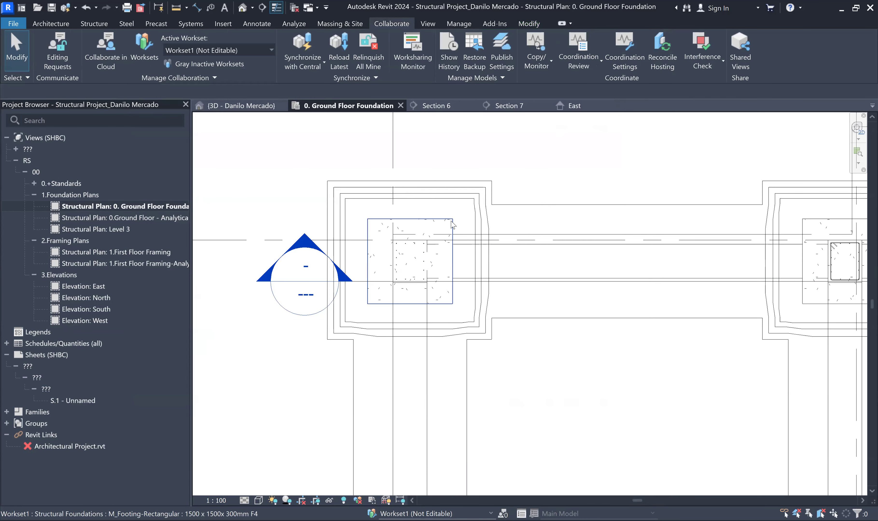
# Step: Switch the corner footing to the 1500 x 1500x 300mm F1 type and set that type's Type Mark to F1
pyautogui.click(457, 209)
pyautogui.click(58, 40)
pyautogui.click(268, 111)
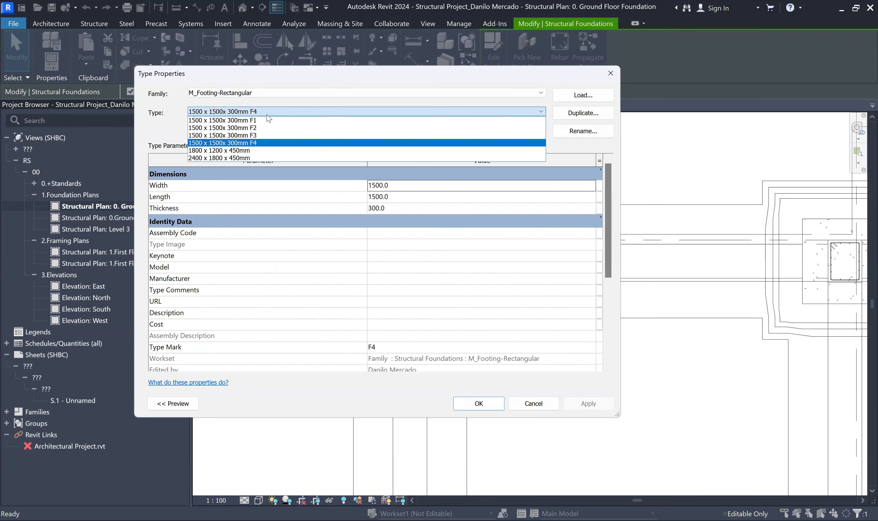
pyautogui.click(259, 123)
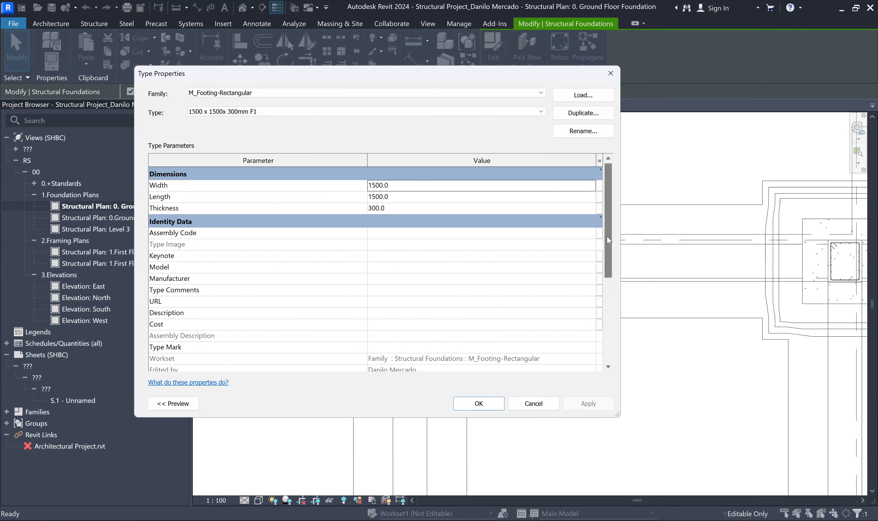
pyautogui.moveTo(607, 238); pyautogui.dragTo(612, 309)
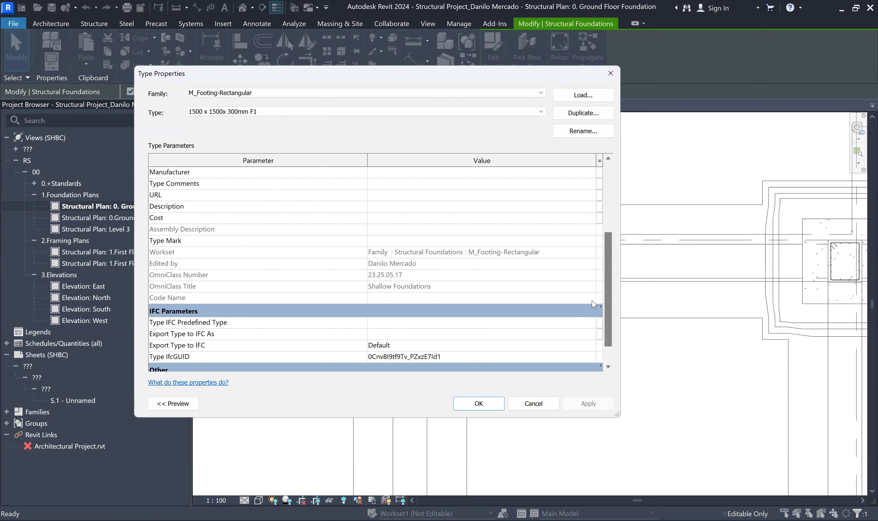
pyautogui.click(405, 241)
pyautogui.write('F1')
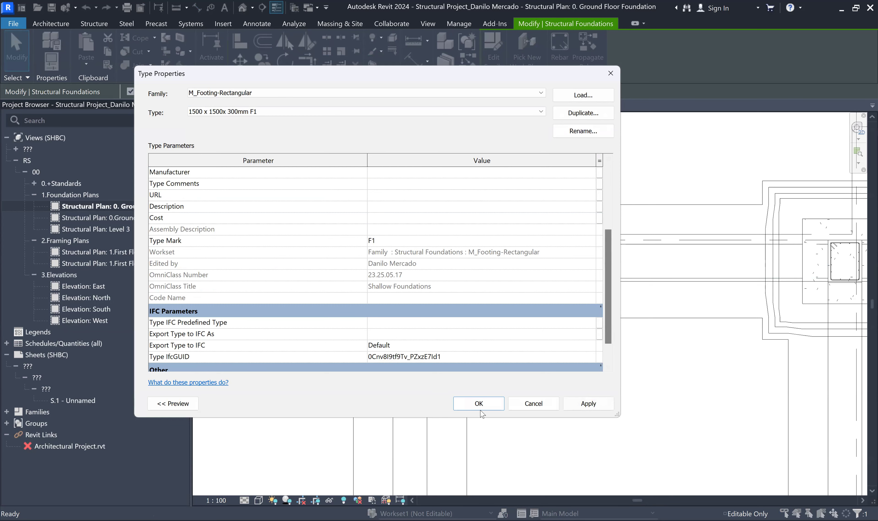
pyautogui.press('Return')
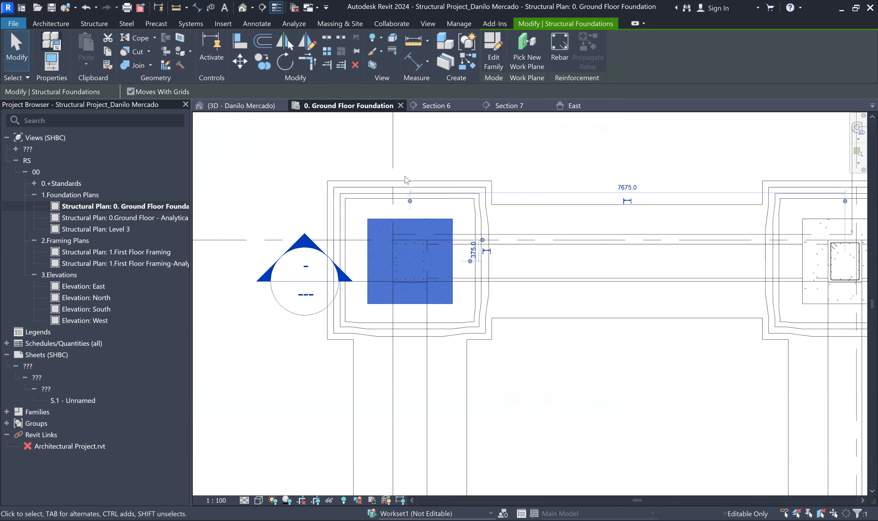
# Step: Switch the corner footing to the 1500 x 1500x 300mm F2 type and set that type's Type Mark to F2
pyautogui.click(52, 41)
pyautogui.click(290, 111)
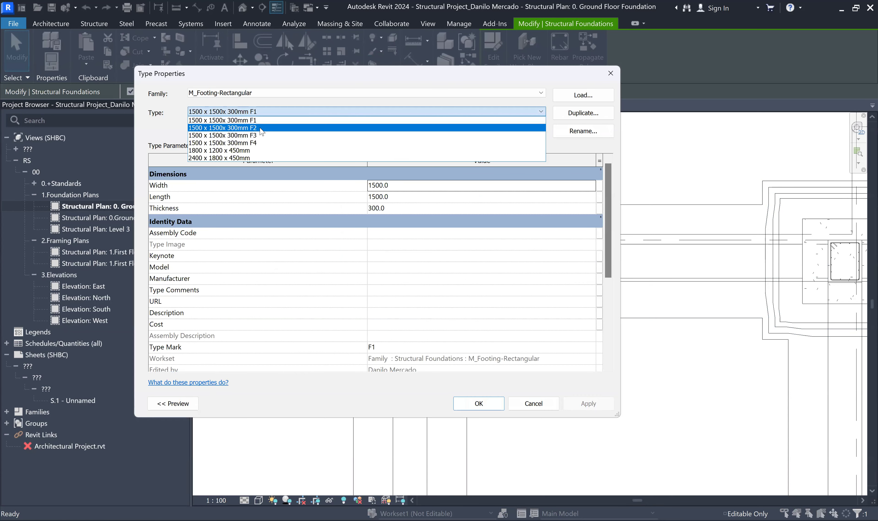
pyautogui.click(262, 128)
pyautogui.moveTo(611, 228); pyautogui.dragTo(611, 310)
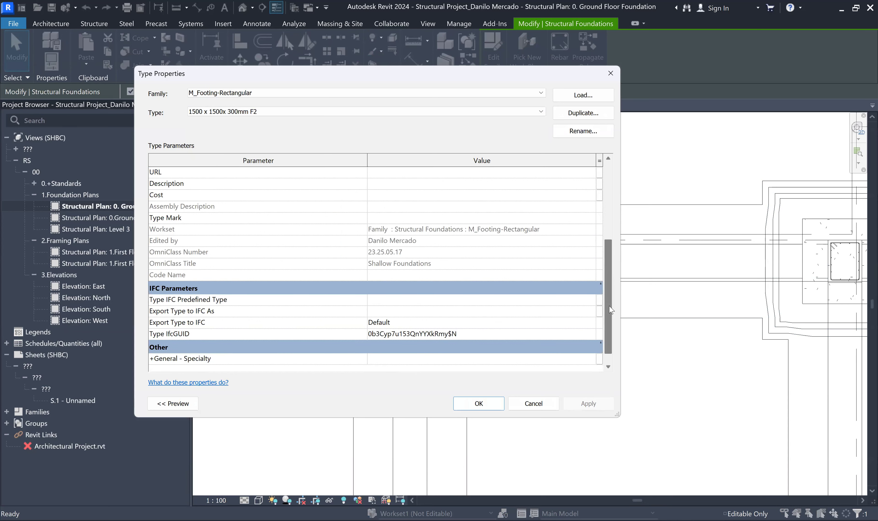
pyautogui.click(436, 216)
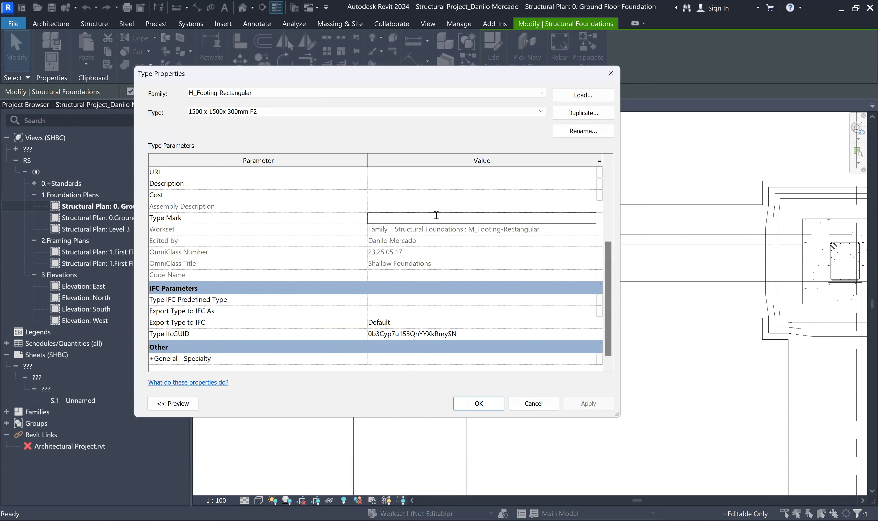
pyautogui.write('F2')
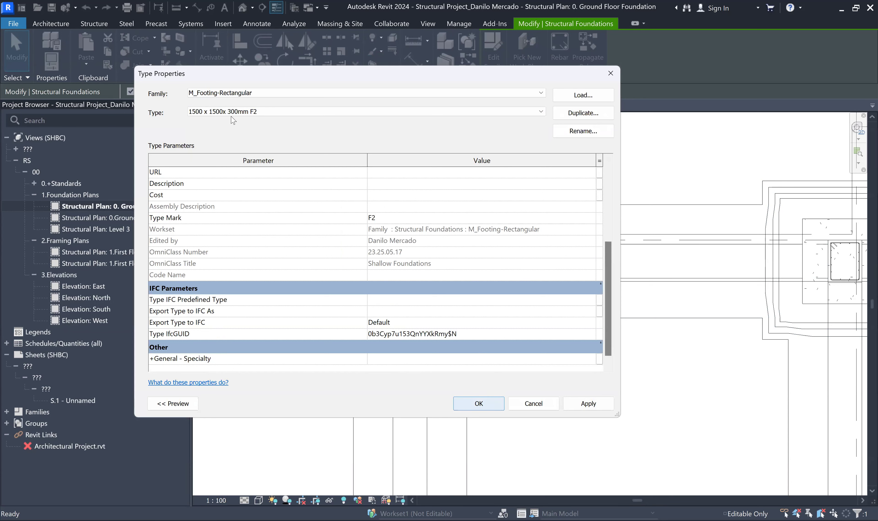
pyautogui.press('Return')
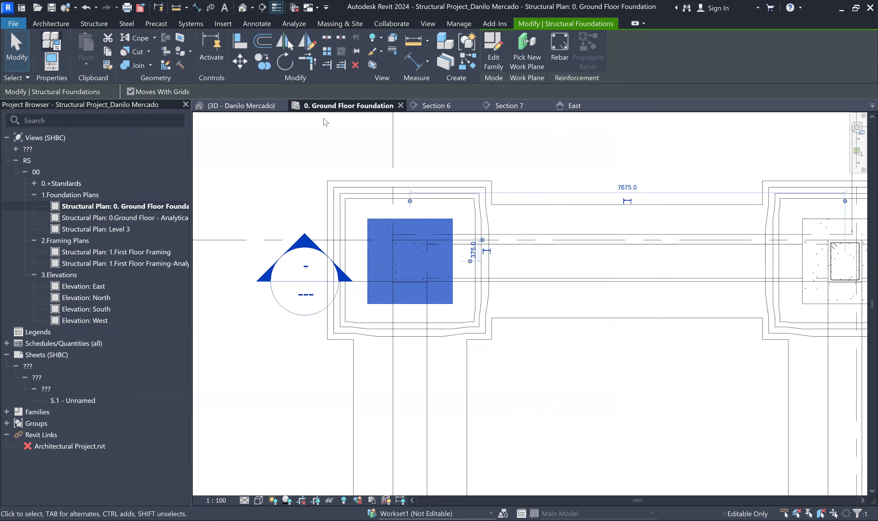
# Step: Switch the corner footing to the 1500 x 1500x 300mm F3 type and set that type's Type Mark to F3
pyautogui.click(310, 112)
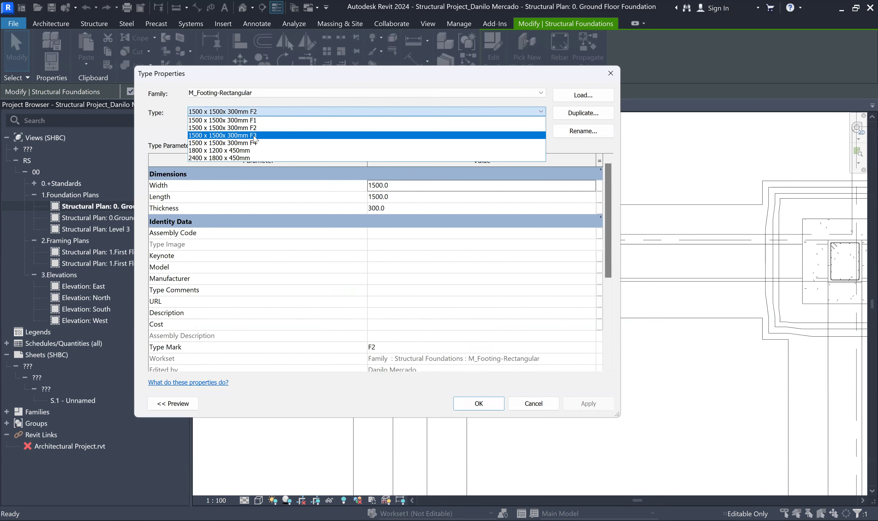
pyautogui.click(254, 139)
pyautogui.scroll(-4, 612, 306)
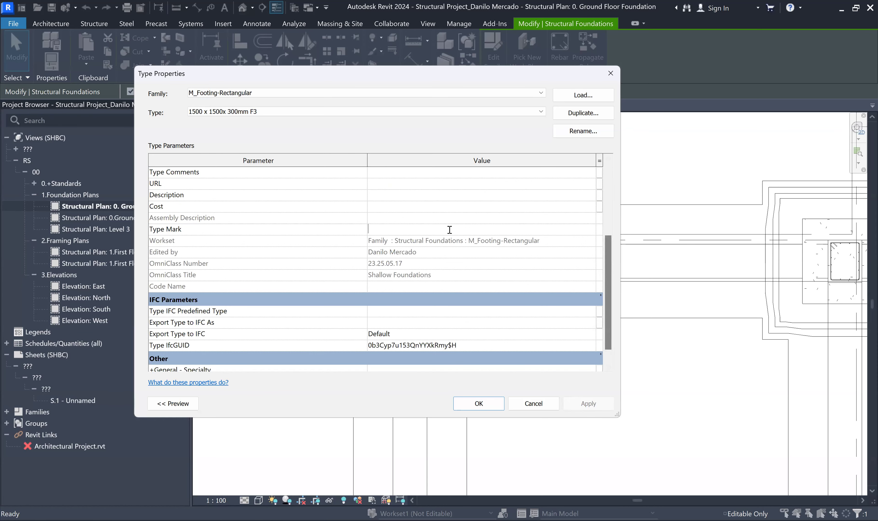
pyautogui.write('F3')
pyautogui.click(479, 403)
# Step: Reassign the footing at grid intersection A-1 from the F3 type to another 1500 x 1500x 300mm footing type
pyautogui.scroll(4, 438, 310)
pyautogui.click(413, 281)
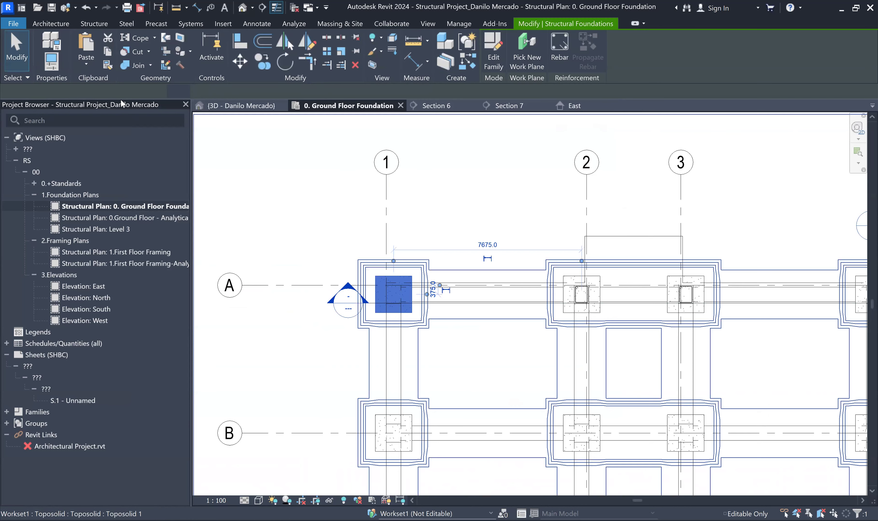
pyautogui.click(53, 37)
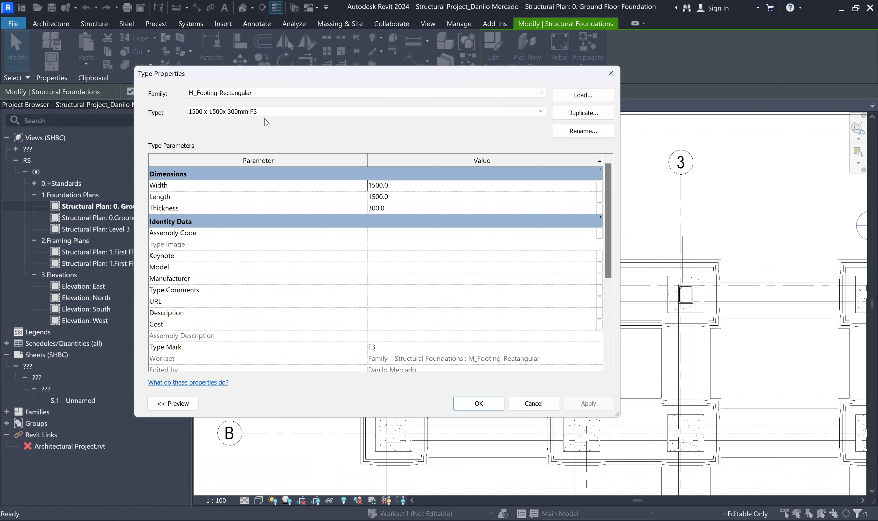
pyautogui.click(265, 113)
pyautogui.click(266, 125)
pyautogui.click(470, 403)
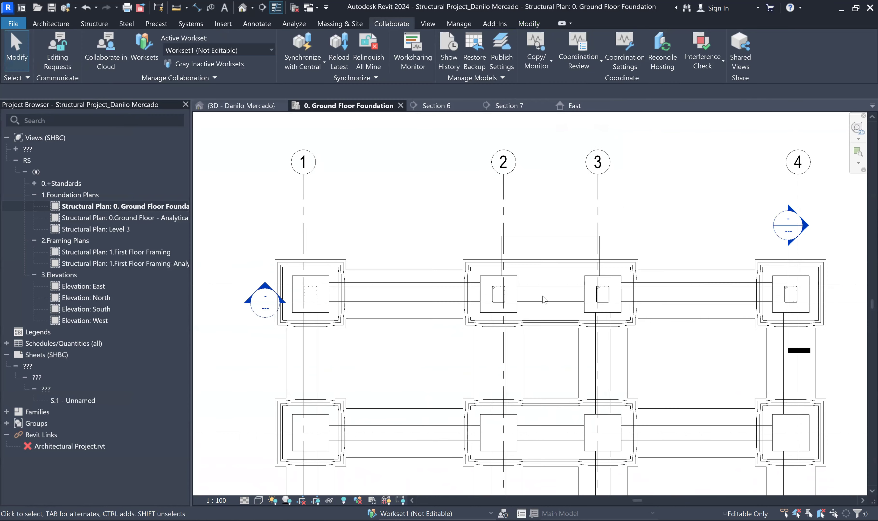
# Step: Change the footing on grid line 2 in the uppermost row of the plan to the 1500 x 1500x 300mm F2 type
pyautogui.scroll(4, 509, 271)
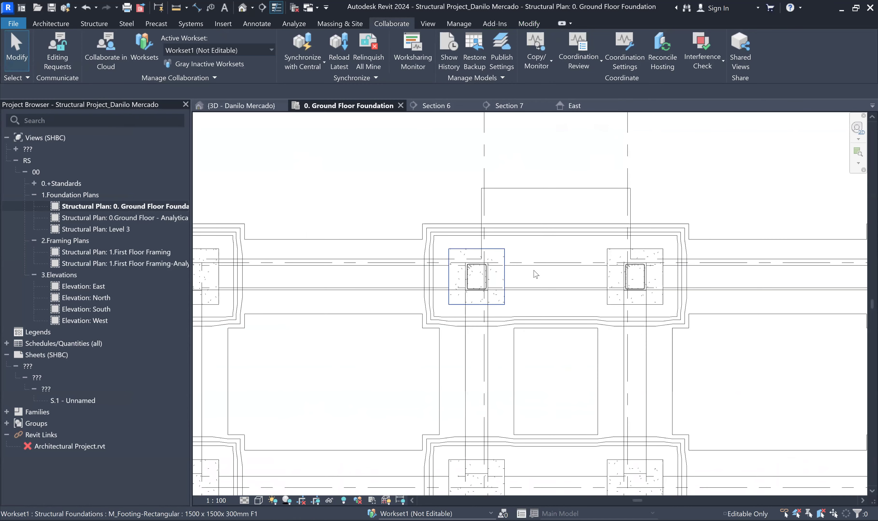
pyautogui.click(488, 264)
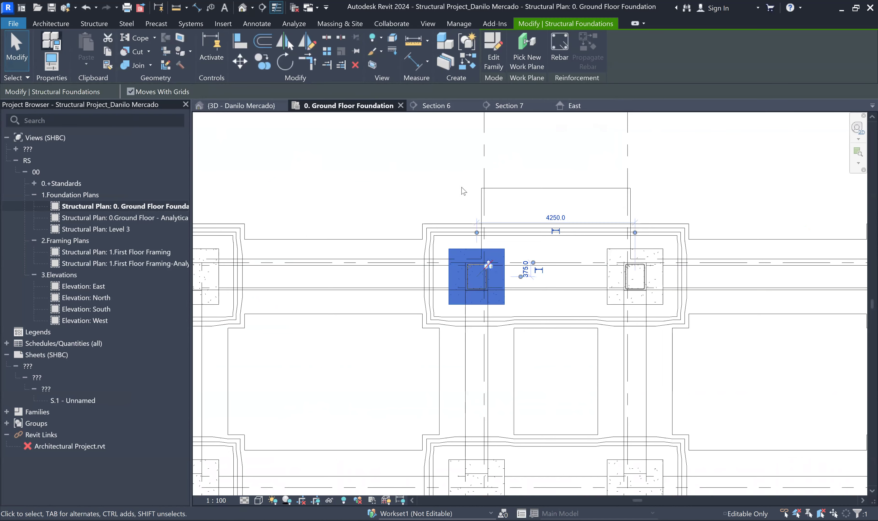
pyautogui.click(263, 112)
pyautogui.click(252, 130)
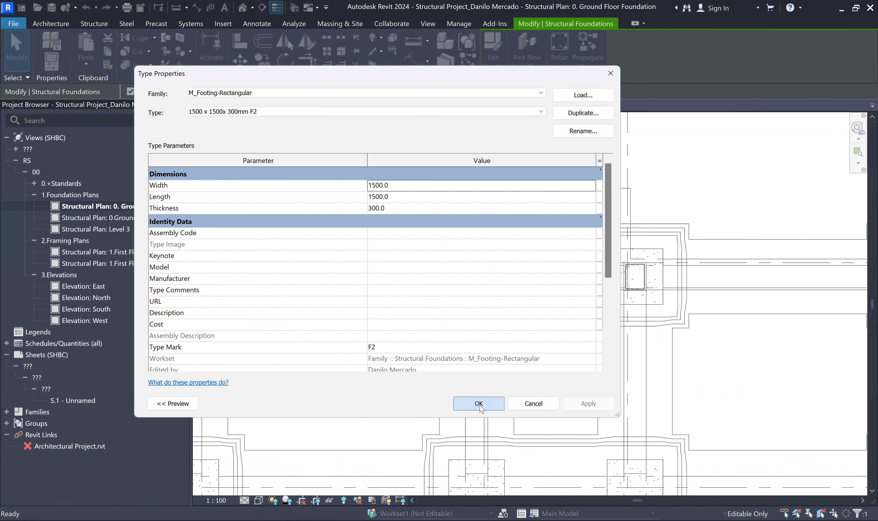
pyautogui.click(593, 346)
# Step: Change the footing on grid line 3 in the uppermost row of the plan to the 1500 x 1500x 300mm F3 type
pyautogui.scroll(3, 579, 268)
pyautogui.moveTo(579, 268); pyautogui.dragTo(529, 268, button='middle')
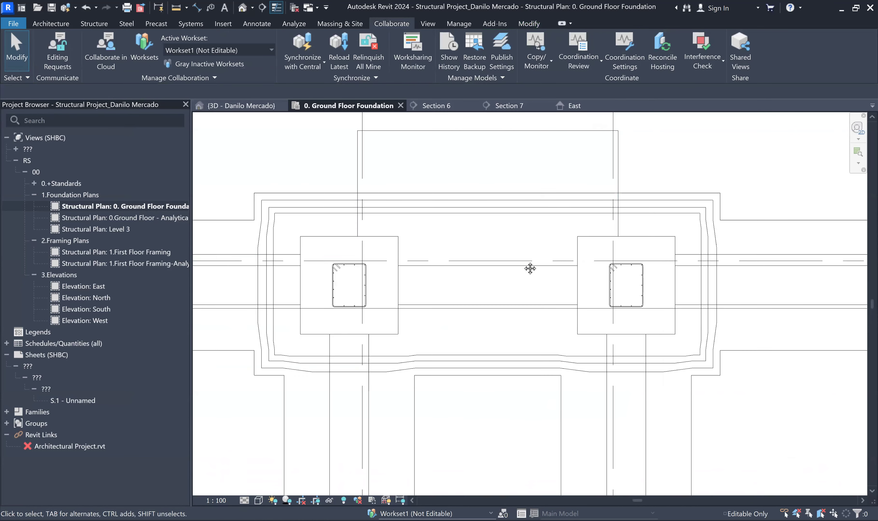
pyautogui.moveTo(680, 226); pyautogui.dragTo(510, 243, button='middle')
pyautogui.click(468, 290)
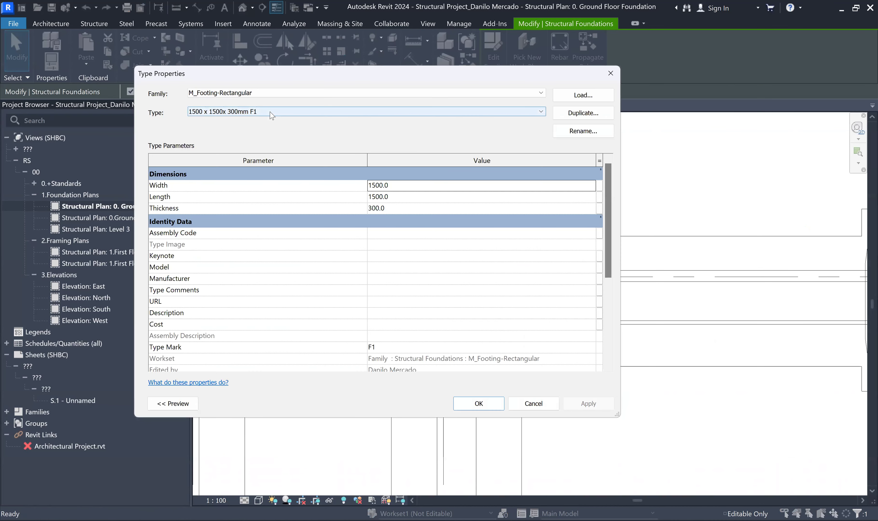
pyautogui.click(271, 114)
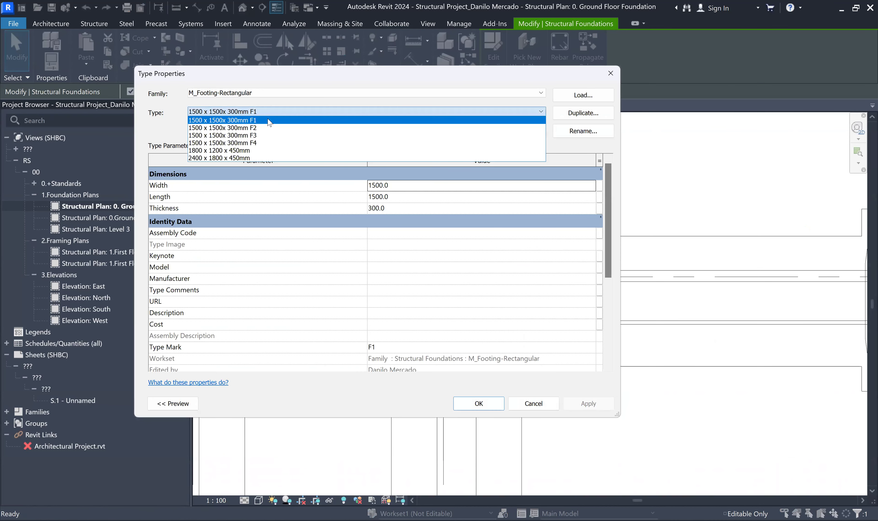
pyautogui.click(494, 410)
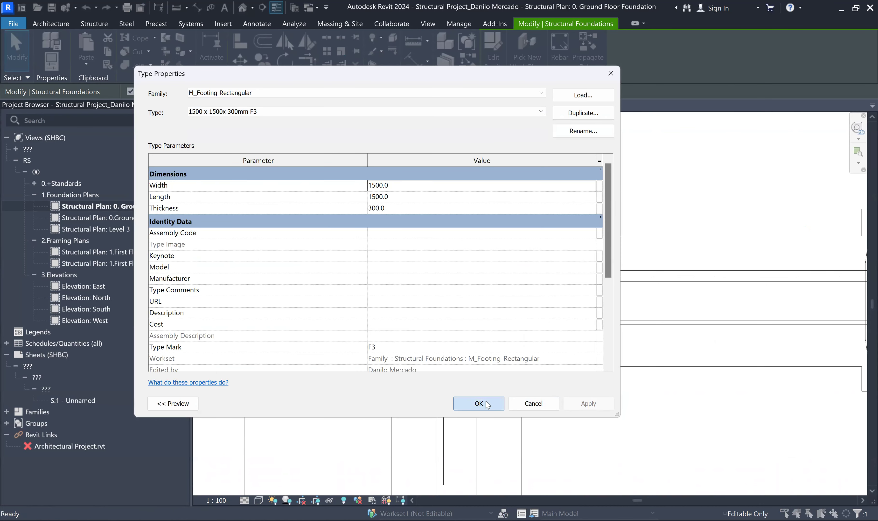
pyautogui.click(494, 410)
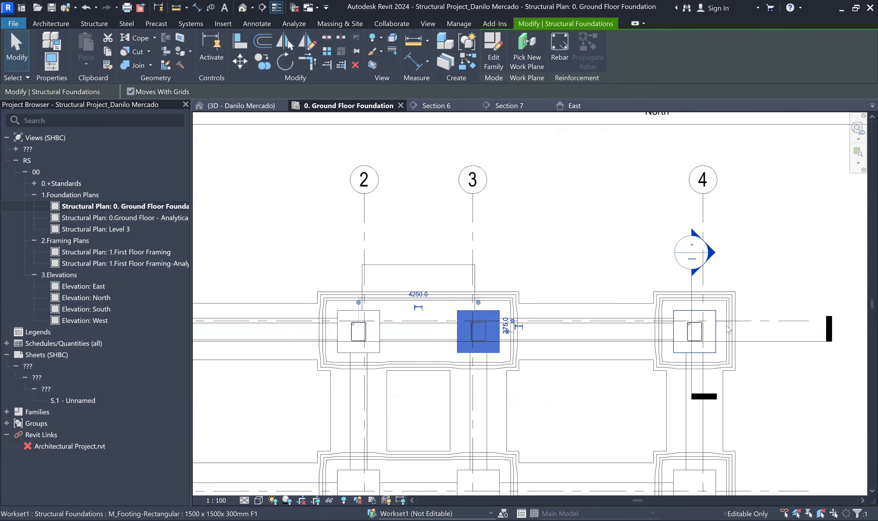
# Step: Change the footing on grid line 4 in the uppermost row of the plan to the 1500 x 1500x 300mm F4 type
pyautogui.scroll(4, 704, 340)
pyautogui.press('Escape')
pyautogui.click(721, 288)
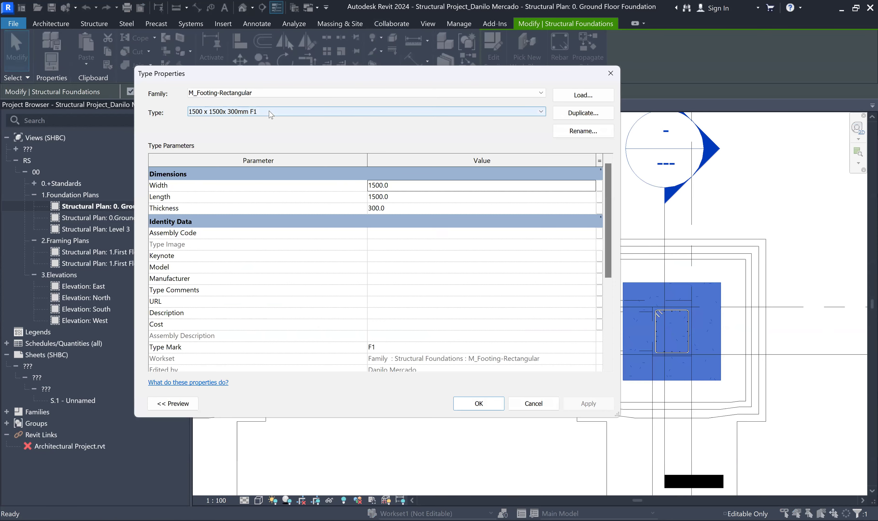
pyautogui.click(259, 112)
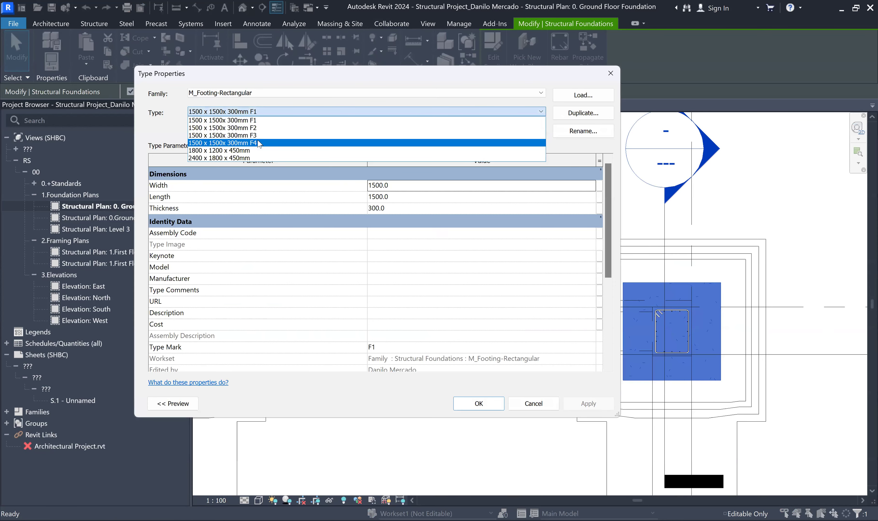
pyautogui.click(259, 142)
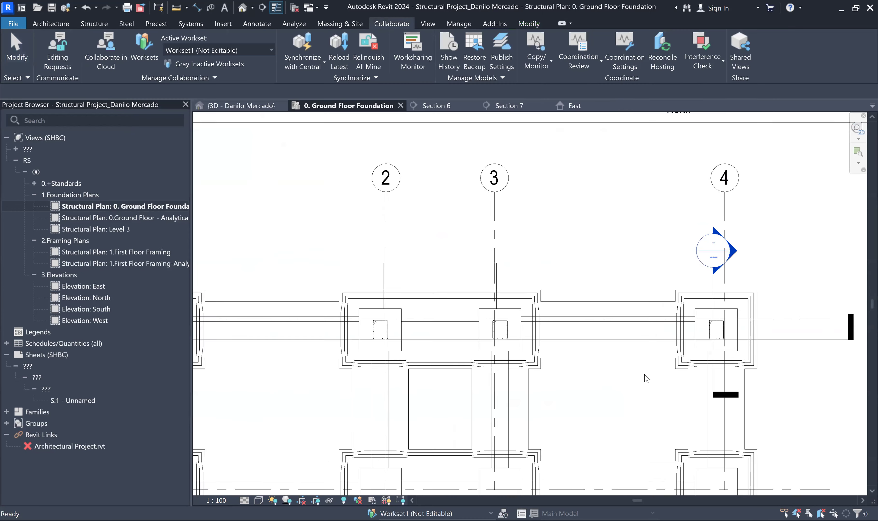
# Step: Select the concrete column over the corner footing on grid line 1 and rename its type to 600 x 750mm C1
pyautogui.scroll(-2, 627, 300)
pyautogui.moveTo(363, 332); pyautogui.dragTo(413, 229, button='middle')
pyautogui.scroll(4, 413, 230)
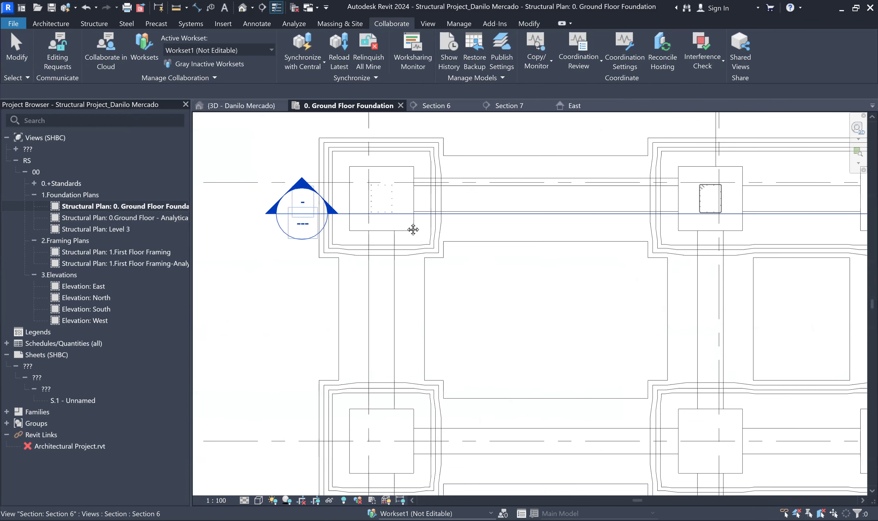
pyautogui.scroll(2, 412, 230)
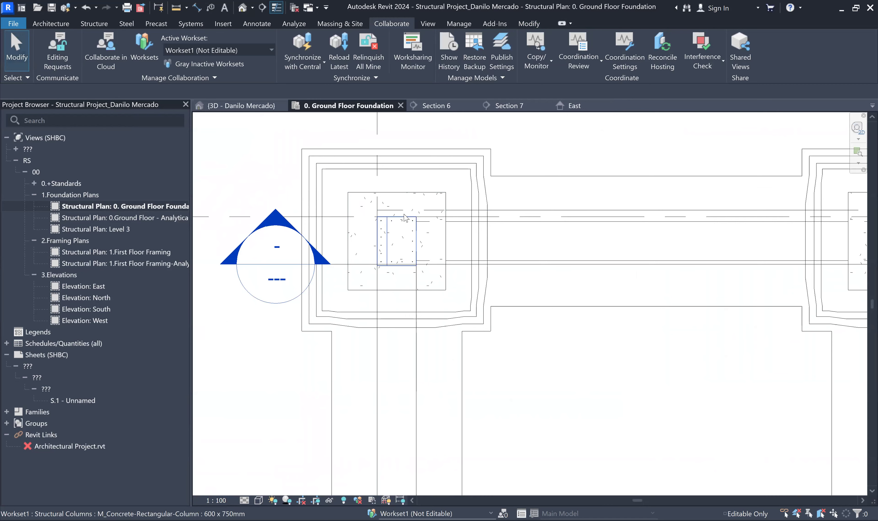
pyautogui.scroll(2, 405, 218)
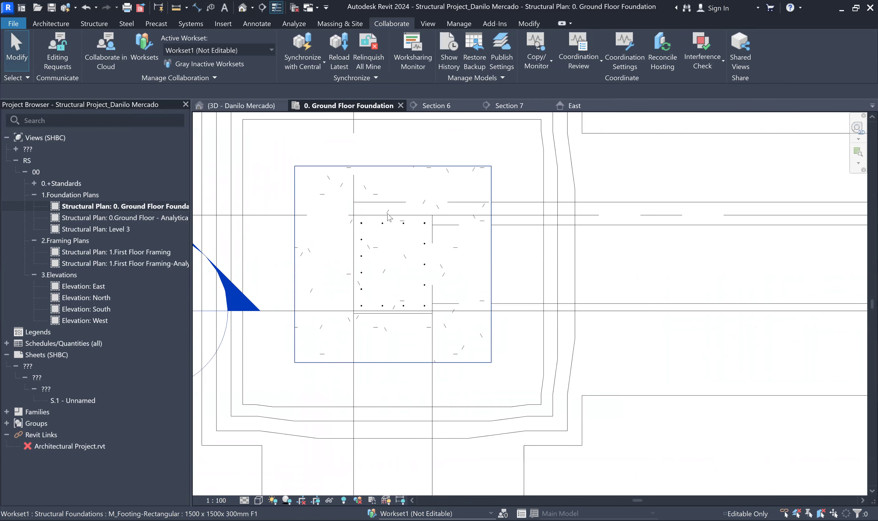
pyautogui.scroll(2, 409, 303)
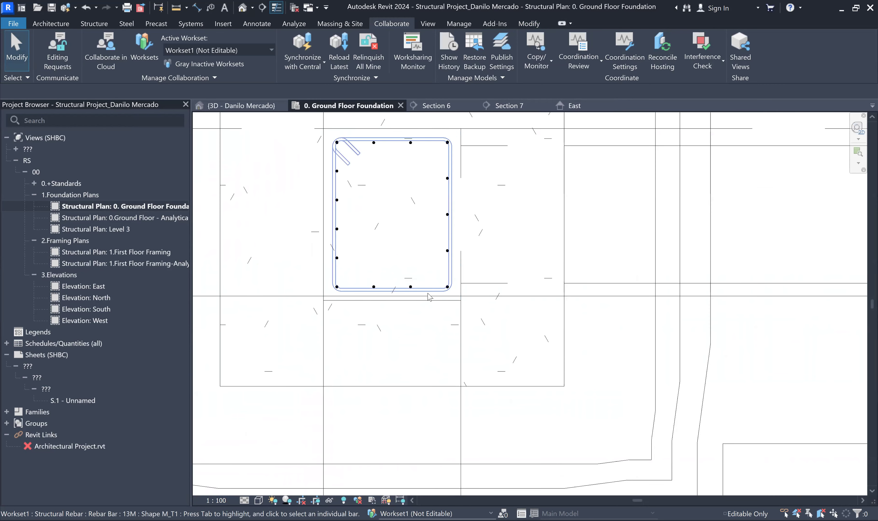
pyautogui.click(418, 306)
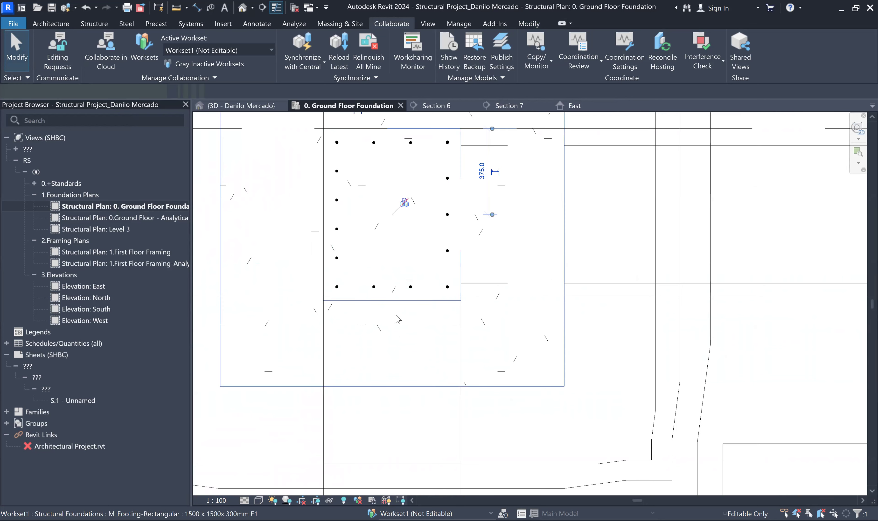
pyautogui.scroll(-1, 397, 314)
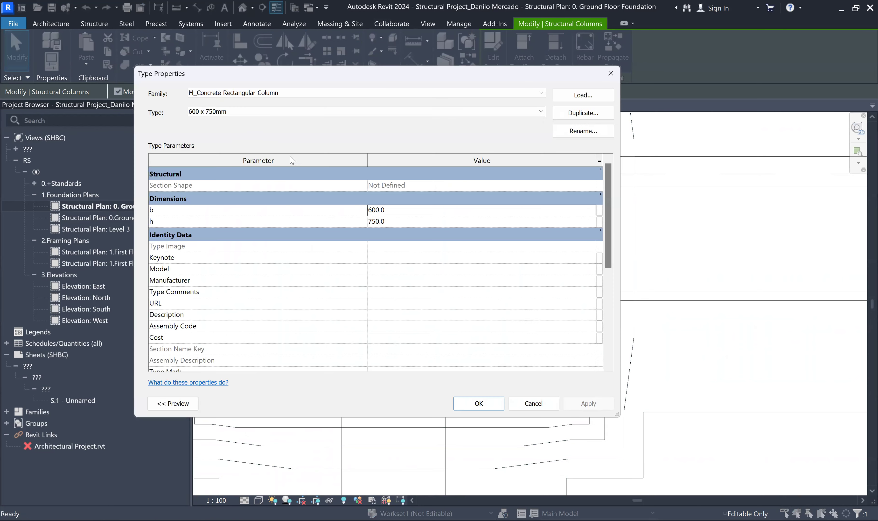
pyautogui.click(581, 132)
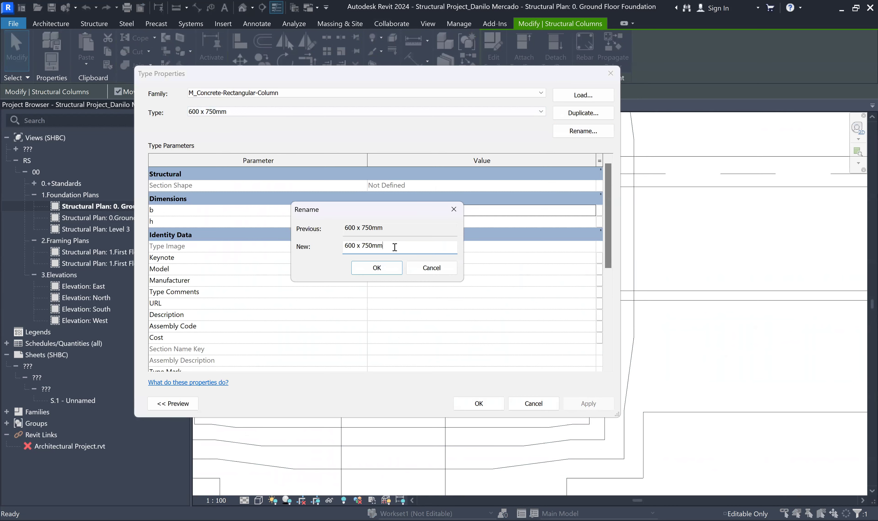
pyautogui.write('C1')
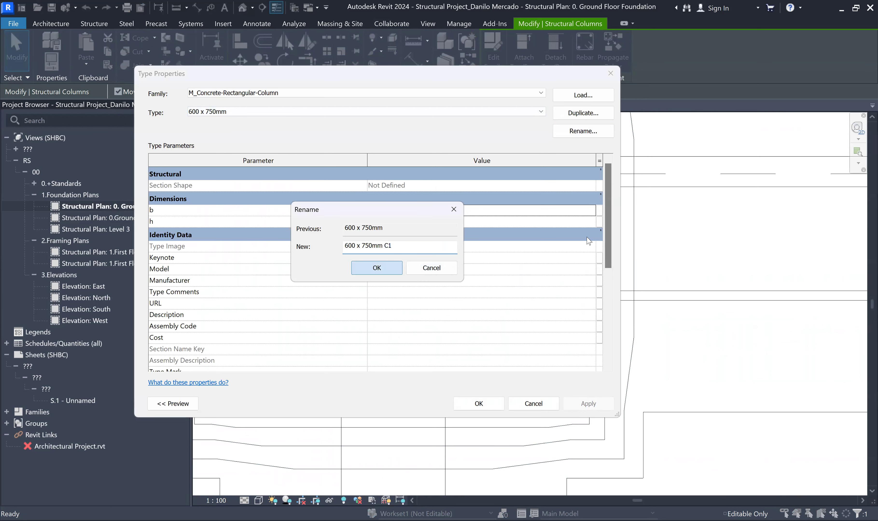
pyautogui.press('Return')
# Step: Set the Type Mark of the 600 x 750mm C1 column type to C1
pyautogui.moveTo(611, 233); pyautogui.dragTo(612, 325)
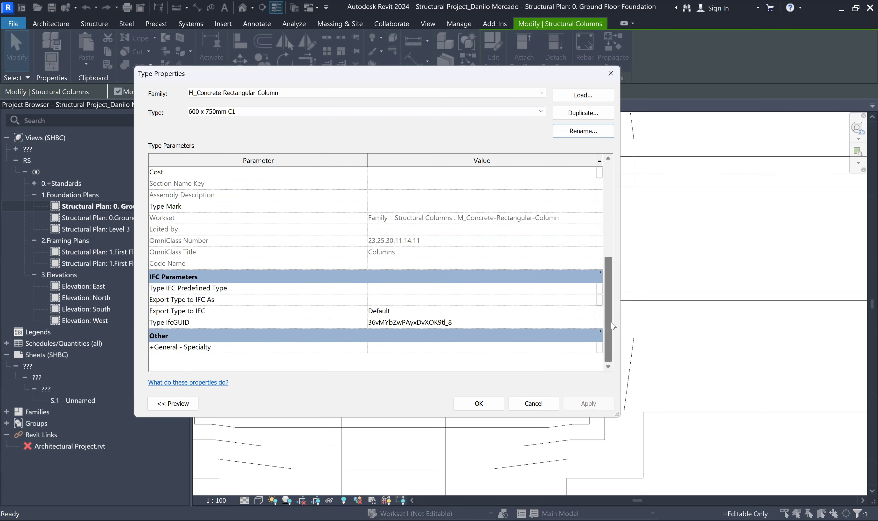
pyautogui.click(444, 202)
pyautogui.write('C')
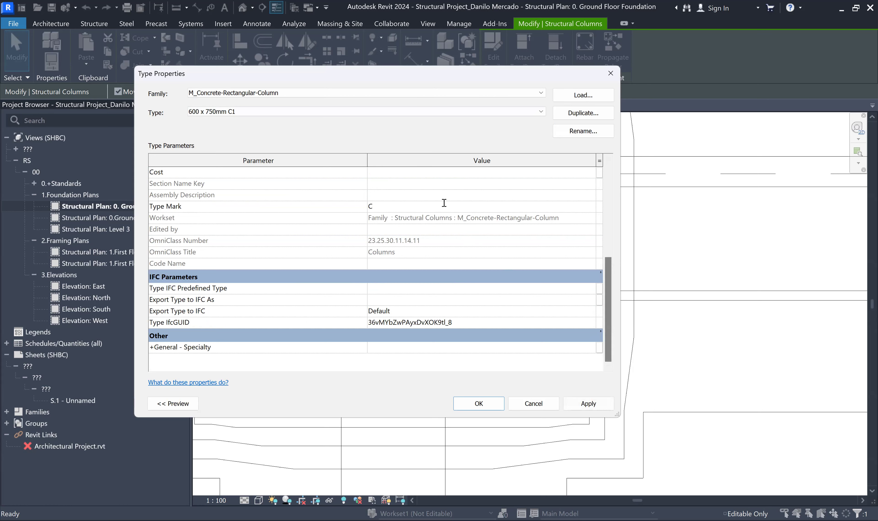
pyautogui.write('1')
pyautogui.click(479, 406)
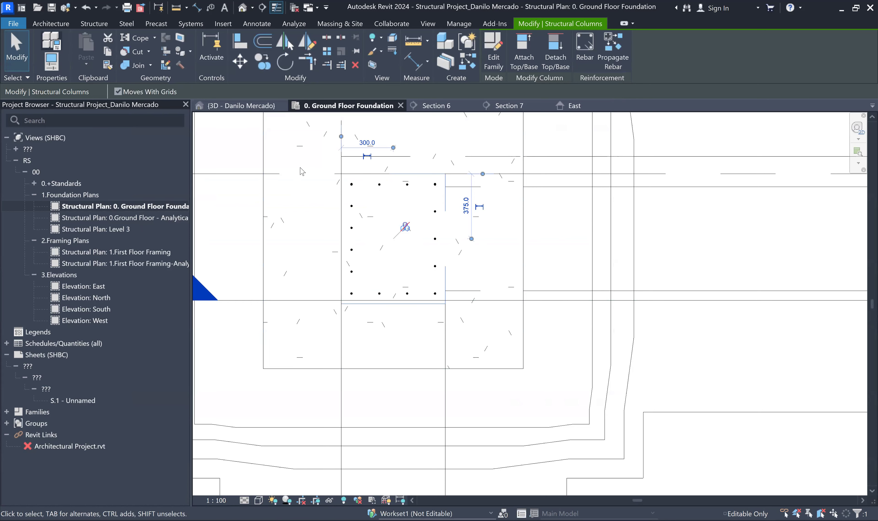
# Step: Duplicate the corner column's type as 600 x 750mm C2 and set the new type's Type Mark to C2
pyautogui.click(50, 40)
pyautogui.click(583, 115)
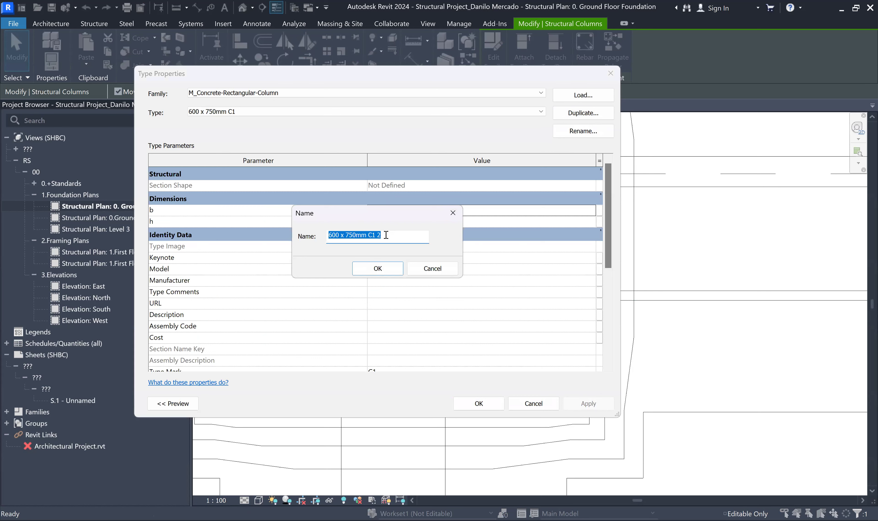
pyautogui.click(386, 235)
pyautogui.write('2')
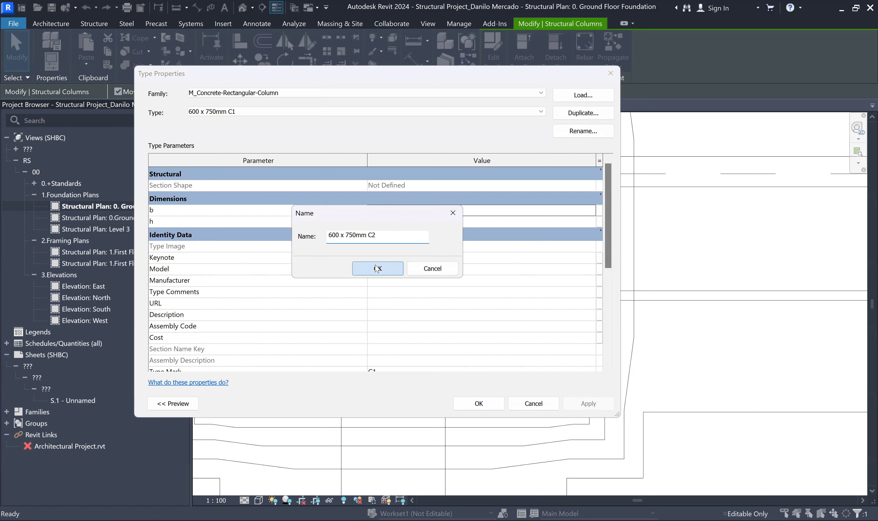
pyautogui.press('Return')
pyautogui.moveTo(610, 243); pyautogui.dragTo(610, 309)
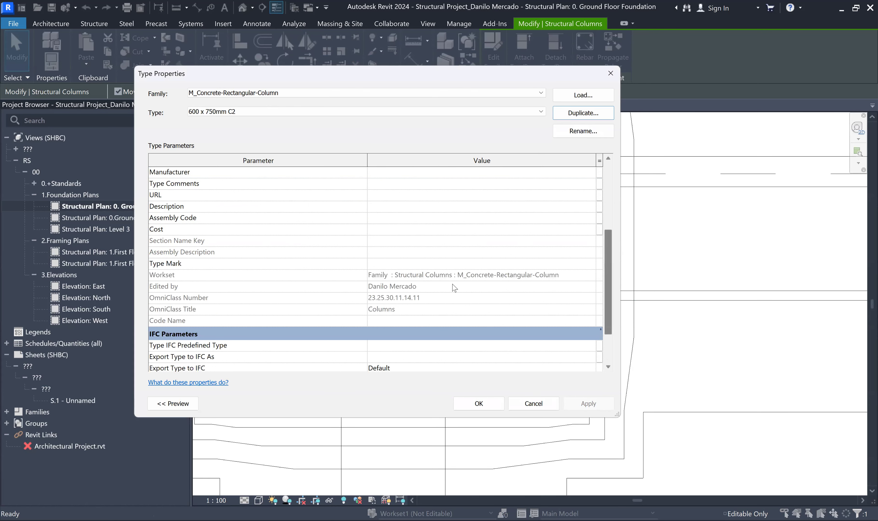
pyautogui.click(414, 263)
pyautogui.write('C2')
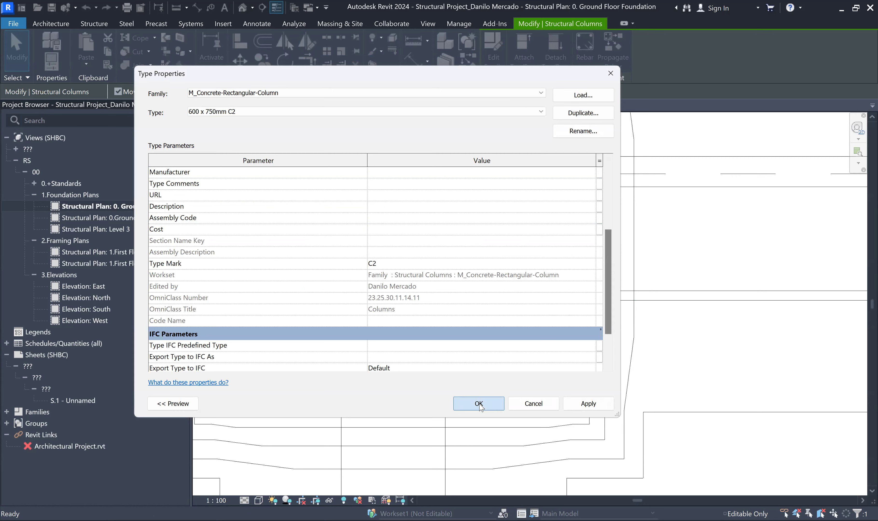
pyautogui.press('Return')
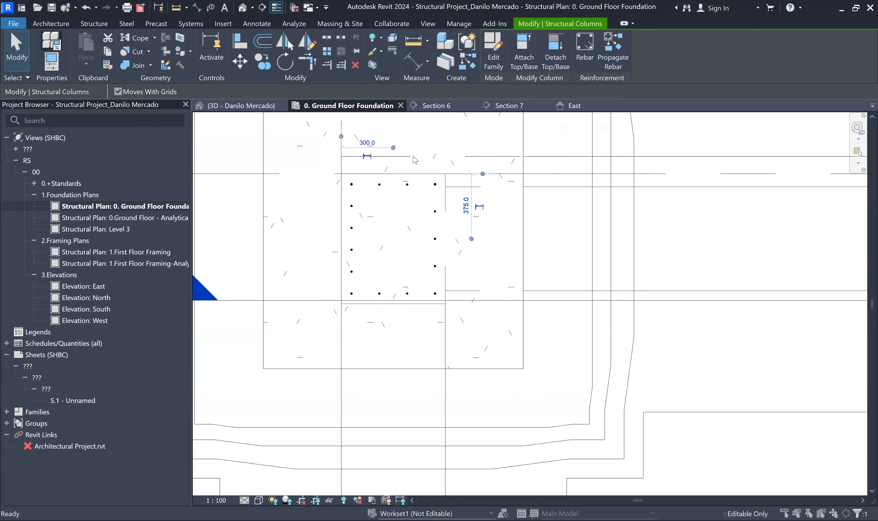
# Step: Duplicate the corner column's type as 600 x 750mm C3 and set the new type's Type Mark to C3
pyautogui.click(582, 114)
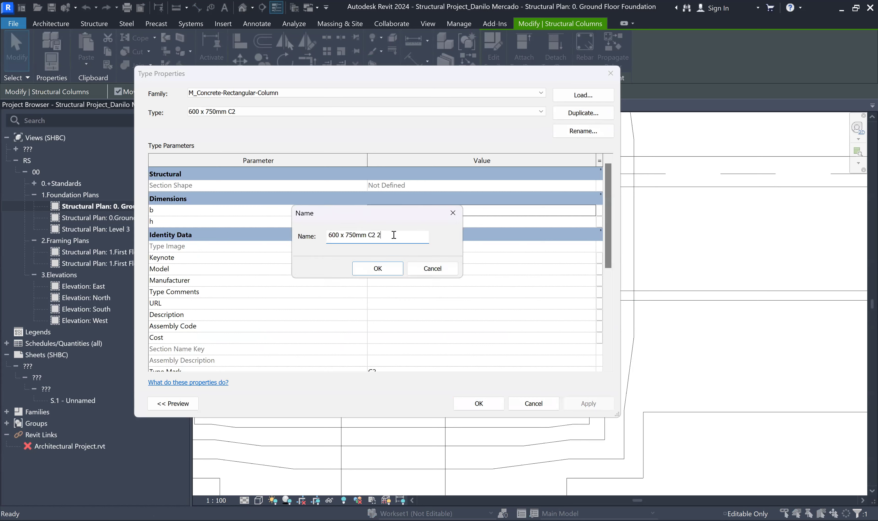
pyautogui.write('3')
pyautogui.press('Return')
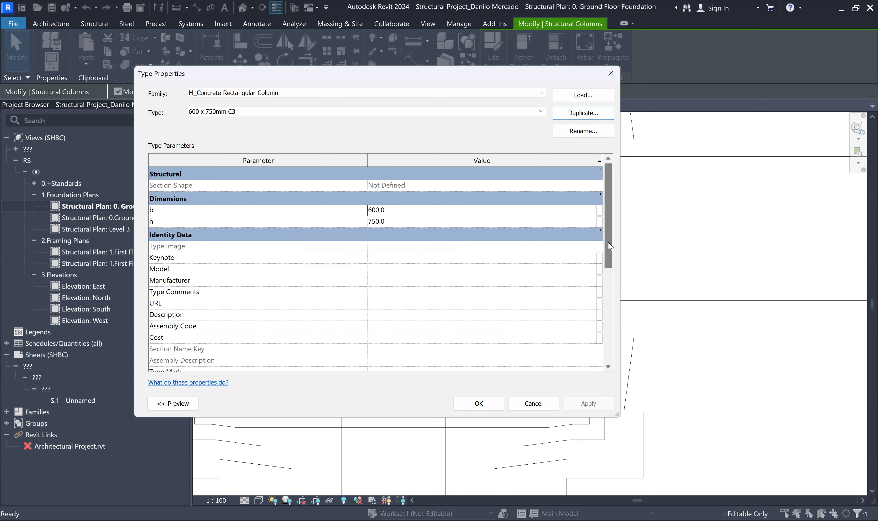
pyautogui.scroll(-3, 438, 268)
pyautogui.click(437, 263)
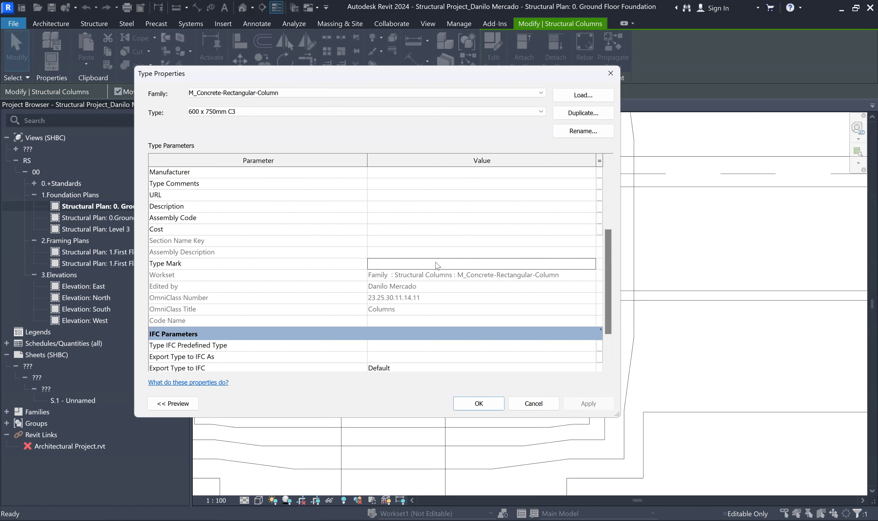
pyautogui.write('C3')
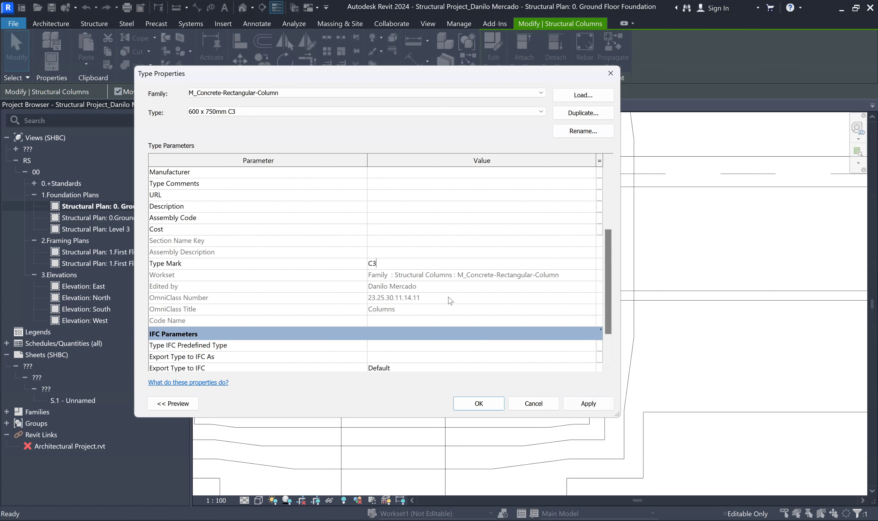
pyautogui.click(485, 406)
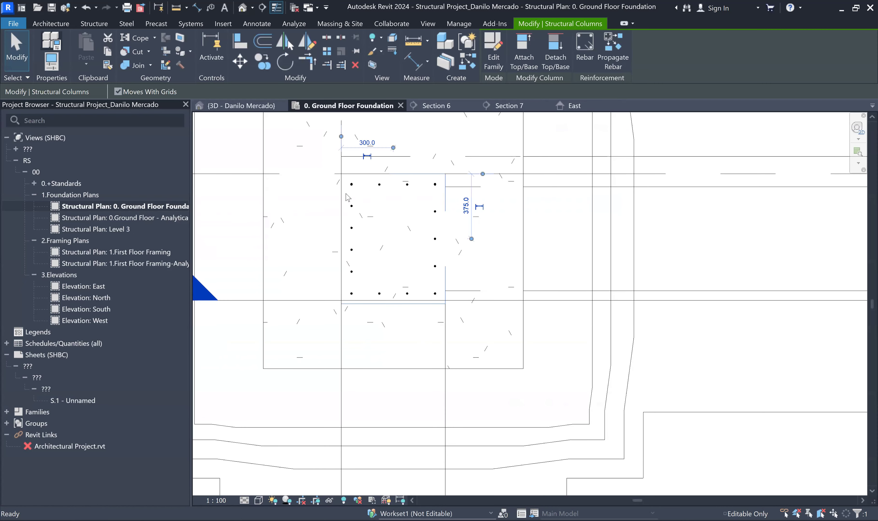
# Step: Duplicate the corner column's type as 600 x 750mm C4 and set the new type's Type Mark to C4
pyautogui.click(52, 42)
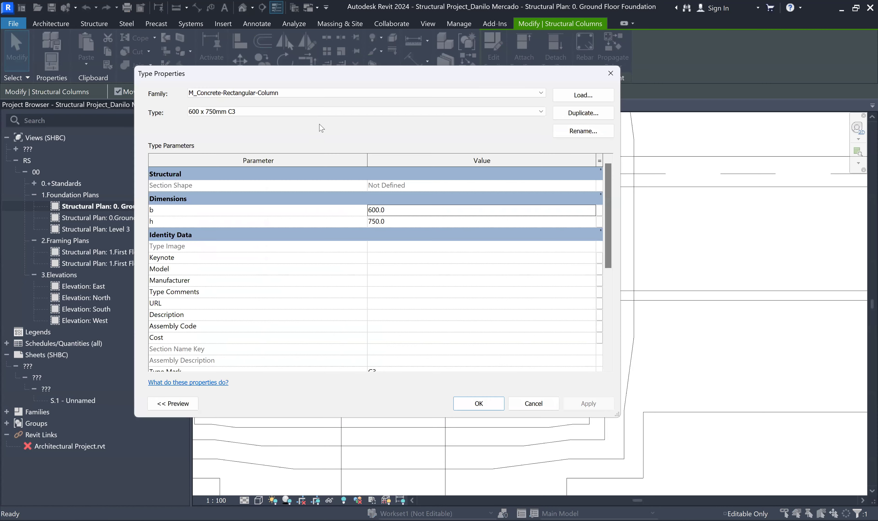
pyautogui.click(580, 117)
pyautogui.click(387, 236)
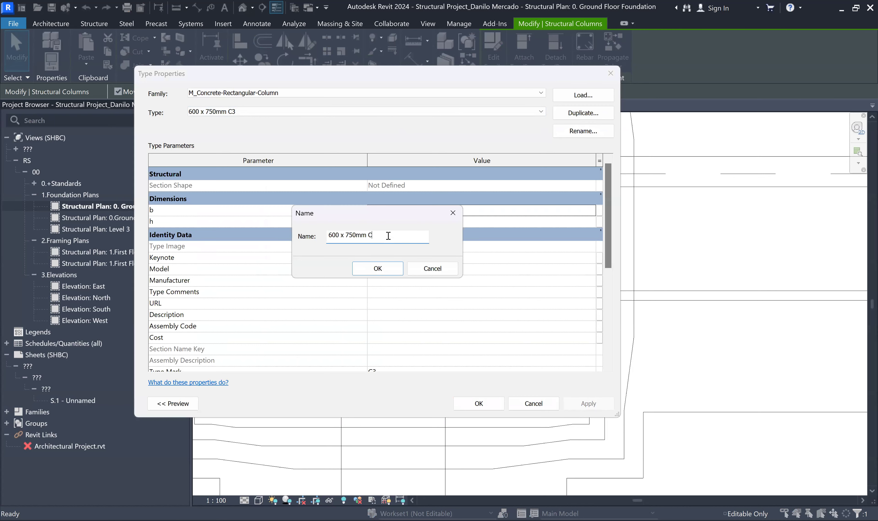
pyautogui.write('4')
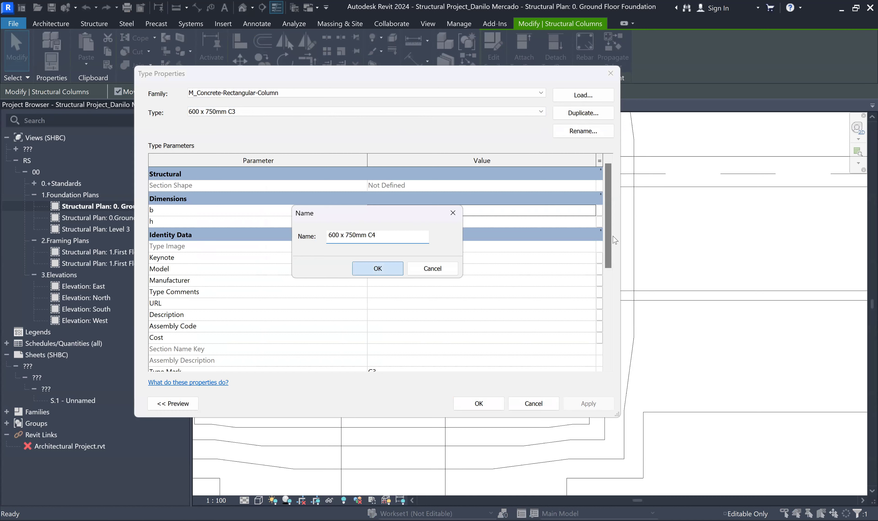
pyautogui.press('Return')
pyautogui.moveTo(608, 241); pyautogui.dragTo(608, 323)
pyautogui.click(401, 229)
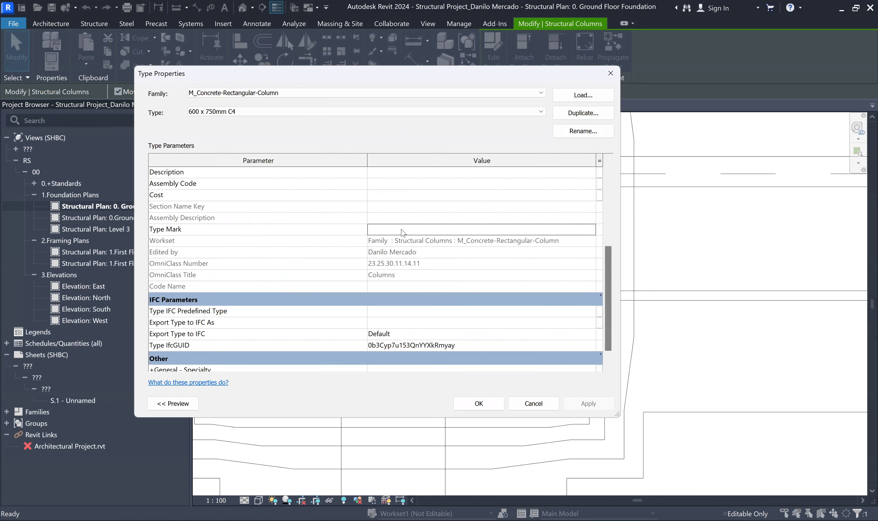
pyautogui.write('C4')
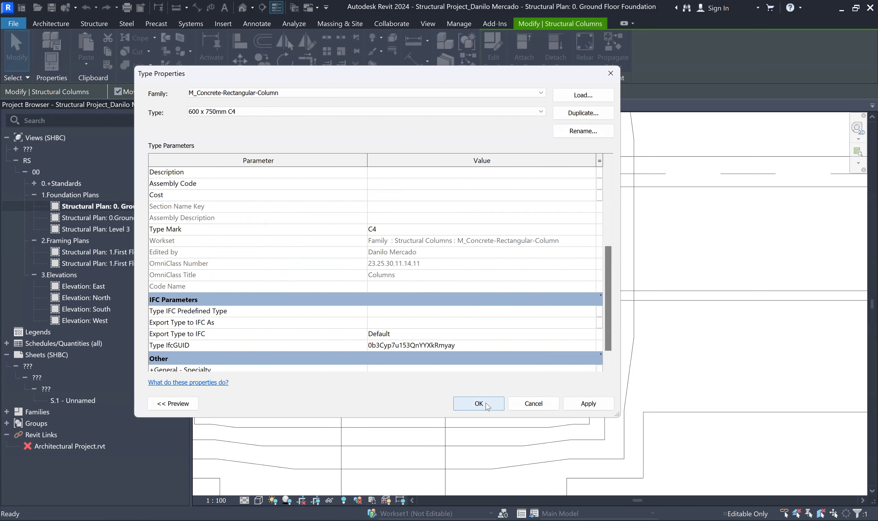
pyautogui.press('Return')
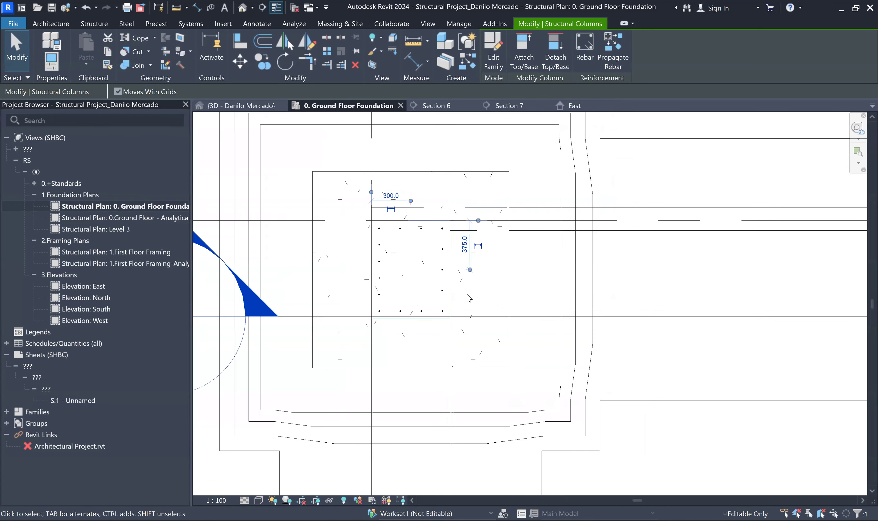
pyautogui.press('Escape')
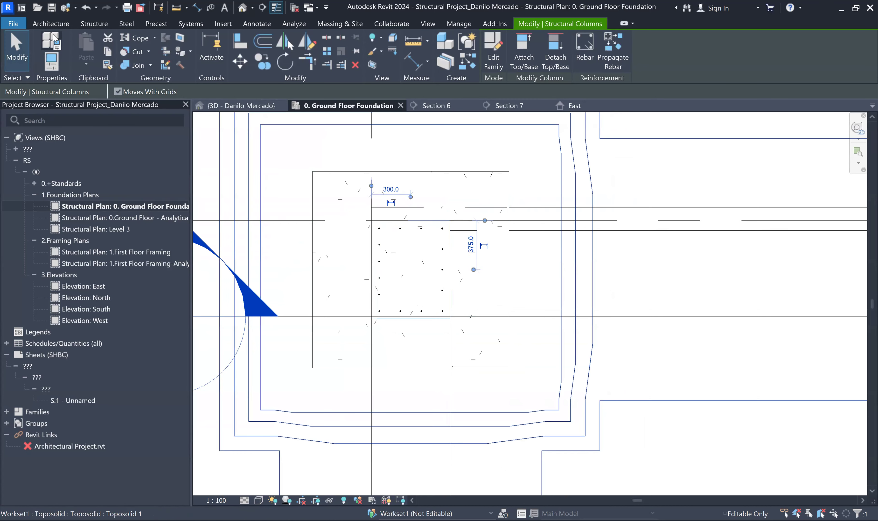
# Step: Switch the corner column at grid intersection A-1 back to the 600 x 750mm C1 type
pyautogui.click(52, 41)
pyautogui.click(230, 111)
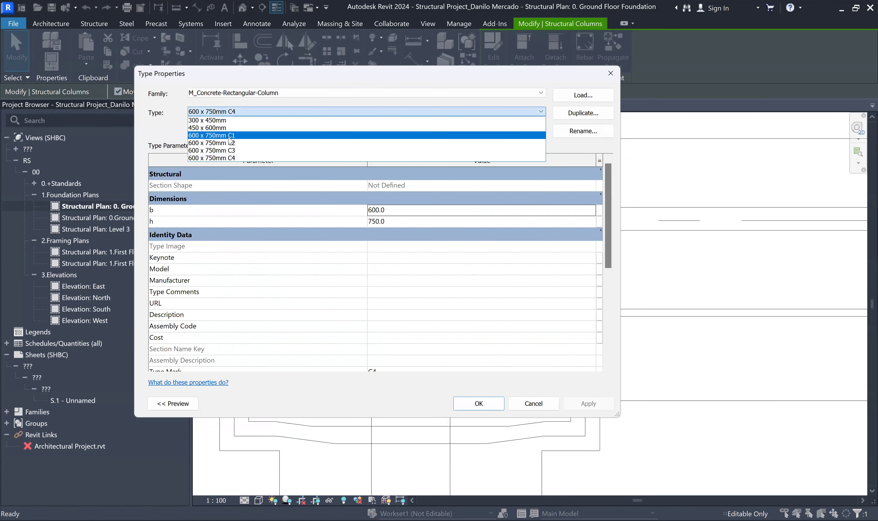
pyautogui.click(228, 136)
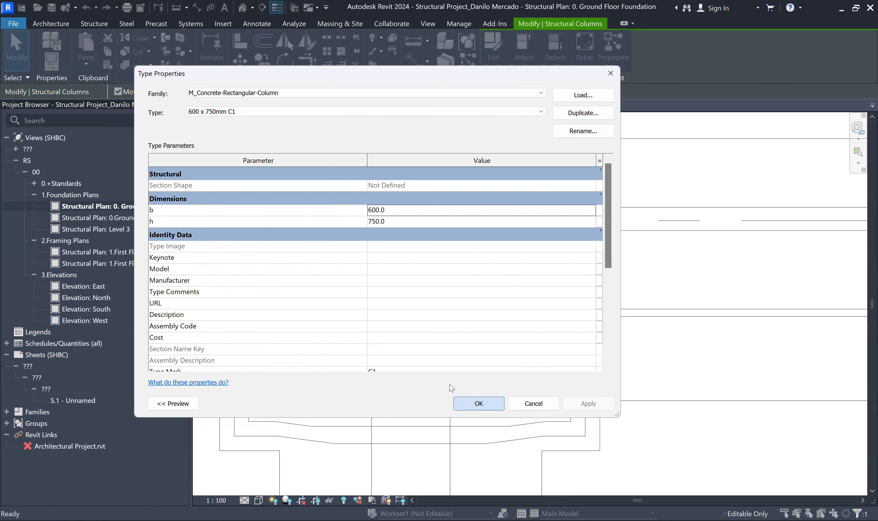
pyautogui.press('Escape')
pyautogui.press('Escape')
# Step: Change the column at grid intersection A-2 to the 600 x 750mm C2 type
pyautogui.scroll(-5, 333, 307)
pyautogui.moveTo(529, 300); pyautogui.dragTo(397, 279, button='middle')
pyautogui.scroll(-2, 522, 296)
pyautogui.scroll(6, 560, 292)
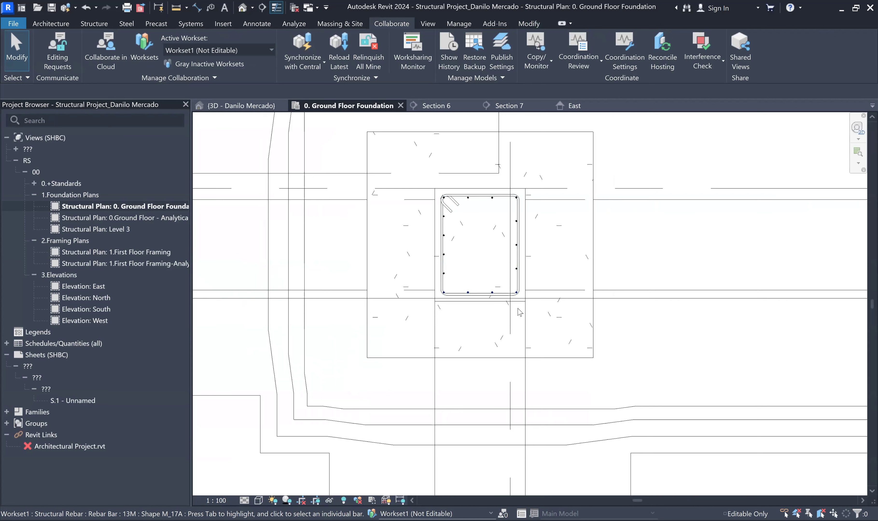
pyautogui.scroll(2, 521, 298)
pyautogui.click(522, 295)
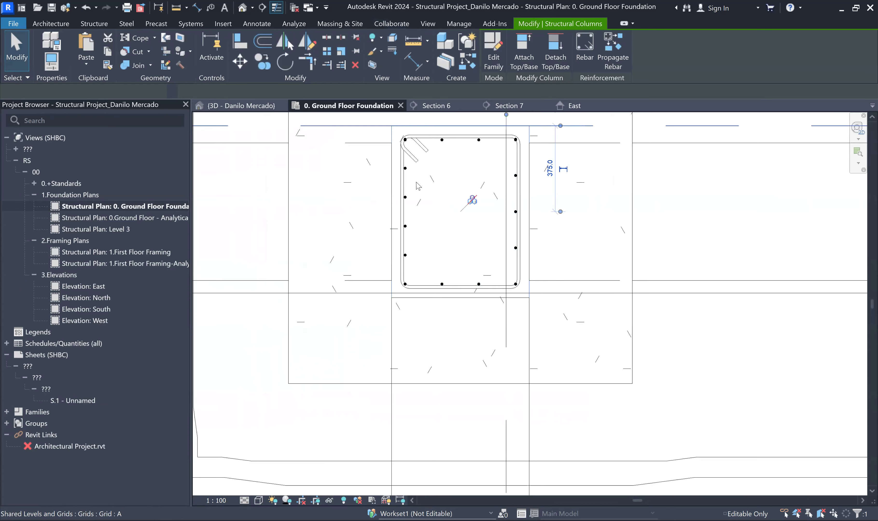
pyautogui.click(254, 112)
pyautogui.click(235, 144)
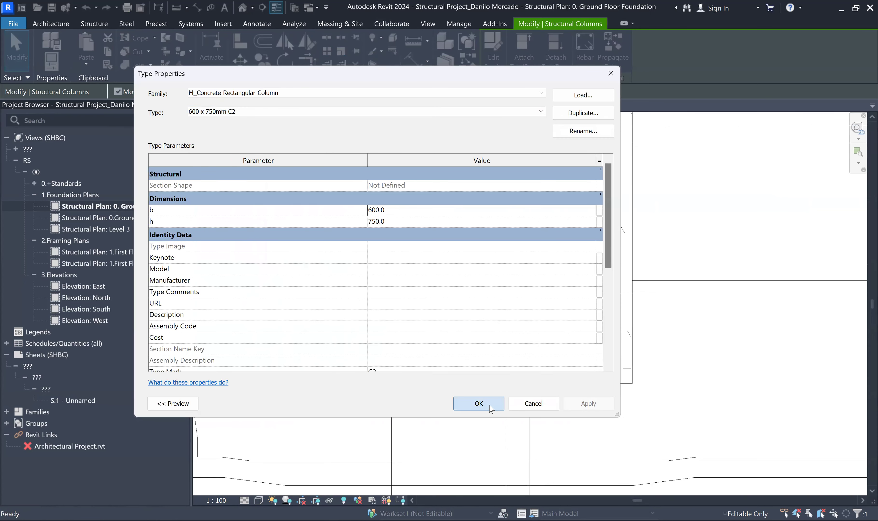
pyautogui.press('Escape')
pyautogui.press('Escape')
# Step: Change the column at grid intersection A-3 to the 600 x 750mm C3 type
pyautogui.scroll(-5, 444, 348)
pyautogui.moveTo(739, 345); pyautogui.dragTo(421, 318, button='middle')
pyautogui.scroll(6, 476, 315)
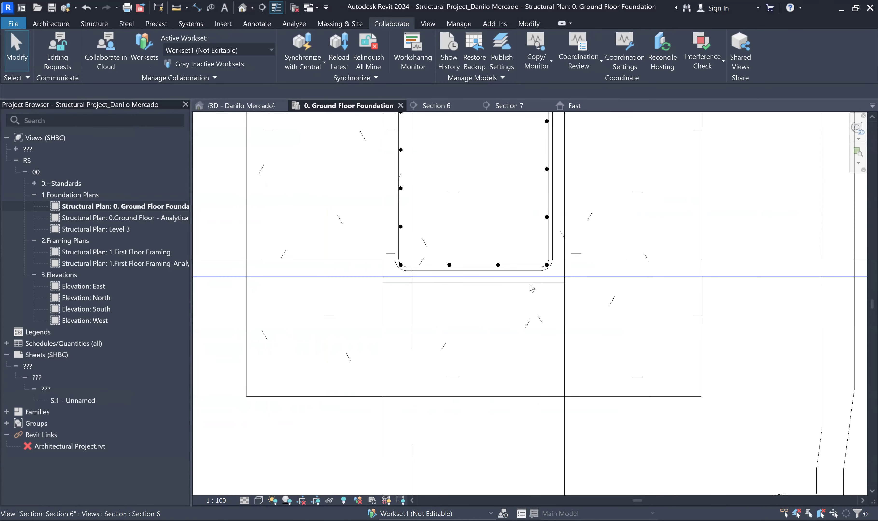
pyautogui.click(485, 186)
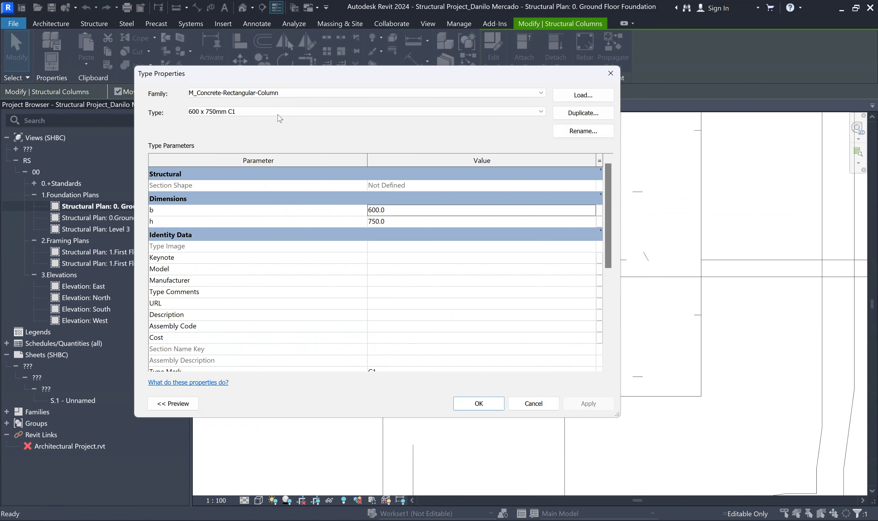
pyautogui.click(241, 156)
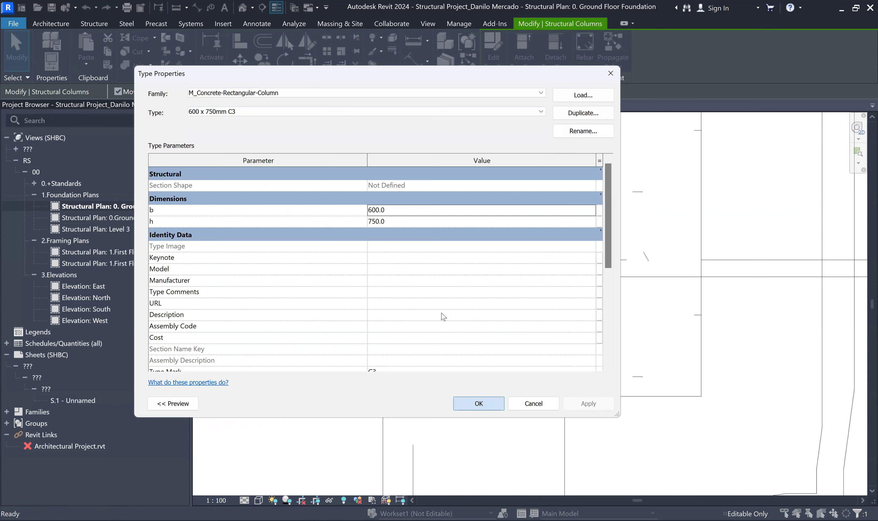
pyautogui.press('Escape')
pyautogui.scroll(-5, 446, 313)
pyautogui.press('Escape')
# Step: Change the column at grid intersection A-4 to the 600 x 750mm C4 type
pyautogui.moveTo(444, 330); pyautogui.dragTo(412, 320, button='middle')
pyautogui.scroll(-2, 422, 317)
pyautogui.moveTo(629, 322); pyautogui.dragTo(488, 298, button='middle')
pyautogui.scroll(-1, 498, 300)
pyautogui.scroll(4, 681, 287)
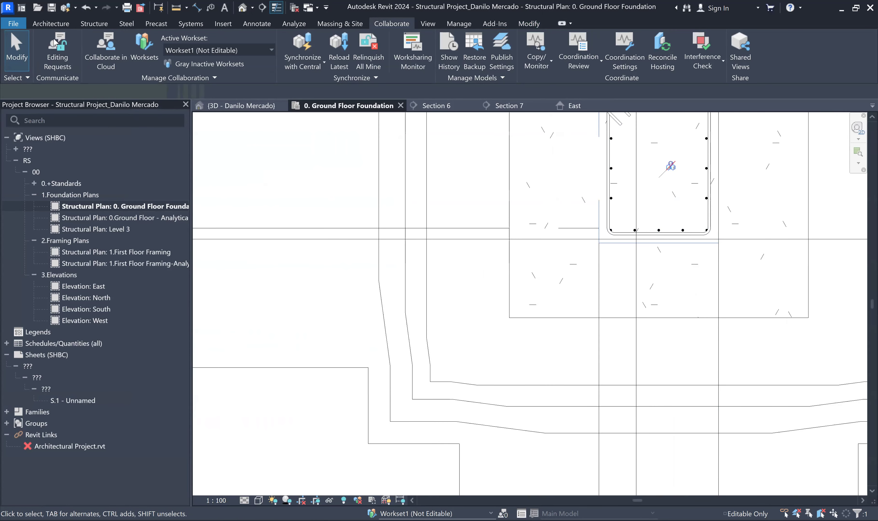
pyautogui.click(253, 112)
pyautogui.click(229, 158)
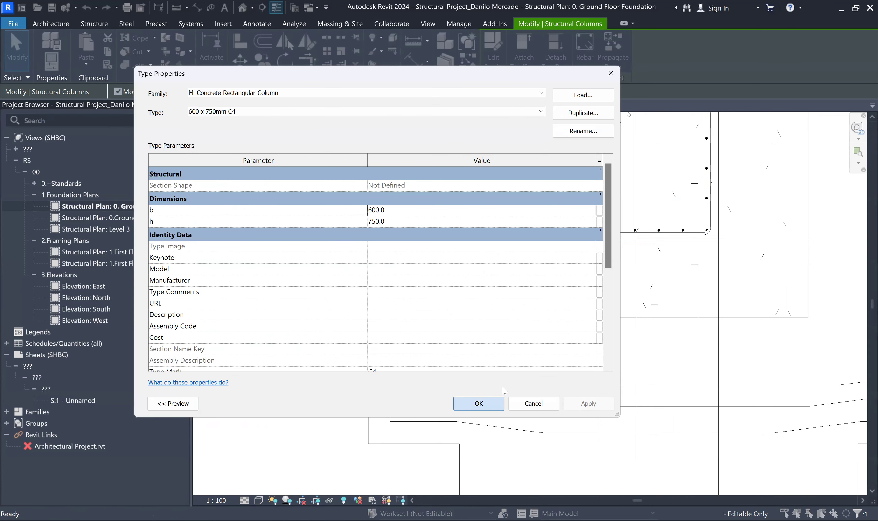
pyautogui.click(501, 400)
pyautogui.scroll(-8, 723, 313)
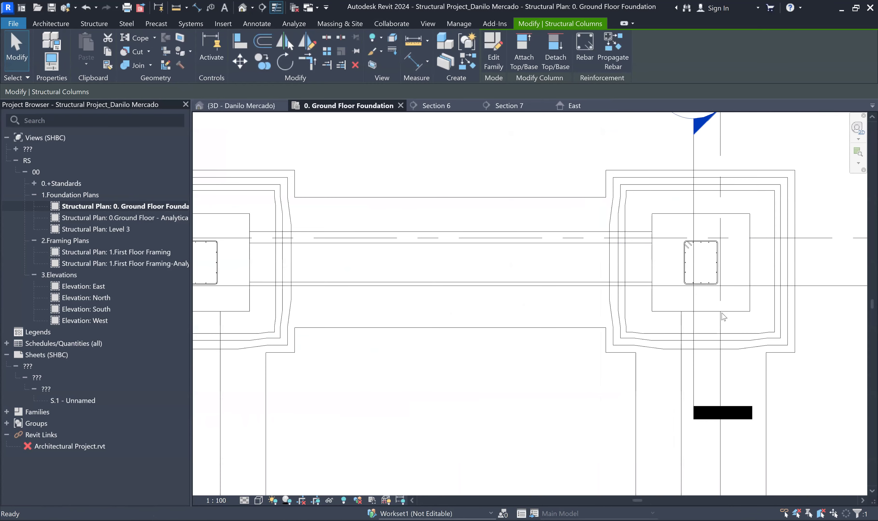
pyautogui.press('Escape')
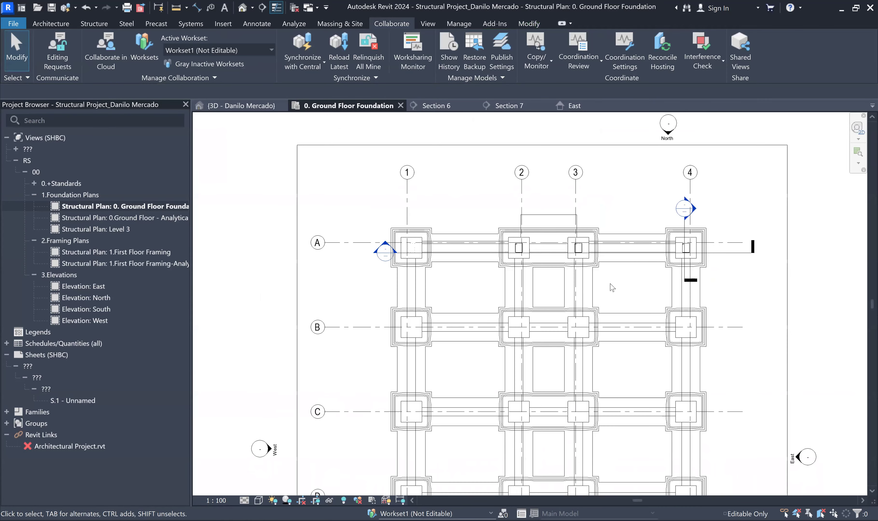
# Step: Tag all untagged structural columns and structural foundations in the ground floor foundation plan, without leaders
pyautogui.scroll(3, 461, 394)
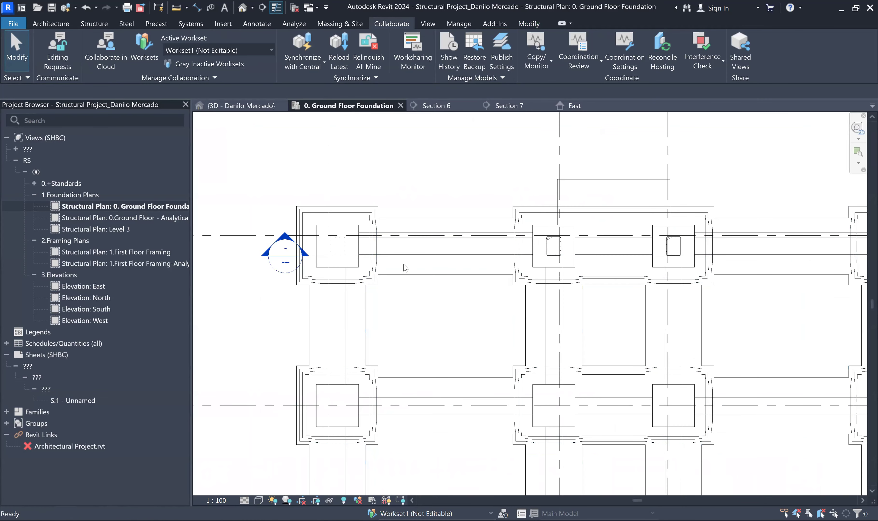
pyautogui.press('t')
pyautogui.press('g')
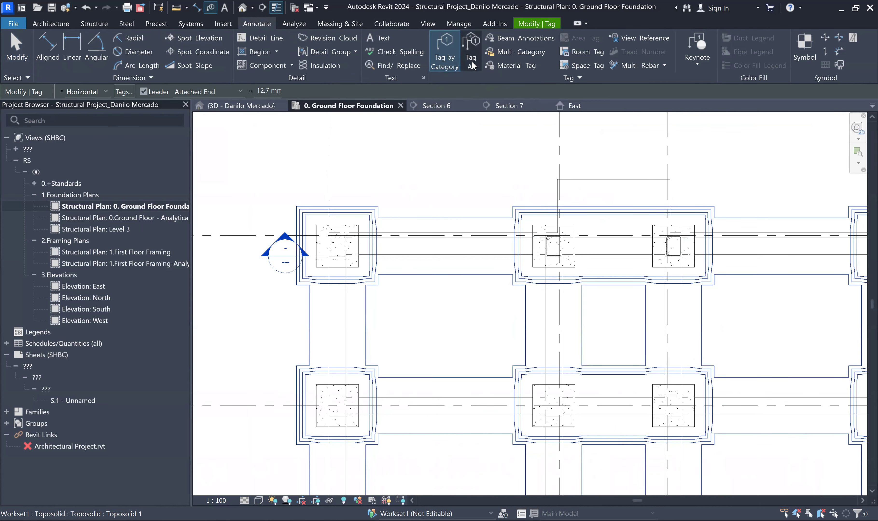
pyautogui.click(471, 52)
pyautogui.scroll(-2, 370, 290)
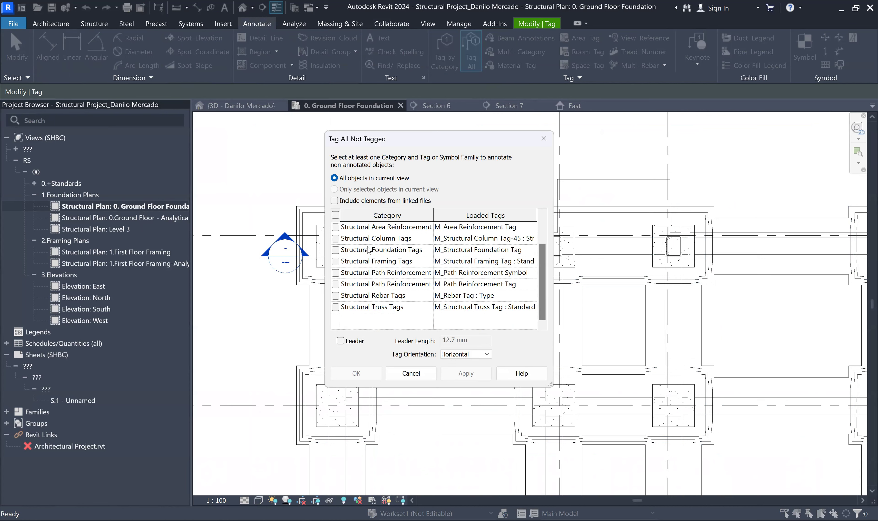
pyautogui.click(336, 238)
pyautogui.scroll(1, 402, 256)
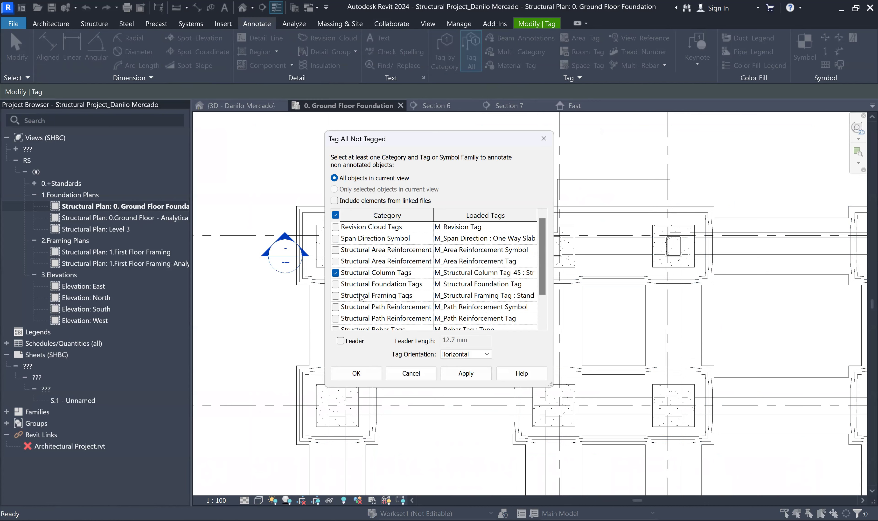
pyautogui.click(335, 285)
pyautogui.click(466, 374)
pyautogui.click(358, 376)
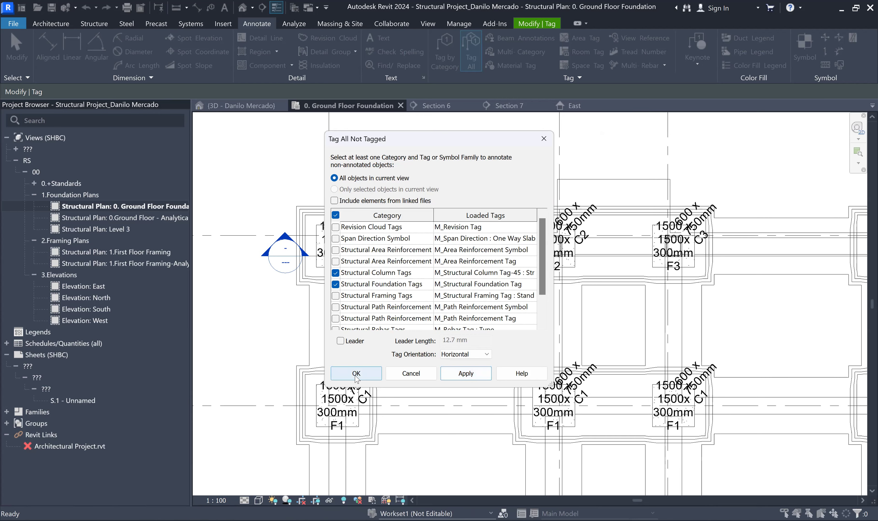
# Step: Select the column tag at grid intersection A-1 and open its M_Structural Column Tag-45 family for editing
pyautogui.scroll(-2, 476, 263)
pyautogui.moveTo(450, 266); pyautogui.dragTo(462, 220, button='middle')
pyautogui.scroll(5, 432, 202)
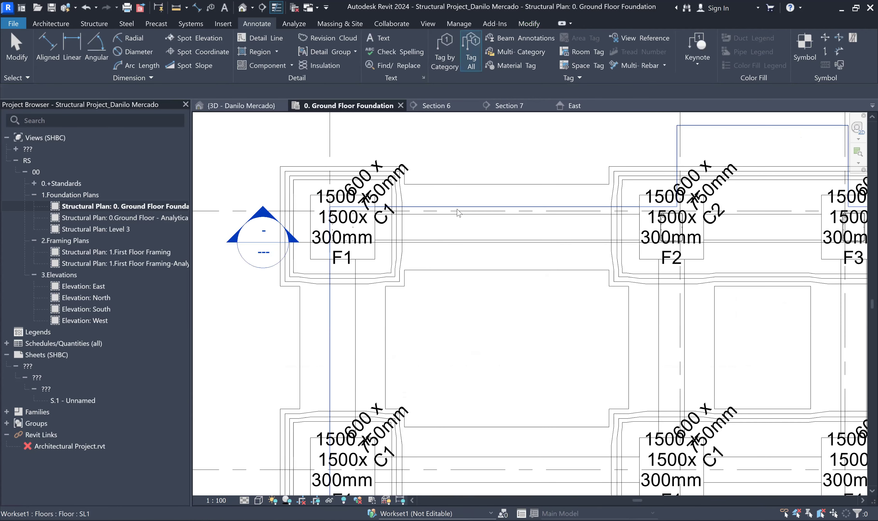
pyautogui.scroll(2, 463, 196)
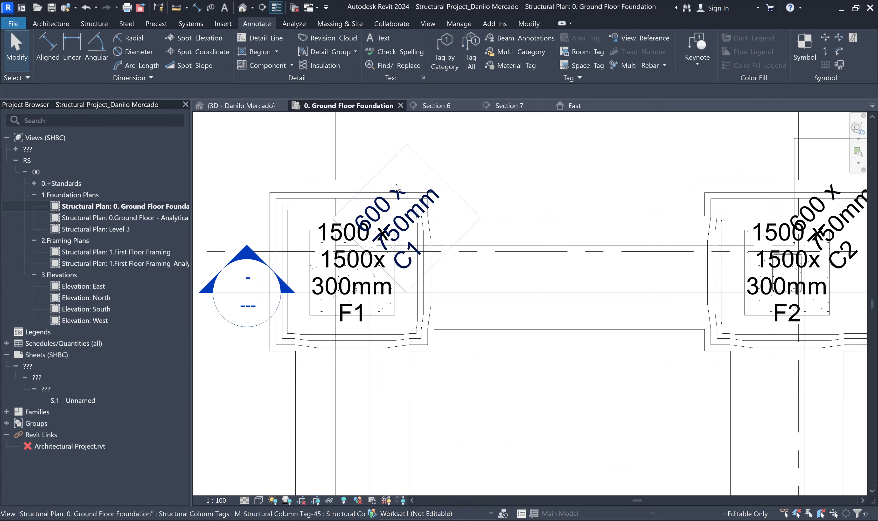
pyautogui.scroll(1, 360, 281)
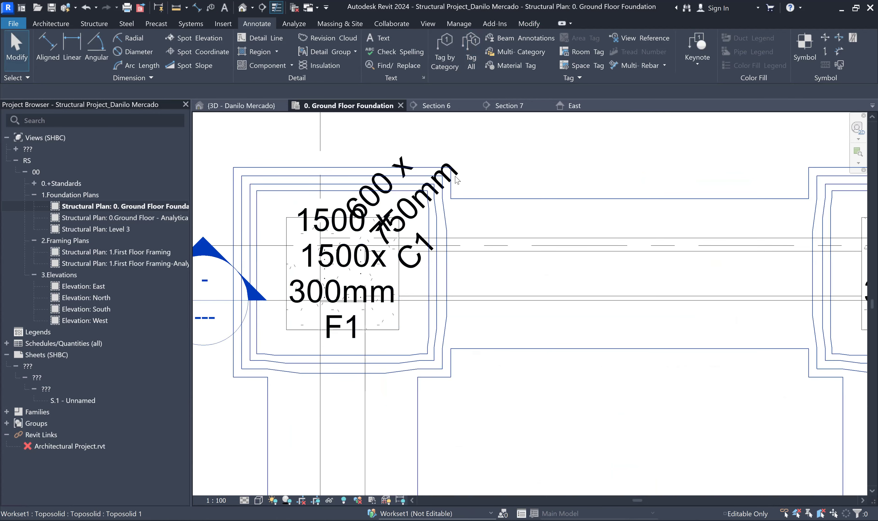
pyautogui.click(494, 198)
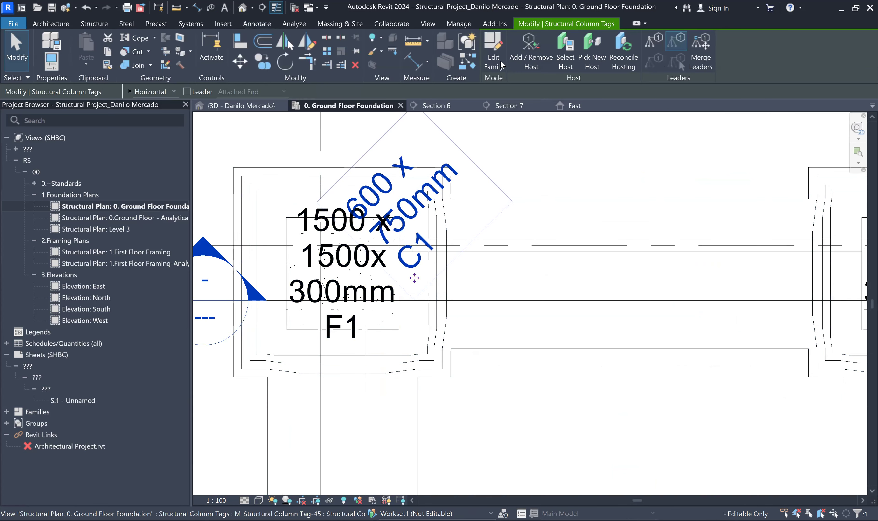
pyautogui.click(493, 58)
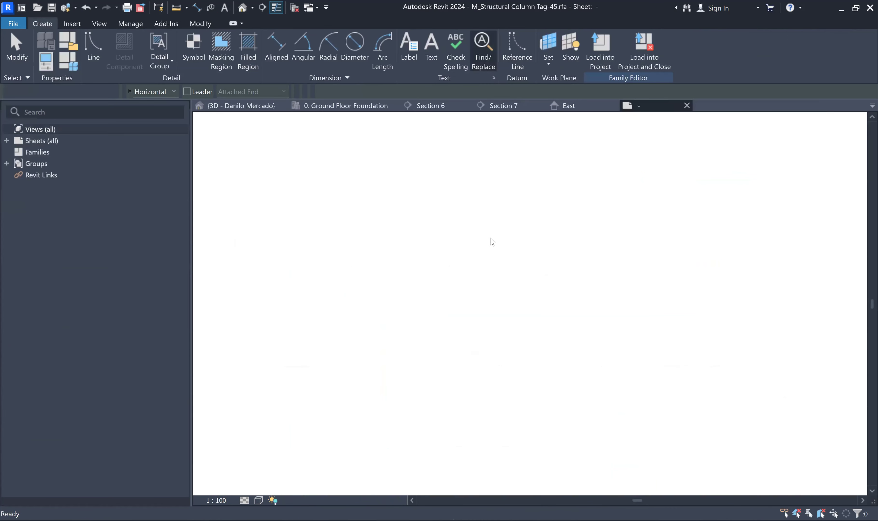
# Step: Replace the Type Name parameter in the column tag's label with Type Mark
pyautogui.moveTo(459, 342); pyautogui.dragTo(476, 263, button='middle')
pyautogui.scroll(-1, 483, 290)
pyautogui.scroll(-1, 484, 294)
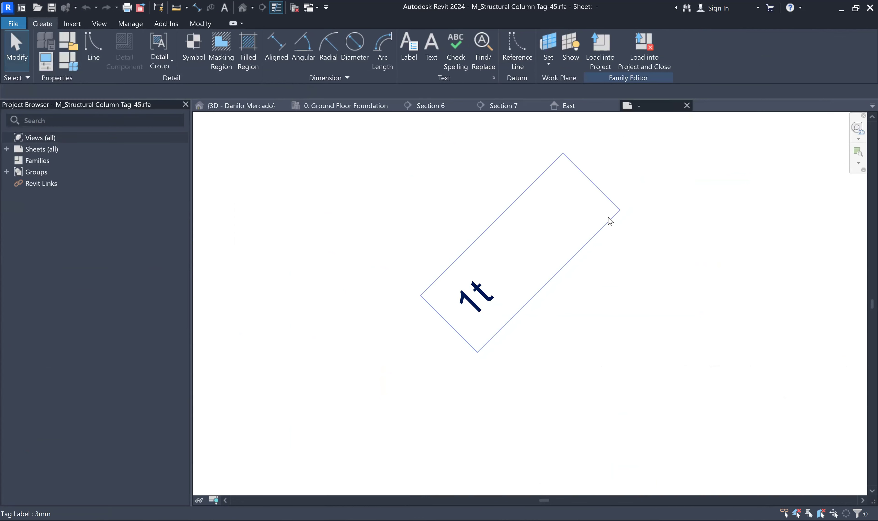
pyautogui.click(476, 296)
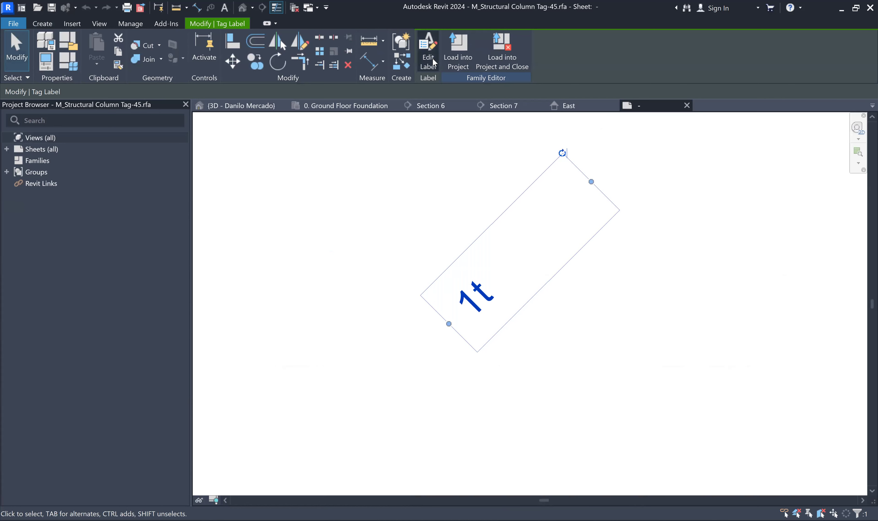
pyautogui.click(432, 64)
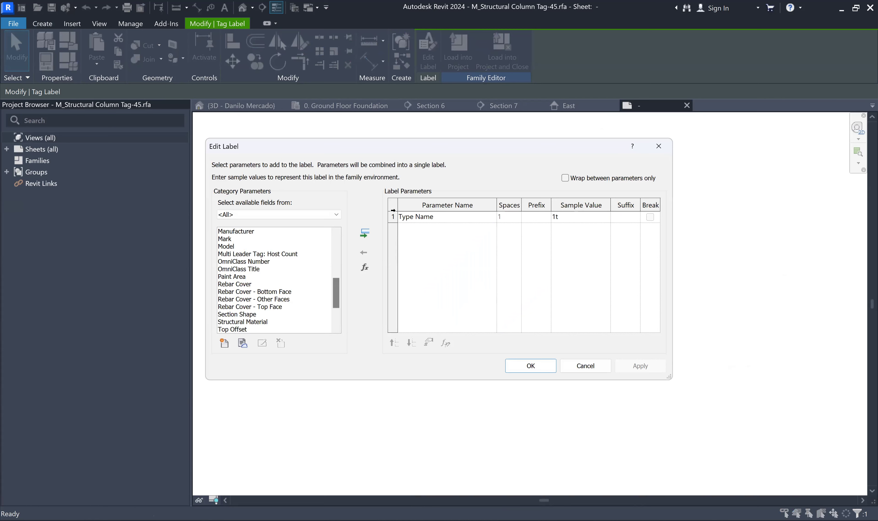
pyautogui.click(393, 216)
pyautogui.click(365, 251)
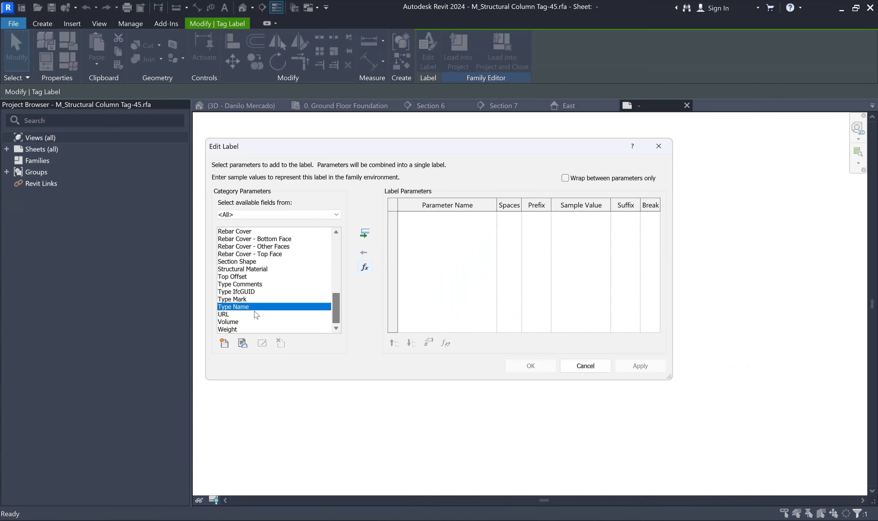
pyautogui.click(251, 300)
pyautogui.click(364, 234)
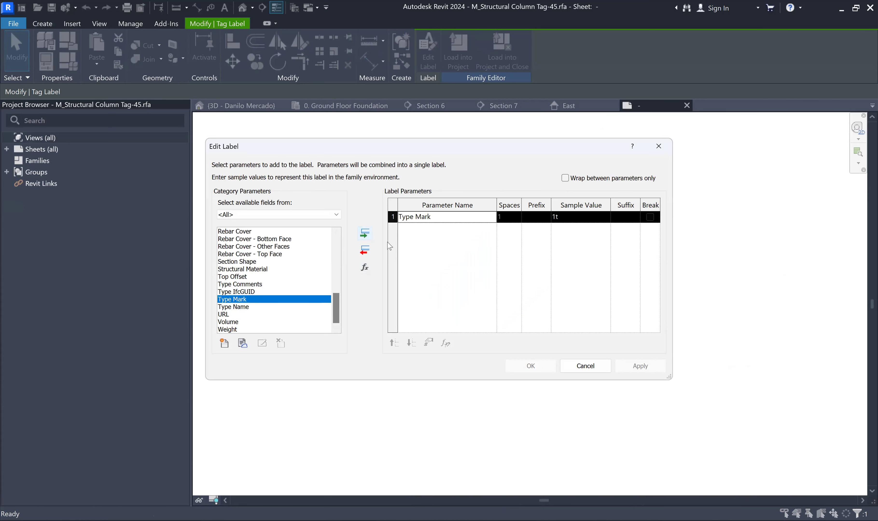
pyautogui.click(530, 366)
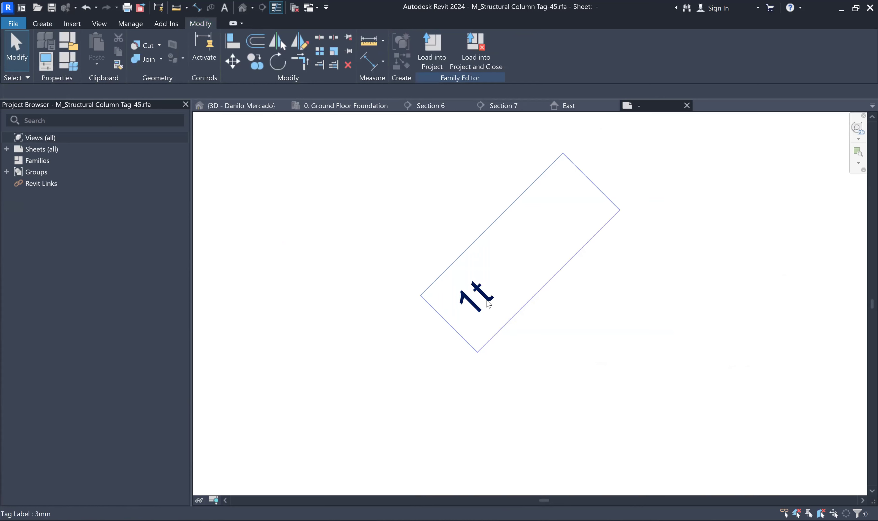
# Step: Rotate the column tag's label in the family from its 45-degree angle to horizontal
pyautogui.moveTo(565, 155); pyautogui.dragTo(620, 267)
pyautogui.click(535, 294)
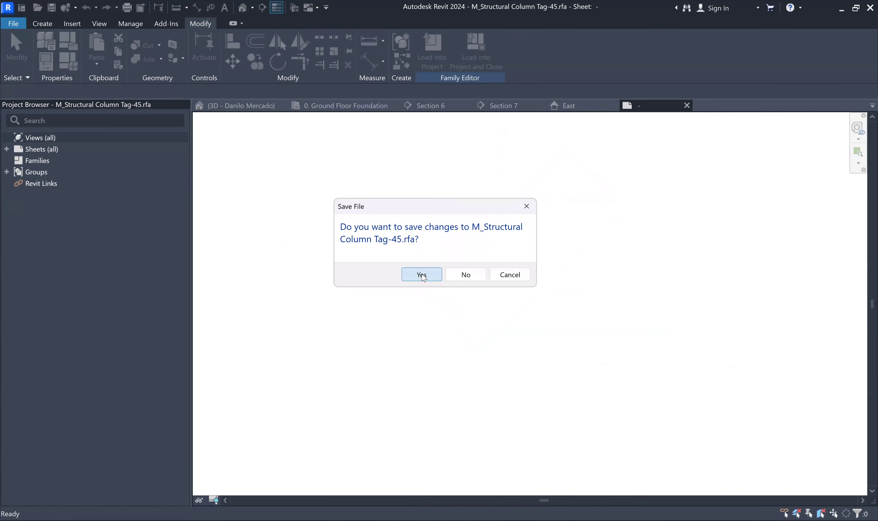
# Step: Try to save the edited M_Structural Column Tag-45 family as M_Structural Column Tag-45.rfa in the workflows folder
pyautogui.click(422, 275)
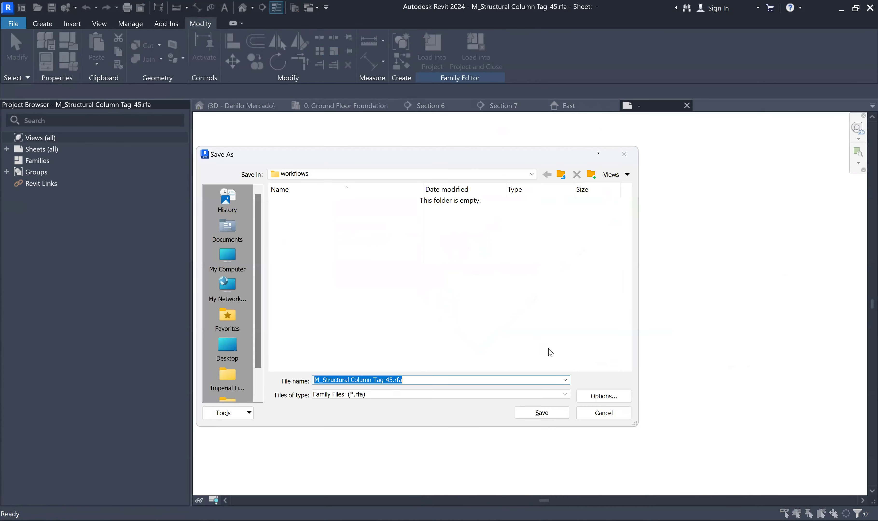
pyautogui.click(547, 415)
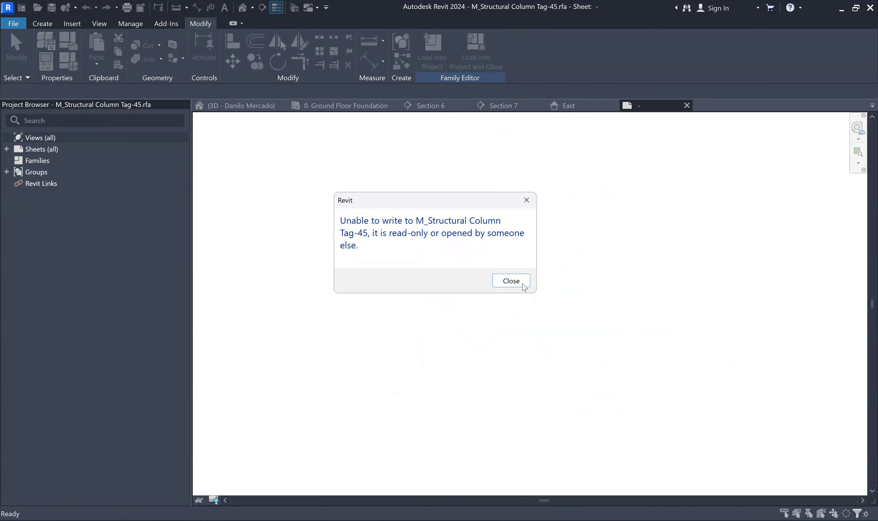
pyautogui.click(524, 284)
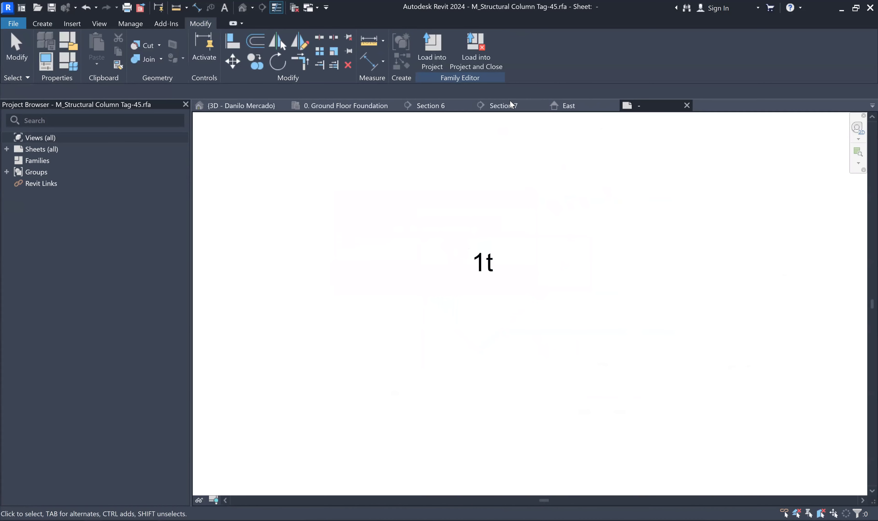
# Step: Load the M_Structural Column Tag-45 family into the project, overwriting the existing version and making the family editable
pyautogui.click(433, 56)
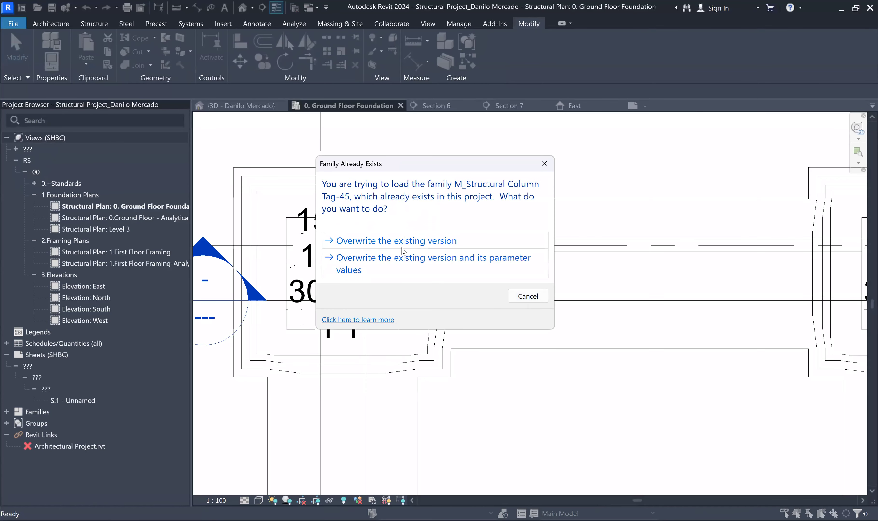
pyautogui.click(453, 249)
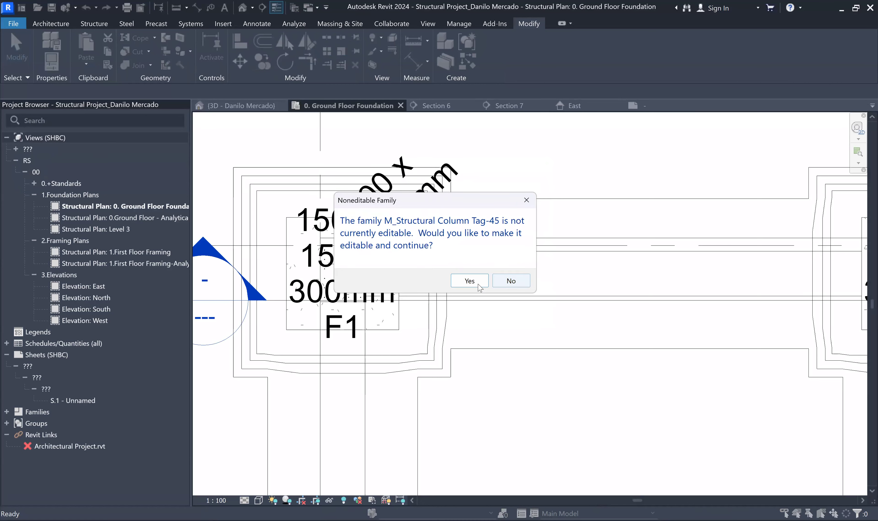
pyautogui.click(469, 281)
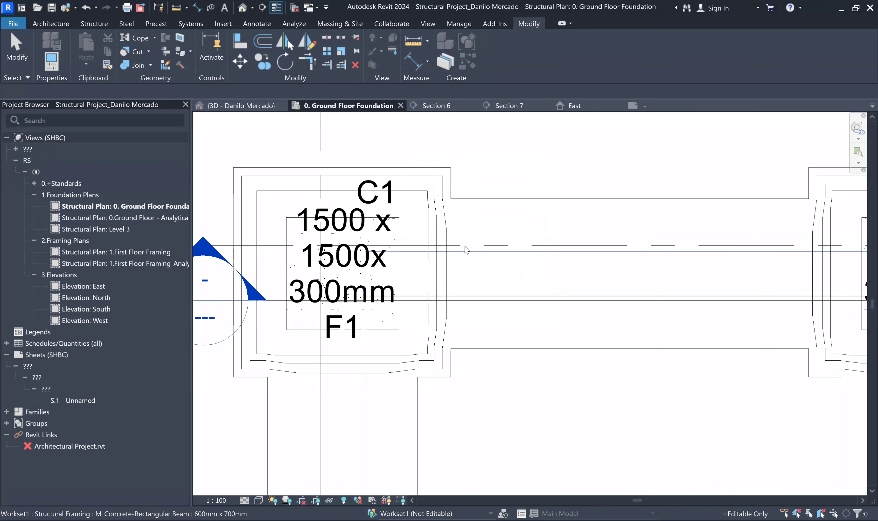
# Step: Move the C1 column tag at grid intersection A-1 off the footing, above the adjoining beam toward grid 2
pyautogui.scroll(-2, 444, 233)
pyautogui.scroll(2, 444, 232)
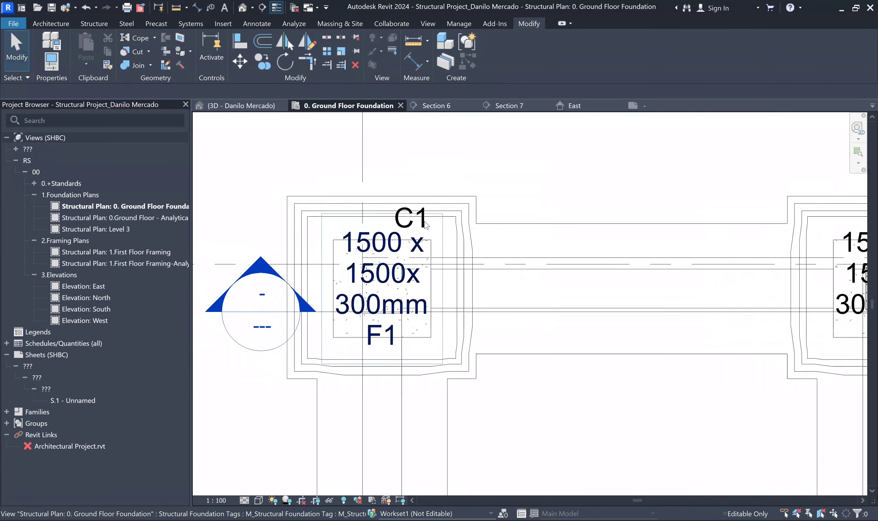
pyautogui.moveTo(421, 213); pyautogui.dragTo(590, 255)
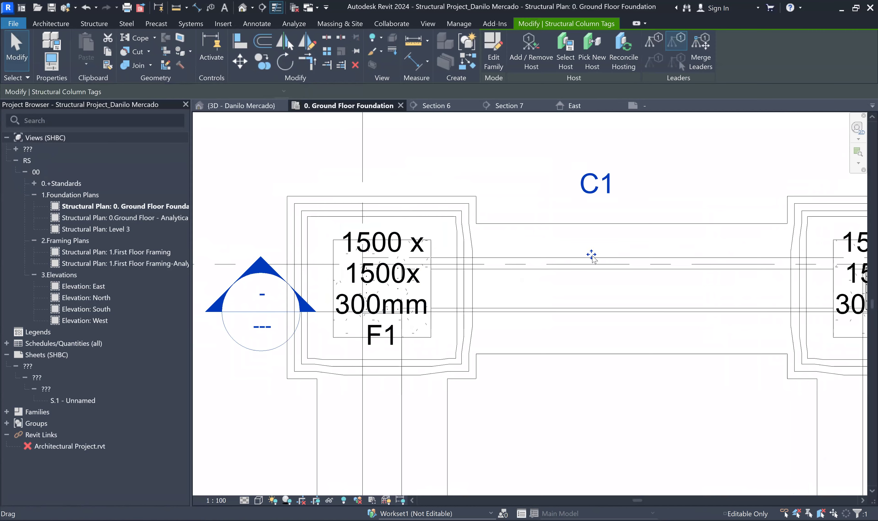
pyautogui.click(580, 210)
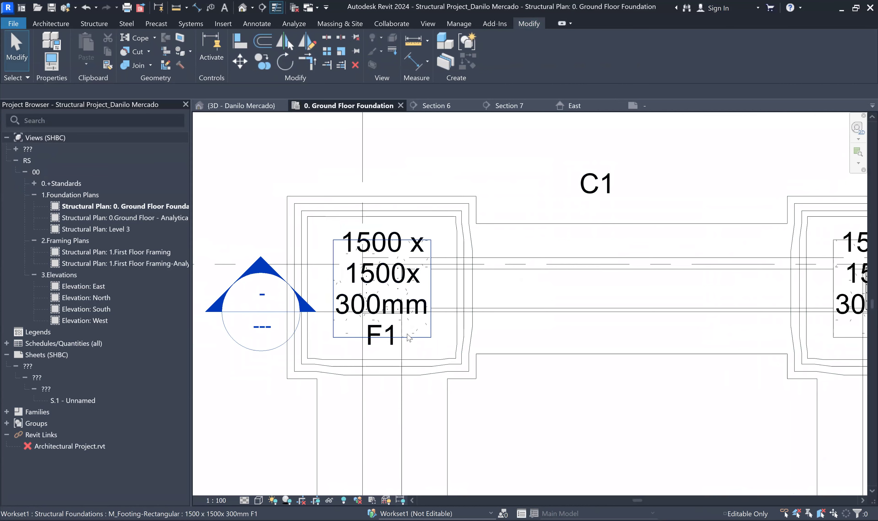
pyautogui.click(394, 343)
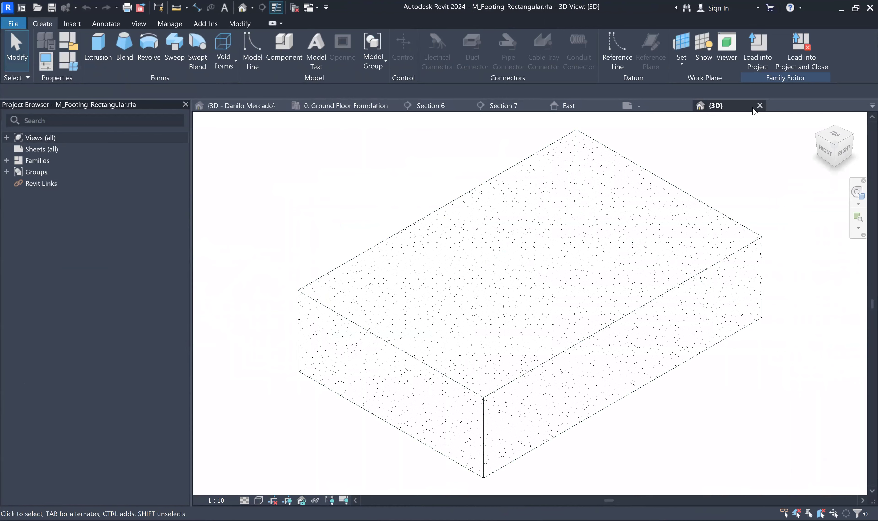
pyautogui.click(759, 106)
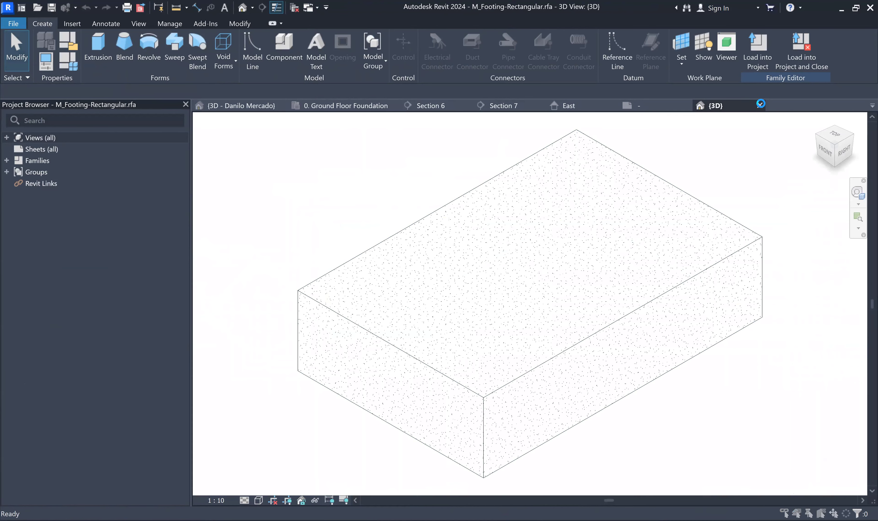
pyautogui.click(459, 273)
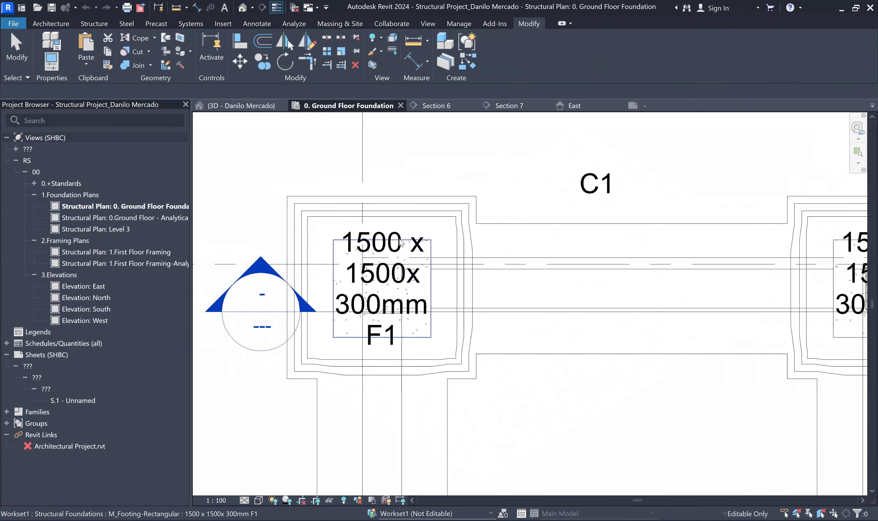
# Step: Open the M_Structural Foundation Tag family from the F1 tag at A-1 and replace Type Name with Type Mark in its label
pyautogui.click(393, 348)
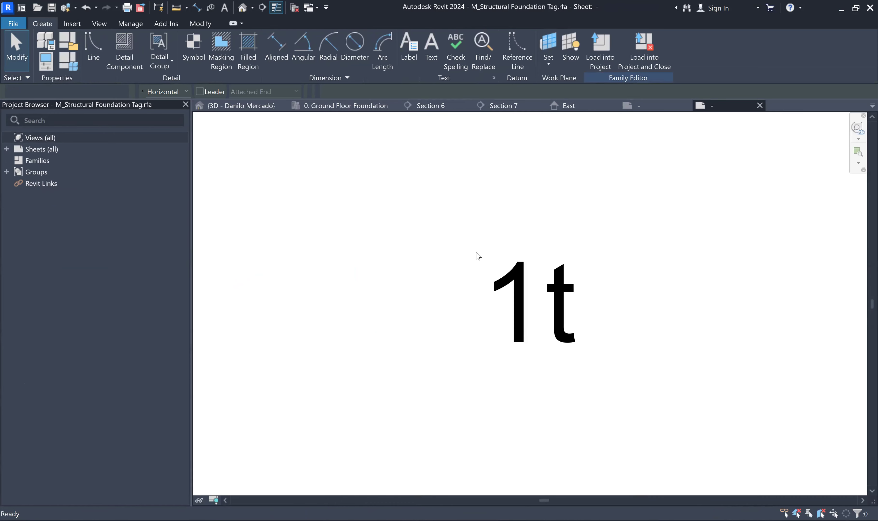
pyautogui.click(515, 286)
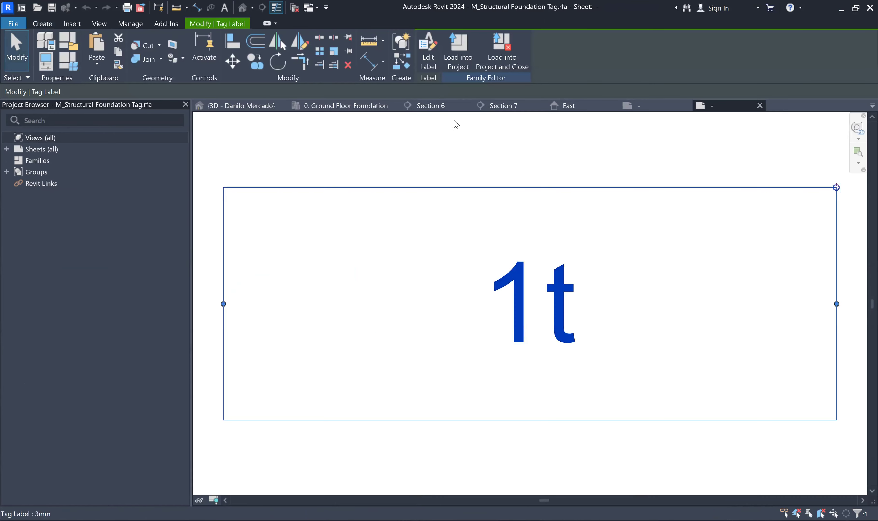
pyautogui.doubleClick(417, 249)
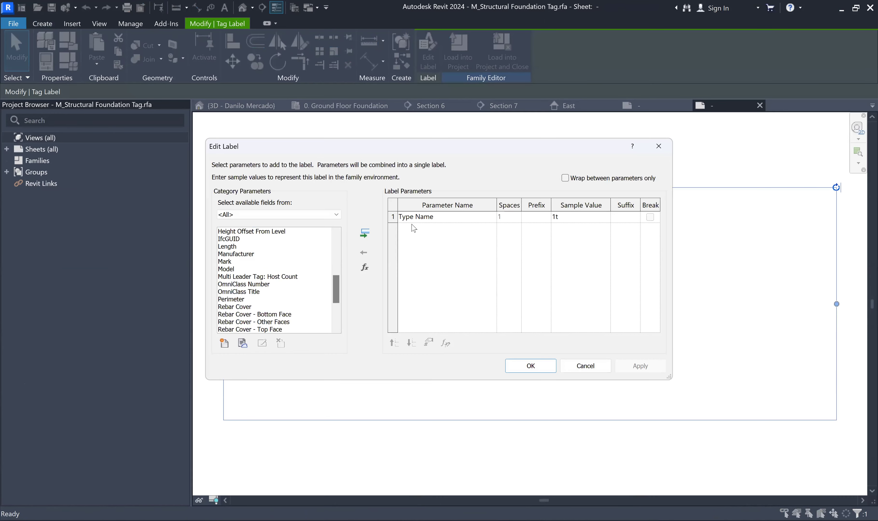
pyautogui.click(394, 216)
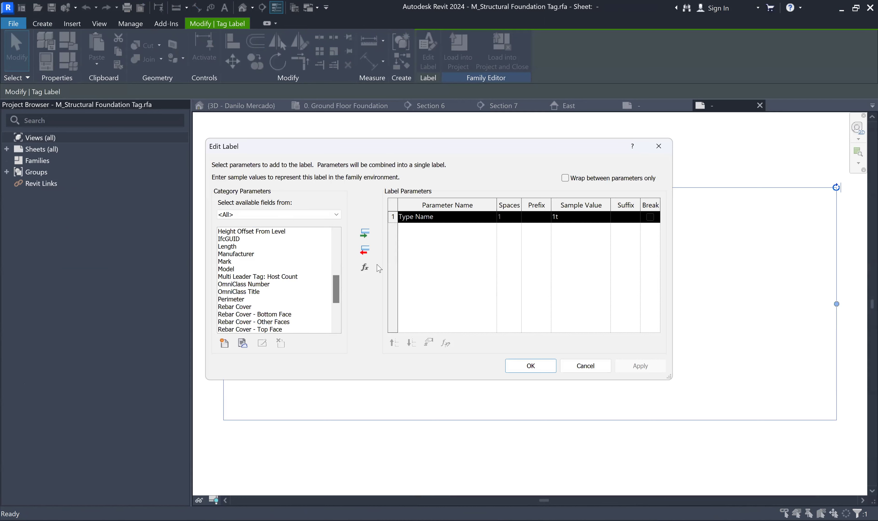
pyautogui.click(363, 252)
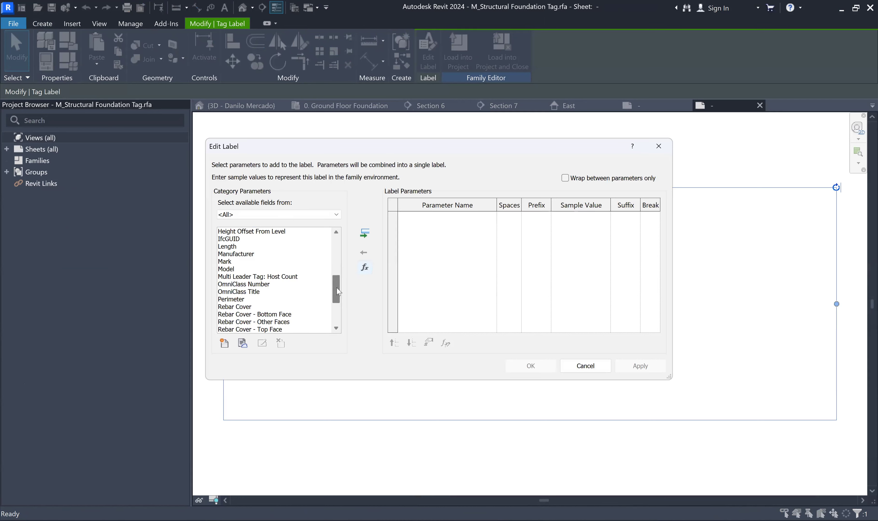
pyautogui.moveTo(335, 289); pyautogui.dragTo(343, 330)
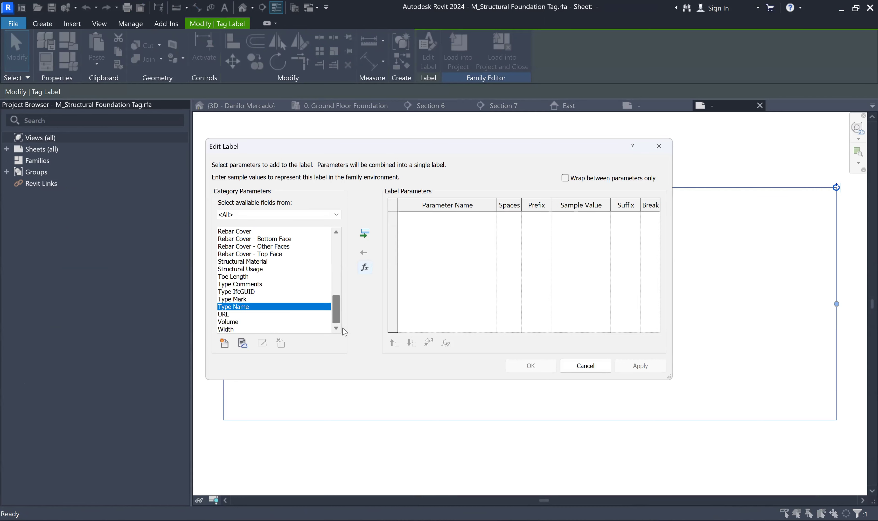
pyautogui.click(245, 299)
pyautogui.click(365, 234)
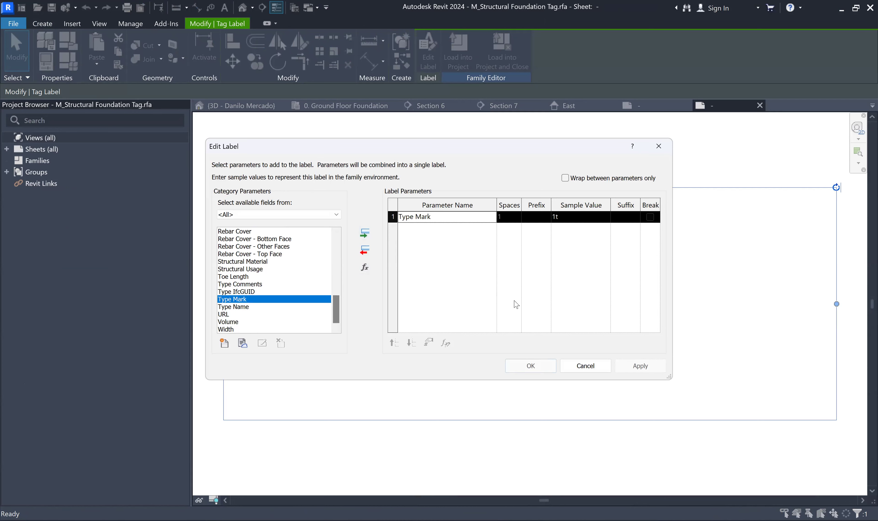
pyautogui.click(529, 366)
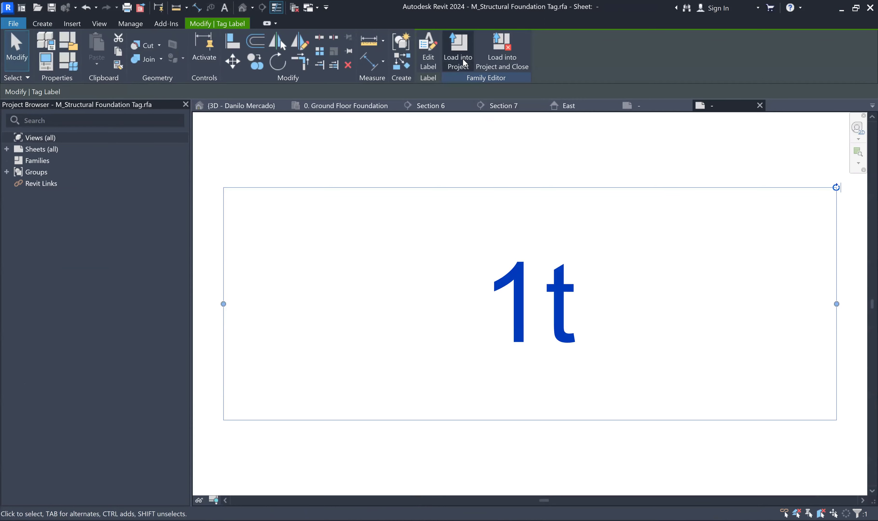
# Step: Load the M_Structural Foundation Tag family into the structural project only, overwriting the existing version and making the family editable
pyautogui.click(458, 50)
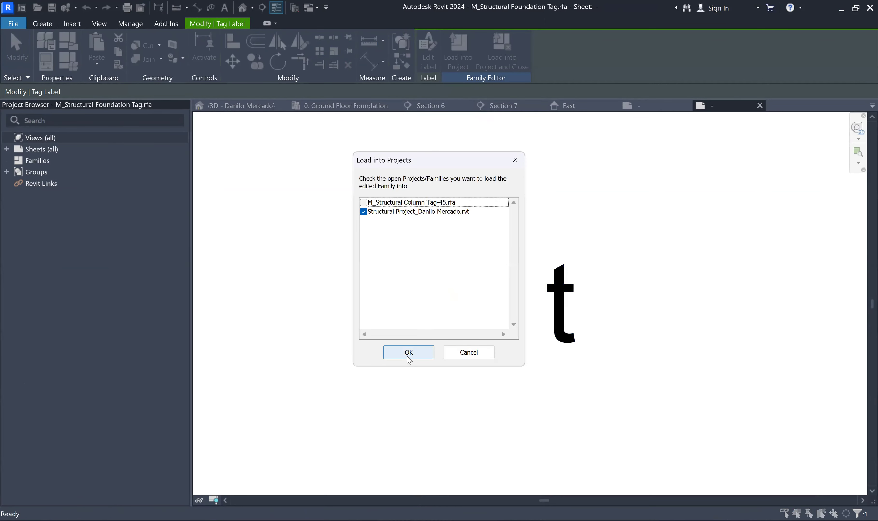
pyautogui.click(409, 354)
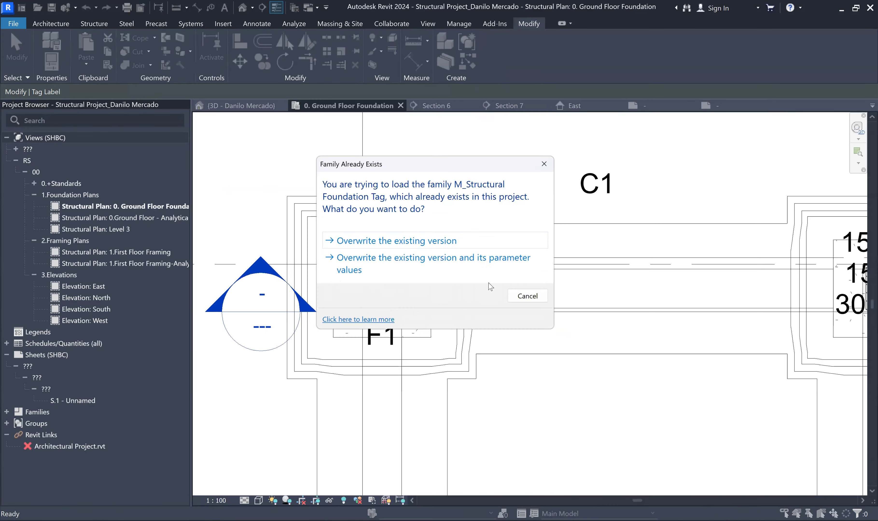
pyautogui.click(425, 241)
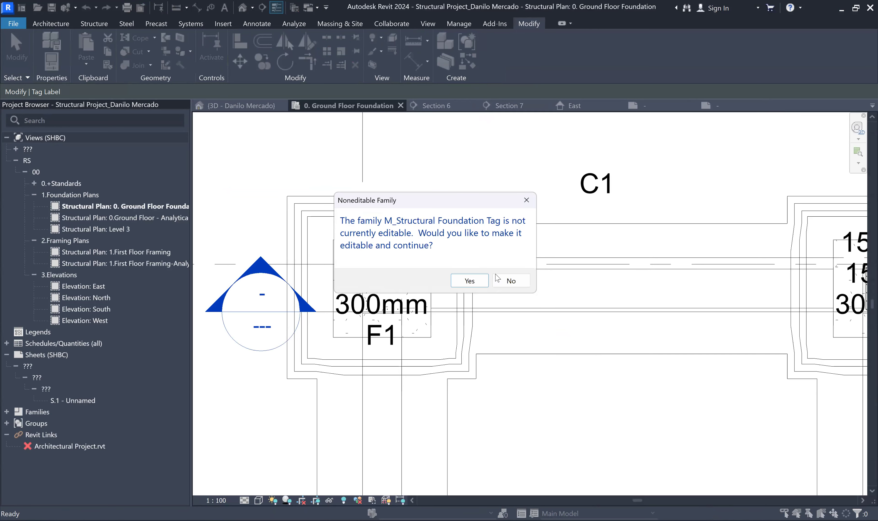
pyautogui.click(469, 281)
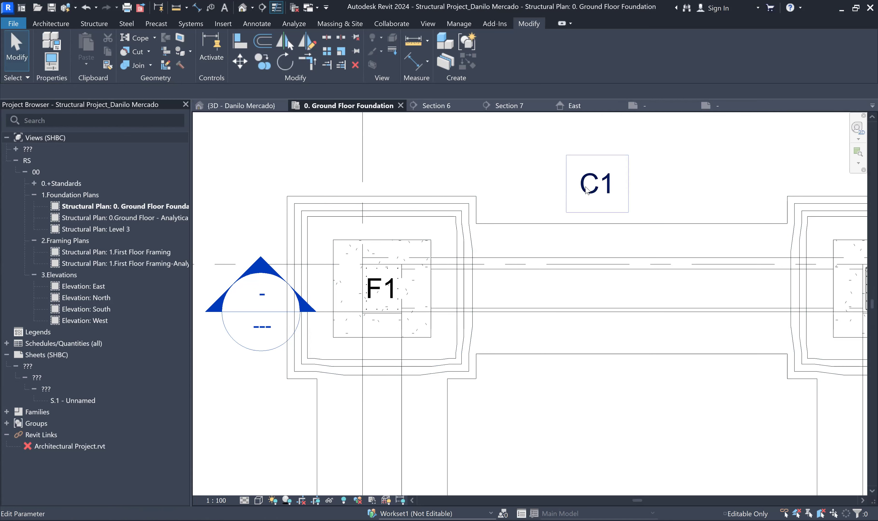
# Step: Move the C1 column tag back onto the footing at grid intersection A-1, directly beside the F1 tag
pyautogui.click(591, 255)
pyautogui.moveTo(544, 298); pyautogui.dragTo(409, 358)
pyautogui.scroll(-5, 536, 226)
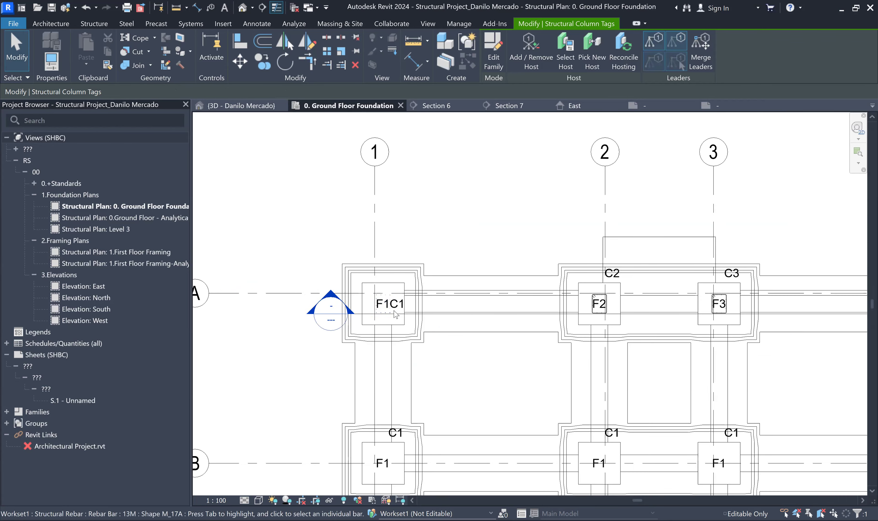
pyautogui.scroll(-4, 534, 223)
pyautogui.press('Escape')
pyautogui.moveTo(580, 347); pyautogui.dragTo(581, 272, button='middle')
pyautogui.scroll(-4, 564, 317)
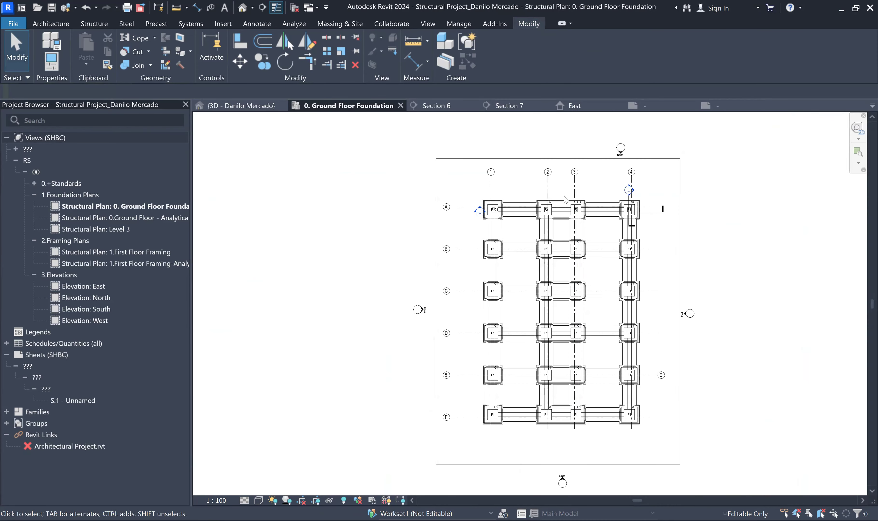
pyautogui.scroll(6, 536, 189)
pyautogui.scroll(5, 449, 231)
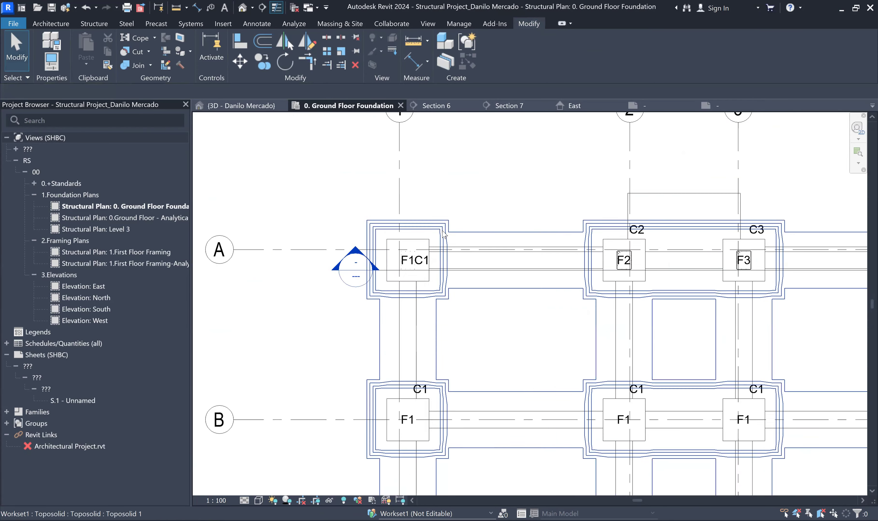
pyautogui.scroll(-4, 430, 289)
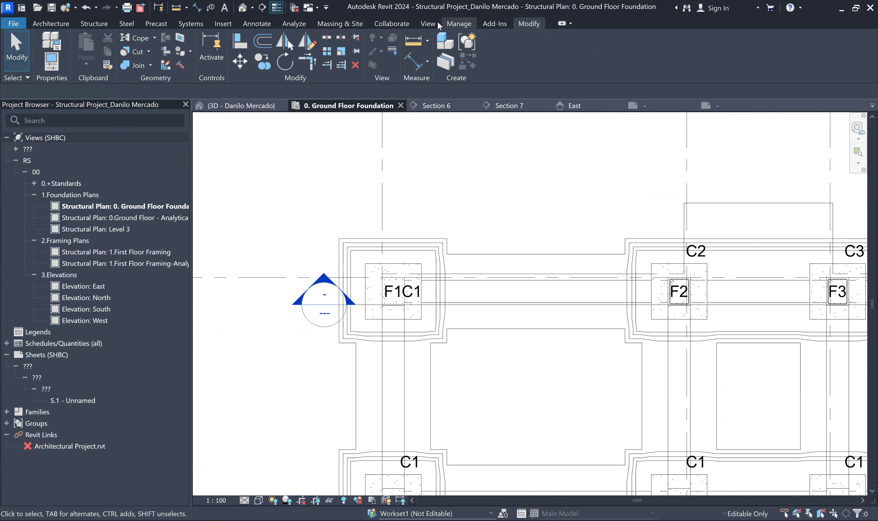
# Step: Create a new building component schedule for the Structural Columns category in the New Construction phase
pyautogui.click(422, 23)
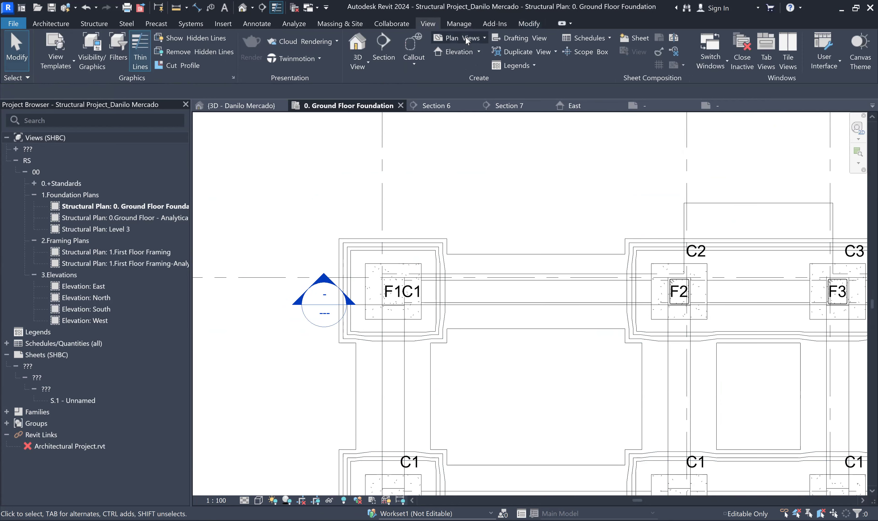
pyautogui.click(590, 40)
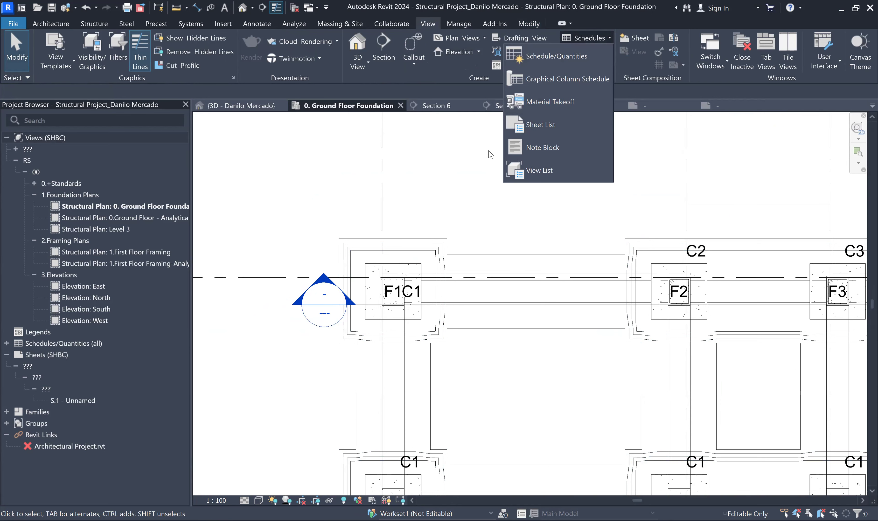
pyautogui.click(558, 57)
pyautogui.scroll(-5, 424, 239)
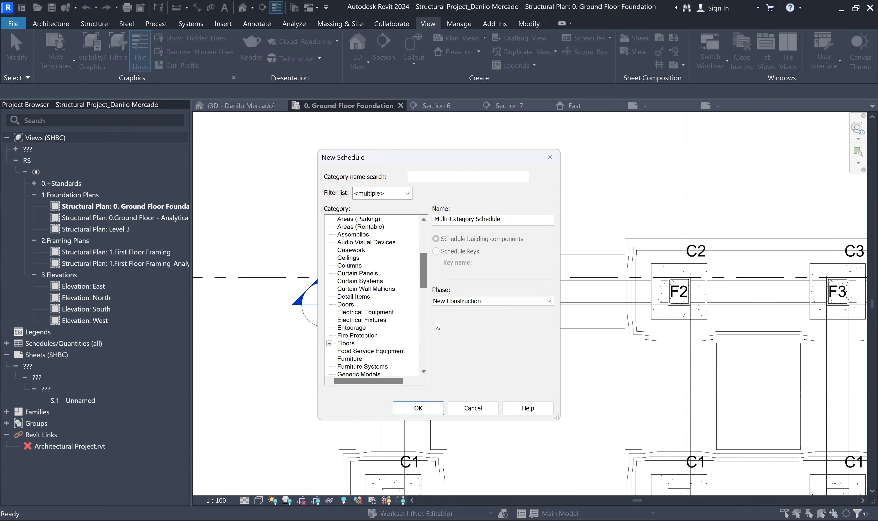
pyautogui.scroll(-15, 438, 339)
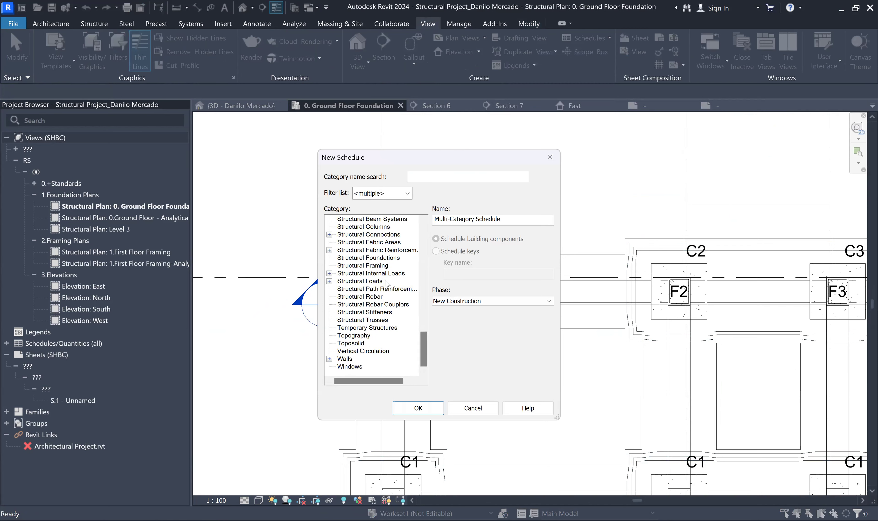
pyautogui.scroll(1, 388, 284)
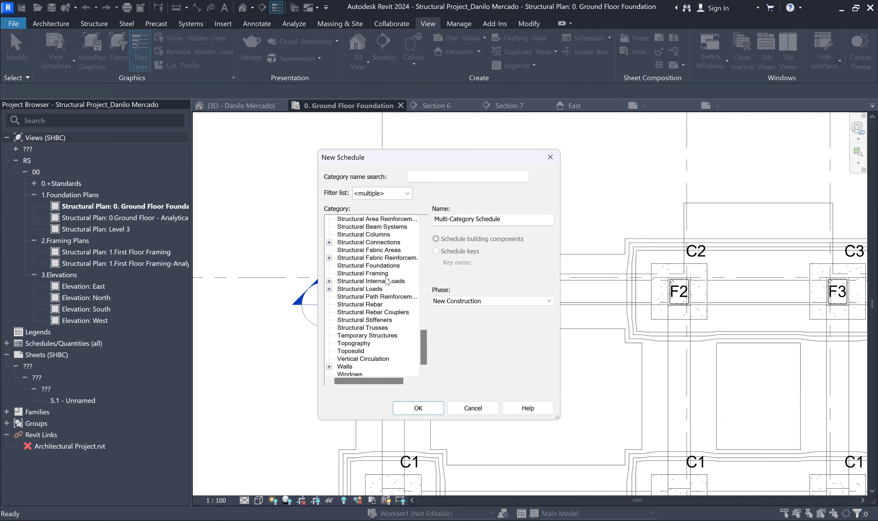
pyautogui.click(383, 235)
pyautogui.click(433, 411)
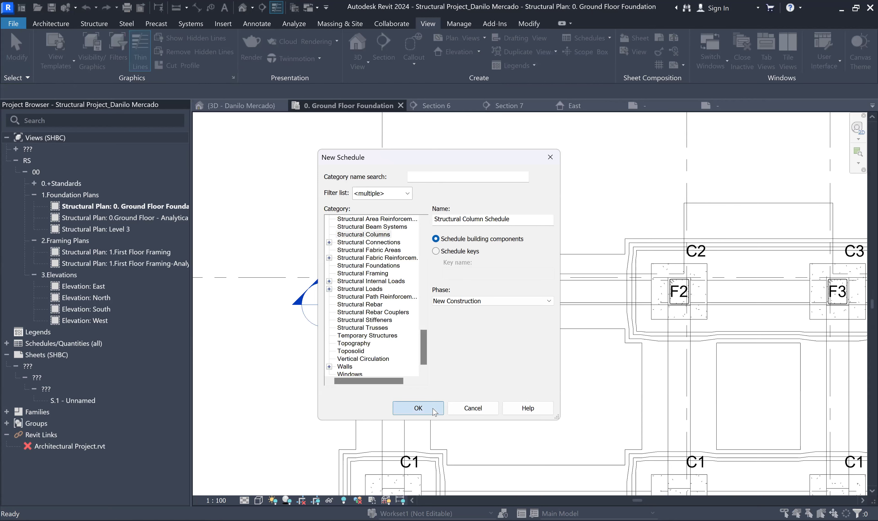
# Step: Confirm the new Structural Column Schedule and add the Type Mark, Volume, Top Level and Top Offset fields to it
pyautogui.click(434, 412)
pyautogui.moveTo(415, 217); pyautogui.dragTo(417, 299)
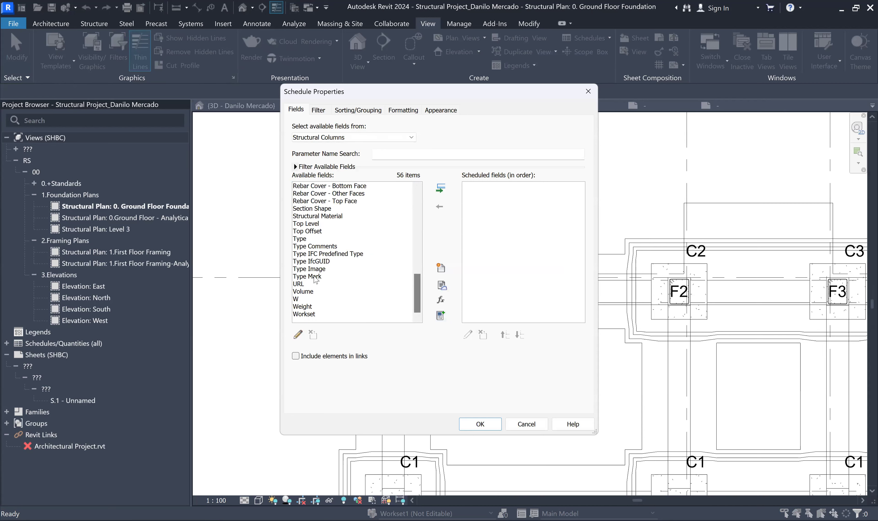
pyautogui.click(315, 276)
pyautogui.click(440, 189)
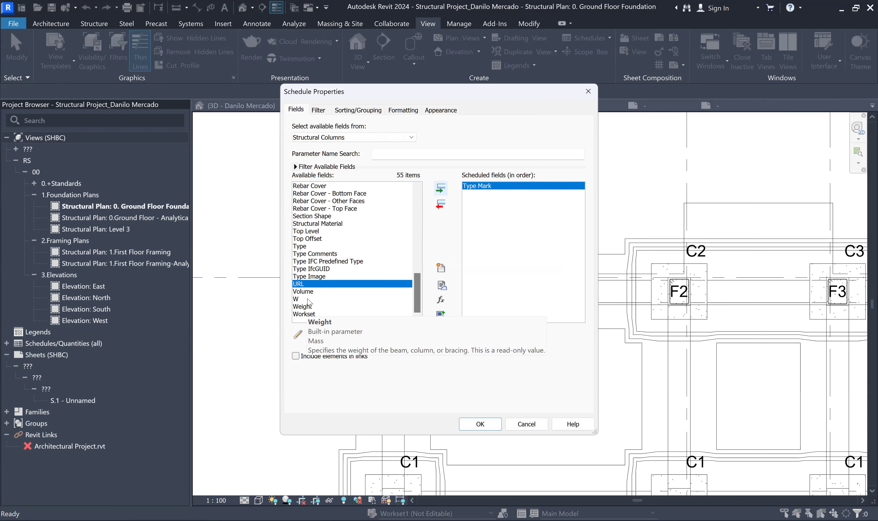
pyautogui.click(306, 292)
pyautogui.click(441, 190)
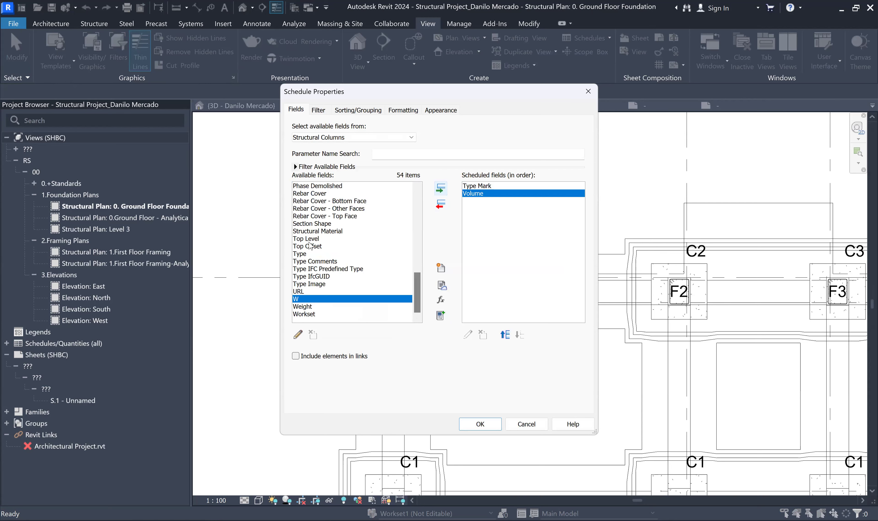
pyautogui.click(313, 238)
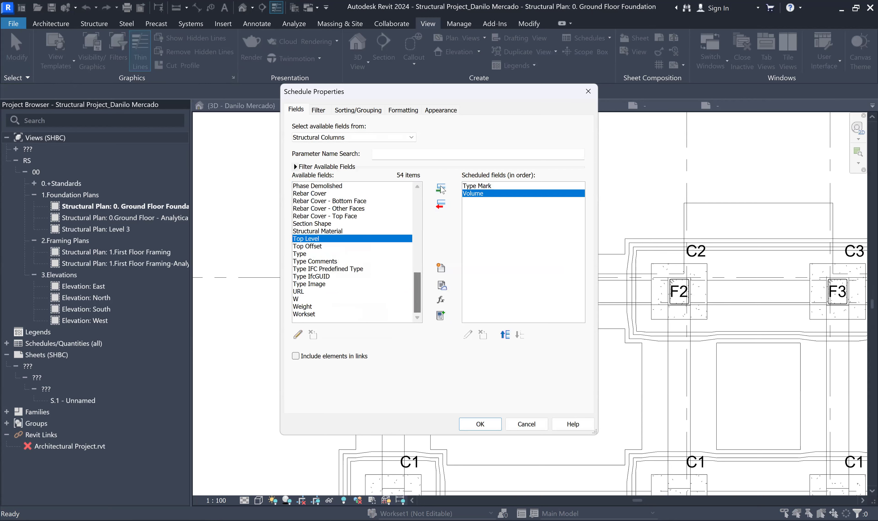
pyautogui.doubleClick(360, 239)
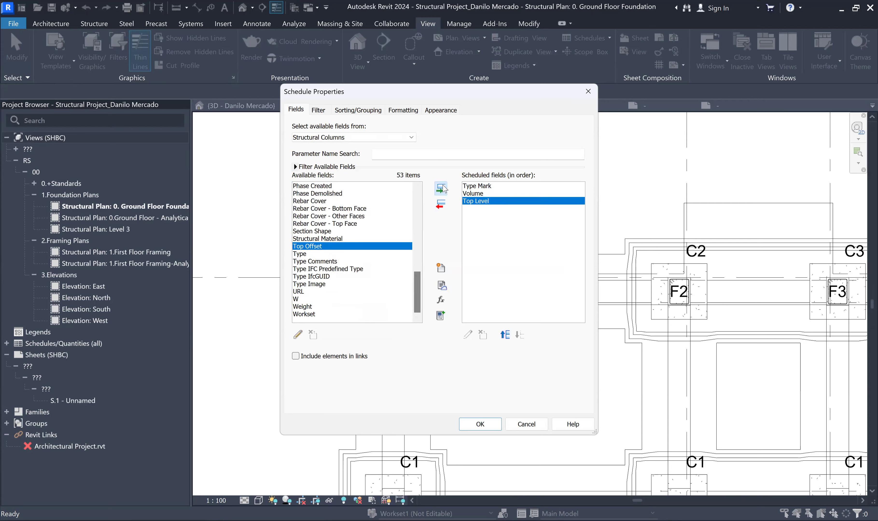
pyautogui.click(441, 188)
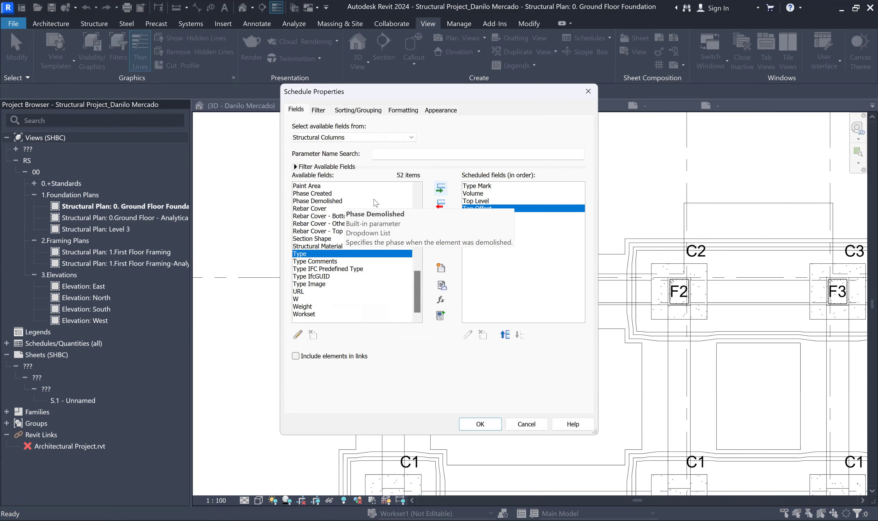
# Step: Add the Length, Family and Type, and Family fields to the scheduled fields, following Top Offset
pyautogui.scroll(2, 375, 202)
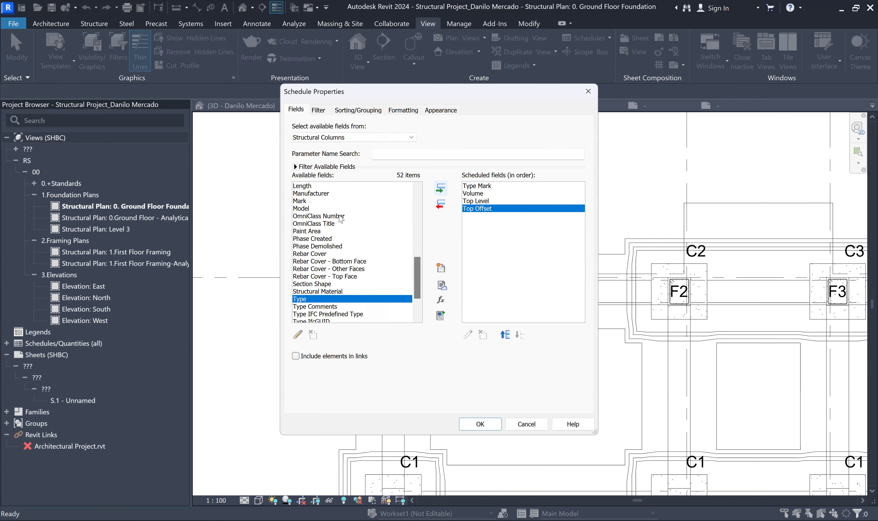
pyautogui.scroll(2, 339, 220)
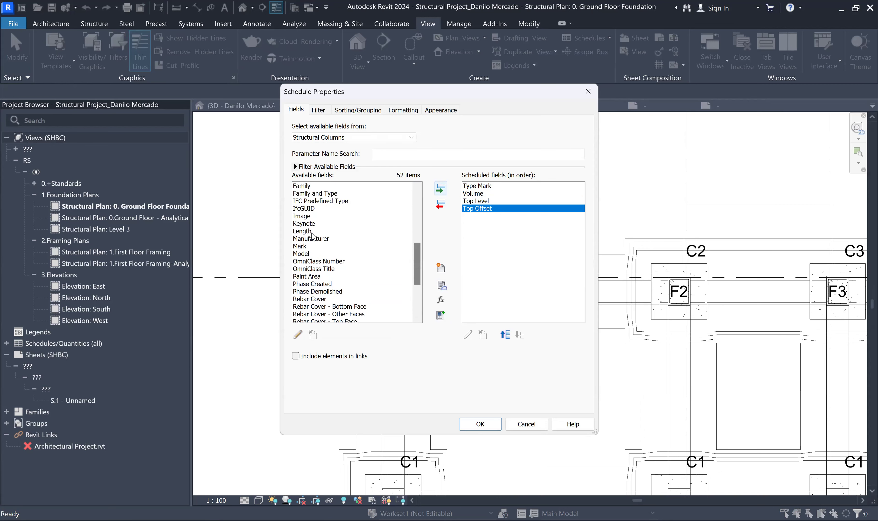
pyautogui.click(311, 231)
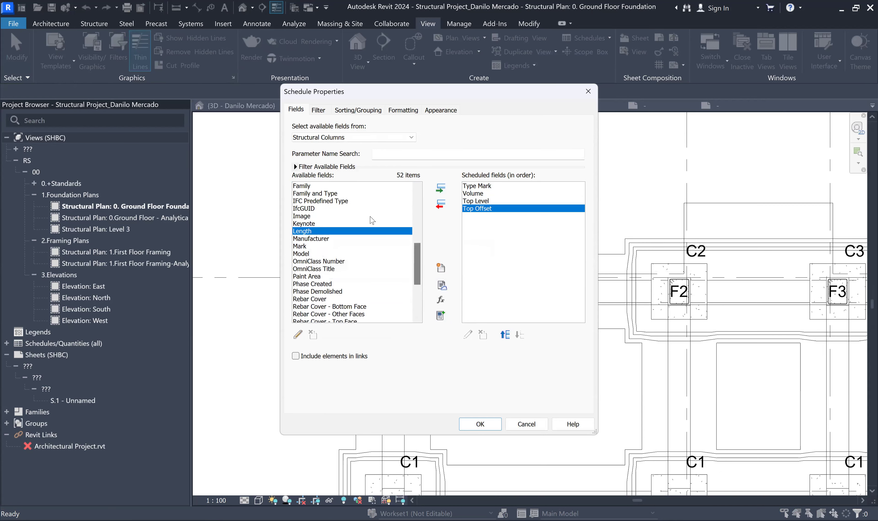
pyautogui.click(444, 191)
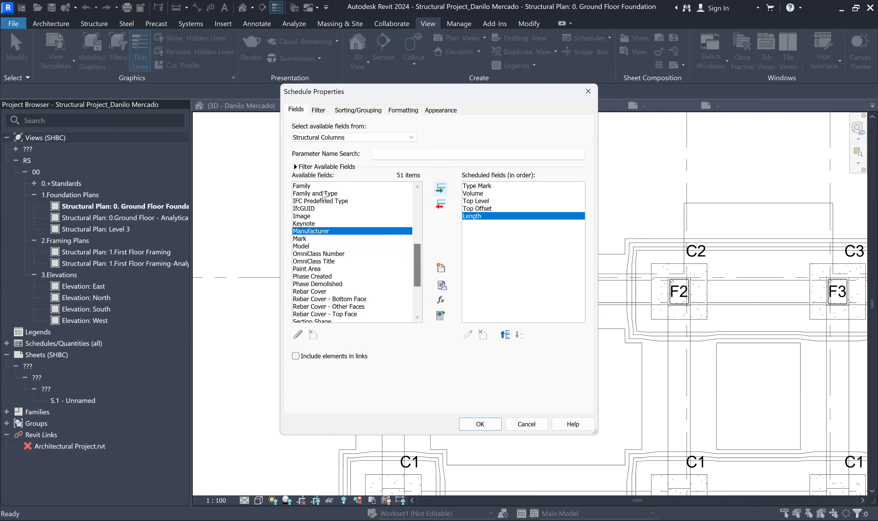
pyautogui.click(341, 194)
pyautogui.click(445, 188)
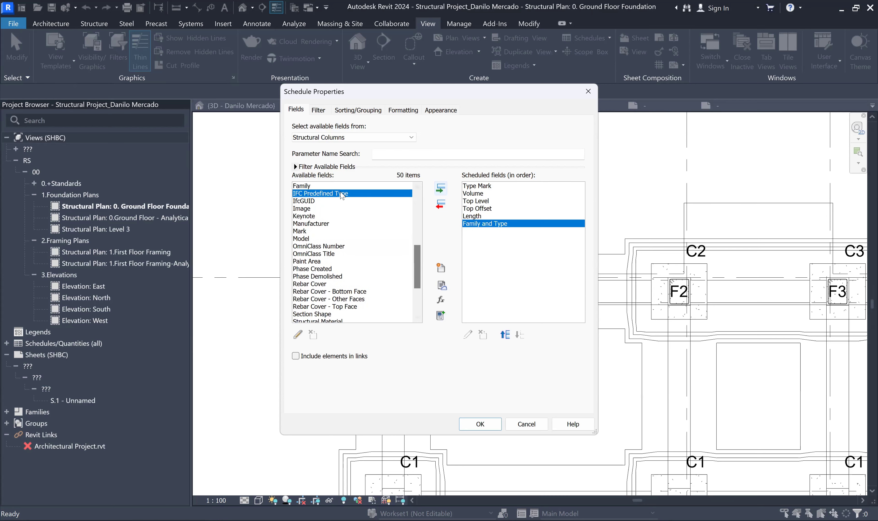
pyautogui.click(321, 186)
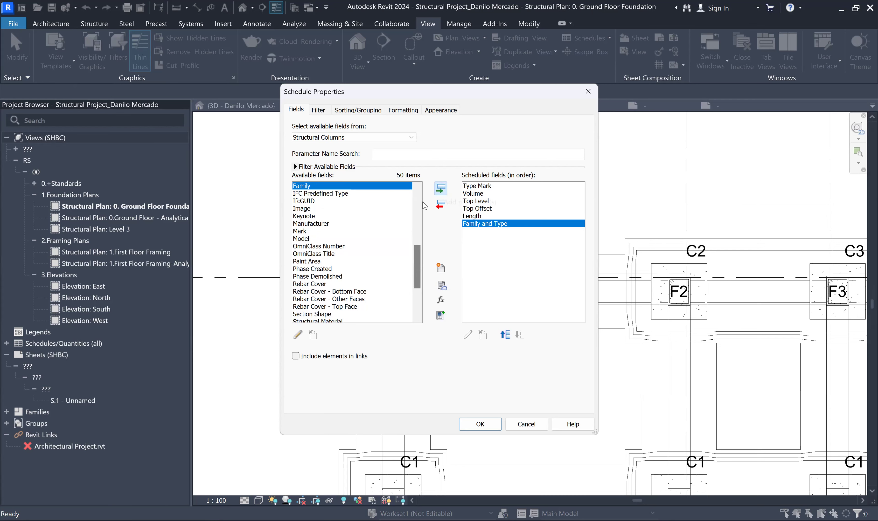
pyautogui.click(441, 188)
# Step: Add the Weight and Description fields to the end of the schedule's field list
pyautogui.moveTo(419, 267); pyautogui.dragTo(423, 306)
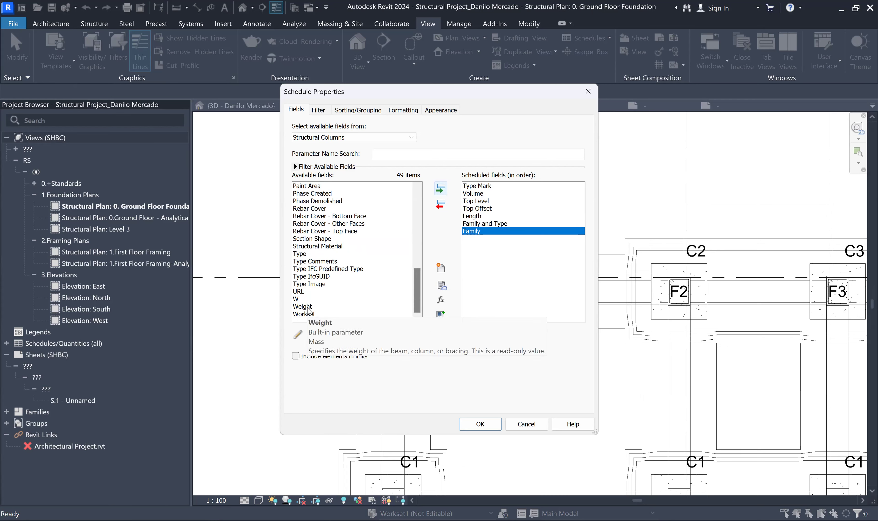
pyautogui.click(307, 307)
pyautogui.click(442, 189)
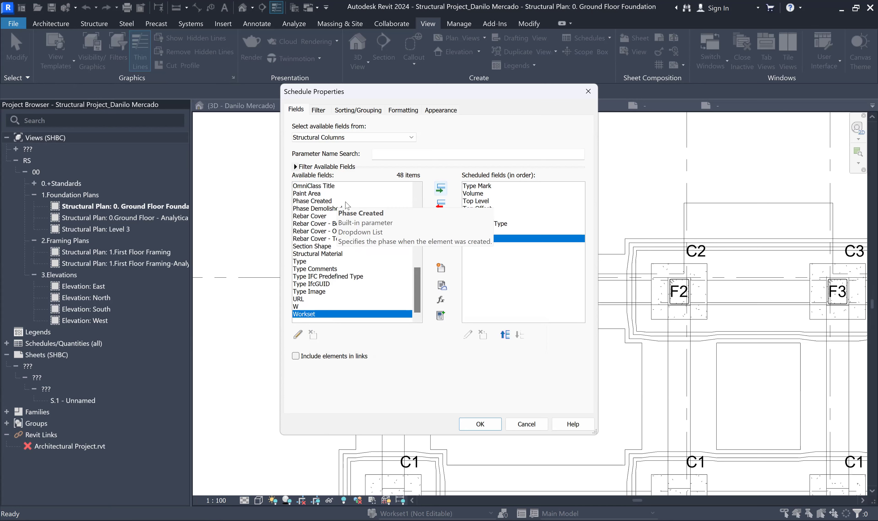
pyautogui.scroll(2, 342, 207)
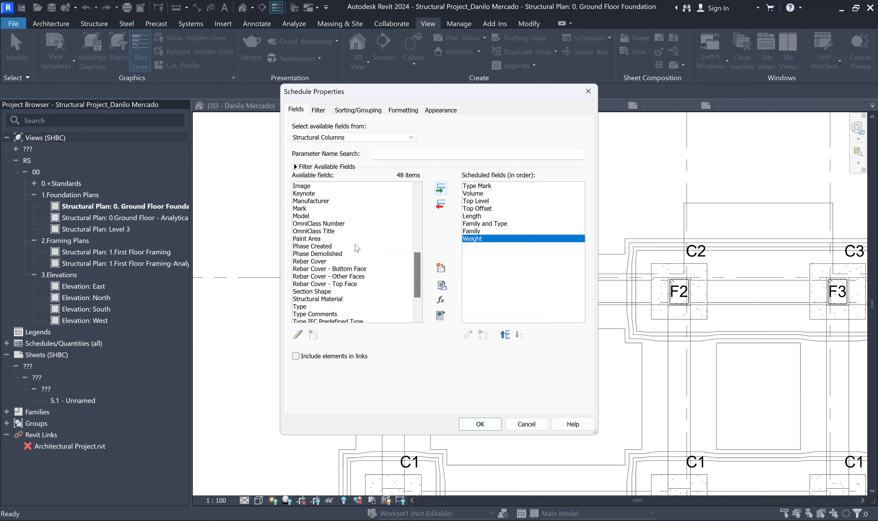
pyautogui.scroll(3, 357, 248)
pyautogui.scroll(3, 358, 245)
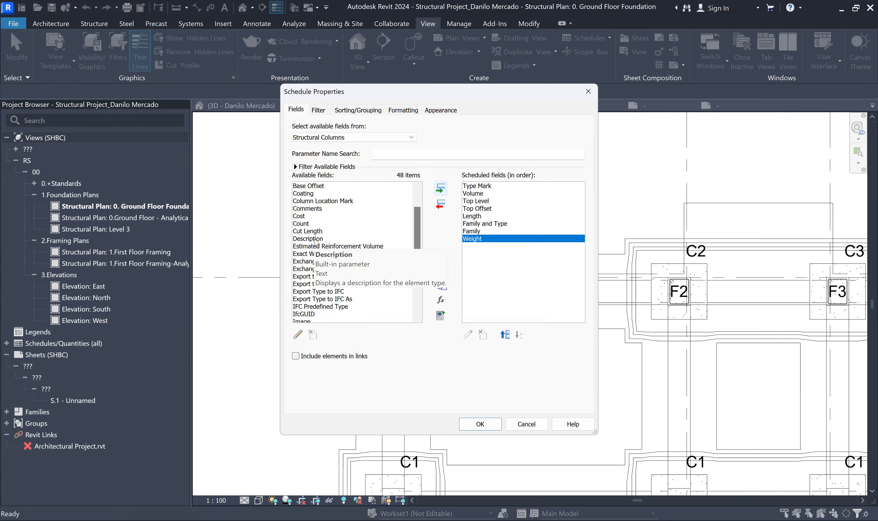
pyautogui.click(315, 239)
pyautogui.click(440, 188)
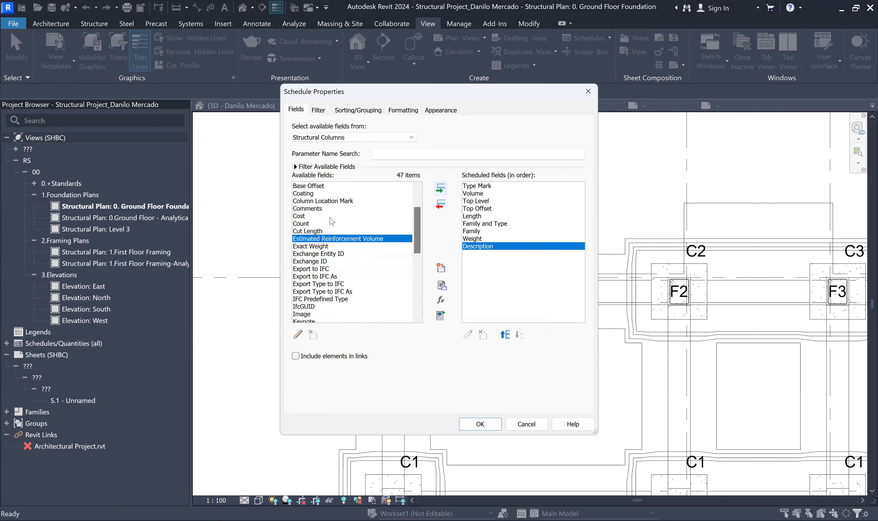
# Step: Add the Cost and Count fields to the schedule and generate the Structural Column Schedule
pyautogui.click(306, 216)
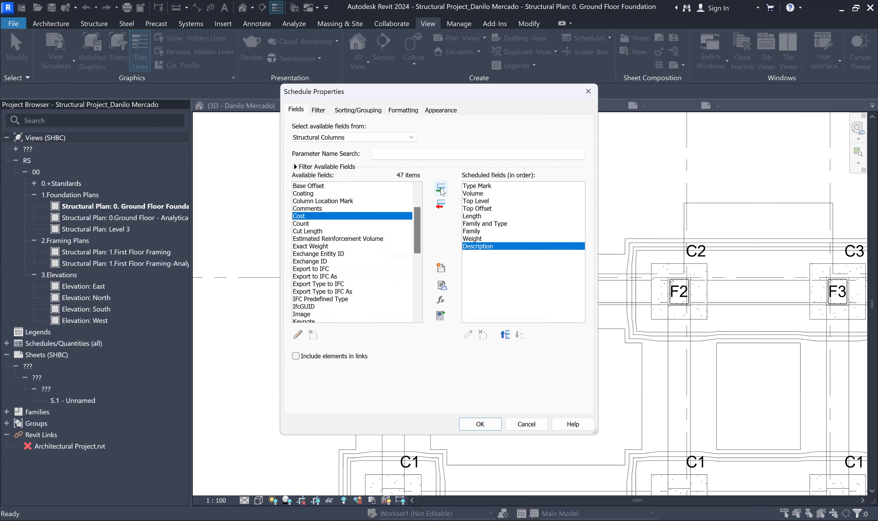
pyautogui.click(440, 189)
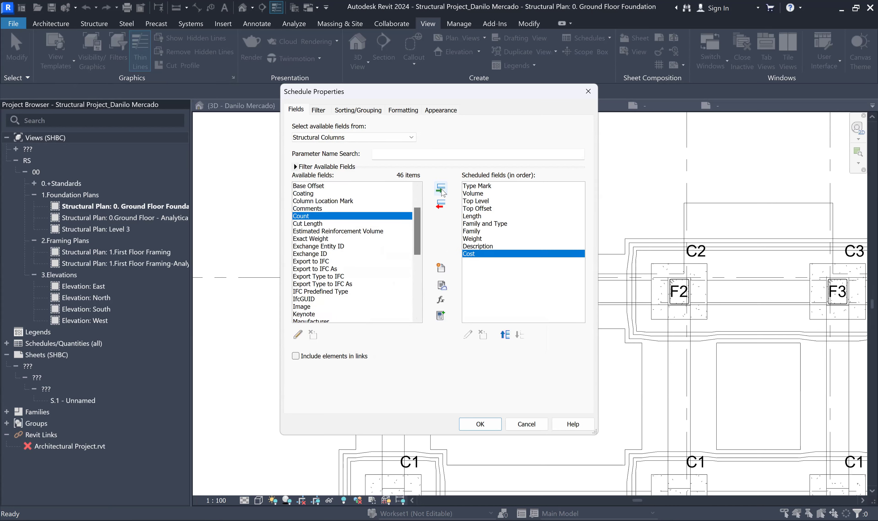
pyautogui.click(441, 188)
pyautogui.scroll(2, 406, 224)
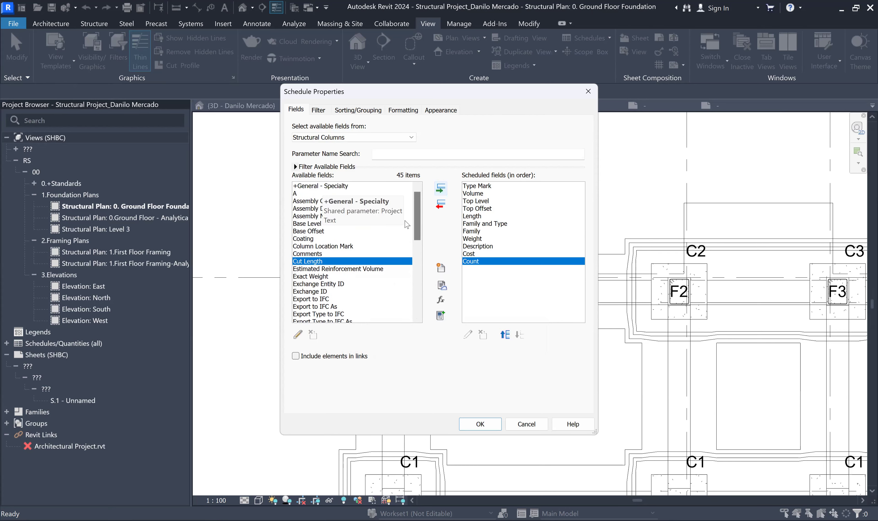
pyautogui.click(480, 424)
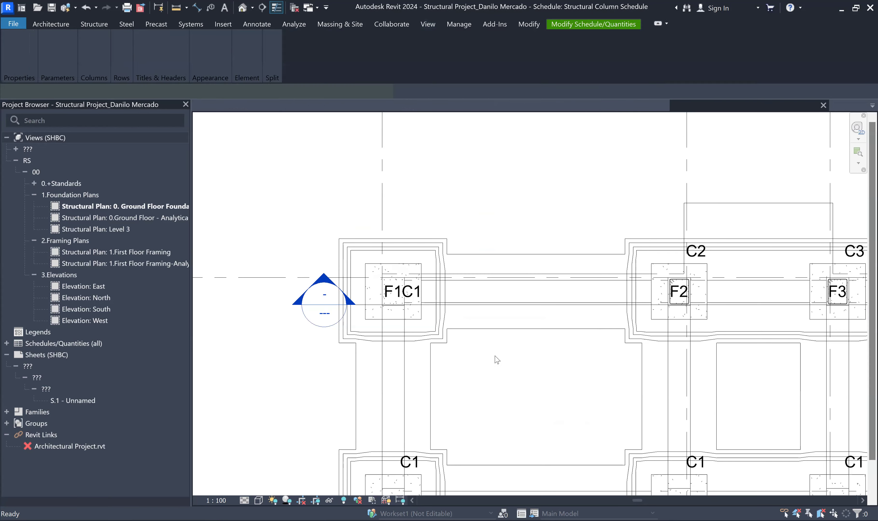
# Step: Enter C2 as the Type Mark of the unmarked Parapet-level columns, applying it to all elements of the 300 x 450mm type
pyautogui.scroll(-2, 340, 285)
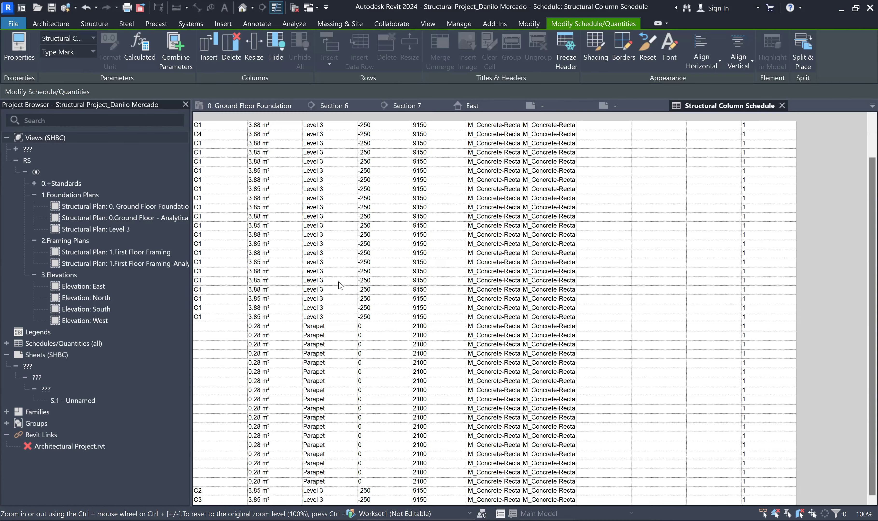
pyautogui.scroll(2, 302, 350)
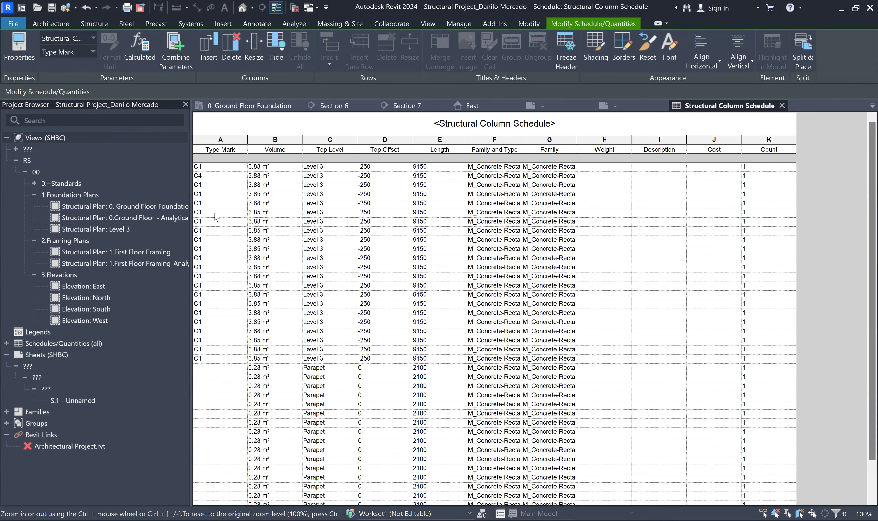
pyautogui.scroll(-2, 234, 347)
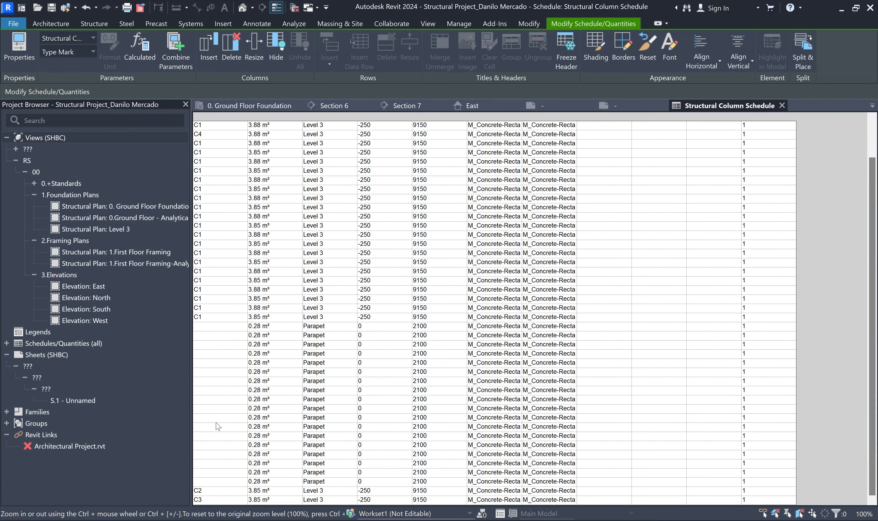
pyautogui.scroll(2, 242, 349)
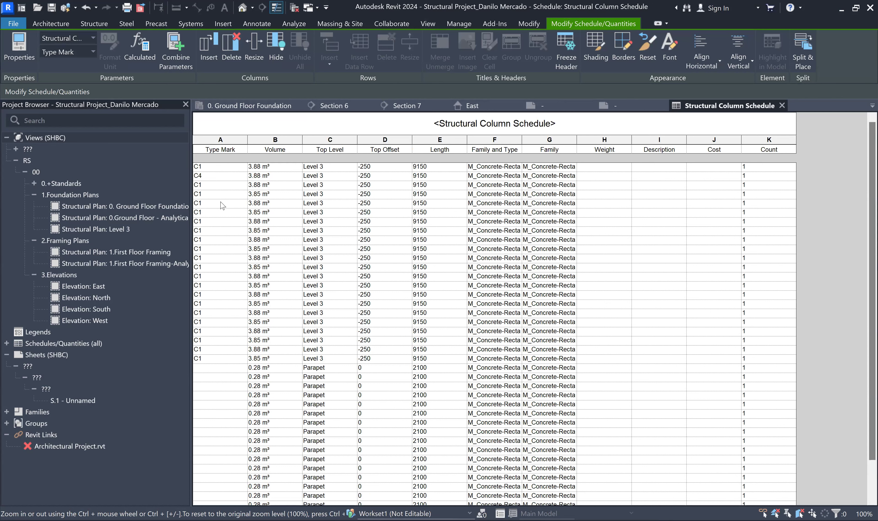
pyautogui.click(224, 369)
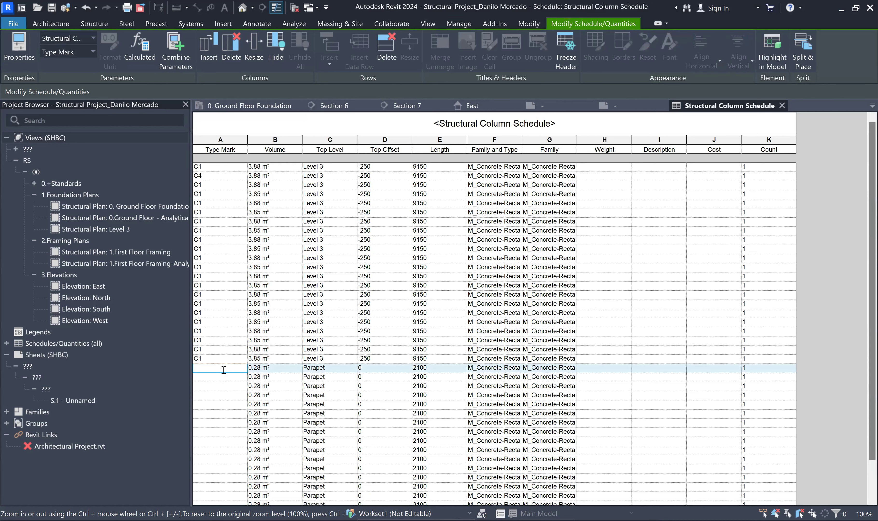
pyautogui.write('C2')
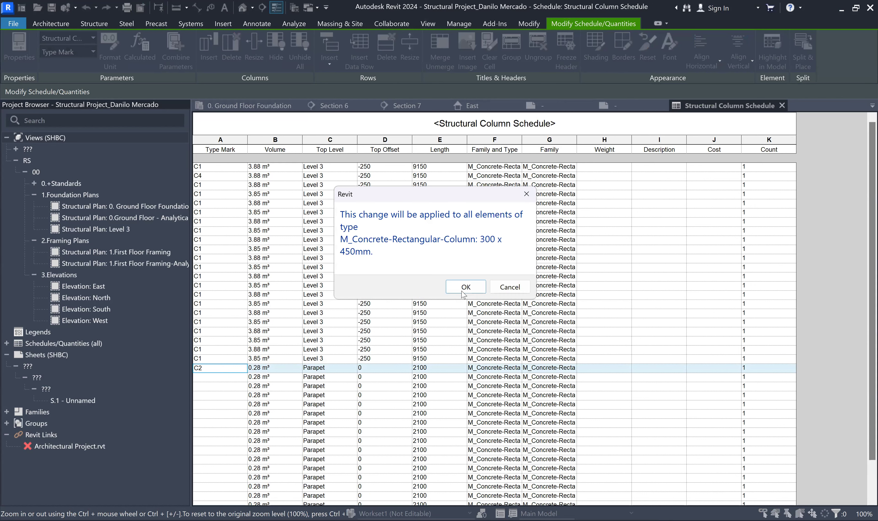
pyautogui.click(462, 291)
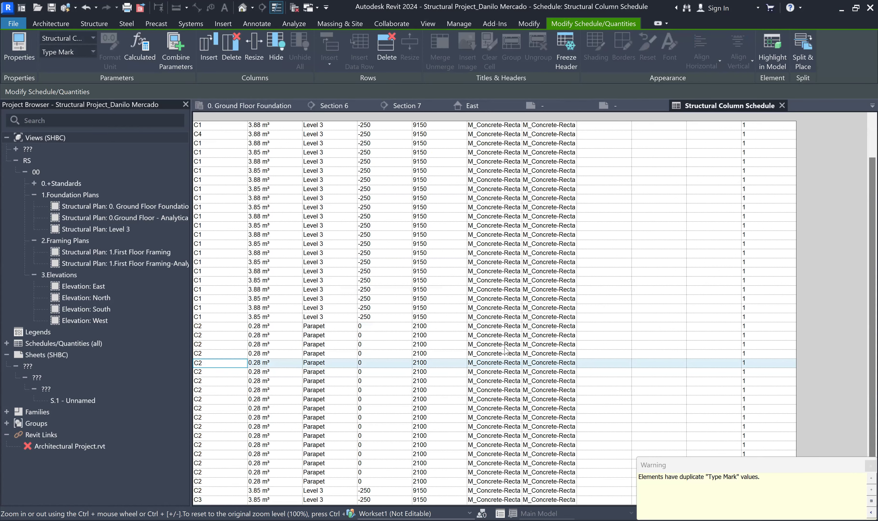
# Step: Sort the Structural Column Schedule by Type Mark in ascending order
pyautogui.scroll(2, 506, 351)
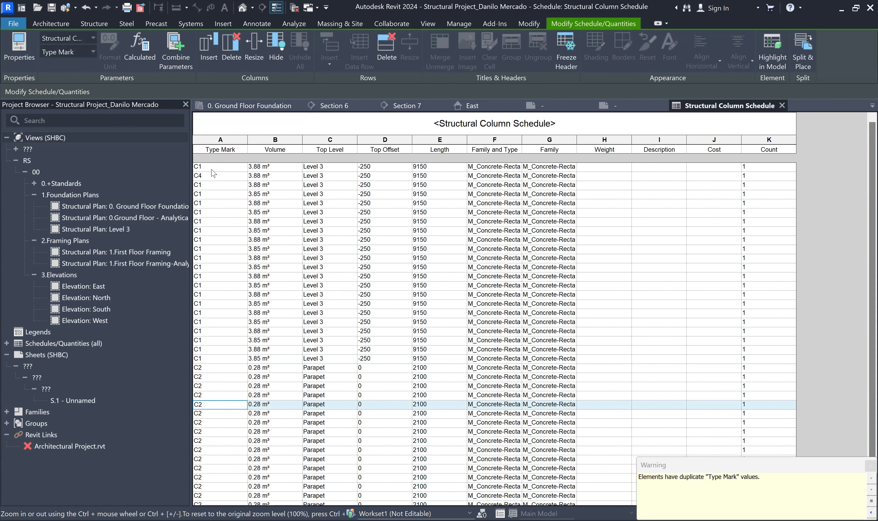
pyautogui.scroll(-2, 216, 306)
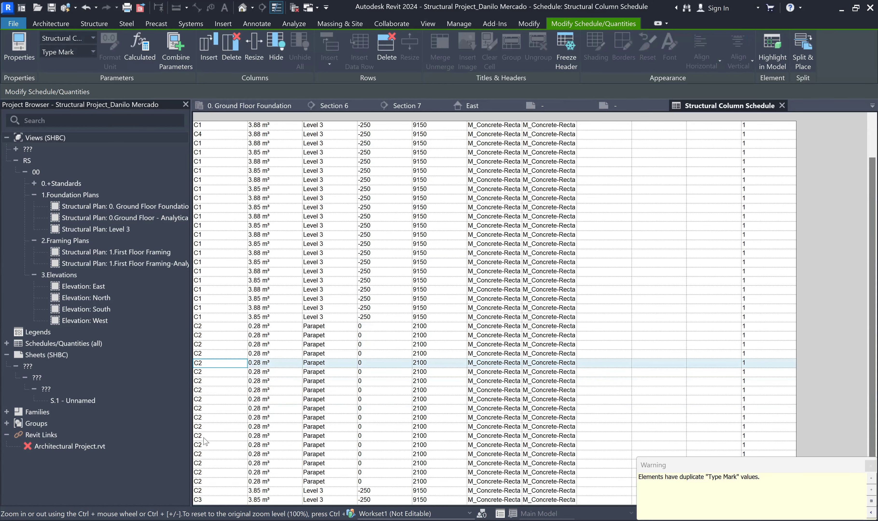
pyautogui.scroll(2, 227, 314)
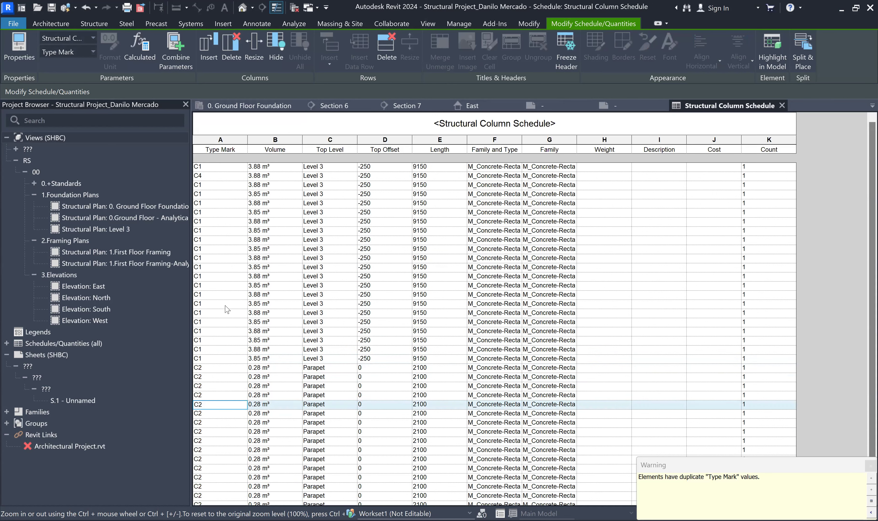
pyautogui.click(21, 48)
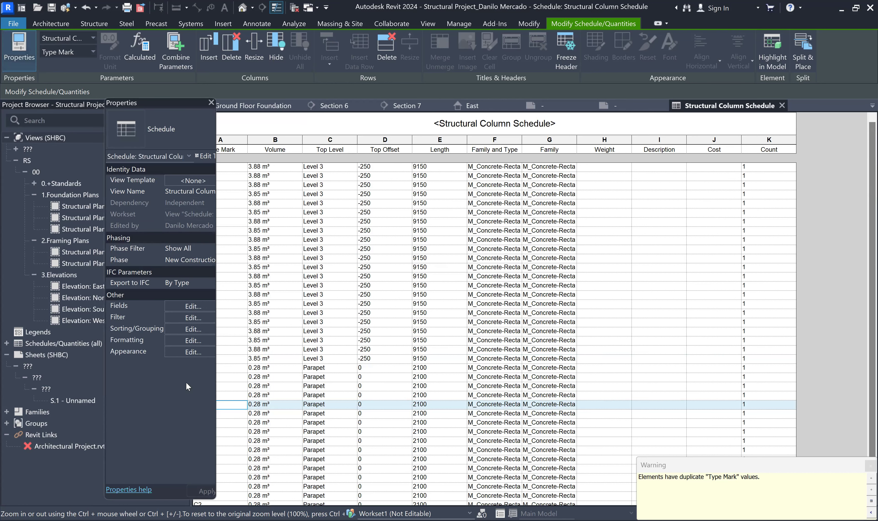
pyautogui.click(195, 307)
pyautogui.click(41, 149)
pyautogui.click(76, 149)
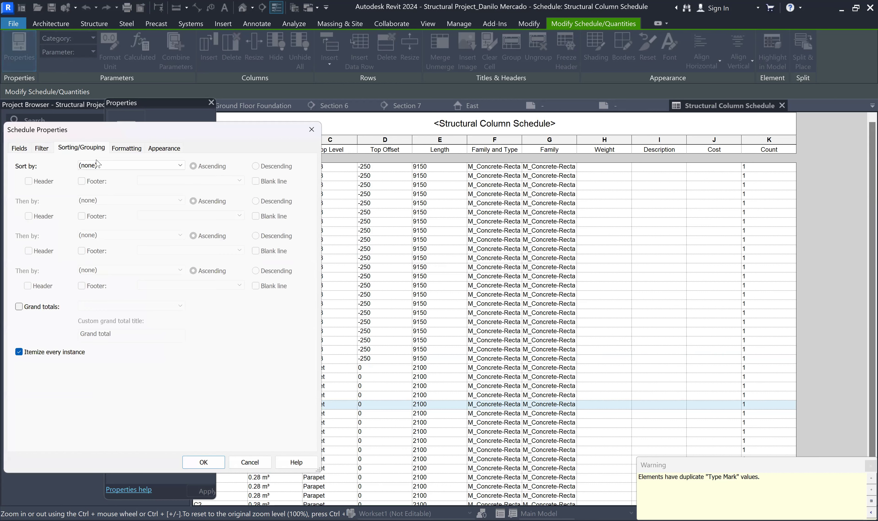
pyautogui.click(139, 166)
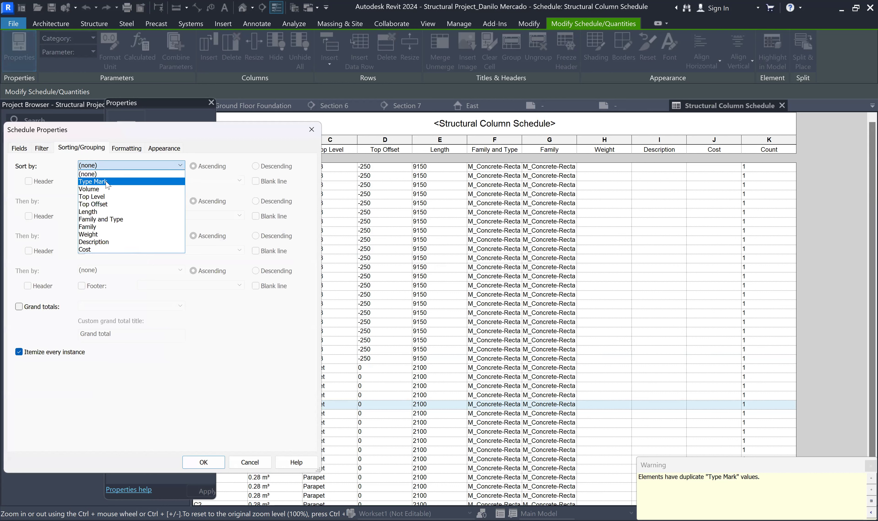
pyautogui.click(107, 182)
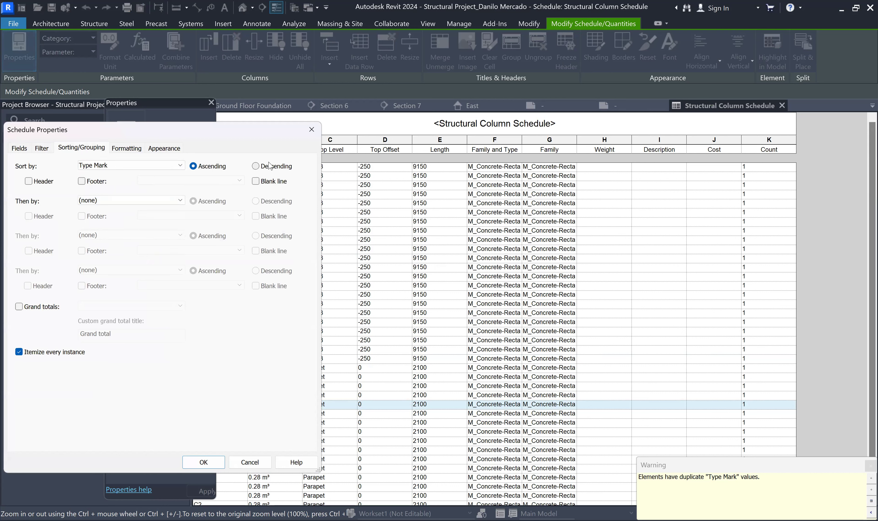
pyautogui.press('Return')
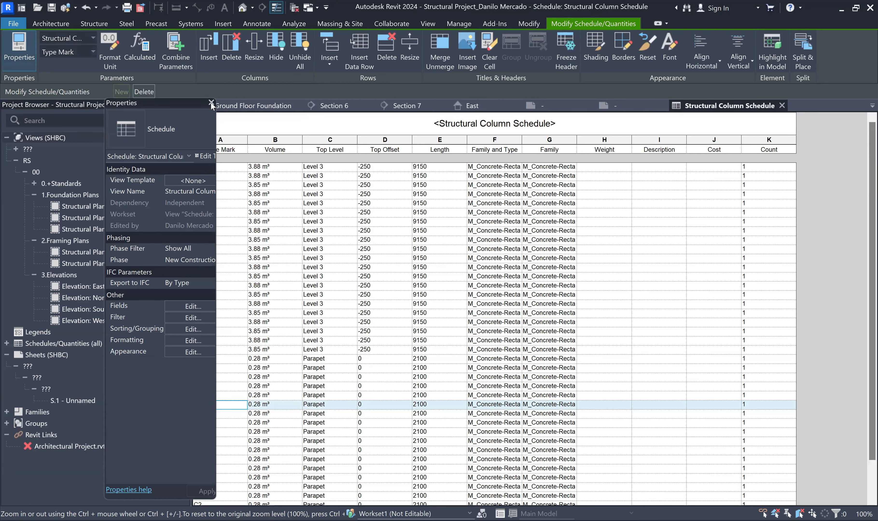
# Step: Move the Family and Type field to the beginning of the schedule's field order, ahead of Type Mark
pyautogui.scroll(-2, 221, 266)
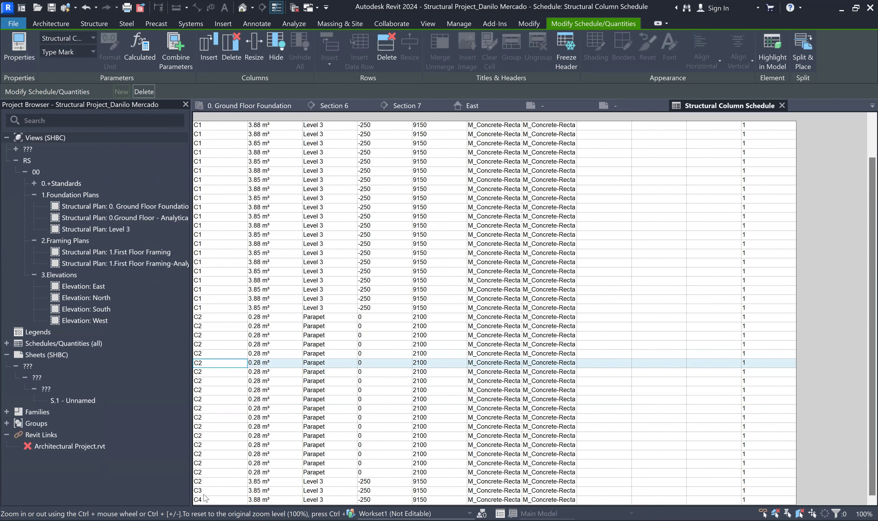
pyautogui.scroll(2, 224, 231)
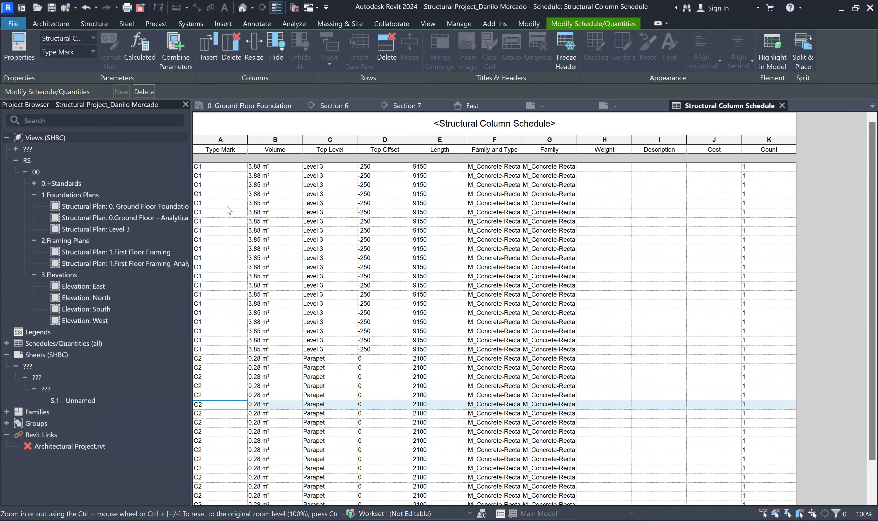
pyautogui.scroll(-2, 246, 189)
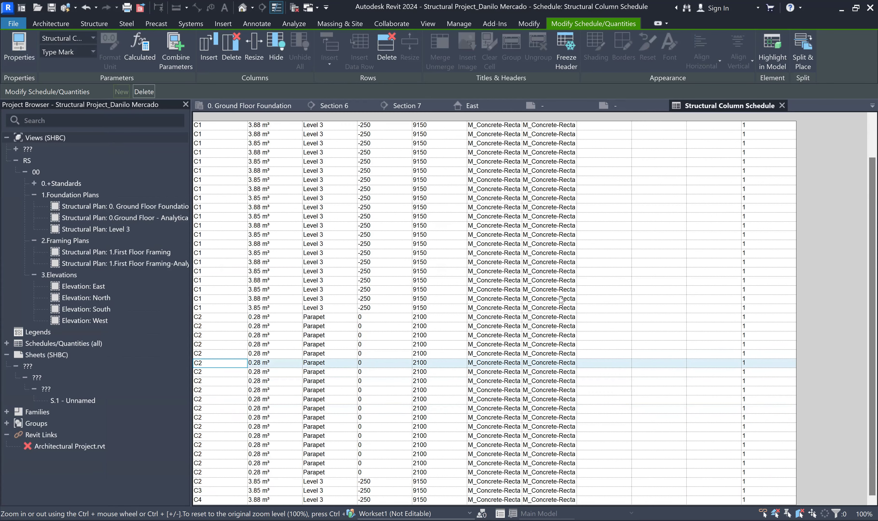
pyautogui.scroll(2, 560, 297)
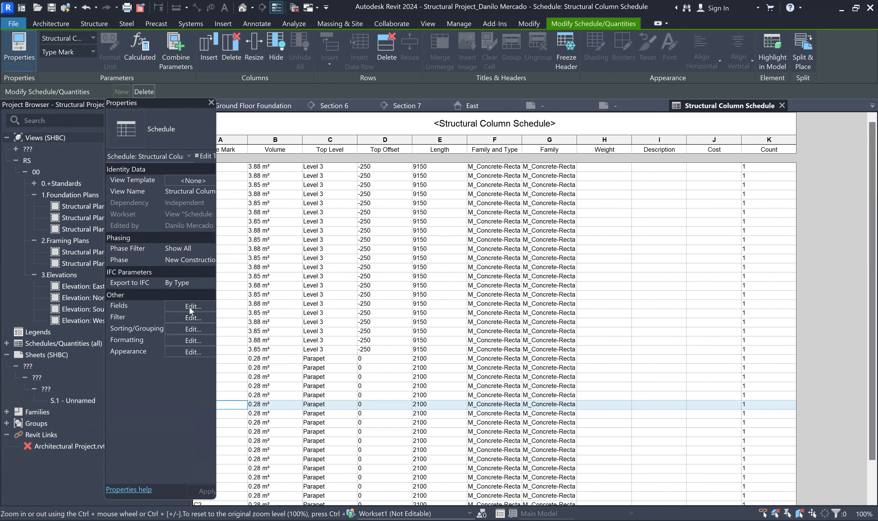
pyautogui.click(192, 306)
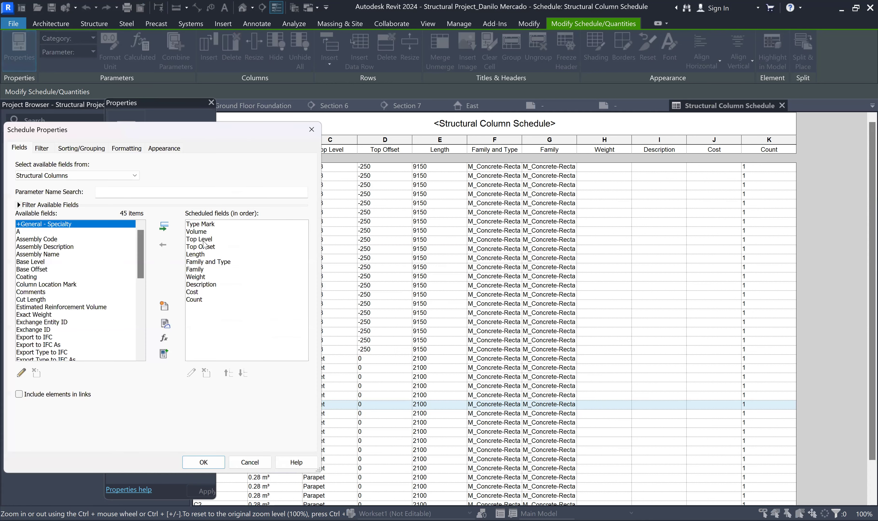
pyautogui.click(218, 263)
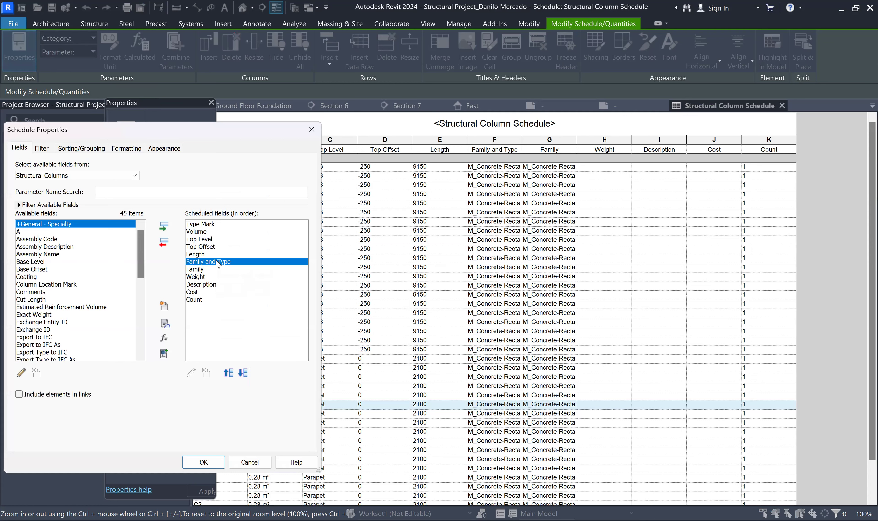
pyautogui.click(228, 374)
pyautogui.click(228, 373)
pyautogui.click(228, 373)
pyautogui.click(228, 373)
pyautogui.click(228, 374)
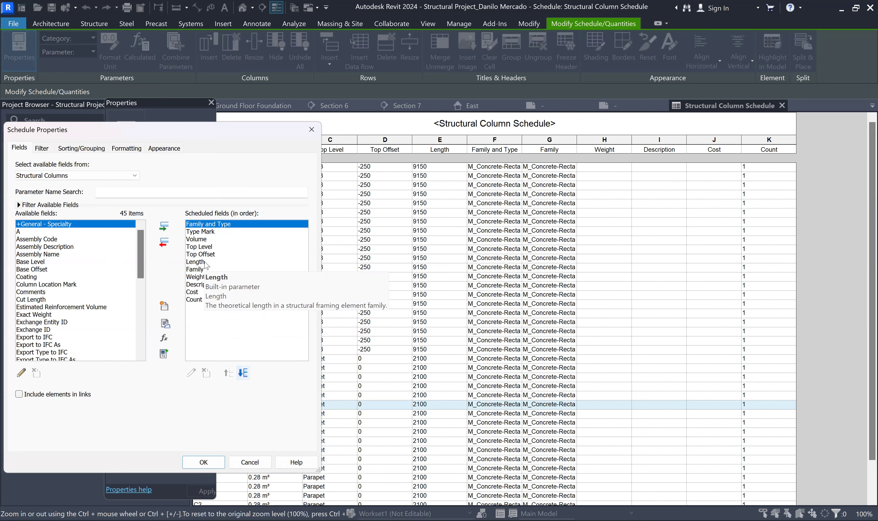
# Step: Move the Family field up to directly below Family and Type in the scheduled fields
pyautogui.click(203, 269)
pyautogui.click(228, 373)
pyautogui.click(228, 373)
pyautogui.click(228, 373)
pyautogui.click(228, 373)
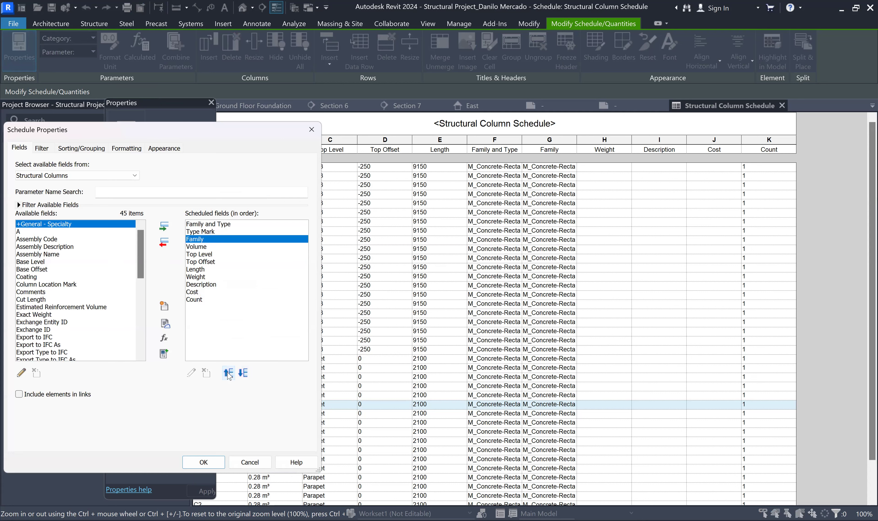
pyautogui.click(228, 373)
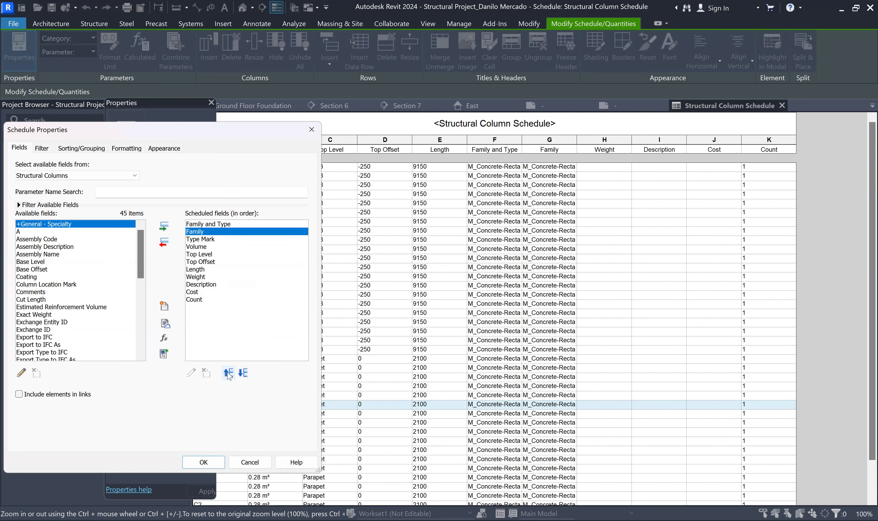
# Step: Move the Volume field down to directly below Weight in the scheduled fields and apply the new field order
pyautogui.click(208, 247)
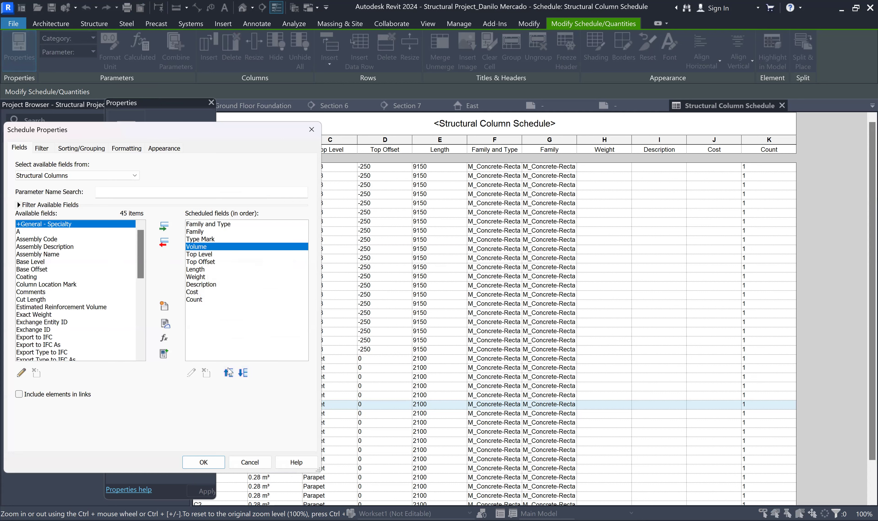
pyautogui.click(243, 373)
pyautogui.click(243, 373)
pyautogui.click(243, 373)
pyautogui.click(243, 373)
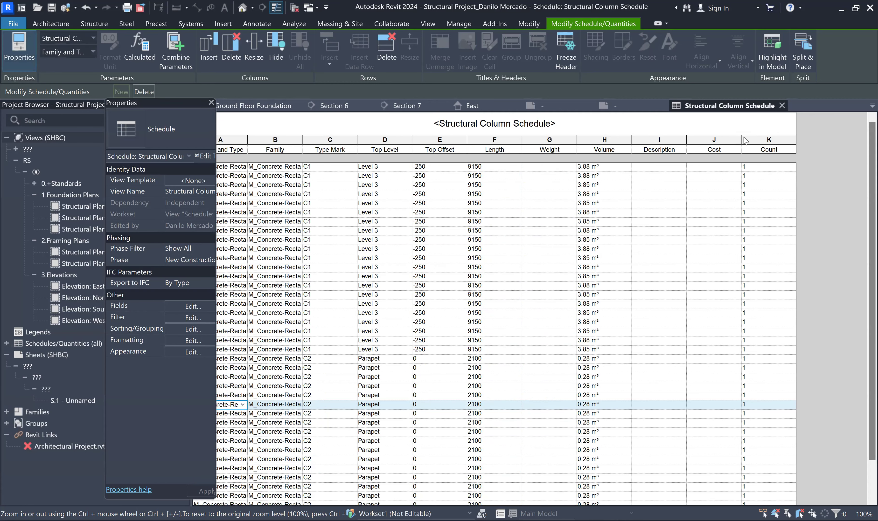
# Step: Widen the Cost, Description, Volume, Weight and Length columns of the Structural Column Schedule
pyautogui.moveTo(742, 140); pyautogui.dragTo(782, 140)
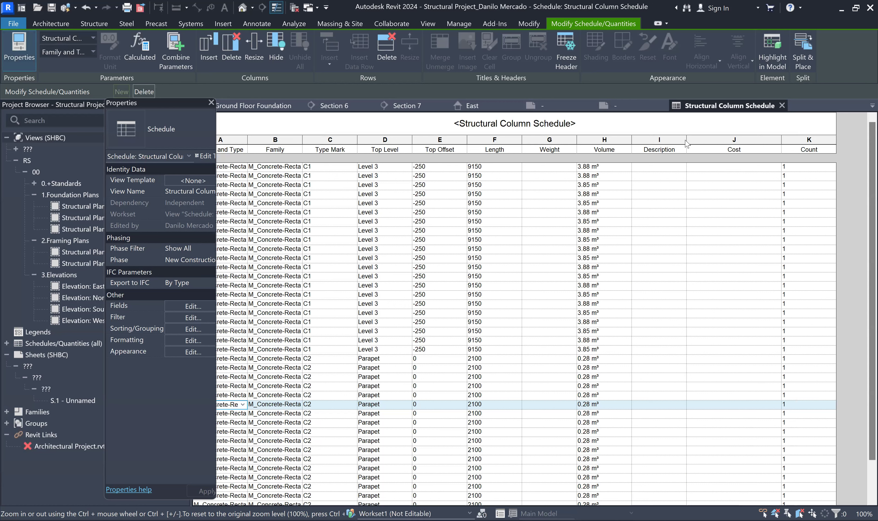
pyautogui.moveTo(685, 140); pyautogui.dragTo(725, 140)
pyautogui.moveTo(631, 139); pyautogui.dragTo(670, 140)
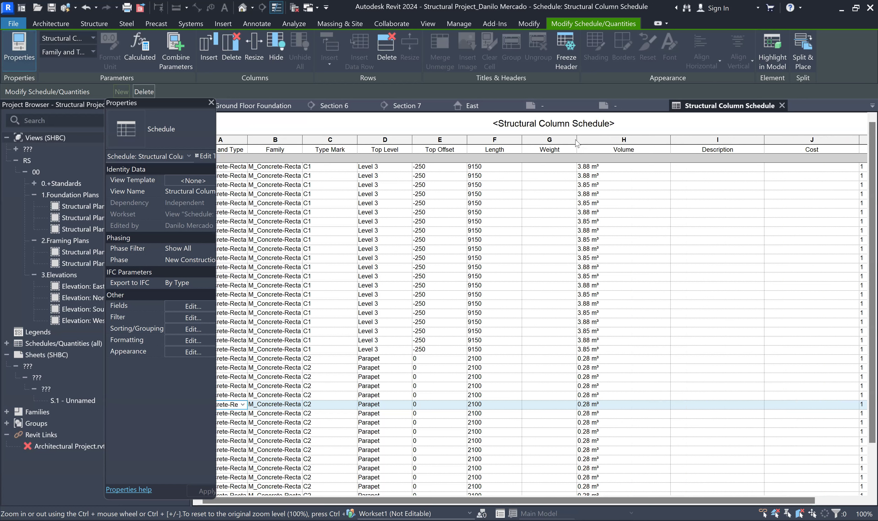
pyautogui.moveTo(577, 140); pyautogui.dragTo(644, 139)
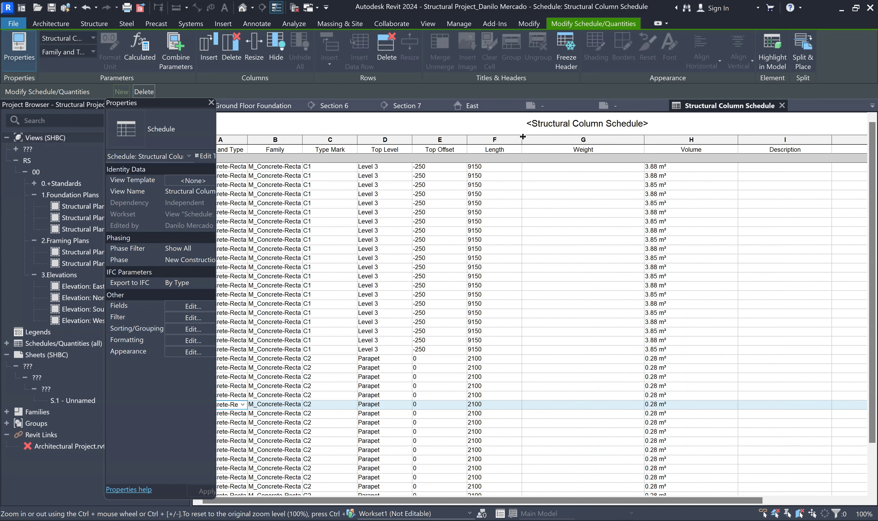
pyautogui.moveTo(555, 142); pyautogui.dragTo(586, 142)
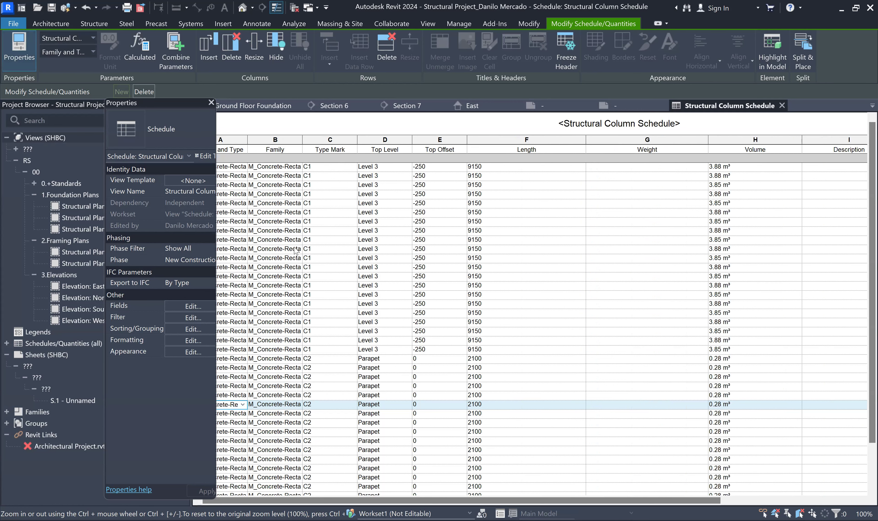
# Step: Hide the properties palette and open the sheet S.1 - Unnamed
pyautogui.hotkey('ctrl', '1')
pyautogui.scroll(-3, 392, 268)
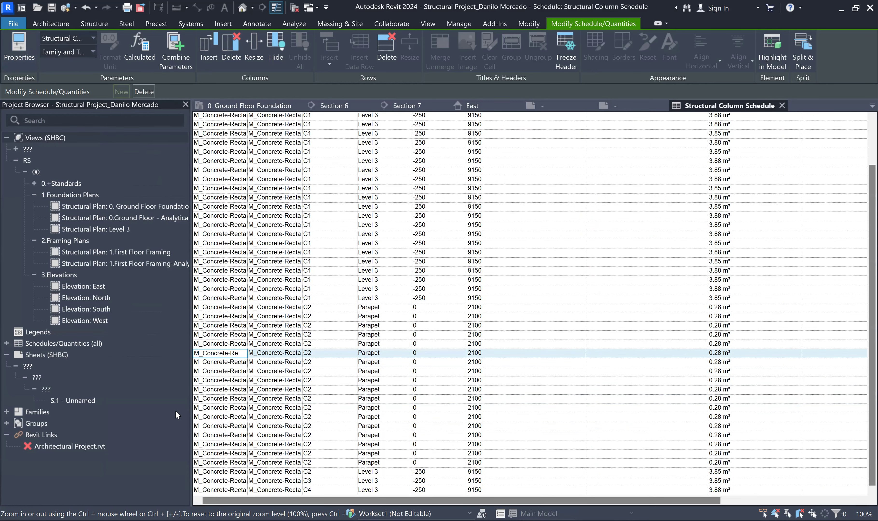
pyautogui.doubleClick(83, 403)
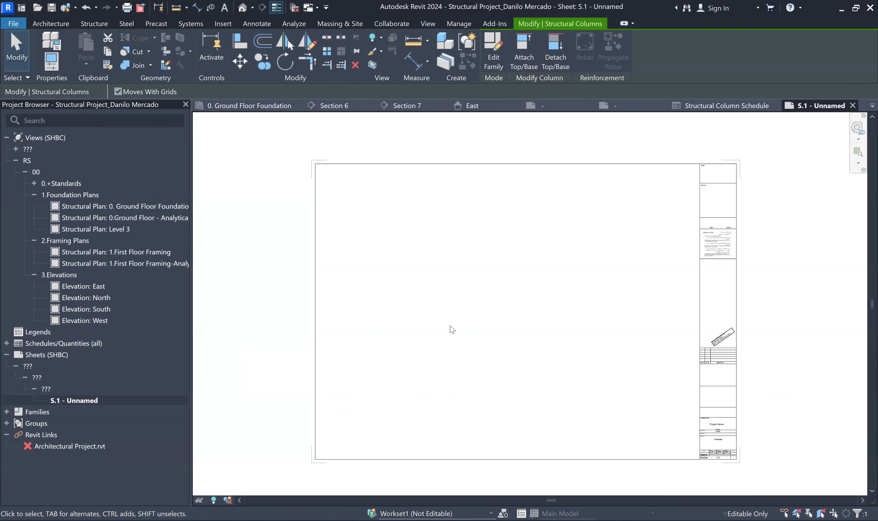
pyautogui.scroll(-1, 450, 326)
pyautogui.scroll(1, 646, 425)
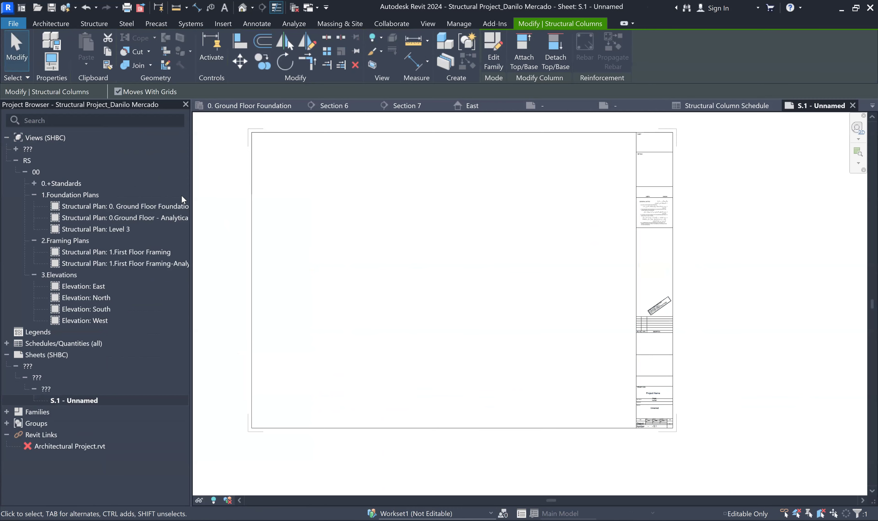
# Step: Open Architectural Project.rvt from the 3. BIM folder and dismiss the messages shown on loading
pyautogui.click(17, 46)
pyautogui.click(13, 23)
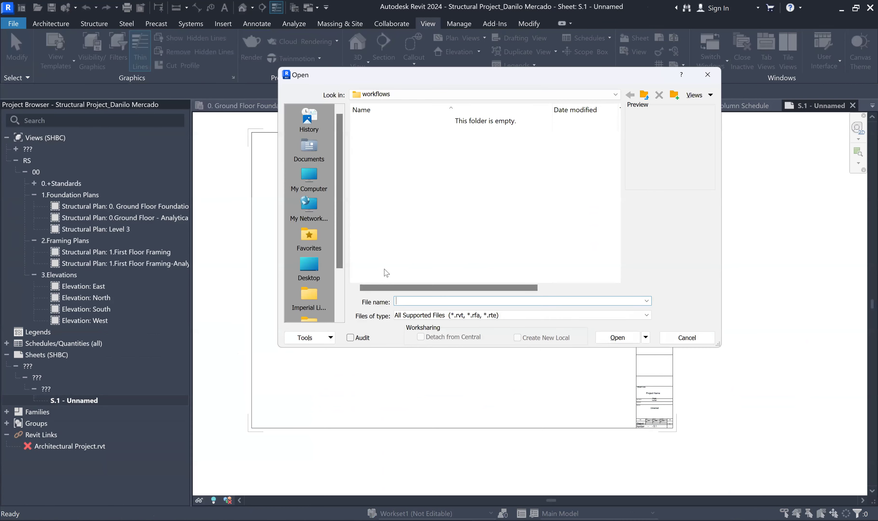
pyautogui.click(403, 94)
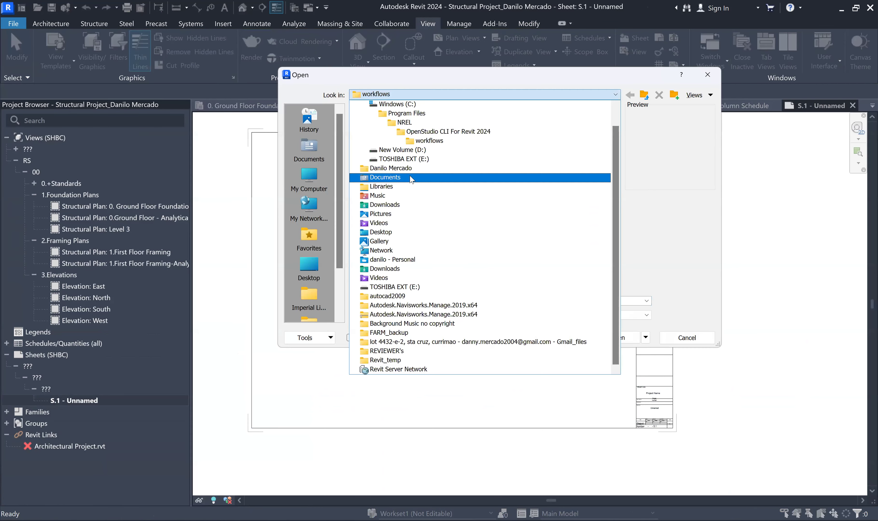
pyautogui.click(423, 154)
pyautogui.doubleClick(387, 143)
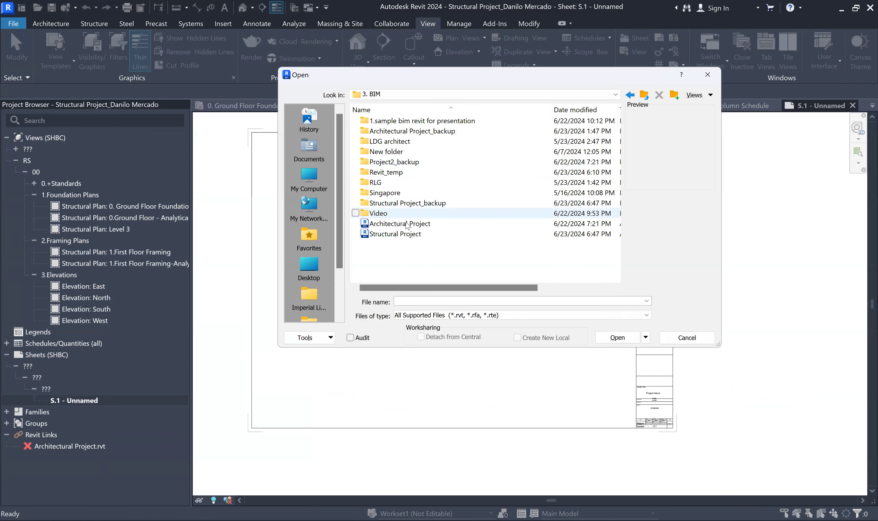
pyautogui.click(420, 224)
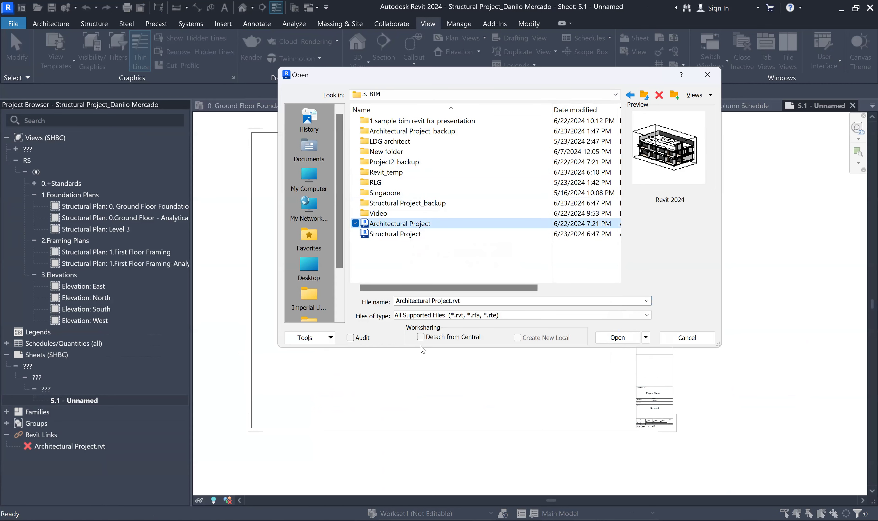
pyautogui.click(618, 338)
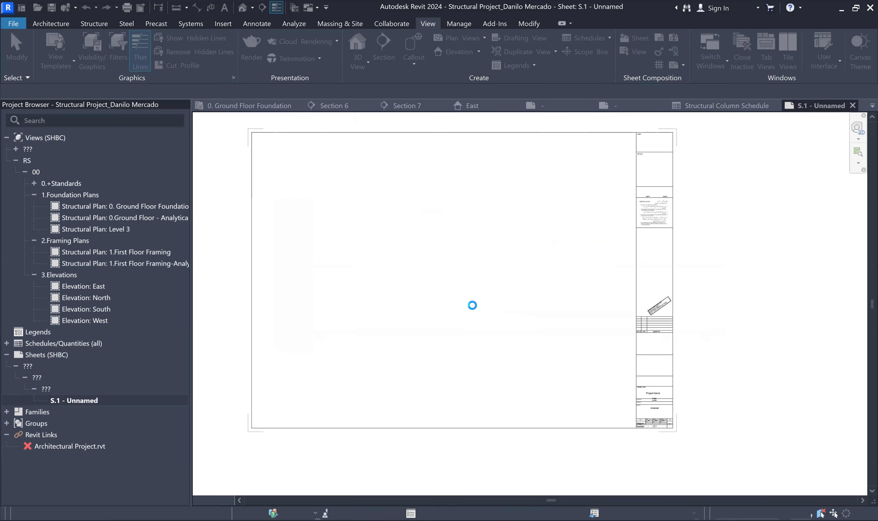
pyautogui.click(512, 321)
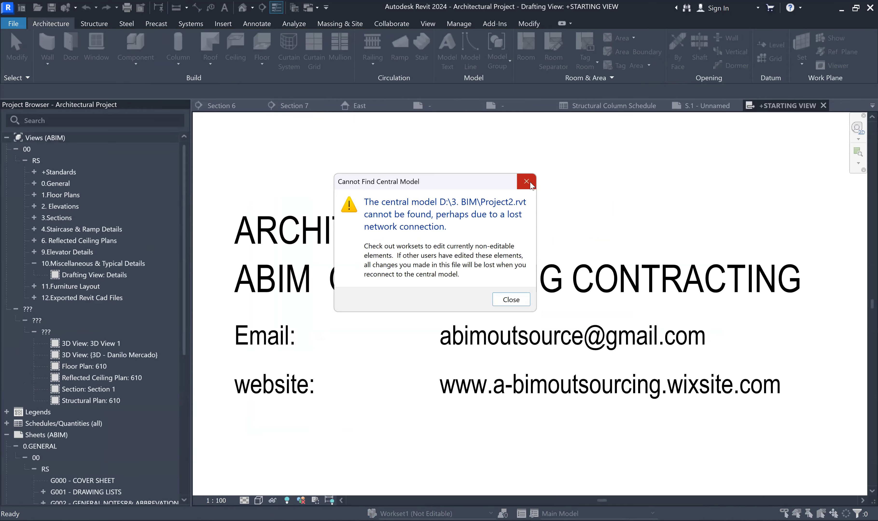
pyautogui.click(526, 181)
# Step: Open the sheet G001 - DRAWING LISTS and edit its 30x20 sheet title block family
pyautogui.scroll(-3, 53, 434)
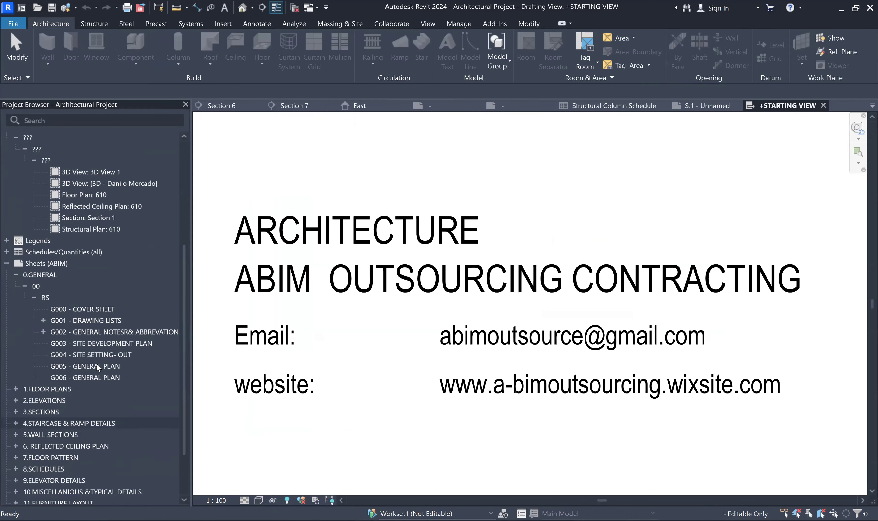
pyautogui.click(107, 321)
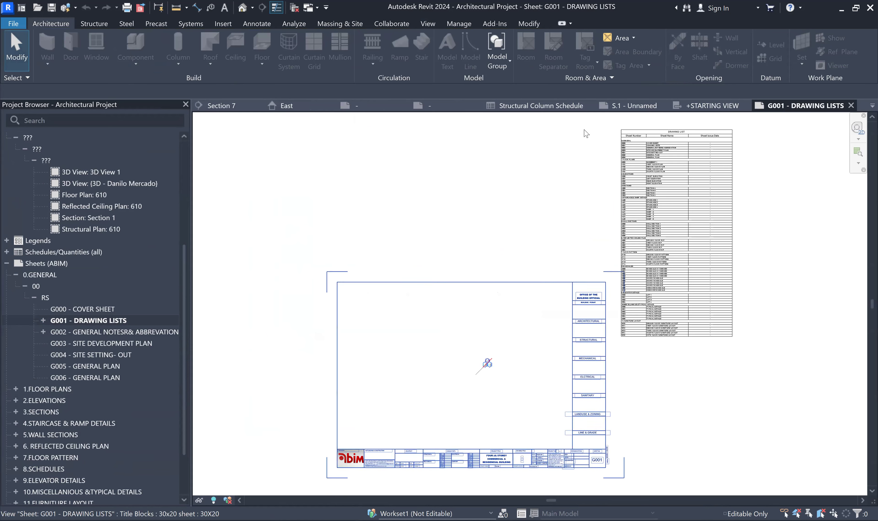
pyautogui.click(486, 363)
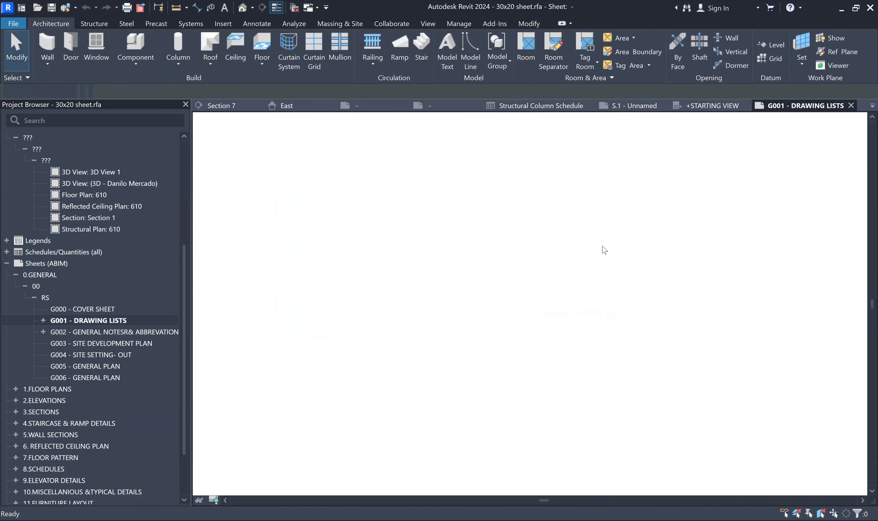
# Step: Close the other open views and discard changes to M_Structural Foundation Tag.rfa, keeping 0. Ground Floor Foundation, the column tag family and the 30x20 sheet family
pyautogui.click(725, 106)
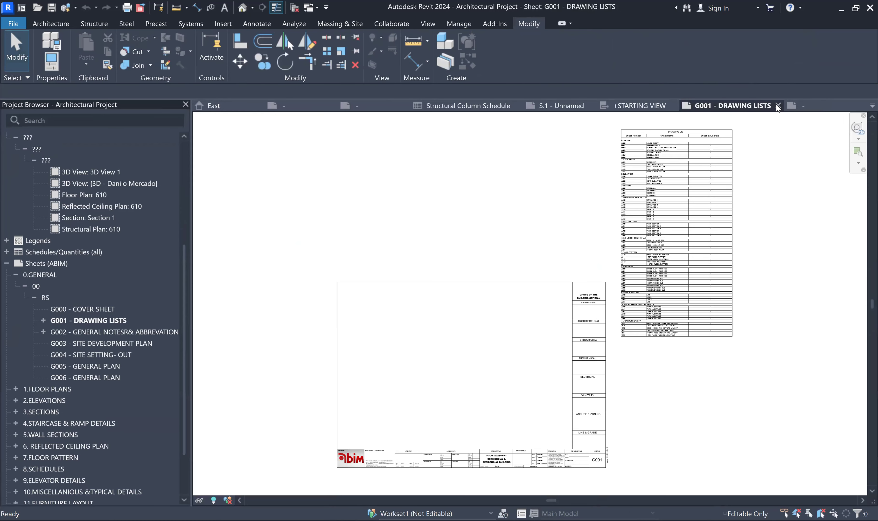
pyautogui.click(797, 107)
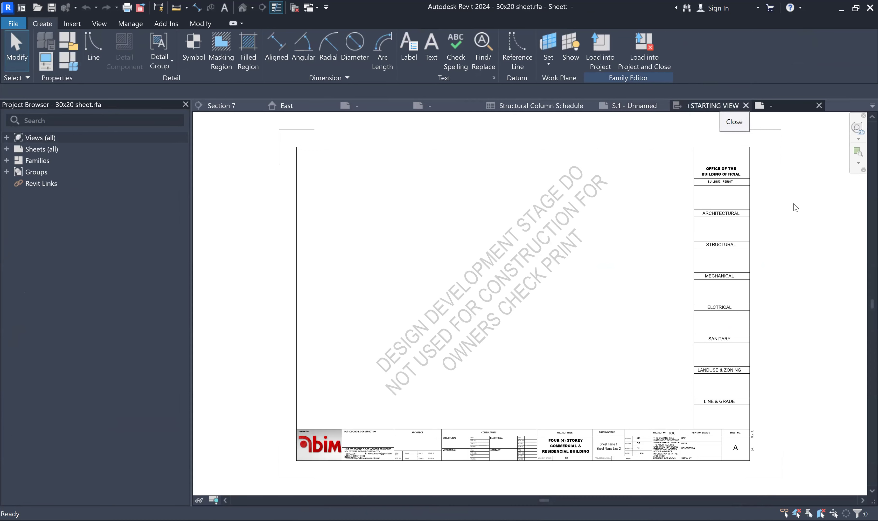
pyautogui.hotkey('ctrl', 'F4')
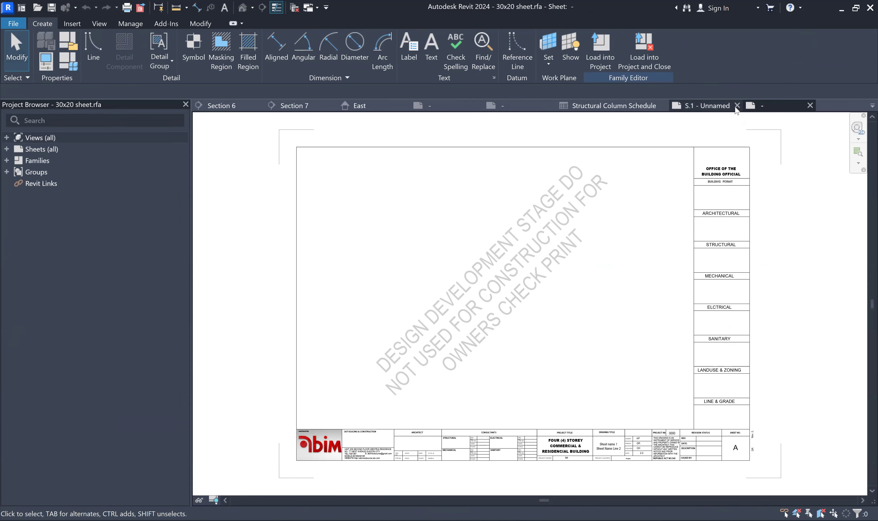
pyautogui.click(737, 105)
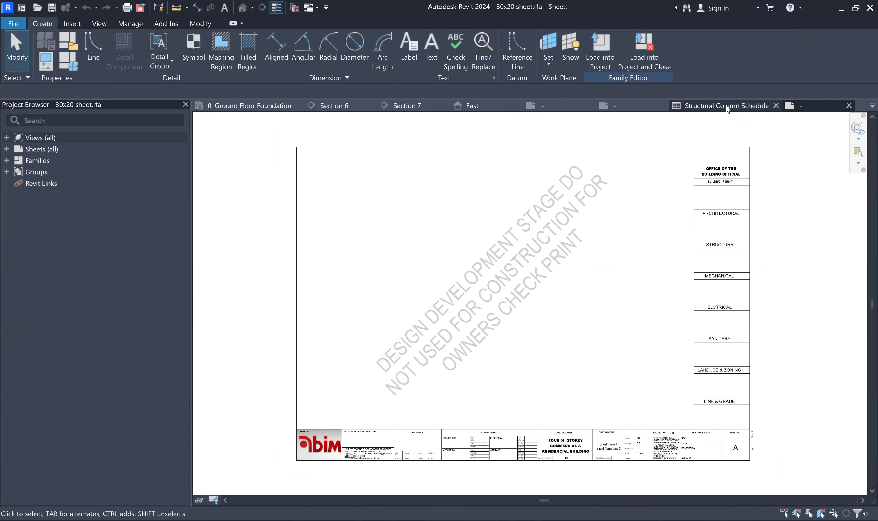
pyautogui.click(662, 106)
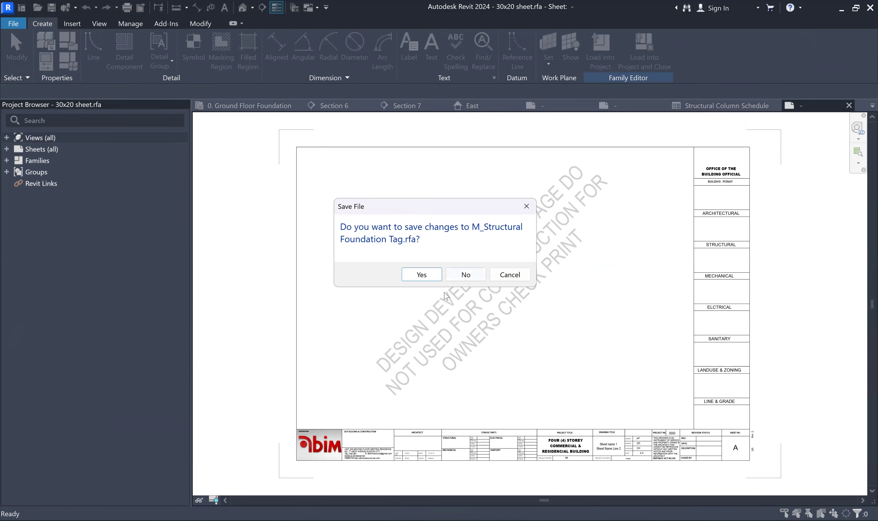
pyautogui.click(466, 275)
pyautogui.click(242, 104)
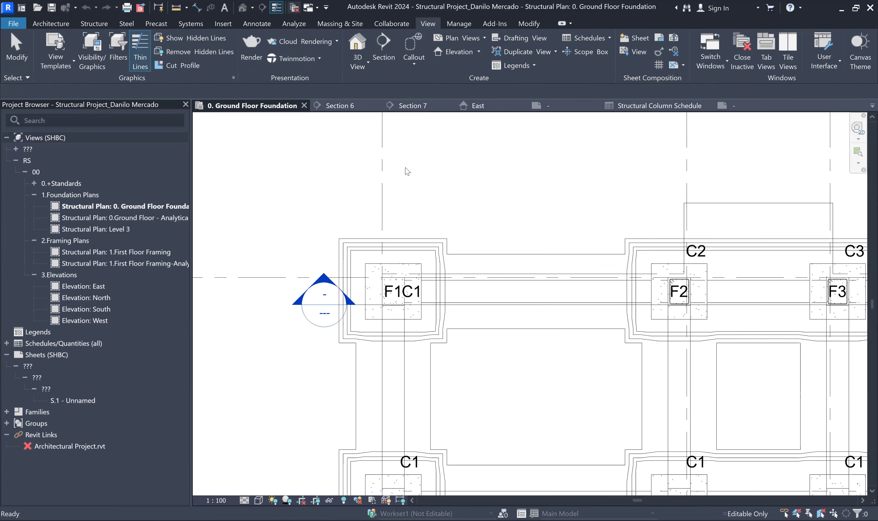
pyautogui.click(353, 106)
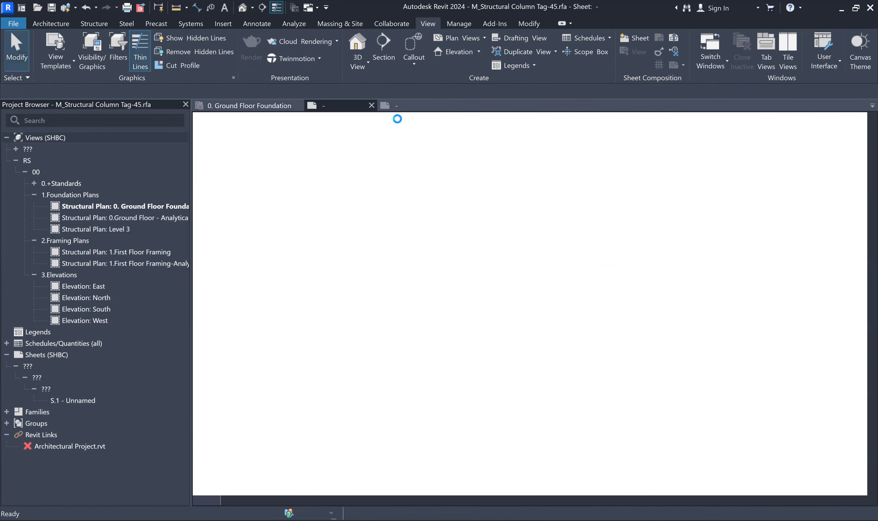
# Step: Load the 30x20 sheet title block family into the structural project and close the family without saving it
pyautogui.click(408, 108)
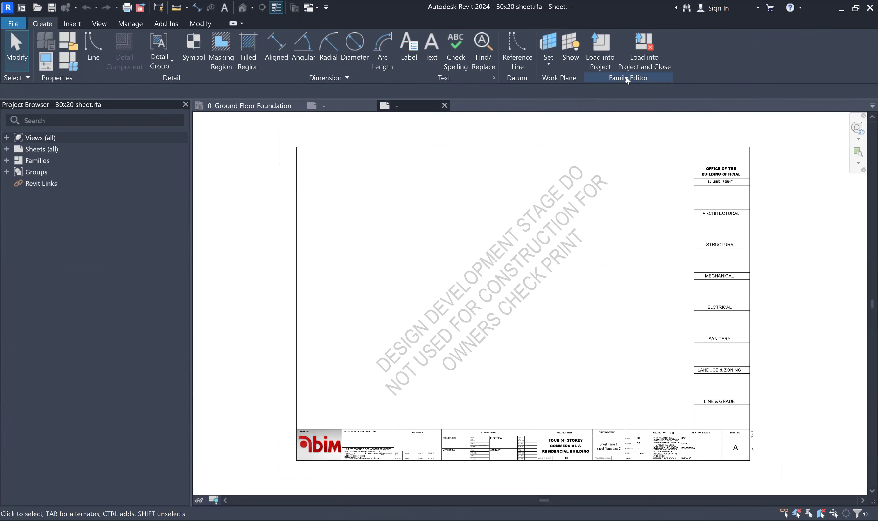
pyautogui.click(636, 64)
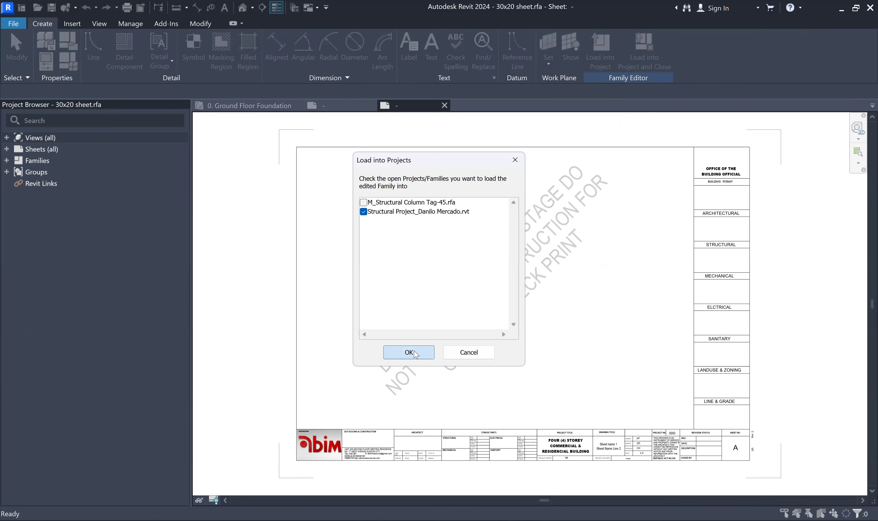
pyautogui.click(409, 352)
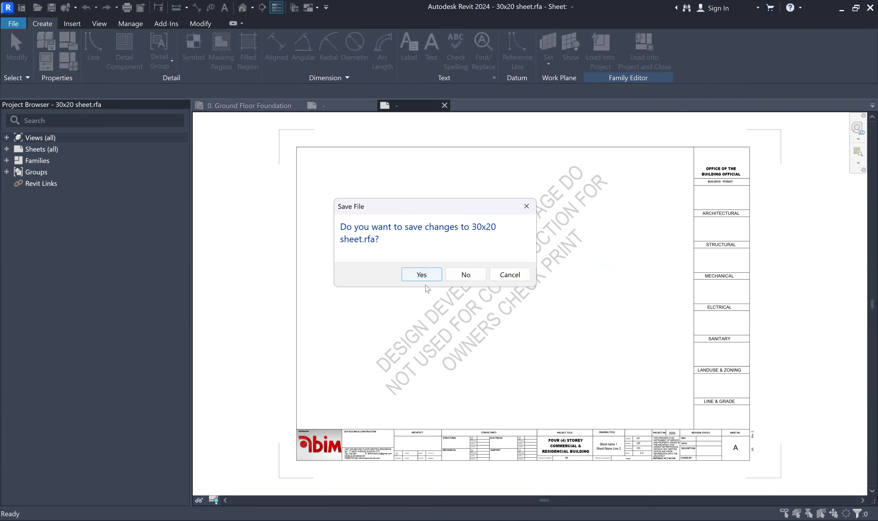
pyautogui.click(466, 275)
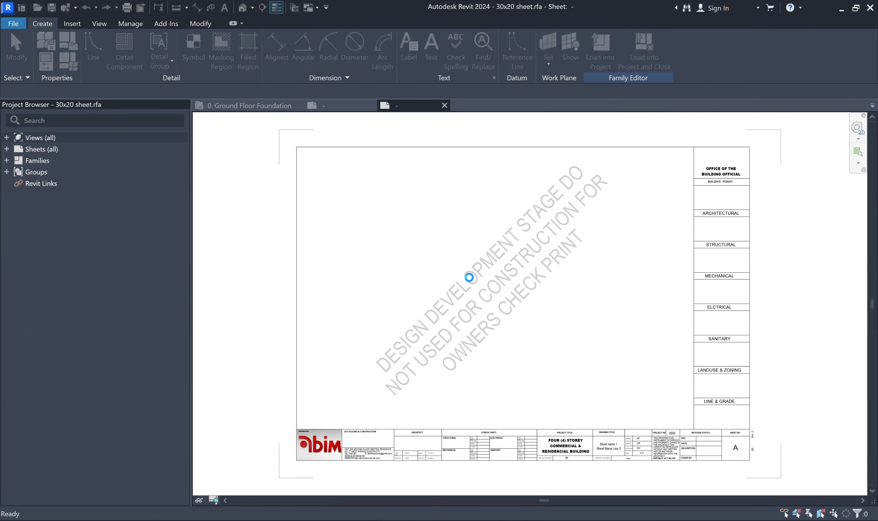
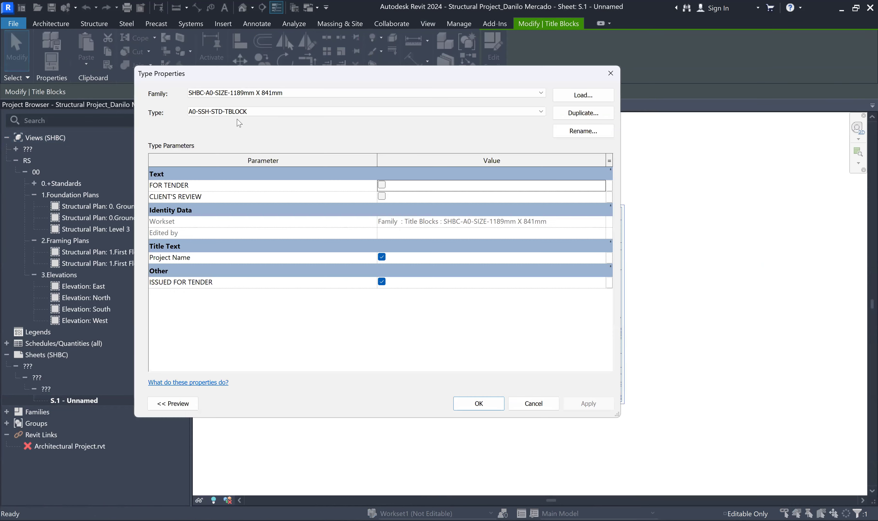
# Step: Change the title block on sheet S.1 to the 30x20 sheet family
pyautogui.click(248, 94)
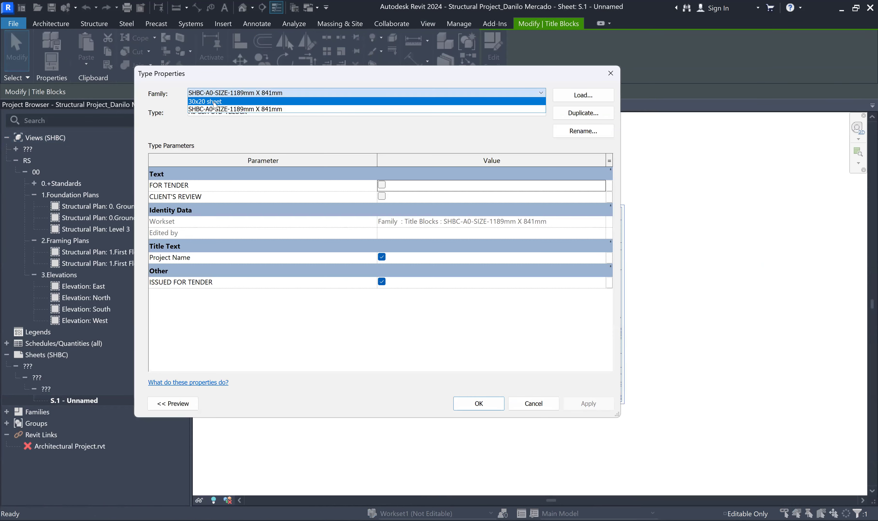
pyautogui.click(214, 102)
pyautogui.click(478, 403)
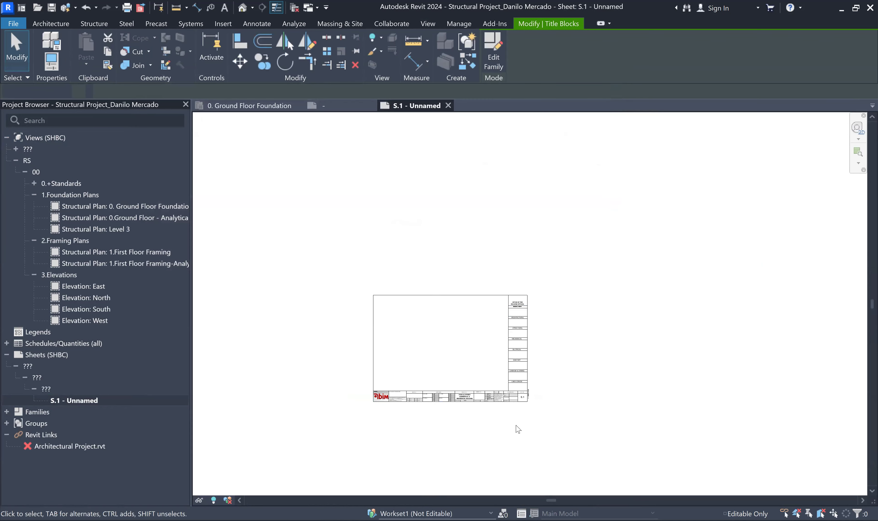
pyautogui.click(518, 429)
pyautogui.scroll(4, 415, 409)
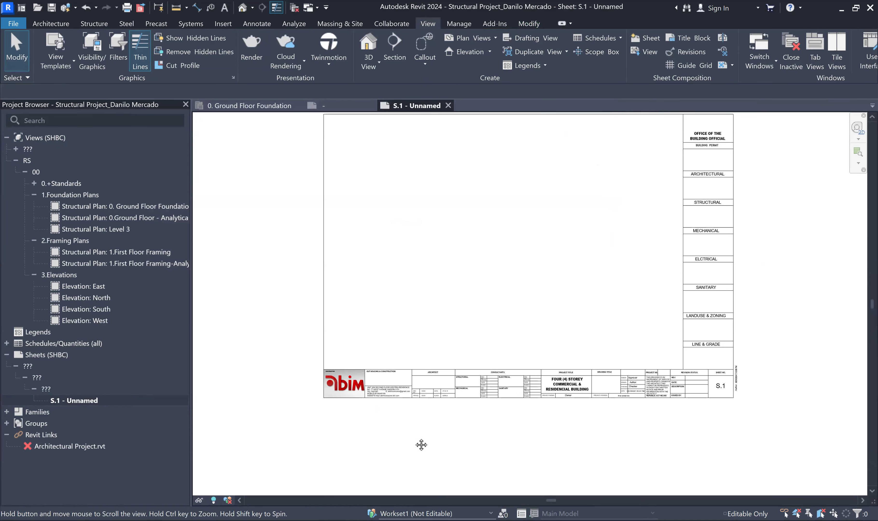
# Step: Add the Structural Column Schedule to sheet S.1, placing it just below the title block frame
pyautogui.moveTo(421, 445); pyautogui.dragTo(413, 469, button='middle')
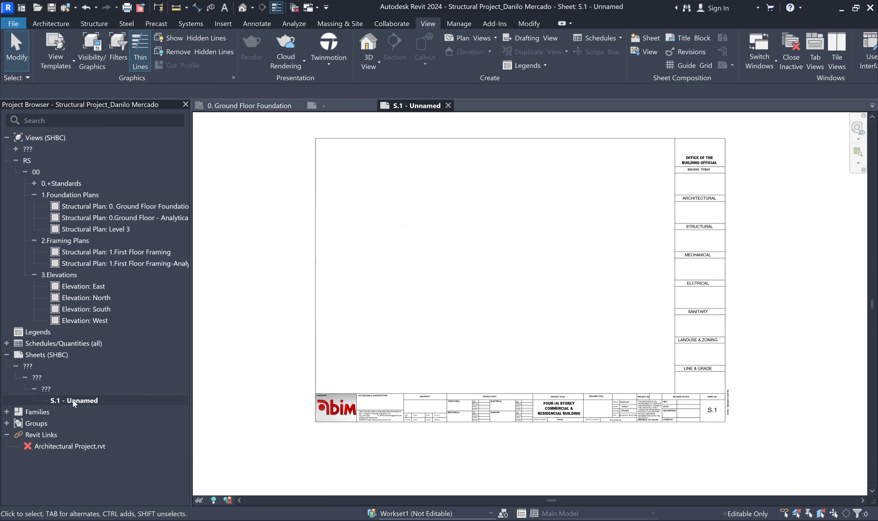
pyautogui.click(7, 344)
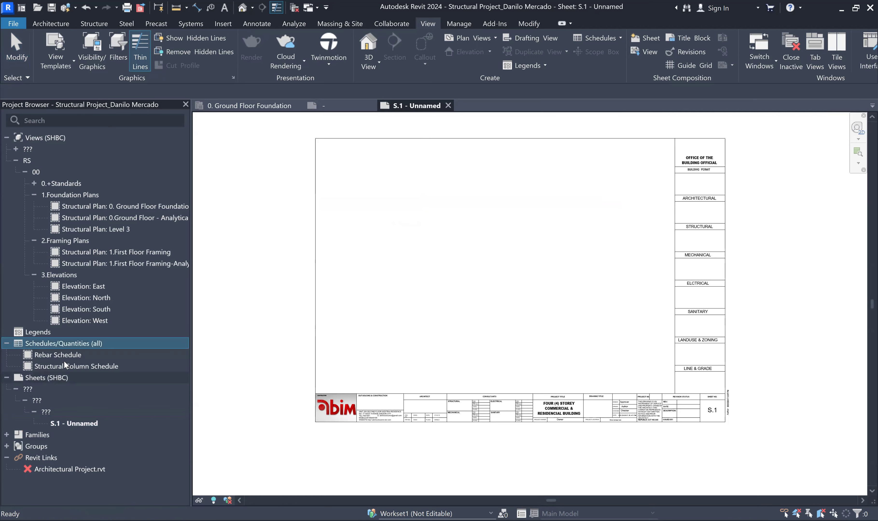
pyautogui.moveTo(64, 367); pyautogui.dragTo(512, 297)
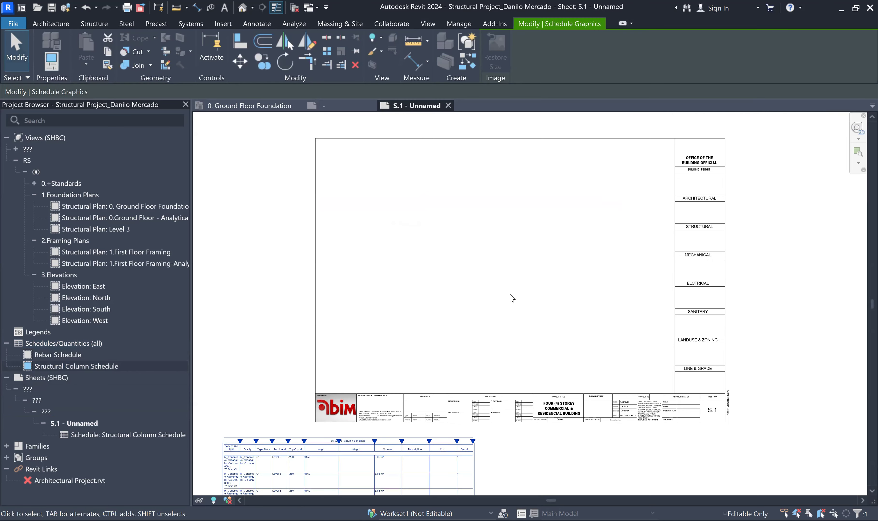
pyautogui.scroll(-1, 394, 351)
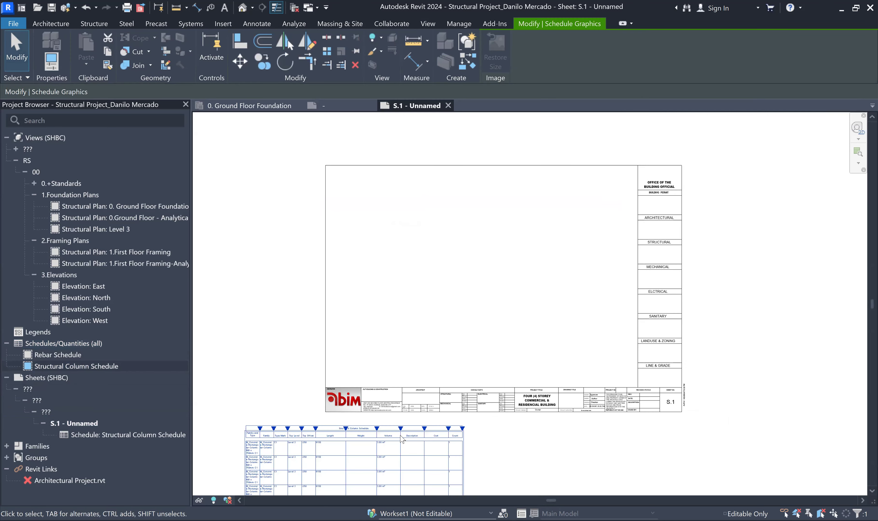
pyautogui.click(465, 435)
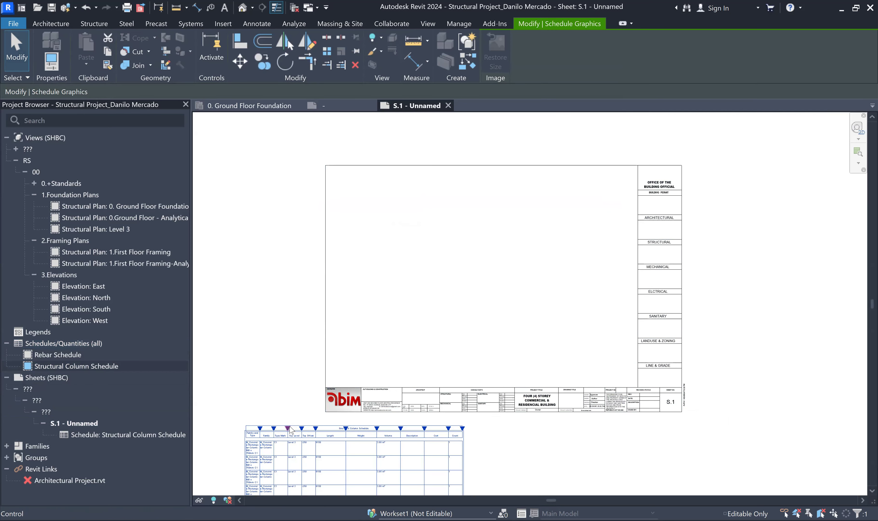
# Step: Move the Structural Column Schedule up so that its header lies inside the S.1 sheet frame
pyautogui.scroll(2, 276, 434)
pyautogui.moveTo(276, 434); pyautogui.dragTo(360, 293, button='middle')
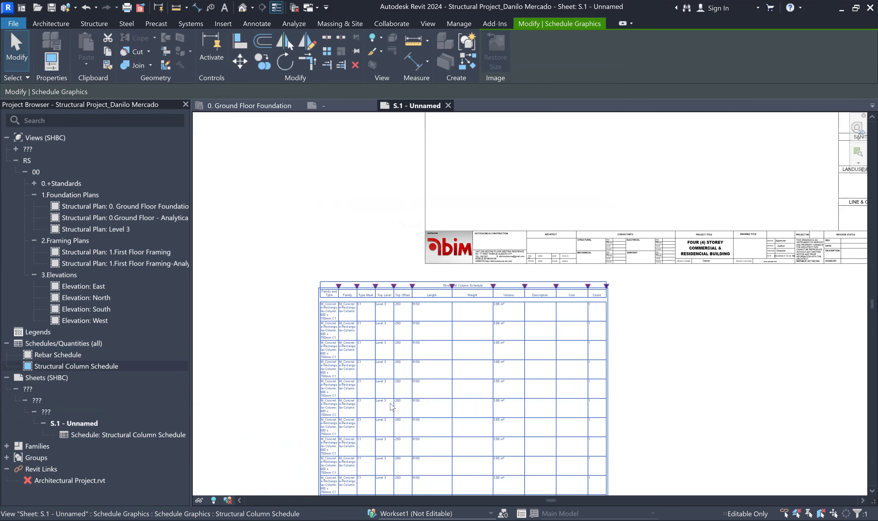
pyautogui.press('Escape')
pyautogui.click(375, 396)
pyautogui.moveTo(375, 396); pyautogui.dragTo(574, 173)
pyautogui.scroll(-3, 574, 173)
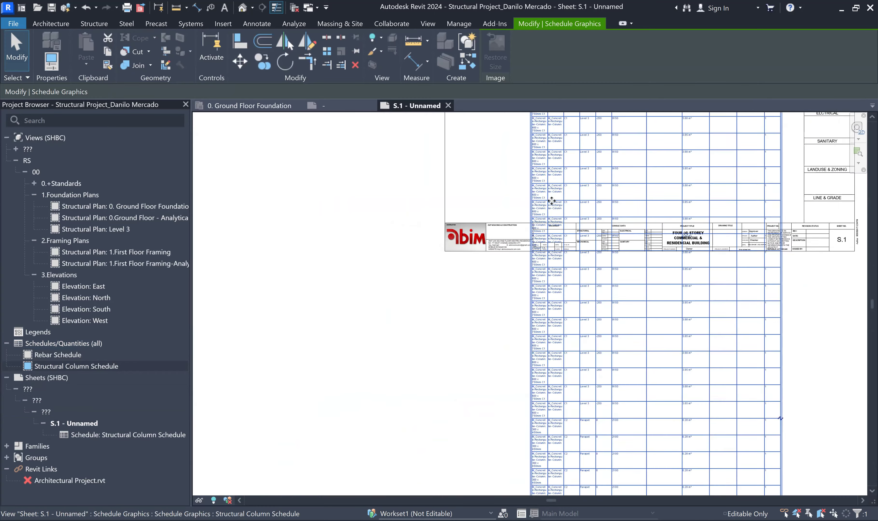
pyautogui.scroll(-1, 390, 273)
pyautogui.scroll(-2, 427, 251)
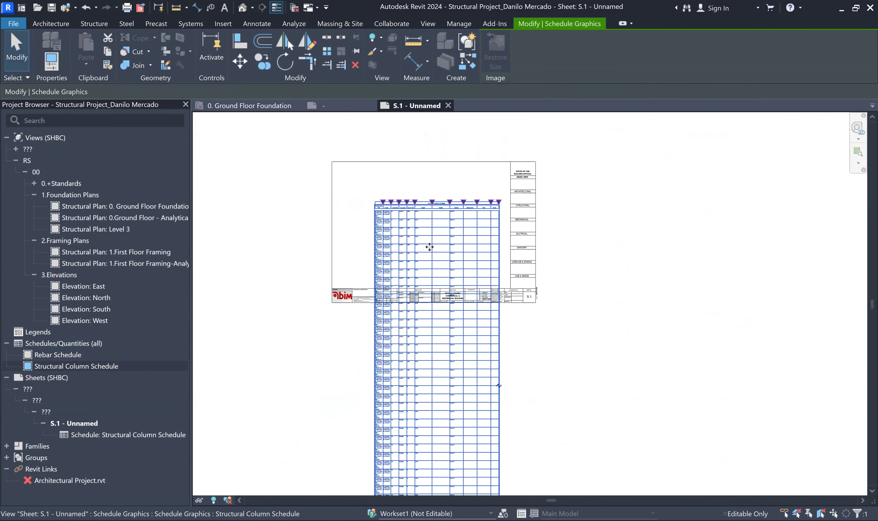
pyautogui.moveTo(451, 327); pyautogui.dragTo(407, 245, button='middle')
pyautogui.scroll(6, 406, 246)
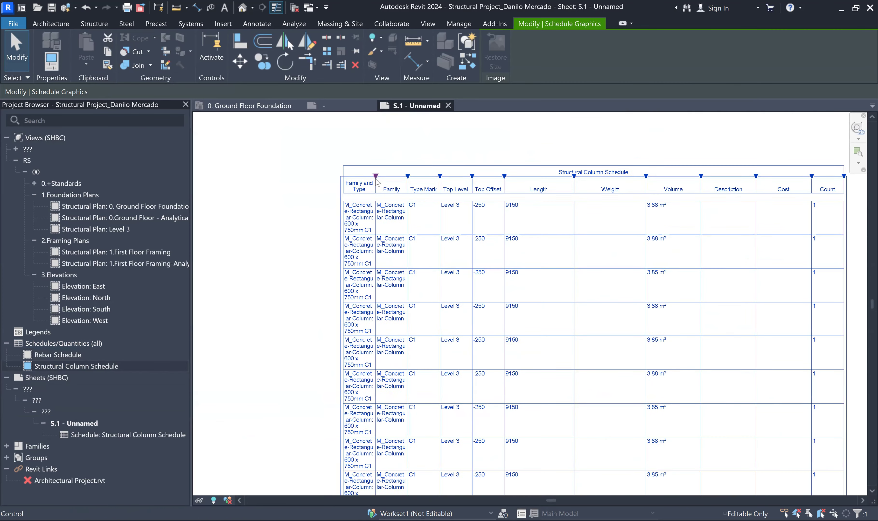
# Step: Widen the schedule's Family and Type and Family columns until each entry fits on a single line
pyautogui.moveTo(376, 176); pyautogui.dragTo(460, 176)
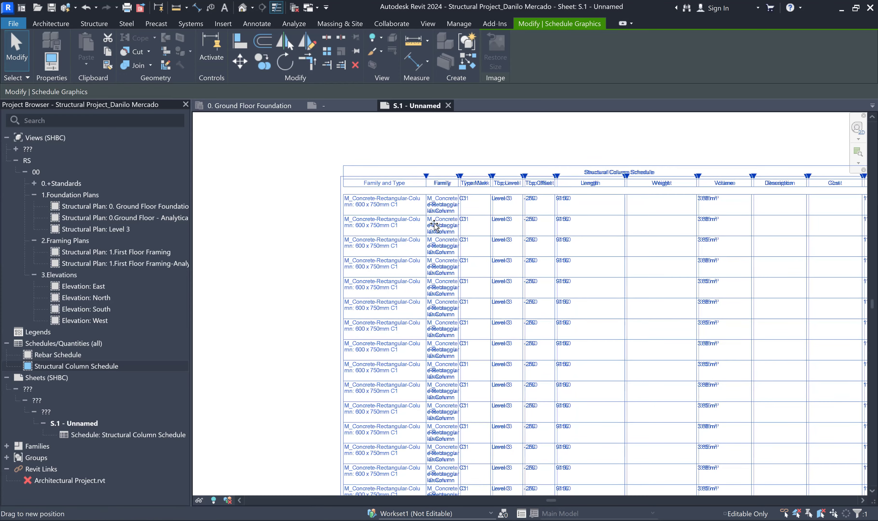
pyautogui.scroll(-10, 421, 210)
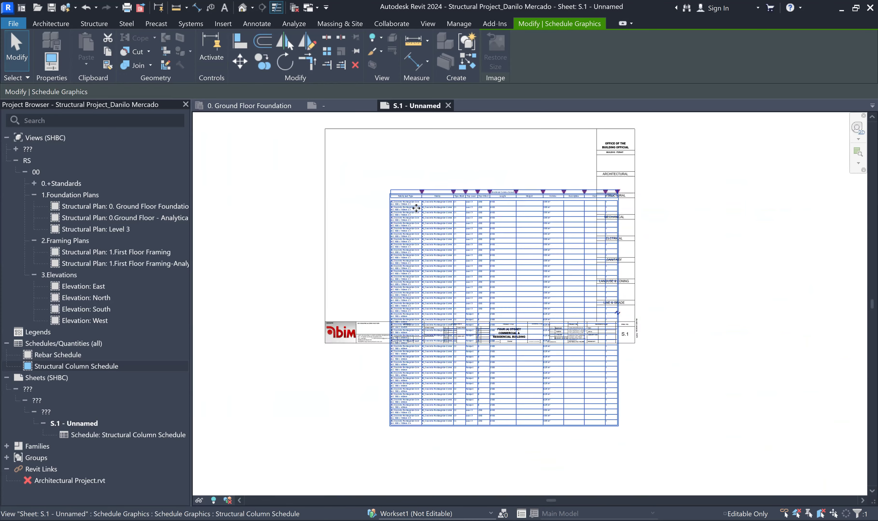
pyautogui.scroll(10, 423, 192)
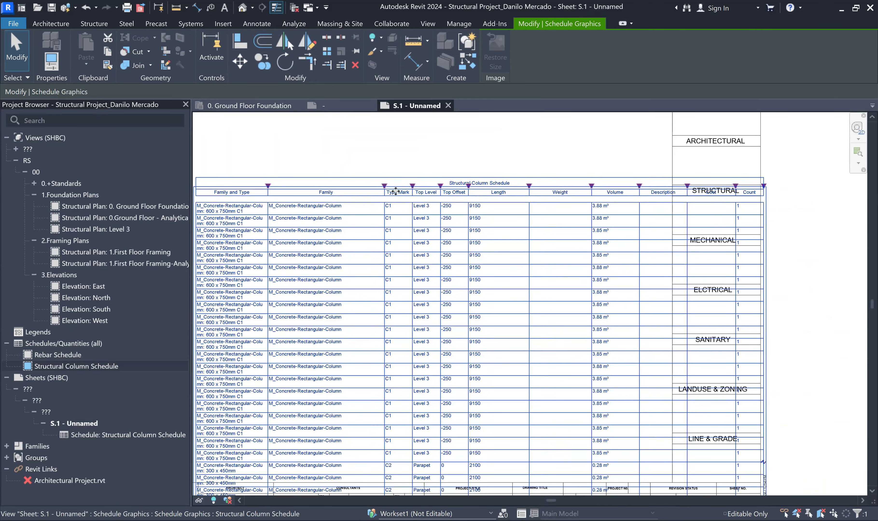
pyautogui.scroll(-3, 396, 191)
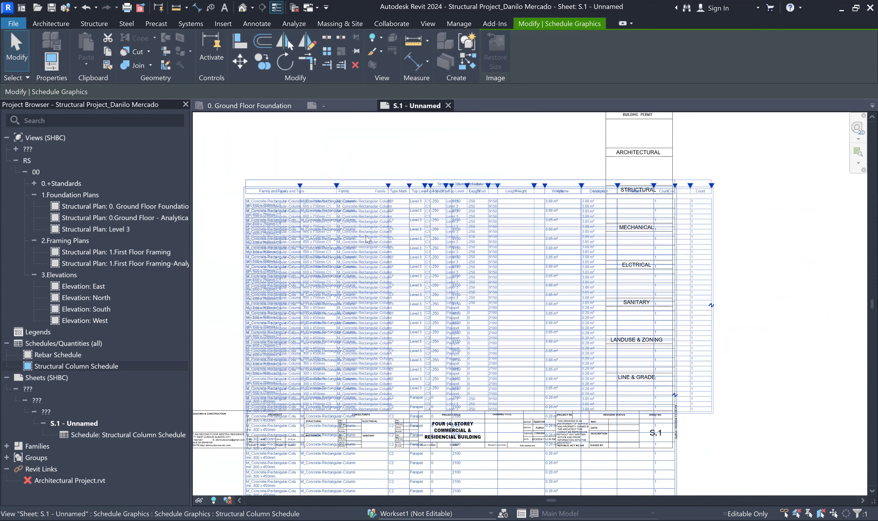
pyautogui.scroll(-3, 367, 236)
pyautogui.click(565, 375)
pyautogui.moveTo(604, 385); pyautogui.dragTo(711, 415, button='middle')
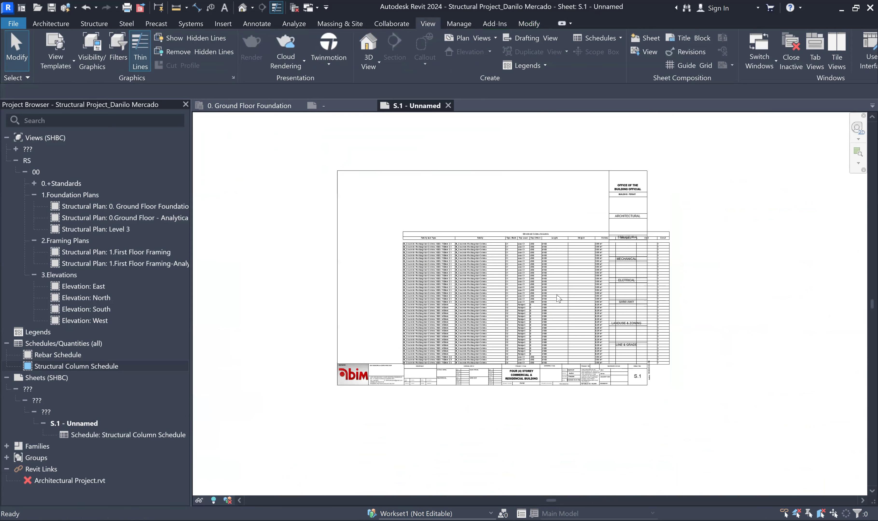
# Step: Reposition the column schedule between the left sheet border and the approval column, clear of the title strip
pyautogui.click(549, 241)
pyautogui.moveTo(463, 207); pyautogui.dragTo(556, 351)
pyautogui.hotkey('ctrl', 'z')
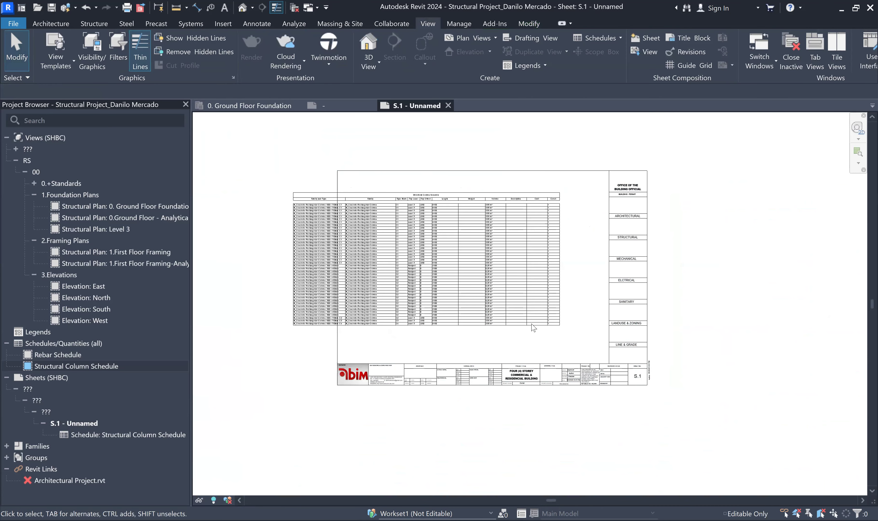
pyautogui.click(541, 323)
pyautogui.press('Right')
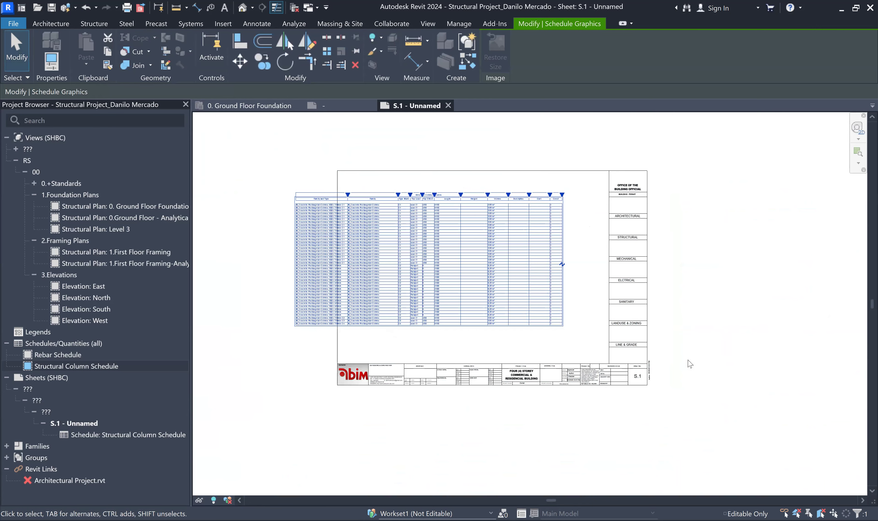
pyautogui.press('Right')
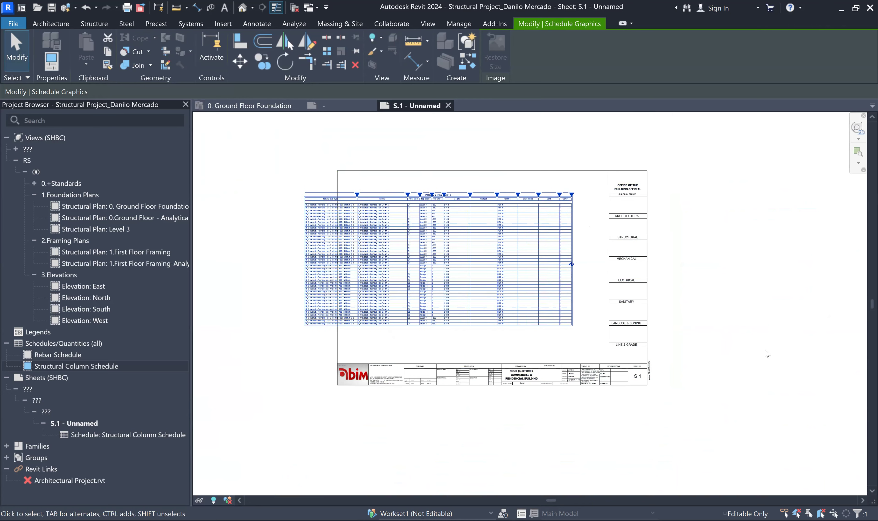
pyautogui.press('Right')
pyautogui.press('Right')
pyautogui.press('Right')
pyautogui.press('Right')
pyautogui.press('Right')
pyautogui.press('Right')
pyautogui.press('Right')
pyautogui.press('Right')
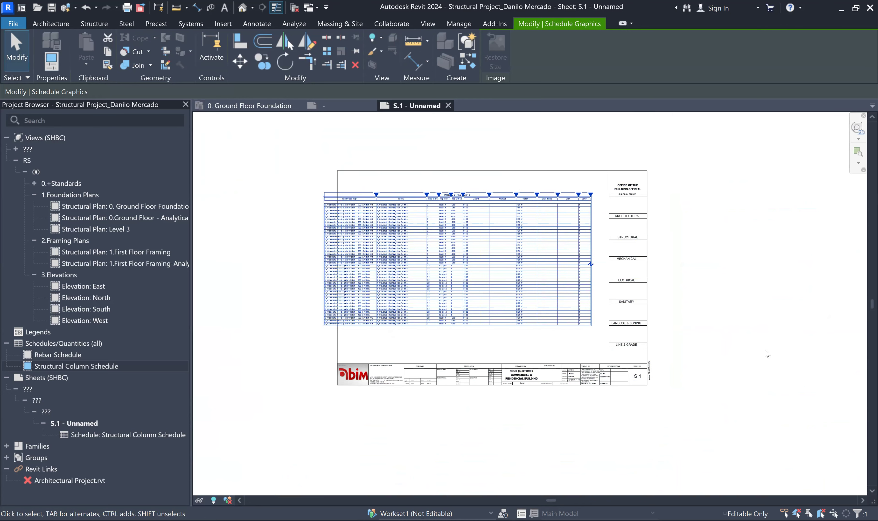
pyautogui.press('Right')
pyautogui.press('Right')
pyautogui.press('Right')
pyautogui.press('Right')
pyautogui.press('Right')
pyautogui.press('Right')
pyautogui.press('Right')
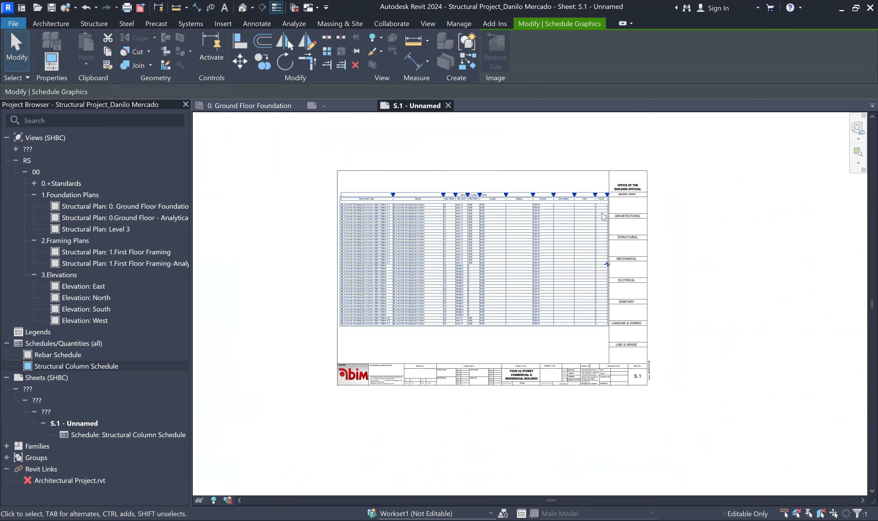
# Step: Narrow the Length and Weight columns of the Structural Column Schedule on the sheet
pyautogui.scroll(4, 588, 206)
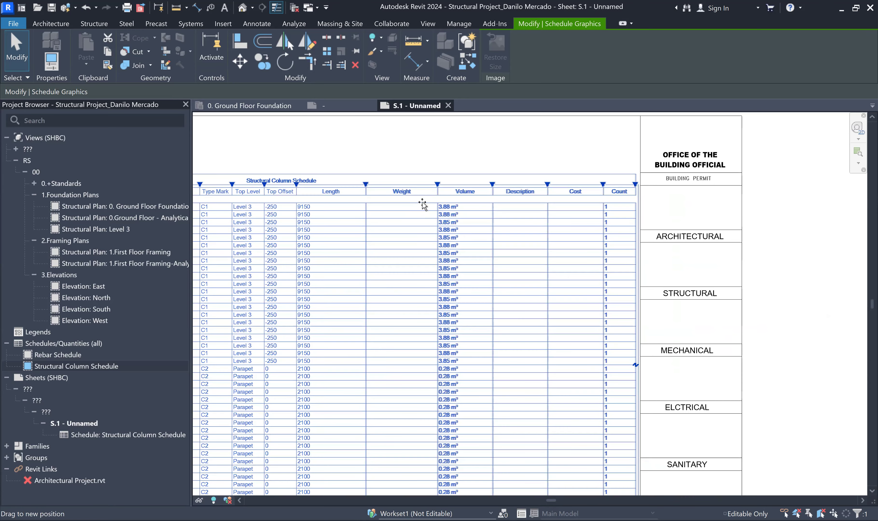
pyautogui.moveTo(409, 184); pyautogui.dragTo(375, 183)
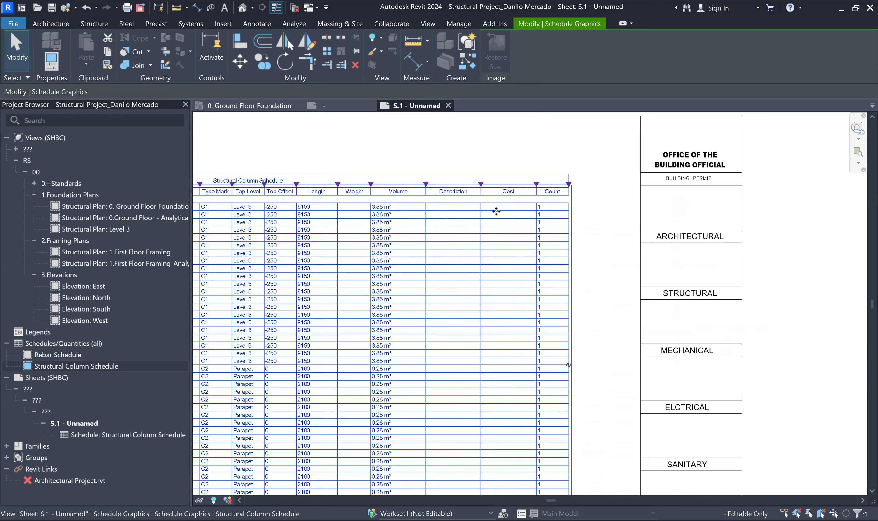
pyautogui.click(616, 225)
pyautogui.scroll(-3, 617, 223)
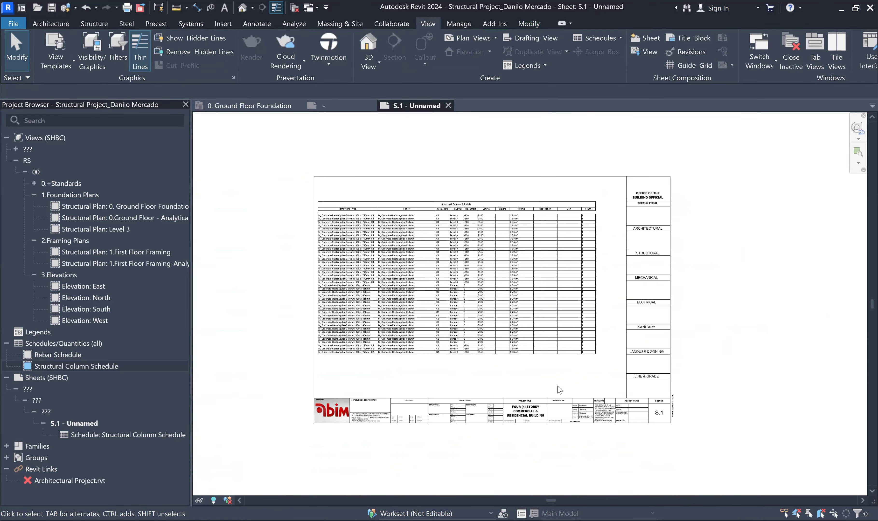
# Step: Shift the narrowed column schedule right to roughly centre it in the drawing area of S.1
pyautogui.click(575, 378)
pyautogui.press('Right')
pyautogui.press('Right')
pyautogui.press('Right')
pyautogui.press('Right')
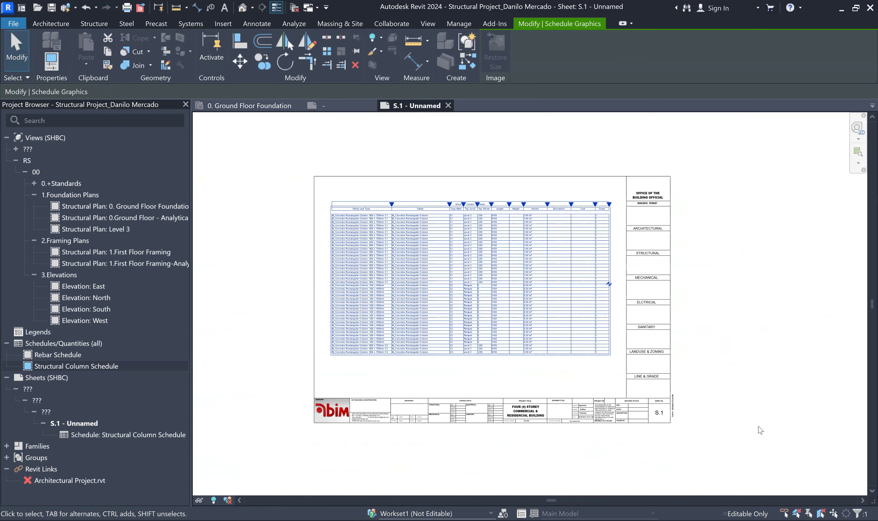
pyautogui.click(759, 426)
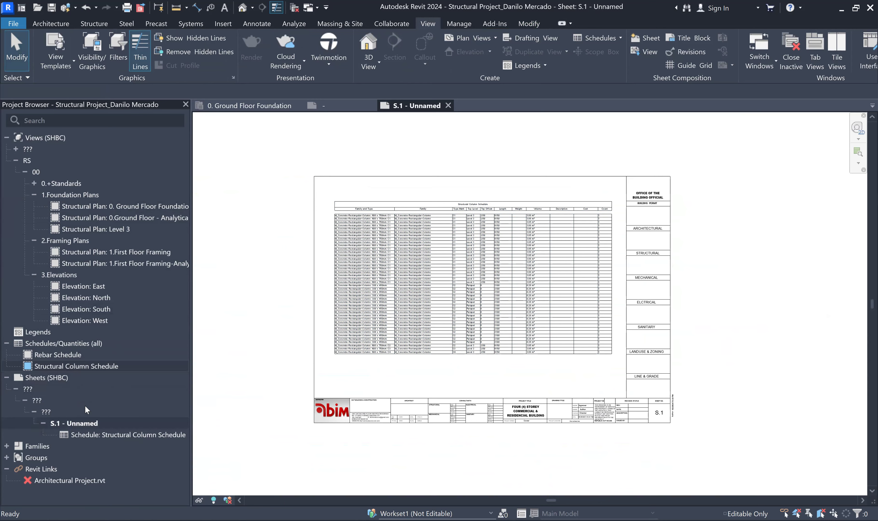
# Step: Check the Rebar Schedule, return to sheet S.1 and duplicate it as an empty sheet
pyautogui.click(58, 353)
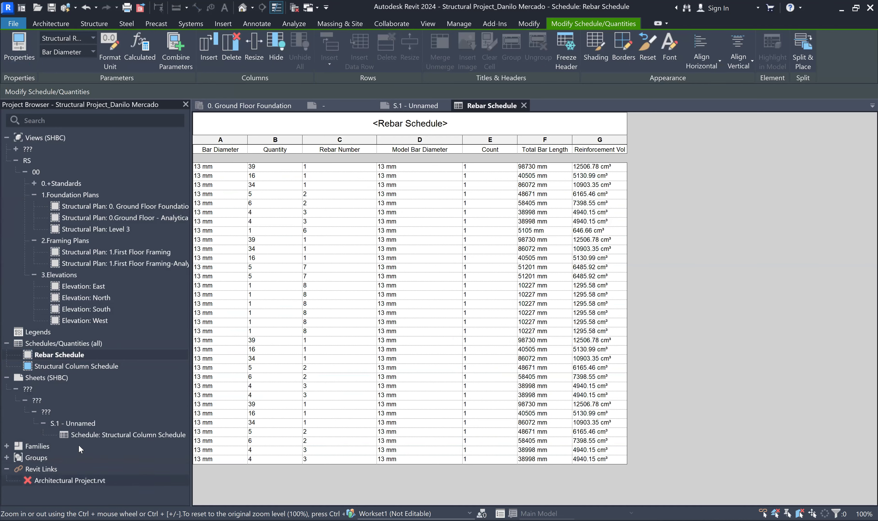
pyautogui.doubleClick(69, 423)
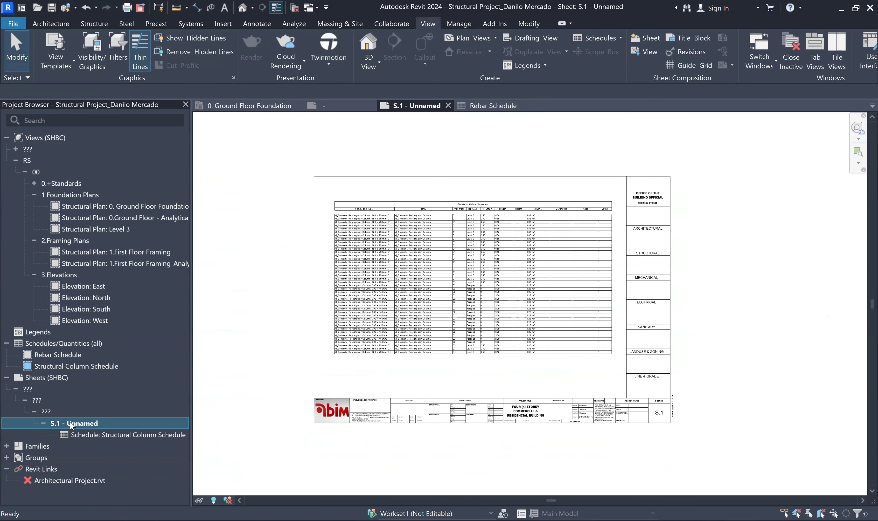
pyautogui.rightClick(70, 422)
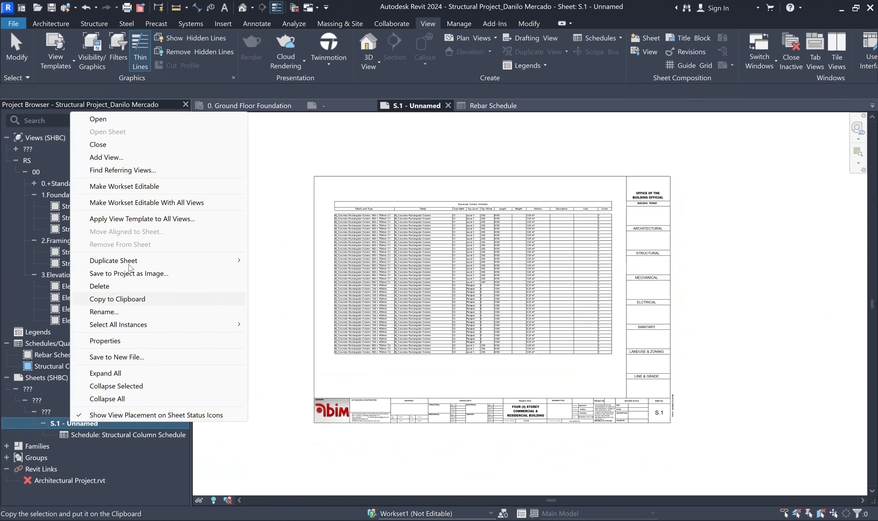
pyautogui.moveTo(168, 263)
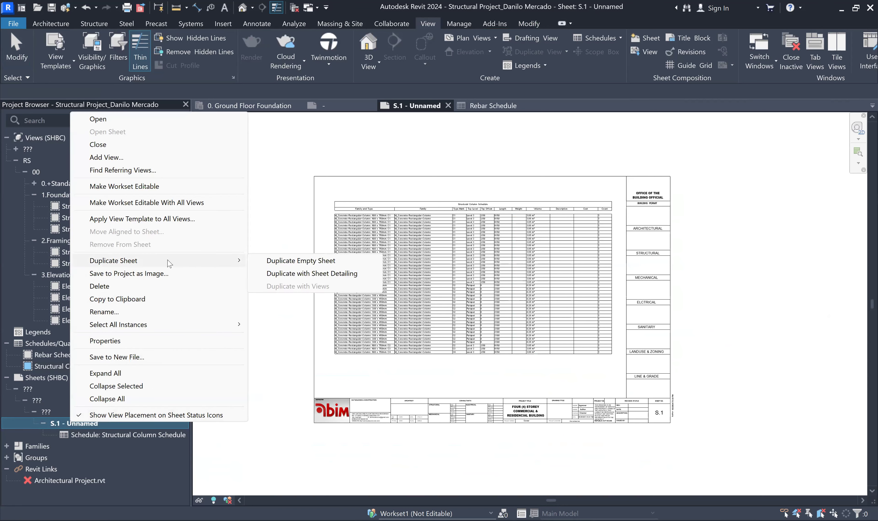
pyautogui.click(330, 264)
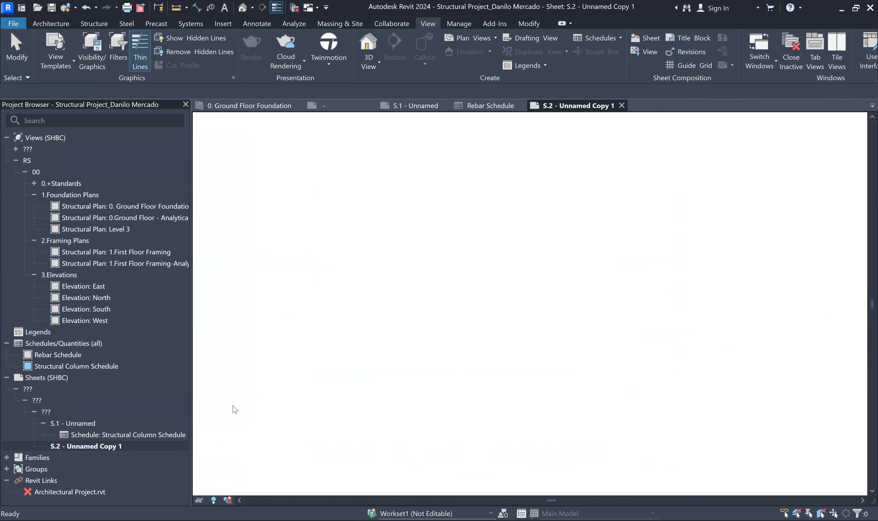
# Step: Place the Rebar Schedule in the upper middle of sheet S.2 - Unnamed Copy 1
pyautogui.click(44, 422)
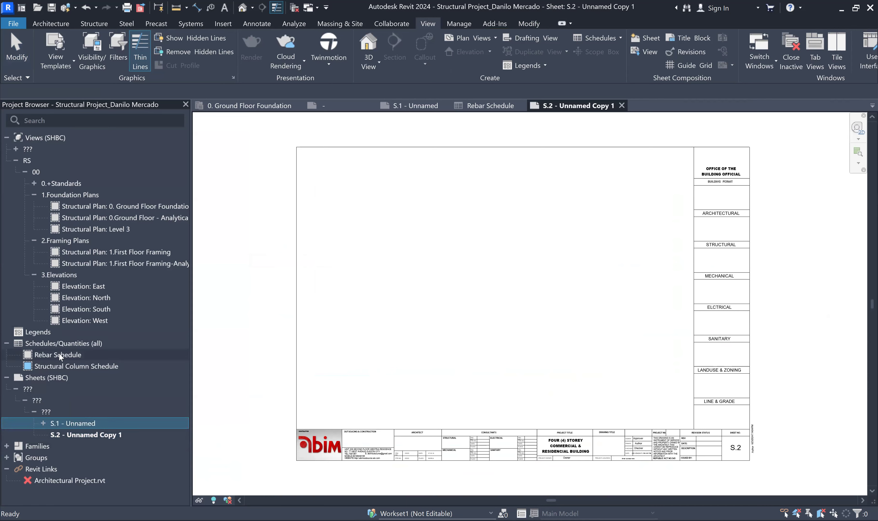
pyautogui.moveTo(59, 354); pyautogui.dragTo(519, 273)
pyautogui.click(522, 344)
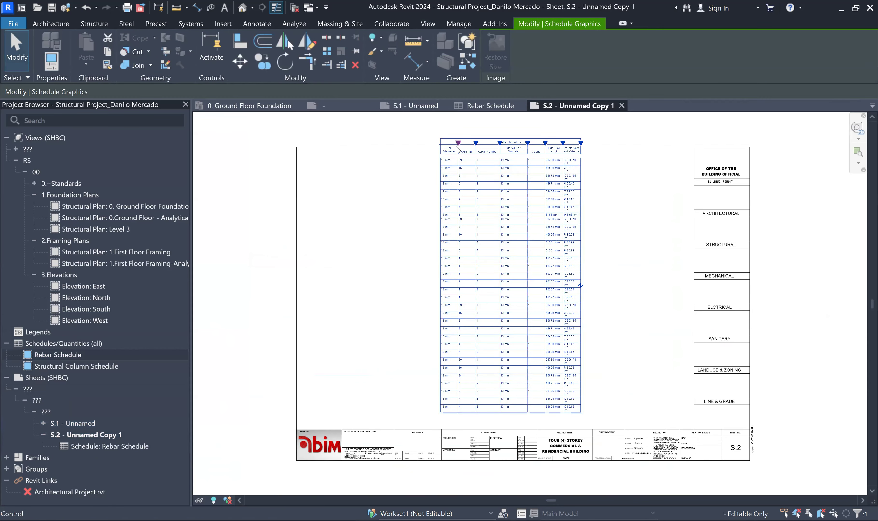
# Step: Widen the rebar schedule's Reinforcement Volume and Bar Diameter columns so their text fits on one line
pyautogui.scroll(2, 527, 144)
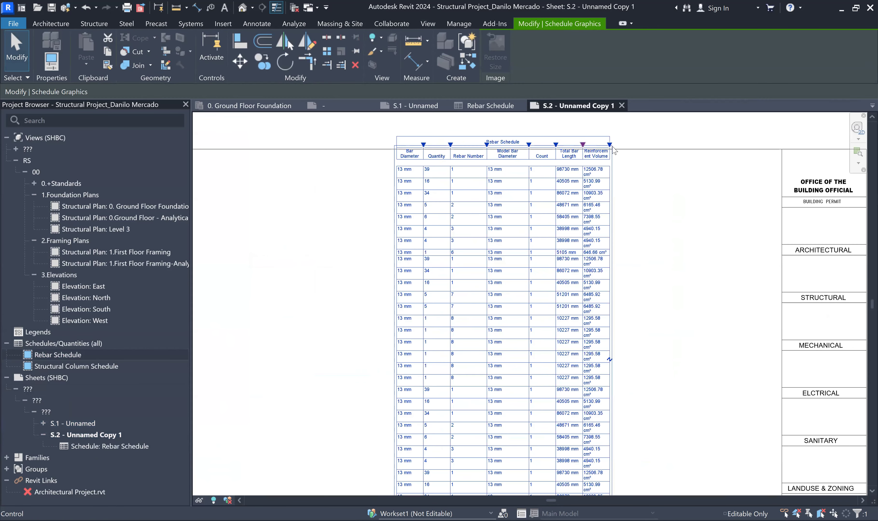
pyautogui.moveTo(609, 144); pyautogui.dragTo(661, 144)
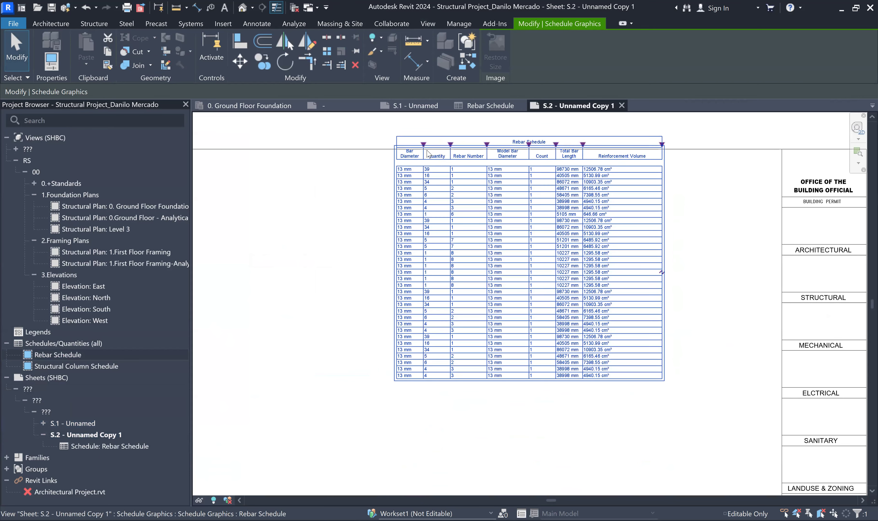
pyautogui.moveTo(527, 271)
pyautogui.mouseDown()
pyautogui.moveTo(509, 243)
pyautogui.moveTo(521, 274)
pyautogui.mouseUp()
pyautogui.scroll(-3, 522, 275)
pyautogui.click(563, 372)
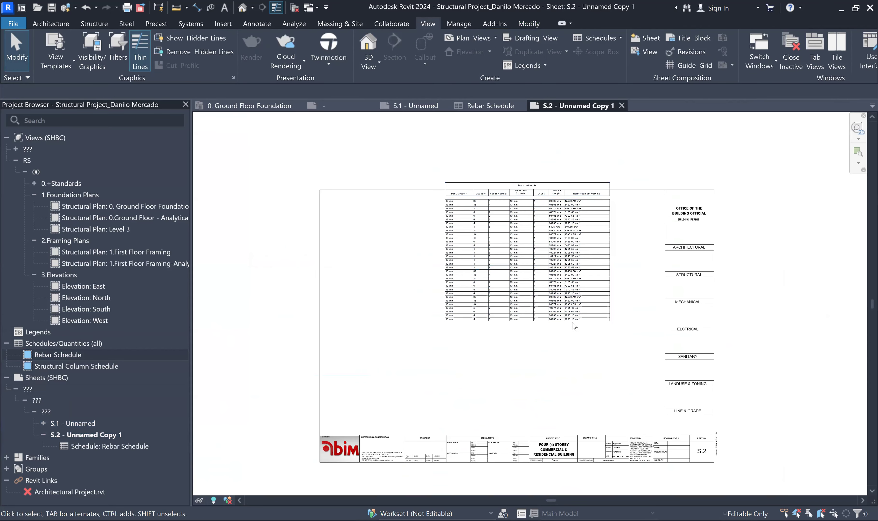
# Step: Move the rebar schedule on sheet S.2 down from the top border to roughly the centre of the drawing area
pyautogui.click(554, 264)
pyautogui.moveTo(505, 293); pyautogui.dragTo(677, 337)
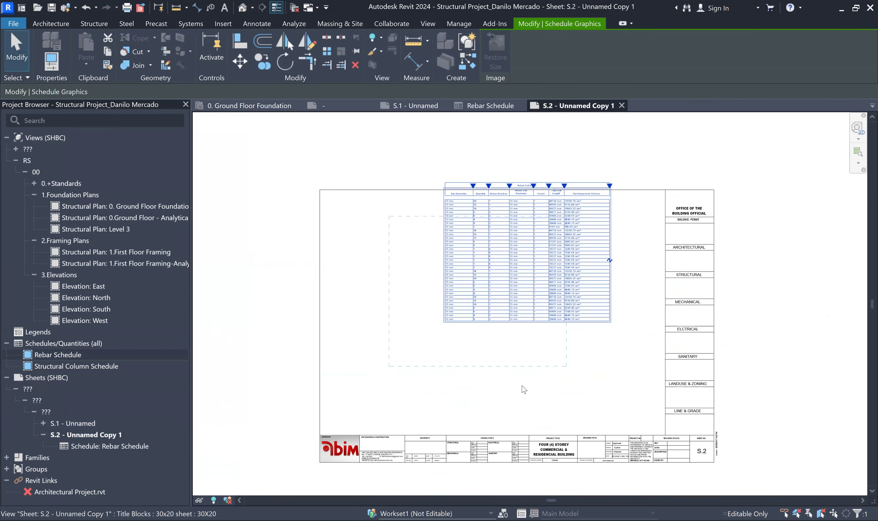
pyautogui.click(524, 377)
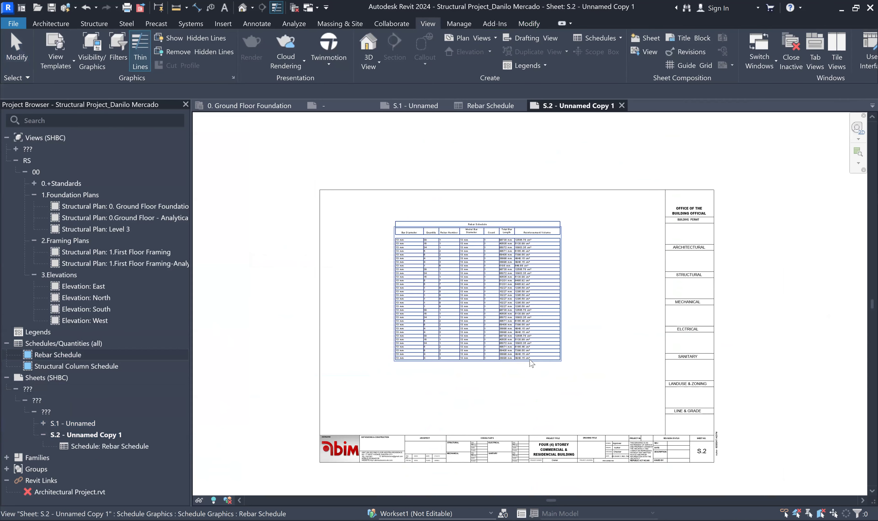
pyautogui.click(540, 367)
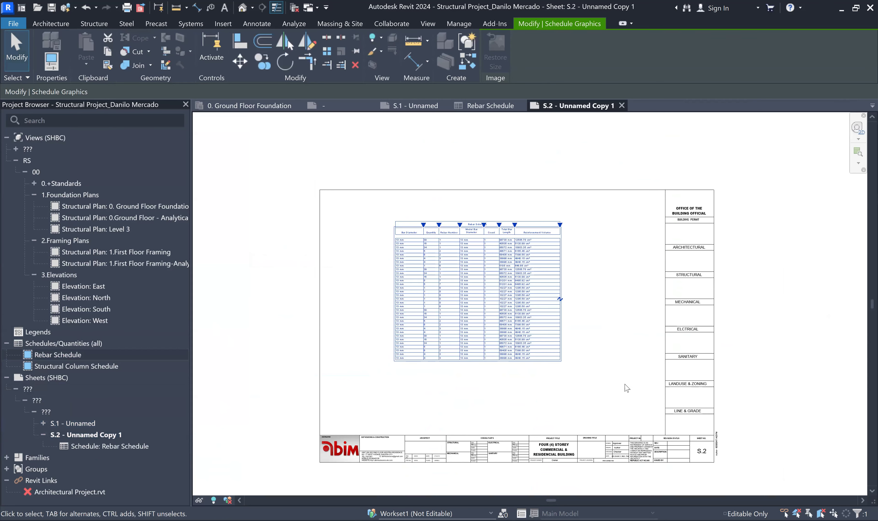
pyautogui.press('Right')
pyautogui.press('Right')
pyautogui.press('Right')
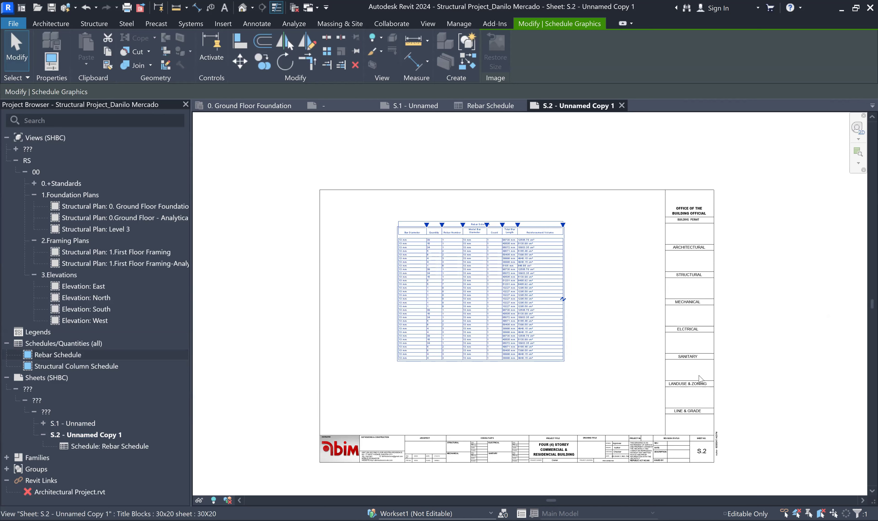
pyautogui.click(265, 224)
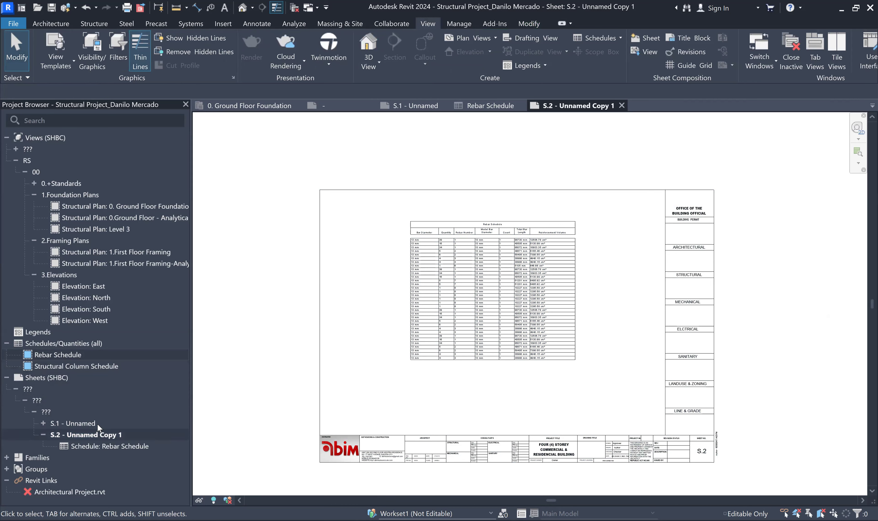
# Step: Open the Structural Column Schedule and start a new building-components schedule for the Structural Foundations category in the New Construction phase
pyautogui.click(65, 369)
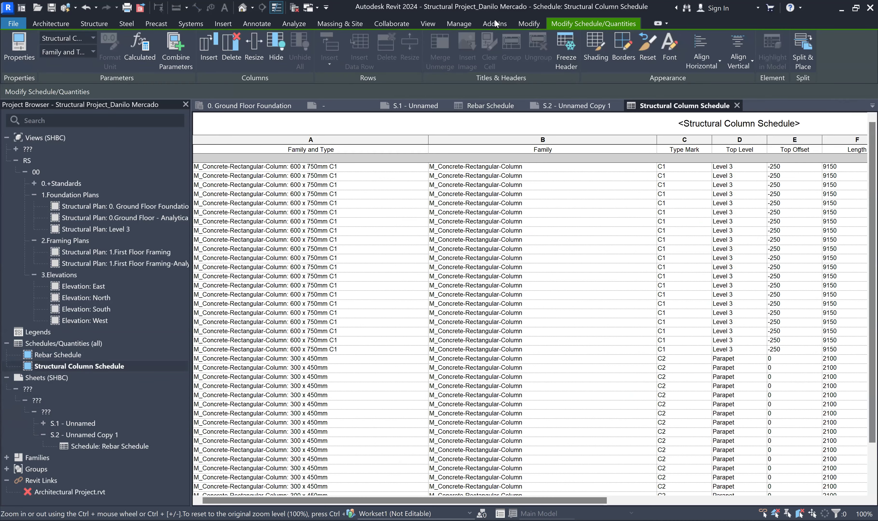
pyautogui.click(459, 24)
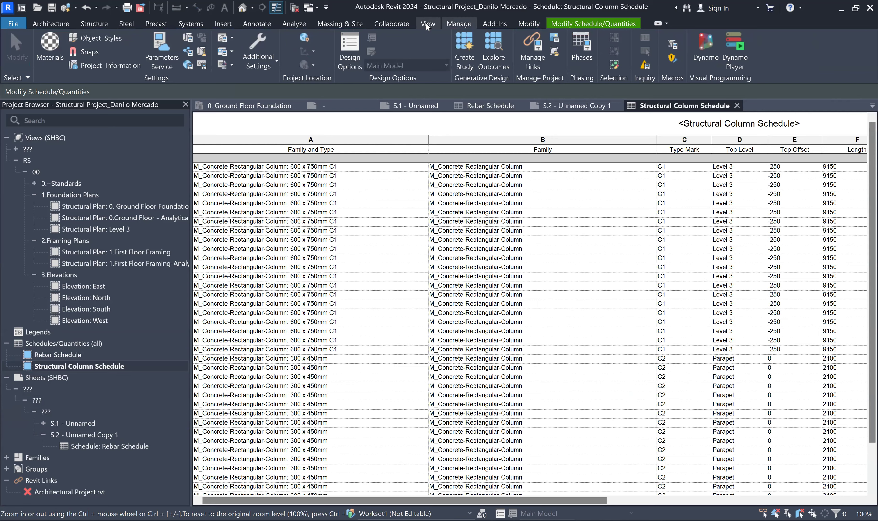
pyautogui.click(426, 24)
pyautogui.click(600, 39)
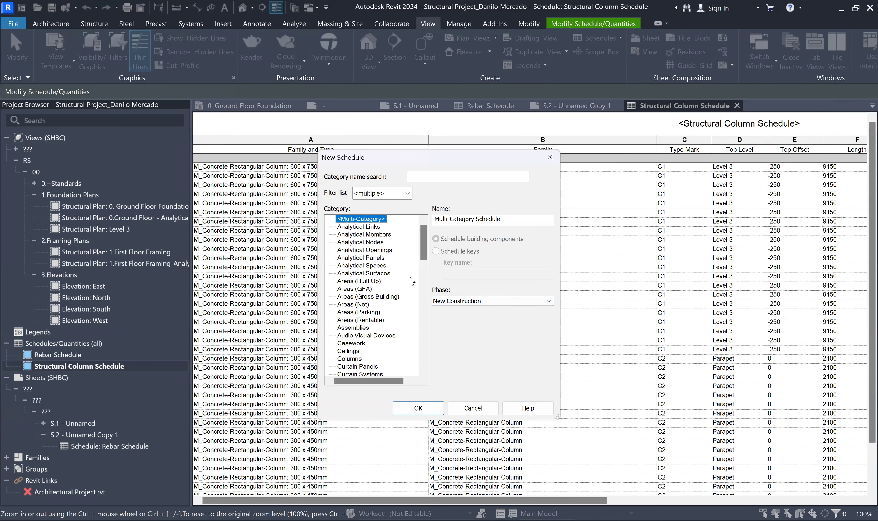
pyautogui.moveTo(425, 241); pyautogui.dragTo(425, 348)
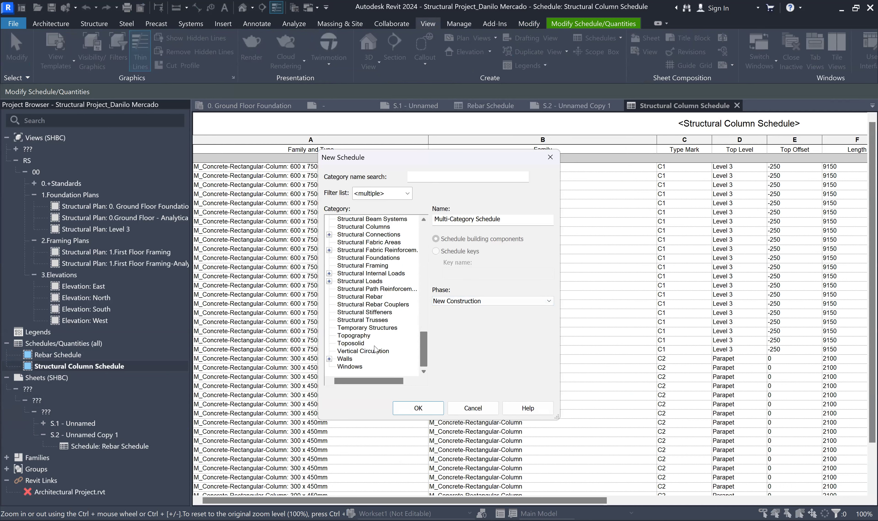
pyautogui.click(384, 260)
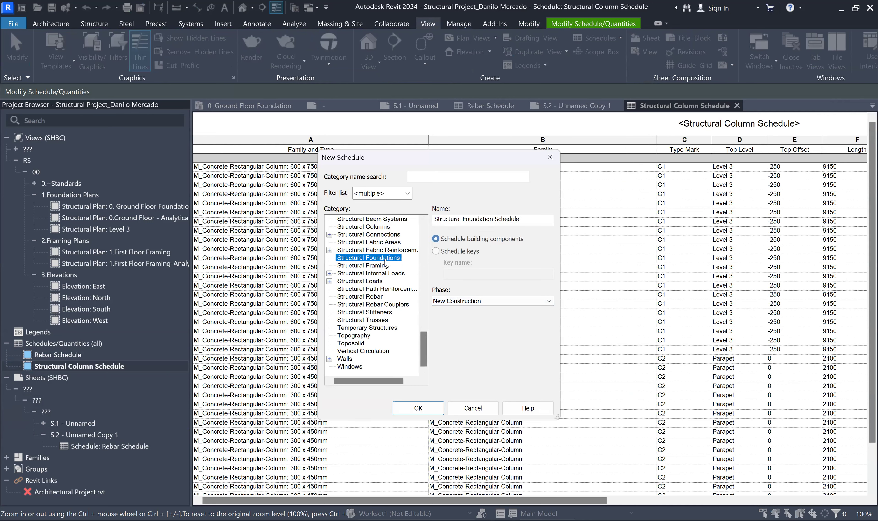
pyautogui.click(418, 408)
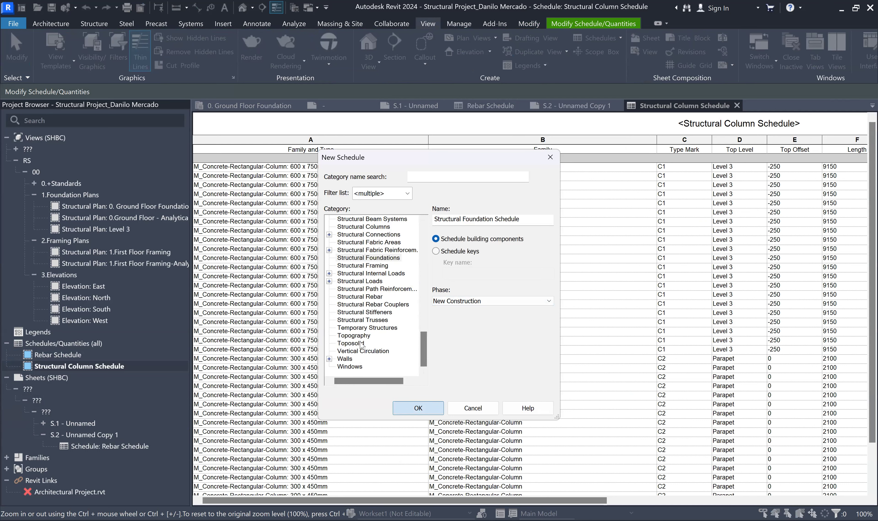
# Step: Add the Type Mark, Volume and Width fields to the foundation schedule, in that order
pyautogui.moveTo(418, 212); pyautogui.dragTo(416, 307)
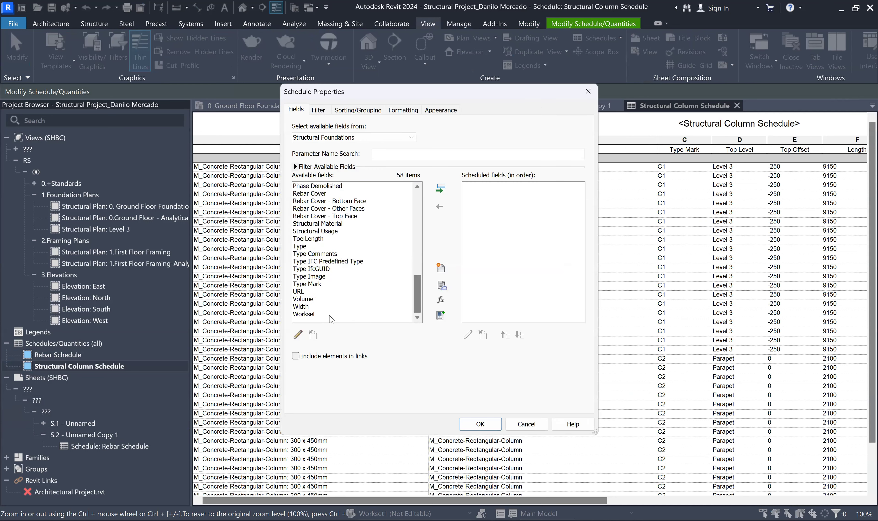
pyautogui.click(306, 284)
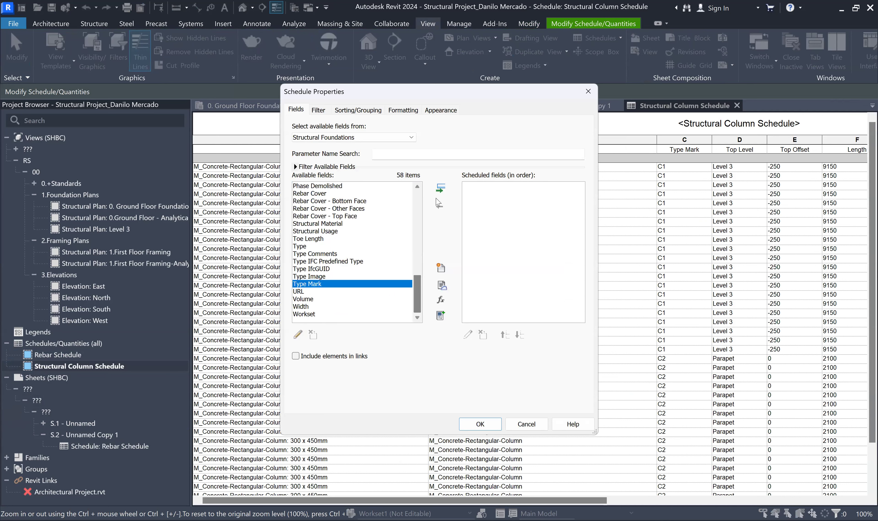
pyautogui.click(440, 188)
pyautogui.click(310, 300)
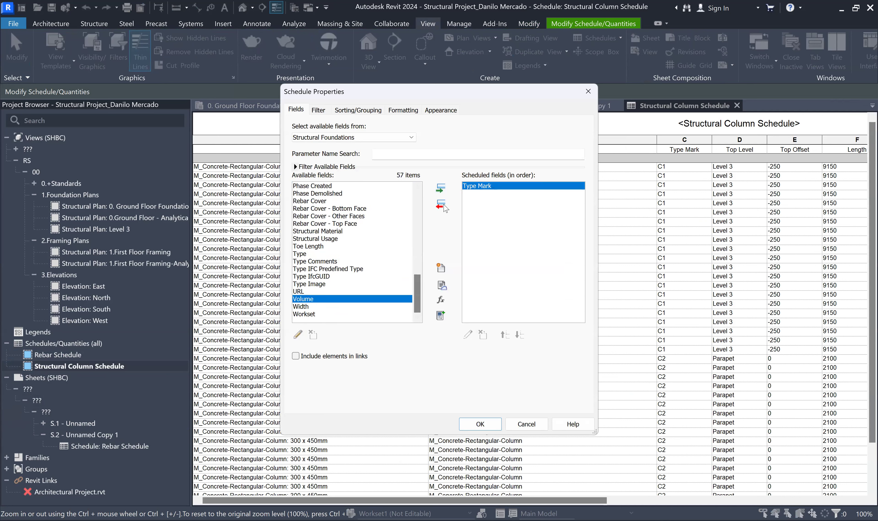
pyautogui.click(440, 188)
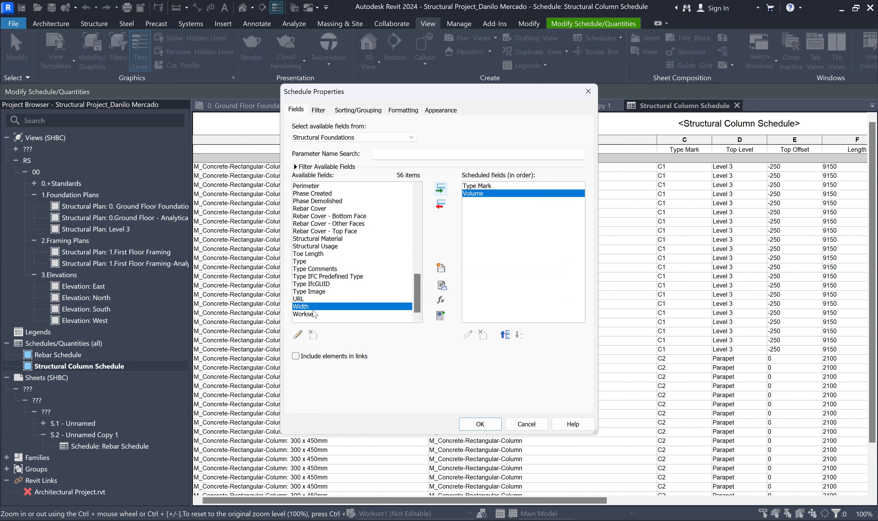
pyautogui.click(440, 188)
# Step: Add the Description, Count and Cost fields to the foundation schedule after Width
pyautogui.moveTo(417, 289); pyautogui.dragTo(426, 174)
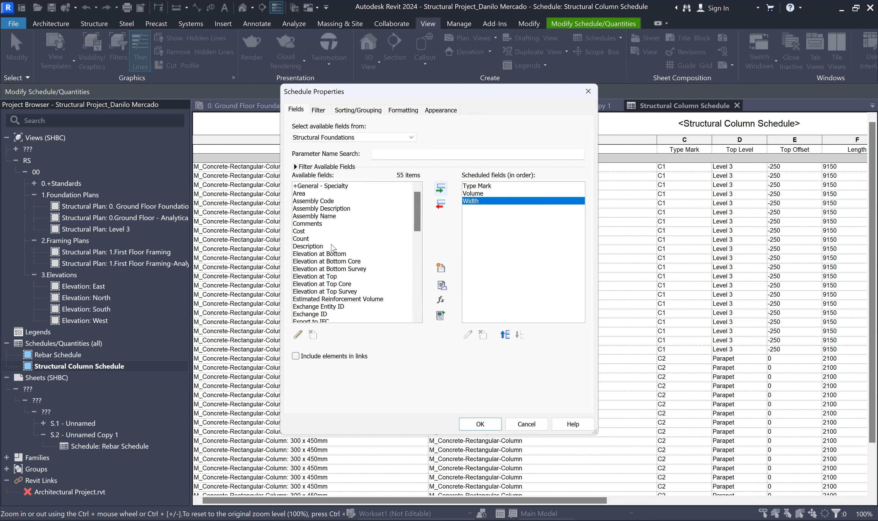
pyautogui.click(317, 246)
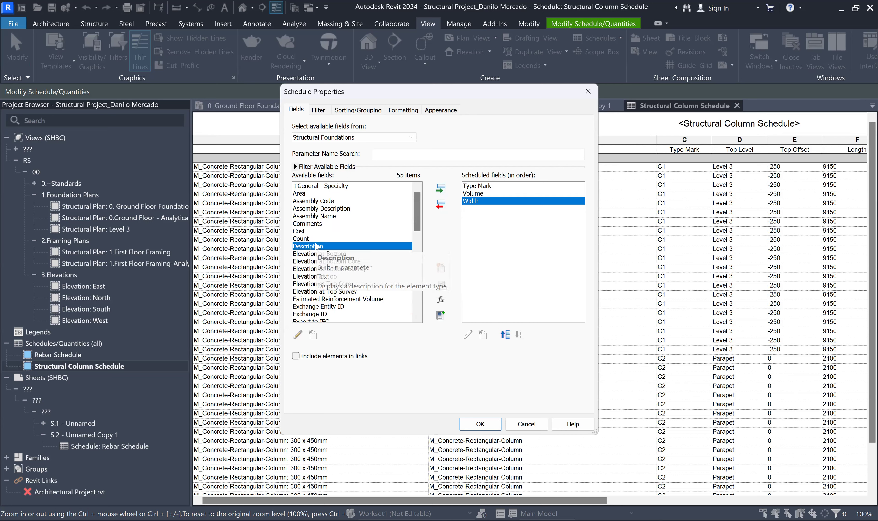
pyautogui.click(441, 189)
pyautogui.click(301, 239)
pyautogui.click(441, 189)
pyautogui.click(353, 231)
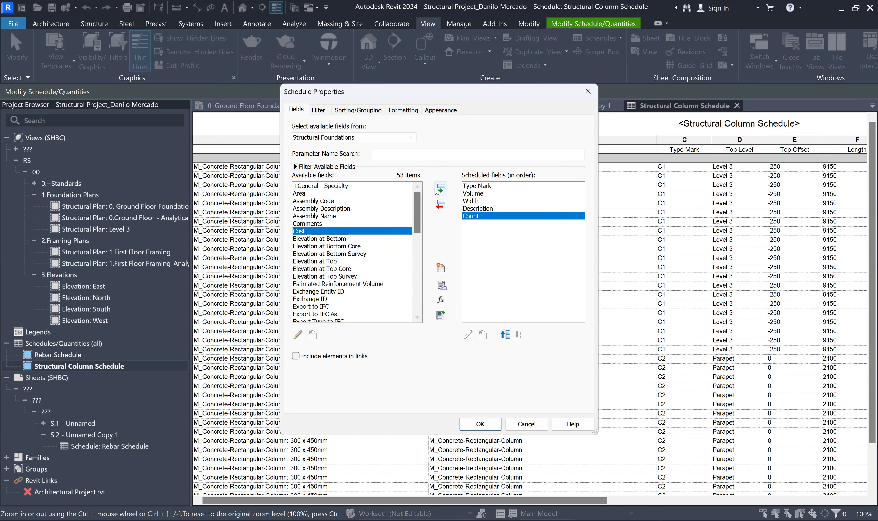
pyautogui.click(440, 189)
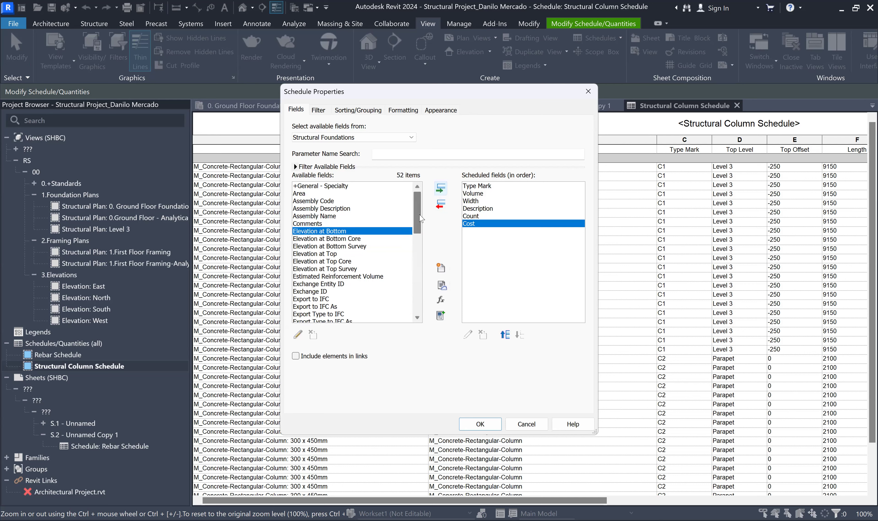
# Step: Add the Family, Family and Type, and Level fields after Cost and generate the Structural Foundation Schedule
pyautogui.moveTo(419, 219); pyautogui.dragTo(421, 233)
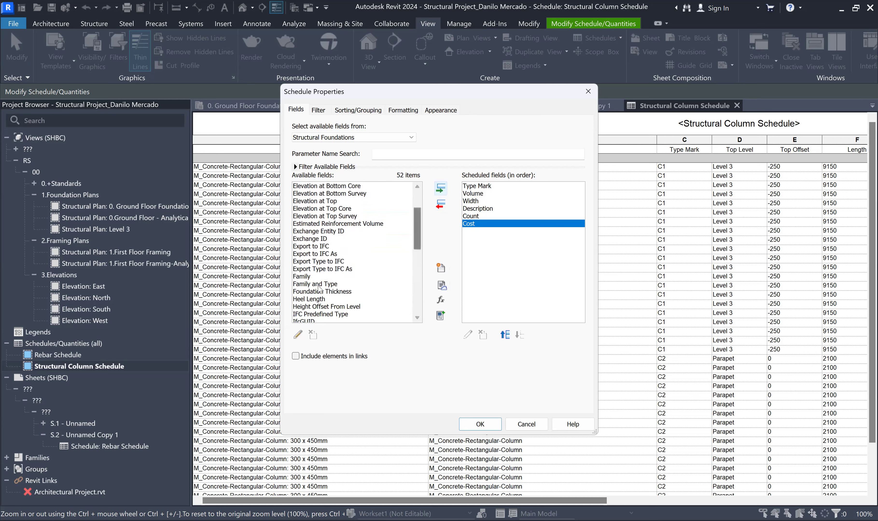
pyautogui.click(308, 277)
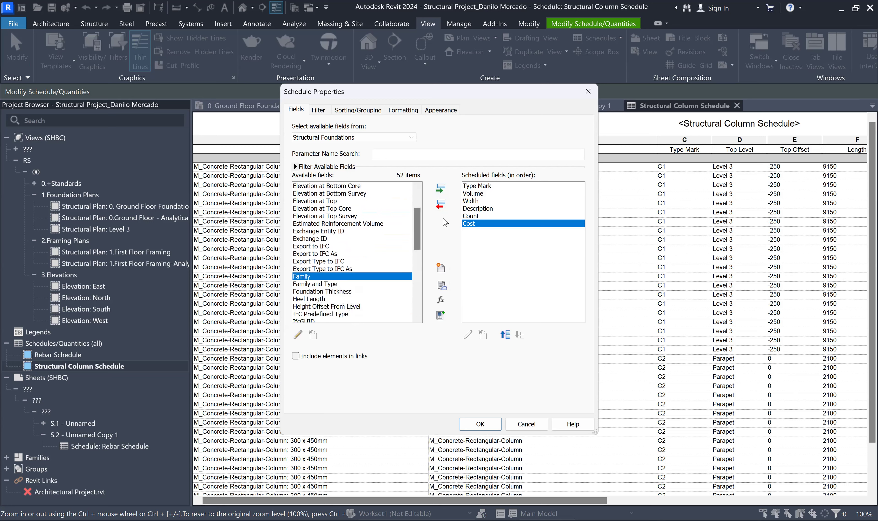
pyautogui.click(441, 189)
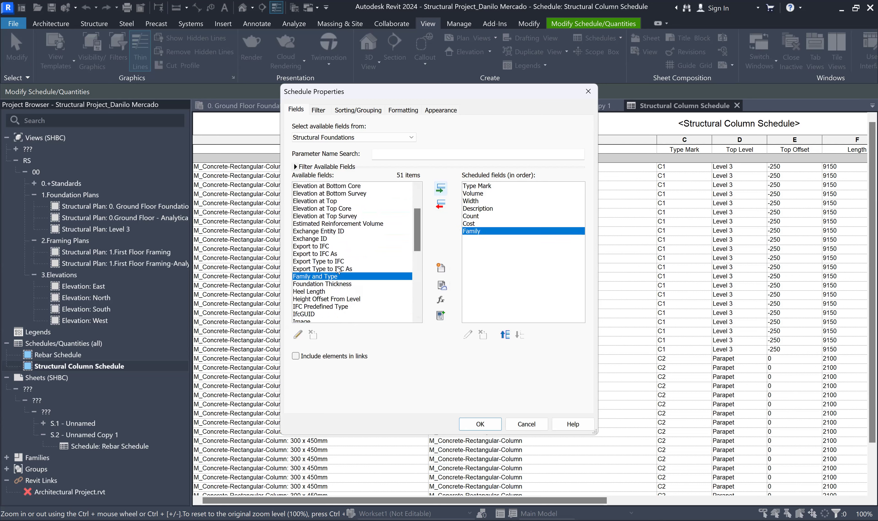
pyautogui.click(441, 189)
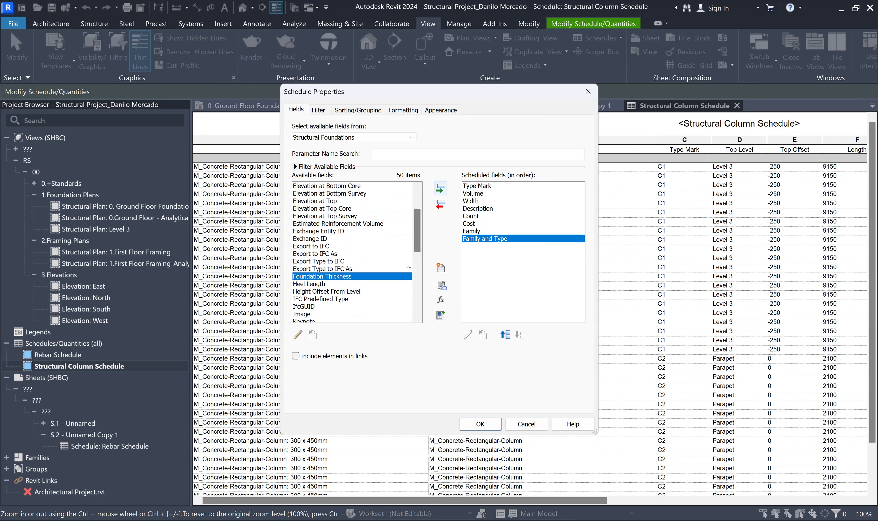
pyautogui.moveTo(420, 239); pyautogui.dragTo(419, 253)
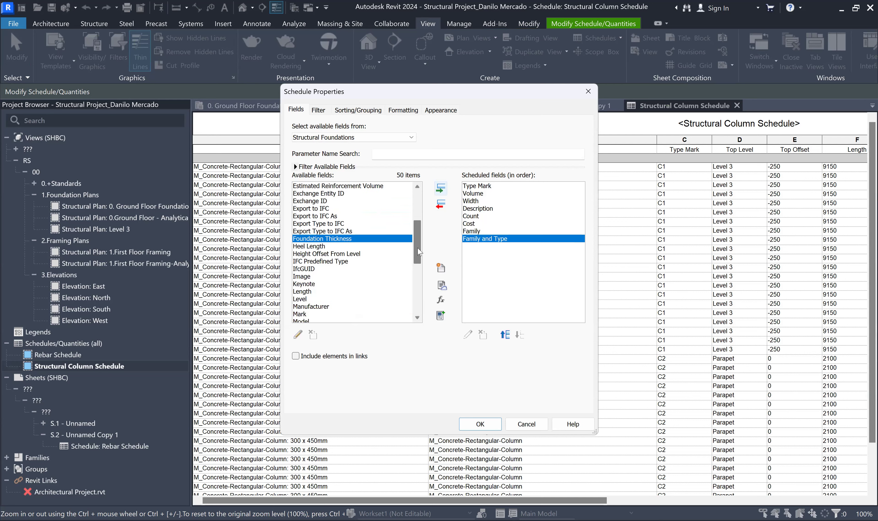
pyautogui.click(307, 300)
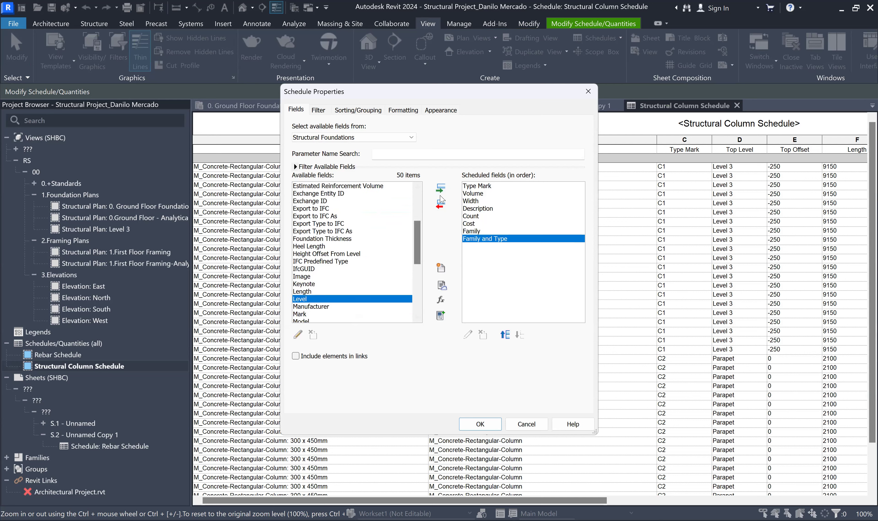
pyautogui.click(443, 189)
pyautogui.moveTo(415, 251); pyautogui.dragTo(414, 289)
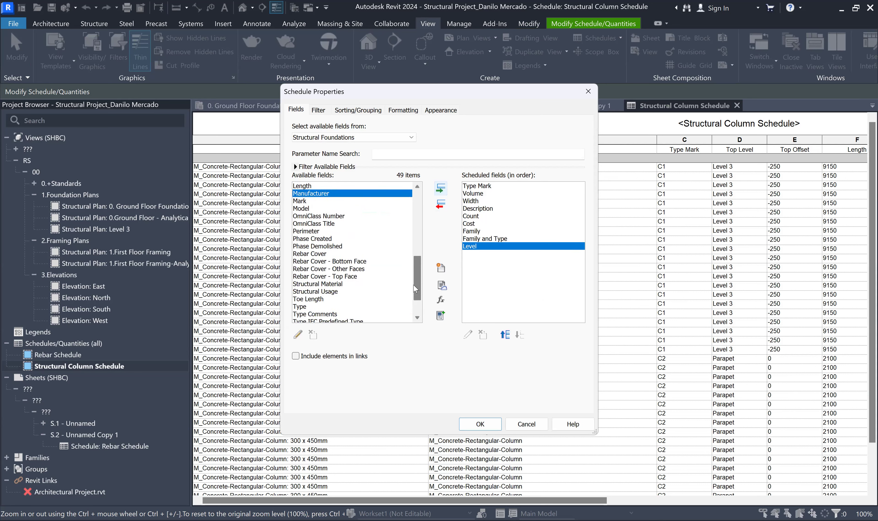
pyautogui.click(480, 426)
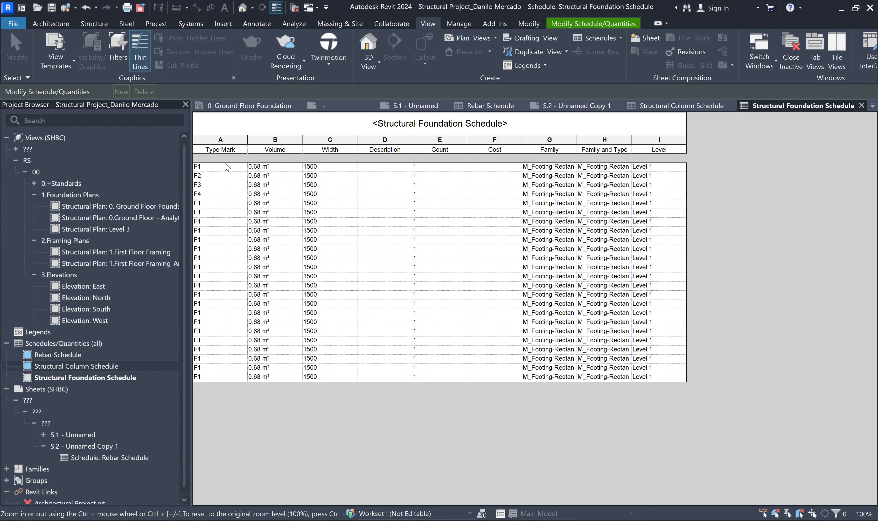
pyautogui.click(217, 176)
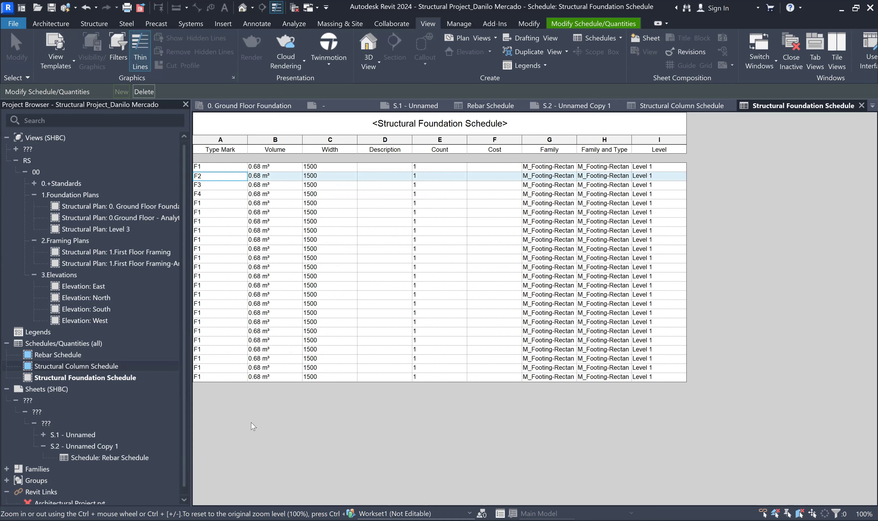
pyautogui.click(273, 323)
pyautogui.rightClick(273, 322)
pyautogui.press('Escape')
pyautogui.click(150, 137)
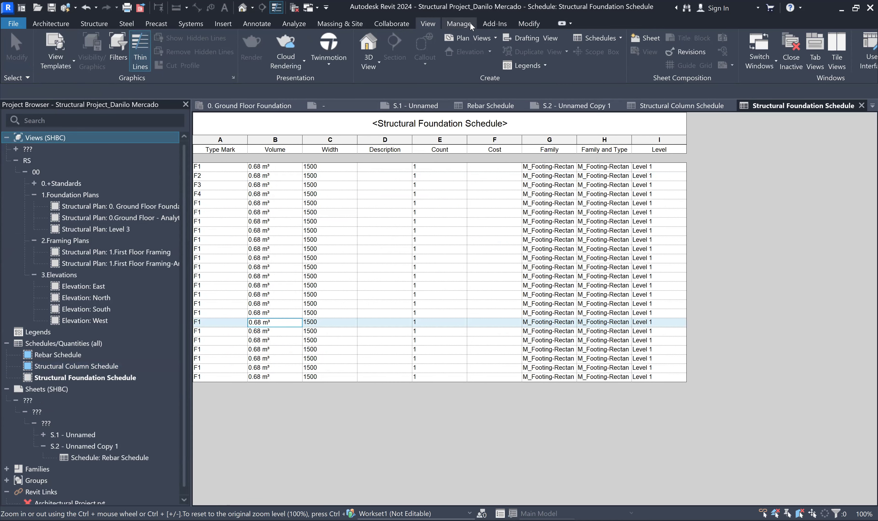
pyautogui.click(463, 23)
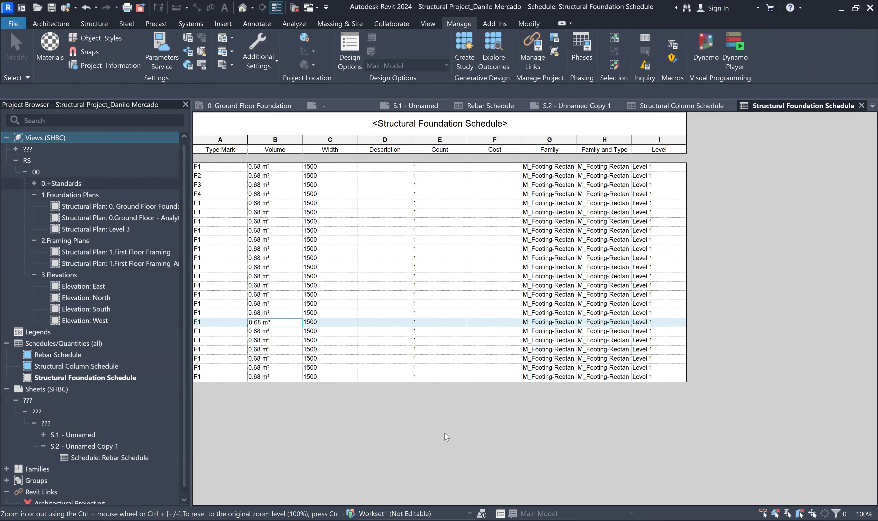
pyautogui.click(310, 439)
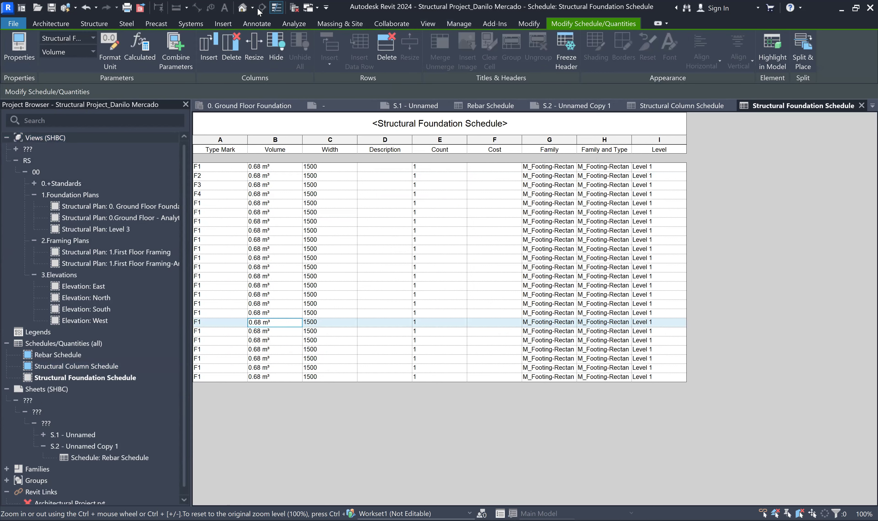
# Step: Close the inactive views and display the properties of the Structural Foundation Schedule
pyautogui.click(294, 8)
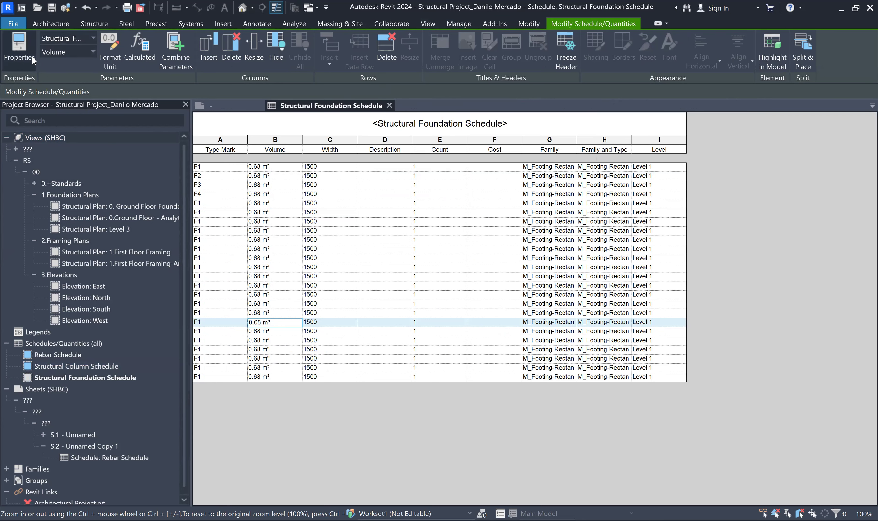
pyautogui.click(19, 50)
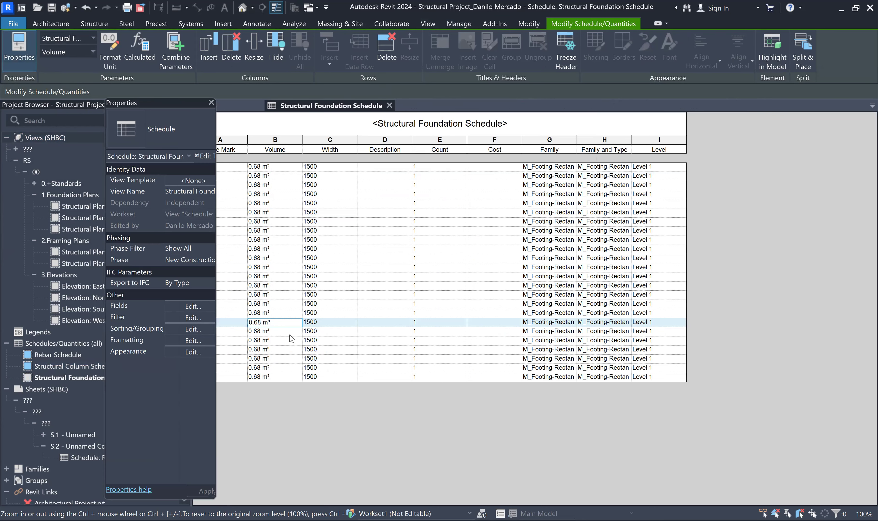
pyautogui.click(21, 44)
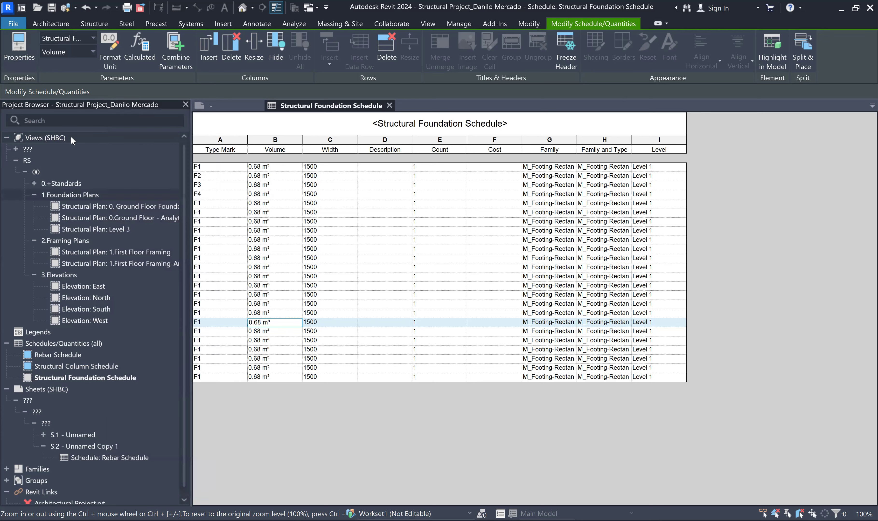
pyautogui.click(25, 51)
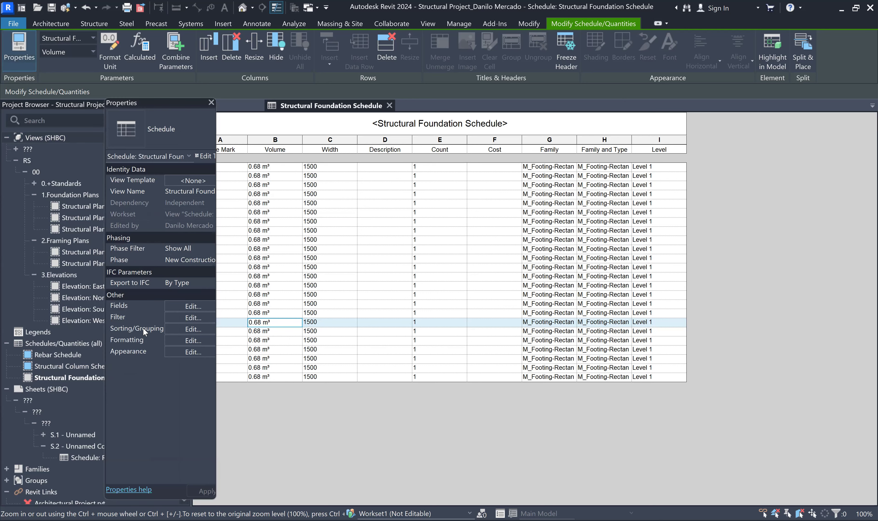
# Step: Sort the Structural Foundation Schedule by Type Mark in ascending order
pyautogui.click(192, 306)
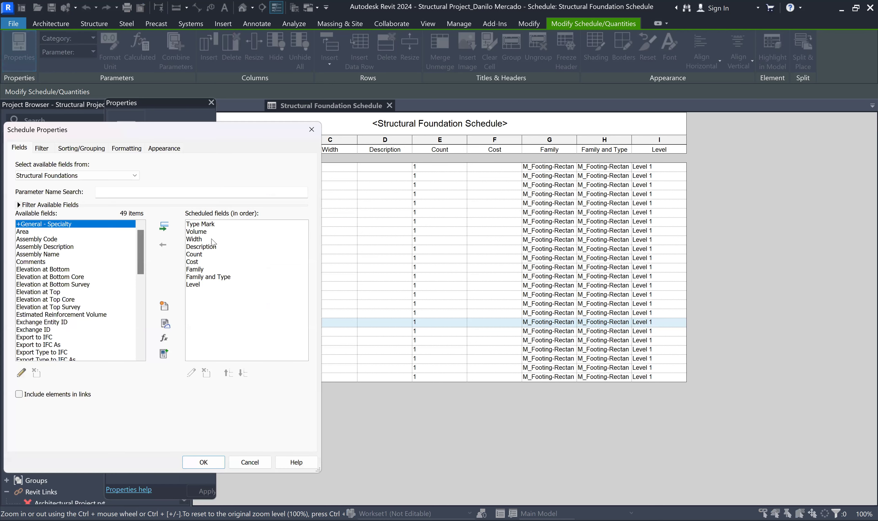
pyautogui.click(75, 148)
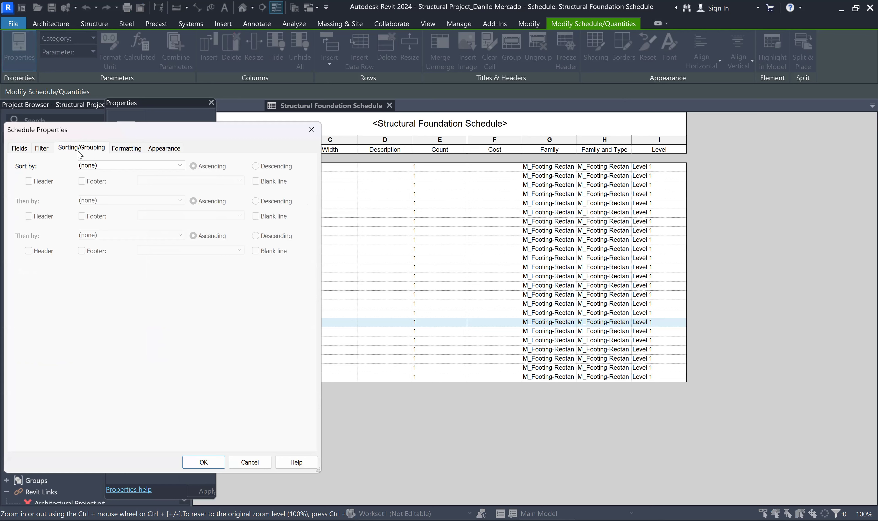
pyautogui.click(117, 166)
pyautogui.click(105, 181)
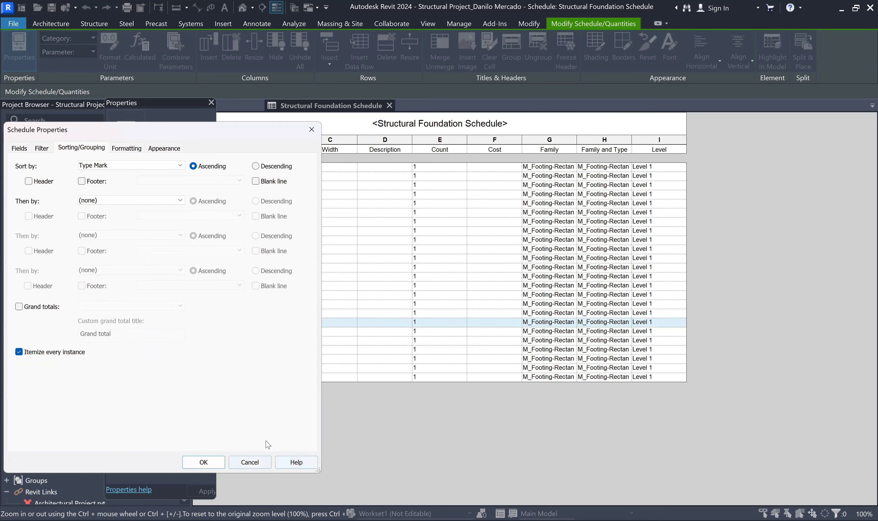
pyautogui.click(202, 462)
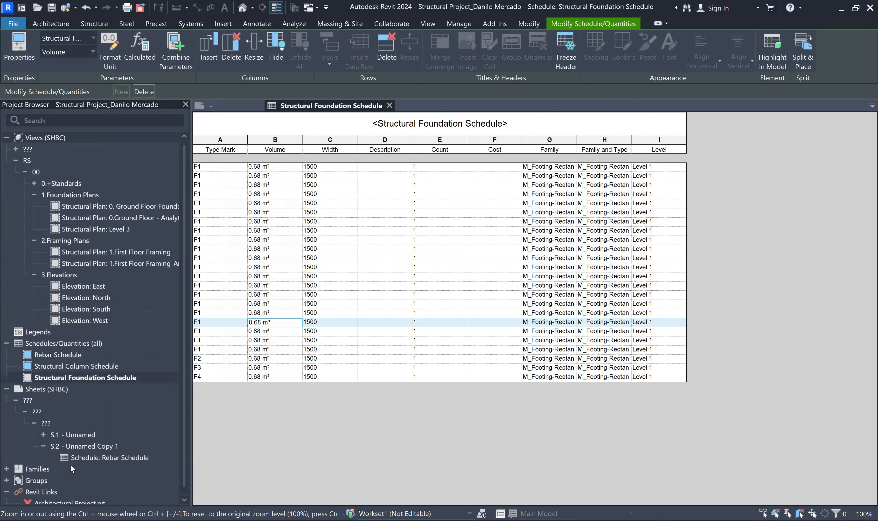
# Step: Duplicate sheet S.2 as an empty sheet and collapse the contents of S.2 in the browser tree
pyautogui.click(94, 447)
pyautogui.rightClick(94, 446)
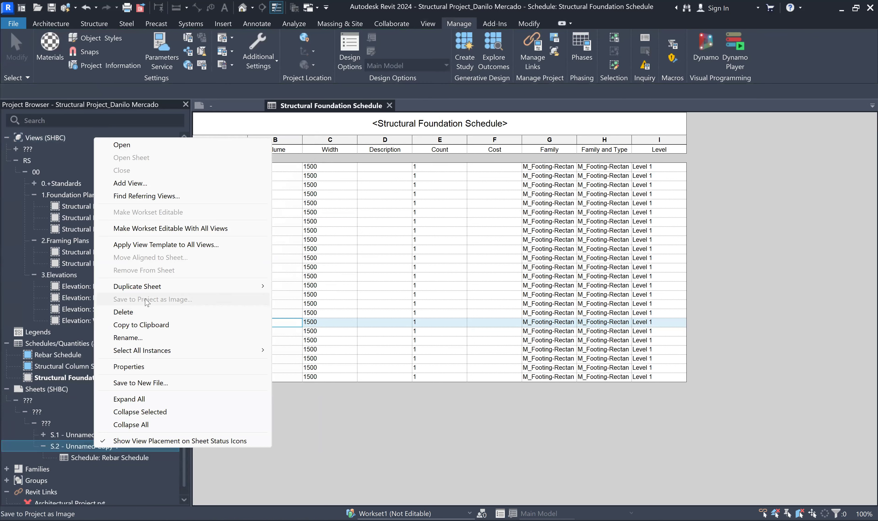
pyautogui.moveTo(329, 291)
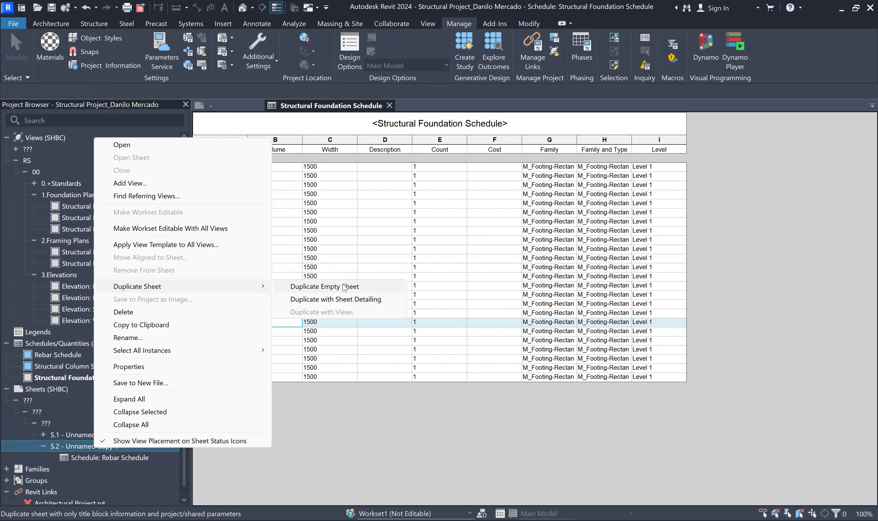
pyautogui.click(344, 287)
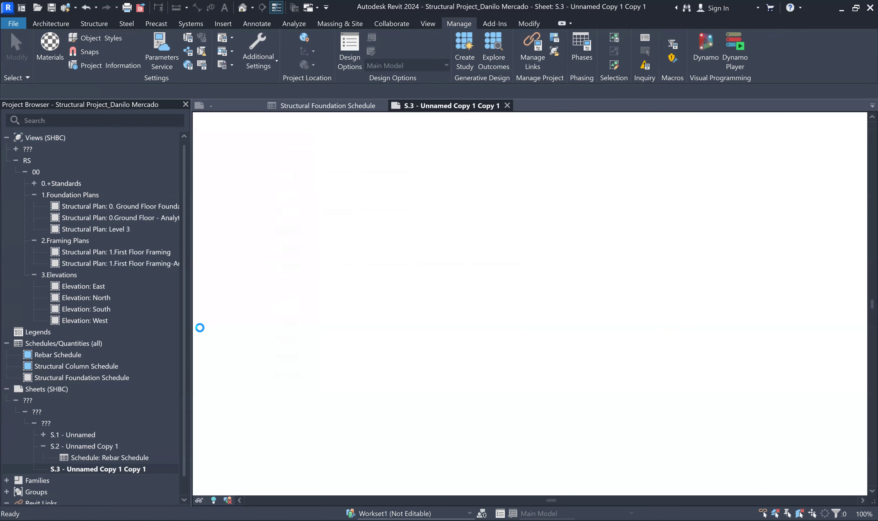
pyautogui.click(43, 446)
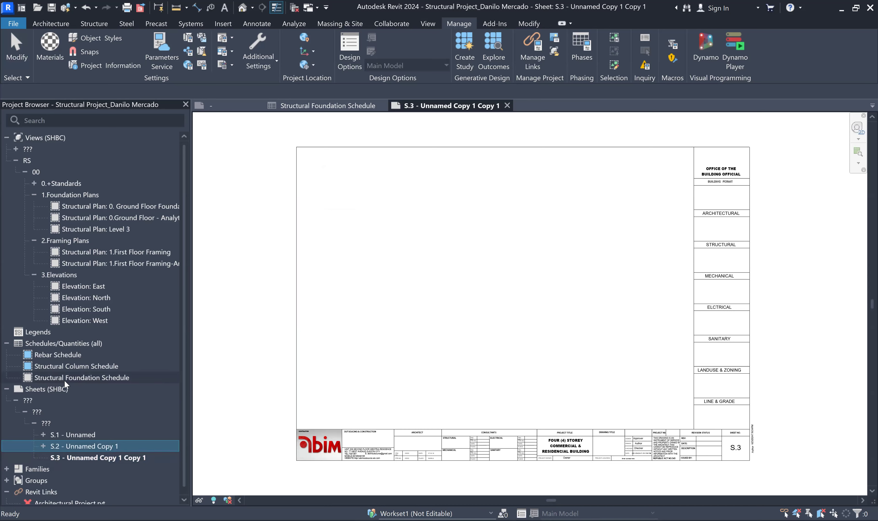
# Step: Place the Structural Foundation Schedule on the new sheet S.3
pyautogui.moveTo(81, 378); pyautogui.dragTo(505, 251)
pyautogui.click(503, 250)
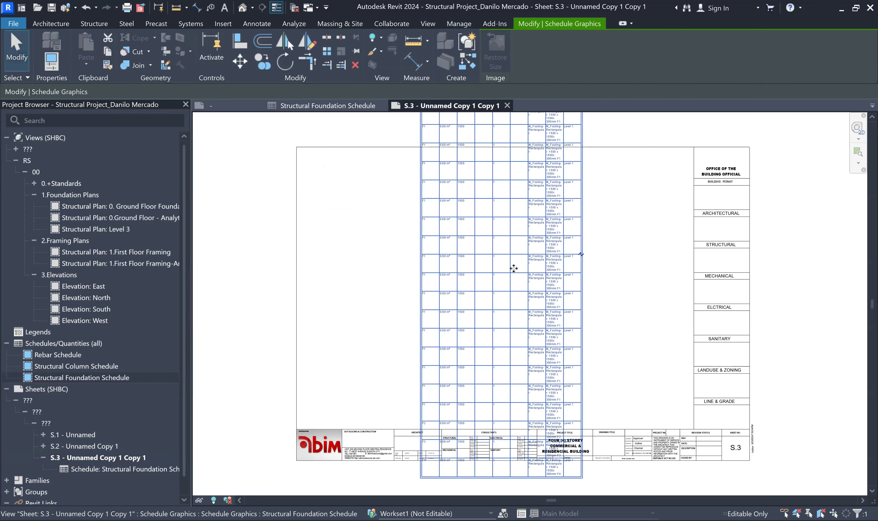
pyautogui.scroll(-2, 512, 262)
pyautogui.scroll(3, 512, 262)
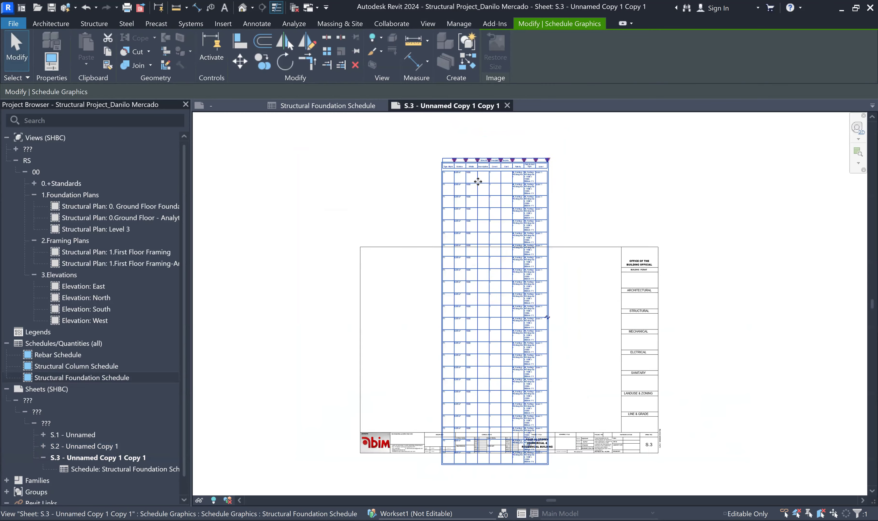
# Step: Widen the Level, Family and Type, Family, and Cost columns of the placed foundation schedule, trimming Level slightly at the end
pyautogui.scroll(1, 534, 263)
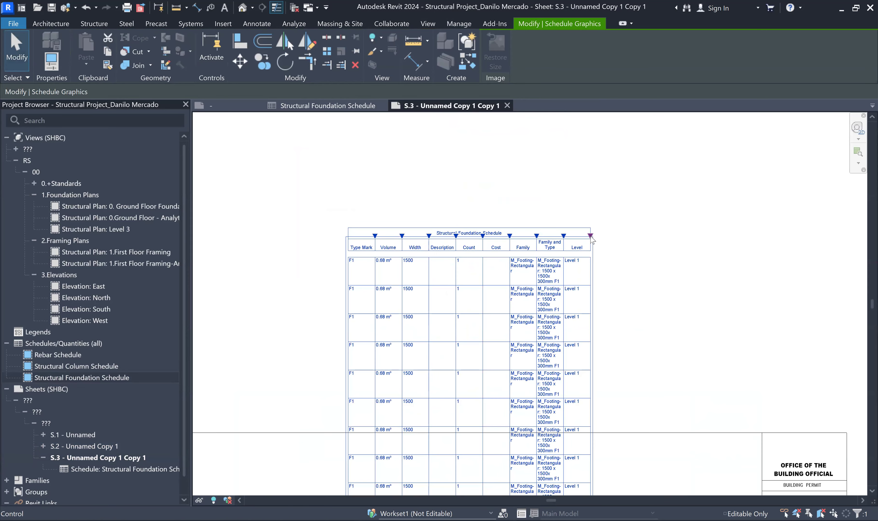
pyautogui.moveTo(554, 267); pyautogui.dragTo(585, 268)
pyautogui.moveTo(564, 236); pyautogui.dragTo(619, 236)
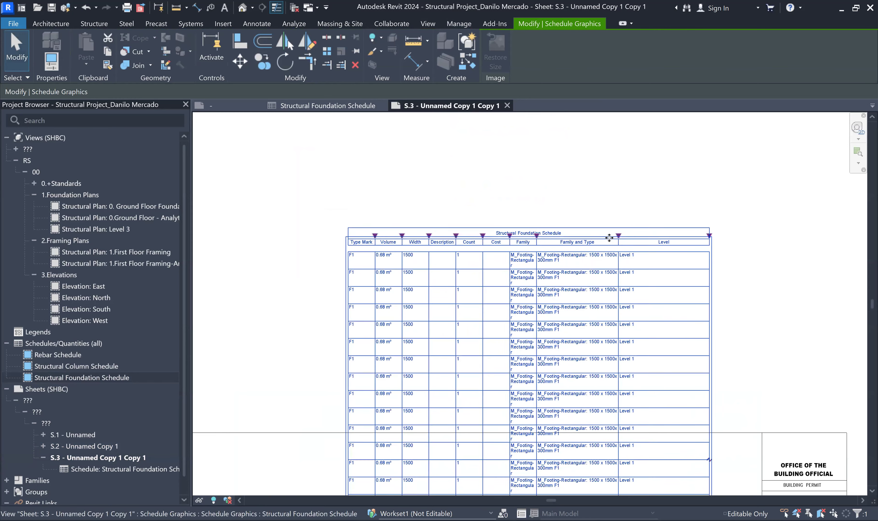
pyautogui.moveTo(537, 240); pyautogui.dragTo(589, 235)
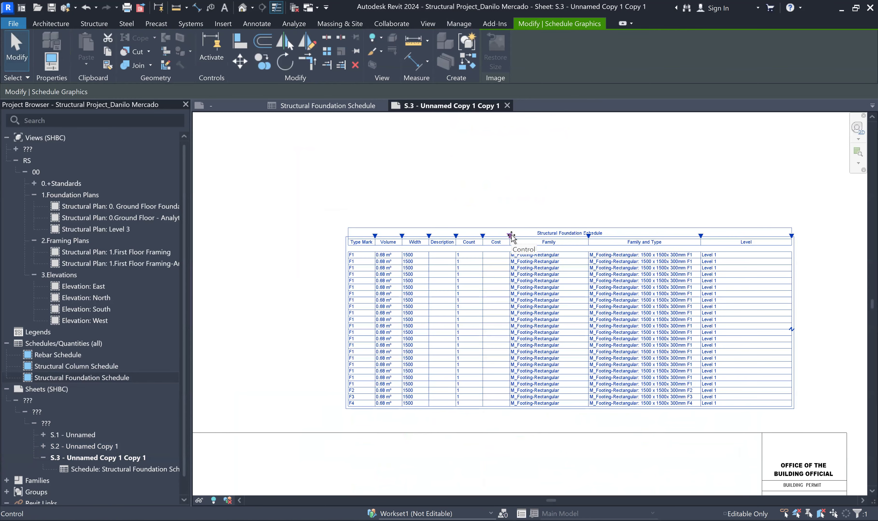
pyautogui.moveTo(441, 245); pyautogui.dragTo(425, 229)
pyautogui.scroll(-3, 424, 225)
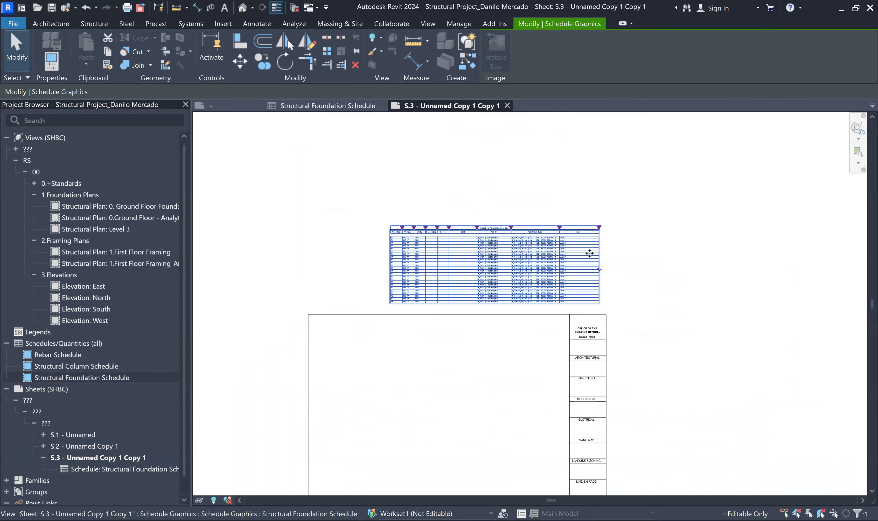
pyautogui.scroll(1, 602, 230)
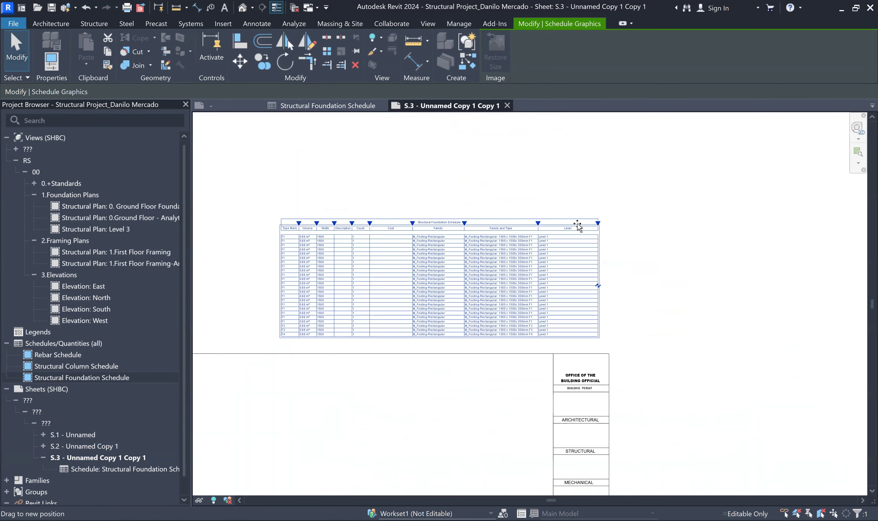
pyautogui.moveTo(598, 223); pyautogui.dragTo(578, 223)
pyautogui.click(603, 219)
pyautogui.scroll(-3, 603, 219)
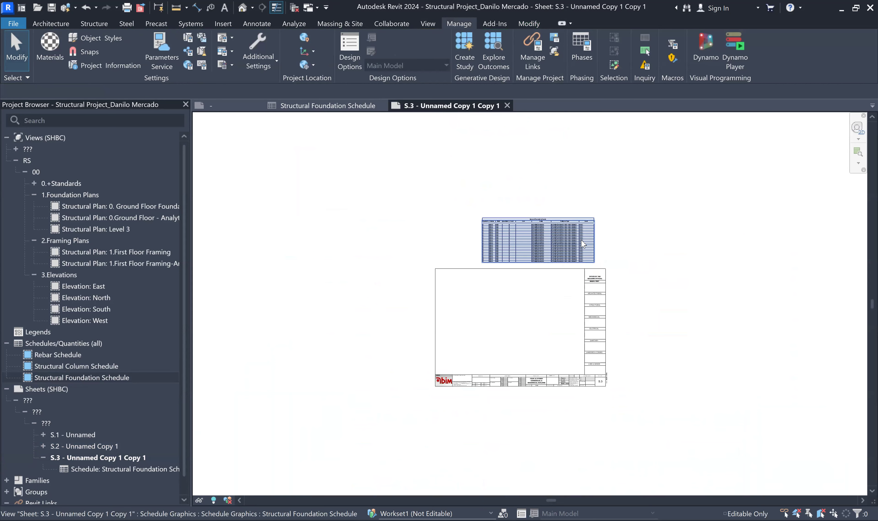
# Step: Move the foundation schedule into the upper part of the title block's drawing area and check its rows up close
pyautogui.click(561, 232)
pyautogui.moveTo(528, 312); pyautogui.dragTo(525, 321)
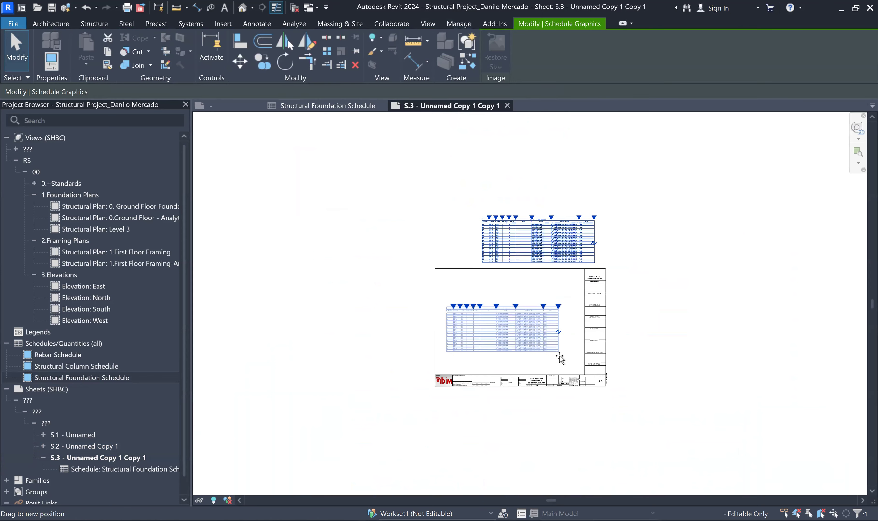
pyautogui.scroll(5, 556, 351)
pyautogui.moveTo(544, 212); pyautogui.dragTo(557, 119)
pyautogui.scroll(-2, 539, 311)
pyautogui.click(540, 312)
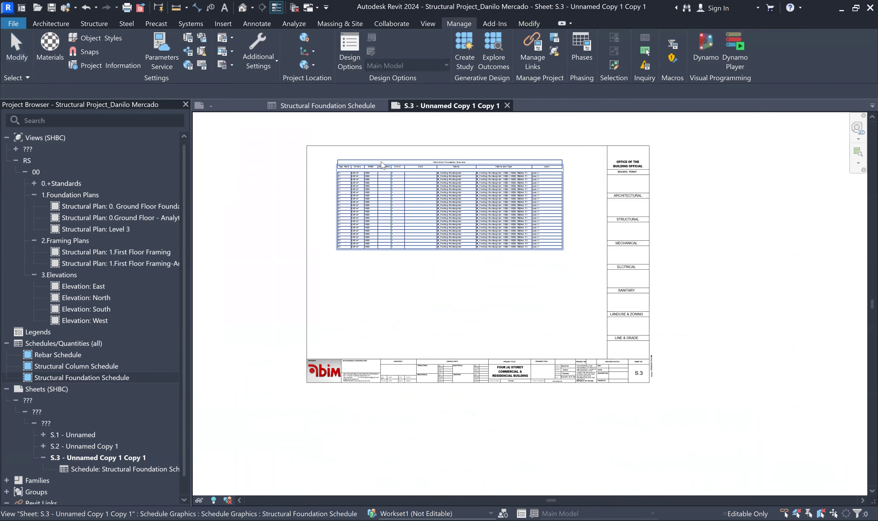
pyautogui.scroll(4, 393, 188)
pyautogui.scroll(3, 393, 187)
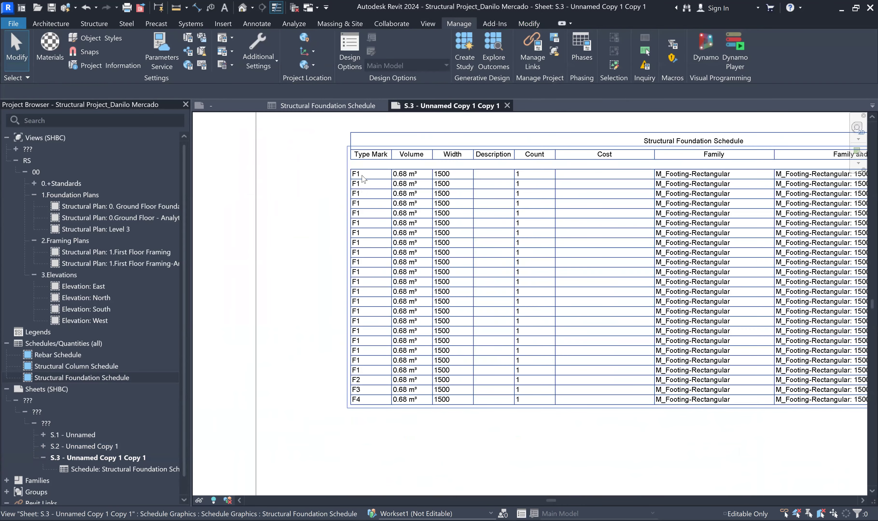
pyautogui.scroll(-5, 358, 402)
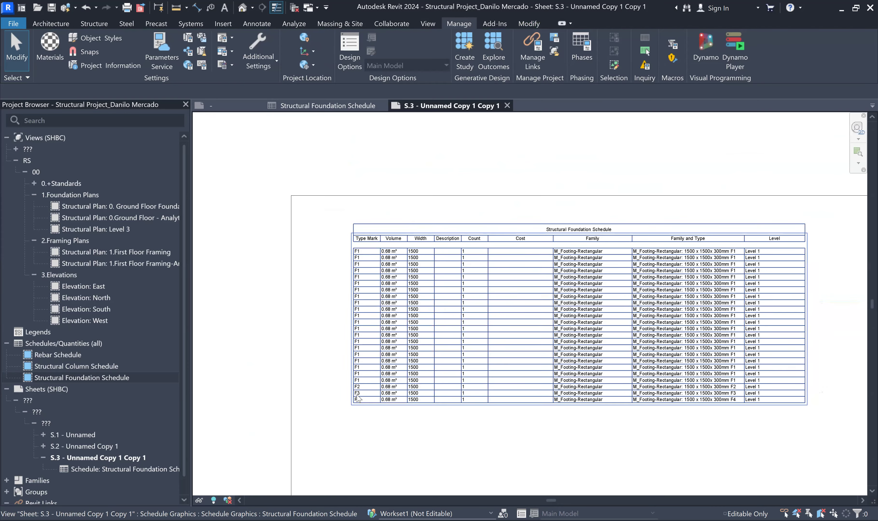
pyautogui.click(154, 205)
pyautogui.press('F2')
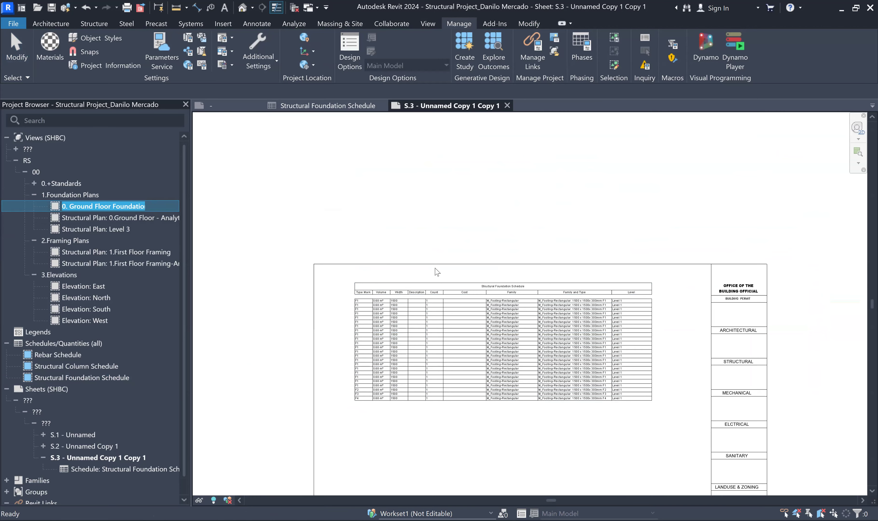
pyautogui.scroll(-4, 436, 272)
pyautogui.press('Return')
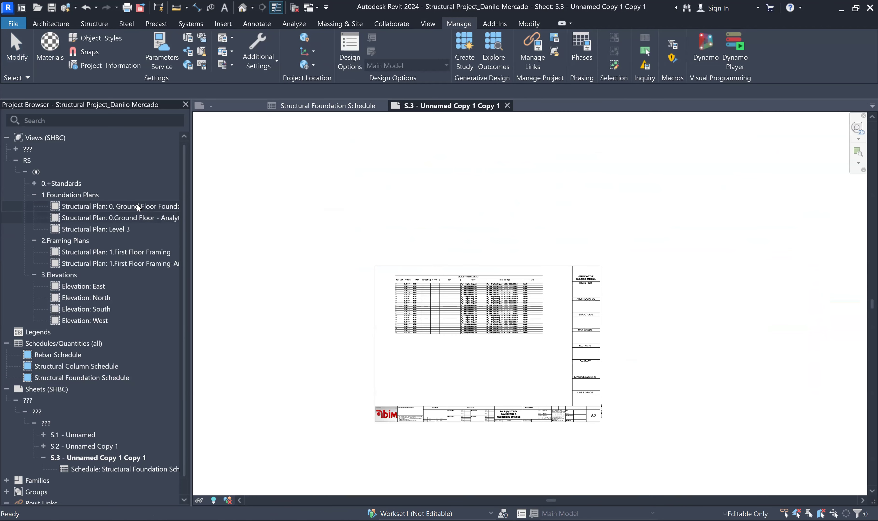
# Step: Open the 0. Ground Floor Foundation structural plan and examine the footing tags along grid A
pyautogui.click(133, 214)
pyautogui.click(134, 206)
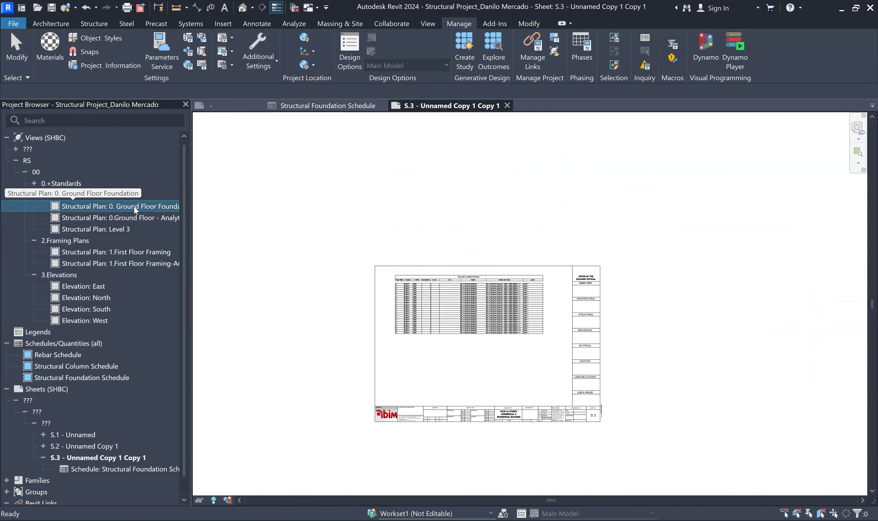
pyautogui.press('Return')
pyautogui.scroll(5, 463, 219)
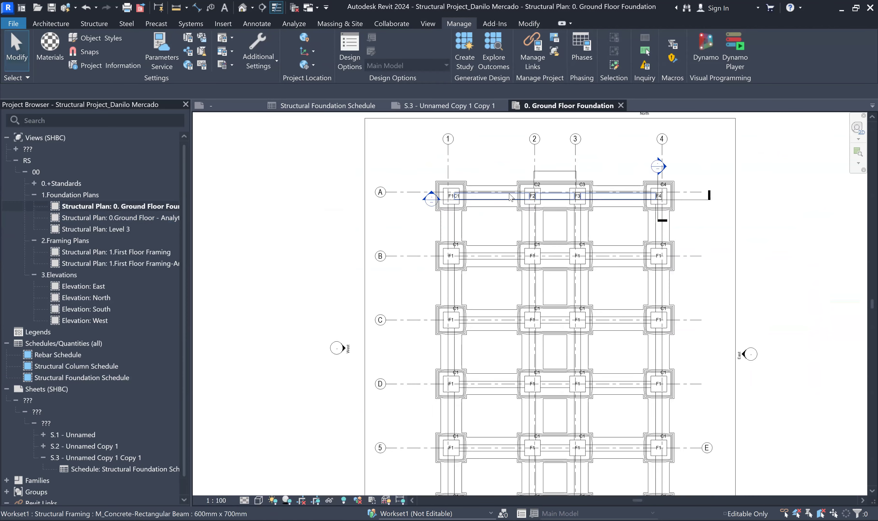
pyautogui.scroll(2, 450, 217)
pyautogui.moveTo(703, 231); pyautogui.dragTo(481, 240, button='middle')
pyautogui.scroll(-4, 481, 241)
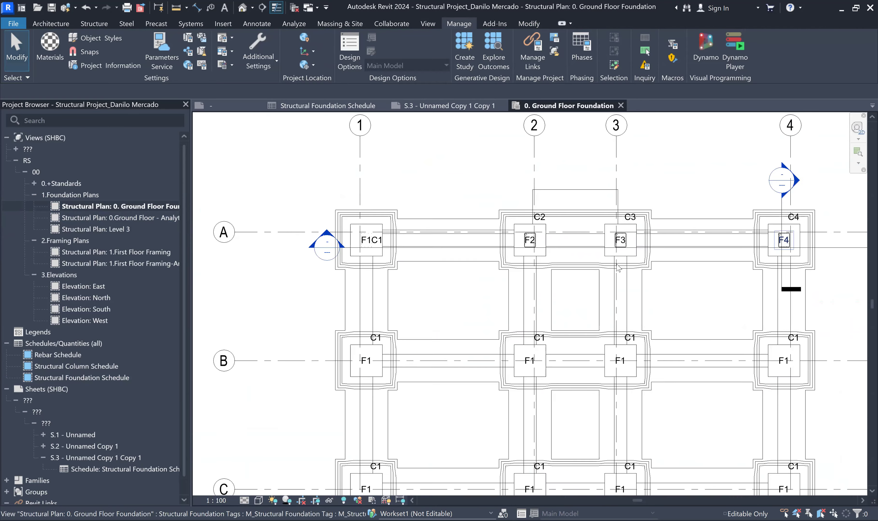
# Step: Draw a rectangular callout around the F1 footing with column C1 at grid A-1
pyautogui.scroll(6, 421, 238)
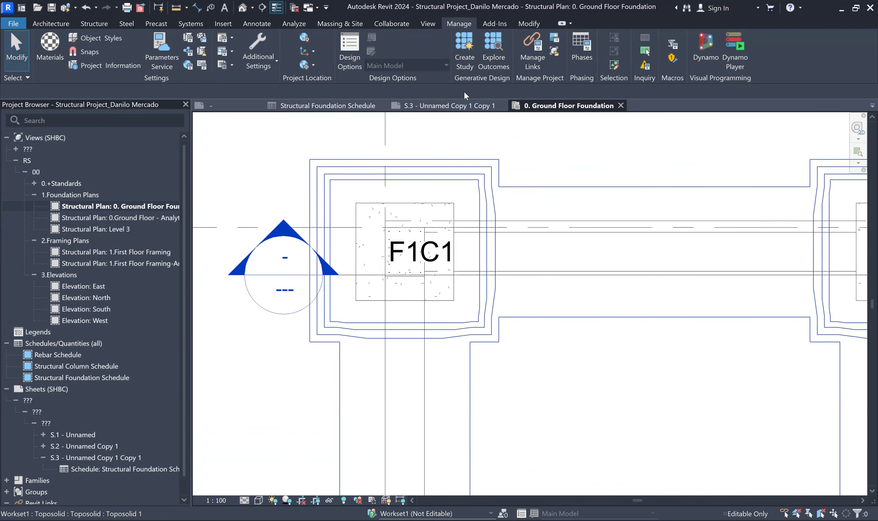
pyautogui.click(427, 23)
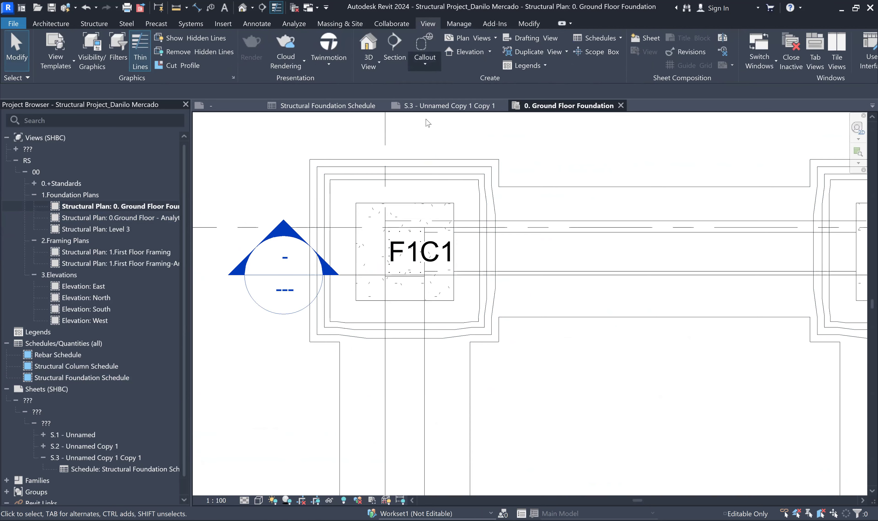
pyautogui.scroll(2, 340, 206)
pyautogui.click(346, 185)
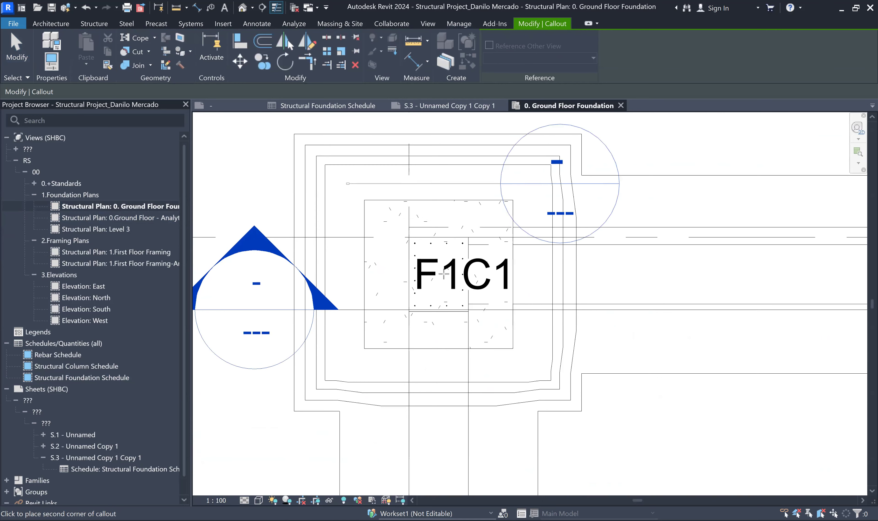
pyautogui.click(531, 366)
pyautogui.scroll(-1, 530, 366)
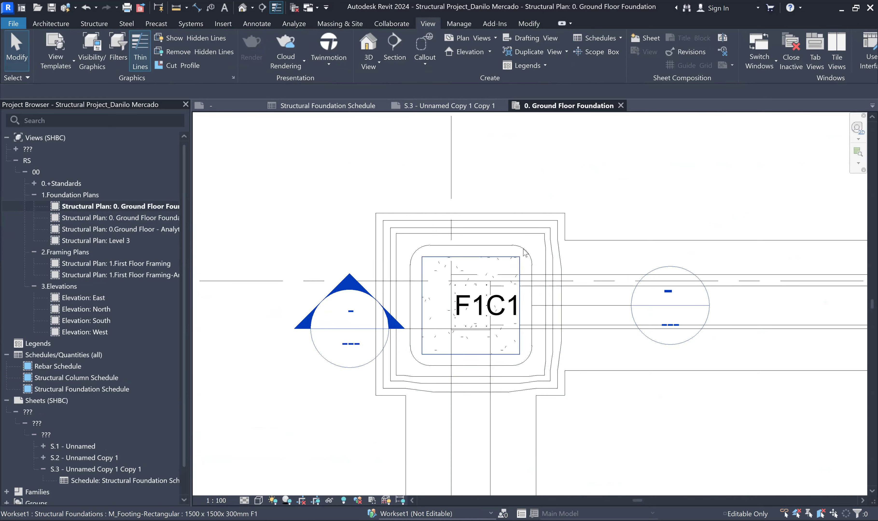
# Step: Enlarge the callout boundary on all four sides so it encloses the stepped outline around the F1 footing
pyautogui.moveTo(473, 250); pyautogui.dragTo(471, 196)
pyautogui.moveTo(471, 365); pyautogui.dragTo(471, 433)
pyautogui.moveTo(410, 315); pyautogui.dragTo(331, 315)
pyautogui.moveTo(583, 320); pyautogui.dragTo(612, 314)
# Step: Move the callout head above and beyond the boundary's corner and bend its leader into an elbow
pyautogui.moveTo(699, 166); pyautogui.dragTo(674, 153)
pyautogui.scroll(-1, 650, 214)
pyautogui.moveTo(653, 212); pyautogui.dragTo(588, 317, button='middle')
pyautogui.moveTo(608, 271); pyautogui.dragTo(630, 214)
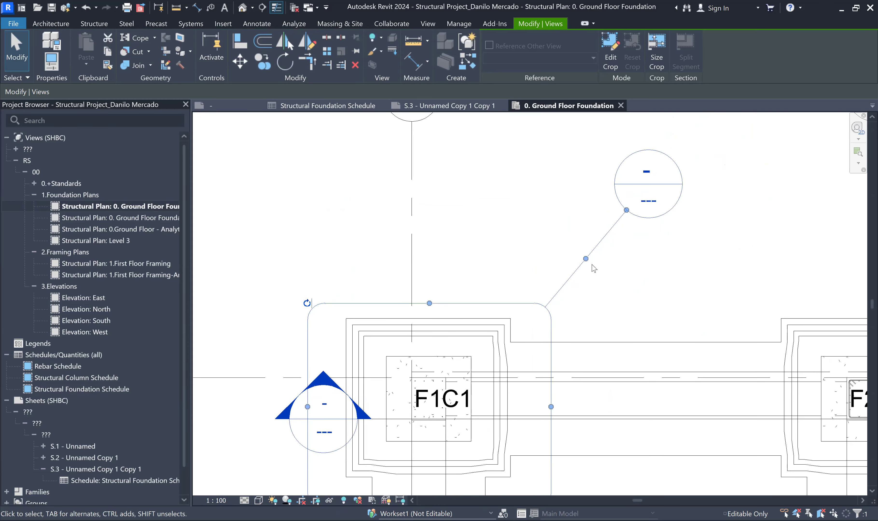
pyautogui.moveTo(585, 259); pyautogui.dragTo(586, 211)
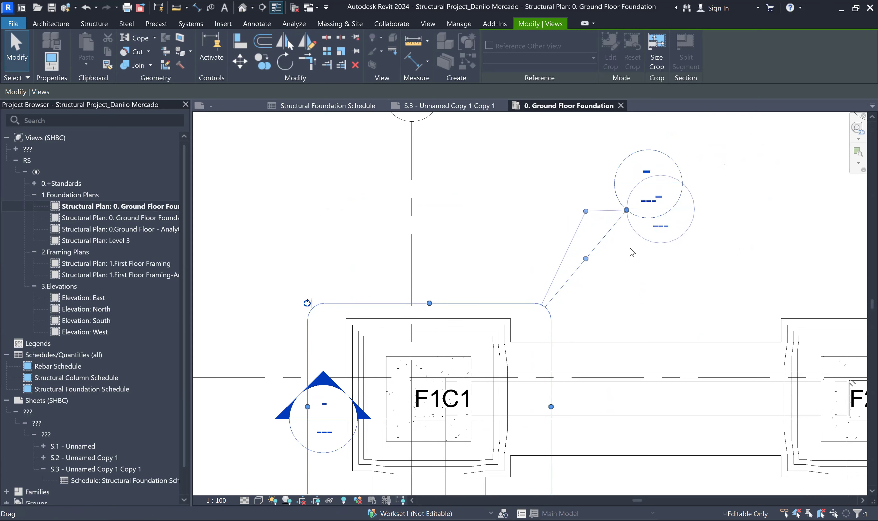
pyautogui.click(628, 261)
# Step: Dismiss the save reminder and extend the upper edge of the F1 footing's callout boundary slightly outward
pyautogui.scroll(-3, 627, 260)
pyautogui.moveTo(573, 374); pyautogui.dragTo(551, 323, button='middle')
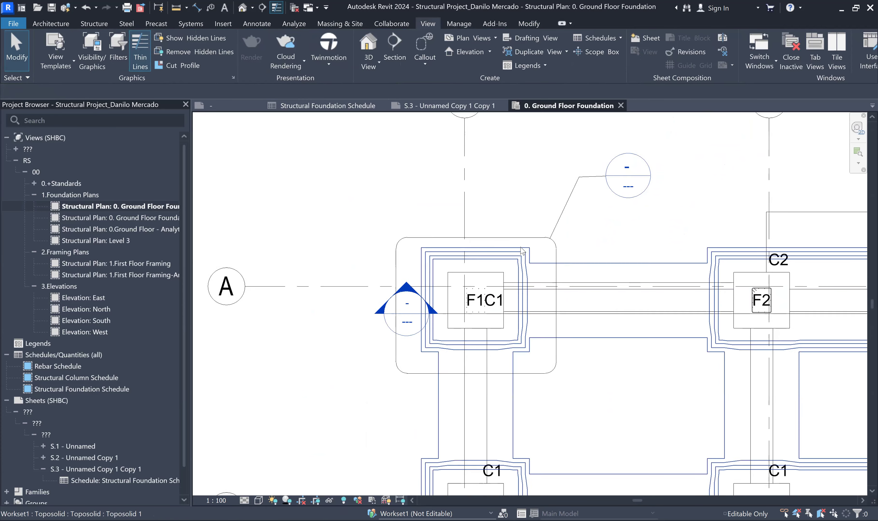
pyautogui.scroll(2, 522, 252)
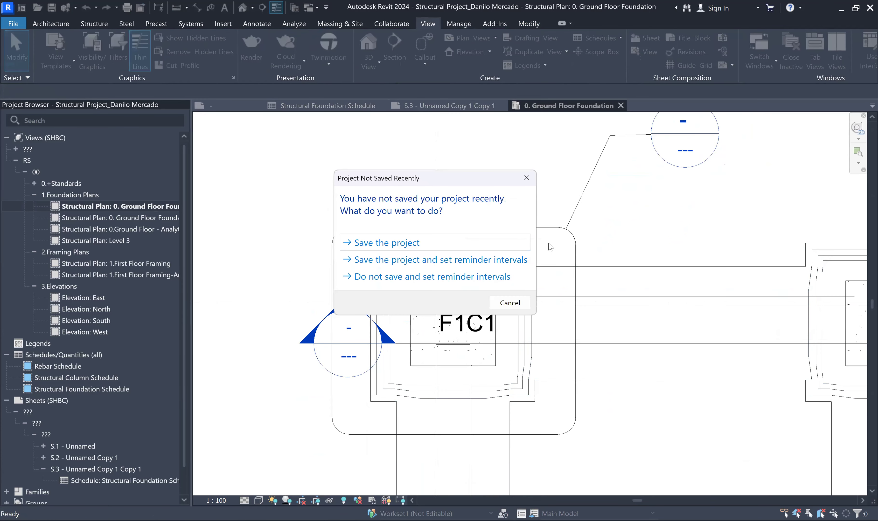
pyautogui.press('Escape')
pyautogui.click(524, 229)
pyautogui.moveTo(455, 227)
pyautogui.mouseDown()
pyautogui.moveTo(457, 215)
pyautogui.moveTo(447, 220)
pyautogui.mouseUp()
pyautogui.click(425, 230)
pyautogui.scroll(-3, 386, 244)
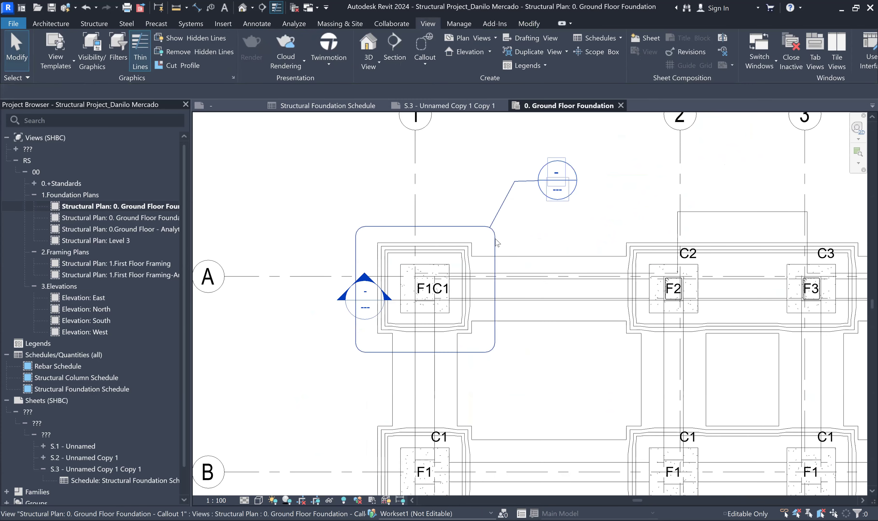
# Step: Open the callout view of the F1 footing from its callout boundary in the foundation plan
pyautogui.rightClick(496, 242)
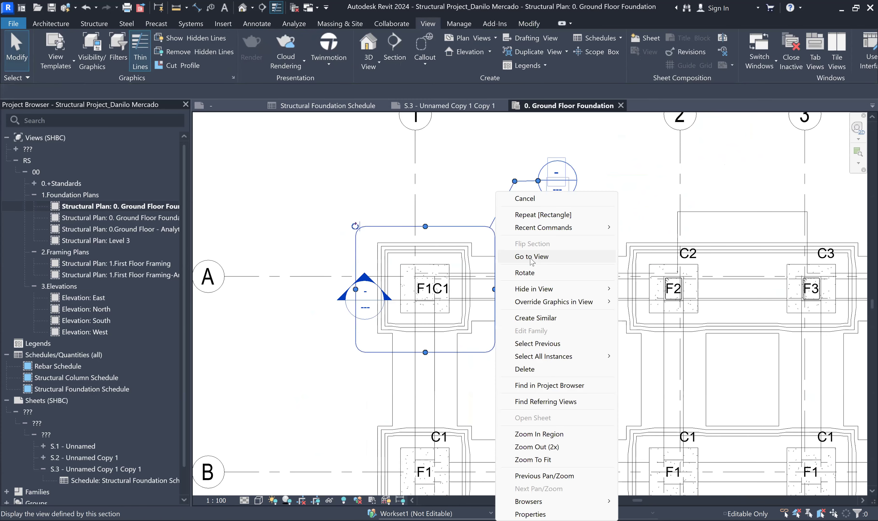
pyautogui.click(532, 257)
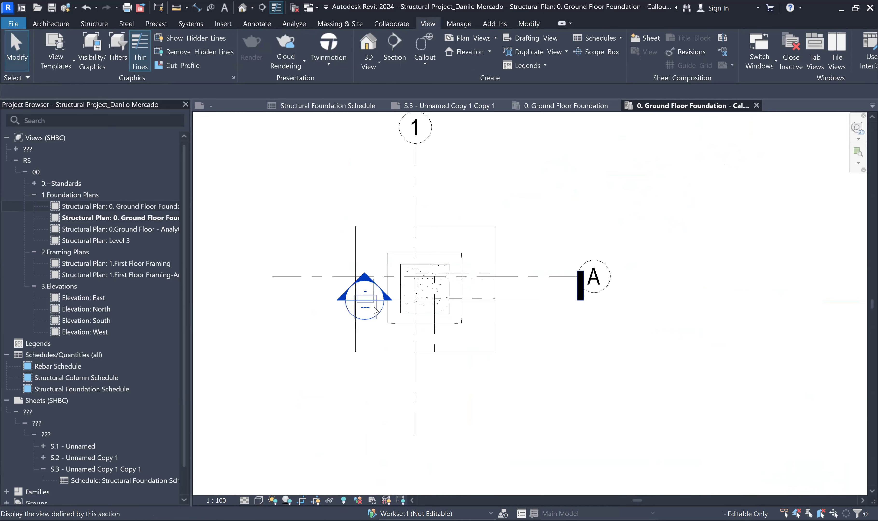
pyautogui.scroll(1, 392, 381)
pyautogui.scroll(-2, 452, 366)
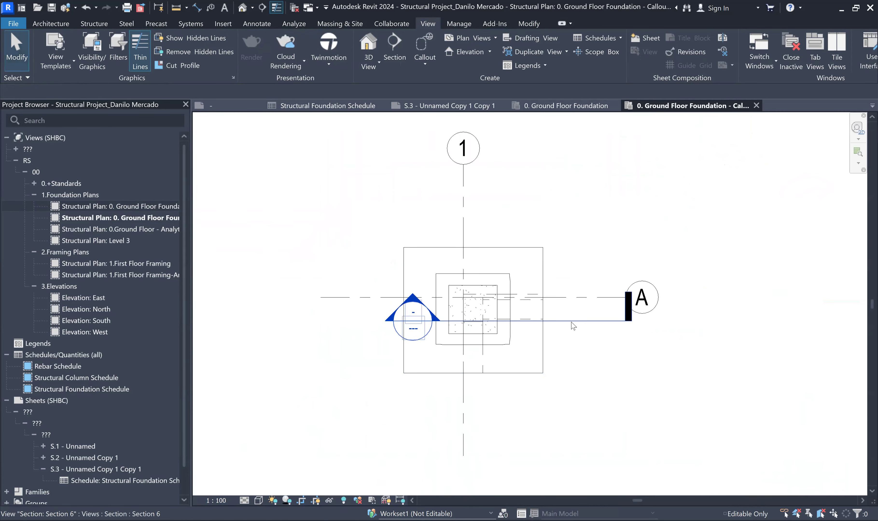
# Step: Hide the section line crossing the footing in the callout view, as an individual element only
pyautogui.click(571, 321)
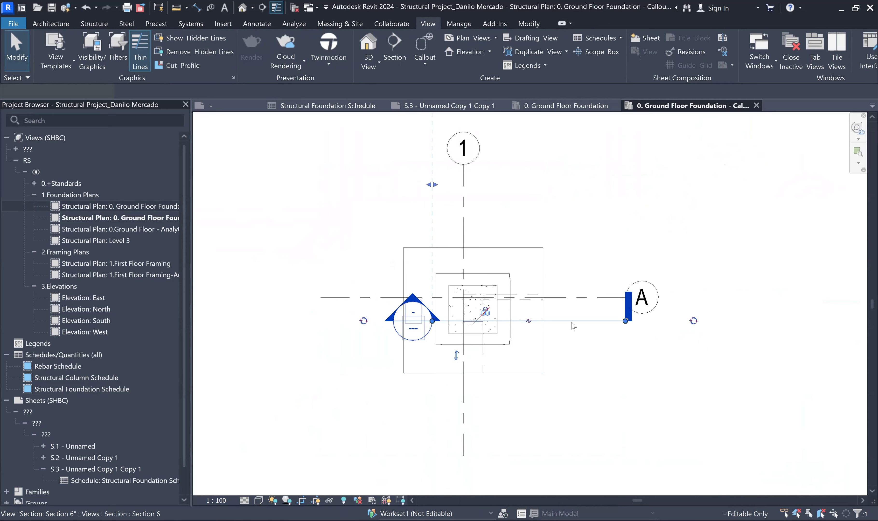
pyautogui.rightClick(607, 247)
pyautogui.moveTo(602, 263)
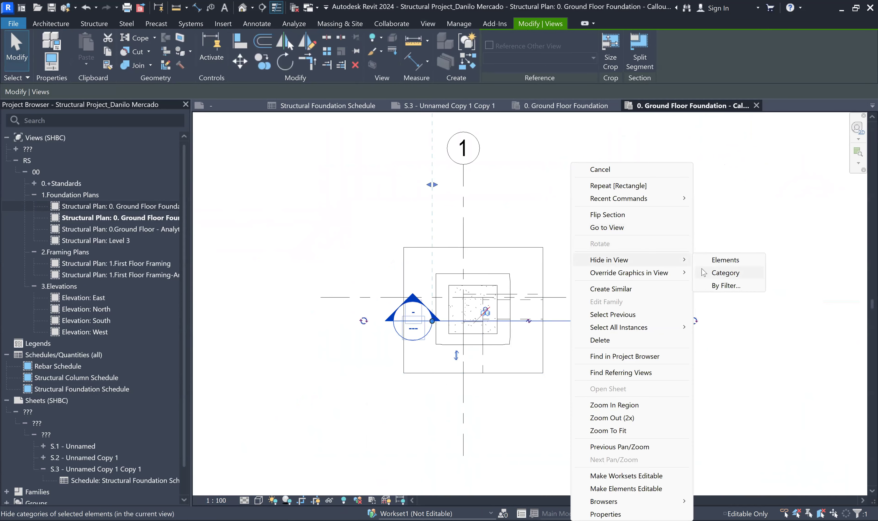
pyautogui.click(725, 261)
pyautogui.scroll(-3, 595, 304)
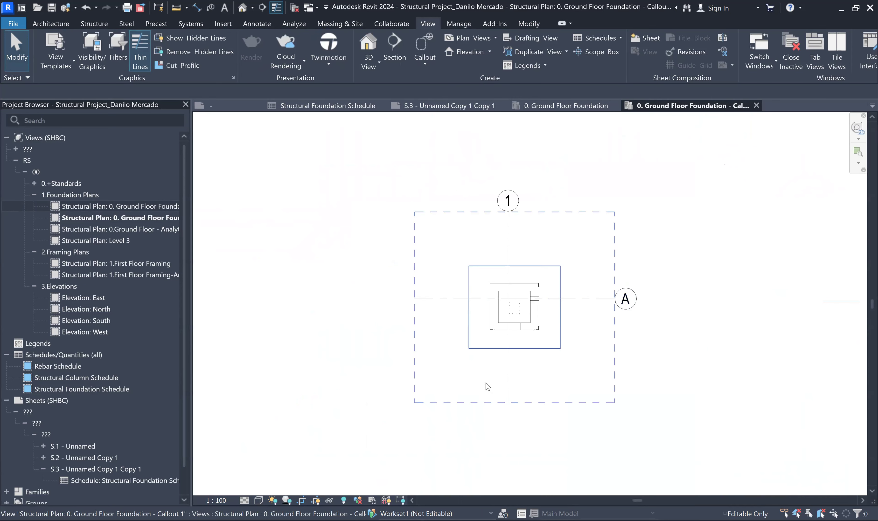
# Step: Show the bubble at the left end of grid A and hide the one at its right end
pyautogui.scroll(2, 521, 318)
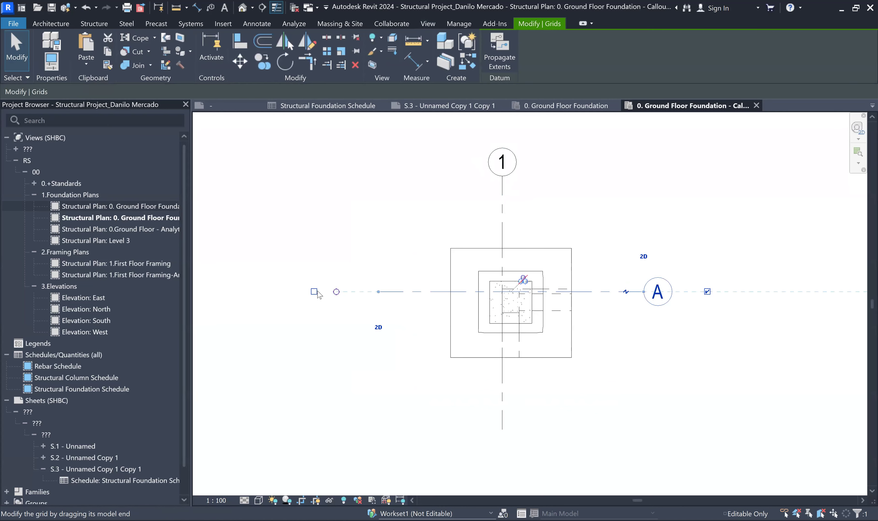
pyautogui.click(315, 292)
pyautogui.click(325, 321)
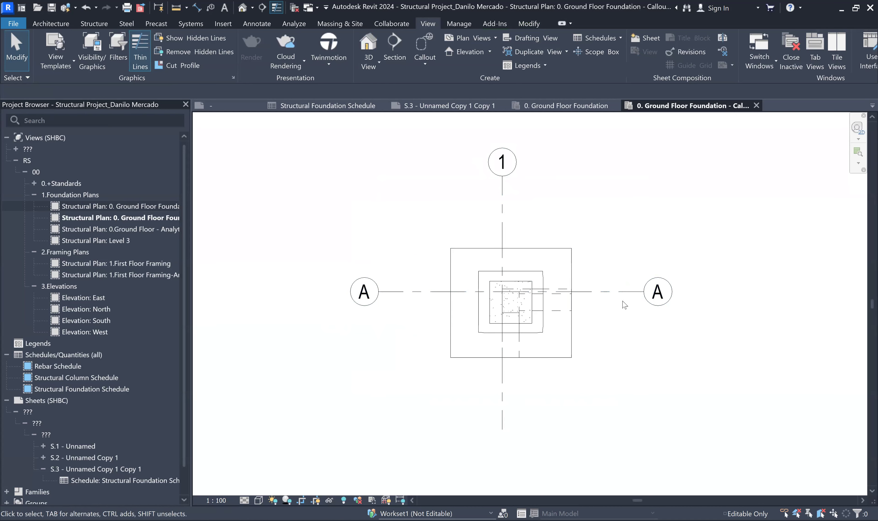
pyautogui.click(627, 292)
pyautogui.click(707, 292)
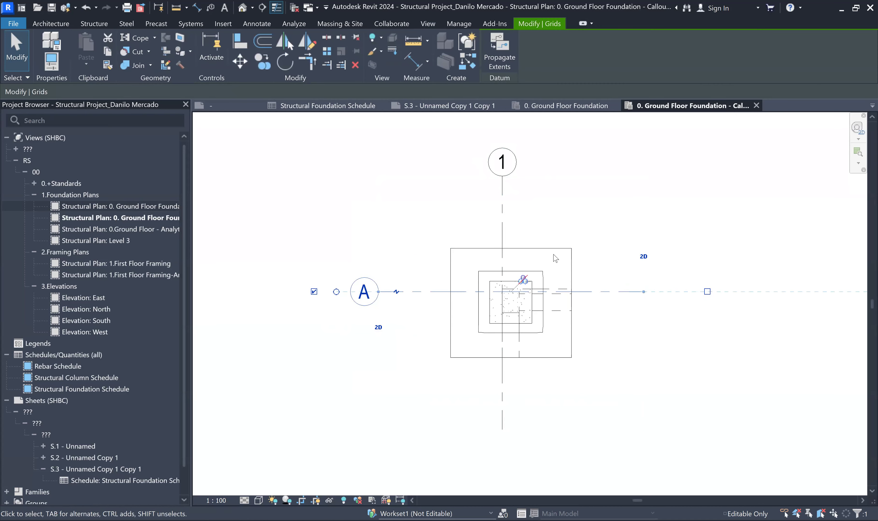
pyautogui.press('Escape')
pyautogui.scroll(1, 509, 295)
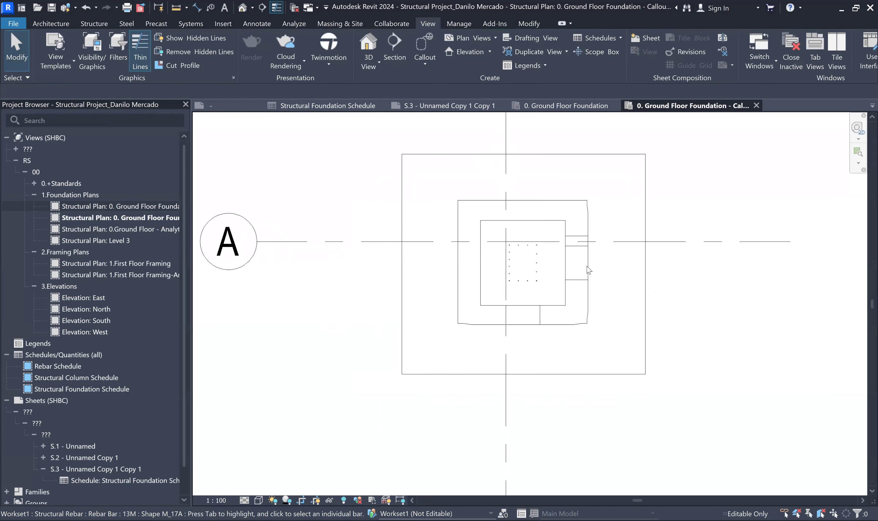
# Step: Set the callout view's visual style to wireframe to reveal the column ties inside the footing
pyautogui.scroll(5, 523, 276)
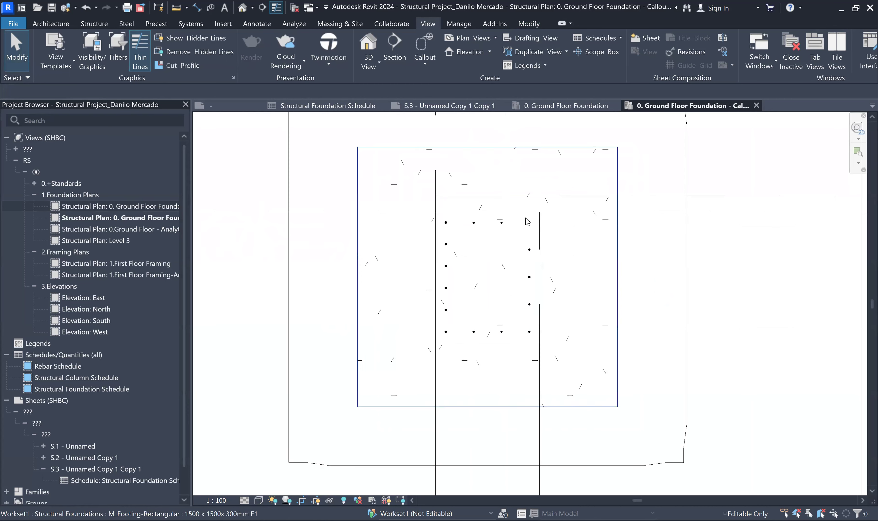
pyautogui.scroll(2, 794, 271)
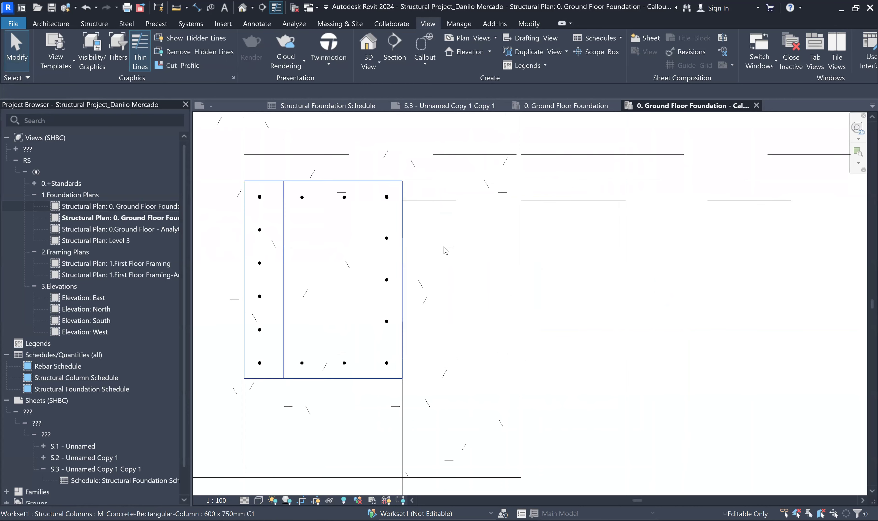
pyautogui.scroll(-2, 445, 245)
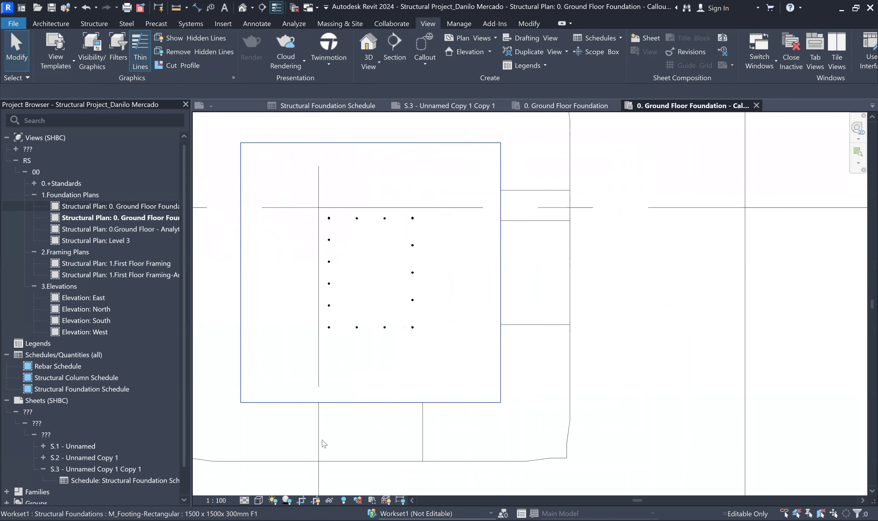
pyautogui.click(259, 500)
pyautogui.click(285, 436)
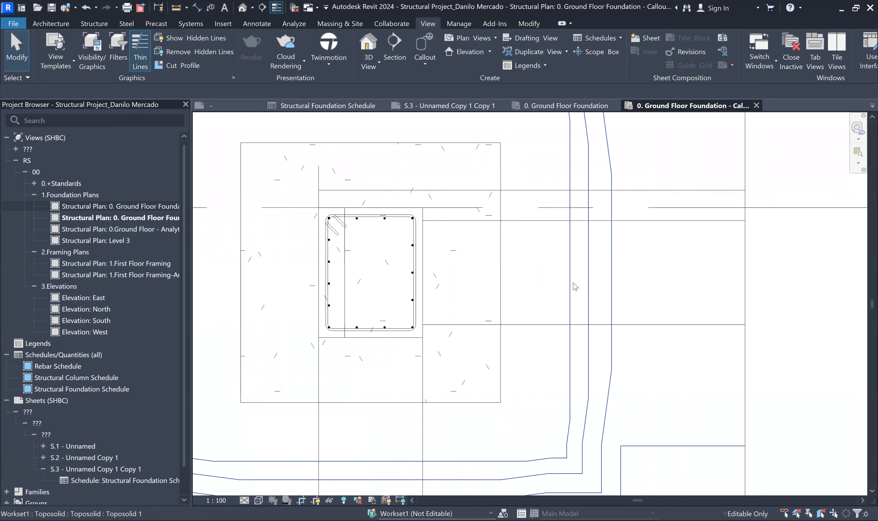
# Step: Examine the footing, column reinforcement, surrounding outlines and grids in the callout view
pyautogui.scroll(-2, 642, 335)
pyautogui.scroll(-4, 606, 353)
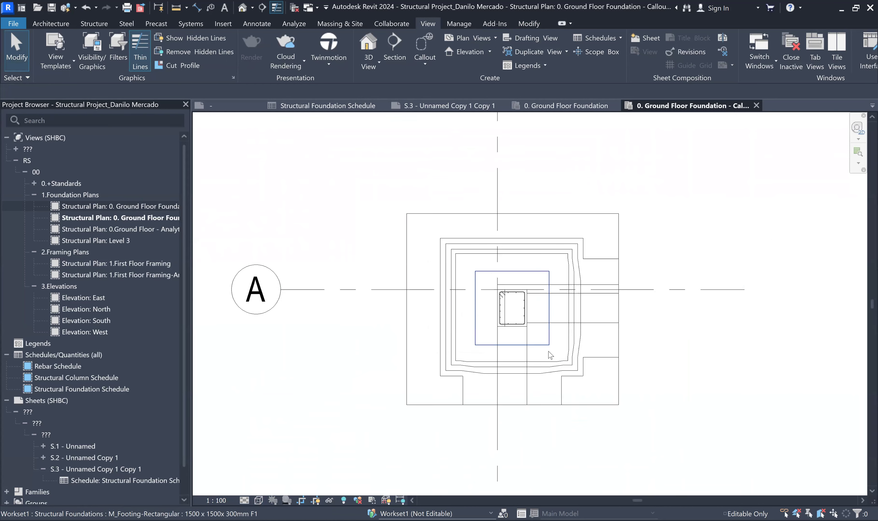
pyautogui.moveTo(582, 366); pyautogui.dragTo(548, 319, button='middle')
pyautogui.scroll(-1, 585, 369)
pyautogui.moveTo(667, 409); pyautogui.dragTo(638, 385, button='middle')
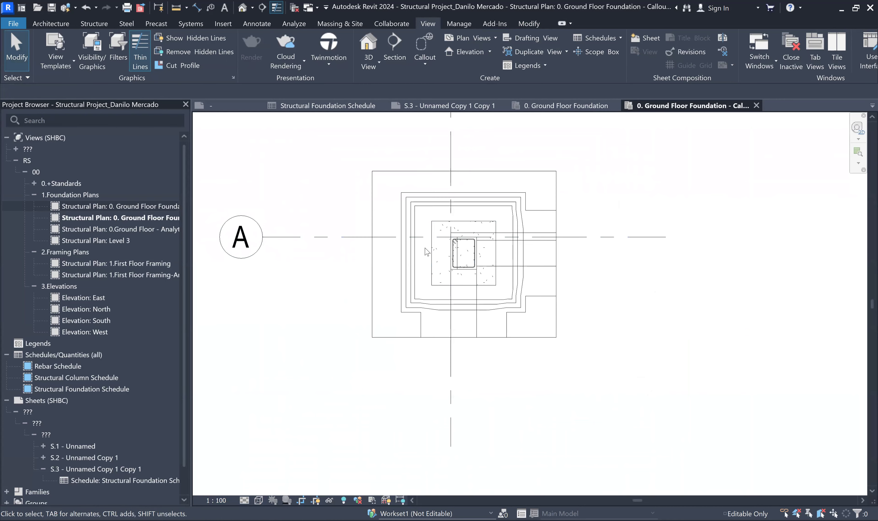
pyautogui.scroll(2, 471, 228)
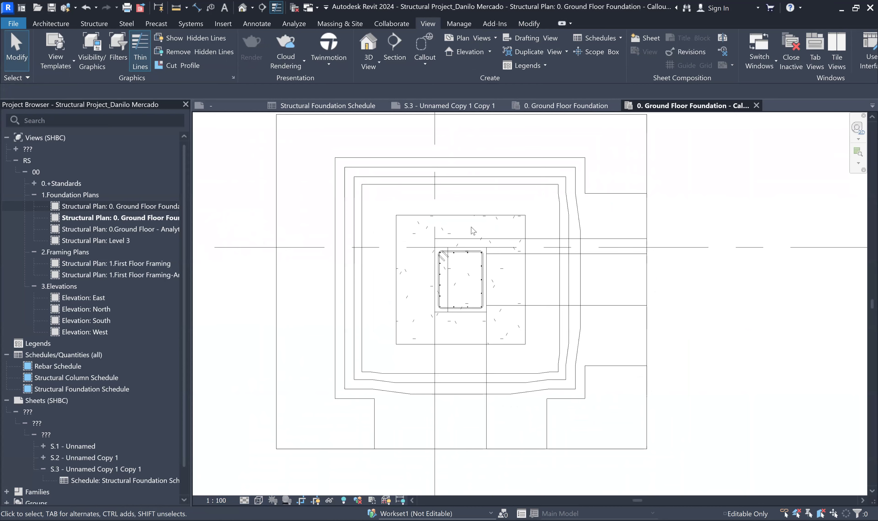
pyautogui.scroll(-2, 484, 242)
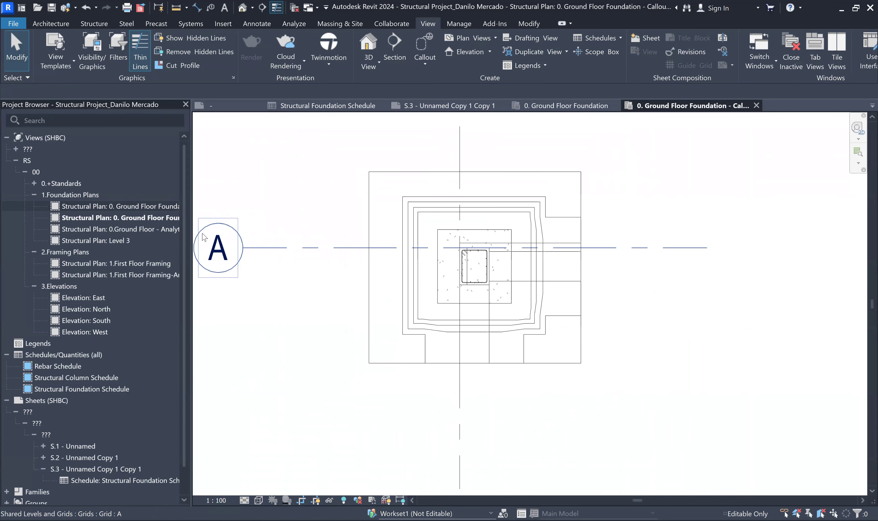
pyautogui.scroll(-2, 382, 288)
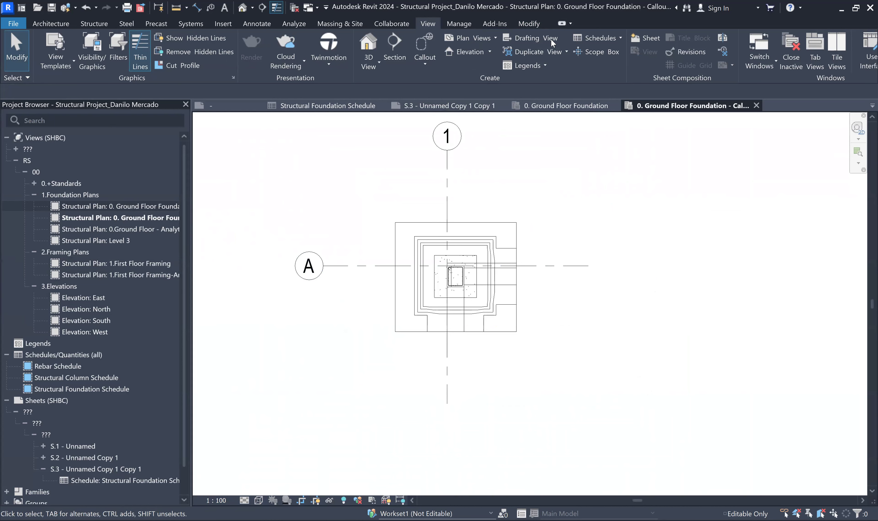
# Step: Expand the ungrouped ??? views in the project browser and widen the browser to fit the full view names
pyautogui.click(16, 150)
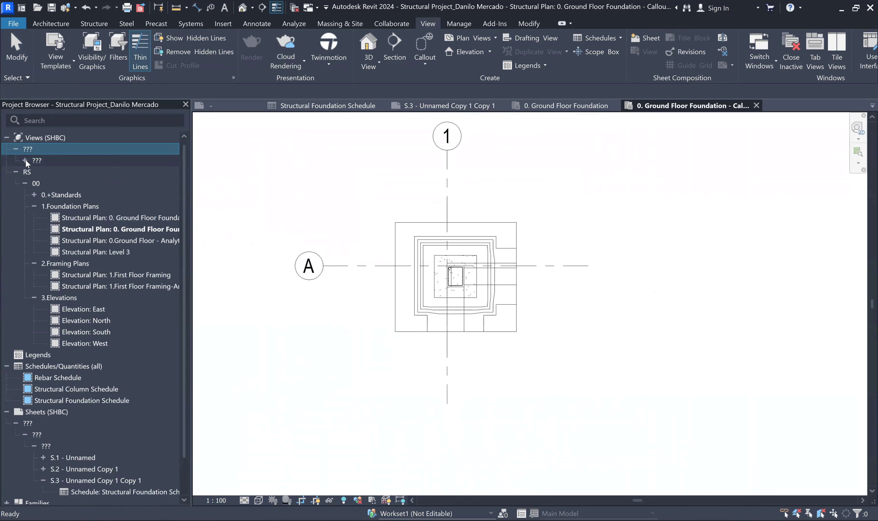
pyautogui.click(25, 161)
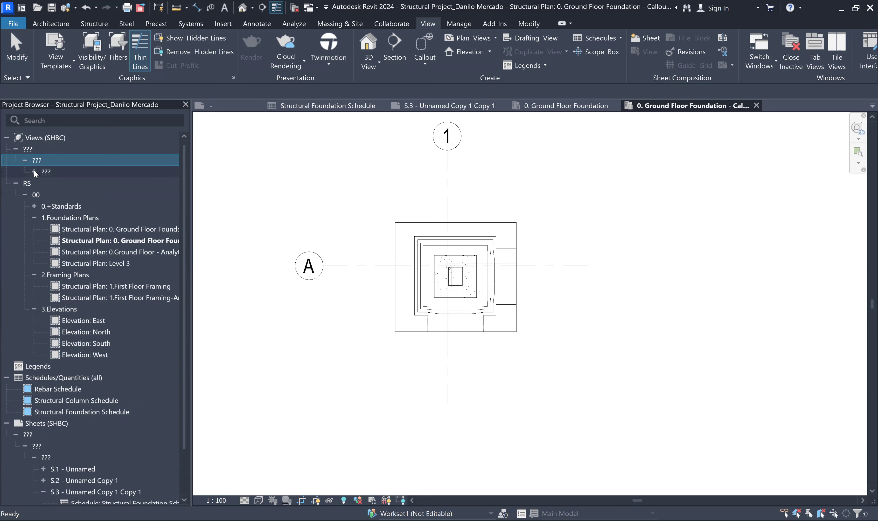
pyautogui.click(34, 172)
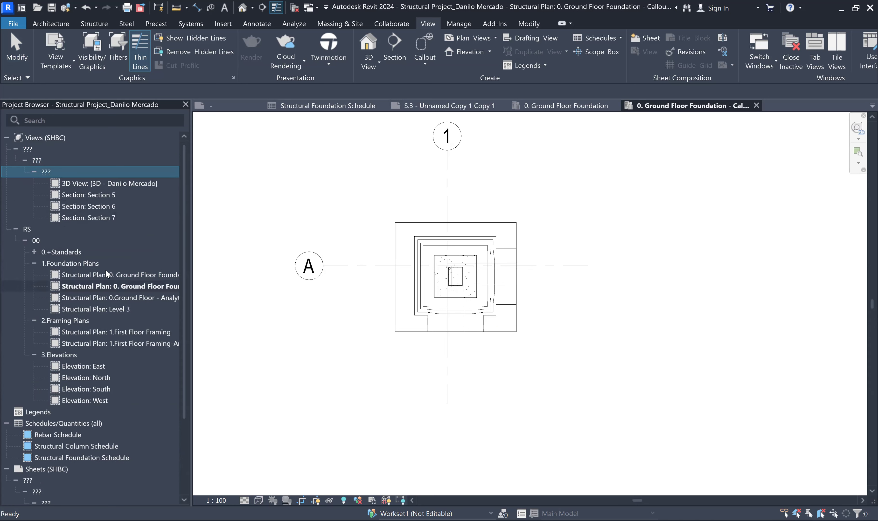
pyautogui.scroll(-1, 357, 244)
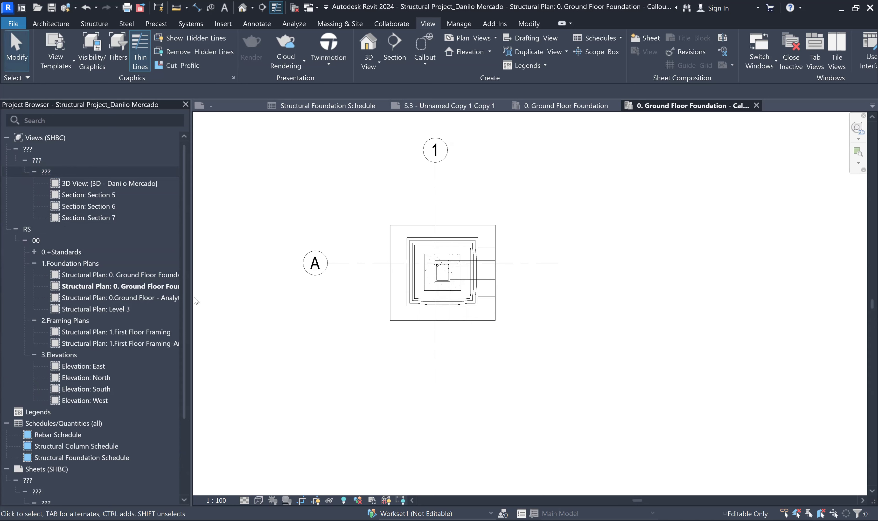
pyautogui.moveTo(196, 301); pyautogui.dragTo(240, 301)
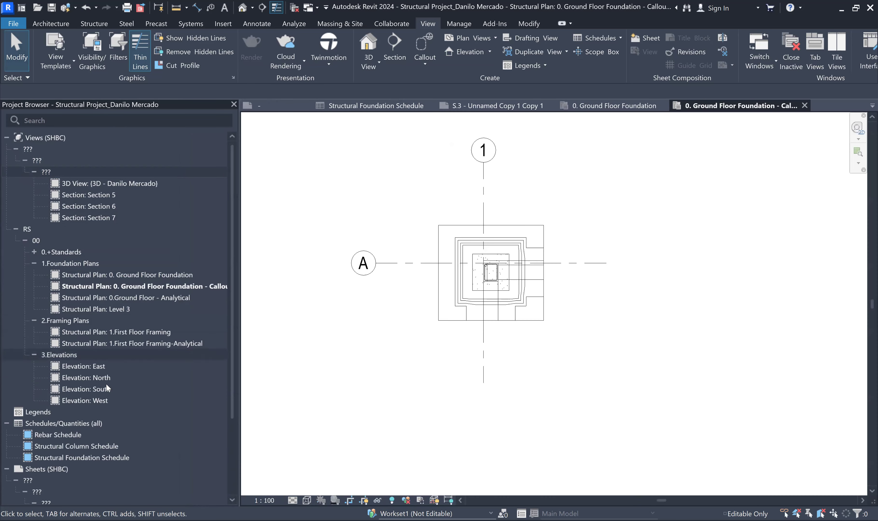
# Step: Rename the callout view under Foundation Plans as Foundation F1 type
pyautogui.click(184, 287)
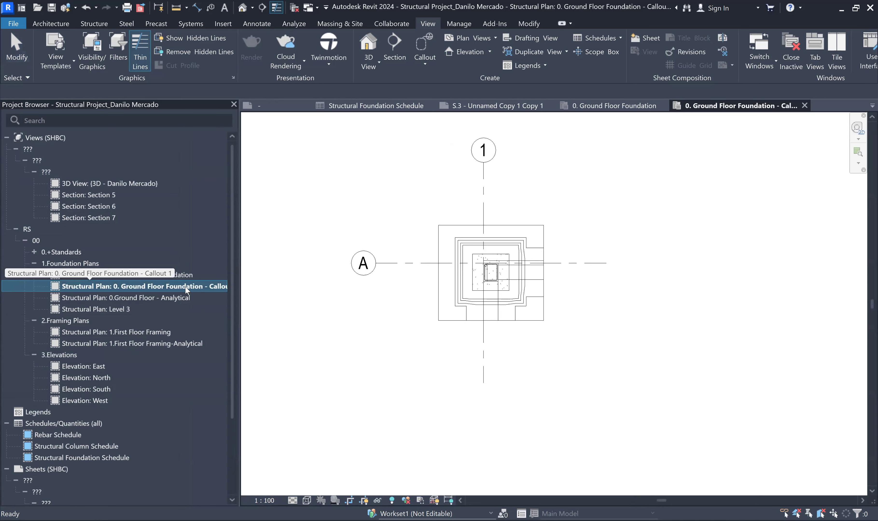
pyautogui.rightClick(210, 442)
pyautogui.click(219, 424)
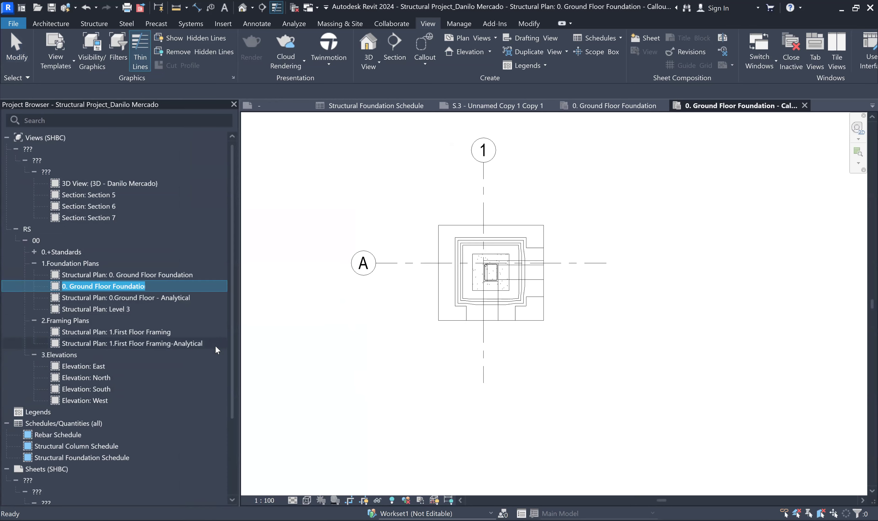
pyautogui.write('f')
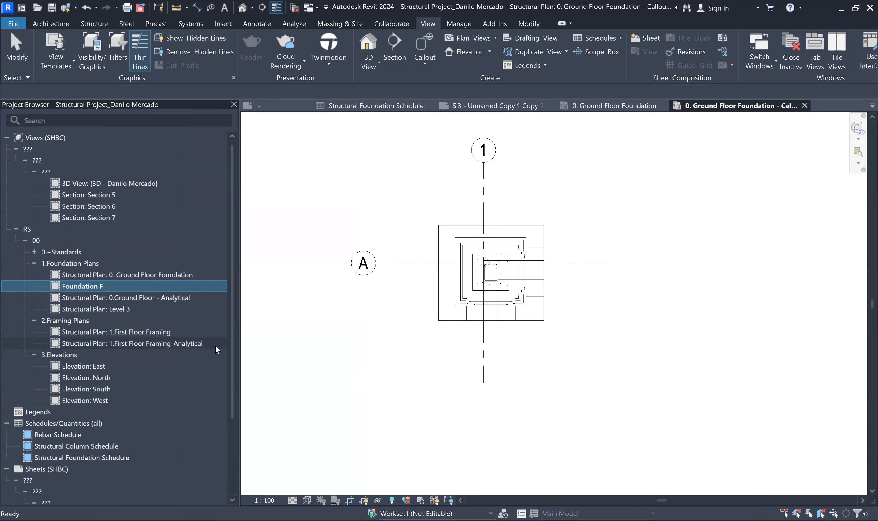
pyautogui.press('Return')
pyautogui.scroll(-2, 394, 309)
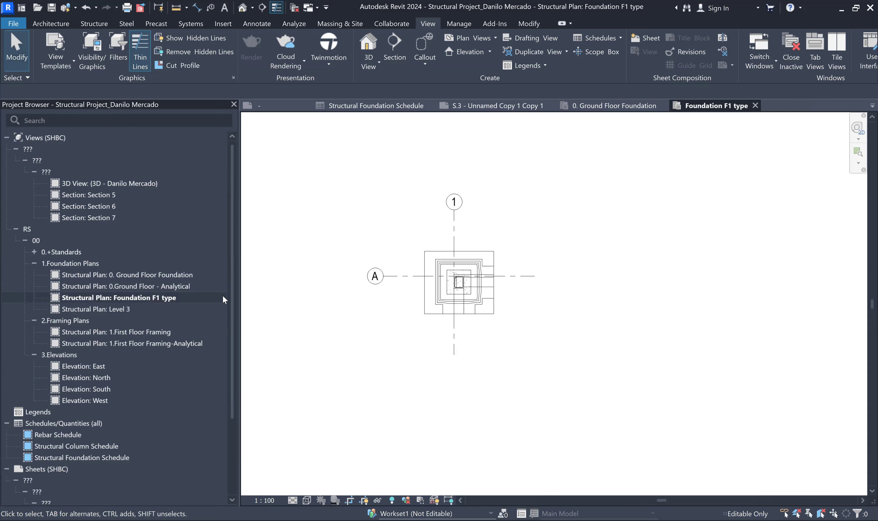
# Step: View the Structural Foundation Schedule and open sheet S.3 - Unnamed Copy 1 Copy 1
pyautogui.moveTo(234, 399); pyautogui.dragTo(244, 435)
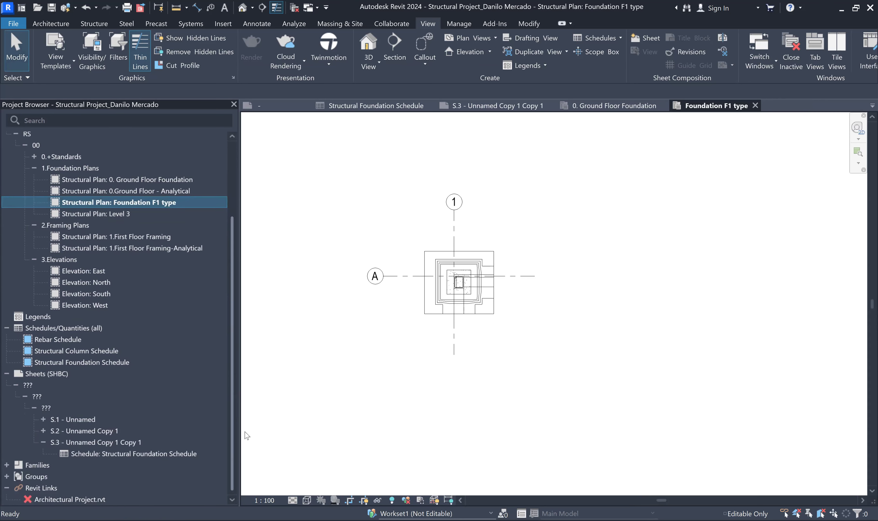
pyautogui.click(92, 363)
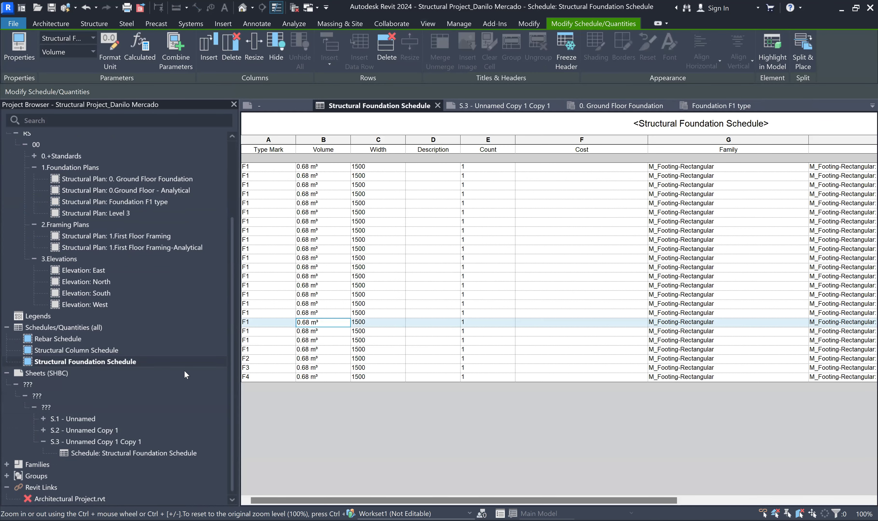
pyautogui.doubleClick(100, 442)
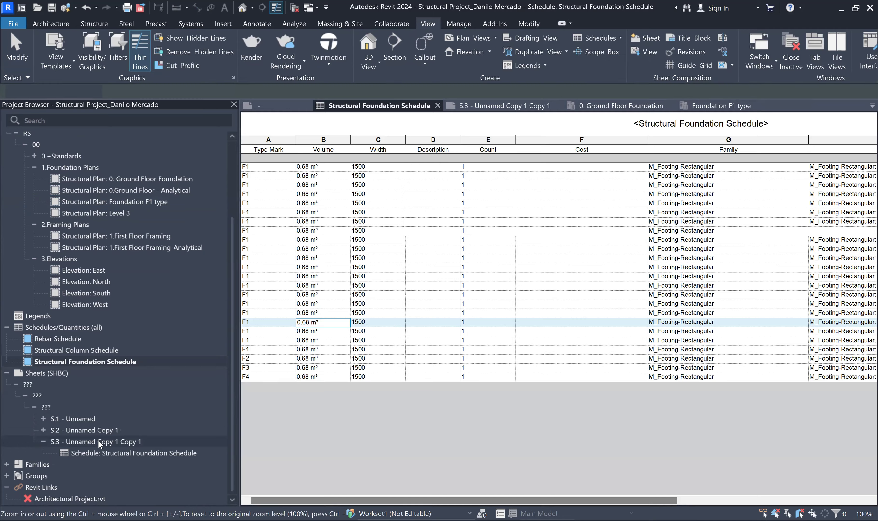
pyautogui.scroll(7, 514, 315)
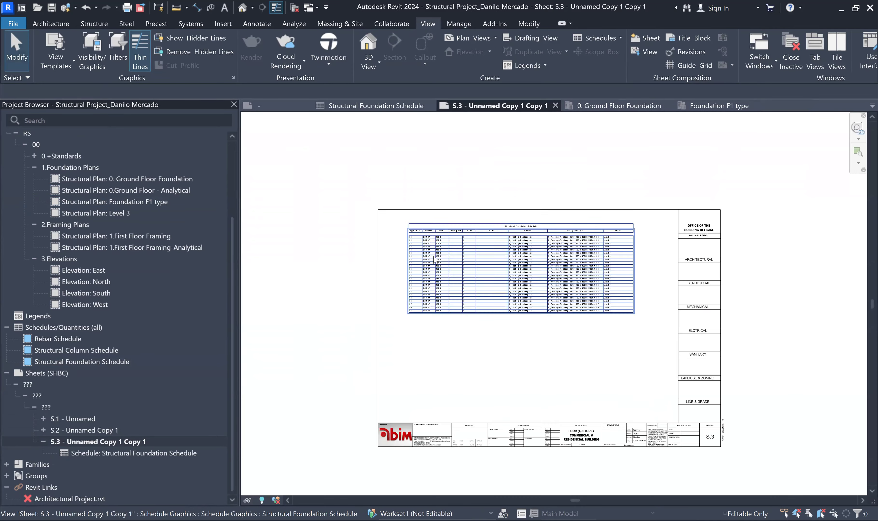
pyautogui.scroll(-7, 377, 200)
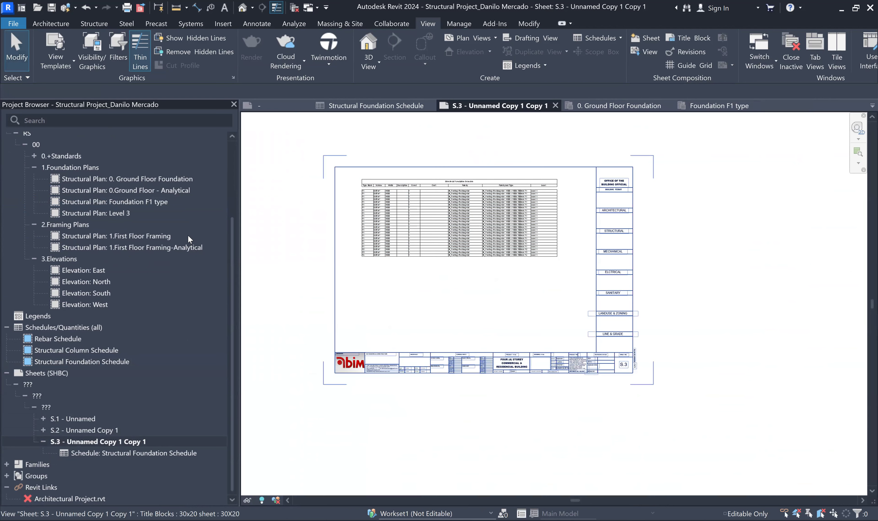
# Step: Place the Foundation F1 type plan on sheet S.3 below the foundation schedule
pyautogui.click(122, 201)
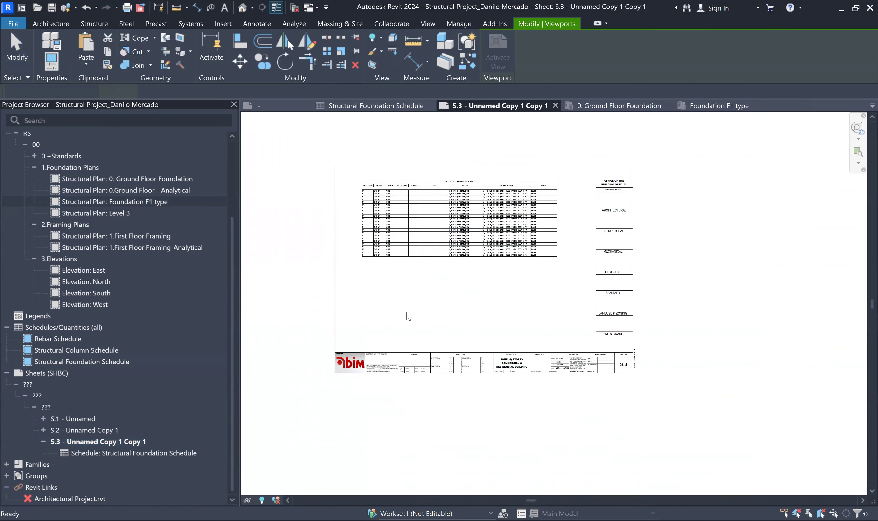
pyautogui.click(390, 288)
pyautogui.scroll(5, 367, 300)
pyautogui.scroll(1, 367, 299)
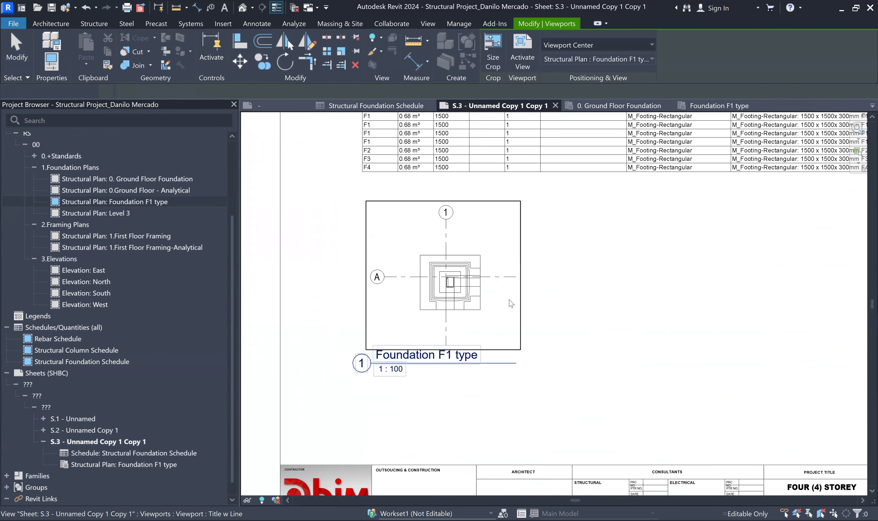
# Step: Activate the Foundation F1 type viewport, set its view scale to 1 : 50 and deactivate the view
pyautogui.press('Escape')
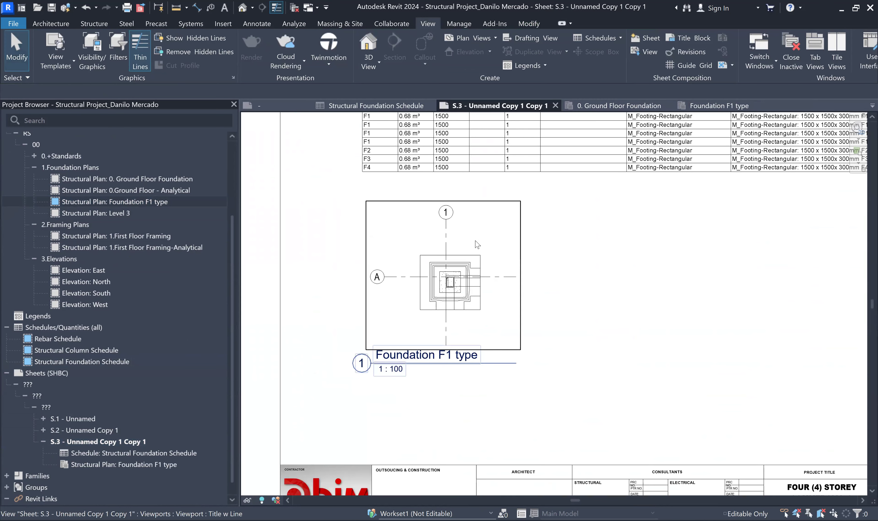
pyautogui.rightClick(510, 253)
pyautogui.click(512, 241)
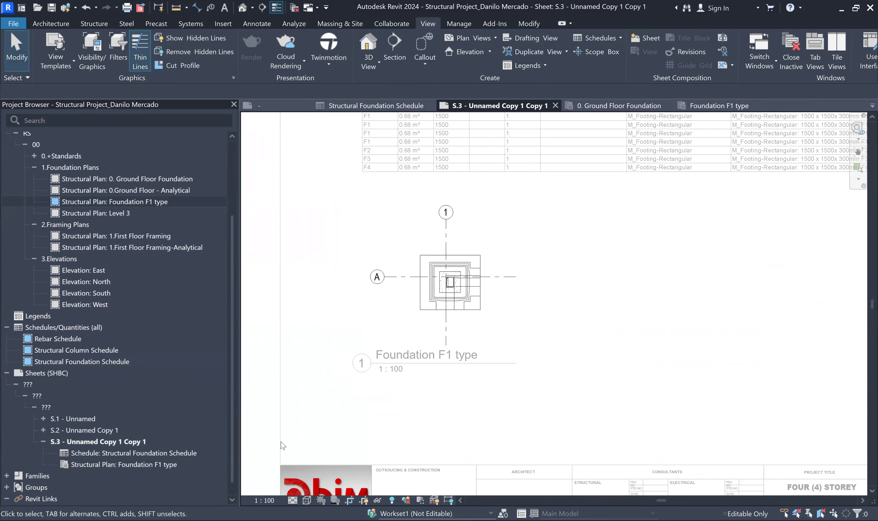
pyautogui.click(264, 501)
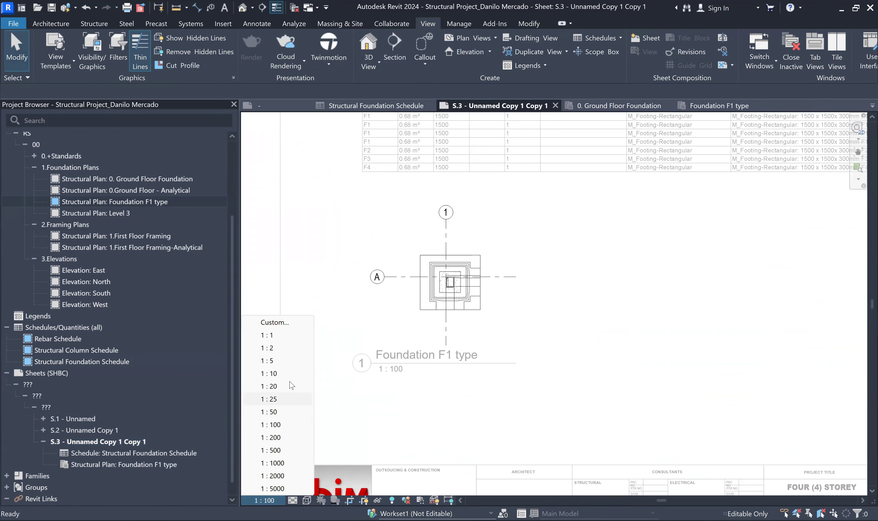
pyautogui.click(275, 412)
pyautogui.rightClick(623, 274)
pyautogui.click(649, 323)
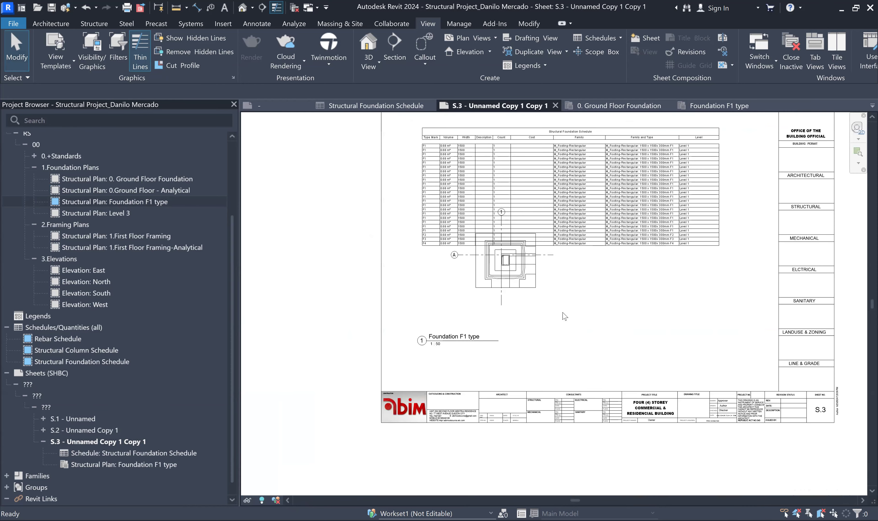
# Step: Move the enlarged Foundation F1 type viewport down the sheet so it clears the foundation schedule
pyautogui.click(526, 286)
pyautogui.moveTo(466, 312); pyautogui.dragTo(411, 361)
pyautogui.press('Escape')
pyautogui.scroll(2, 407, 426)
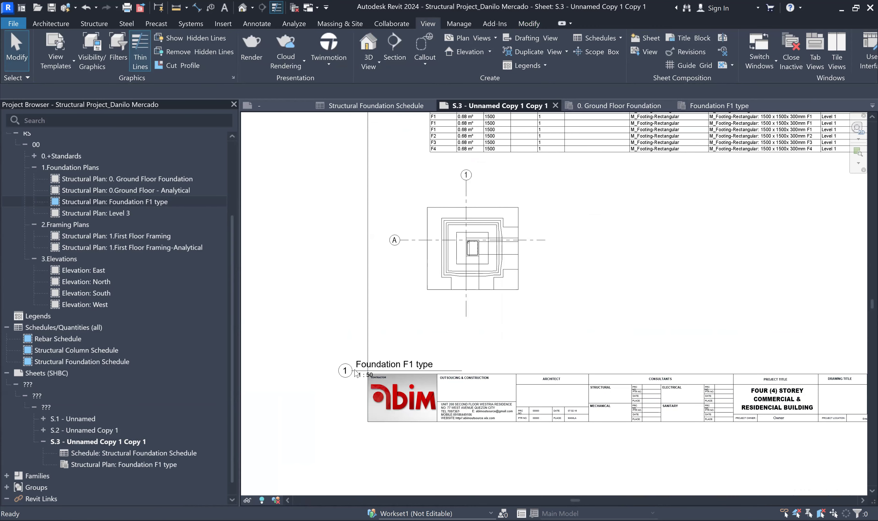
# Step: Move the Foundation F1 type view title to sit directly beneath the plan, above the title block
pyautogui.click(372, 367)
pyautogui.moveTo(372, 368); pyautogui.dragTo(457, 324)
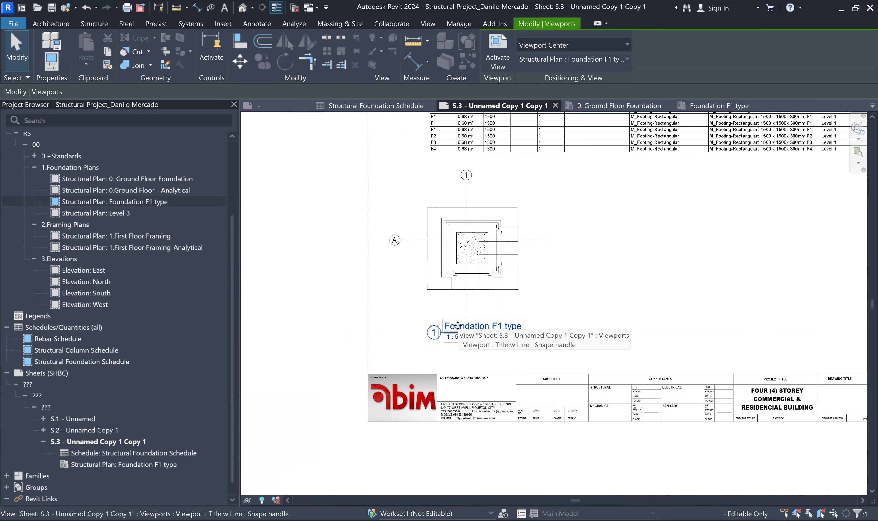
pyautogui.click(499, 351)
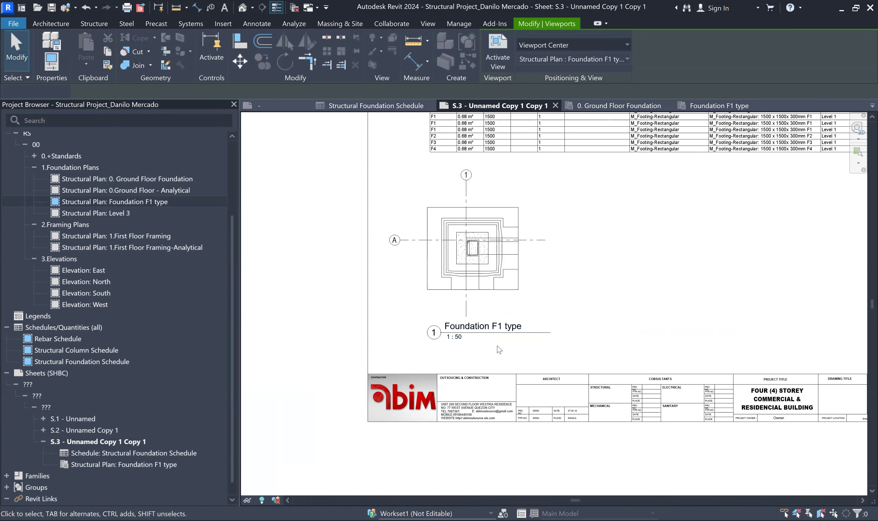
# Step: Shorten the view title's extension line to about the width of the title text
pyautogui.scroll(2, 499, 350)
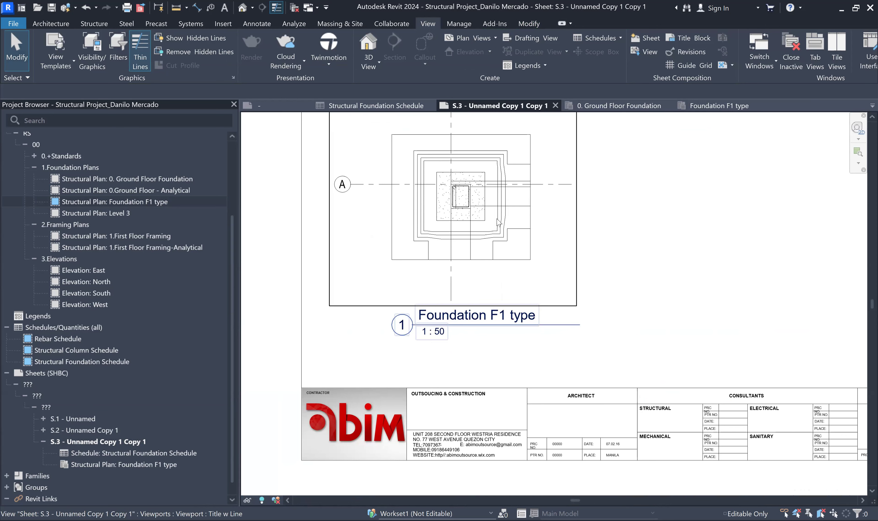
pyautogui.click(472, 179)
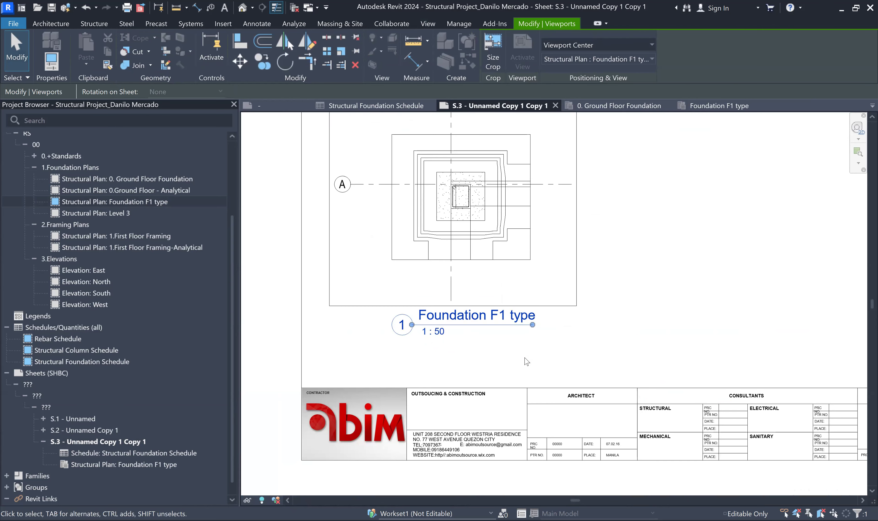
pyautogui.click(534, 356)
pyautogui.scroll(-2, 534, 356)
pyautogui.scroll(-1, 534, 355)
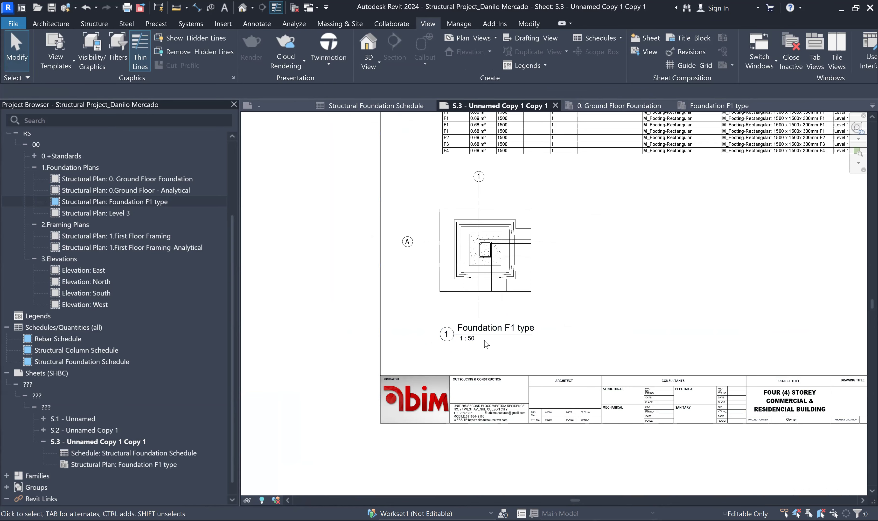
# Step: Try moving the view title slightly lower, between the plan and the title block
pyautogui.moveTo(484, 336)
pyautogui.mouseDown()
pyautogui.moveTo(743, 347)
pyautogui.moveTo(508, 347)
pyautogui.moveTo(481, 364)
pyautogui.moveTo(481, 352)
pyautogui.mouseUp()
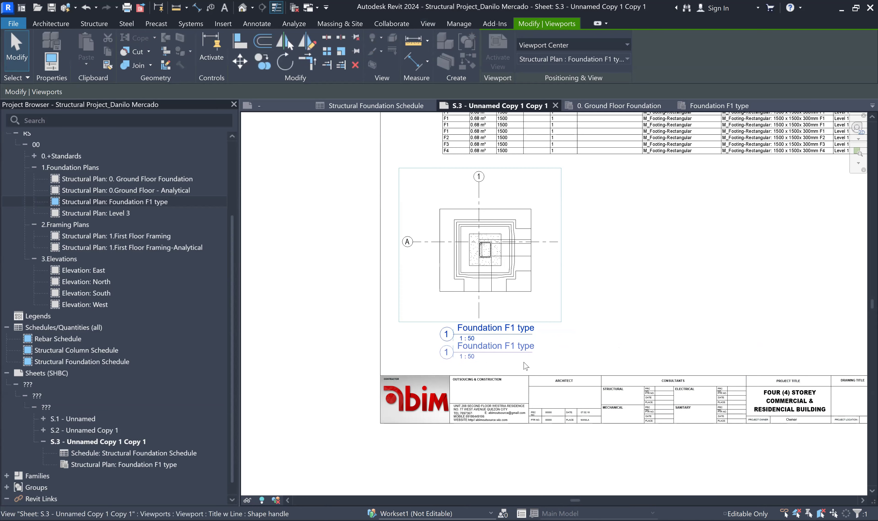
pyautogui.press('Escape')
pyautogui.scroll(2, 509, 353)
pyautogui.scroll(2, 550, 353)
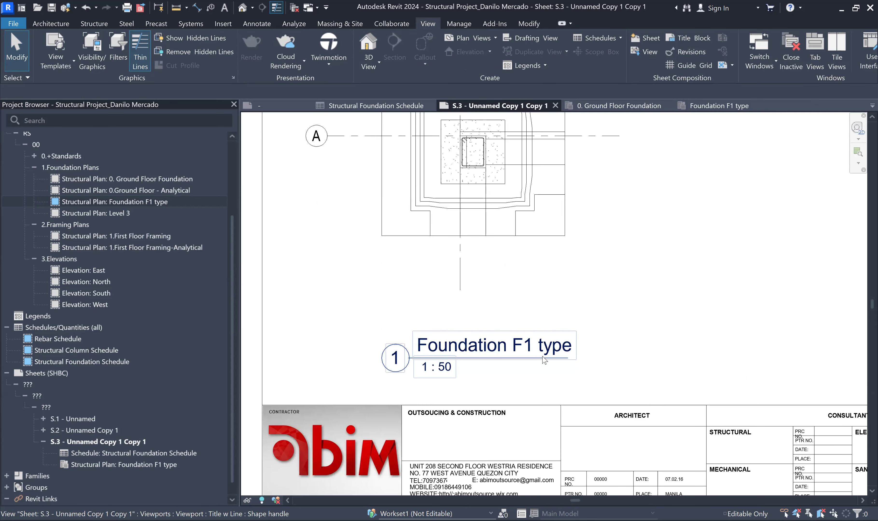
# Step: Set the viewport's Title on Sheet property to TYPE 1 FOUNDATION FOOTING and move the Properties palette clear of the project browser's view list
pyautogui.scroll(-1, 544, 360)
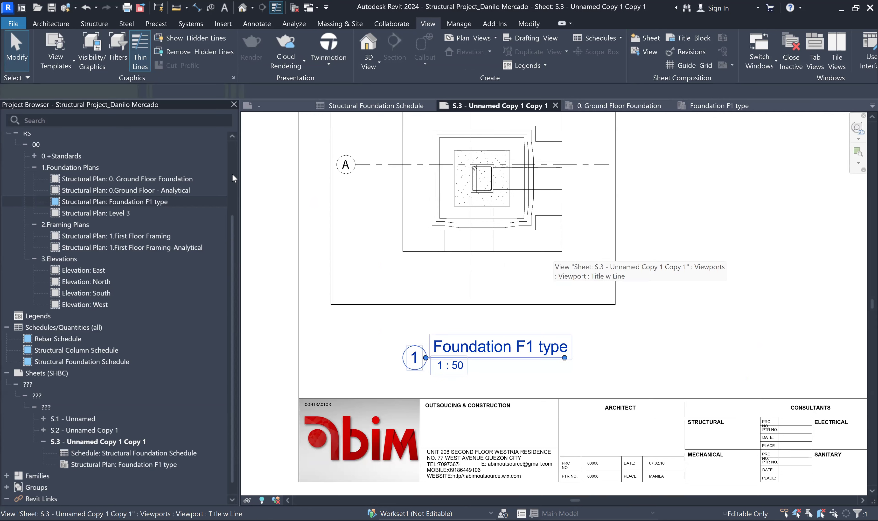
pyautogui.click(555, 256)
pyautogui.click(52, 62)
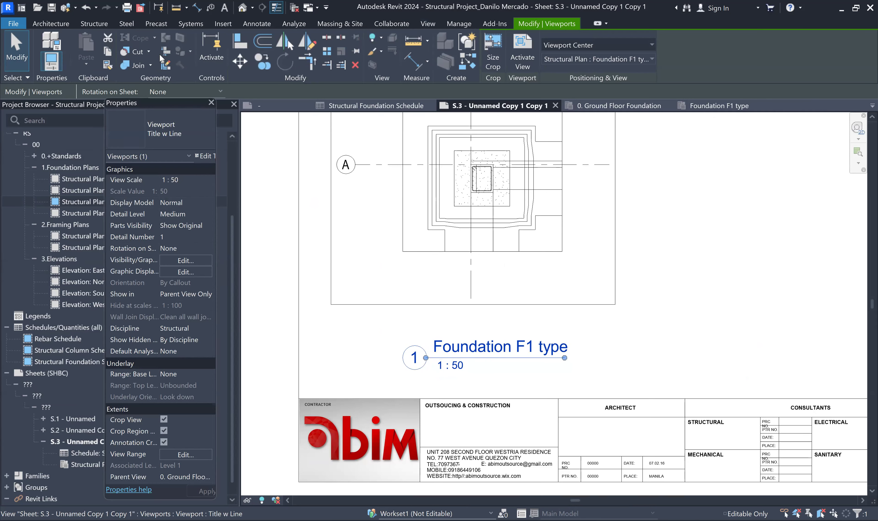
pyautogui.moveTo(178, 106); pyautogui.dragTo(159, 55)
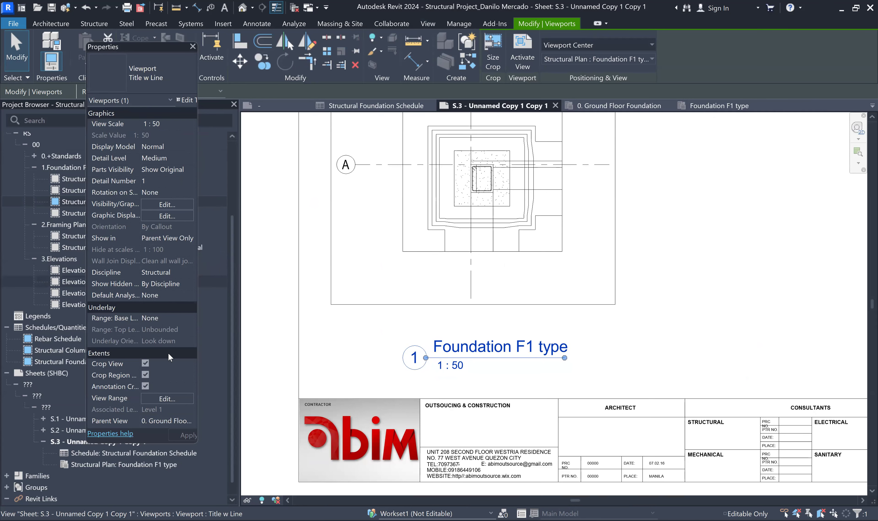
pyautogui.moveTo(197, 279); pyautogui.dragTo(273, 279)
pyautogui.scroll(-10, 170, 356)
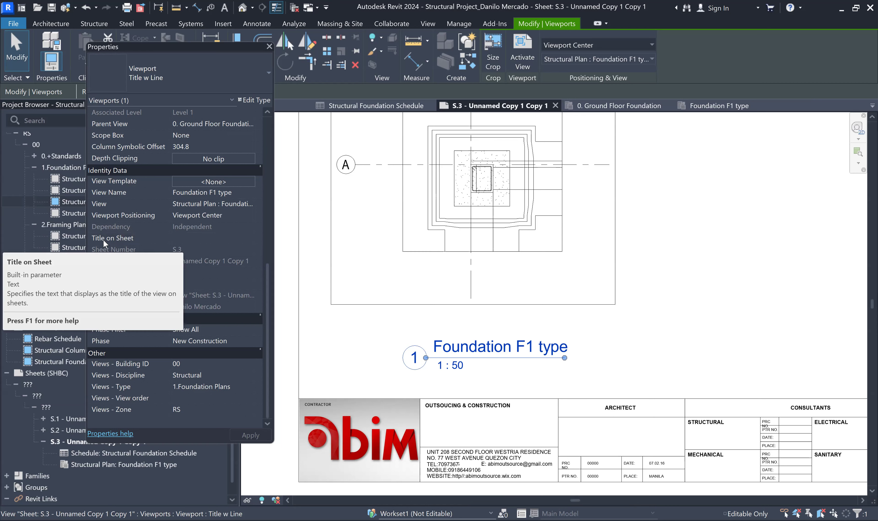
pyautogui.click(187, 239)
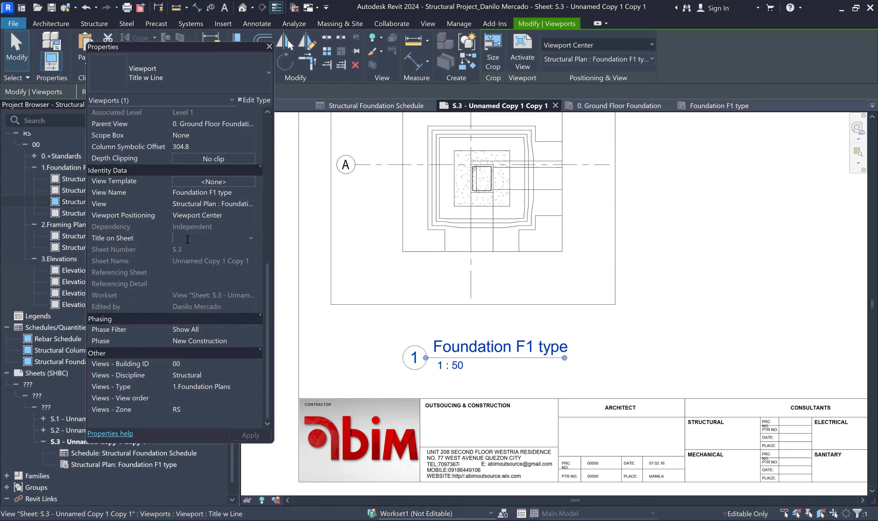
pyautogui.write('Typ')
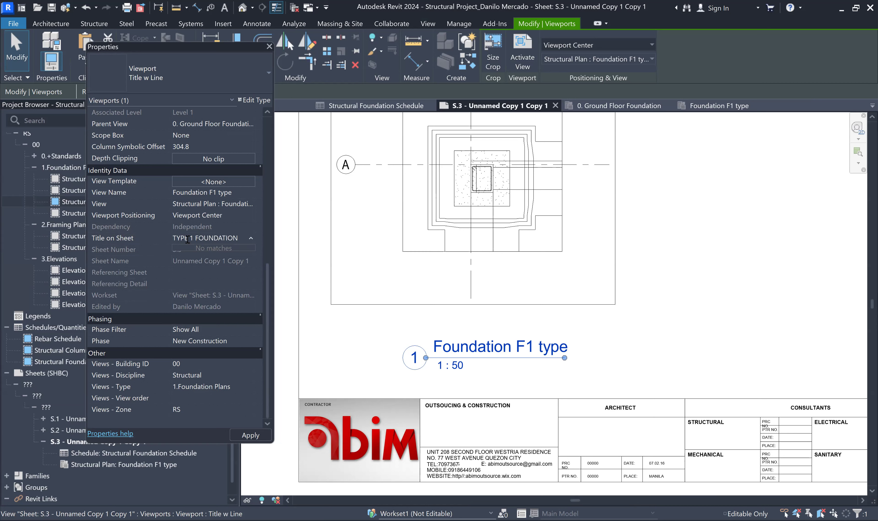
pyautogui.write('OOTING')
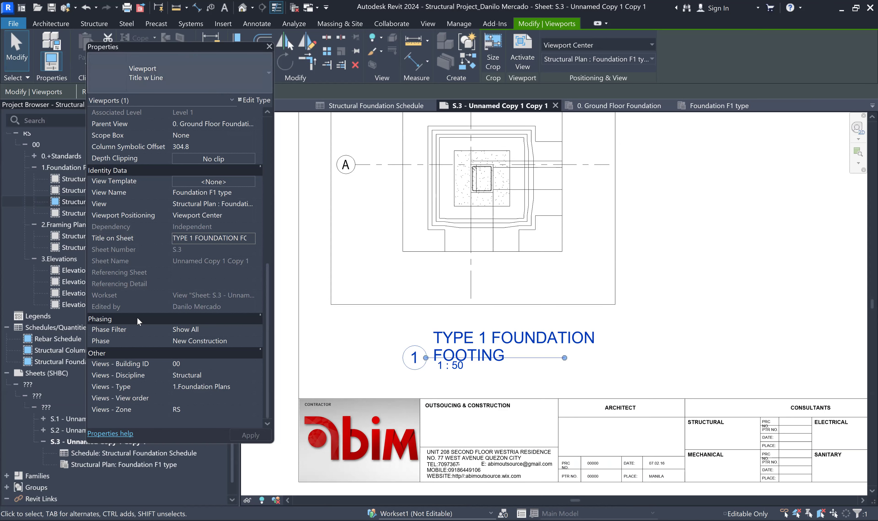
pyautogui.moveTo(184, 47); pyautogui.dragTo(137, 347)
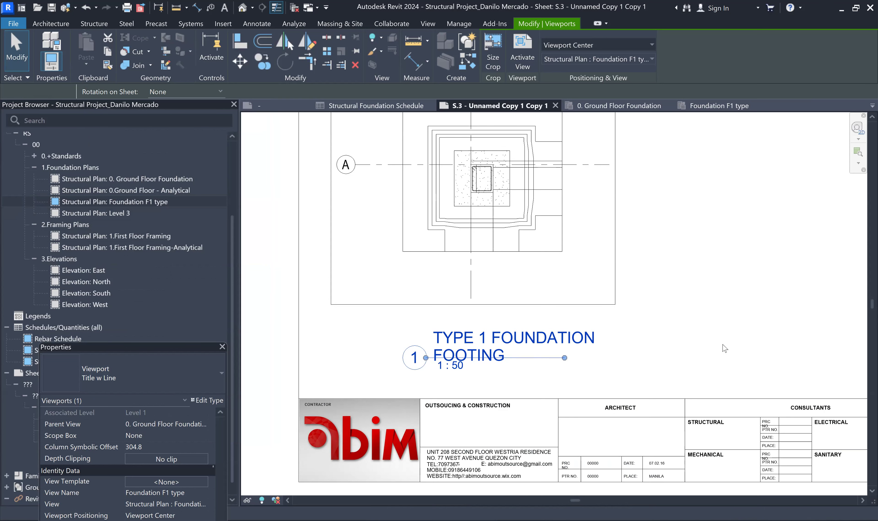
pyautogui.click(717, 352)
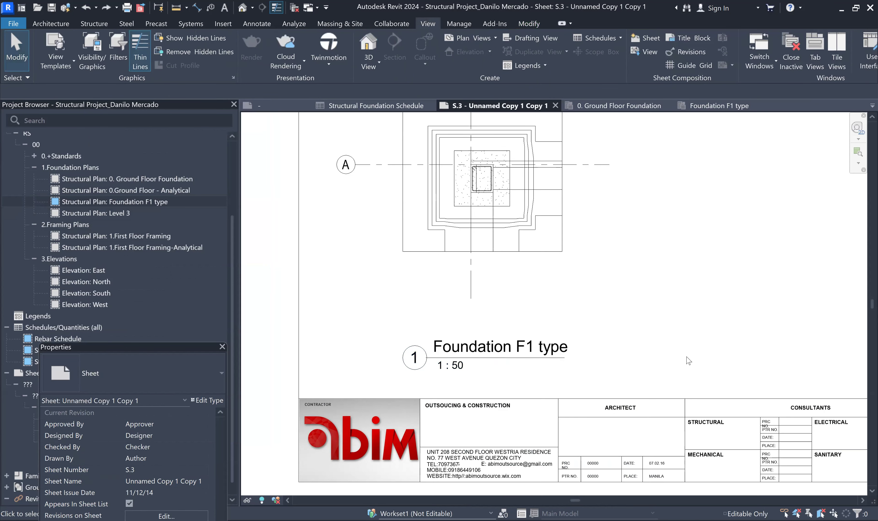
# Step: Rename the view as FOUNDATION F1 FOOTING by editing its title text on the sheet
pyautogui.click(508, 353)
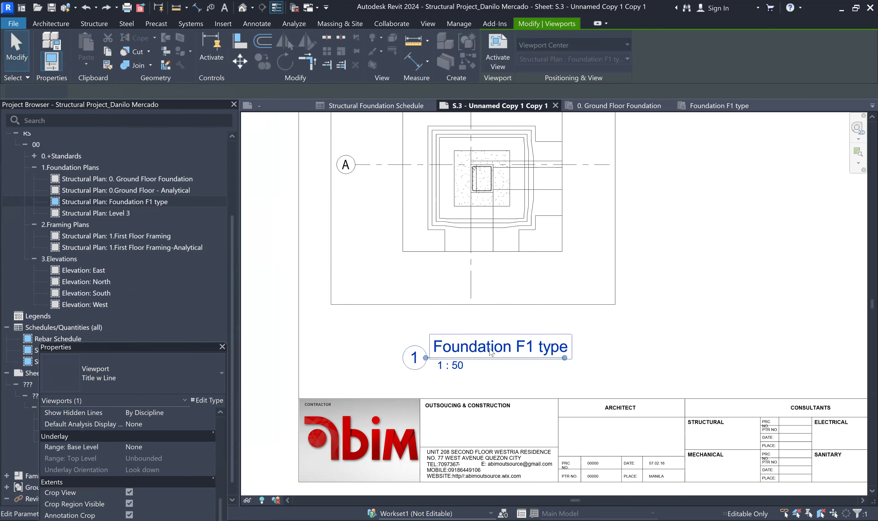
pyautogui.click(489, 349)
pyautogui.moveTo(506, 346); pyautogui.dragTo(400, 343)
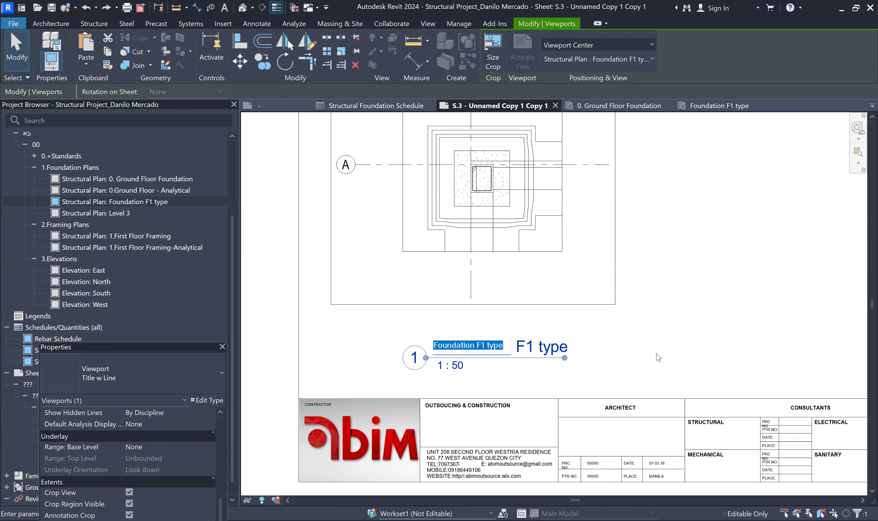
pyautogui.write('FOUNDATION F')
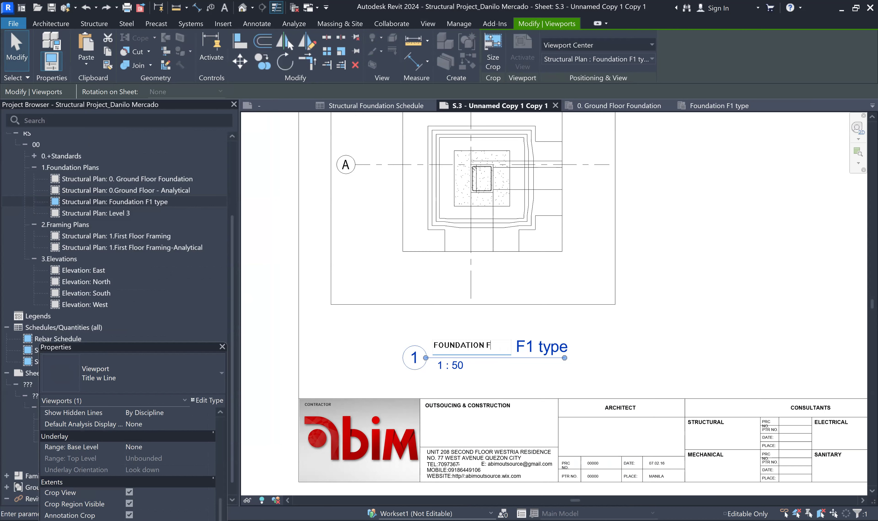
pyautogui.write('1 FOOTING')
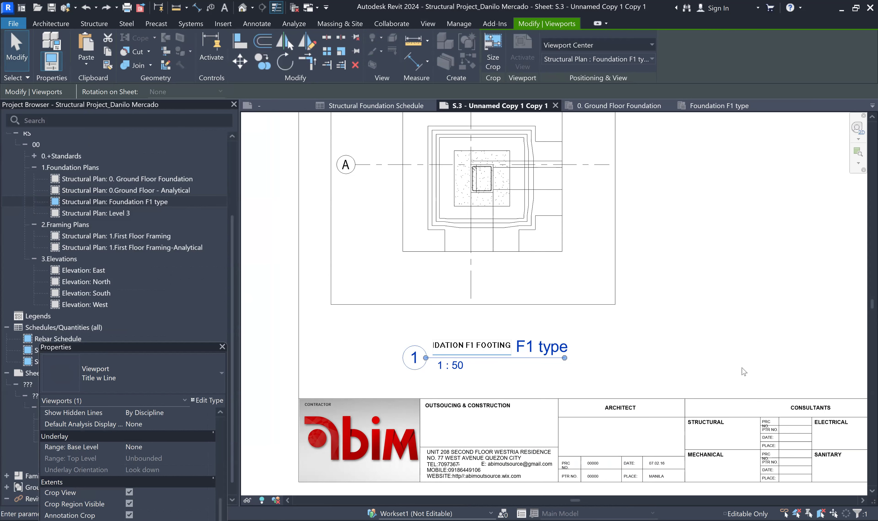
pyautogui.press('Return')
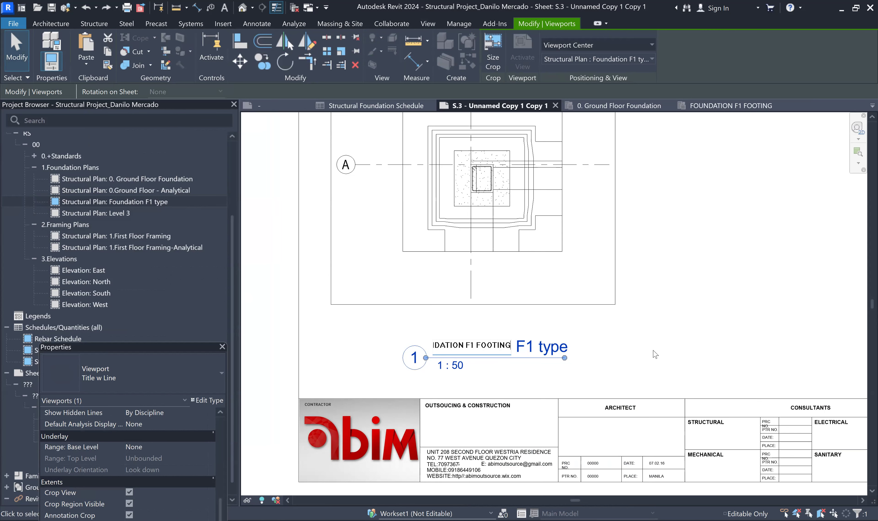
pyautogui.click(256, 252)
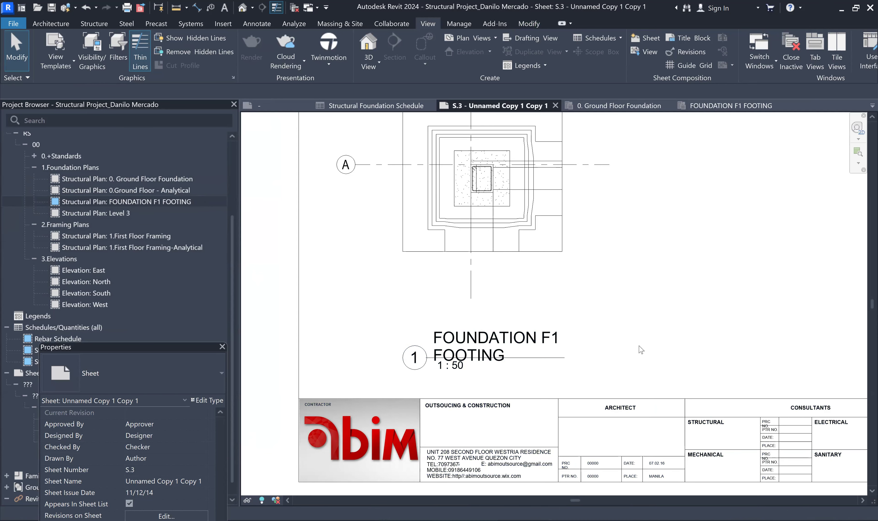
# Step: Undo the view rename and the last title move, and close the Properties palette
pyautogui.hotkey('ctrl', 'z')
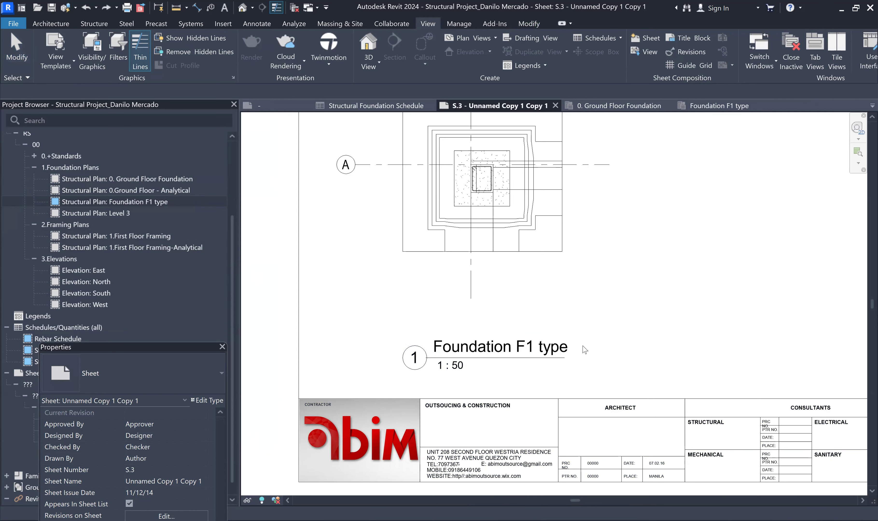
pyautogui.scroll(-2, 595, 349)
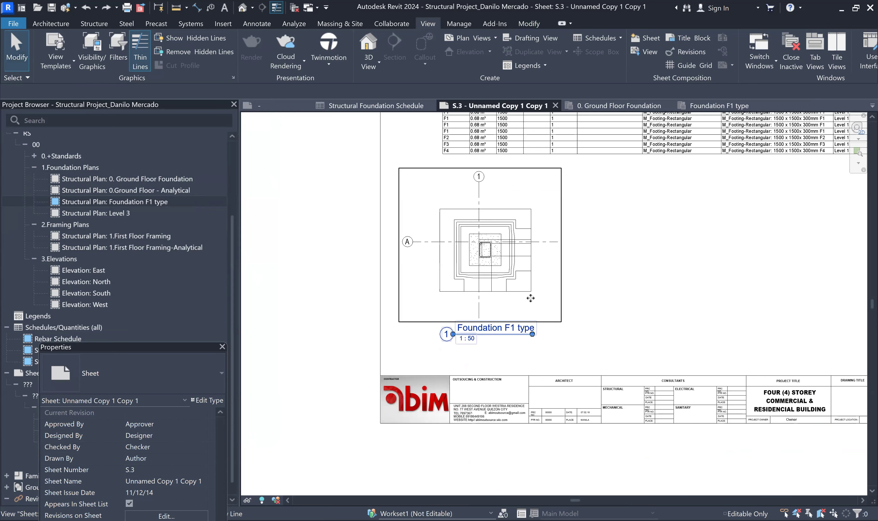
pyautogui.click(535, 287)
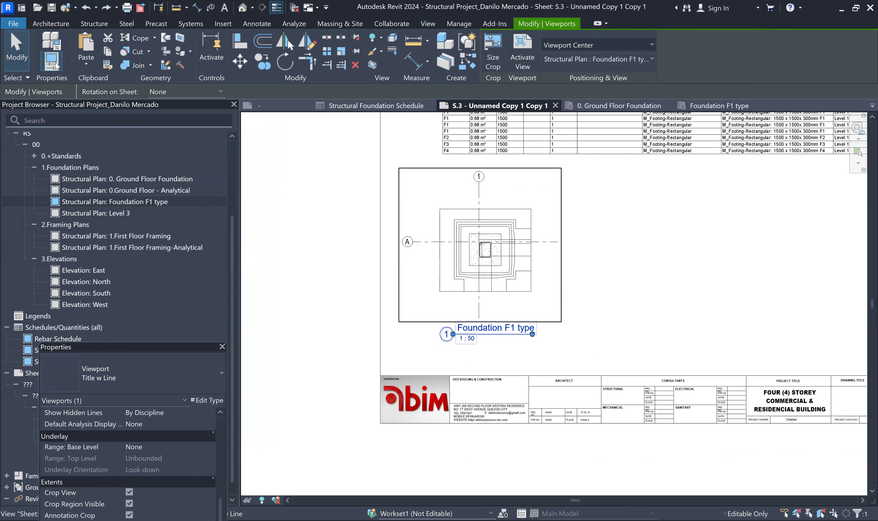
pyautogui.click(51, 62)
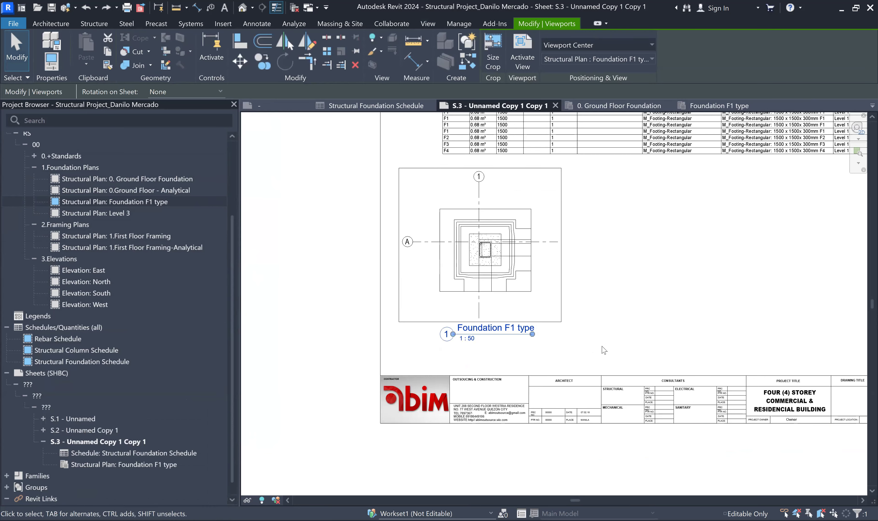
# Step: View the type properties of the Title w Line viewport and close them without changes
pyautogui.click(562, 323)
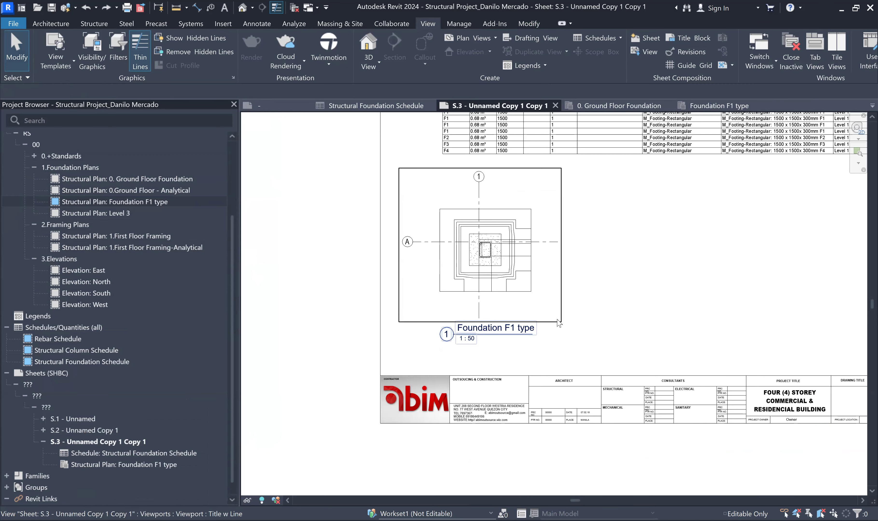
pyautogui.click(545, 317)
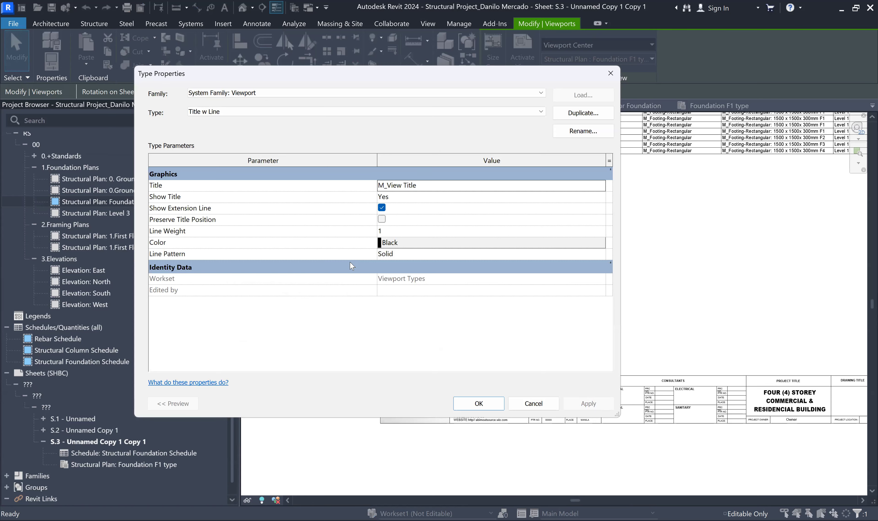
pyautogui.press('Escape')
pyautogui.press('Escape')
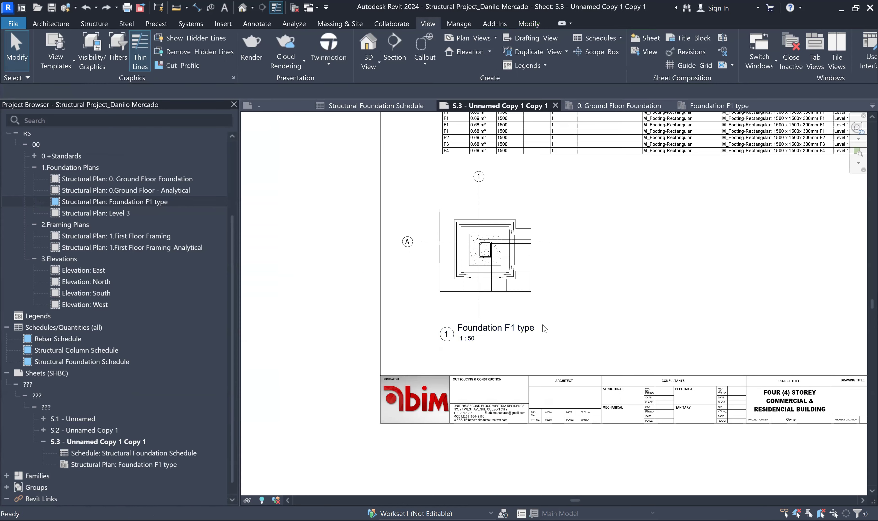
# Step: Set the Foundation F1 type viewport's Title on Sheet property to FOUNDATION F1 and close the Properties palette
pyautogui.click(556, 323)
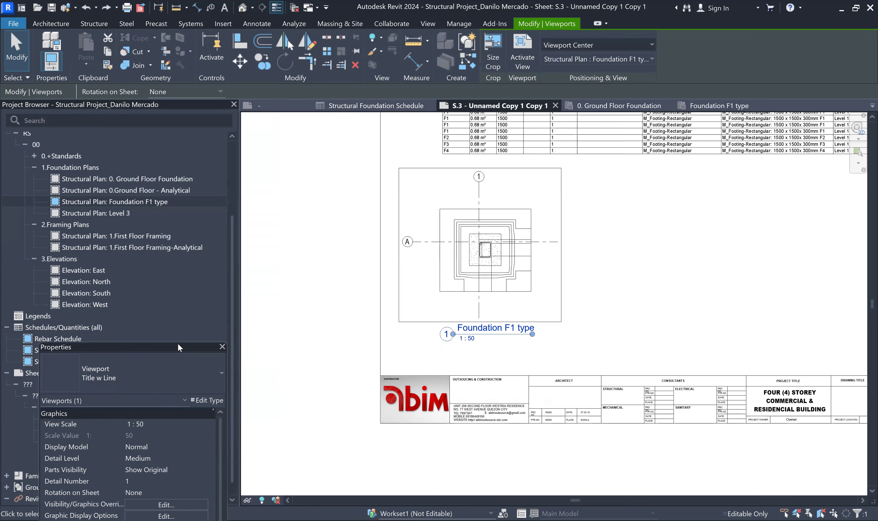
pyautogui.moveTo(178, 347); pyautogui.dragTo(188, 130)
pyautogui.scroll(-3, 215, 328)
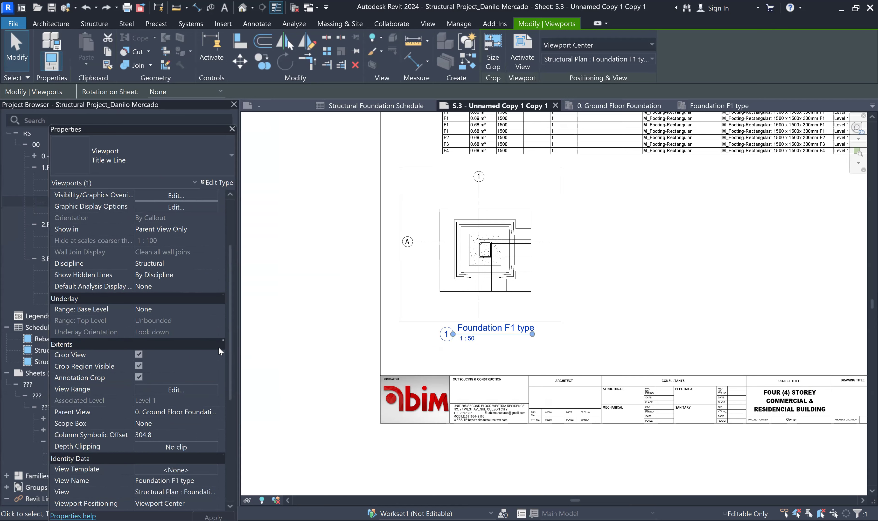
pyautogui.scroll(-6, 168, 438)
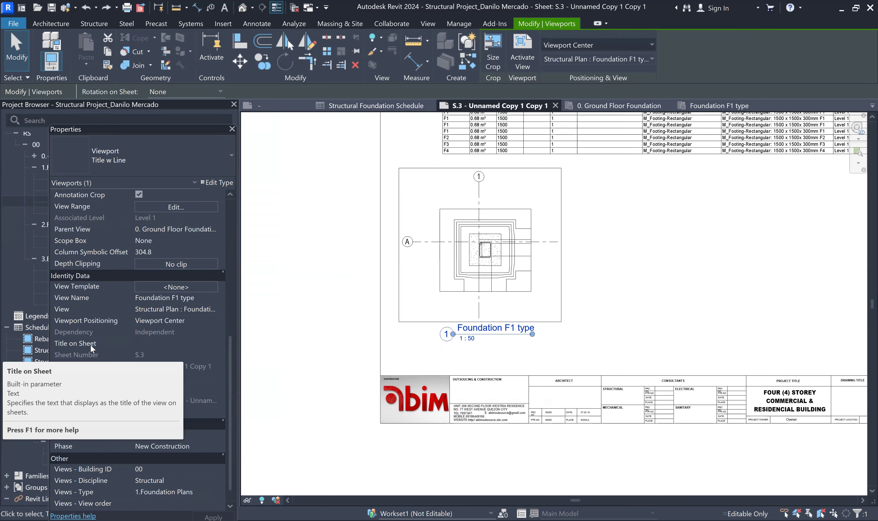
pyautogui.click(155, 345)
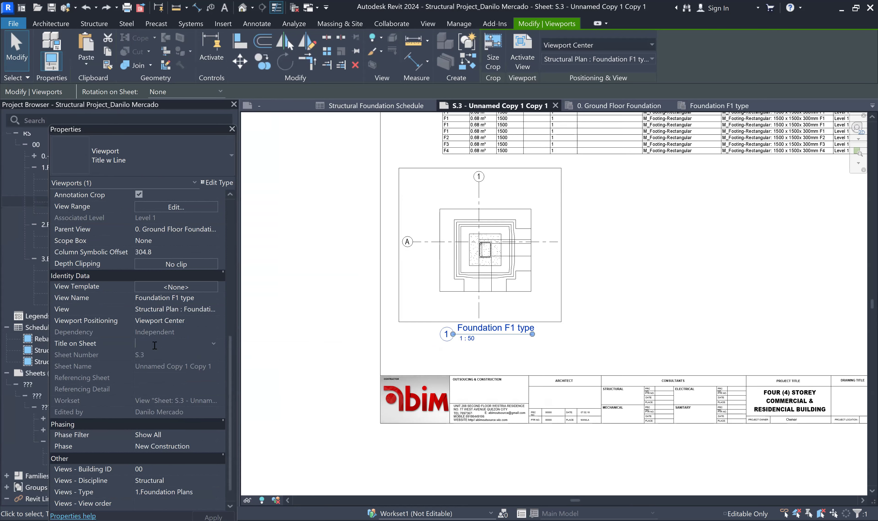
pyautogui.write('FOUNDATION F1')
pyautogui.click(609, 349)
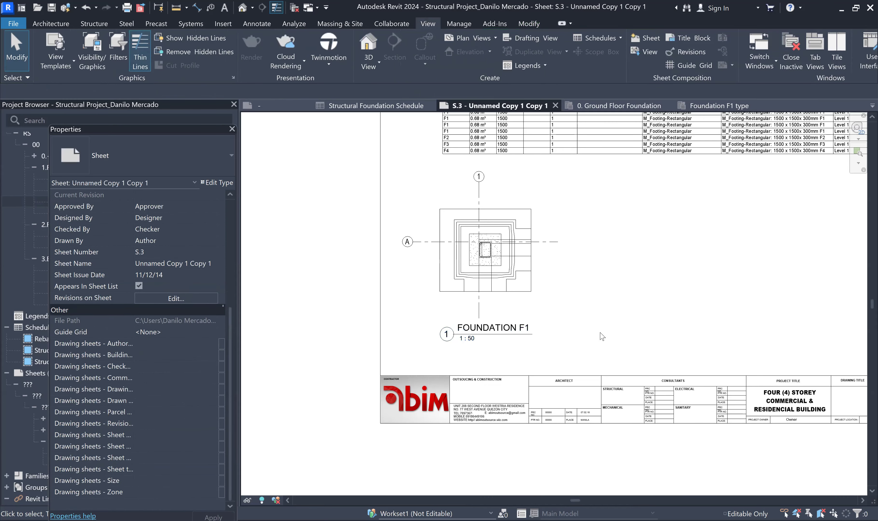
pyautogui.scroll(-3, 498, 326)
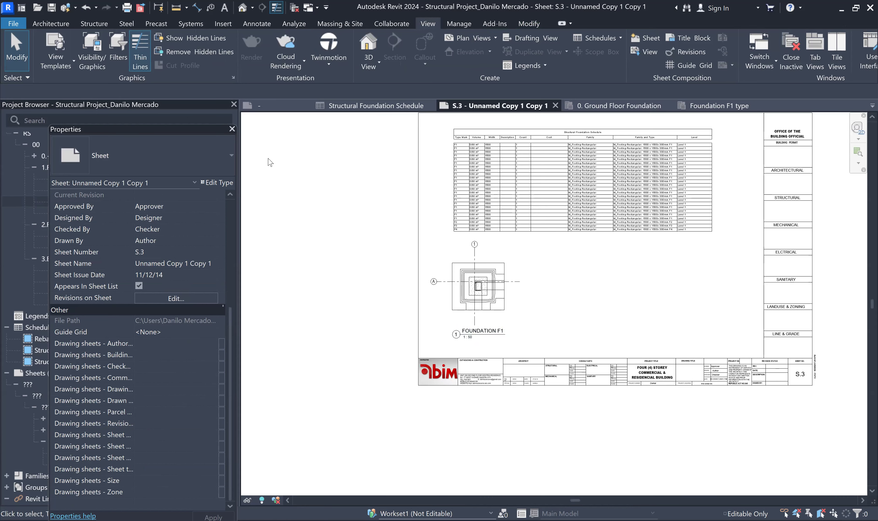
pyautogui.click(232, 129)
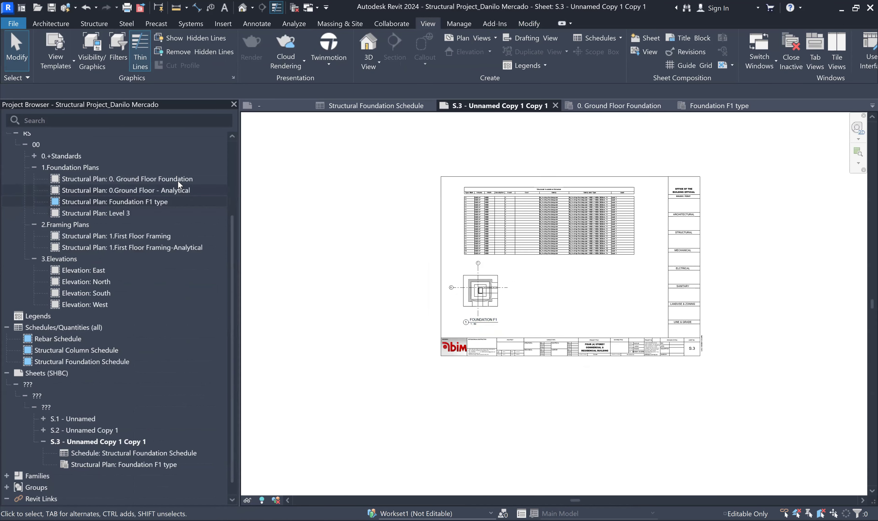
# Step: Open the 0. Ground Floor Foundation plan to view its full extent and duplicate sheet S.1 as an empty sheet
pyautogui.doubleClick(178, 180)
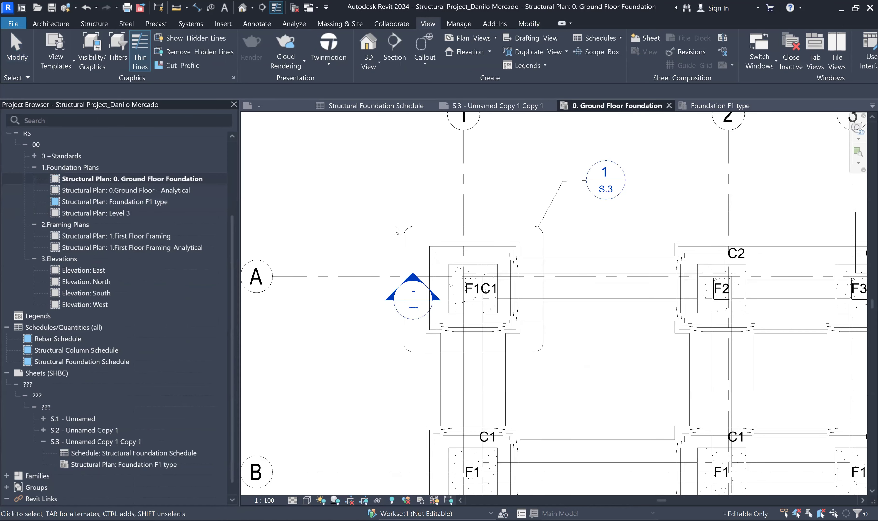
pyautogui.scroll(-8, 396, 222)
pyautogui.scroll(2, 427, 330)
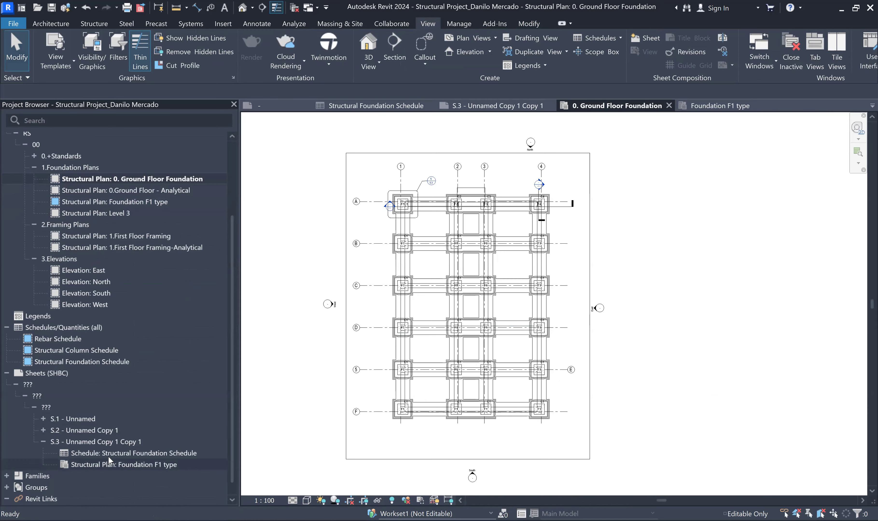
pyautogui.rightClick(86, 420)
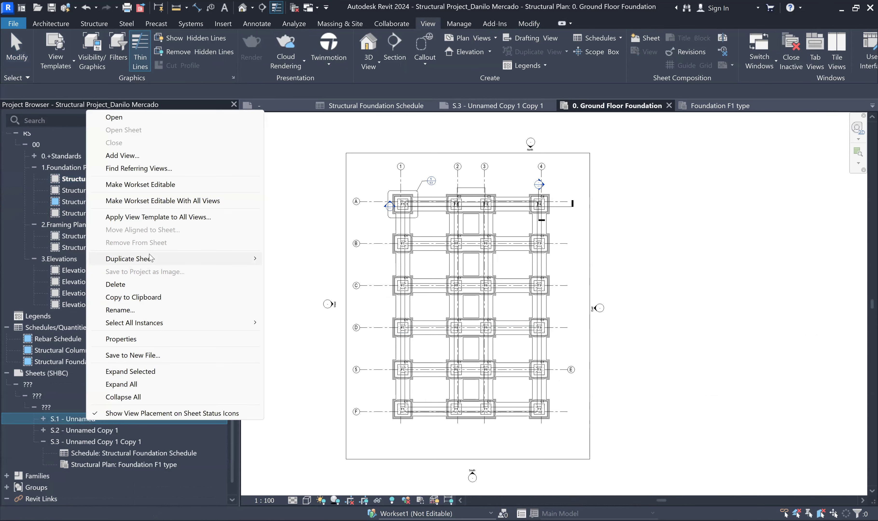
pyautogui.moveTo(150, 257)
pyautogui.click(333, 260)
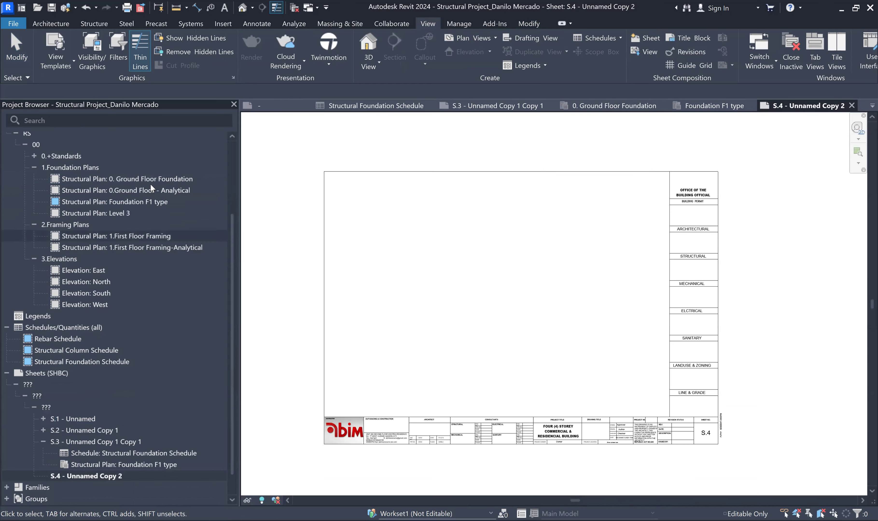
# Step: Place the 0. Ground Floor Foundation plan on sheet S.4 and shift its viewport slightly down the sheet
pyautogui.click(135, 177)
pyautogui.moveTo(132, 178); pyautogui.dragTo(493, 291)
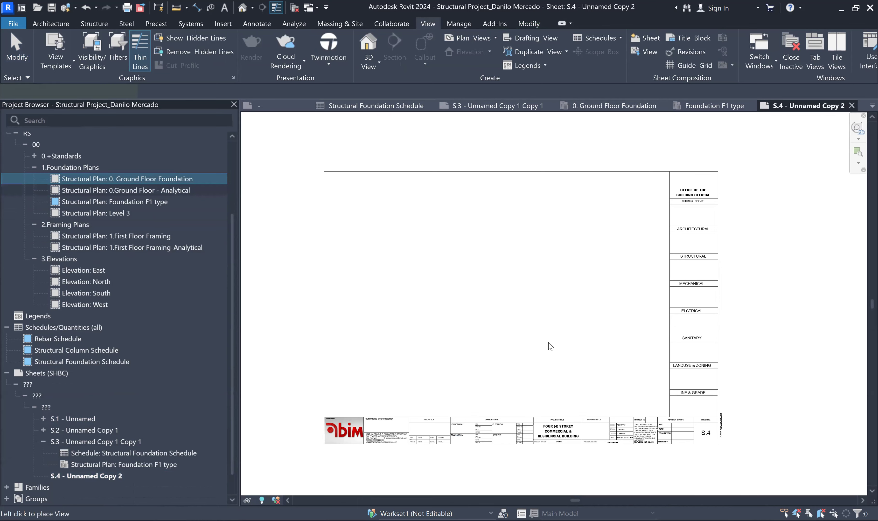
pyautogui.click(498, 285)
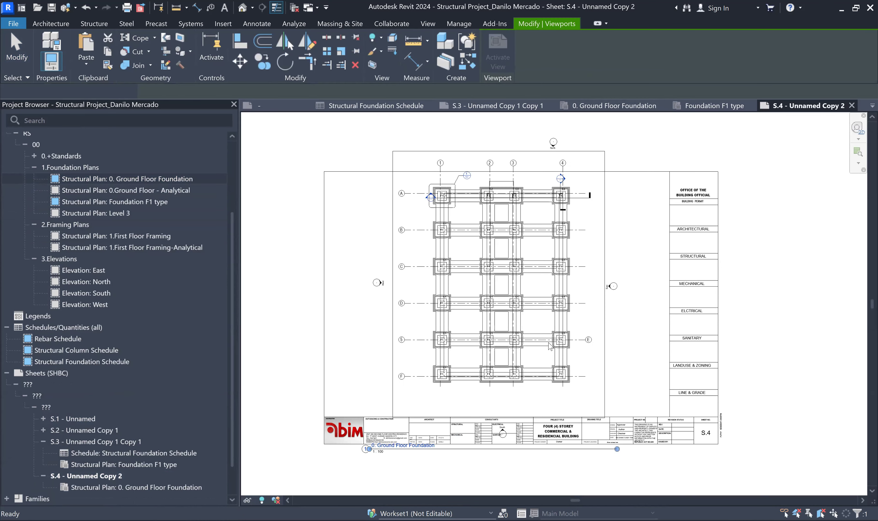
pyautogui.moveTo(562, 233); pyautogui.dragTo(561, 256)
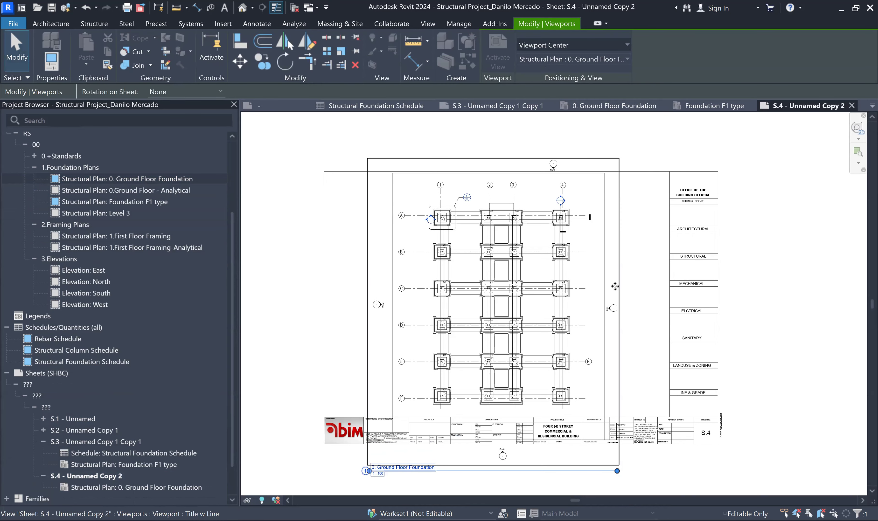
pyautogui.press('Escape')
# Step: Examine the detail number and sheet reference in the F1 footing's callout head on sheet S.4
pyautogui.scroll(5, 472, 213)
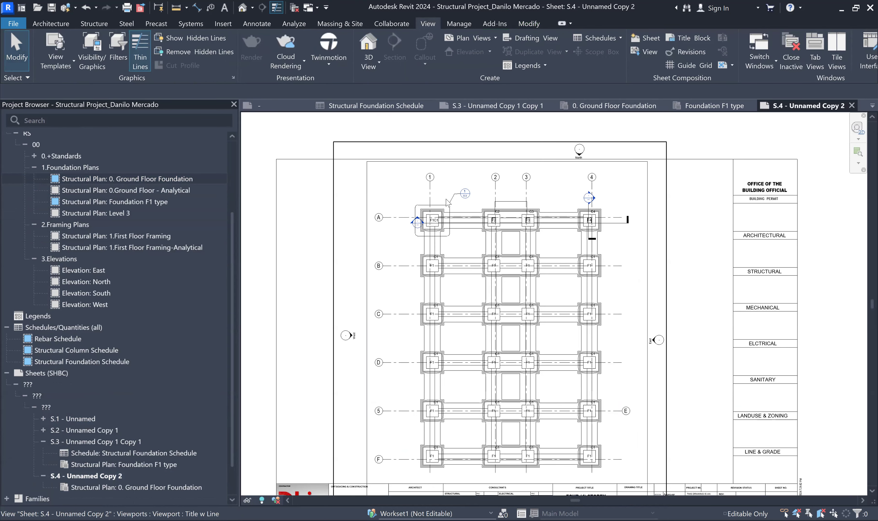
pyautogui.scroll(5, 448, 184)
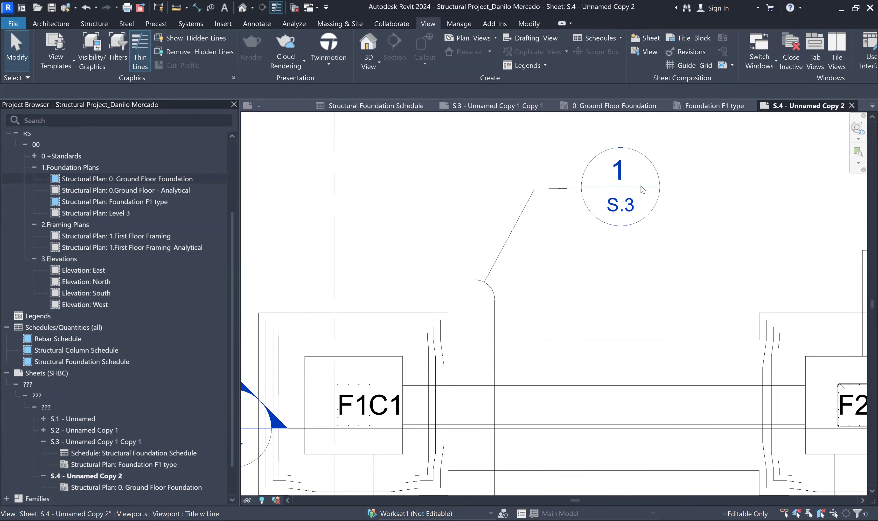
pyautogui.scroll(-3, 604, 250)
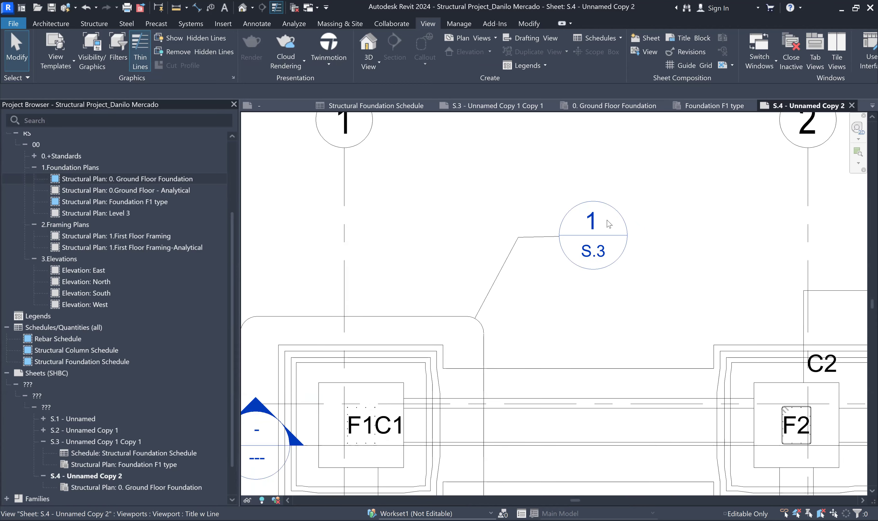
pyautogui.scroll(4, 605, 264)
pyautogui.scroll(-3, 581, 254)
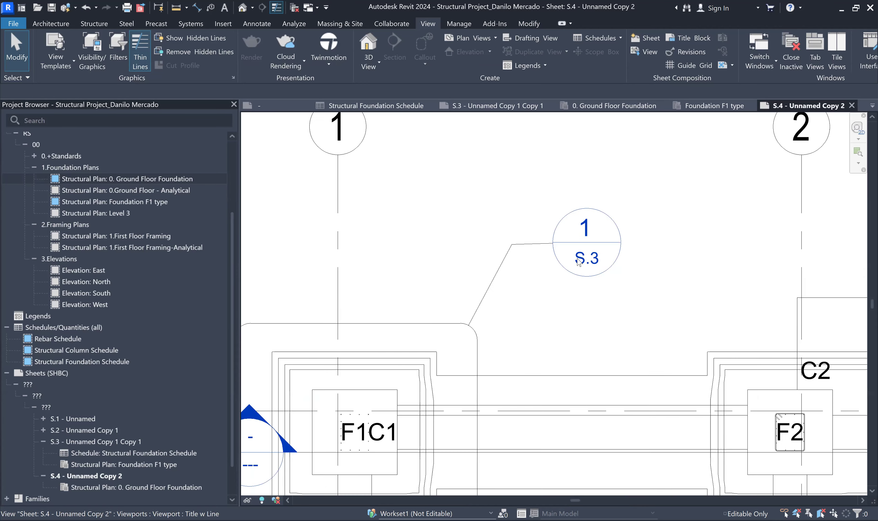
pyautogui.scroll(-3, 584, 268)
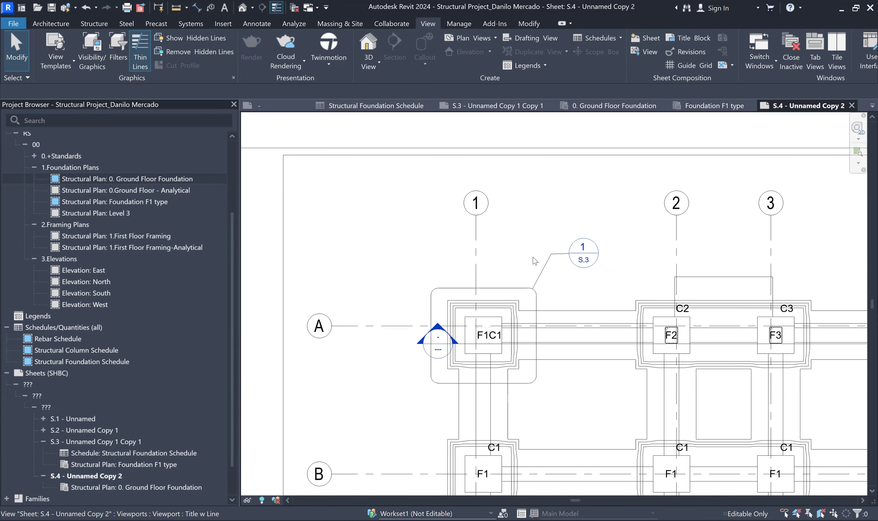
pyautogui.moveTo(577, 239); pyautogui.dragTo(567, 231, button='middle')
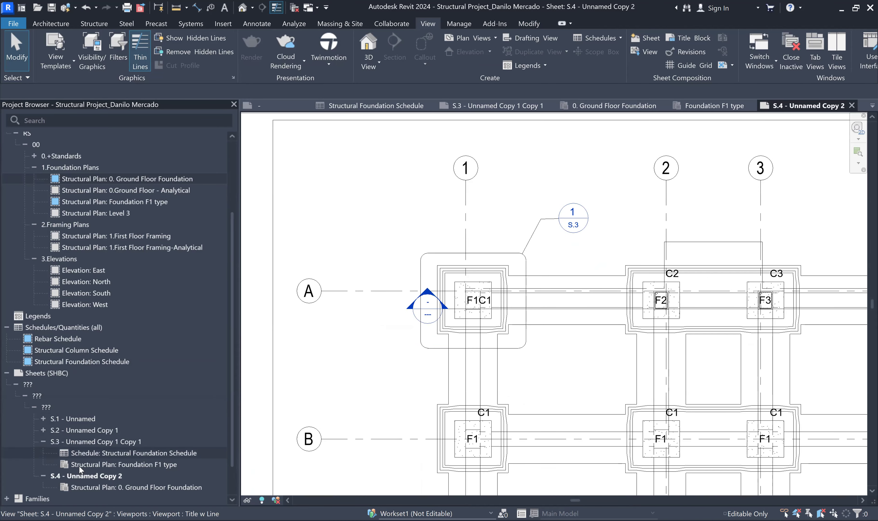
# Step: Open sheet S.3 and compare its sheet number and the foundation detail's number with the callout reference
pyautogui.doubleClick(113, 441)
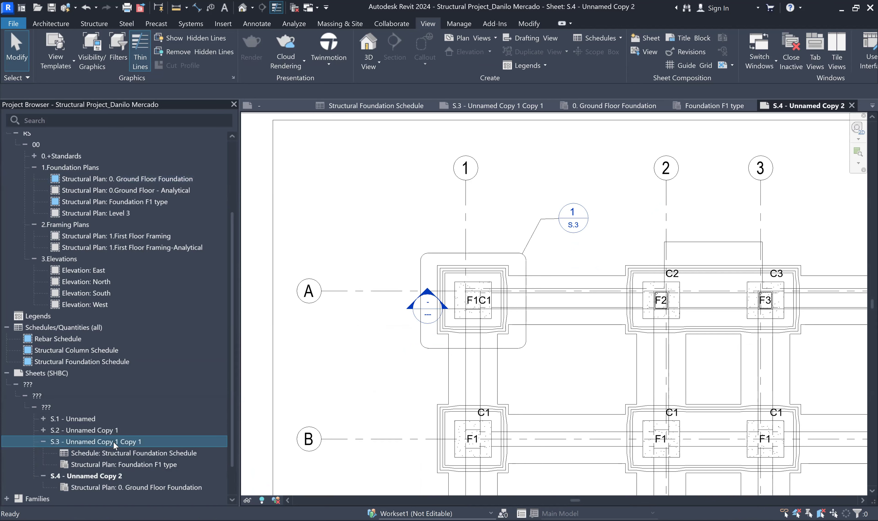
pyautogui.scroll(5, 698, 356)
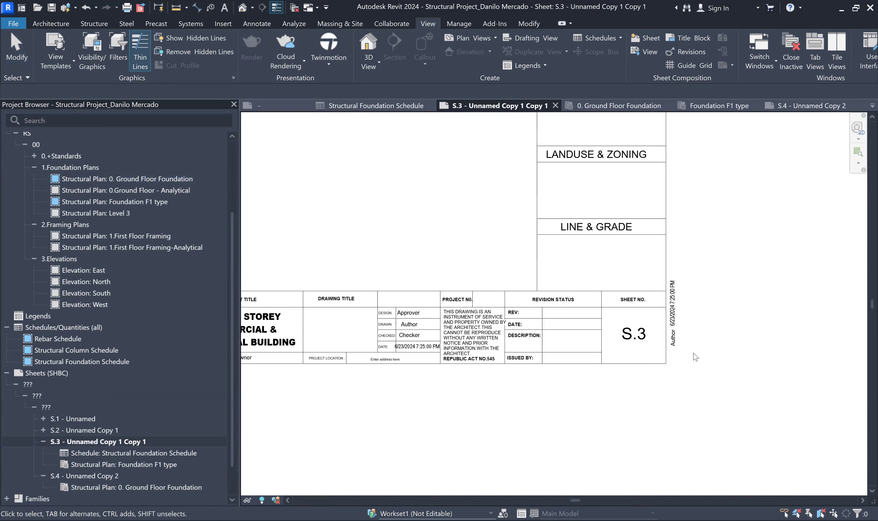
pyautogui.scroll(1, 618, 322)
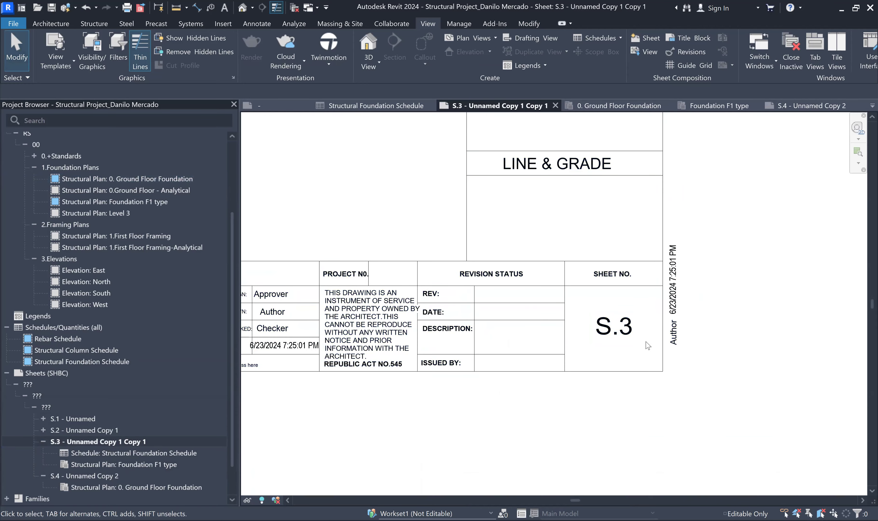
pyautogui.scroll(-5, 647, 344)
pyautogui.moveTo(612, 399); pyautogui.dragTo(633, 406, button='middle')
pyautogui.scroll(-3, 631, 405)
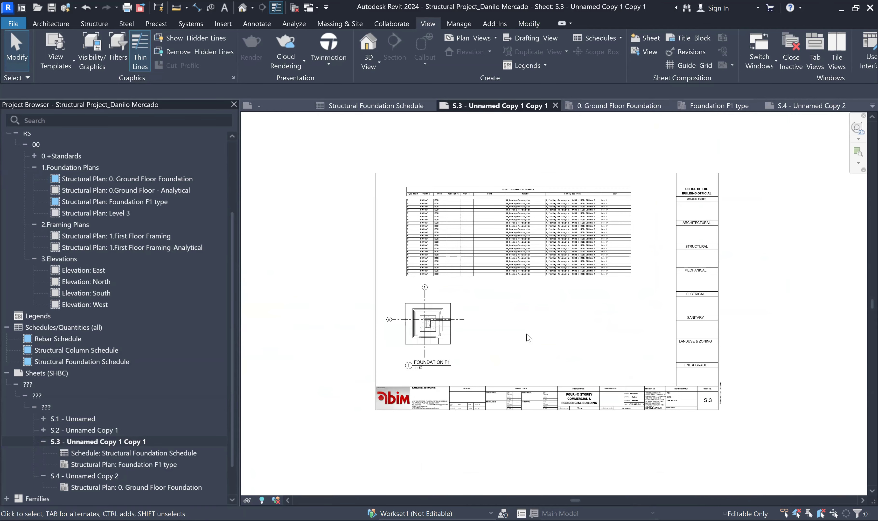
pyautogui.scroll(1, 528, 337)
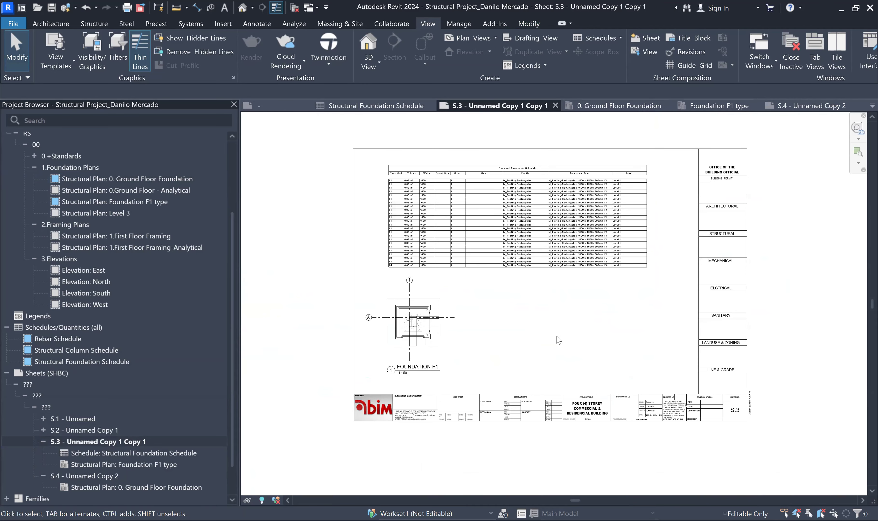
pyautogui.moveTo(552, 328); pyautogui.dragTo(498, 323, button='middle')
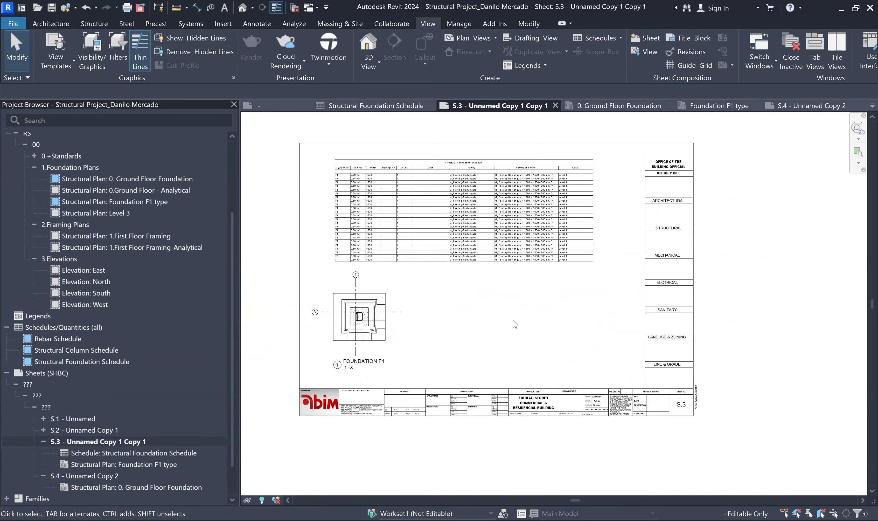
# Step: In the 0. Ground Floor Foundation plan, create a similar callout around the combined F2 and F3 footing on grid A
pyautogui.doubleClick(153, 179)
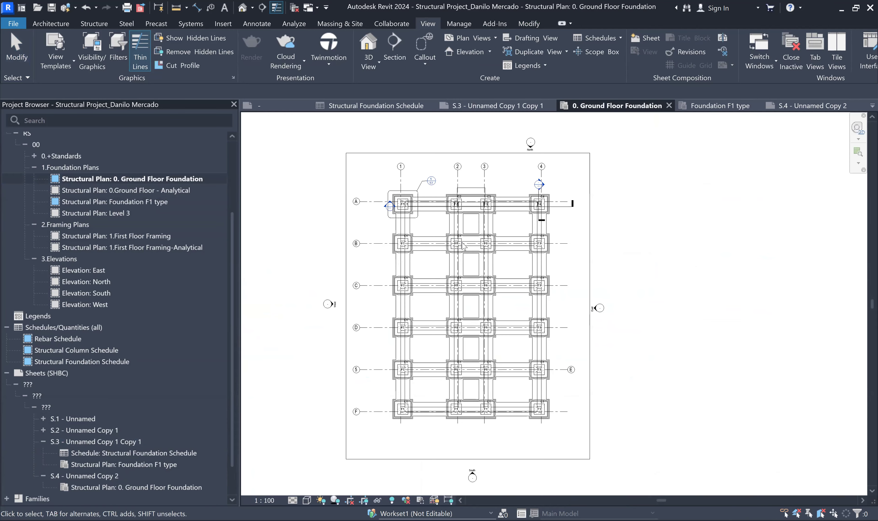
pyautogui.scroll(5, 426, 195)
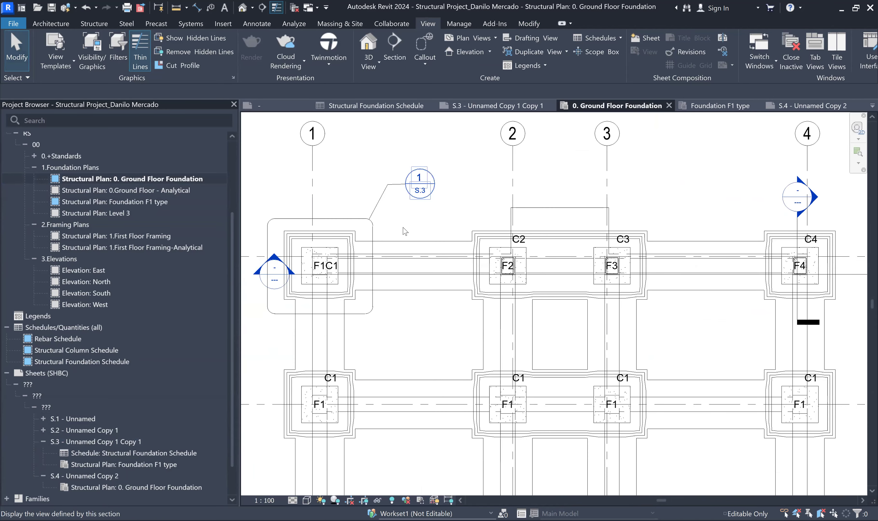
pyautogui.scroll(3, 386, 229)
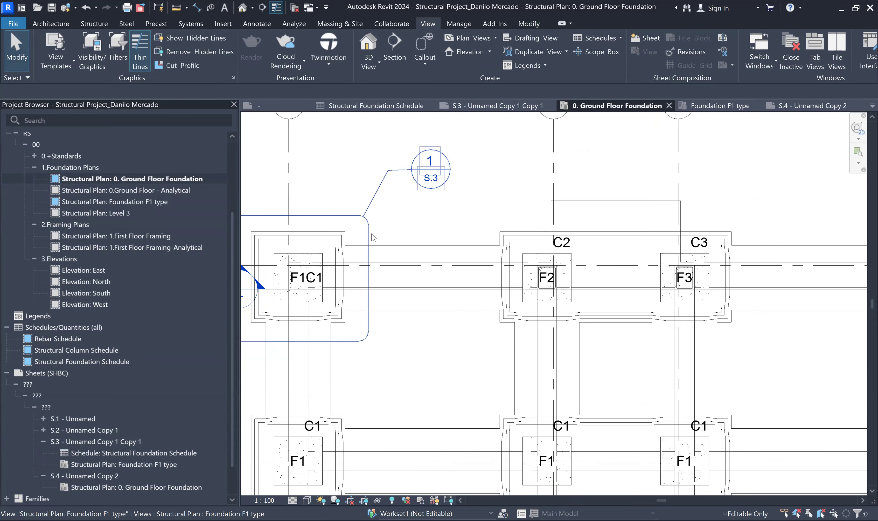
pyautogui.rightClick(411, 274)
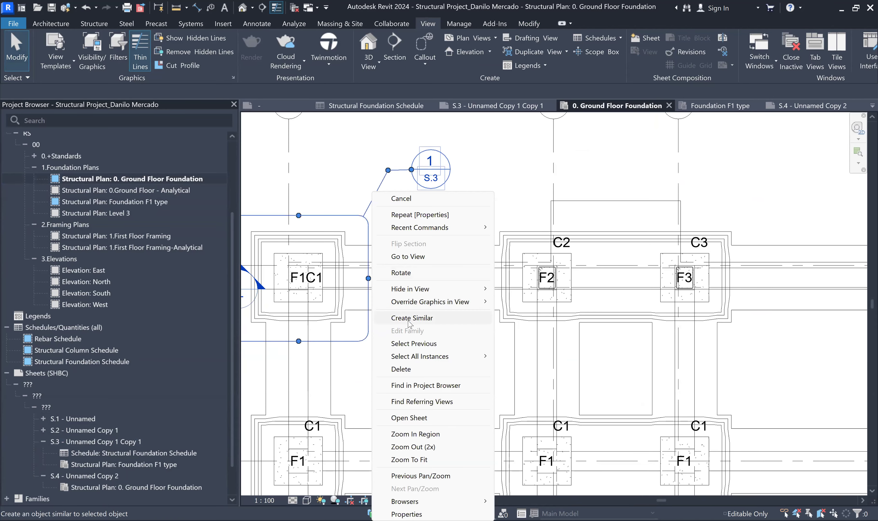
pyautogui.click(441, 314)
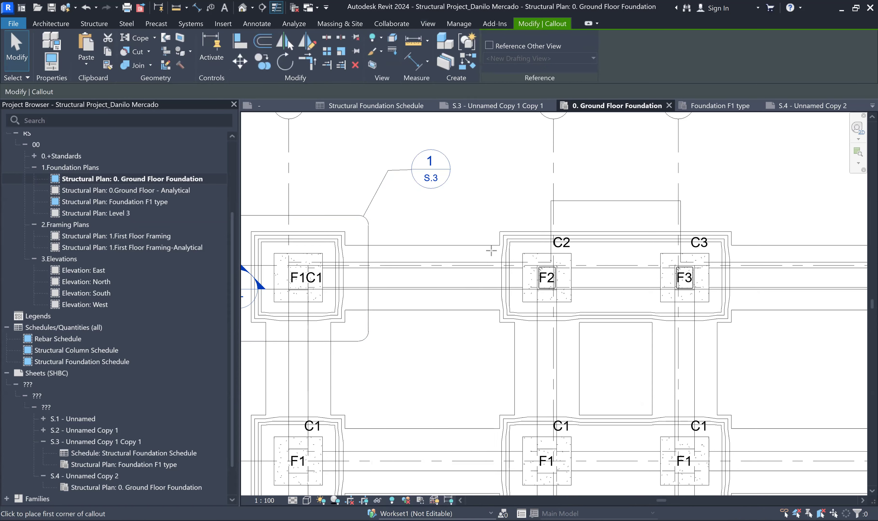
pyautogui.click(483, 214)
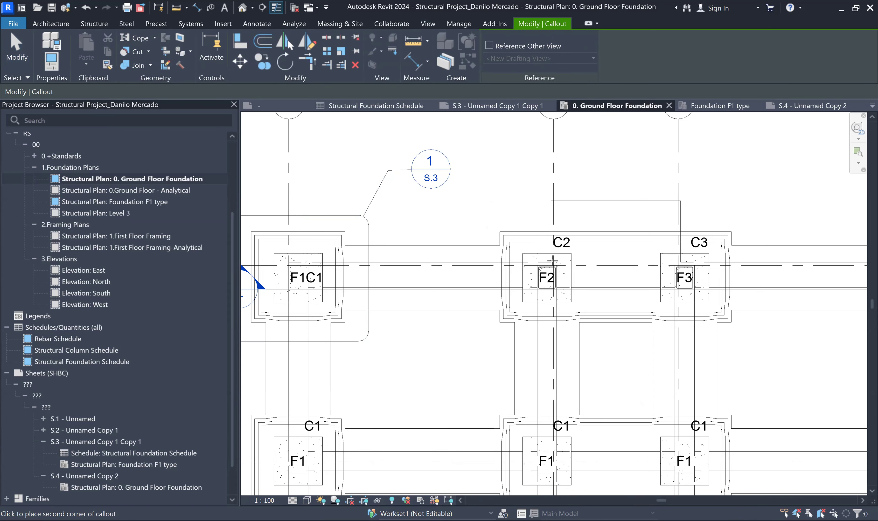
pyautogui.click(744, 344)
pyautogui.scroll(-3, 467, 292)
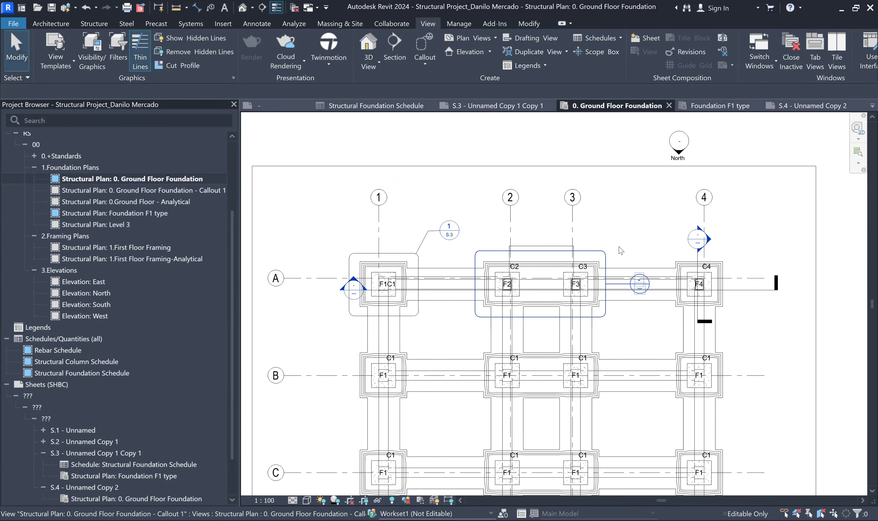
pyautogui.scroll(3, 637, 298)
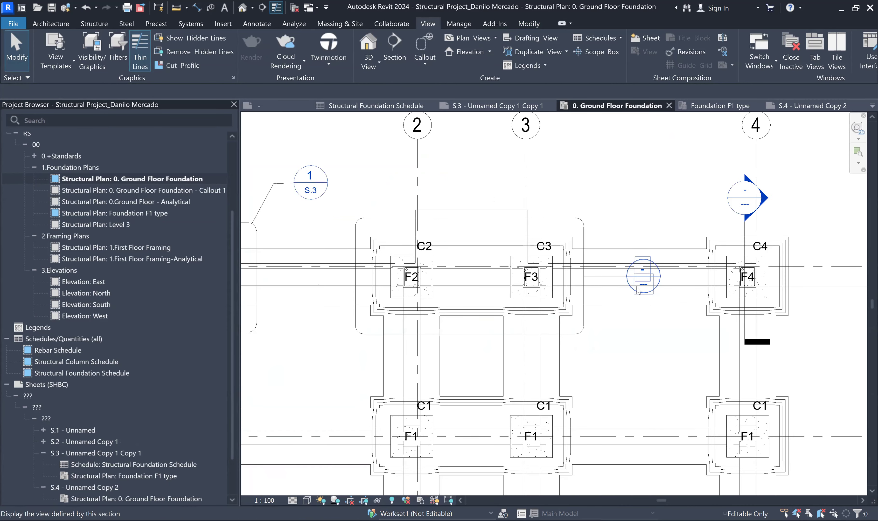
pyautogui.moveTo(621, 291); pyautogui.dragTo(720, 289, button='middle')
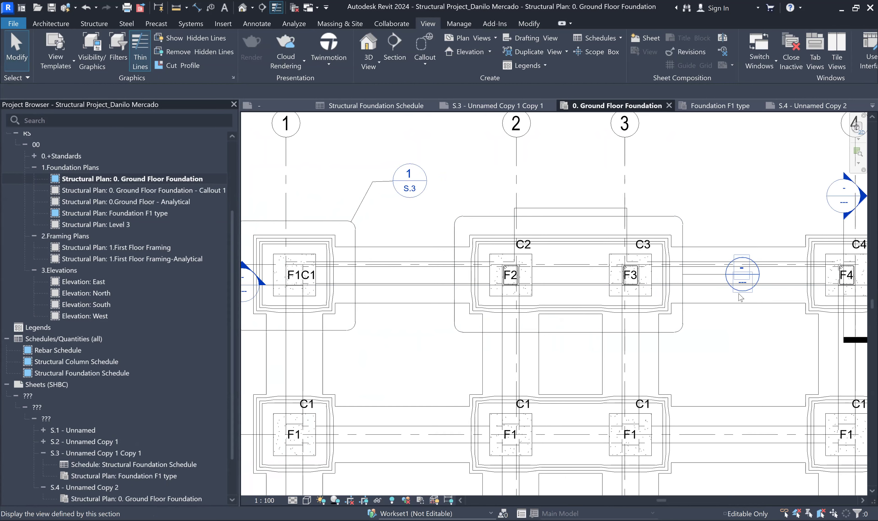
# Step: Open the view of the callout around footings F2 and F3 and set its scale to 1 : 50
pyautogui.click(678, 332)
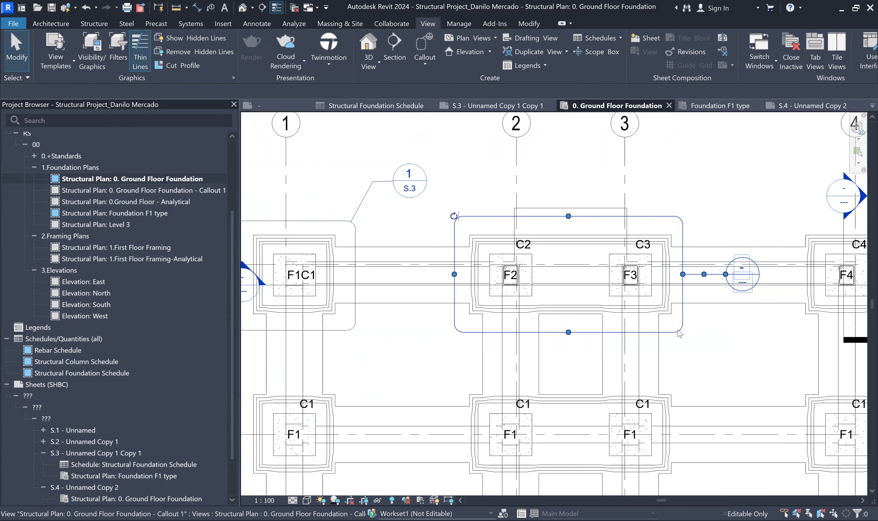
pyautogui.rightClick(700, 264)
pyautogui.click(709, 260)
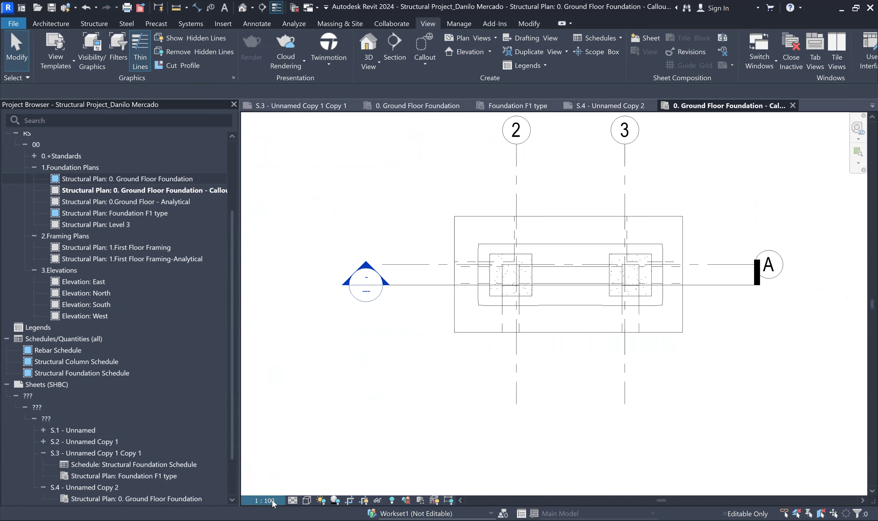
pyautogui.click(264, 500)
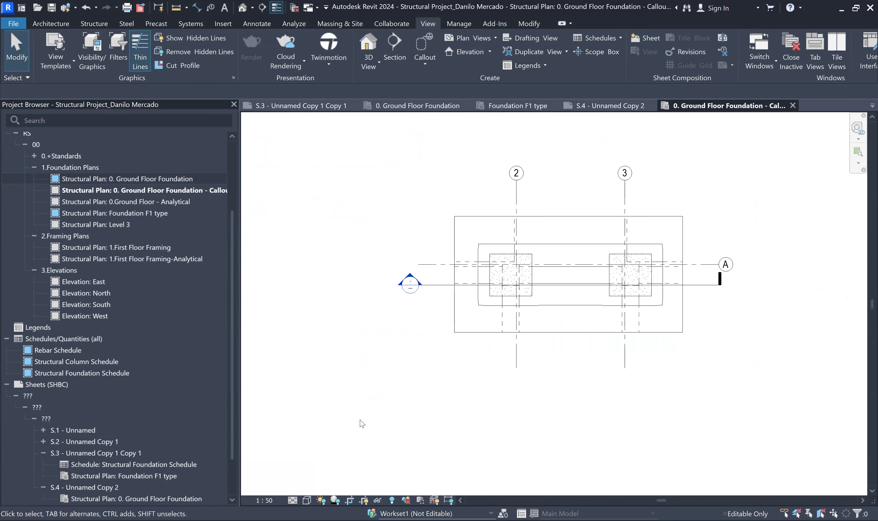
# Step: Set the F2 and F3 callout view's detail level to Fine
pyautogui.scroll(5, 510, 271)
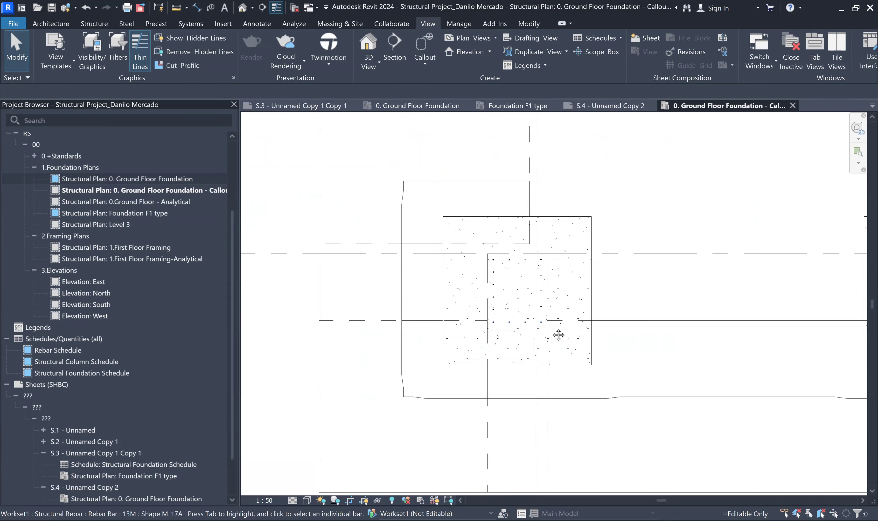
pyautogui.scroll(-2, 525, 312)
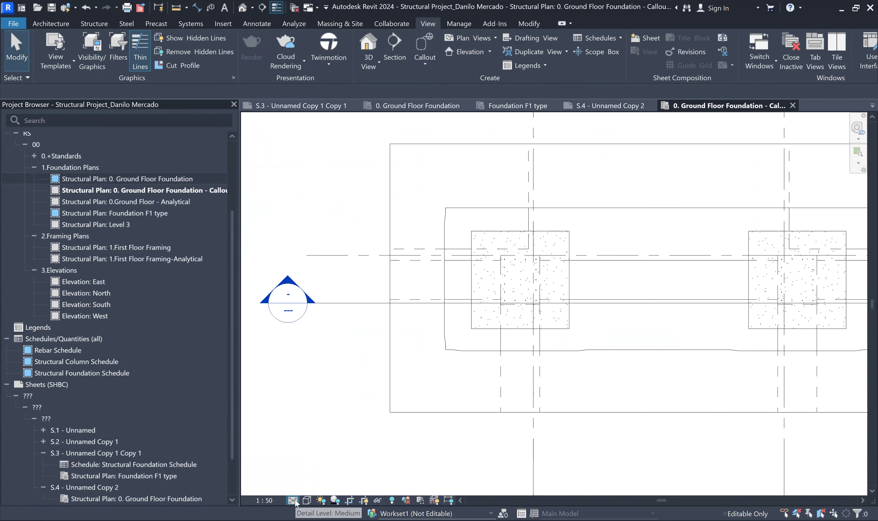
pyautogui.click(295, 501)
pyautogui.click(302, 490)
pyautogui.scroll(3, 525, 281)
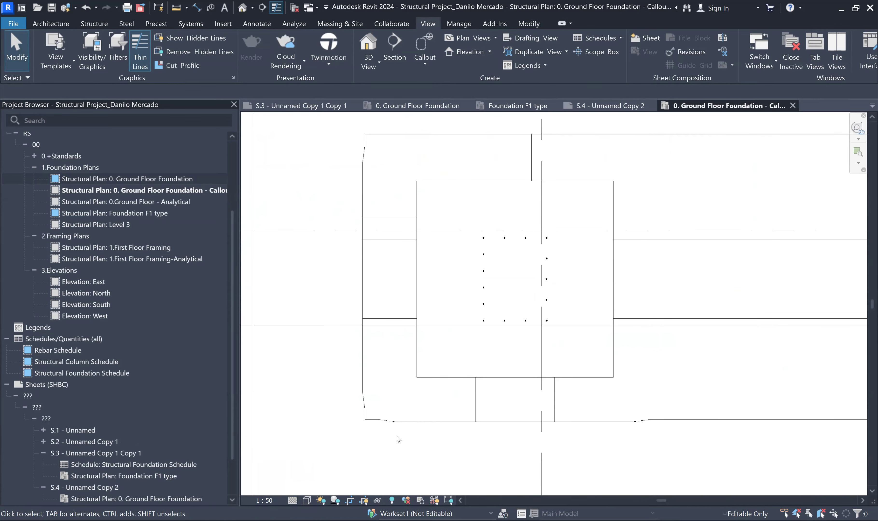
pyautogui.moveTo(365, 302); pyautogui.dragTo(412, 254, button='middle')
pyautogui.scroll(-1, 313, 262)
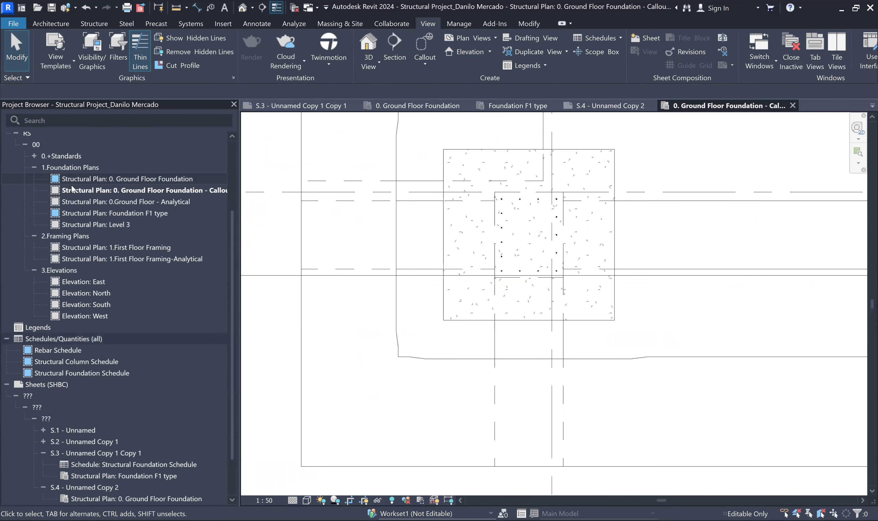
# Step: Rename the 0. Ground Floor Foundation - Callout 1 view as Foundation f2 f3
pyautogui.moveTo(178, 206); pyautogui.dragTo(232, 204, button='middle')
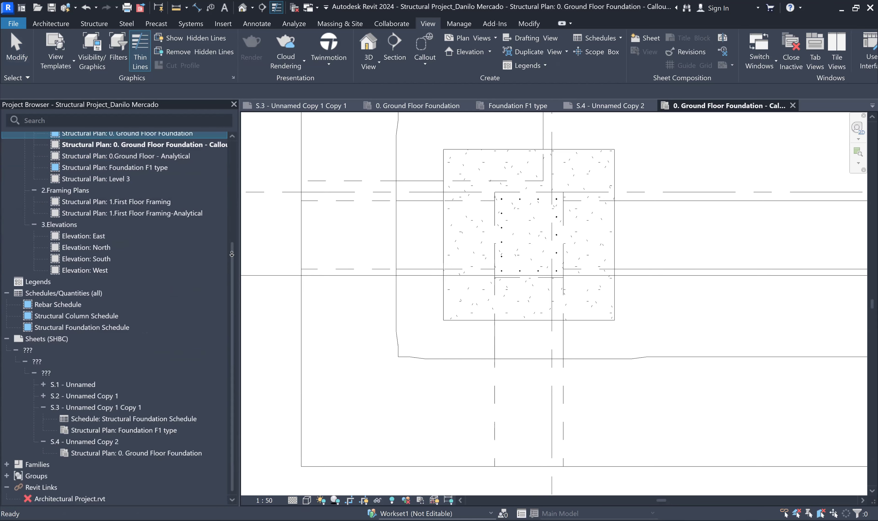
pyautogui.moveTo(230, 250); pyautogui.dragTo(231, 169)
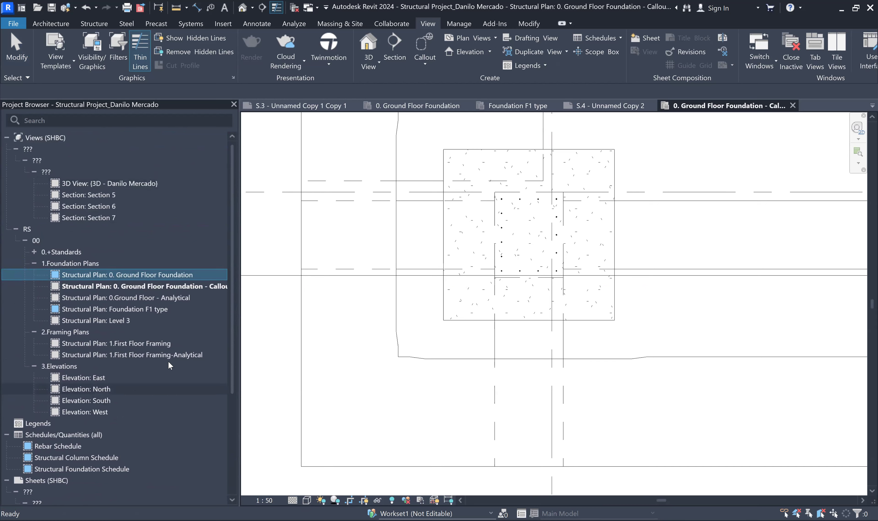
pyautogui.rightClick(195, 285)
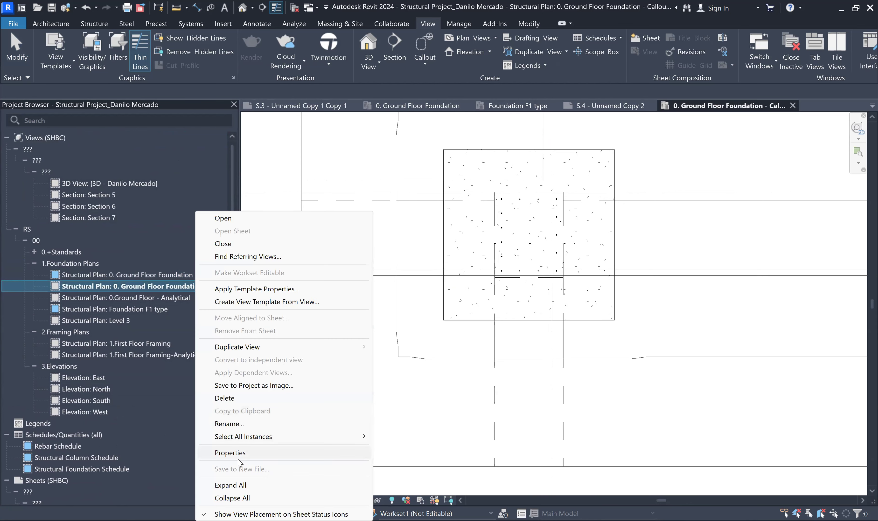
pyautogui.click(237, 426)
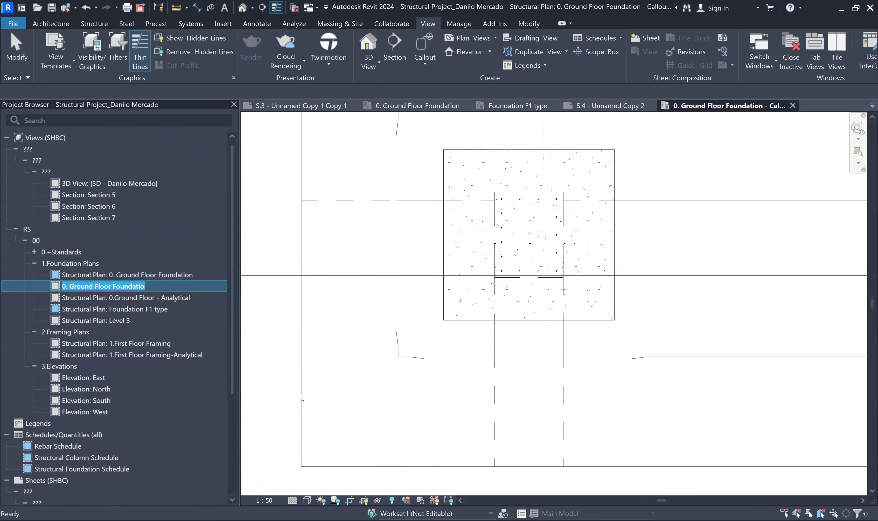
pyautogui.write('Foundation f2 f3')
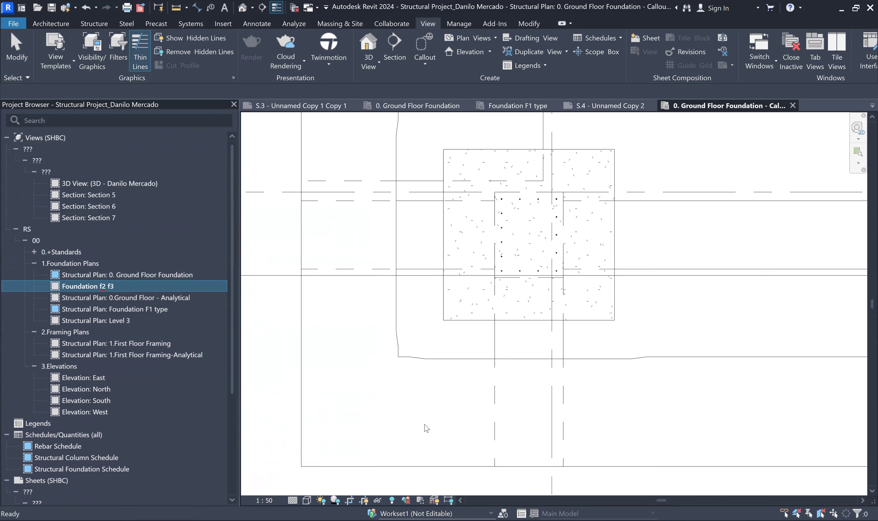
pyautogui.press('Return')
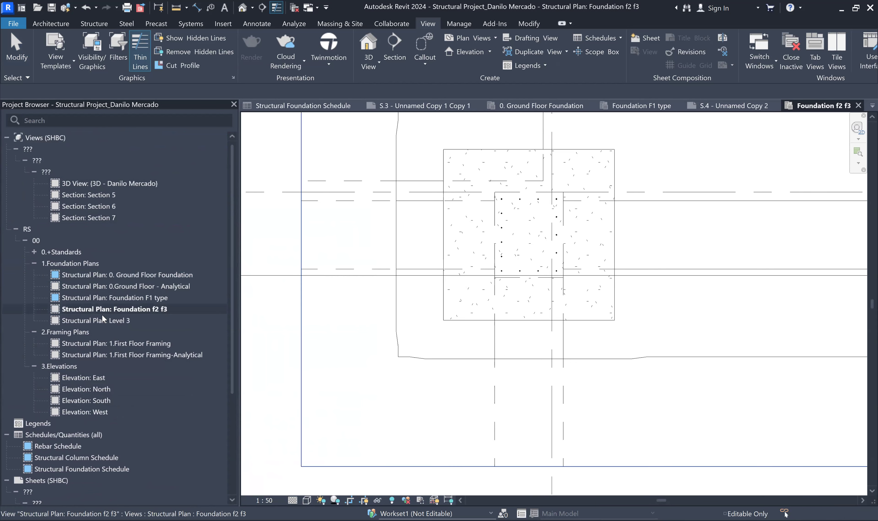
# Step: Correct the callout view's name to Foundation F2 & F3
pyautogui.rightClick(157, 309)
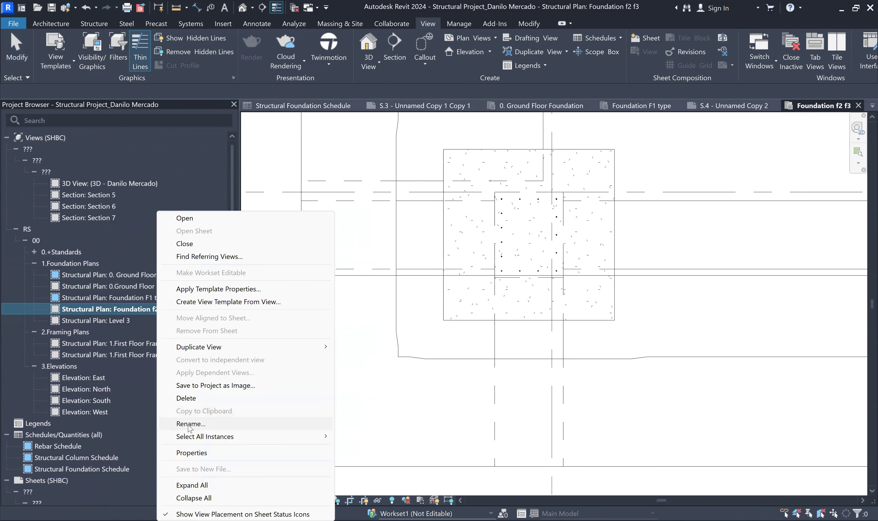
pyautogui.click(190, 426)
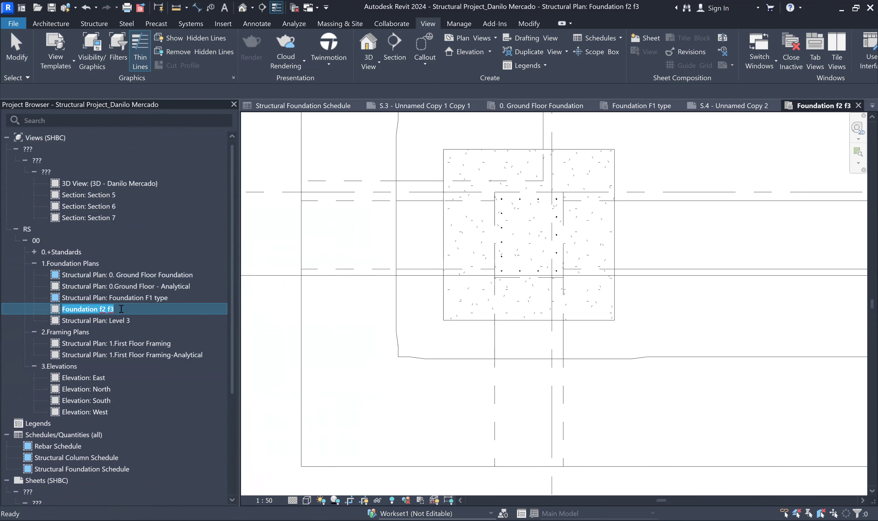
pyautogui.press('BackSpace')
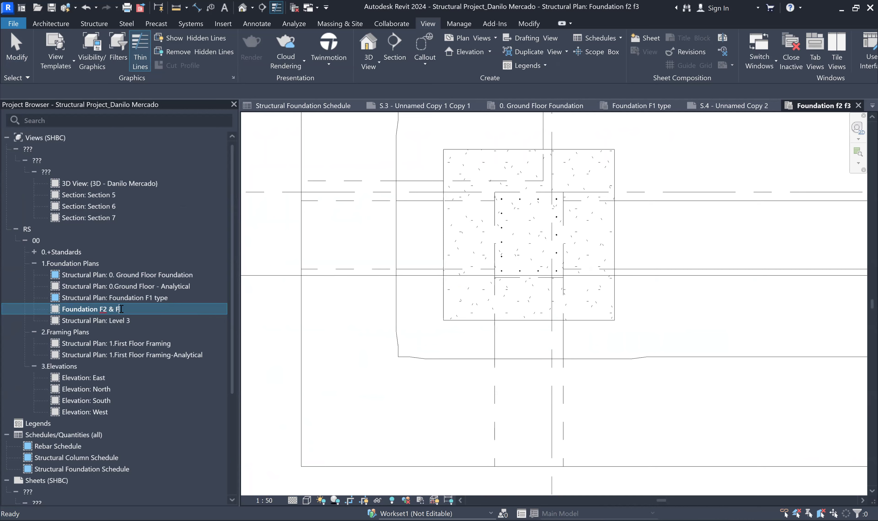
pyautogui.click(355, 345)
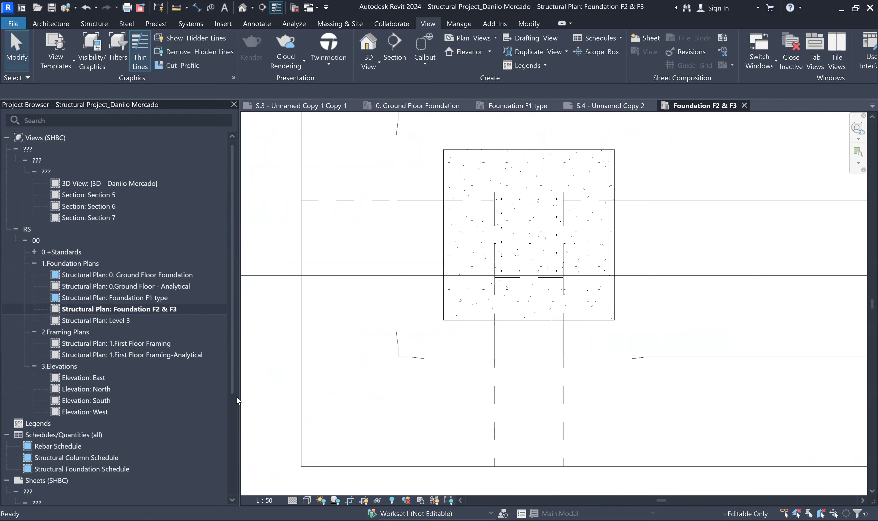
# Step: Open sheet S.3 and place the Foundation F2 & F3 view beside the Foundation F1 detail, below the schedule
pyautogui.scroll(-4, 232, 382)
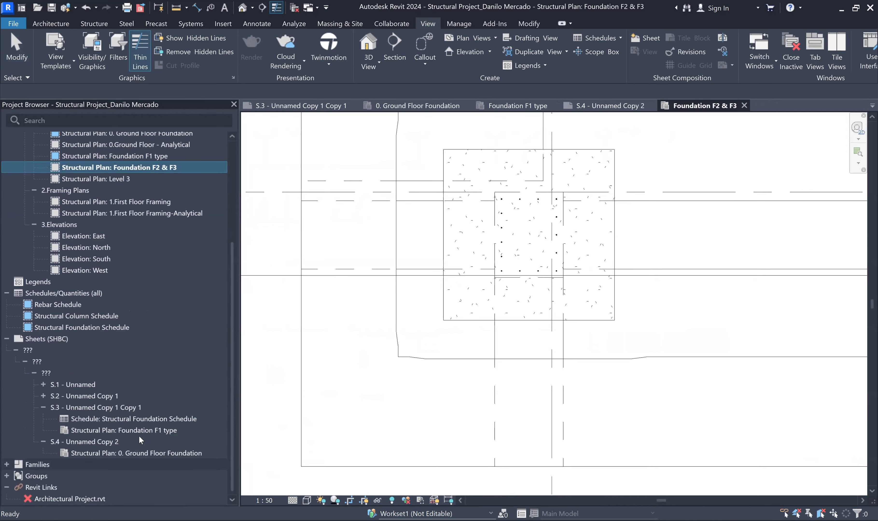
pyautogui.doubleClick(117, 408)
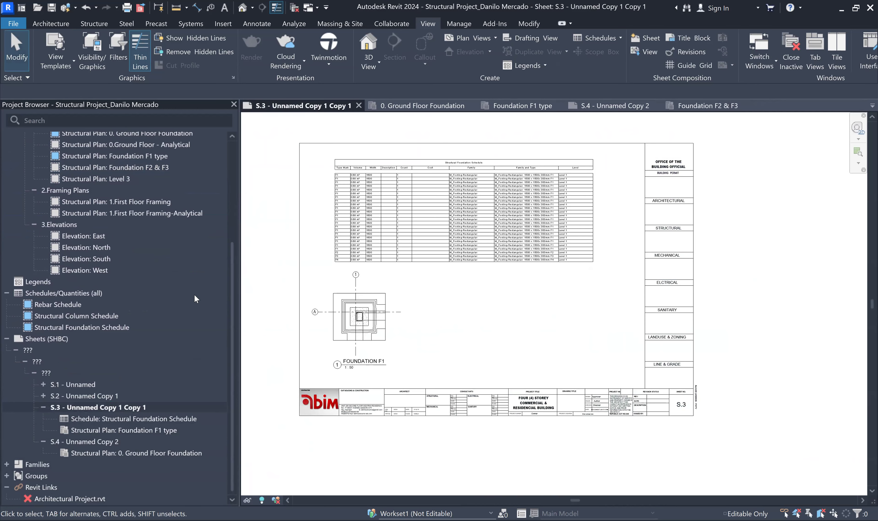
pyautogui.scroll(4, 155, 214)
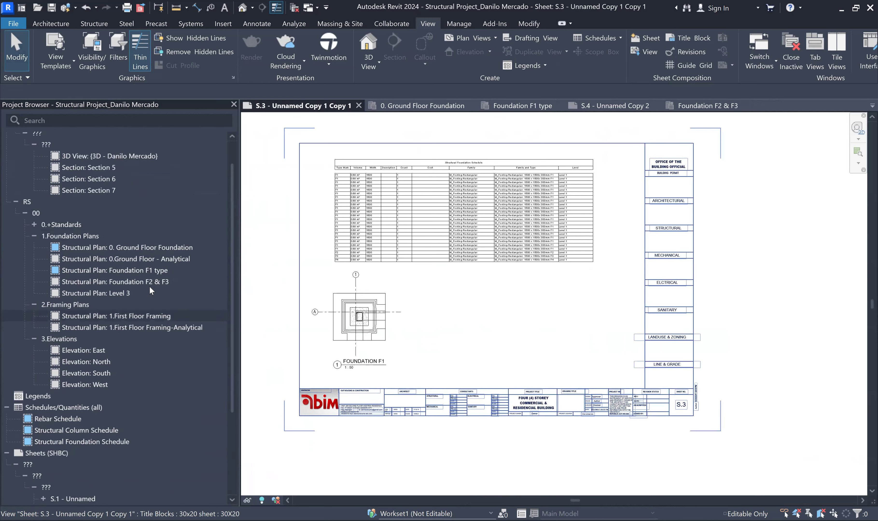
pyautogui.click(147, 282)
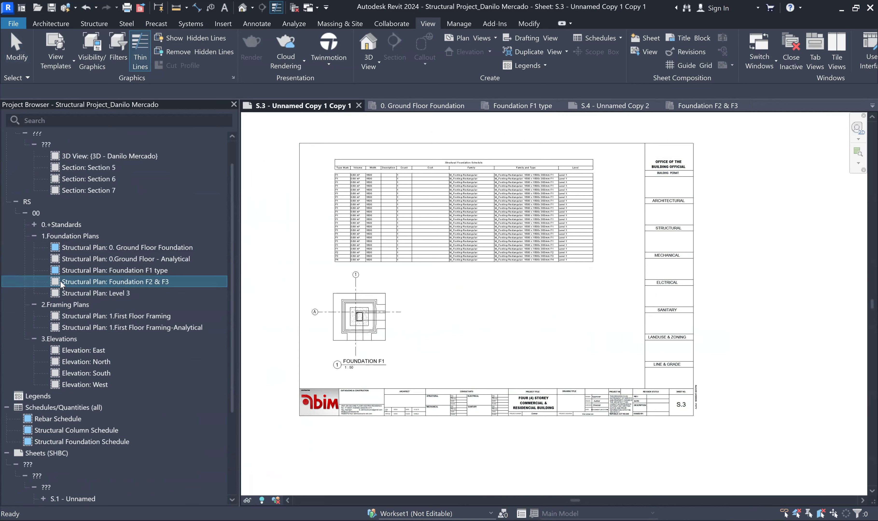
pyautogui.moveTo(97, 281); pyautogui.dragTo(462, 314)
pyautogui.click(436, 337)
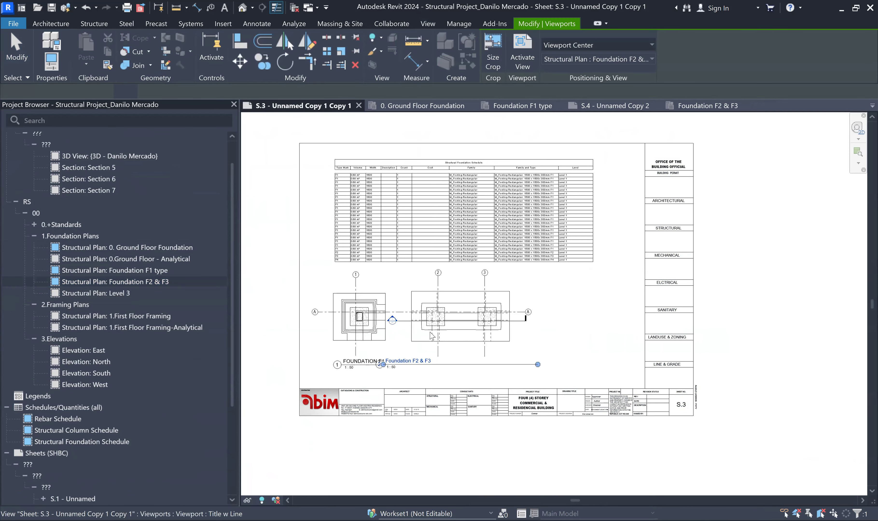
# Step: Move the Foundation F2 & F3 viewport farther from the Foundation F1 detail, keeping it in line along grid A
pyautogui.scroll(4, 432, 336)
pyautogui.press('Escape')
pyautogui.moveTo(524, 325); pyautogui.dragTo(574, 327)
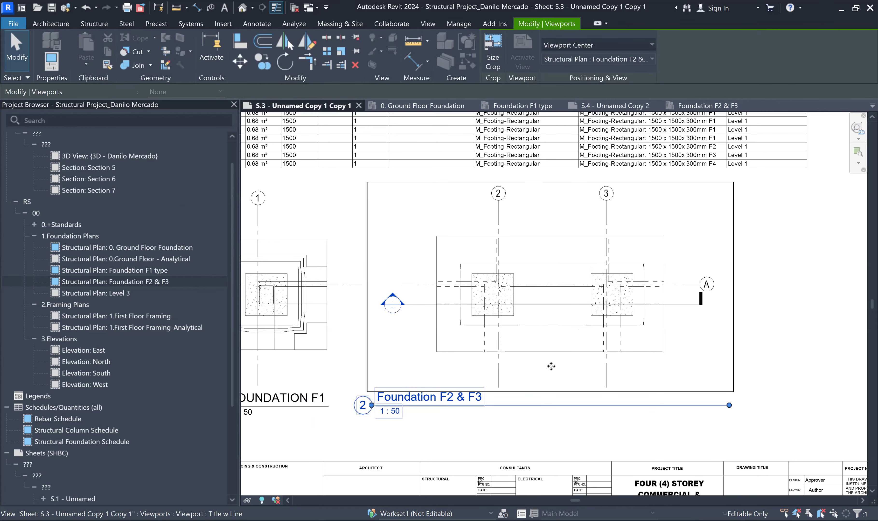
pyautogui.press('Escape')
pyautogui.scroll(-3, 560, 366)
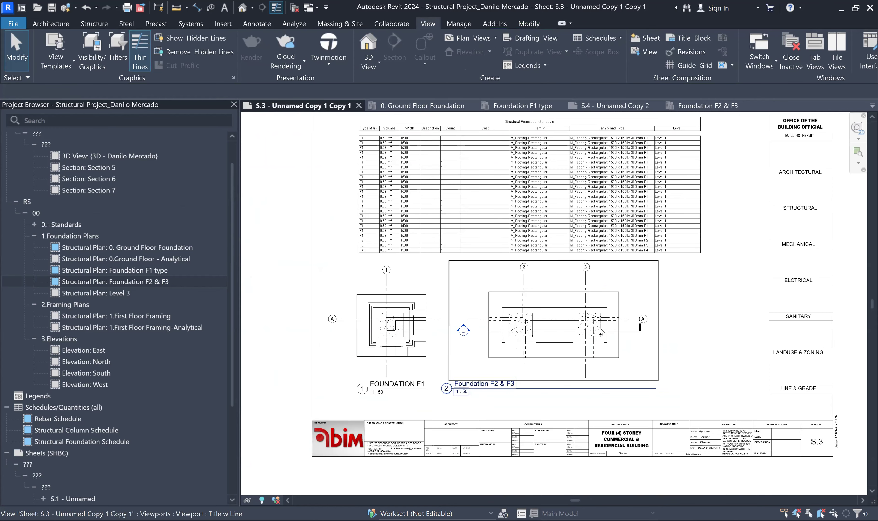
pyautogui.moveTo(614, 301); pyautogui.dragTo(612, 329)
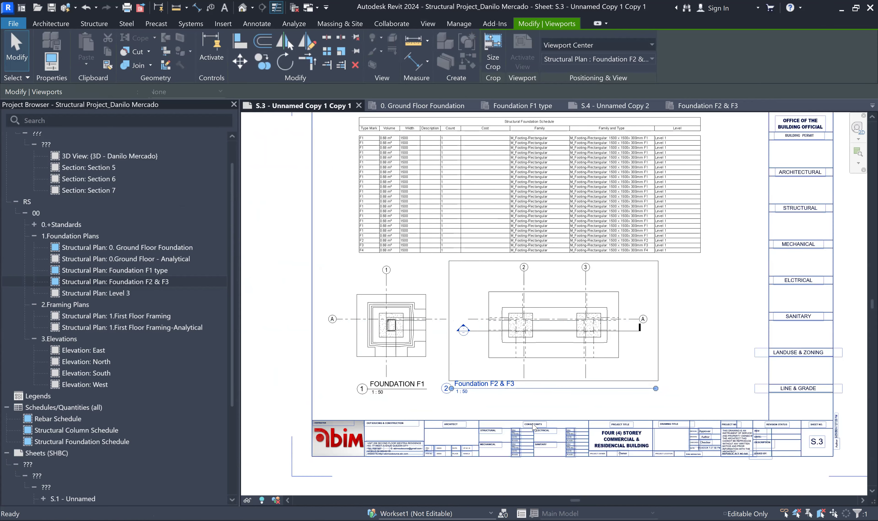
pyautogui.press('Escape')
pyautogui.scroll(2, 509, 421)
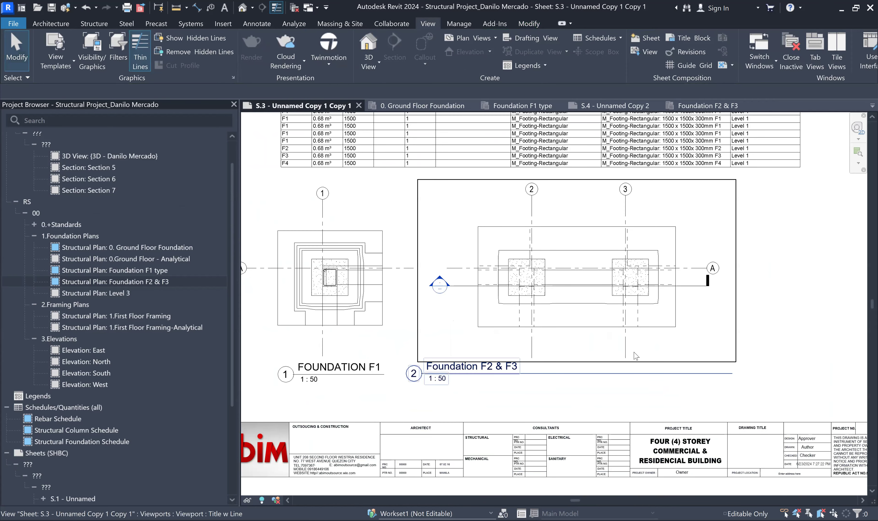
# Step: Shorten the Foundation F2 & F3 title line to the text's width and centre the title below its viewport
pyautogui.click(726, 383)
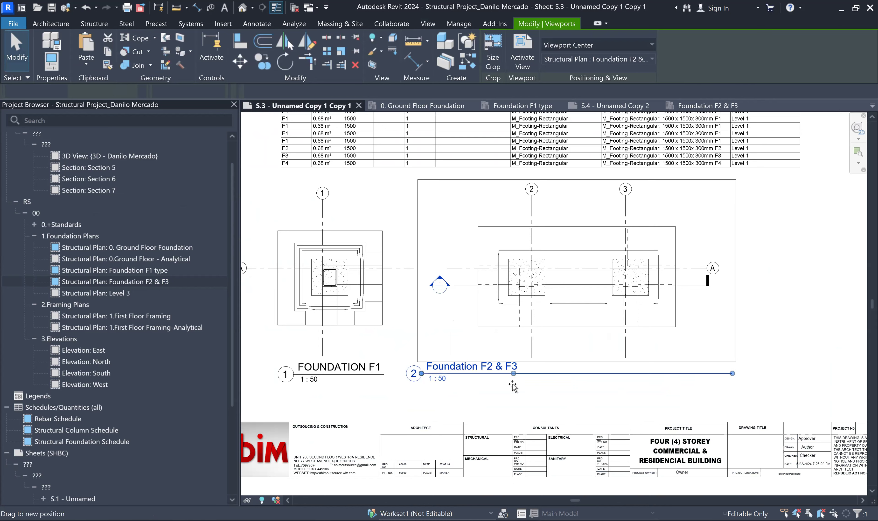
pyautogui.click(457, 407)
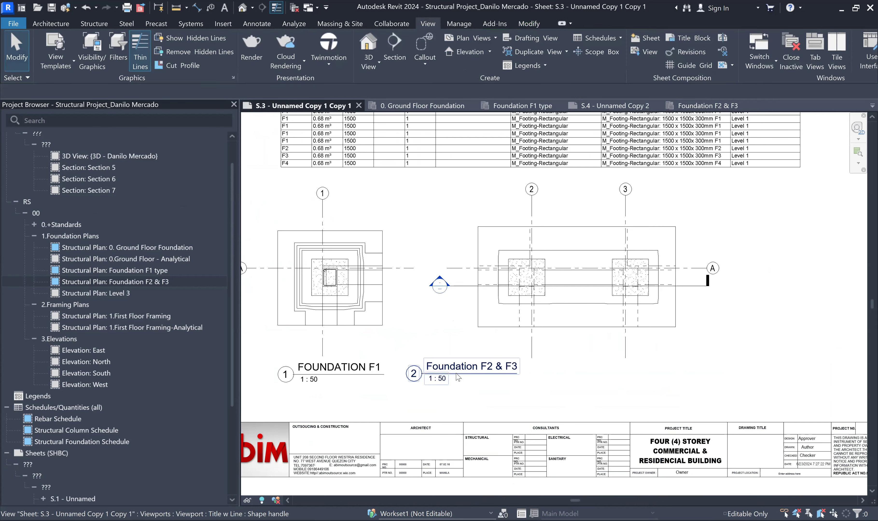
pyautogui.click(470, 367)
pyautogui.moveTo(559, 407); pyautogui.dragTo(569, 388)
pyautogui.click(363, 409)
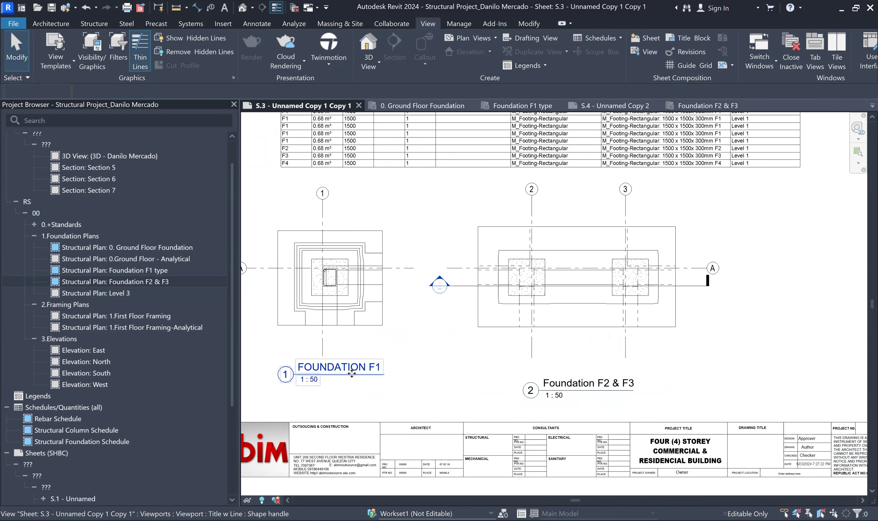
# Step: Move the FOUNDATION F1 view title down to align with the Foundation F2 & F3 title
pyautogui.click(342, 380)
pyautogui.moveTo(349, 381)
pyautogui.mouseDown()
pyautogui.moveTo(349, 403)
pyautogui.moveTo(354, 389)
pyautogui.mouseUp()
pyautogui.click(482, 409)
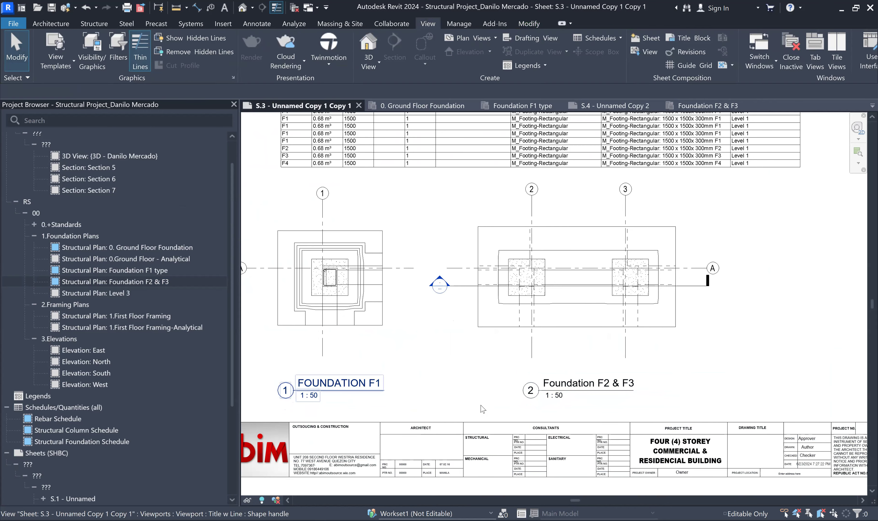
# Step: Set the Title on Sheet of the Foundation F2 & F3 viewport to FOUNDATION F2 & F3 in capitals
pyautogui.scroll(-2, 482, 409)
pyautogui.scroll(1, 520, 403)
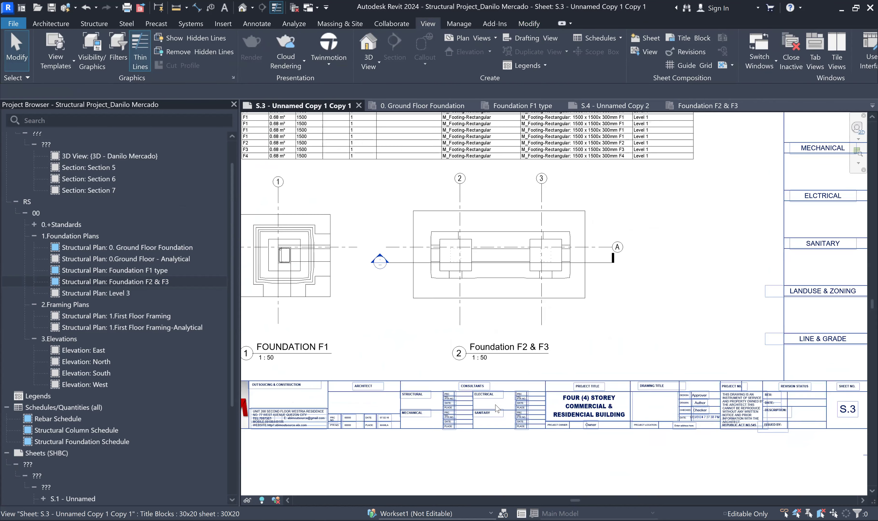
pyautogui.scroll(2, 591, 401)
pyautogui.scroll(-2, 641, 406)
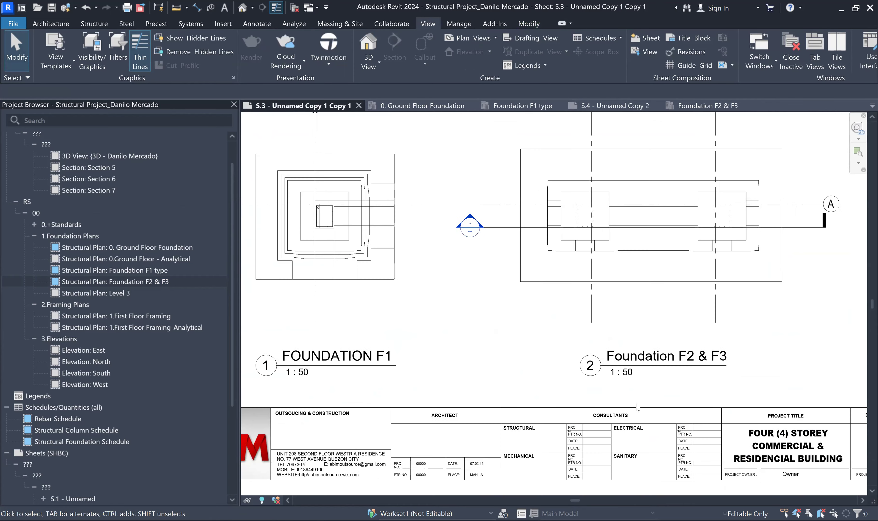
pyautogui.scroll(-1, 657, 293)
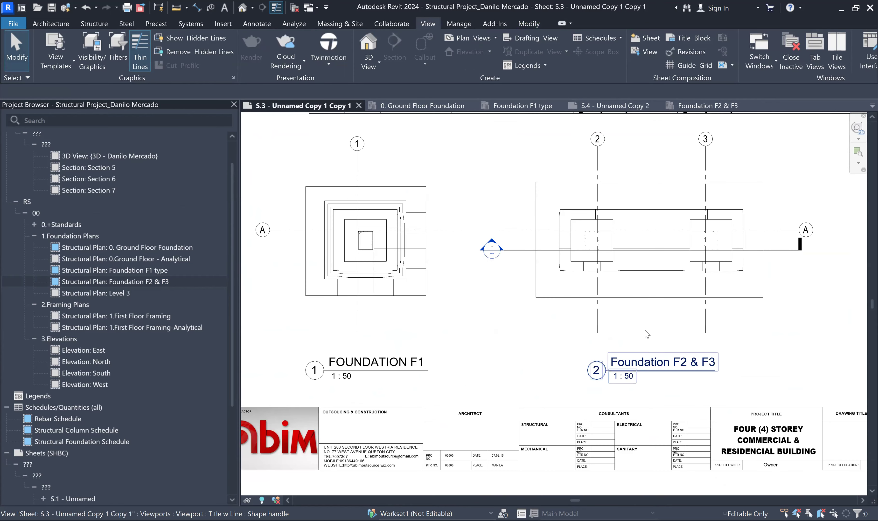
pyautogui.click(655, 309)
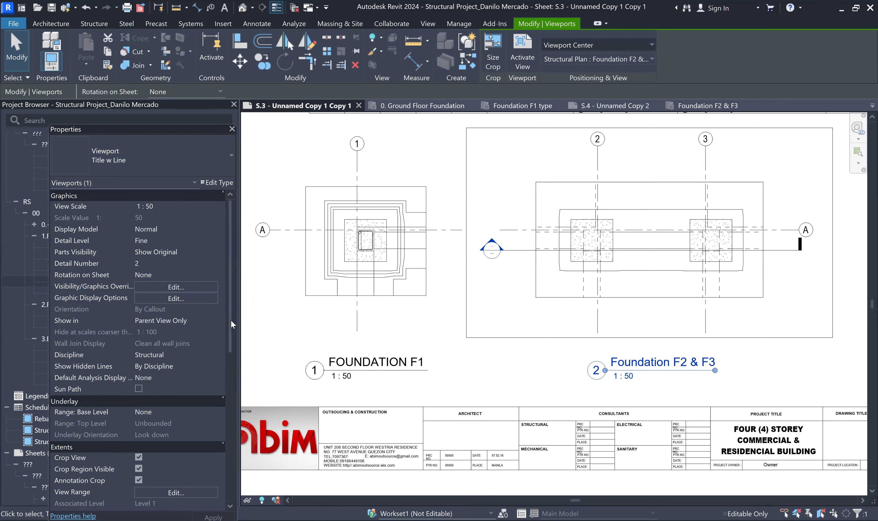
pyautogui.moveTo(230, 319); pyautogui.dragTo(238, 450)
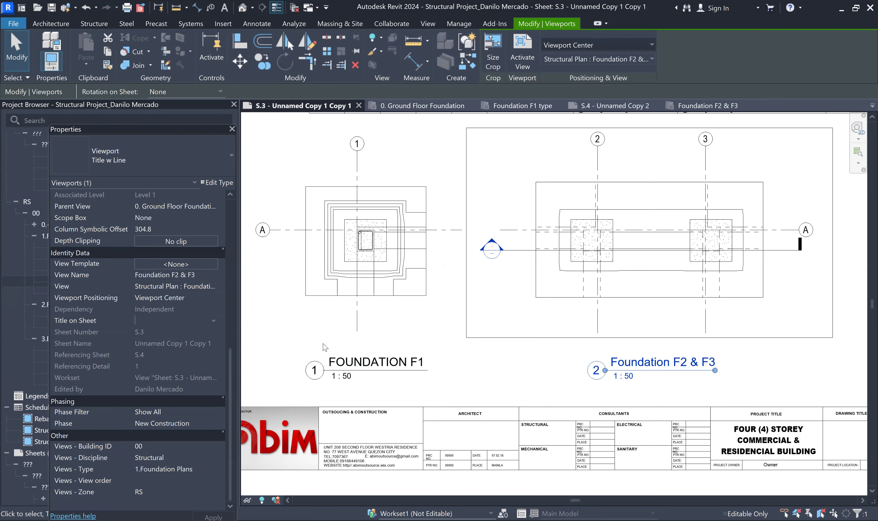
pyautogui.click(155, 321)
pyautogui.write('foundation f2 & f3')
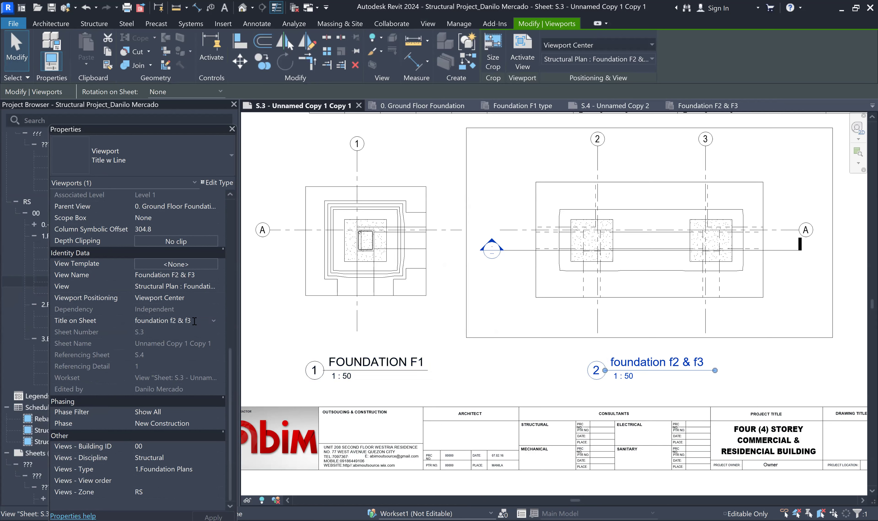
pyautogui.moveTo(194, 320); pyautogui.dragTo(116, 320)
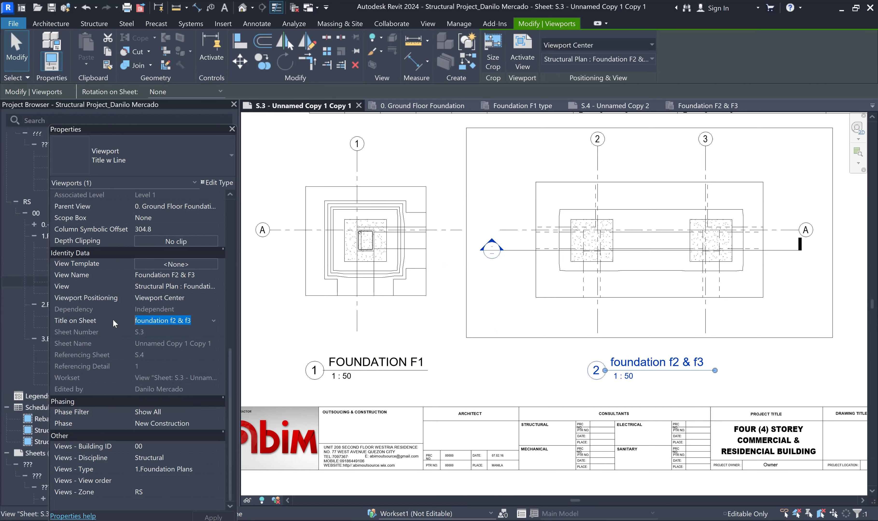
pyautogui.write('FOUND')
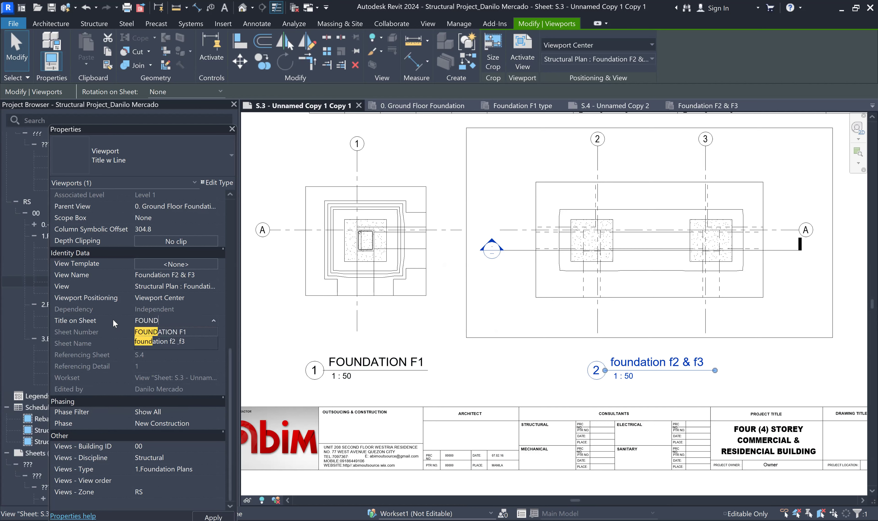
pyautogui.write('ATION F2')
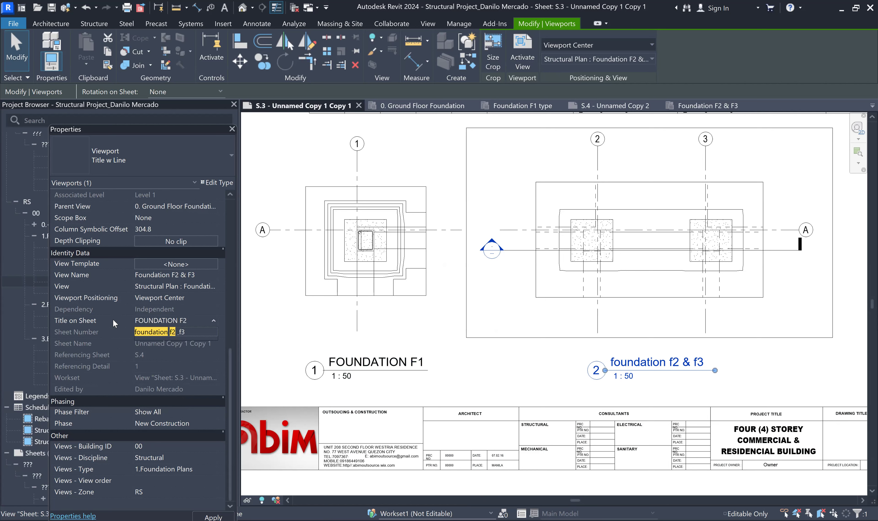
pyautogui.write(' & F3')
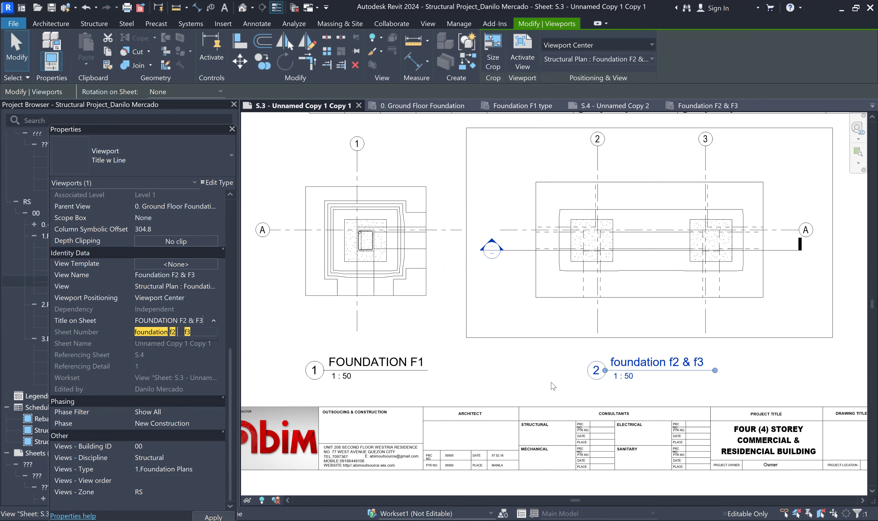
pyautogui.click(659, 386)
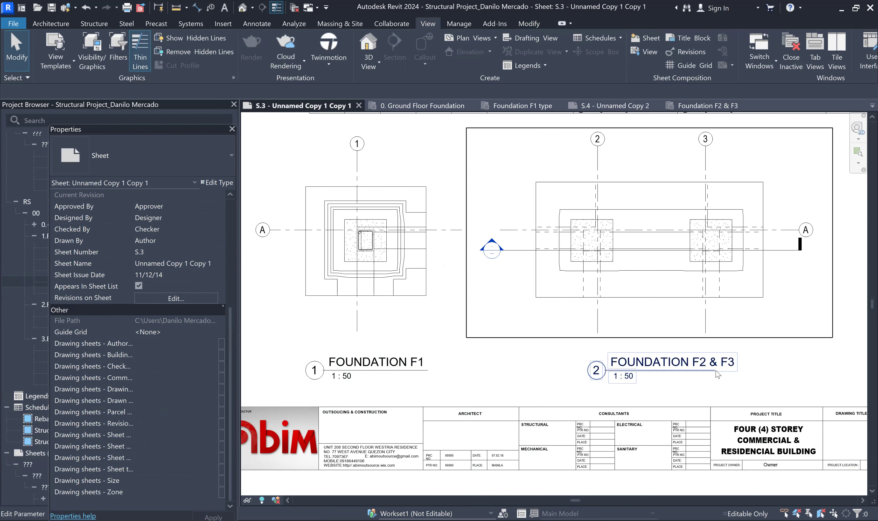
# Step: Extend the FOUNDATION F2 & F3 title line on sheet S.3 to the full width of the capitalised text
pyautogui.click(716, 374)
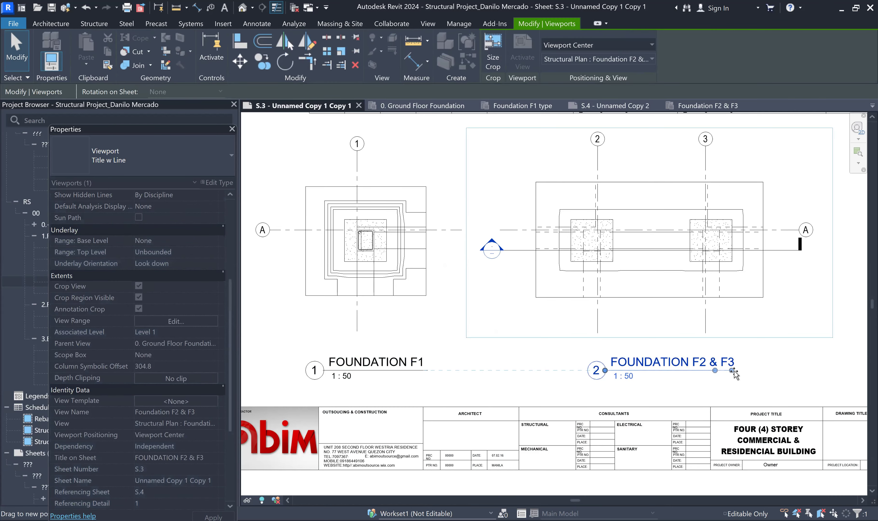
pyautogui.click(431, 286)
pyautogui.scroll(-4, 432, 285)
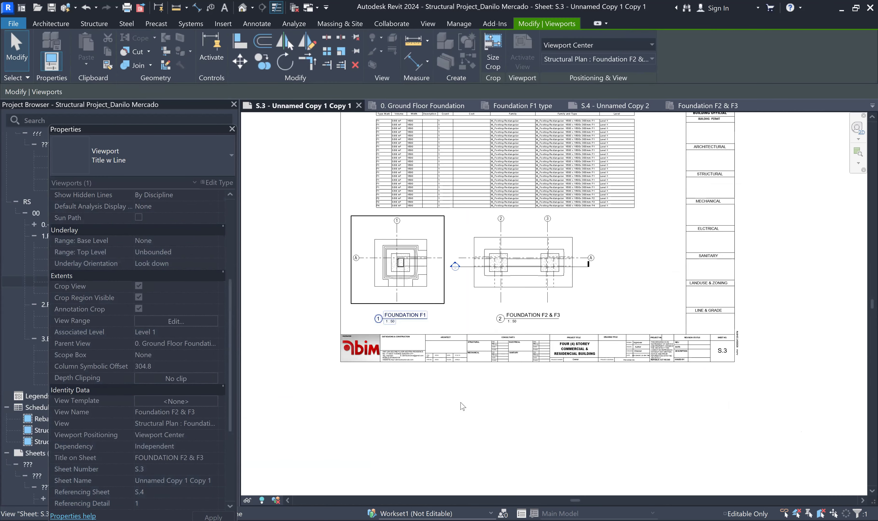
pyautogui.moveTo(483, 402); pyautogui.dragTo(481, 443, button='middle')
pyautogui.scroll(-2, 483, 442)
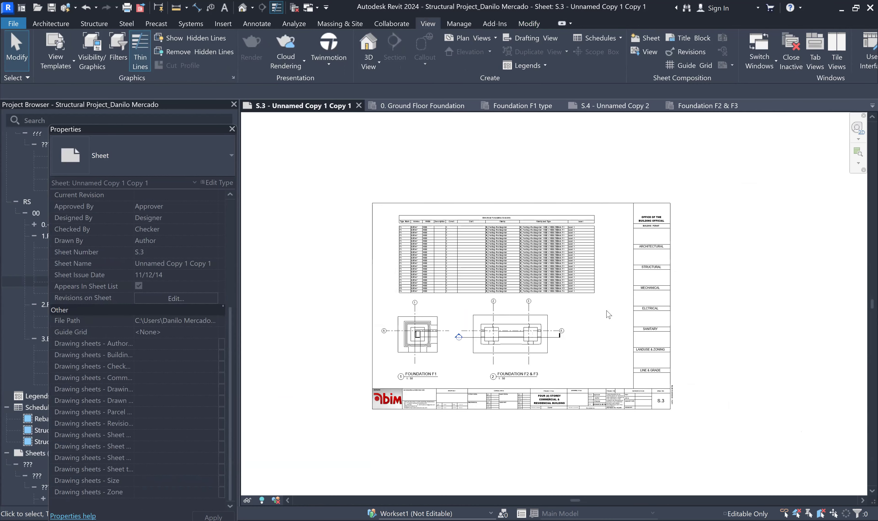
pyautogui.scroll(1, 595, 315)
pyautogui.moveTo(593, 316); pyautogui.dragTo(607, 281, button='middle')
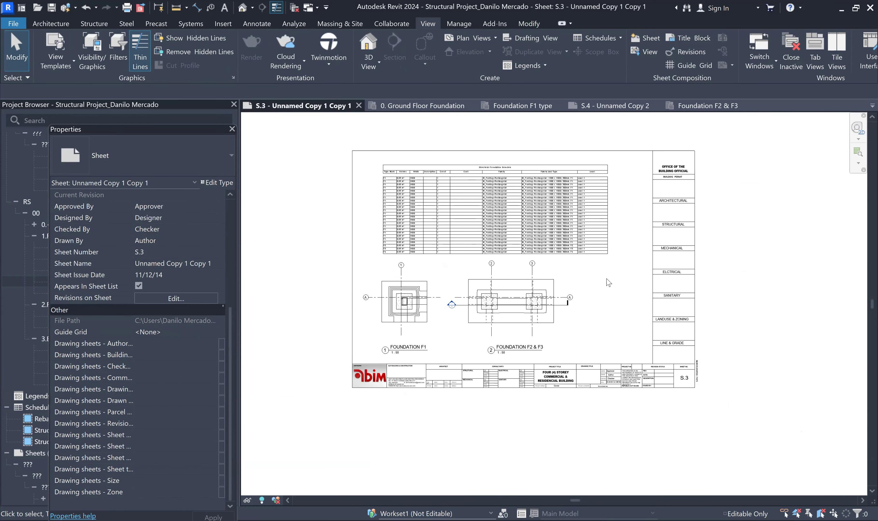
pyautogui.scroll(1, 563, 255)
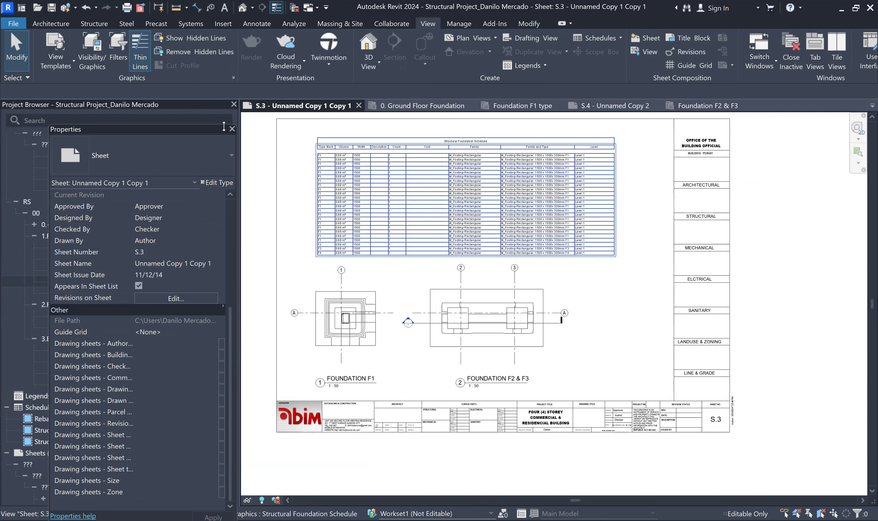
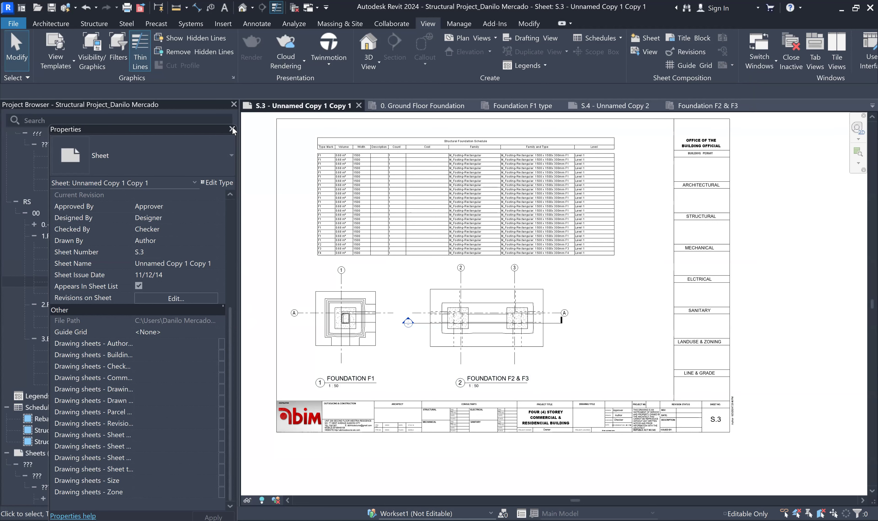
# Step: Open the 0. Ground Floor Foundation plan, followed by sheet S.4 that contains it
pyautogui.doubleClick(175, 248)
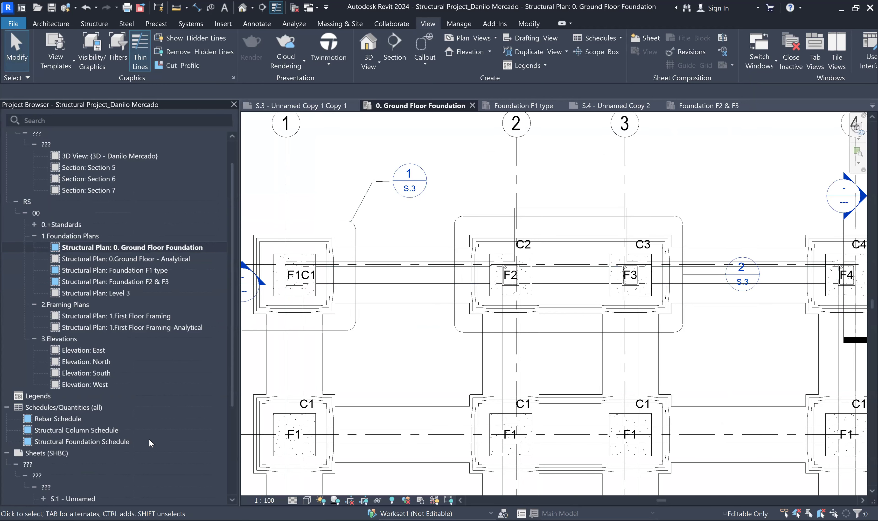
pyautogui.scroll(-4, 107, 405)
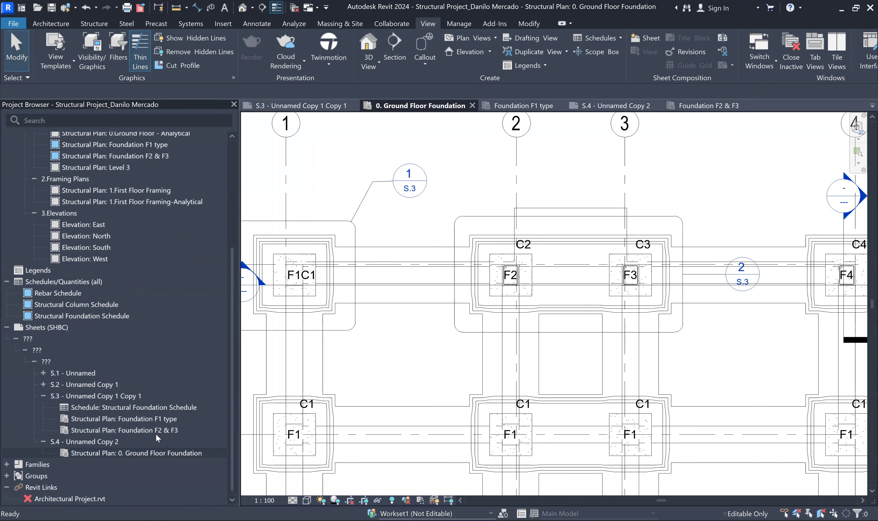
pyautogui.doubleClick(93, 442)
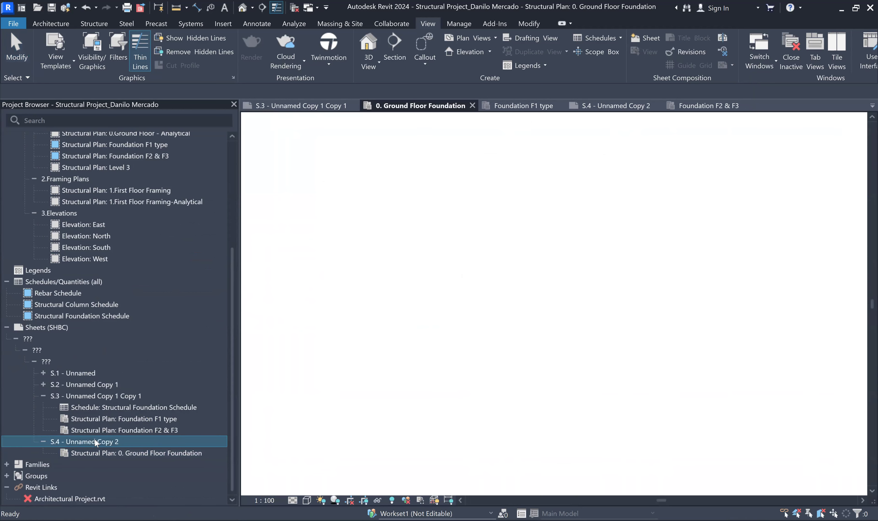
# Step: Examine the detail and sheet references in the F1 and F2 & F3 callout heads along grid A on sheet S.4
pyautogui.moveTo(674, 341); pyautogui.dragTo(499, 326, button='middle')
pyautogui.scroll(8, 635, 303)
pyautogui.scroll(2, 743, 293)
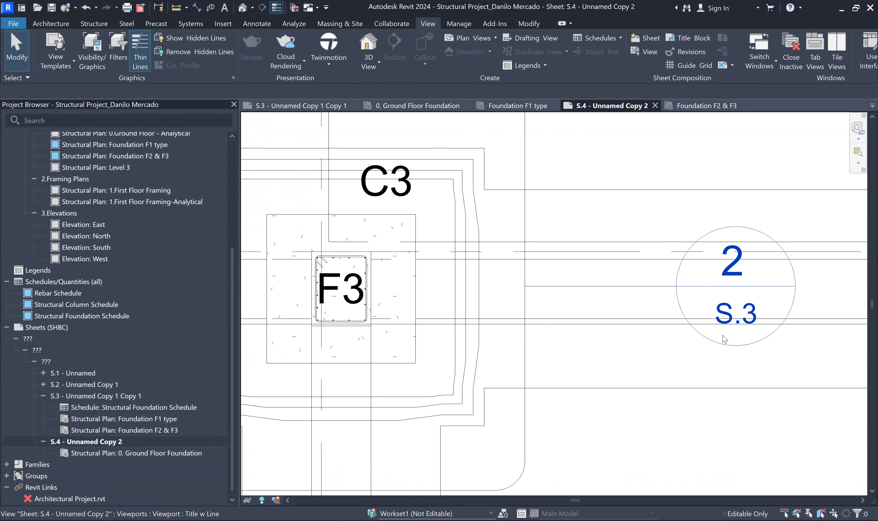
pyautogui.scroll(-9, 749, 308)
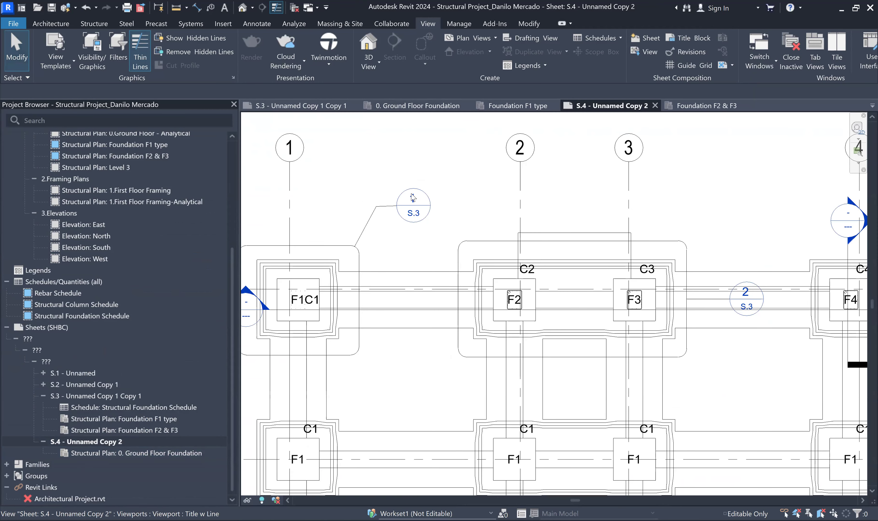
pyautogui.scroll(7, 764, 308)
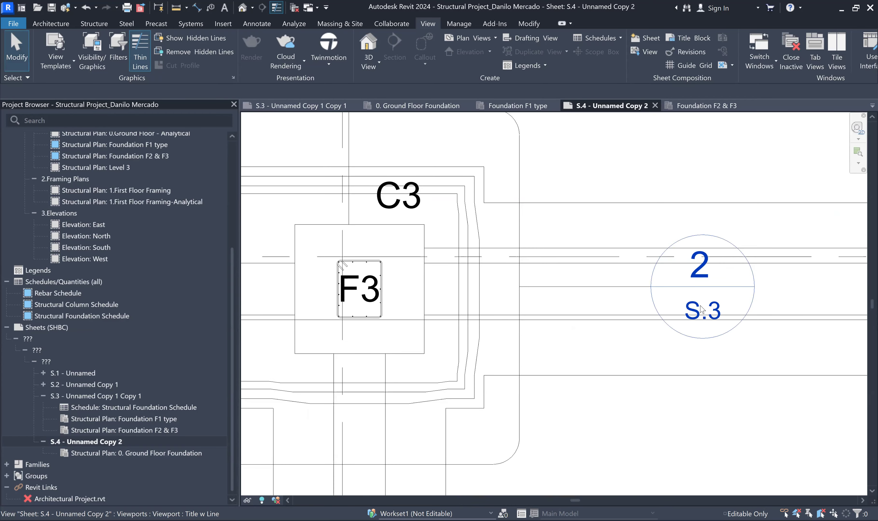
pyautogui.scroll(-3, 706, 323)
pyautogui.scroll(-3, 705, 323)
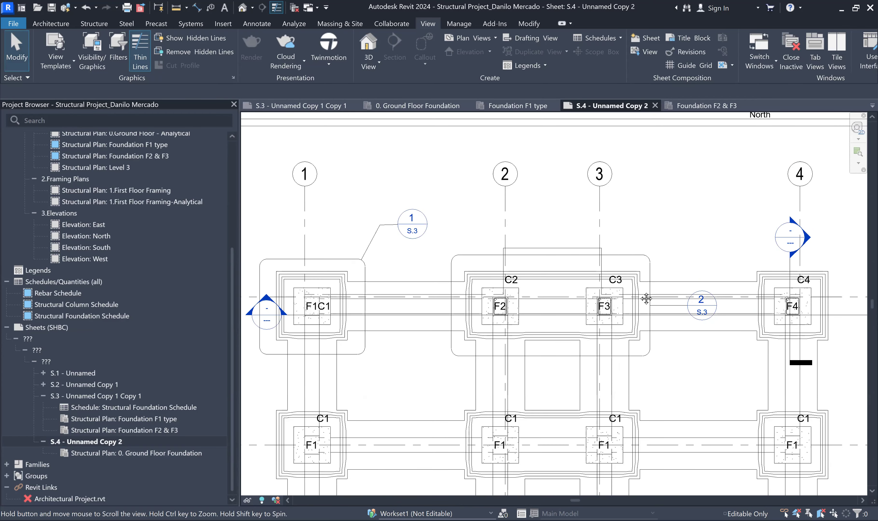
pyautogui.scroll(-3, 636, 308)
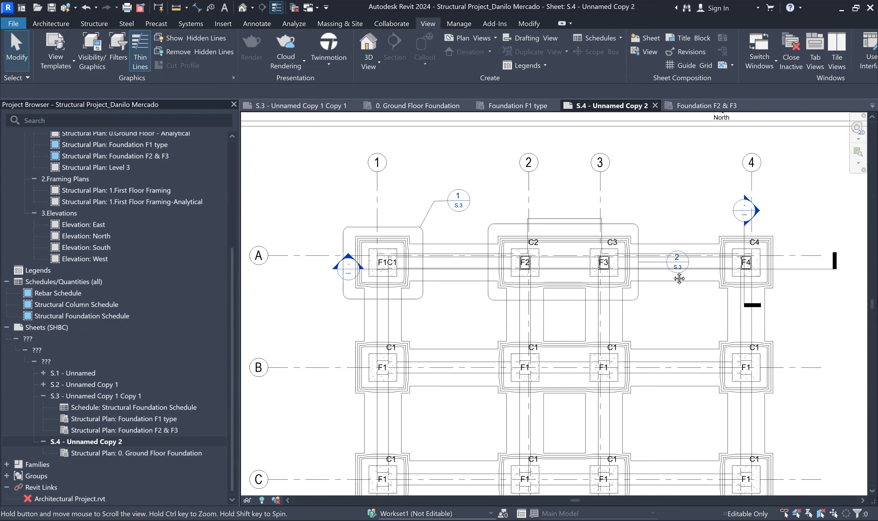
pyautogui.moveTo(782, 255); pyautogui.dragTo(723, 251, button='middle')
pyautogui.scroll(5, 723, 251)
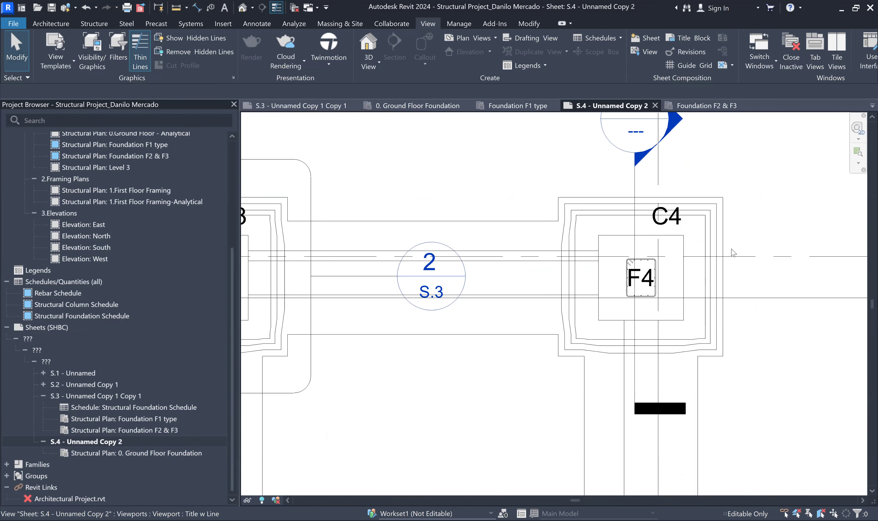
pyautogui.scroll(-1, 483, 188)
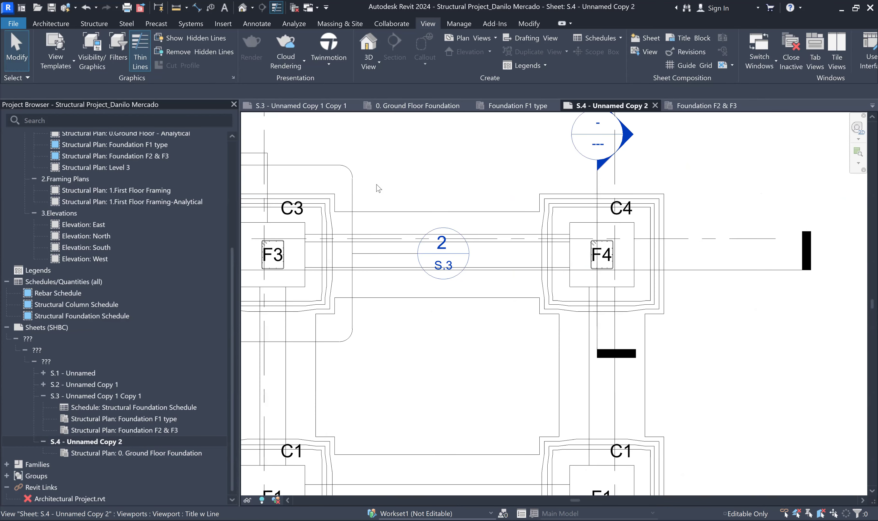
pyautogui.click(356, 181)
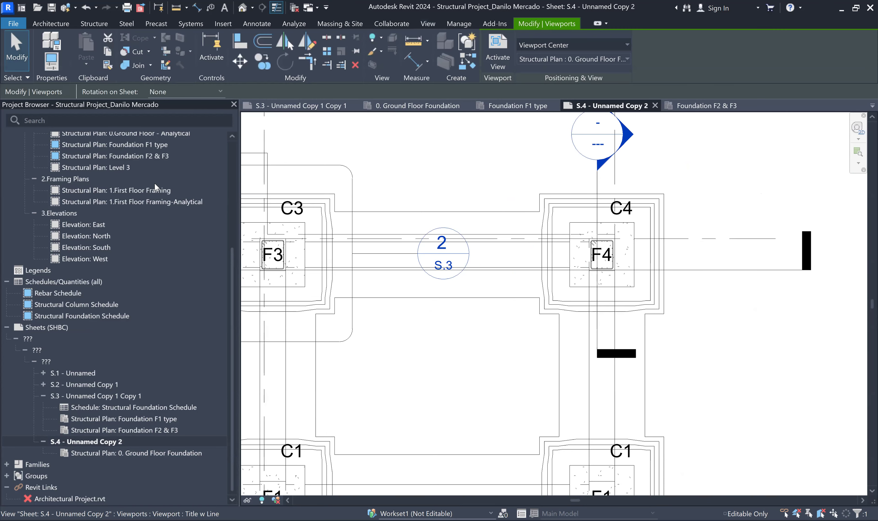
pyautogui.moveTo(232, 280); pyautogui.dragTo(230, 149)
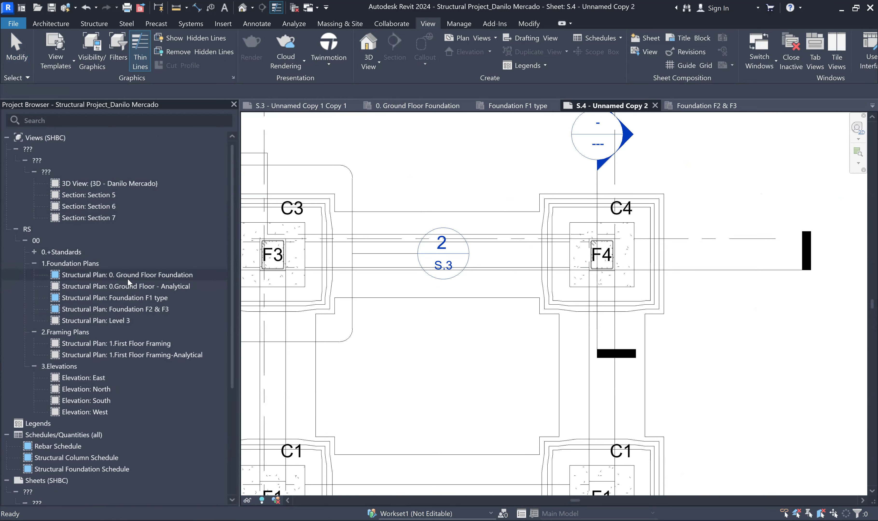
pyautogui.scroll(-5, 128, 279)
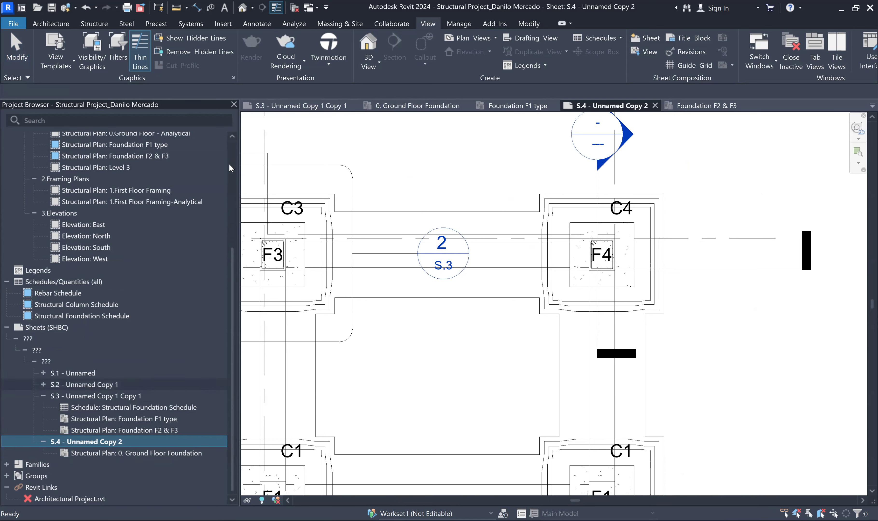
# Step: Activate the ground floor foundation plan view on sheet S.4 for editing around the grid A callouts
pyautogui.scroll(-1, 640, 277)
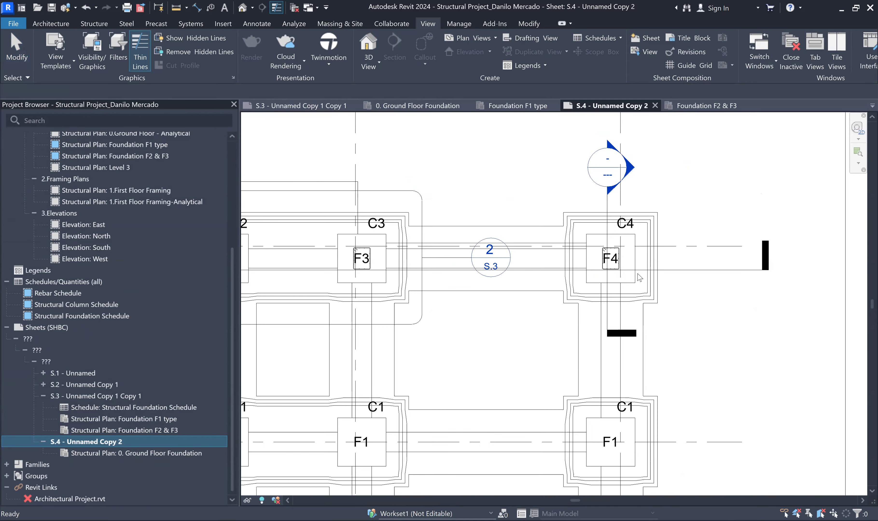
pyautogui.scroll(-2, 638, 278)
pyautogui.click(575, 285)
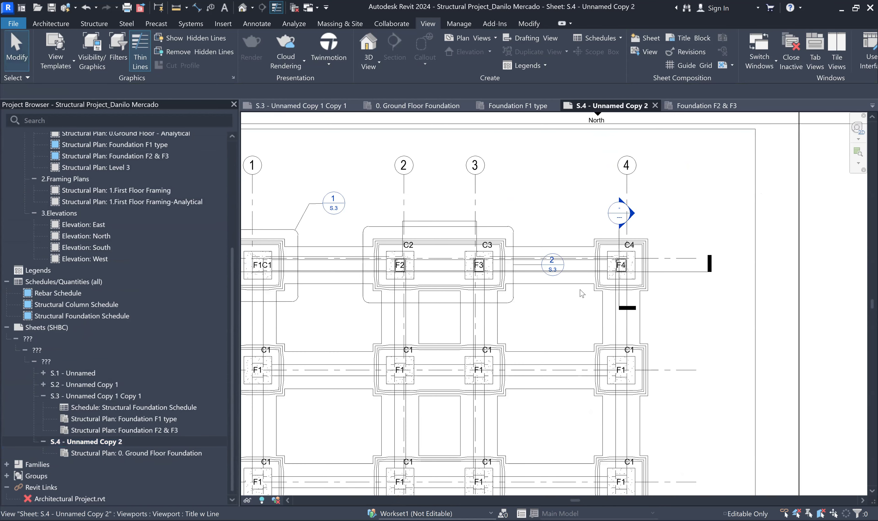
pyautogui.scroll(-2, 578, 290)
pyautogui.scroll(-3, 445, 299)
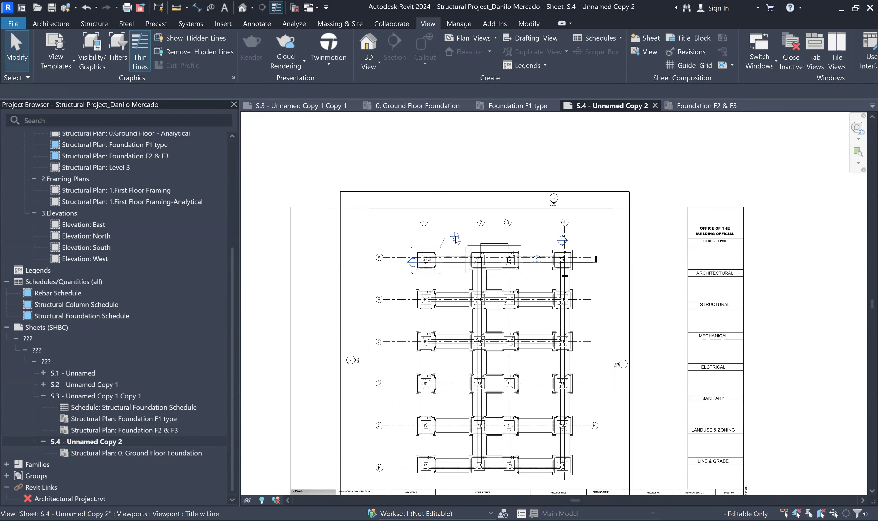
pyautogui.rightClick(492, 278)
pyautogui.click(506, 242)
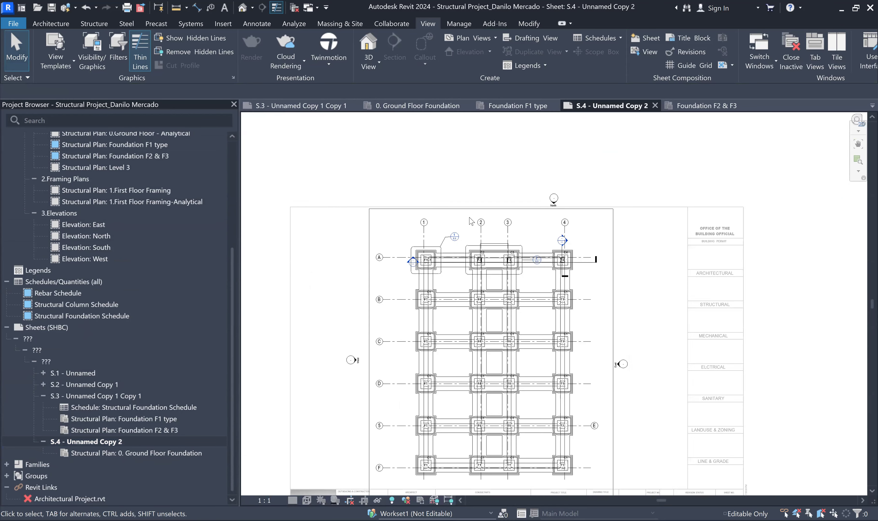
pyautogui.scroll(4, 450, 260)
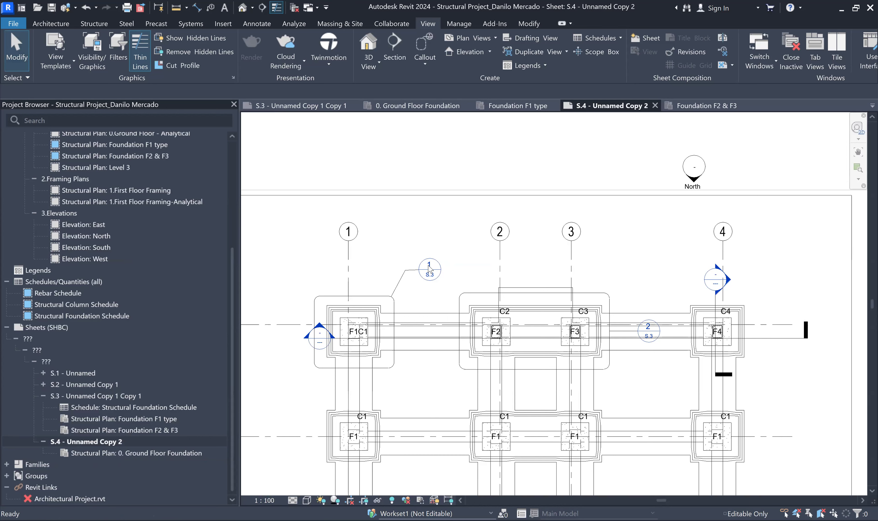
# Step: Place an overall aligned dimension between grids 1 and 4 just below the grid bubbles
pyautogui.press('d')
pyautogui.press('i')
pyautogui.click(348, 266)
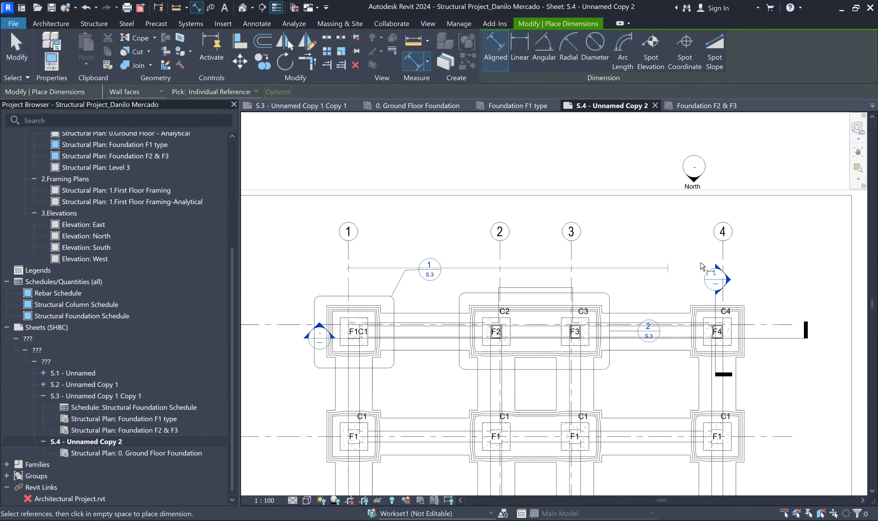
pyautogui.click(723, 262)
pyautogui.click(684, 245)
# Step: Add a chain of aligned dimensions through grids 1, 2, 3 and 4 below the overall dimension
pyautogui.scroll(3, 400, 271)
pyautogui.click(309, 265)
pyautogui.click(574, 262)
pyautogui.click(698, 256)
pyautogui.scroll(-2, 700, 259)
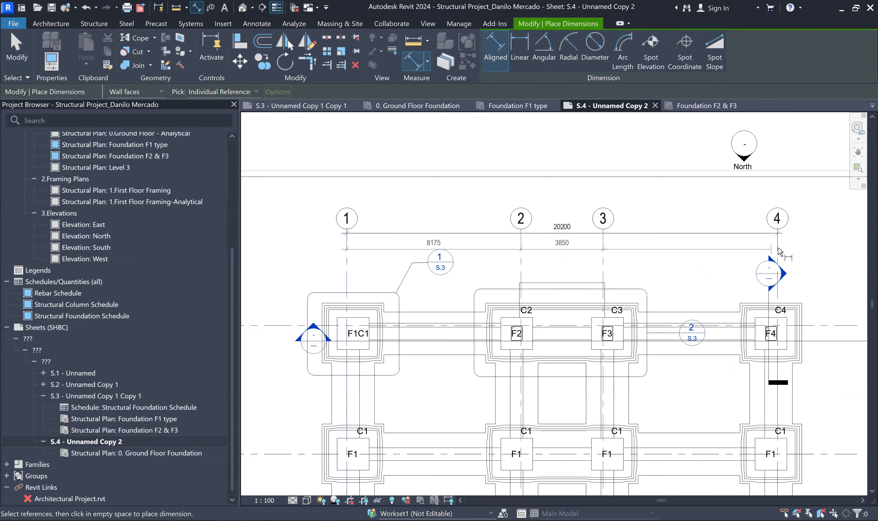
pyautogui.click(761, 252)
pyautogui.click(756, 254)
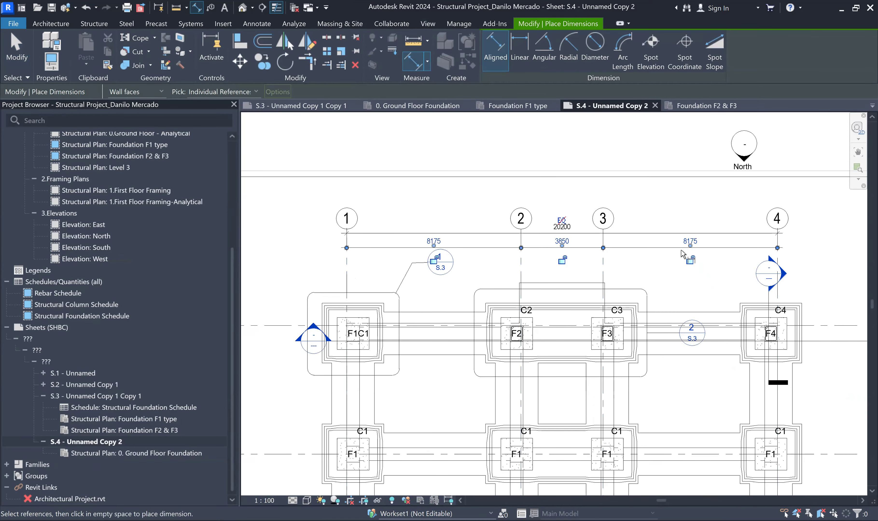
# Step: Place an overall aligned dimension between grids A and F beside the lettered grid bubbles
pyautogui.scroll(-5, 687, 253)
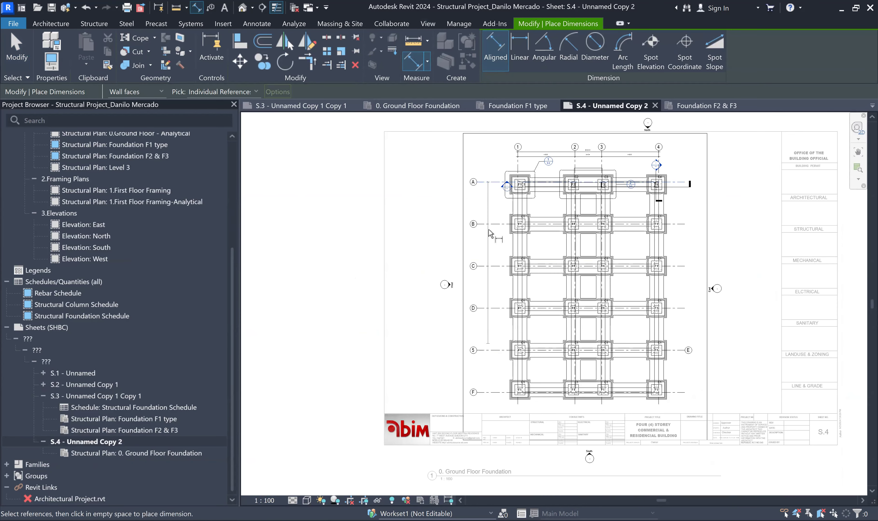
pyautogui.click(492, 392)
pyautogui.scroll(2, 487, 374)
pyautogui.scroll(1, 486, 377)
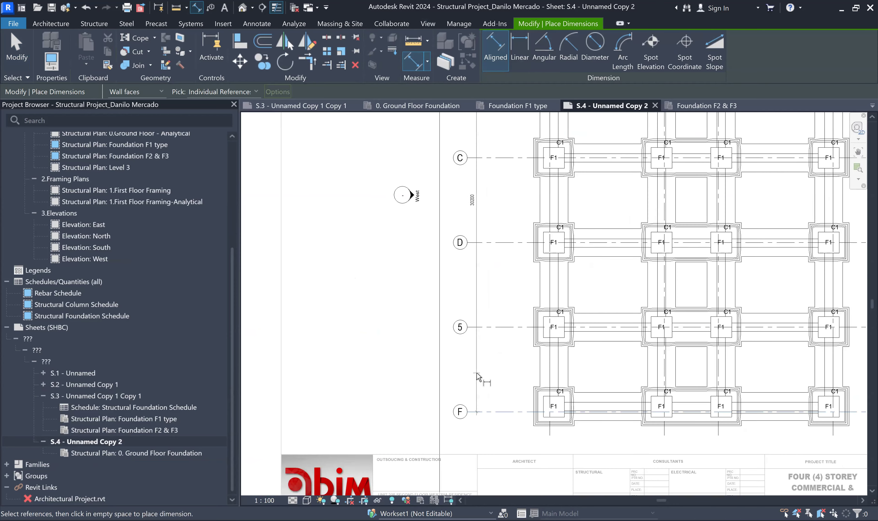
# Step: Add a chain of aligned dimensions through grids A, B, C, D, 5 and F inside the overall dimension
pyautogui.scroll(-3, 477, 377)
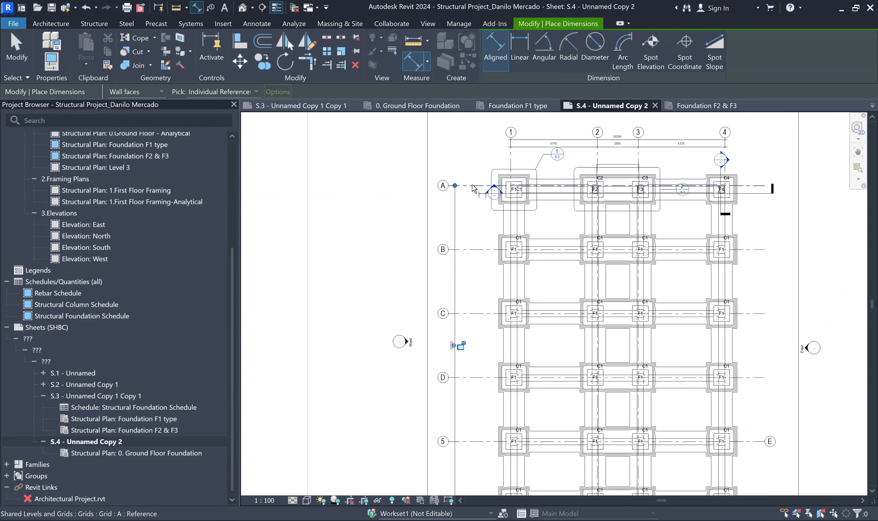
pyautogui.click(471, 249)
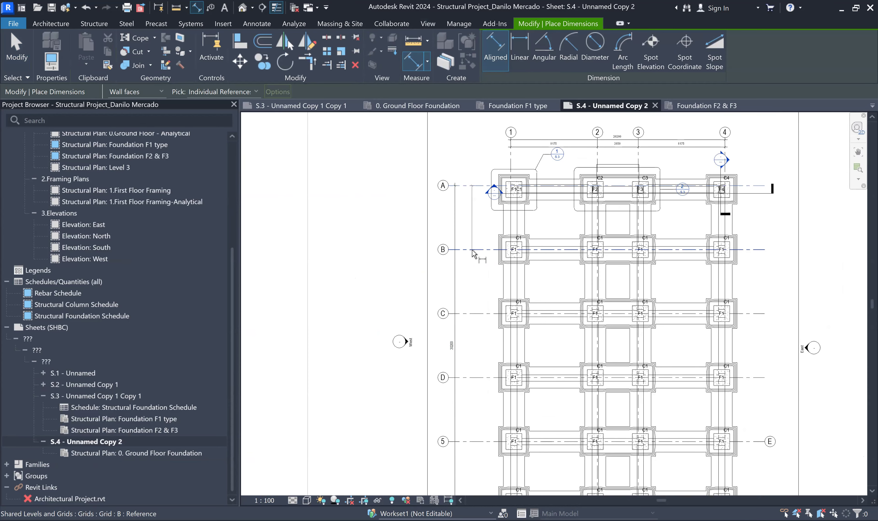
pyautogui.click(474, 316)
pyautogui.click(472, 375)
pyautogui.moveTo(482, 249); pyautogui.dragTo(484, 124, button='middle')
pyautogui.click(472, 316)
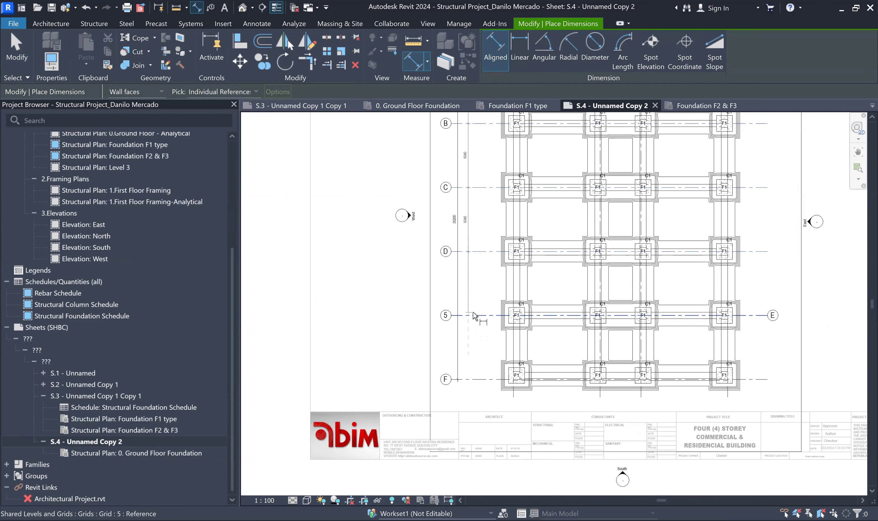
pyautogui.click(469, 380)
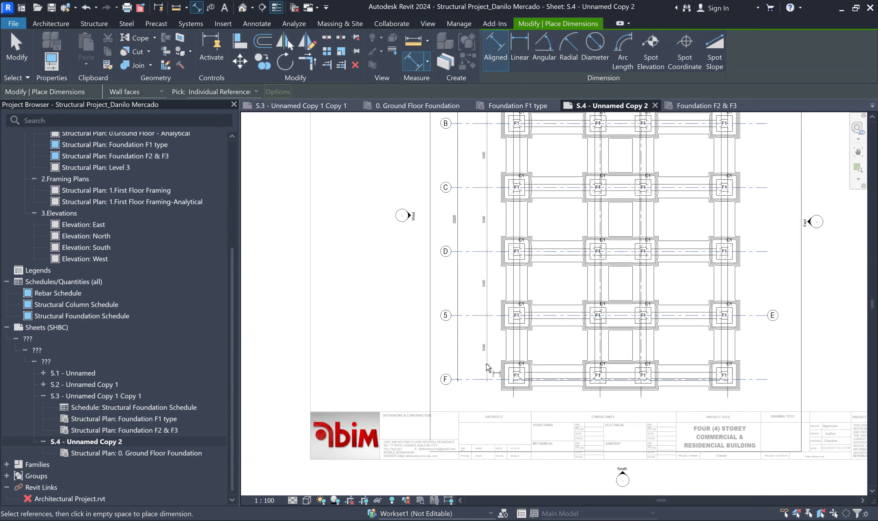
pyautogui.scroll(2, 486, 365)
pyautogui.scroll(1, 488, 367)
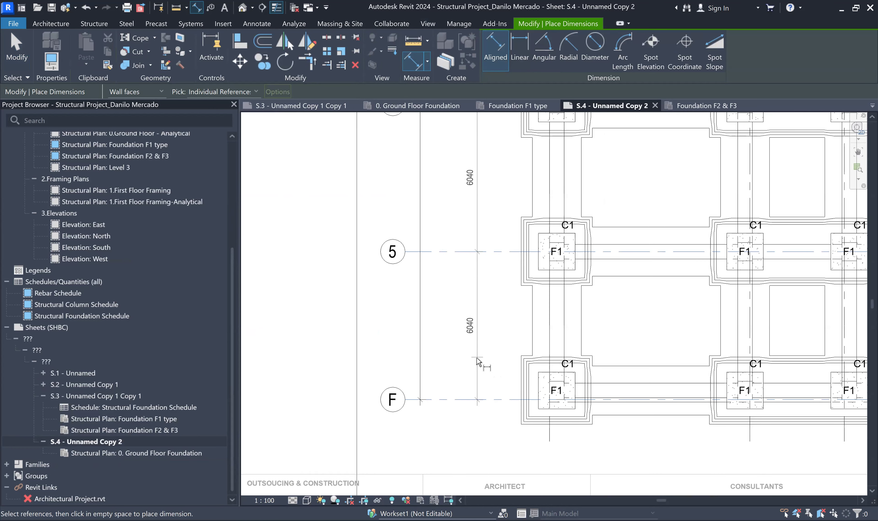
pyautogui.click(450, 362)
pyautogui.press('Escape')
pyautogui.press('Escape')
# Step: Move the chain dimension line of grids 1 to 4 down, farther from the overall dimension
pyautogui.scroll(-5, 525, 275)
pyautogui.scroll(-1, 524, 274)
pyautogui.scroll(6, 417, 242)
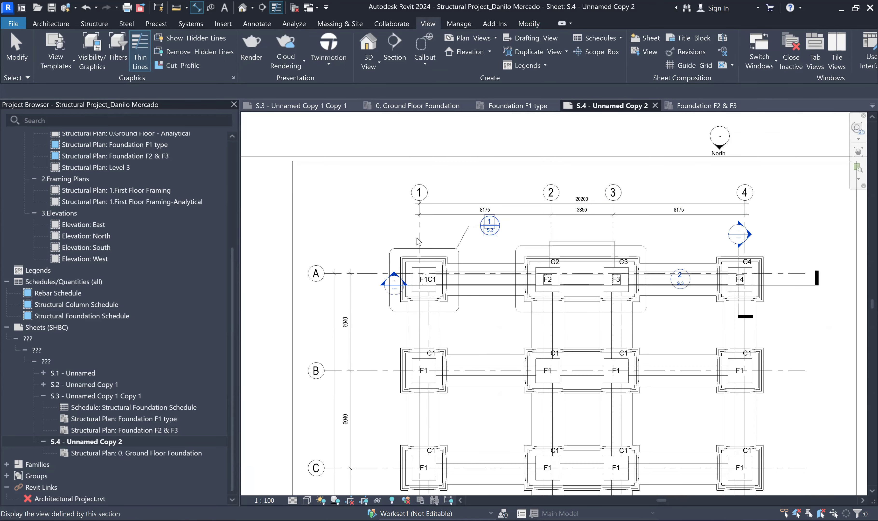
pyautogui.scroll(4, 517, 237)
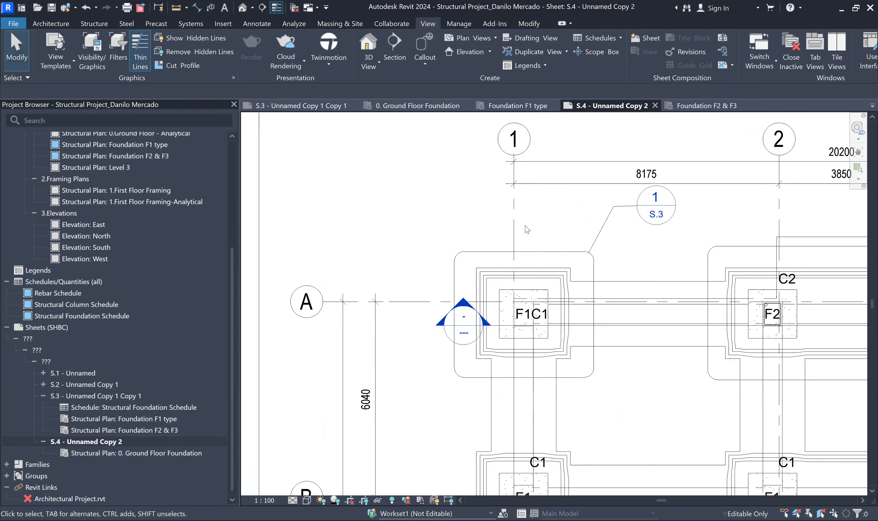
pyautogui.moveTo(541, 181); pyautogui.dragTo(540, 207)
pyautogui.click(449, 205)
pyautogui.scroll(-2, 447, 205)
pyautogui.scroll(-3, 449, 207)
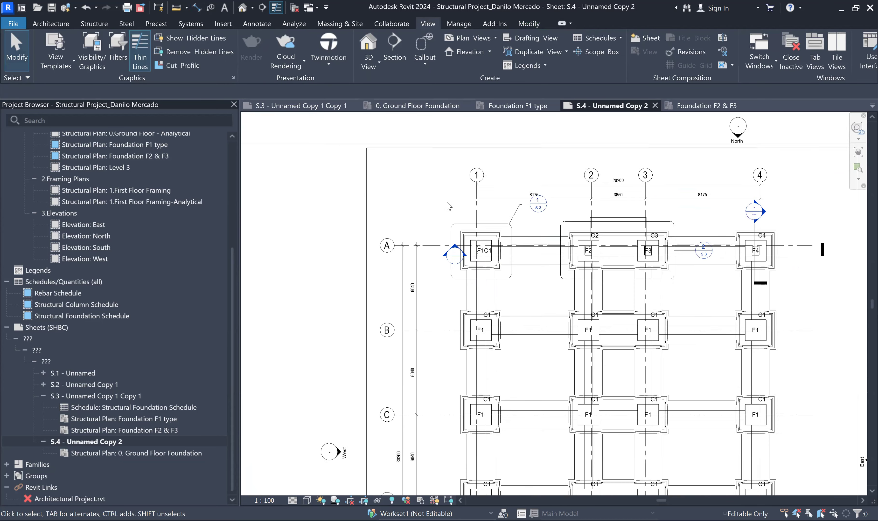
# Step: Move the head of the F1 footing callout down, clear of the dimension between grids 1 and 2
pyautogui.scroll(5, 519, 203)
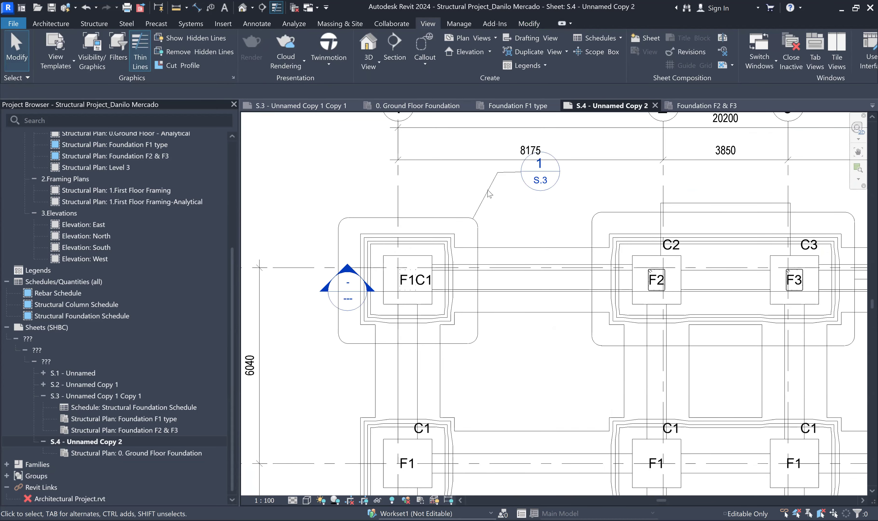
pyautogui.click(524, 174)
pyautogui.moveTo(522, 177); pyautogui.dragTo(515, 202)
pyautogui.scroll(-2, 442, 251)
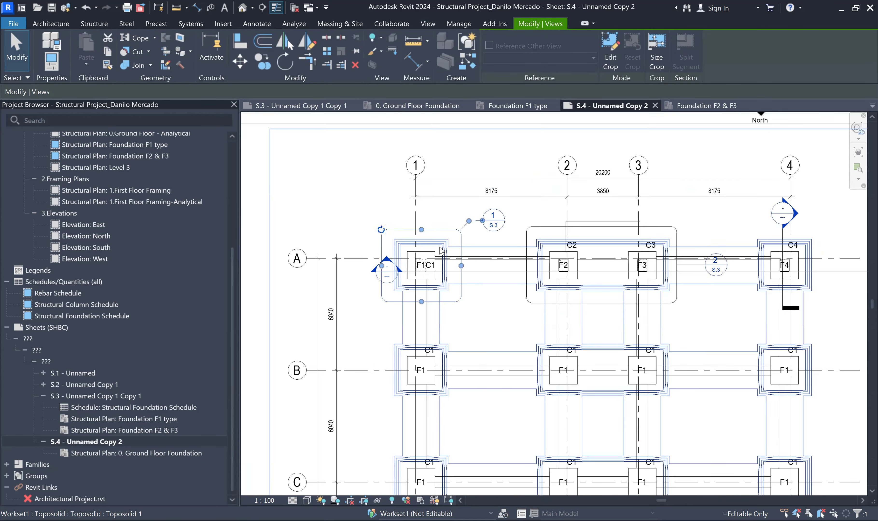
pyautogui.scroll(-3, 441, 251)
pyautogui.scroll(3, 593, 249)
pyautogui.press('Escape')
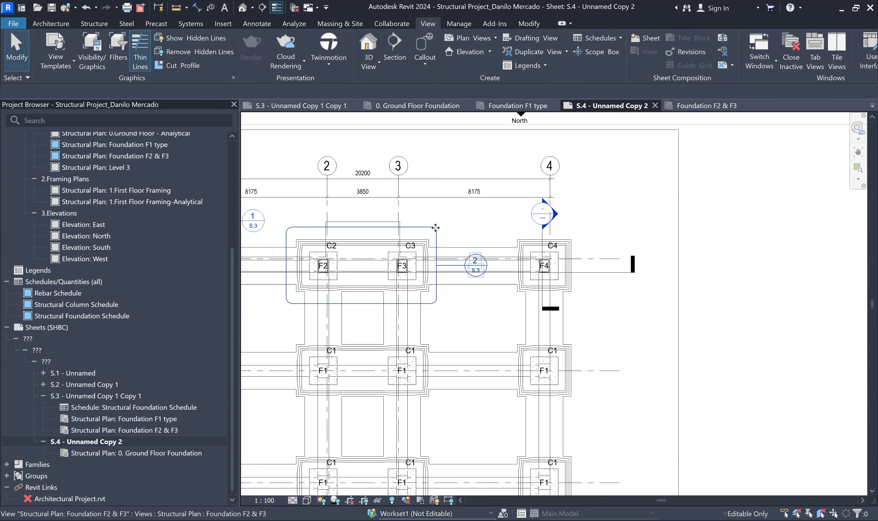
# Step: Create a callout similar to the F2 & F3 one around the F4 footing at grids A and 4
pyautogui.rightClick(484, 303)
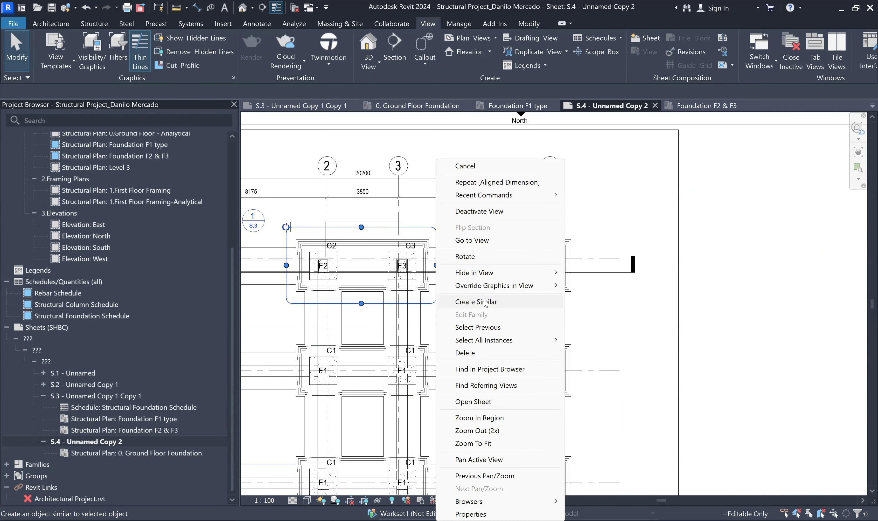
pyautogui.click(485, 303)
pyautogui.scroll(2, 507, 281)
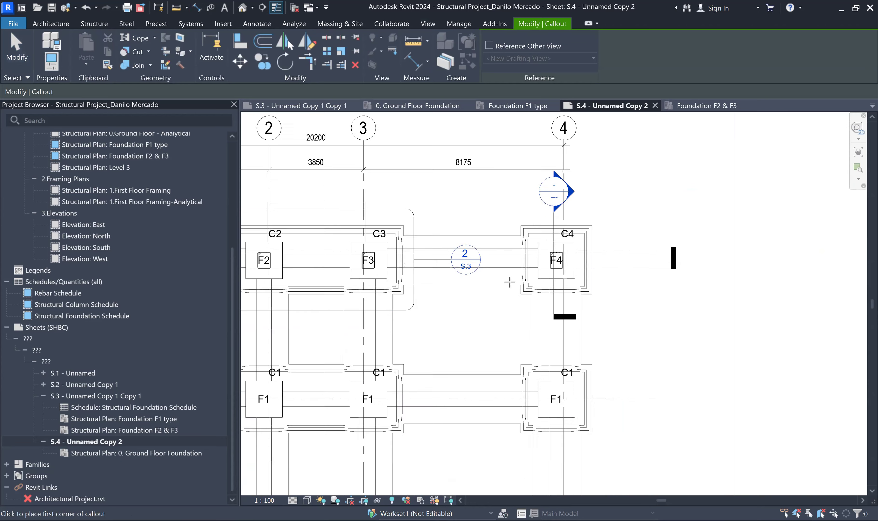
pyautogui.click(505, 198)
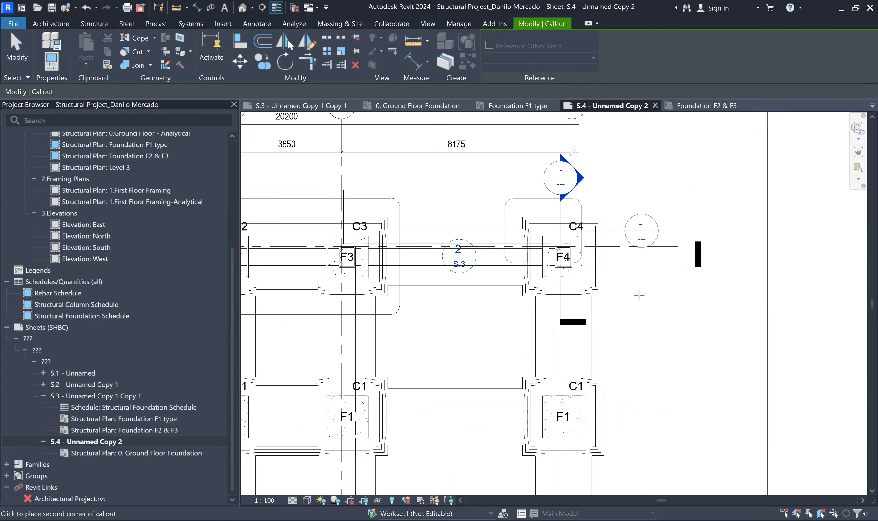
pyautogui.click(622, 309)
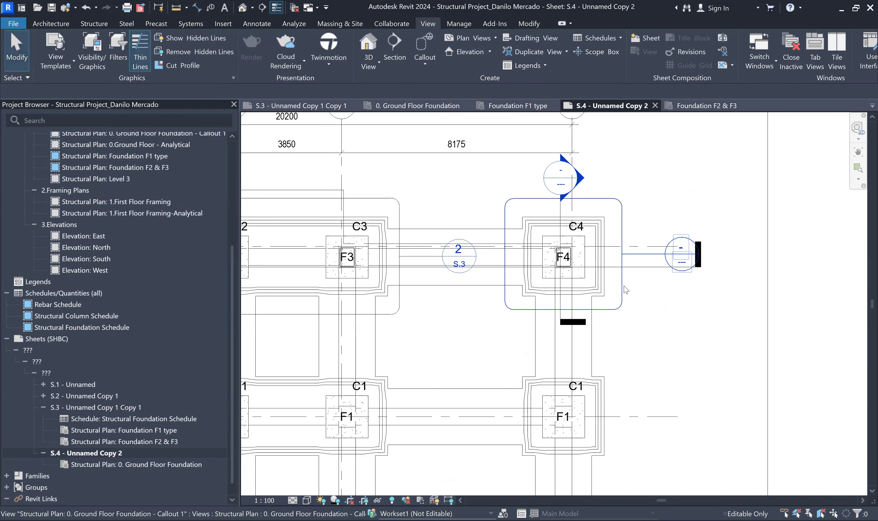
# Step: Move the head of the F4 footing callout down beside the callout's lower corner, away from the section line
pyautogui.click(665, 256)
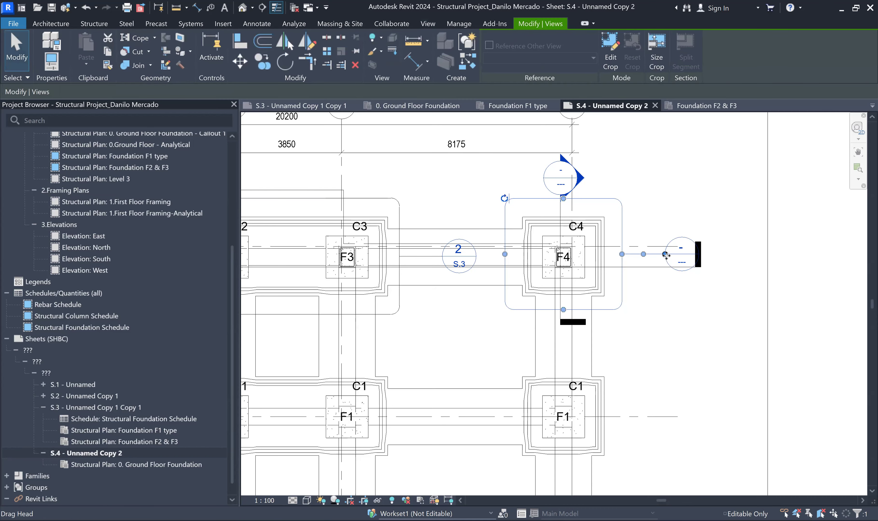
pyautogui.moveTo(647, 308); pyautogui.dragTo(646, 309)
pyautogui.press('Escape')
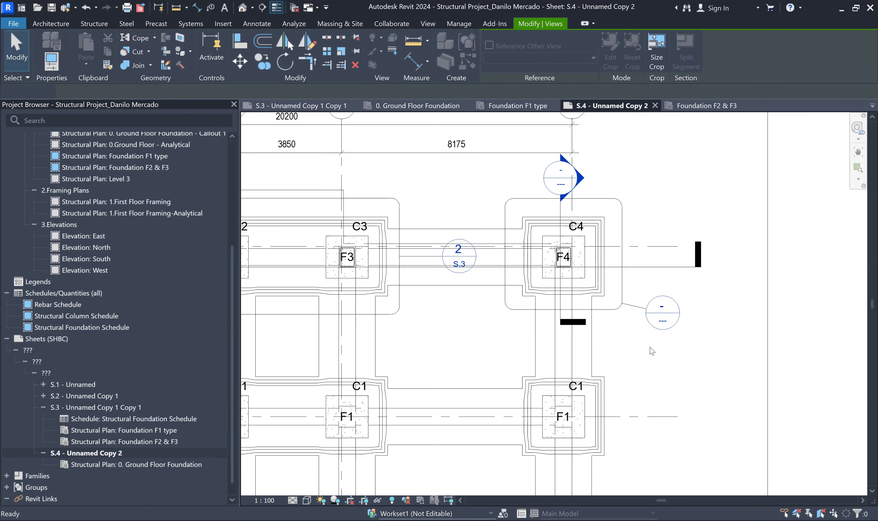
# Step: Rename the new callout view under the foundation plans as Foundation F4
pyautogui.scroll(-3, 644, 351)
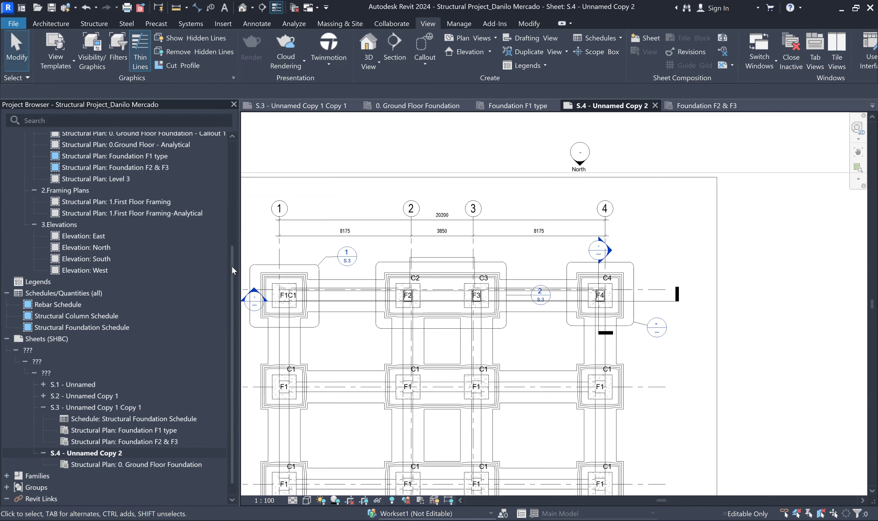
pyautogui.scroll(3, 200, 232)
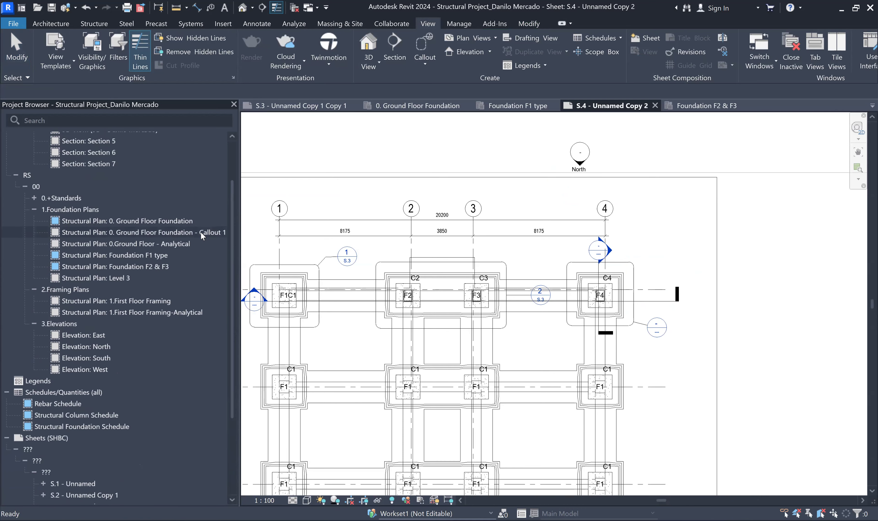
pyautogui.rightClick(200, 232)
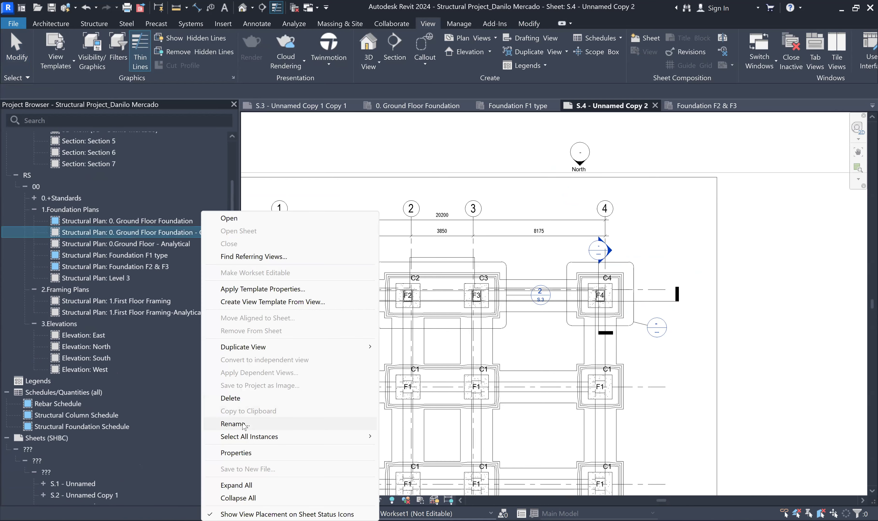
pyautogui.click(243, 424)
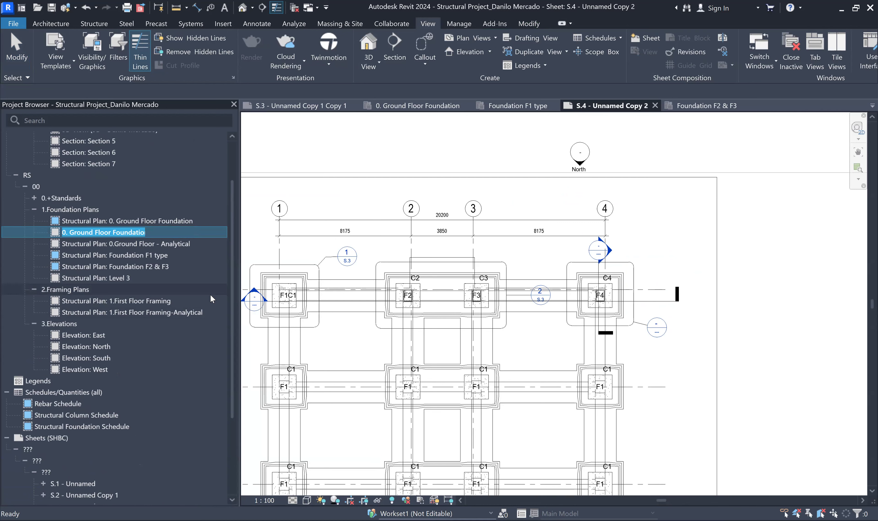
pyautogui.write('Foundati')
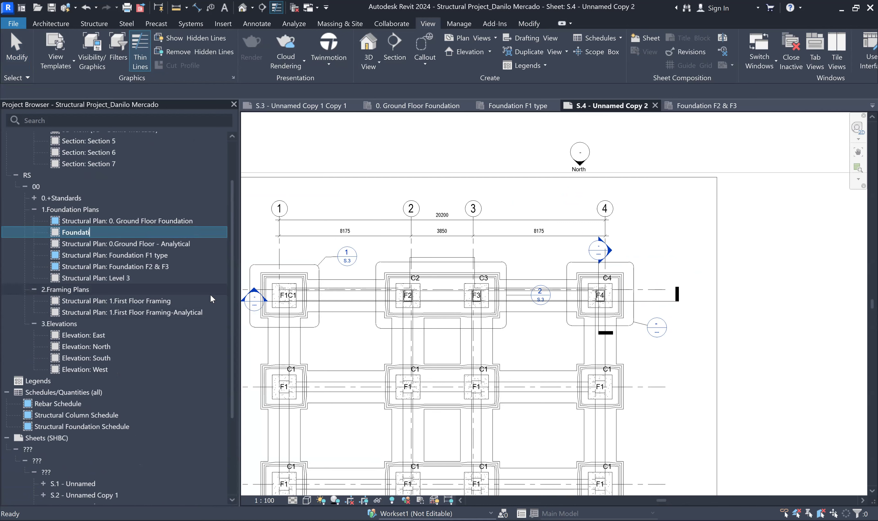
pyautogui.write('on F4')
pyautogui.press('Return')
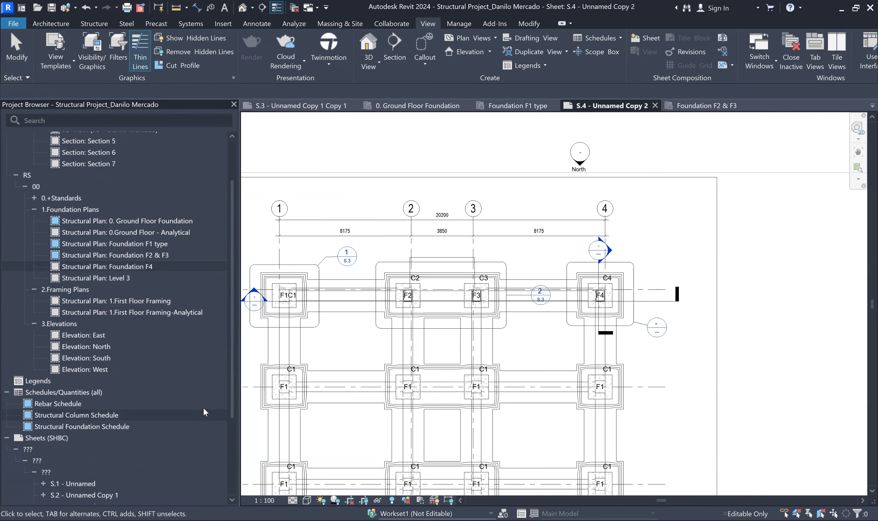
# Step: Open sheet S.3 containing the F1 and F2 & F3 footing details
pyautogui.moveTo(232, 370); pyautogui.dragTo(239, 447)
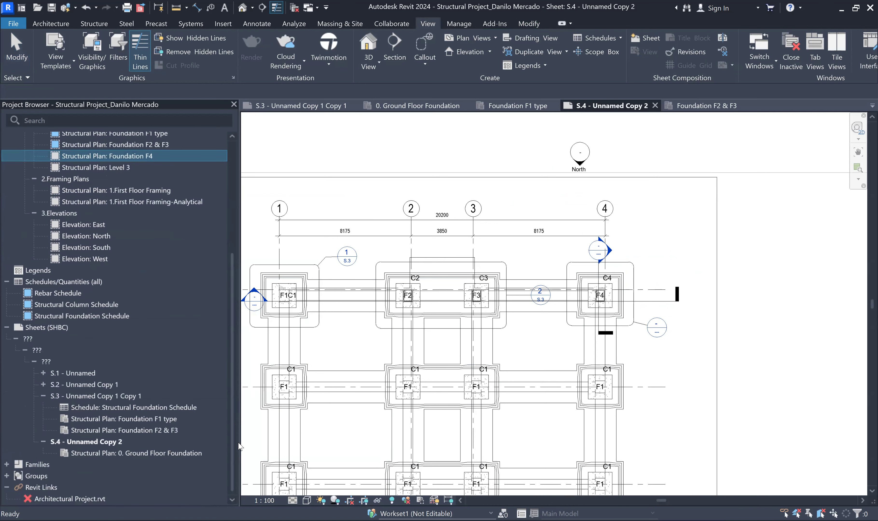
pyautogui.click(111, 442)
pyautogui.doubleClick(112, 442)
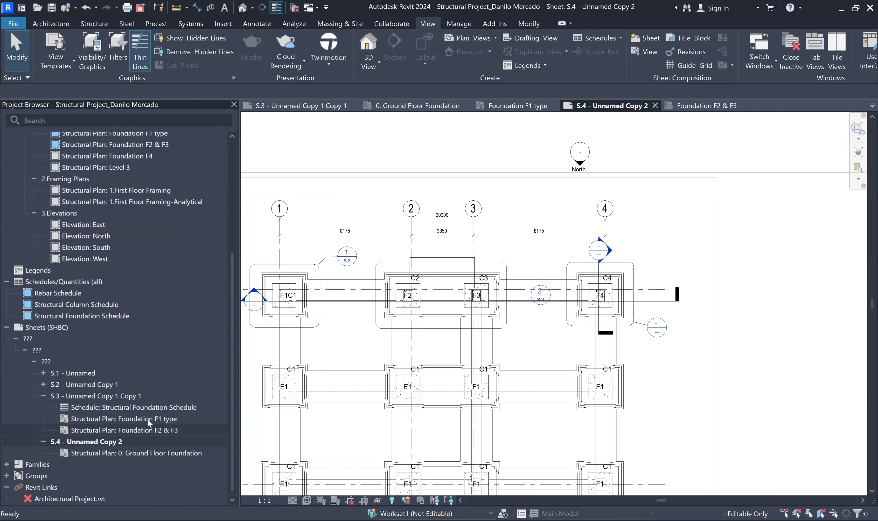
pyautogui.doubleClick(120, 395)
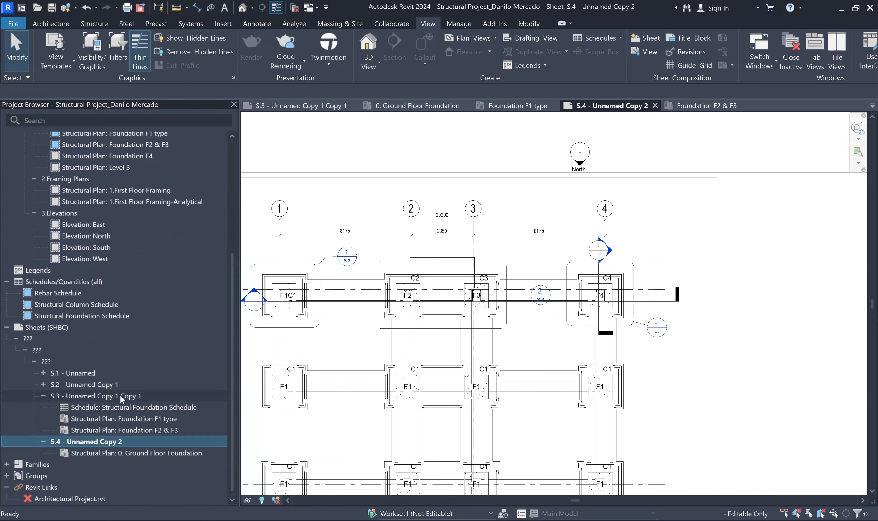
pyautogui.scroll(-2, 373, 355)
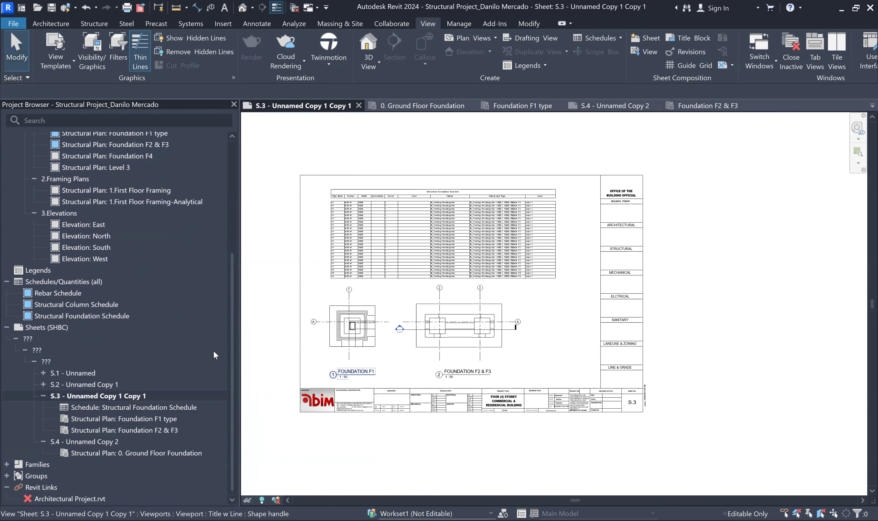
# Step: Place the Foundation F4 structural plan on sheet S.3, beside the FOUNDATION F2 & F3 view
pyautogui.scroll(5, 180, 240)
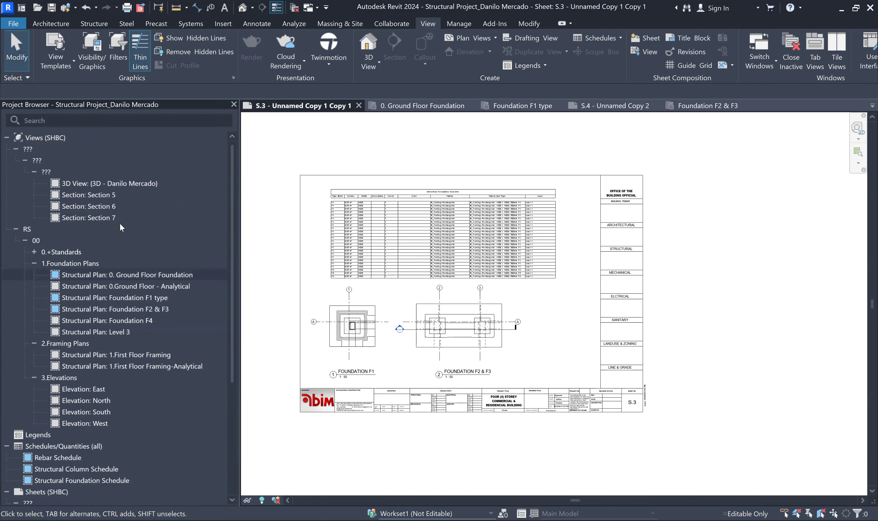
pyautogui.moveTo(117, 318); pyautogui.dragTo(559, 323)
pyautogui.click(560, 322)
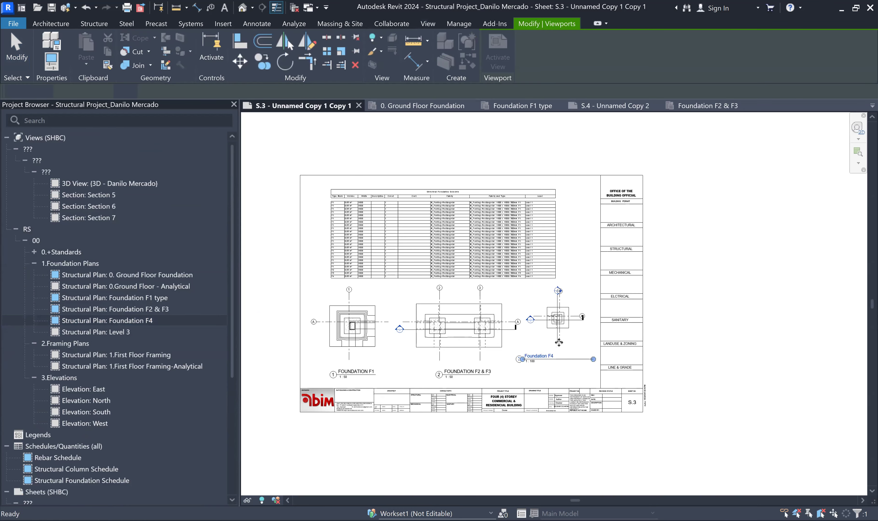
pyautogui.scroll(3, 540, 342)
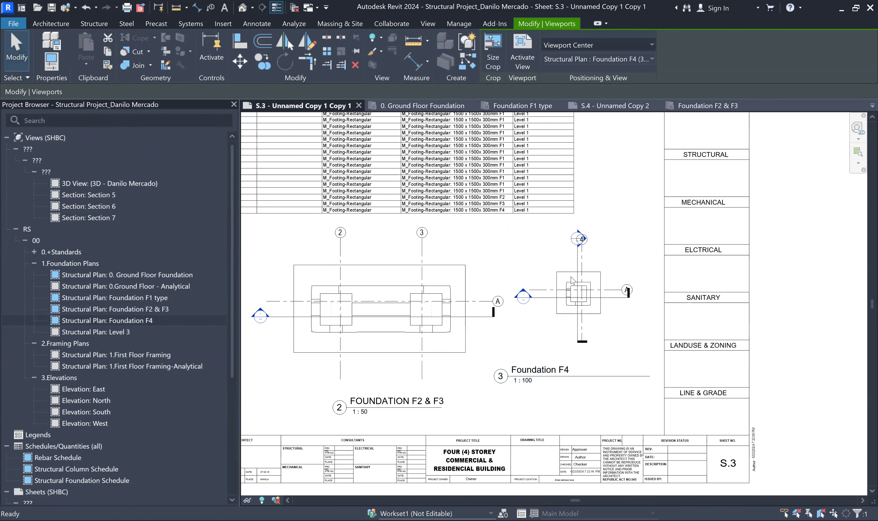
pyautogui.press('Escape')
# Step: Activate the Foundation F4 viewport, set its view scale to 1:50, and deactivate it
pyautogui.rightClick(597, 262)
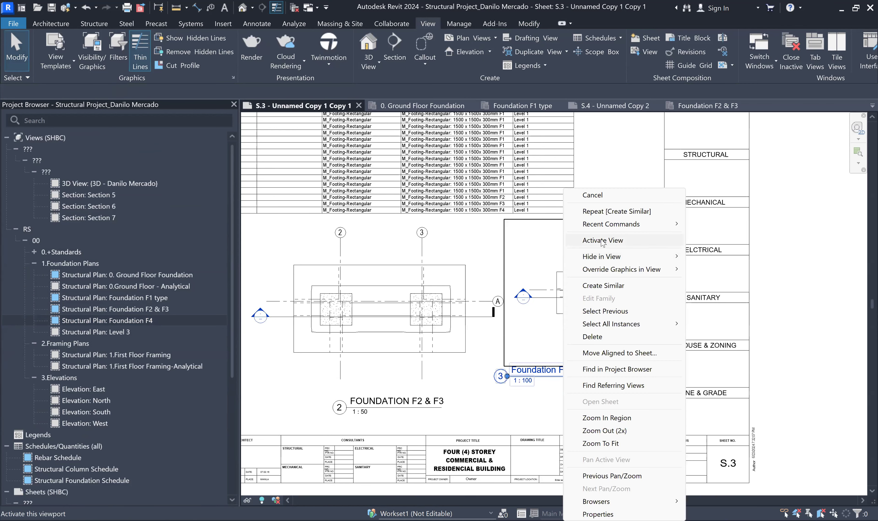
pyautogui.click(602, 240)
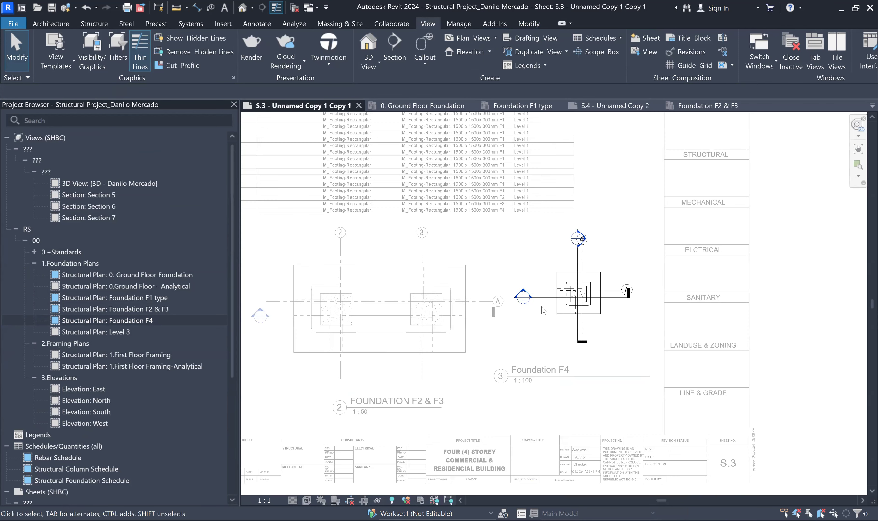
pyautogui.click(264, 500)
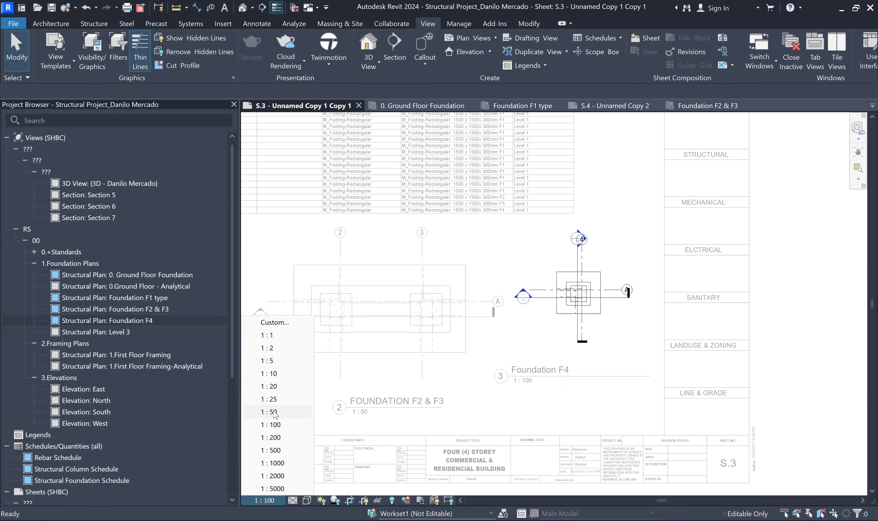
pyautogui.click(272, 412)
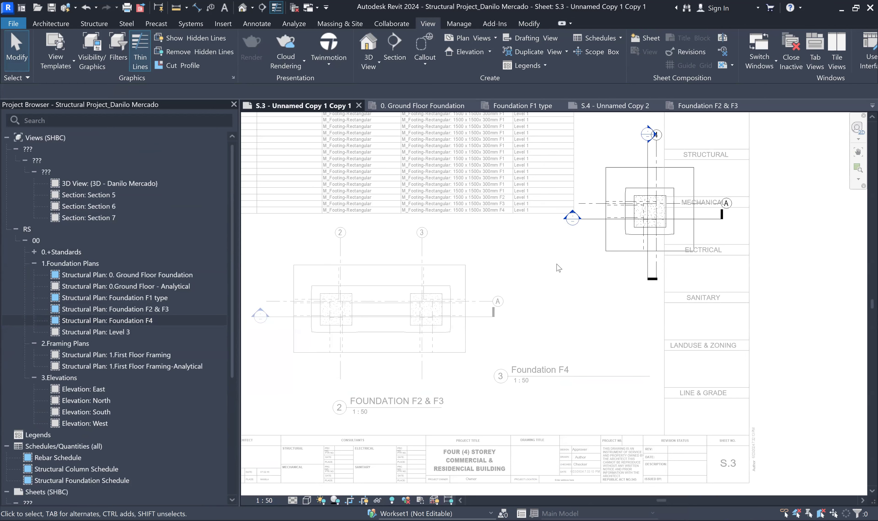
pyautogui.doubleClick(576, 323)
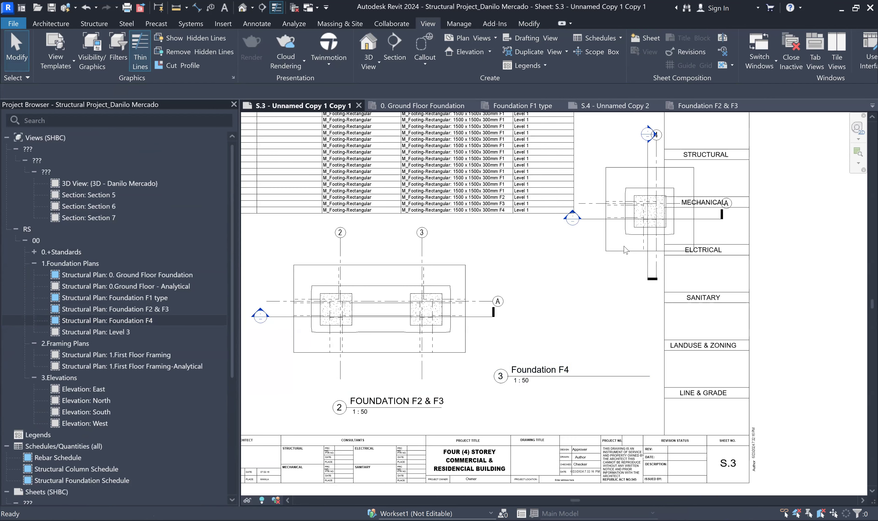
# Step: Move the Foundation F4 viewport down beside FOUNDATION F2 & F3, so its plan clears the title block's side column
pyautogui.click(591, 294)
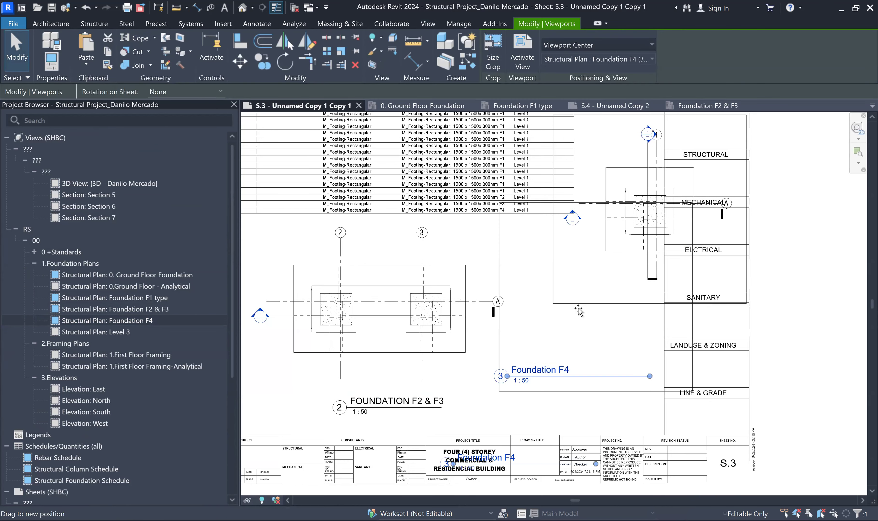
pyautogui.moveTo(591, 295); pyautogui.dragTo(536, 384)
pyautogui.scroll(-2, 569, 361)
pyautogui.moveTo(569, 361); pyautogui.dragTo(648, 291, button='middle')
pyautogui.click(662, 317)
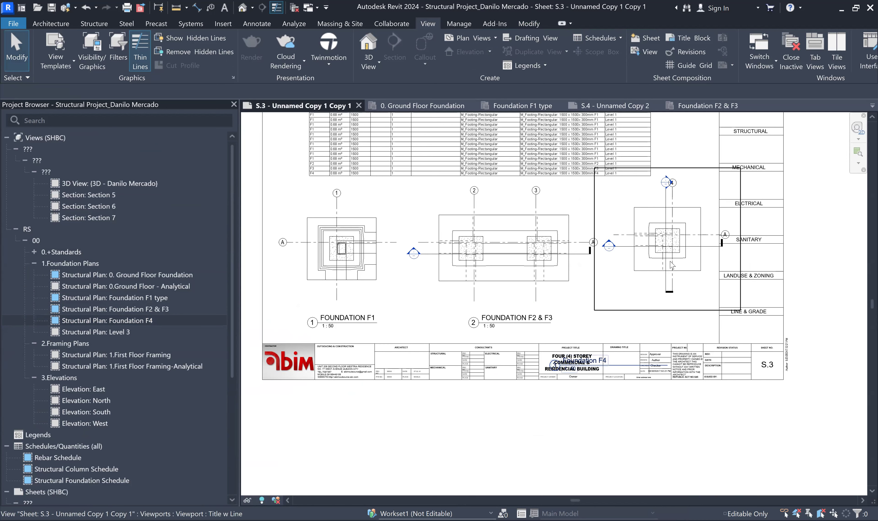
pyautogui.moveTo(663, 276); pyautogui.dragTo(652, 295)
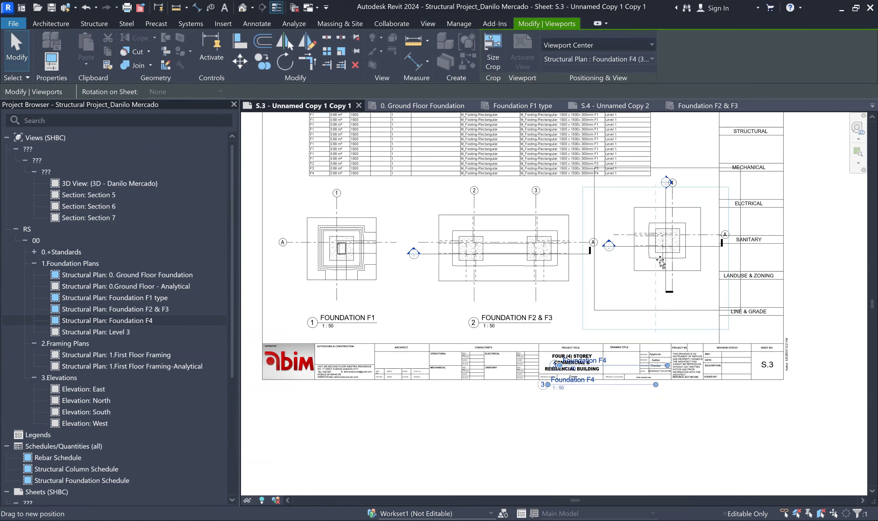
pyautogui.click(665, 339)
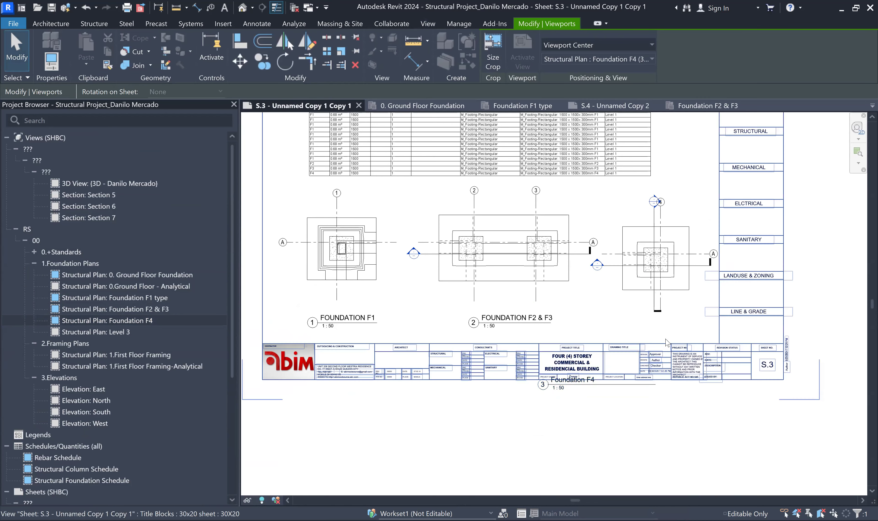
# Step: Move the Structural Foundation Schedule into the upper-left corner of the sheet's drawing area
pyautogui.scroll(-3, 614, 298)
pyautogui.moveTo(613, 307); pyautogui.dragTo(633, 356, button='middle')
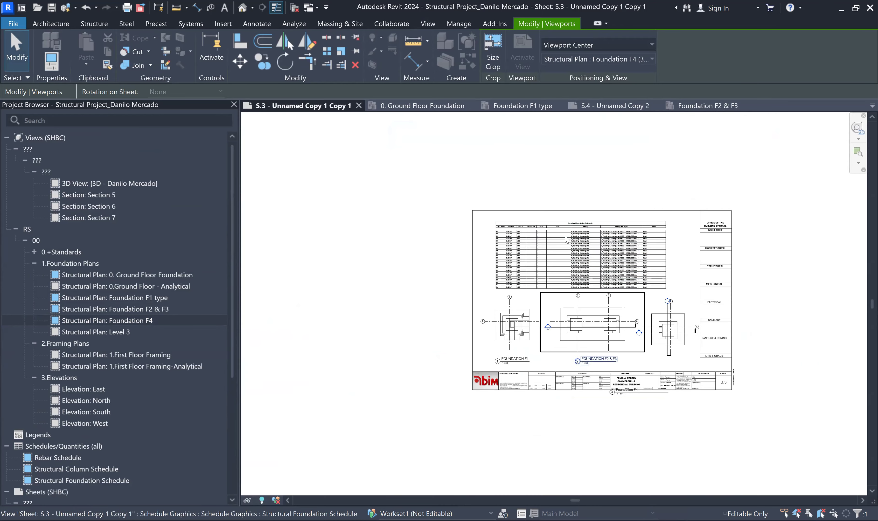
pyautogui.scroll(3, 564, 238)
pyautogui.click(790, 313)
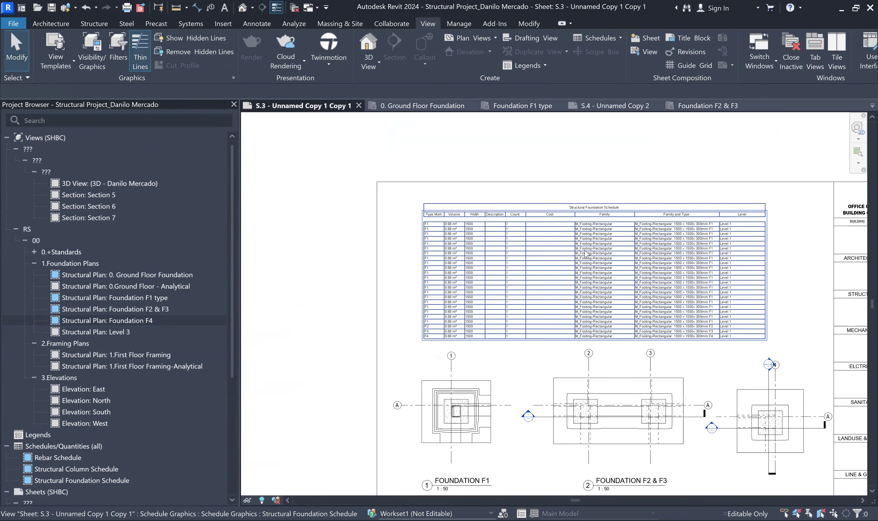
pyautogui.click(423, 214)
pyautogui.scroll(2, 428, 215)
pyautogui.moveTo(367, 189); pyautogui.dragTo(372, 197)
pyautogui.scroll(-1, 383, 275)
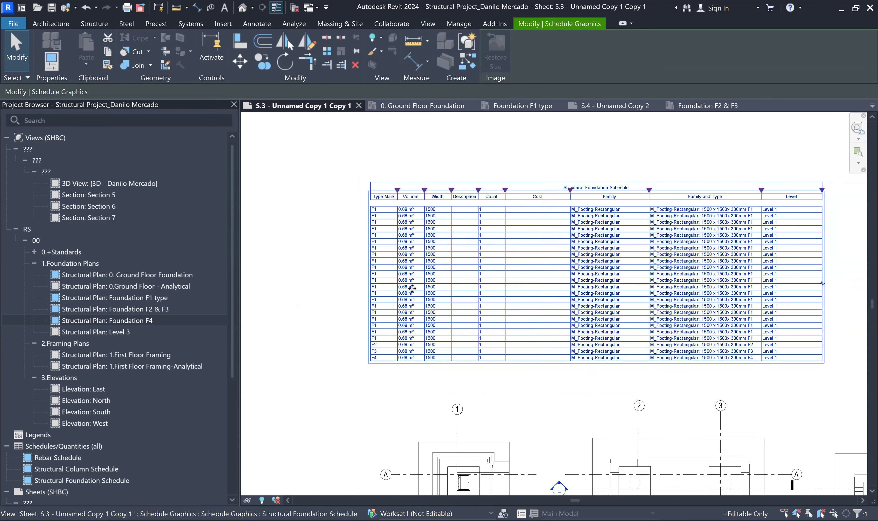
# Step: Narrow the Cost column of the Structural Foundation Schedule to slightly wider than its heading
pyautogui.scroll(-1, 412, 288)
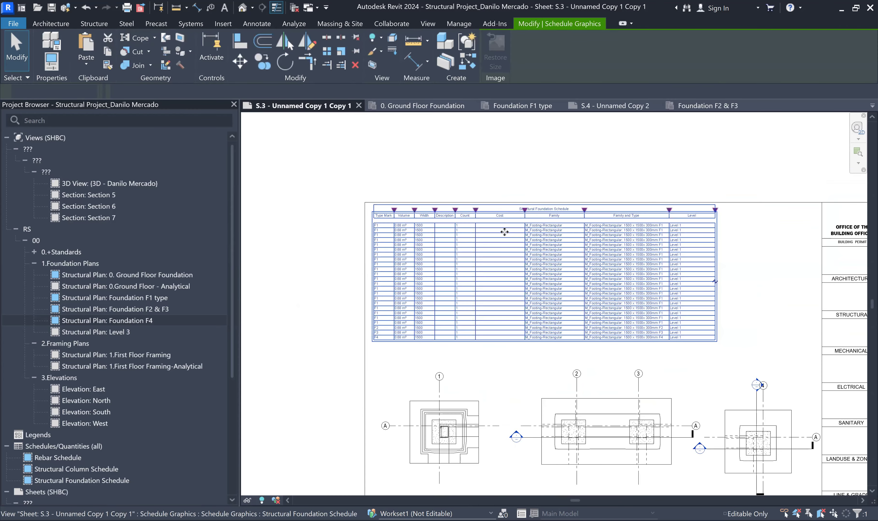
pyautogui.scroll(3, 504, 232)
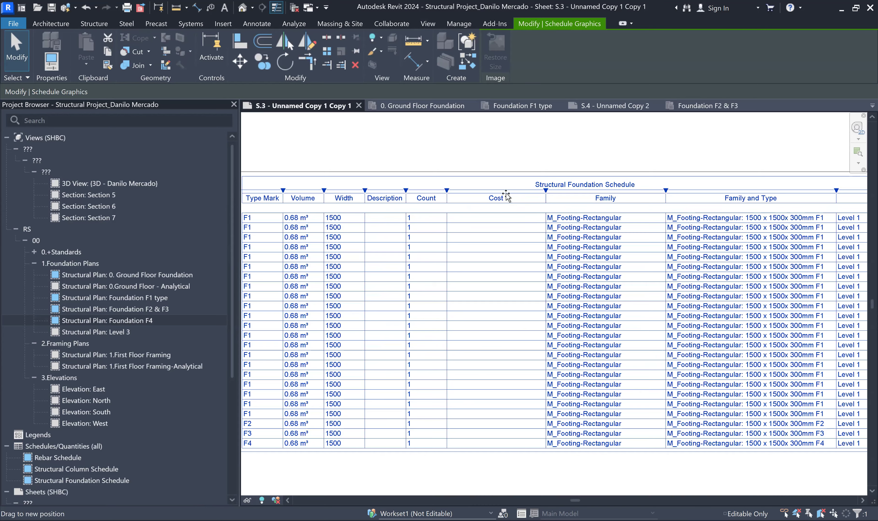
pyautogui.moveTo(491, 194); pyautogui.dragTo(477, 196)
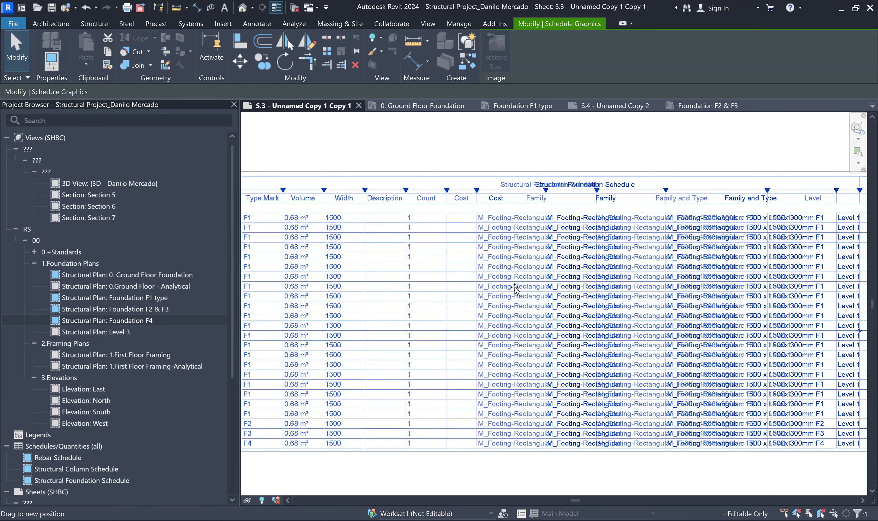
pyautogui.press('Escape')
# Step: Narrow the Level column of the Structural Foundation Schedule to about half its width
pyautogui.scroll(-2, 496, 290)
pyautogui.moveTo(633, 274); pyautogui.dragTo(530, 256, button='middle')
pyautogui.scroll(1, 714, 281)
pyautogui.click(663, 237)
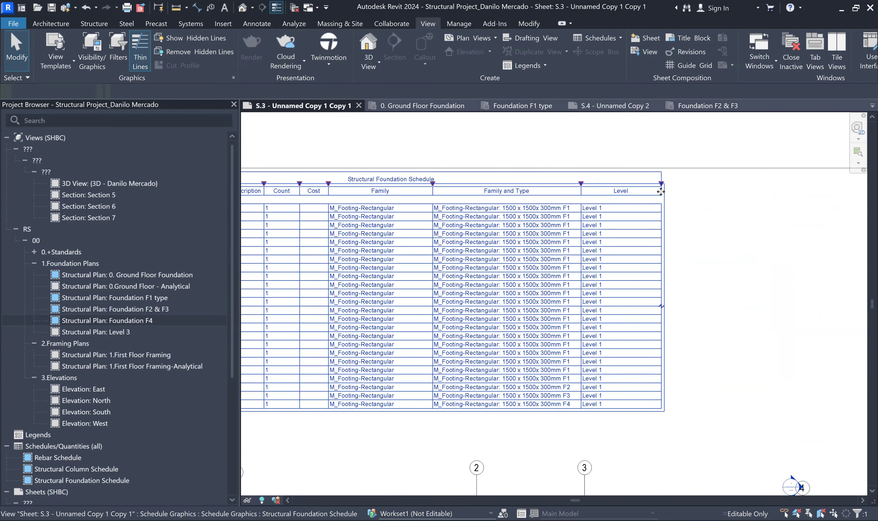
pyautogui.moveTo(620, 192); pyautogui.dragTo(619, 192)
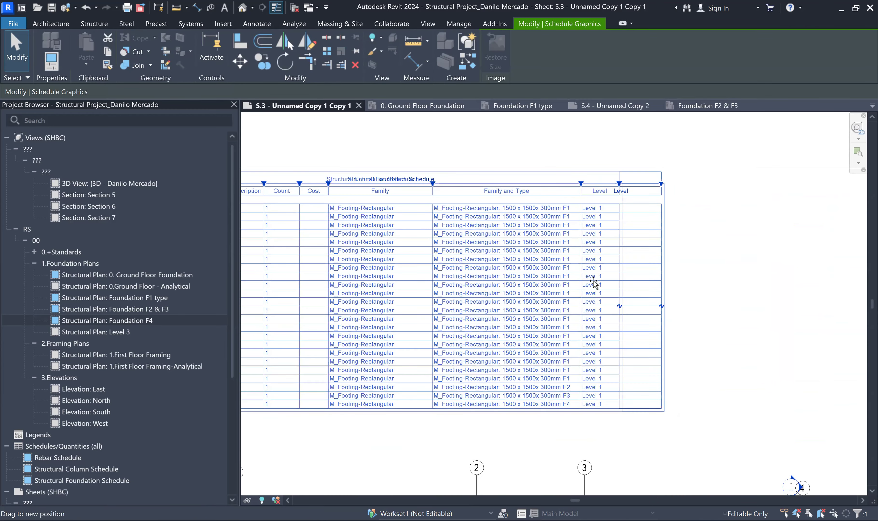
pyautogui.press('Escape')
# Step: Hide the horizontal section line as an element within the FOUNDATION F2 & F3 viewport, and deactivate the view
pyautogui.scroll(-2, 671, 352)
pyautogui.scroll(-1, 672, 353)
pyautogui.moveTo(672, 353); pyautogui.dragTo(609, 255, button='middle')
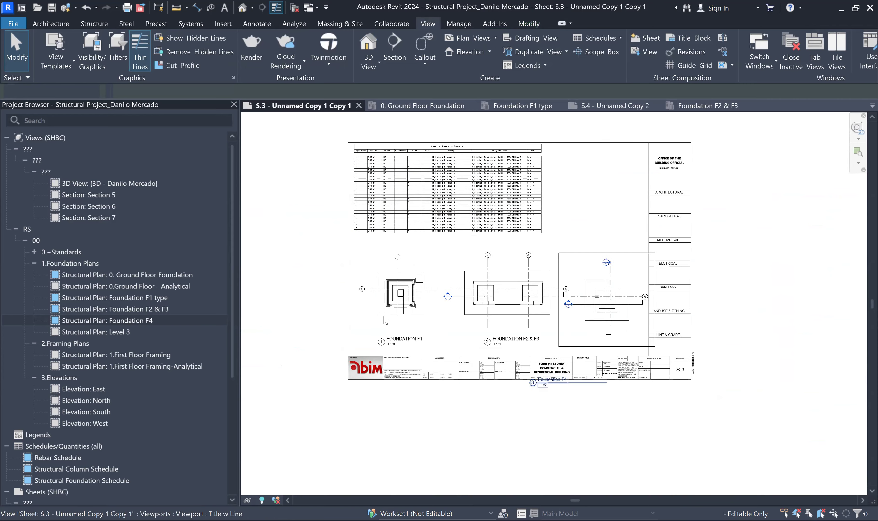
pyautogui.scroll(2, 386, 315)
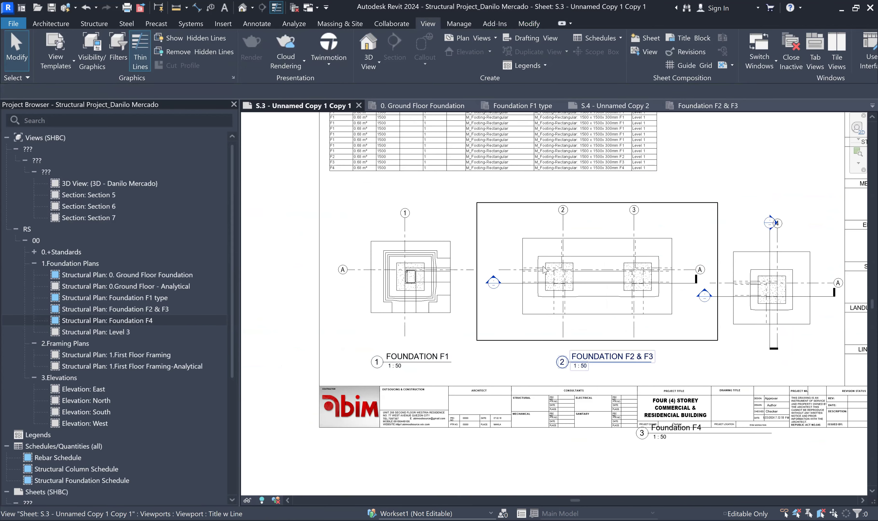
pyautogui.rightClick(581, 249)
pyautogui.click(581, 241)
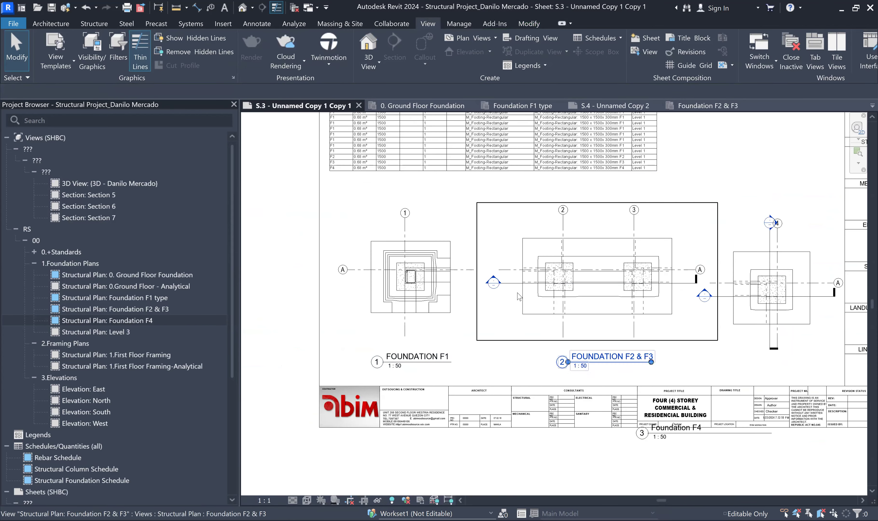
pyautogui.rightClick(534, 284)
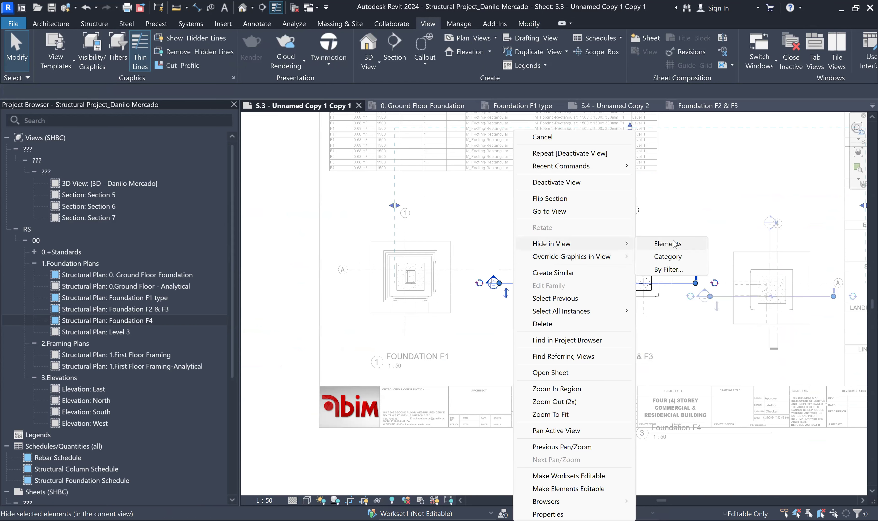
pyautogui.click(674, 244)
pyautogui.doubleClick(597, 331)
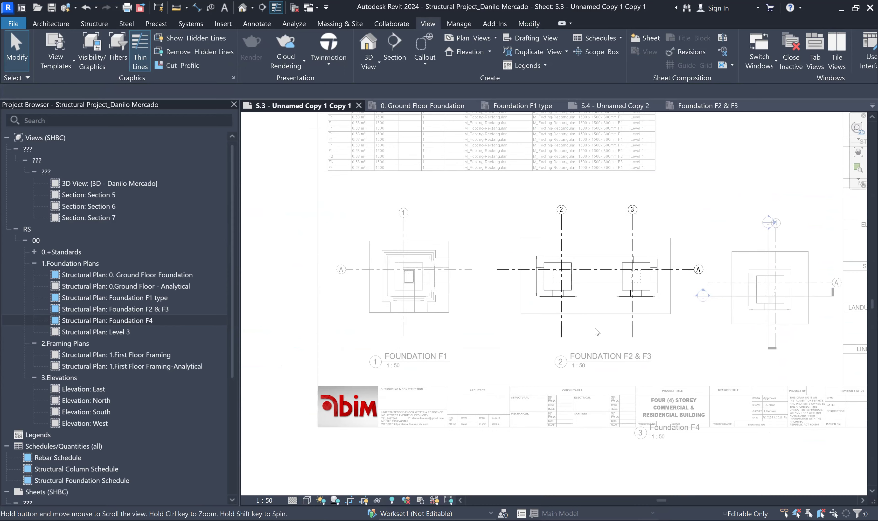
pyautogui.moveTo(595, 328); pyautogui.dragTo(480, 325, button='middle')
pyautogui.scroll(2, 606, 312)
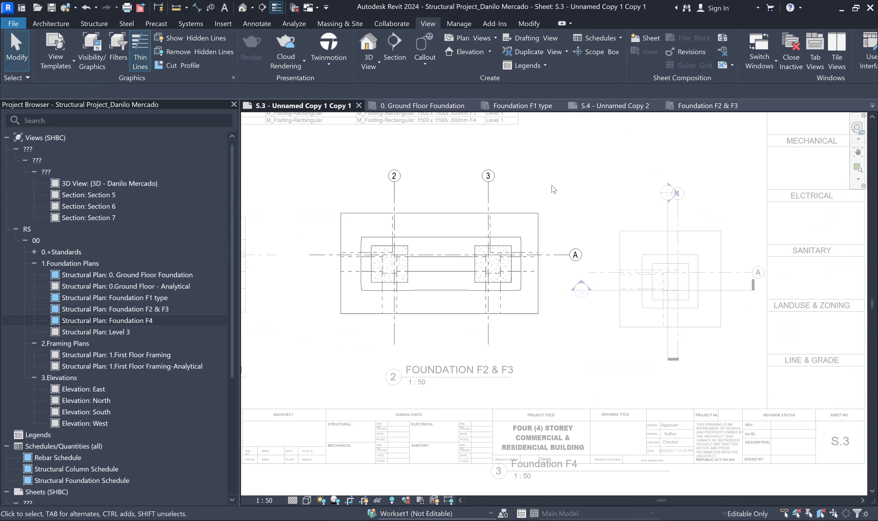
pyautogui.rightClick(552, 187)
pyautogui.click(585, 237)
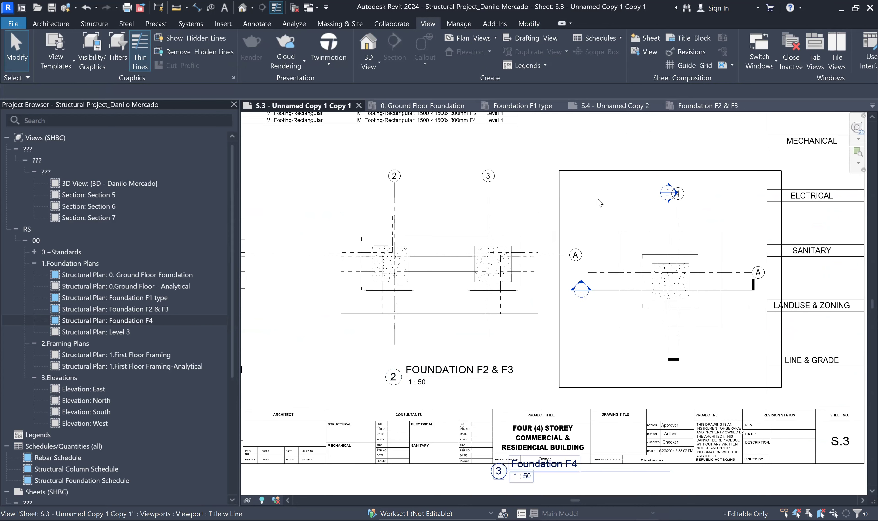
# Step: Activate the Foundation F4 viewport and hide its horizontal section line as an element
pyautogui.rightClick(606, 253)
pyautogui.click(621, 239)
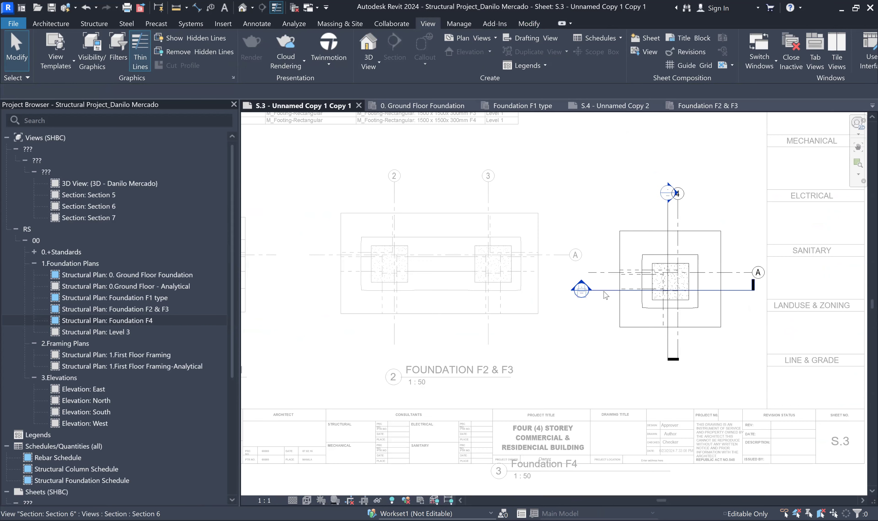
pyautogui.rightClick(604, 292)
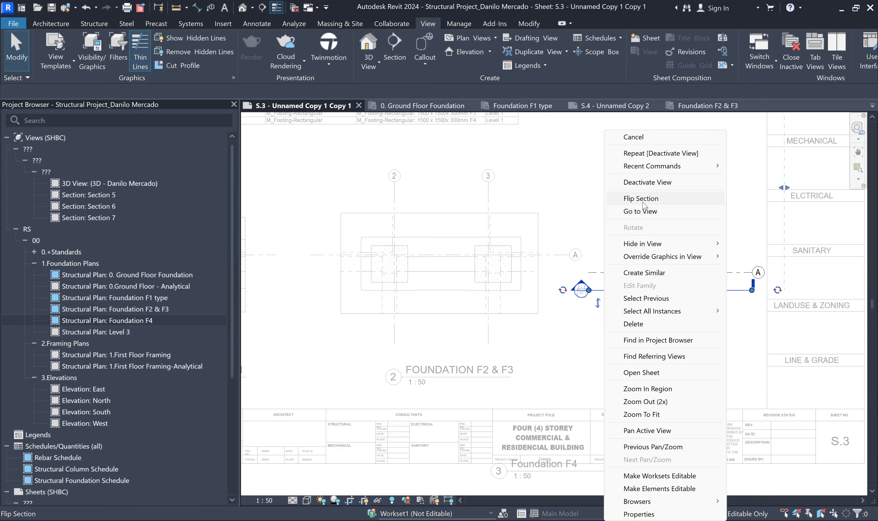
pyautogui.moveTo(641, 246)
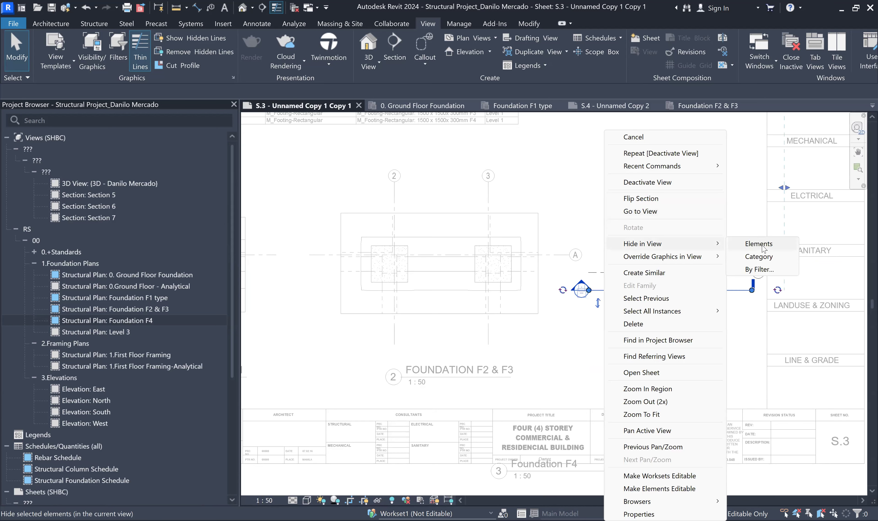
pyautogui.click(758, 243)
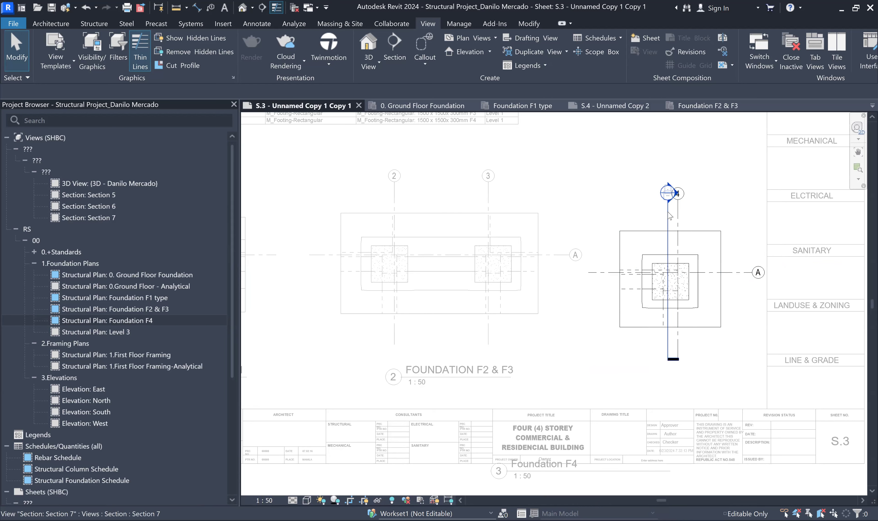
# Step: Hide the vertical section line as an element within the Foundation F4 viewport, and deactivate the view
pyautogui.rightClick(698, 256)
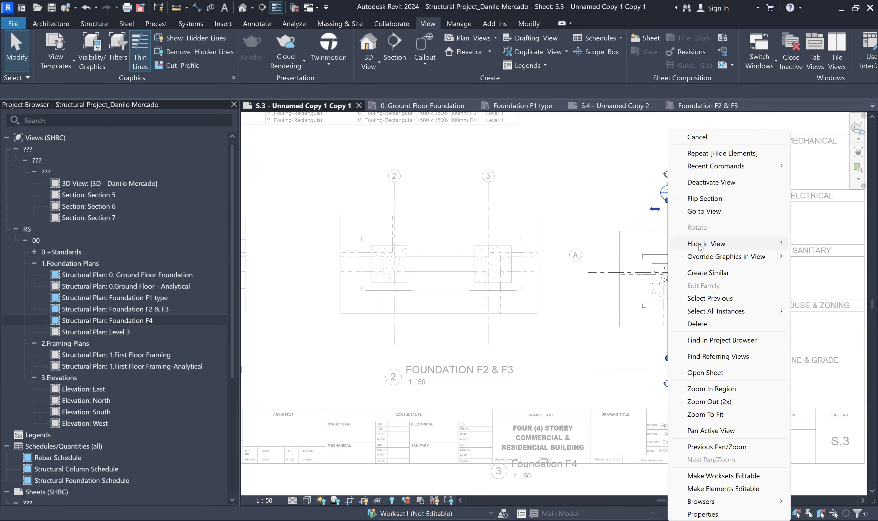
pyautogui.moveTo(699, 247)
pyautogui.click(822, 244)
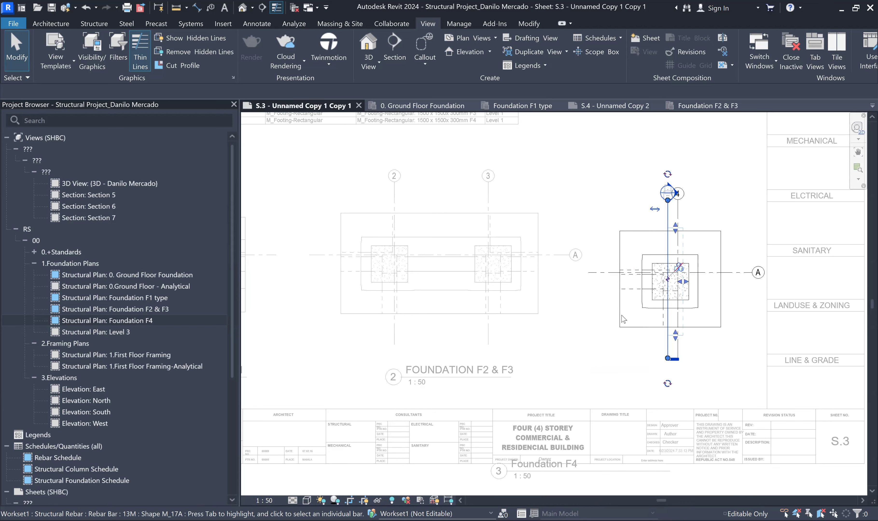
pyautogui.scroll(-4, 615, 306)
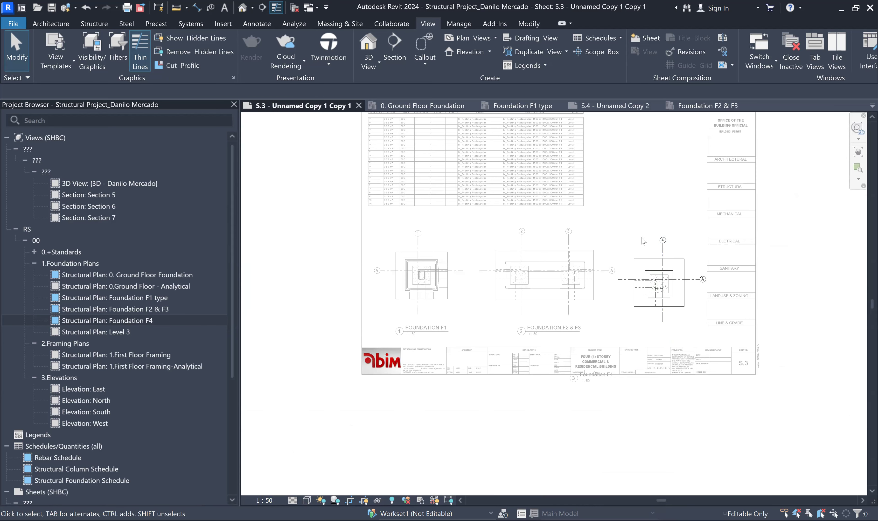
pyautogui.rightClick(631, 195)
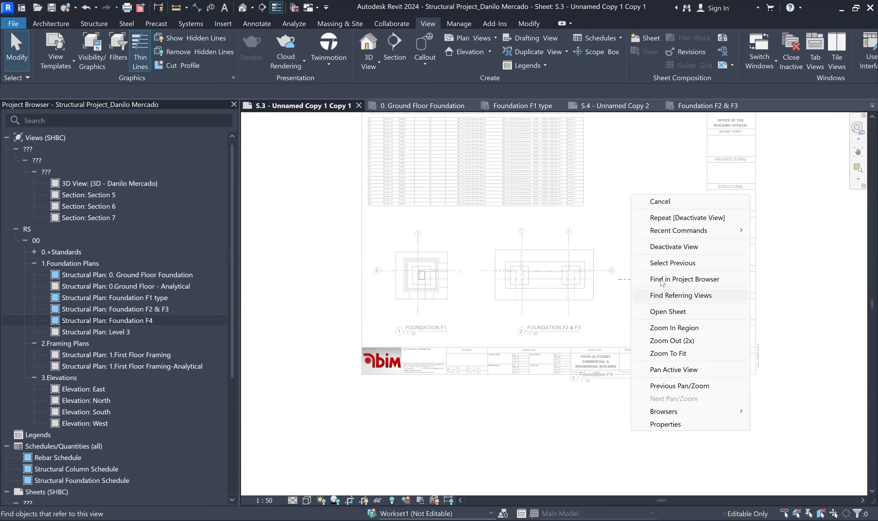
pyautogui.click(668, 250)
# Step: Examine the three foundation plan viewports on the sheet for remaining section lines and their placement
pyautogui.scroll(3, 409, 285)
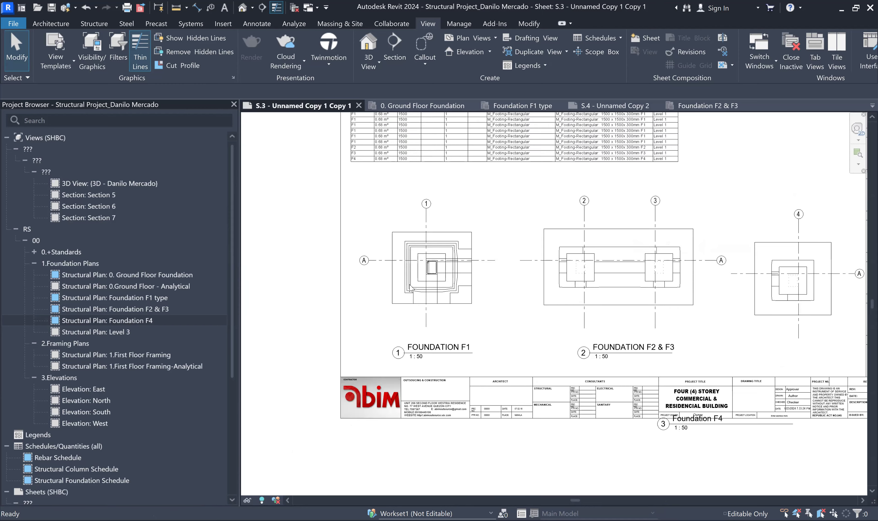
pyautogui.moveTo(435, 294); pyautogui.dragTo(455, 299, button='middle')
pyautogui.scroll(1, 439, 298)
pyautogui.scroll(-1, 439, 297)
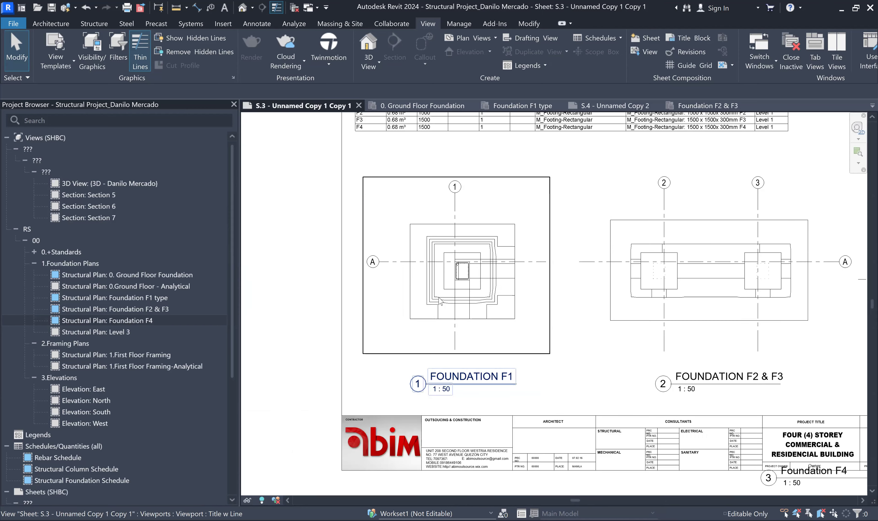
pyautogui.scroll(-2, 473, 332)
pyautogui.scroll(4, 458, 295)
pyautogui.scroll(2, 459, 295)
pyautogui.scroll(-4, 456, 314)
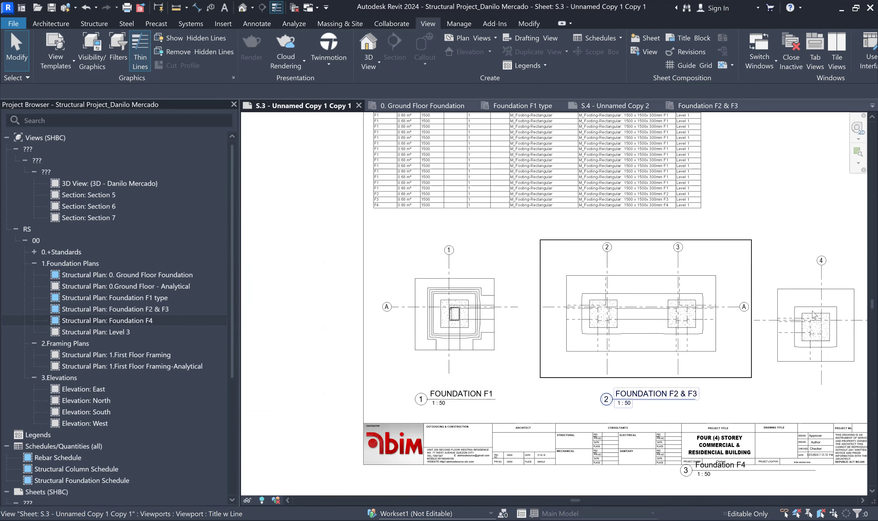
pyautogui.scroll(3, 427, 318)
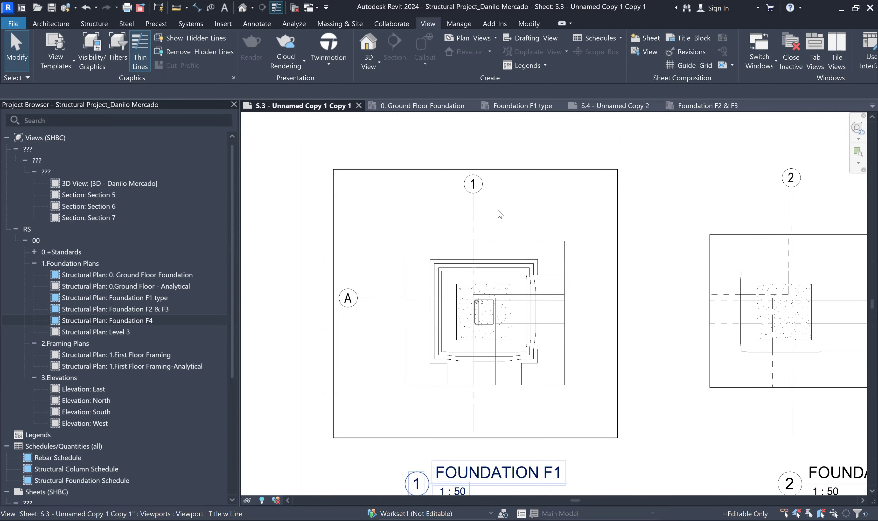
pyautogui.scroll(-4, 441, 369)
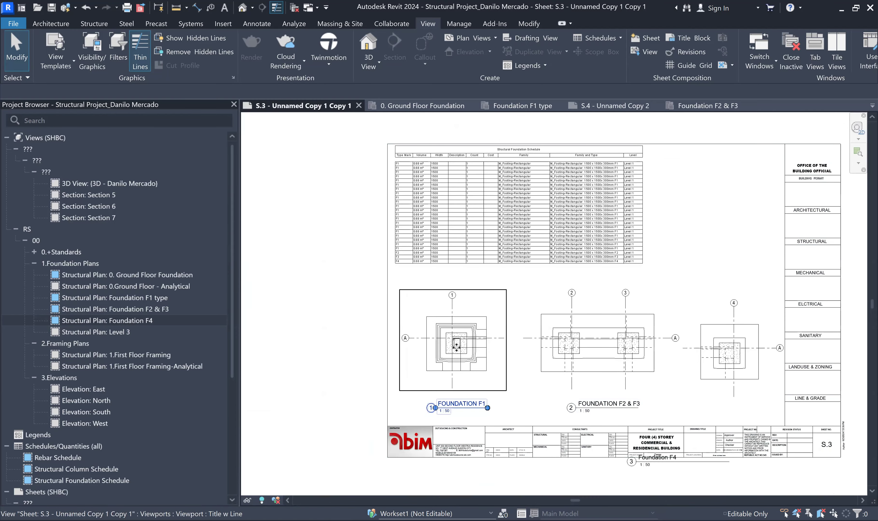
# Step: Move the FOUNDATION F1 viewport up and outward so it sits just beneath the schedule near the sheet's edge
pyautogui.scroll(3, 456, 345)
pyautogui.moveTo(443, 326); pyautogui.dragTo(419, 291)
pyautogui.press('Escape')
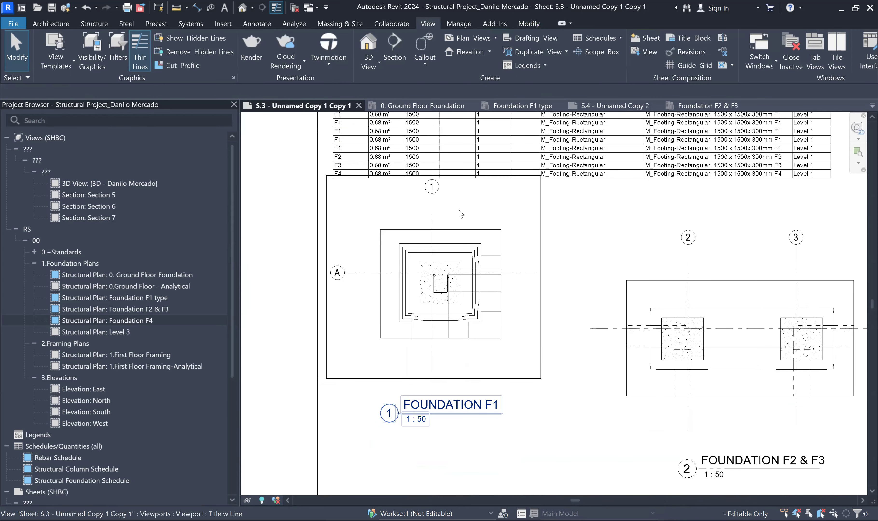
# Step: Within the FOUNDATION F1 viewport, bring the bubble ends of grids 1 and A closer to the plan, and deactivate the view
pyautogui.doubleClick(492, 242)
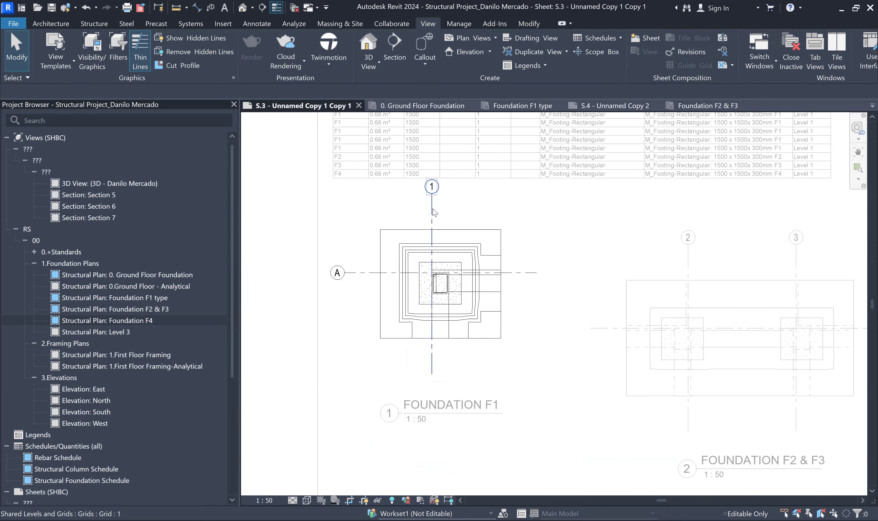
pyautogui.click(431, 203)
pyautogui.moveTo(431, 203); pyautogui.dragTo(432, 230)
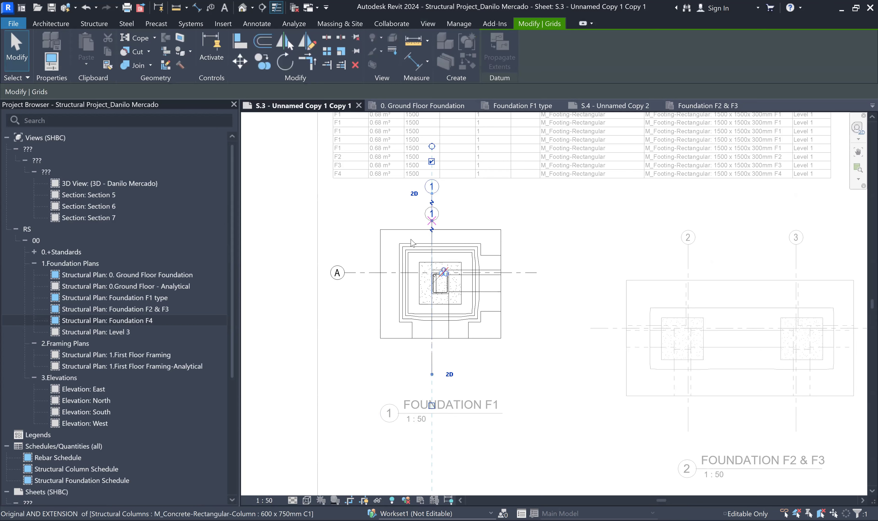
pyautogui.press('Escape')
pyautogui.click(353, 274)
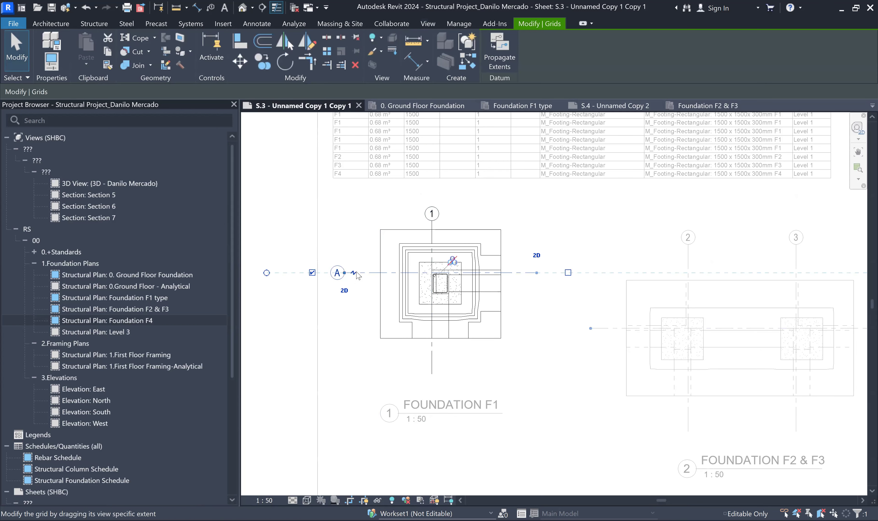
pyautogui.scroll(-5, 362, 292)
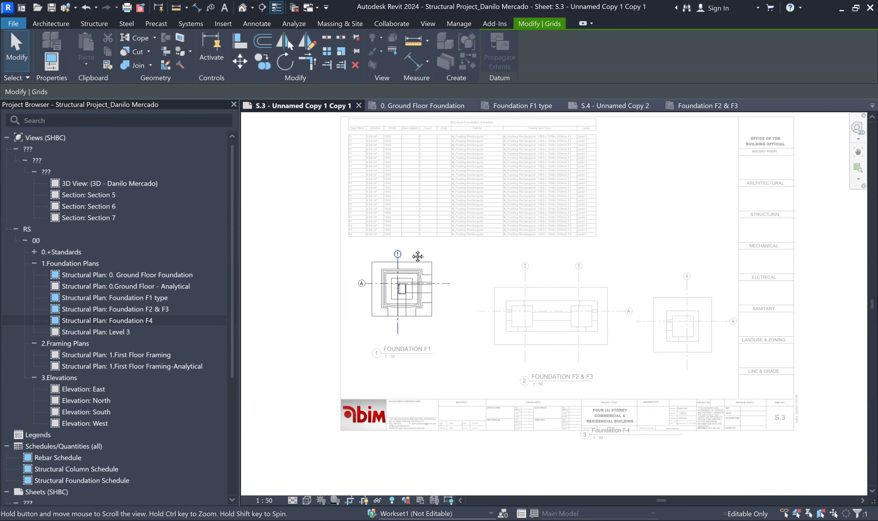
pyautogui.scroll(2, 448, 301)
pyautogui.press('Escape')
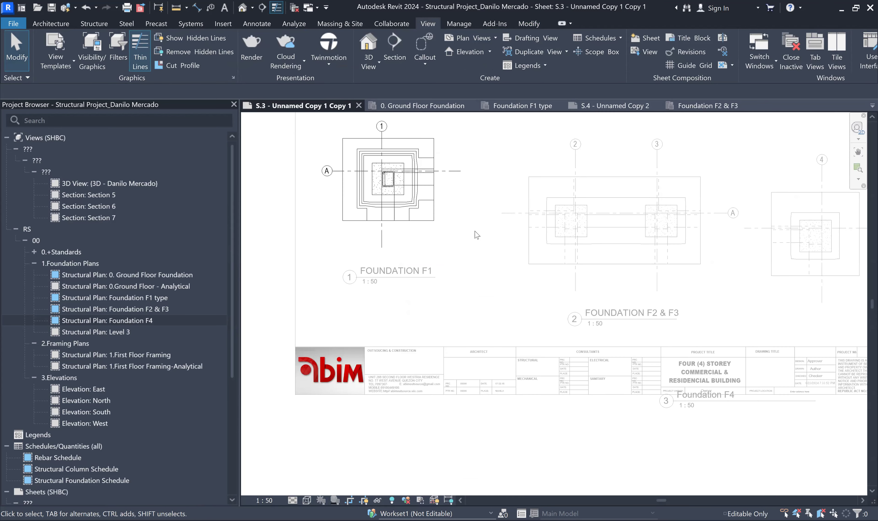
pyautogui.rightClick(495, 294)
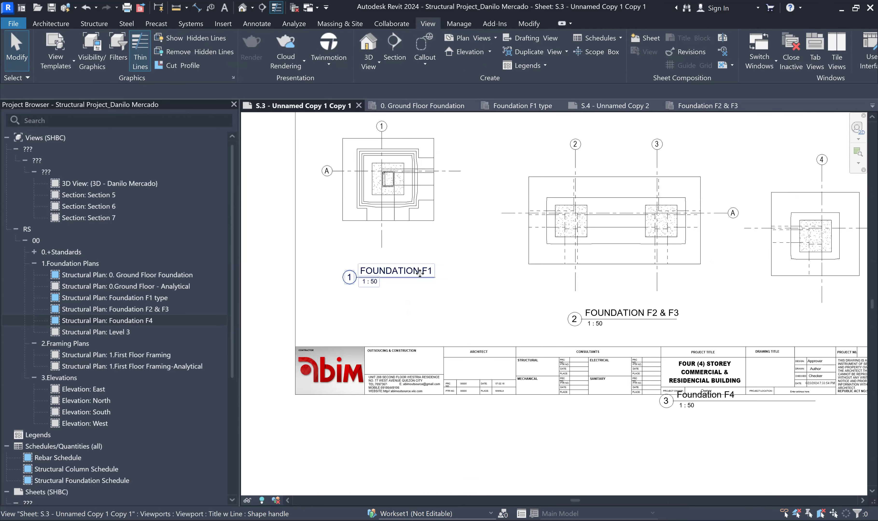
# Step: Move the FOUNDATION F1 title up beneath its plan and shorten grid 1's lower end to the plan's bottom edge
pyautogui.moveTo(428, 276); pyautogui.dragTo(398, 235)
pyautogui.press('Escape')
pyautogui.scroll(3, 387, 245)
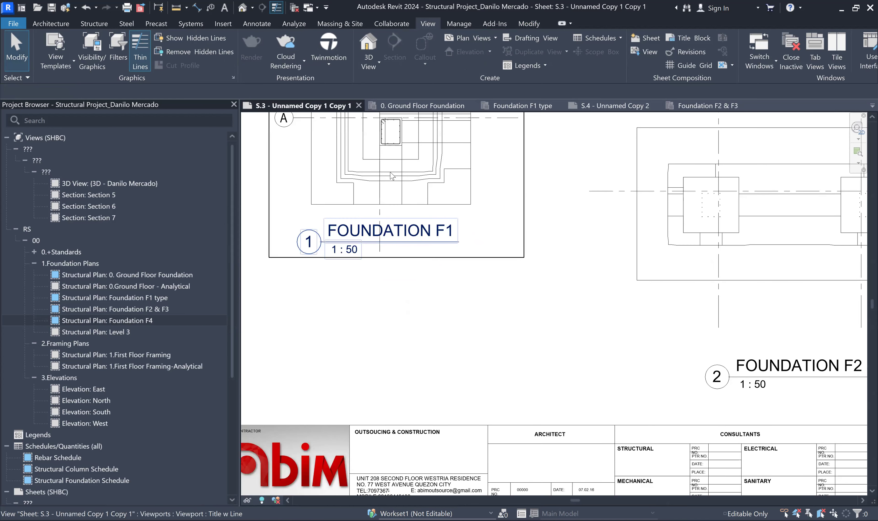
pyautogui.rightClick(395, 189)
pyautogui.click(433, 228)
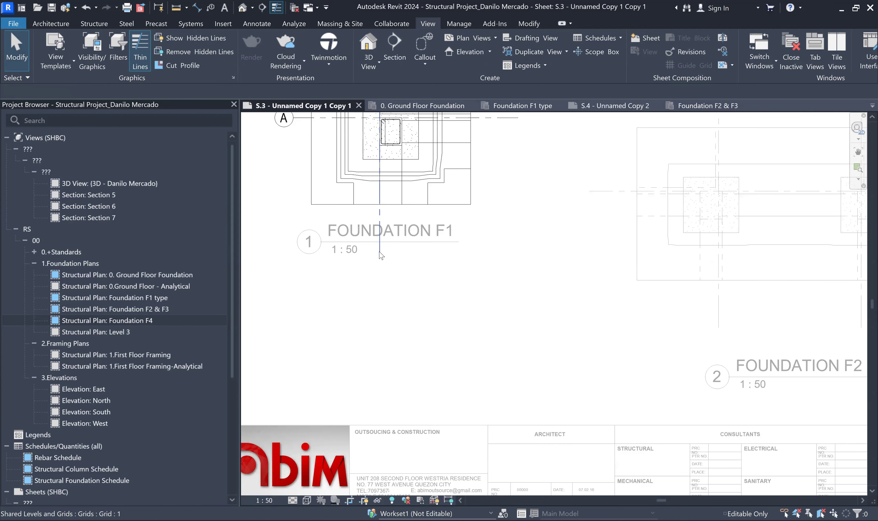
pyautogui.click(380, 214)
pyautogui.press('Escape')
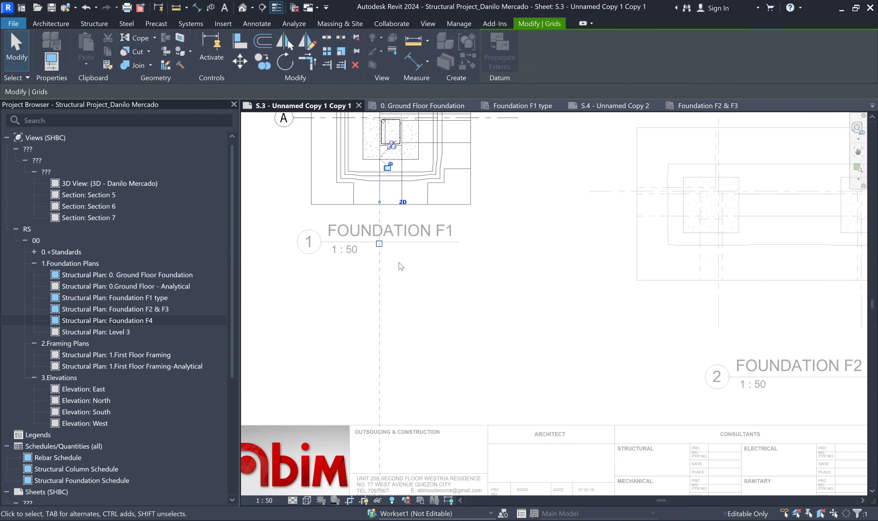
pyautogui.doubleClick(407, 277)
pyautogui.scroll(-3, 408, 276)
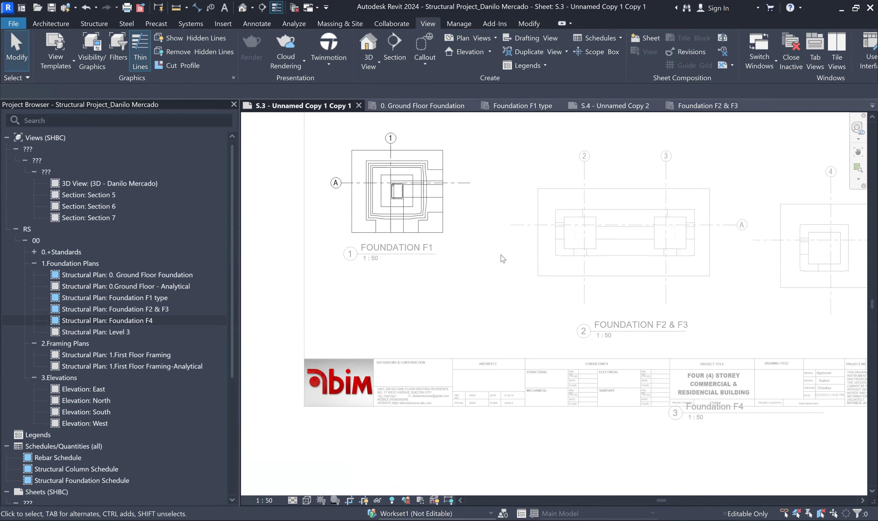
pyautogui.scroll(2, 379, 206)
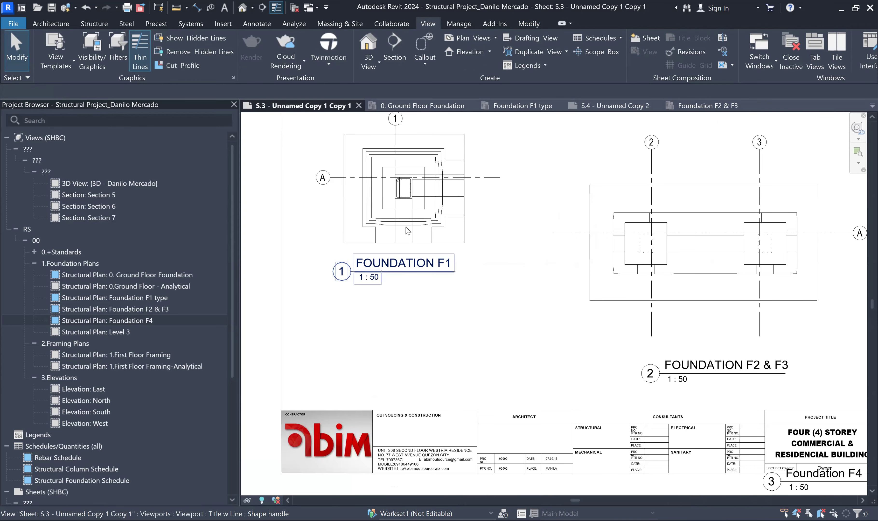
# Step: Activate the FOUNDATION F1 viewport and draw a horizontal section line across the footing through the column
pyautogui.rightClick(430, 256)
pyautogui.click(435, 240)
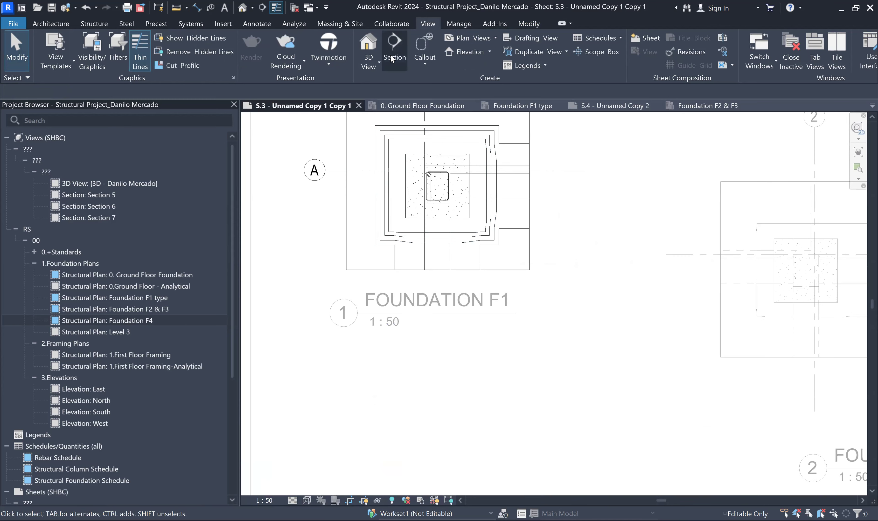
pyautogui.click(392, 54)
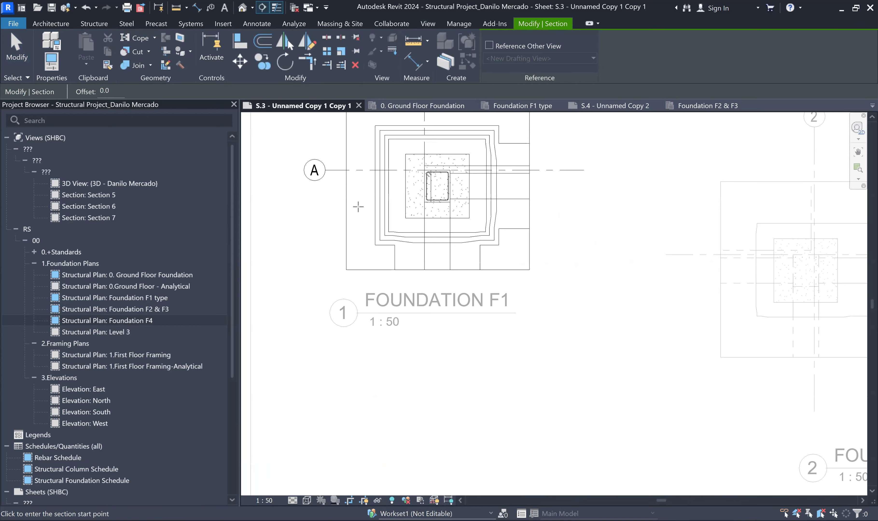
pyautogui.click(364, 187)
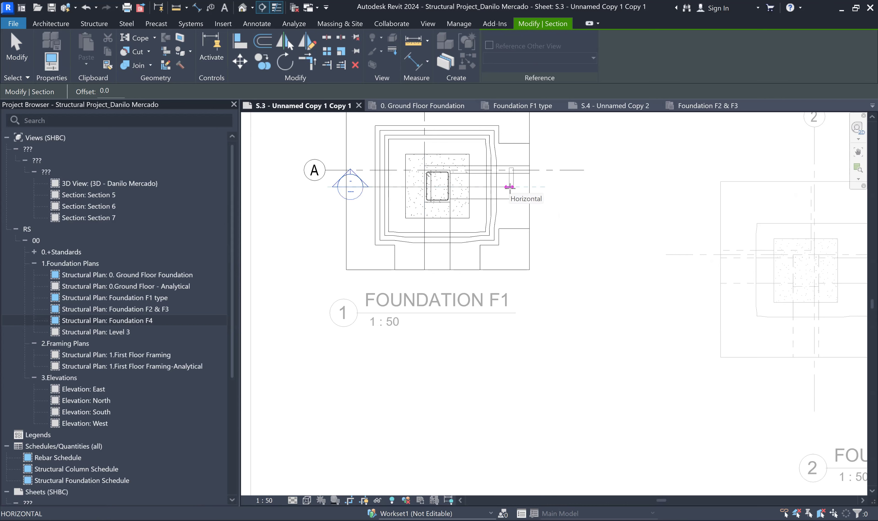
pyautogui.click(514, 188)
pyautogui.press('Escape')
pyautogui.press('Escape')
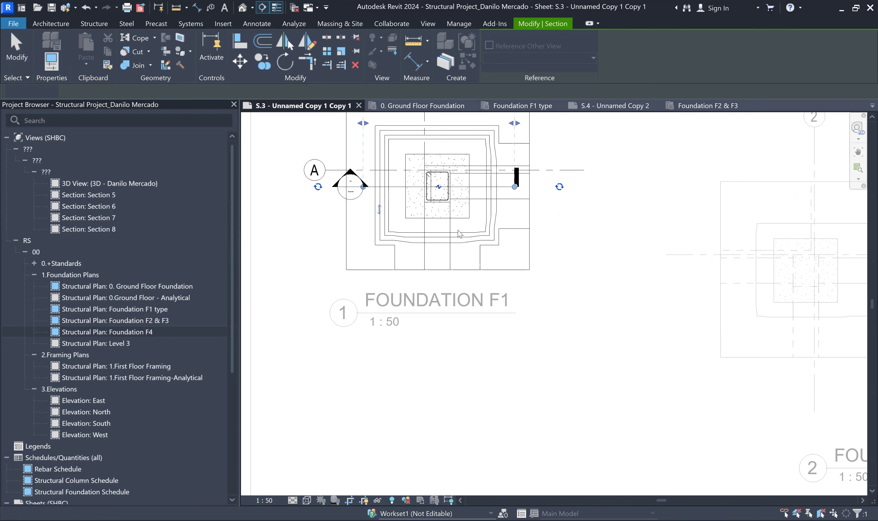
# Step: Check the extents of the new section through footing F1 and open its section view
pyautogui.scroll(-1, 460, 221)
pyautogui.moveTo(461, 289); pyautogui.dragTo(459, 347, button='middle')
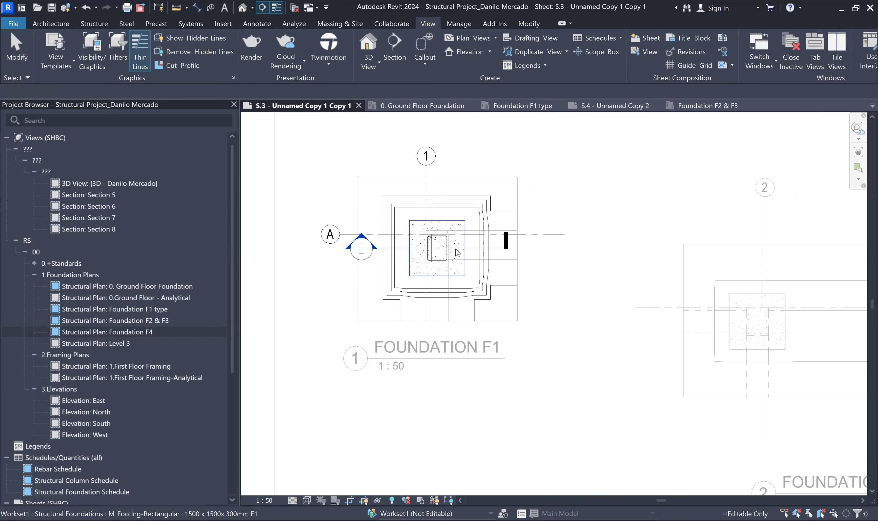
pyautogui.click(478, 253)
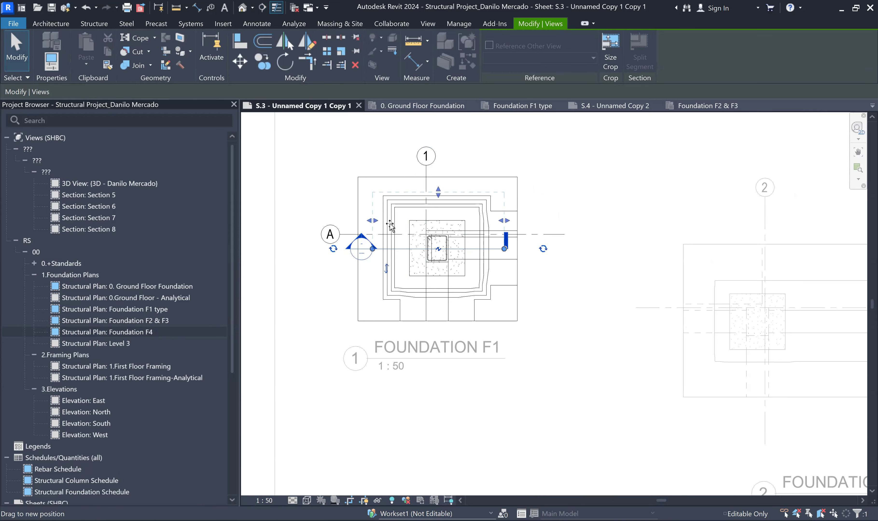
pyautogui.press('Escape')
pyautogui.doubleClick(361, 239)
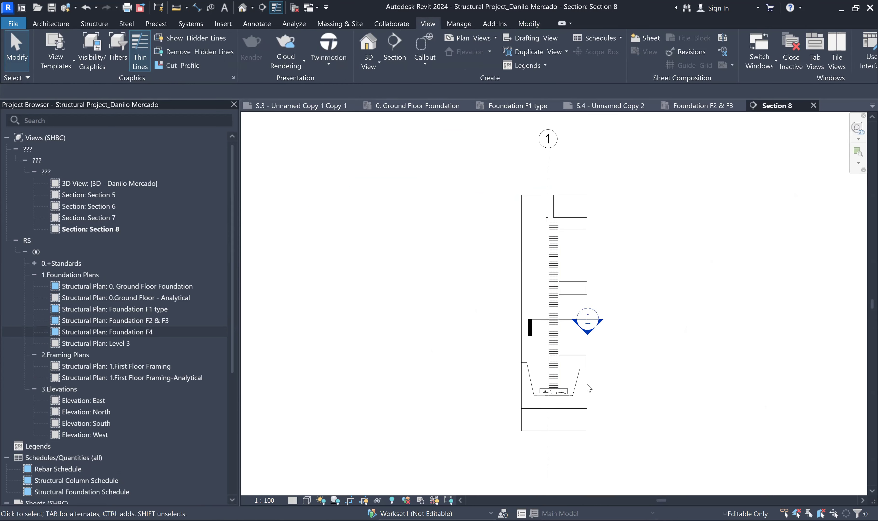
# Step: Crop the section view to the footing by raising its lower edge and lowering its upper edge to just above the ground slab
pyautogui.scroll(2, 589, 388)
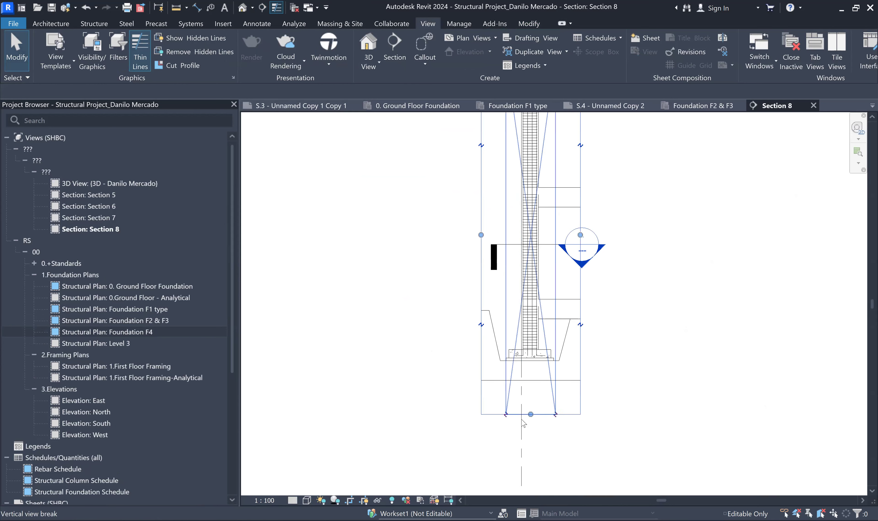
pyautogui.moveTo(530, 414); pyautogui.dragTo(531, 386)
pyautogui.scroll(-1, 456, 427)
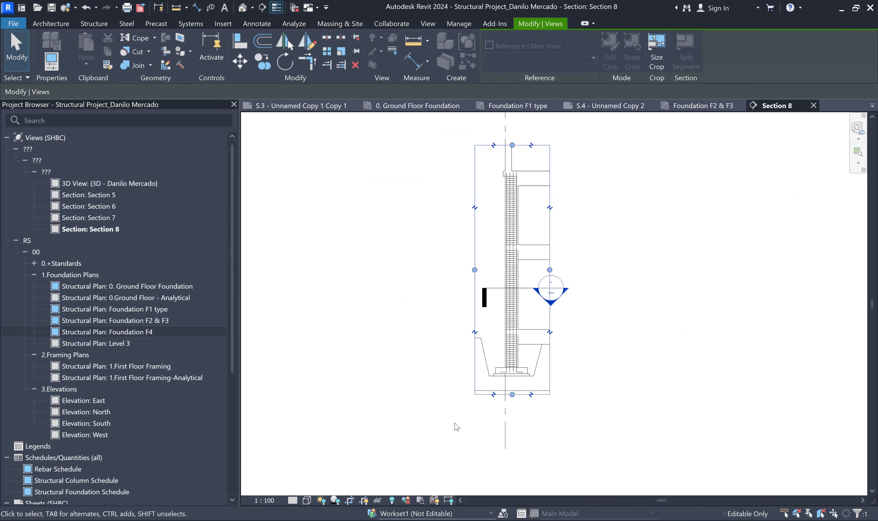
pyautogui.moveTo(512, 146); pyautogui.dragTo(499, 337)
pyautogui.scroll(4, 523, 387)
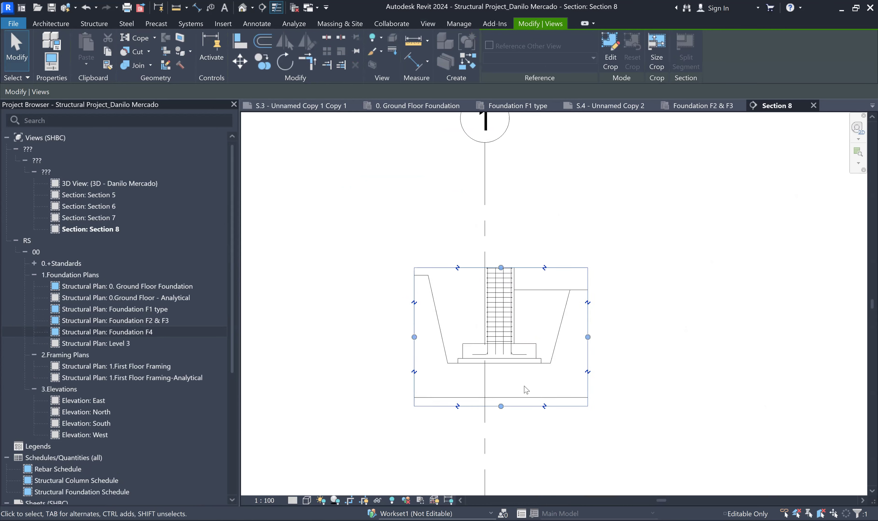
pyautogui.scroll(3, 526, 390)
pyautogui.moveTo(489, 206); pyautogui.dragTo(492, 192)
pyautogui.moveTo(491, 408); pyautogui.dragTo(489, 406)
pyautogui.click(395, 390)
# Step: Set the section view's detail level to Fine and inspect the footing and column reinforcement
pyautogui.scroll(2, 395, 390)
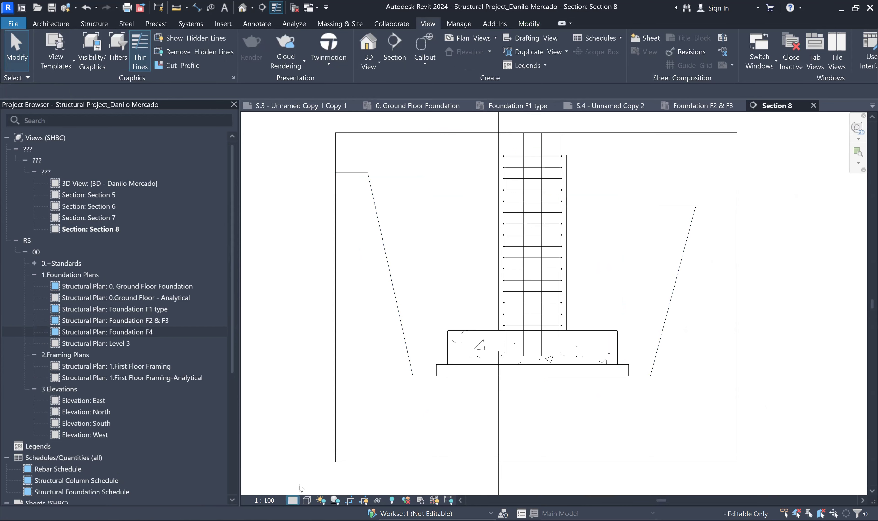
pyautogui.scroll(-1, 464, 346)
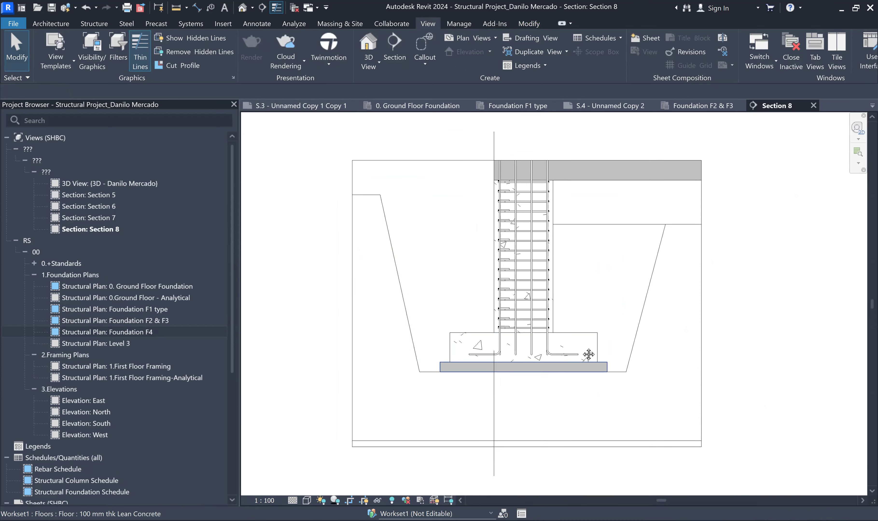
pyautogui.moveTo(588, 354); pyautogui.dragTo(531, 334, button='middle')
pyautogui.scroll(1, 452, 386)
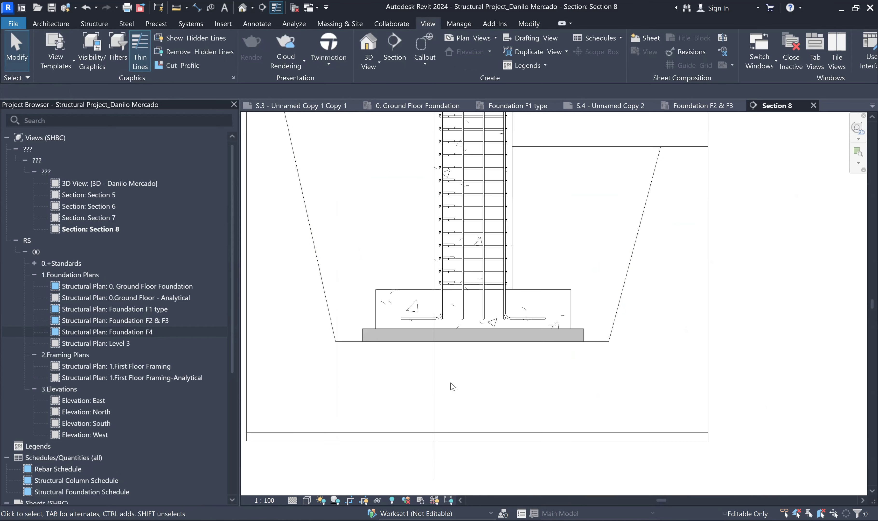
pyautogui.scroll(-3, 519, 384)
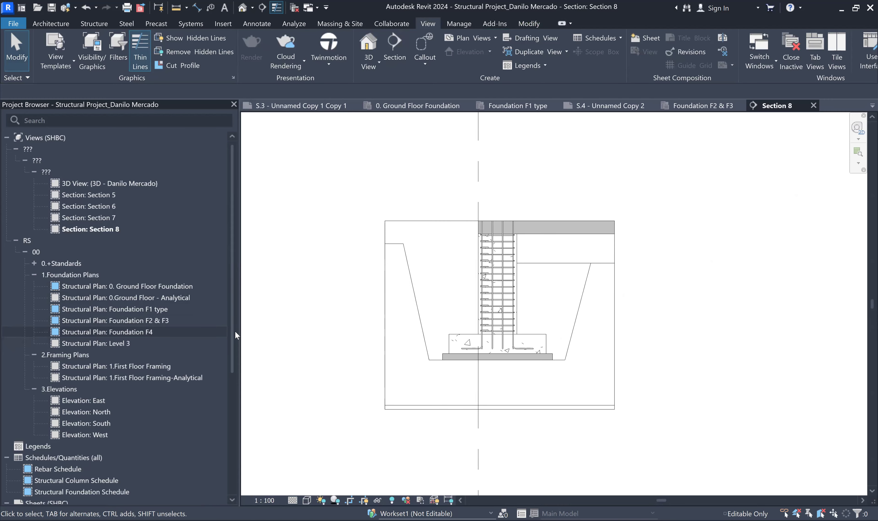
# Step: Rename the new Section 8 view "Foundation F1 section A"
pyautogui.moveTo(231, 356); pyautogui.dragTo(258, 450)
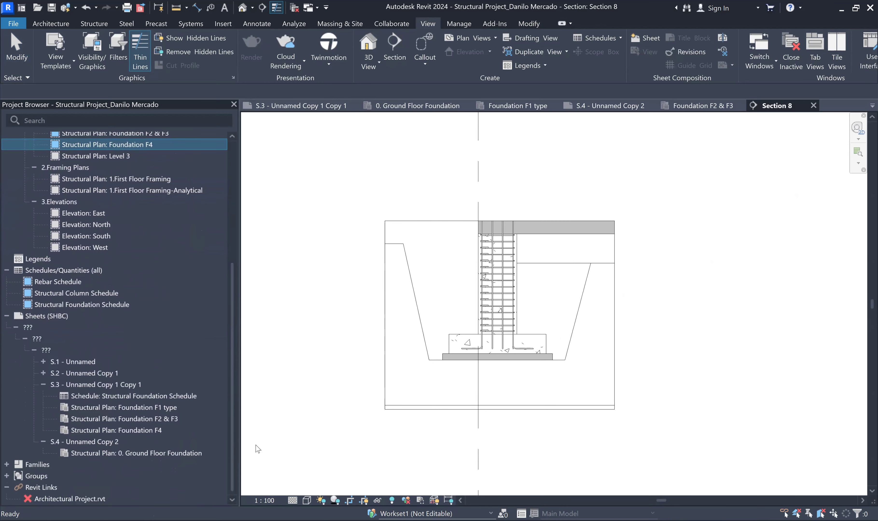
pyautogui.scroll(5, 135, 242)
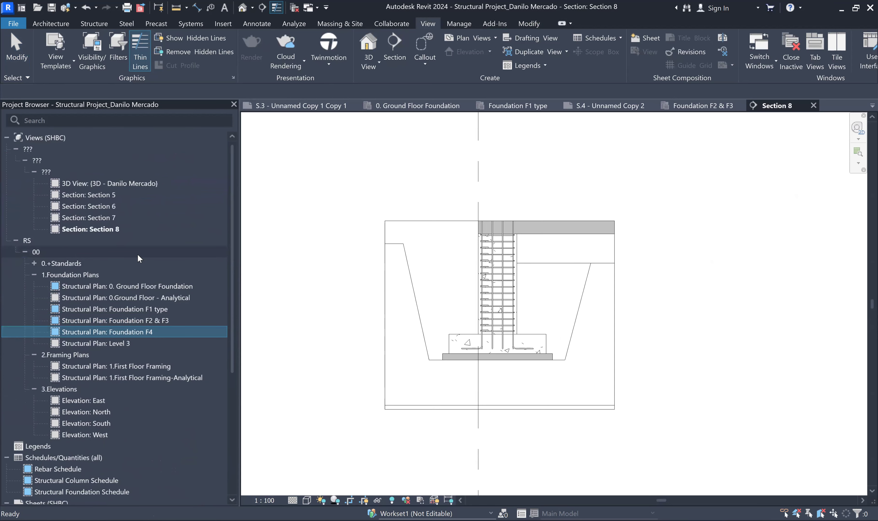
pyautogui.rightClick(106, 228)
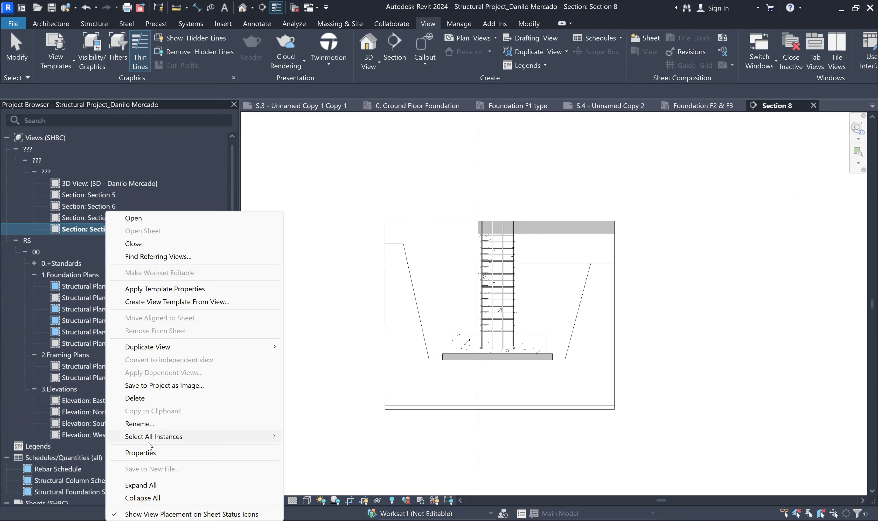
pyautogui.click(138, 424)
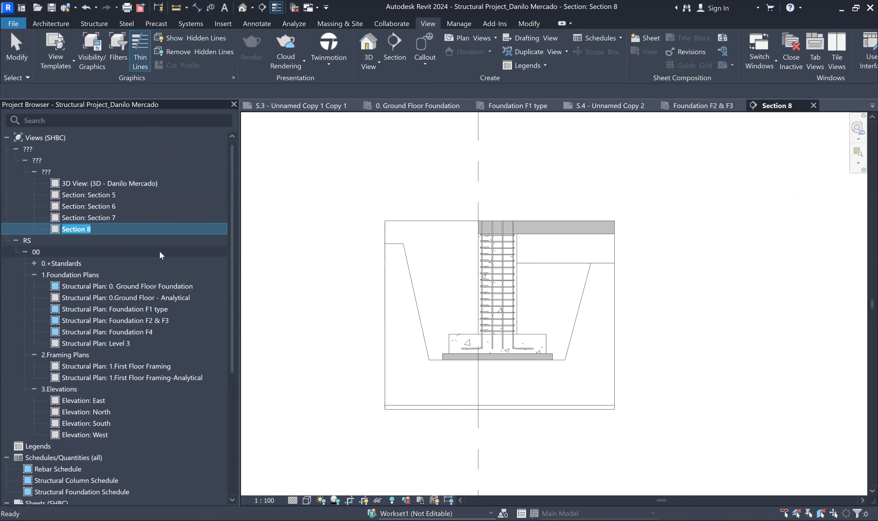
pyautogui.write('Foundation f1')
pyautogui.press('BackSpace')
pyautogui.press('BackSpace')
pyautogui.write('F1 secti')
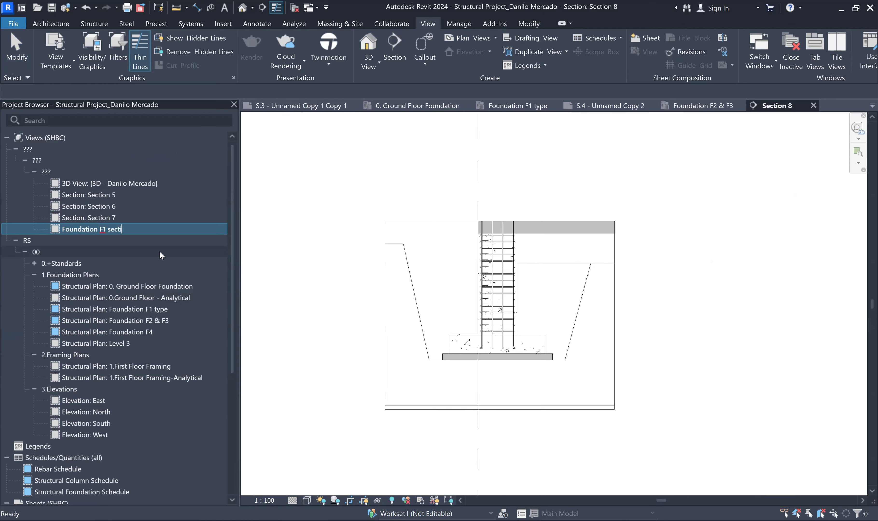
pyautogui.write('on')
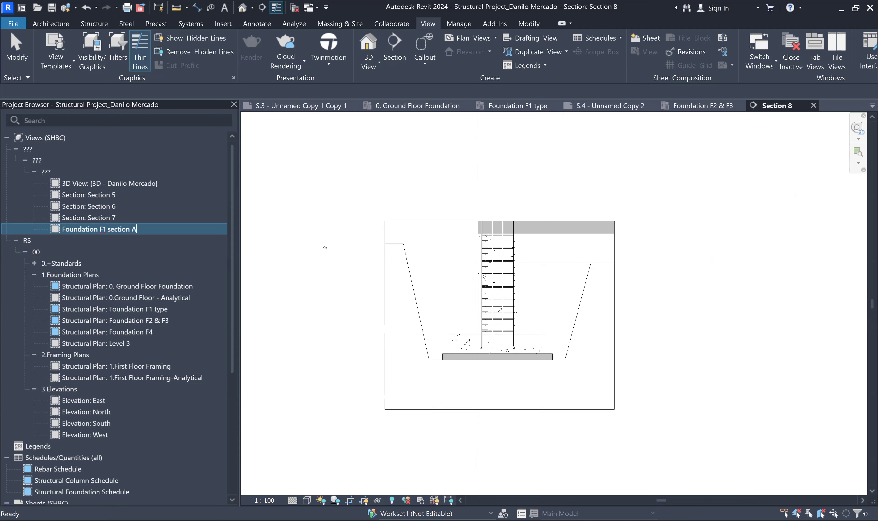
pyautogui.write(' A')
pyautogui.press('Return')
# Step: Set the section view's scale to 1:50 and pull grid 1's upper end closer to the crop region
pyautogui.scroll(-3, 371, 313)
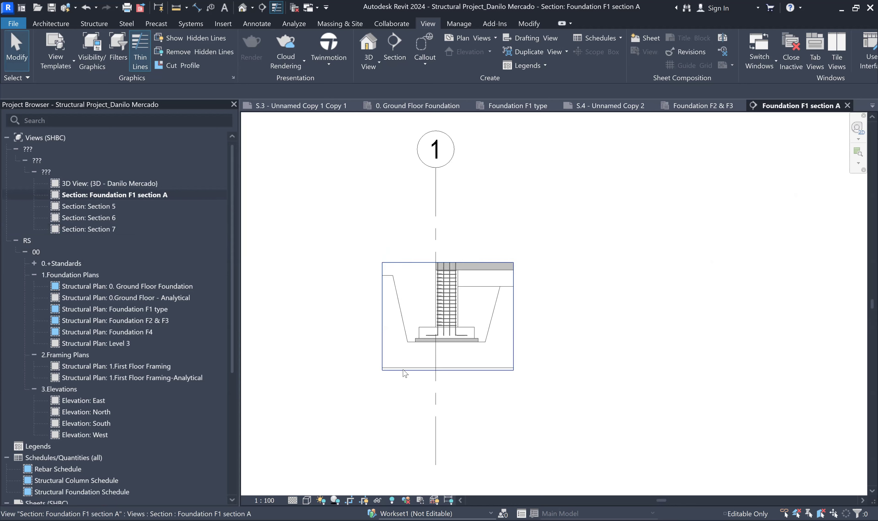
pyautogui.scroll(1, 440, 244)
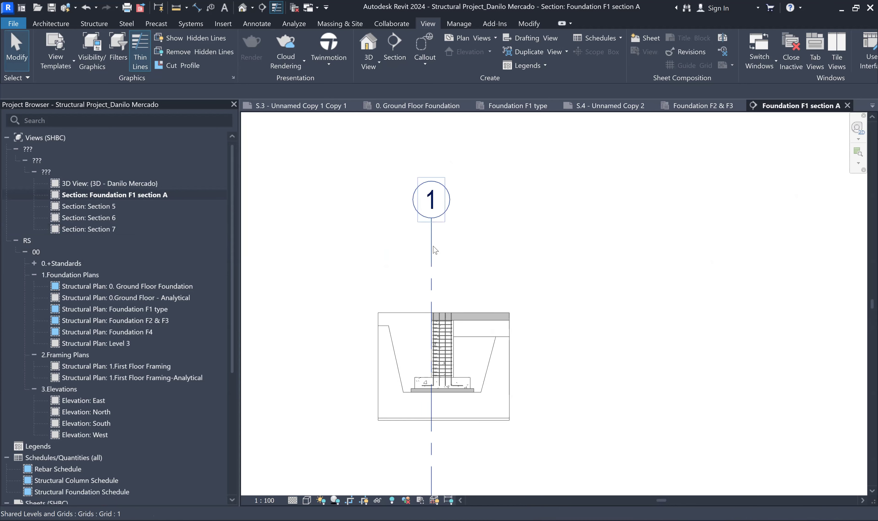
pyautogui.click(268, 500)
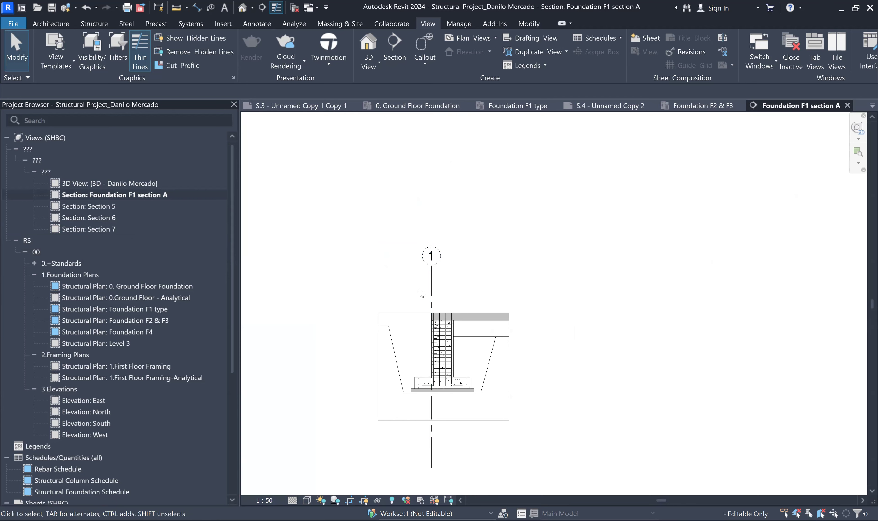
pyautogui.click(445, 217)
pyautogui.moveTo(444, 208); pyautogui.dragTo(444, 228)
pyautogui.moveTo(483, 263); pyautogui.dragTo(477, 209, button='middle')
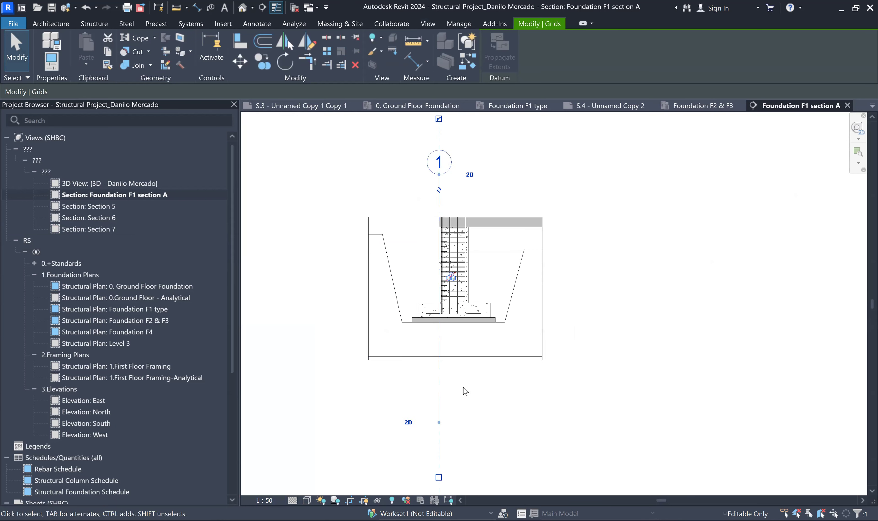
pyautogui.click(463, 389)
# Step: Widen the section's crop region on both sides and shorten grid 1's lower end to just below the crop
pyautogui.scroll(1, 391, 351)
pyautogui.click(366, 287)
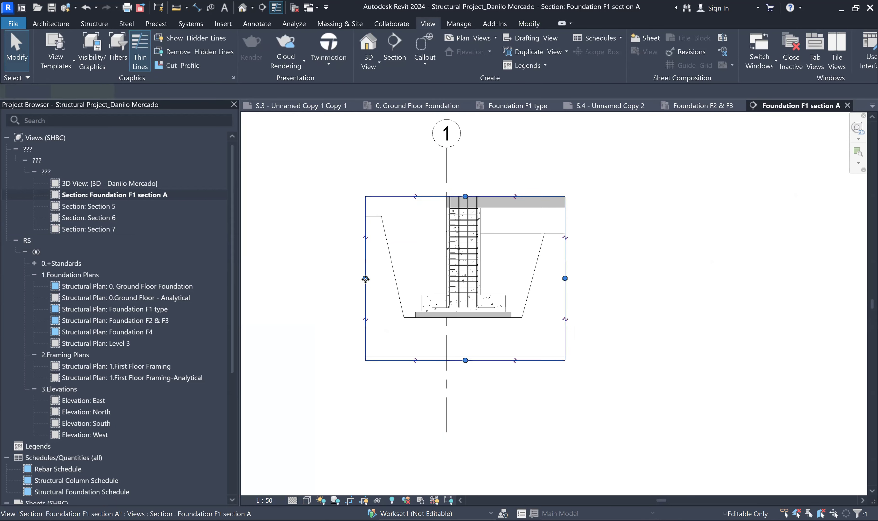
pyautogui.moveTo(378, 296); pyautogui.dragTo(350, 296)
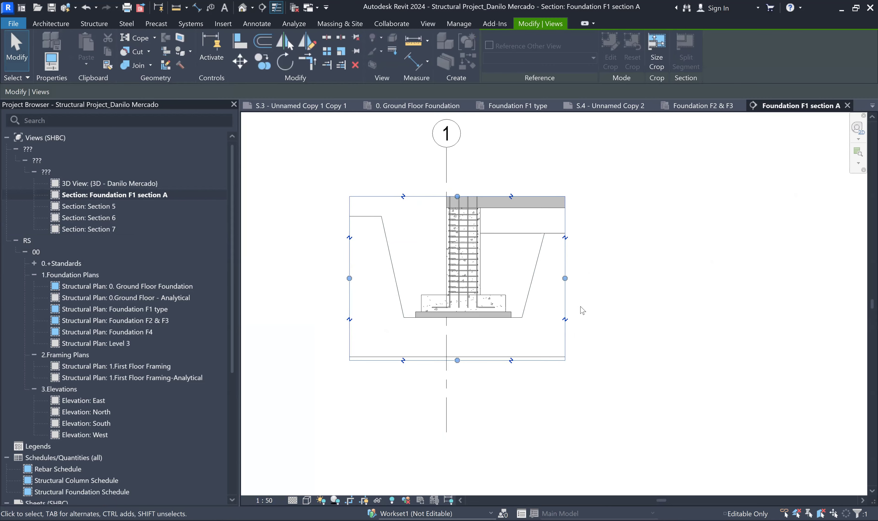
pyautogui.moveTo(565, 279); pyautogui.dragTo(581, 278)
pyautogui.click(446, 424)
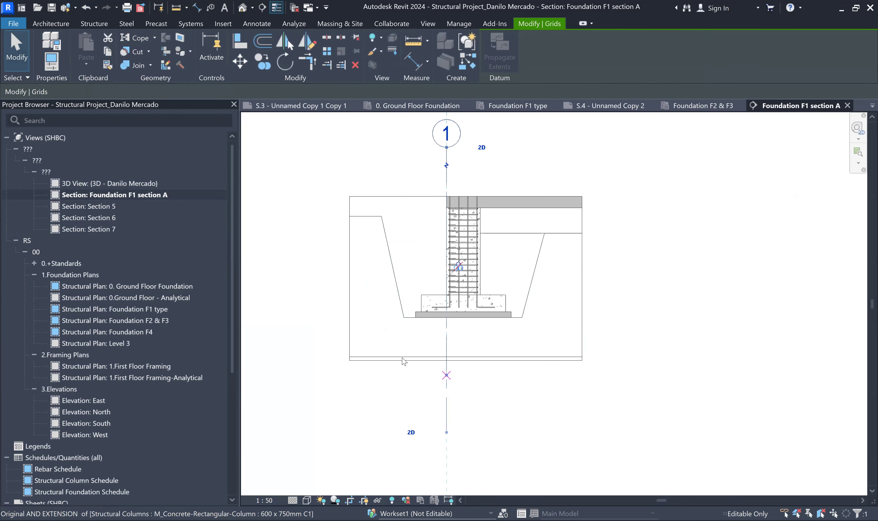
pyautogui.press('Escape')
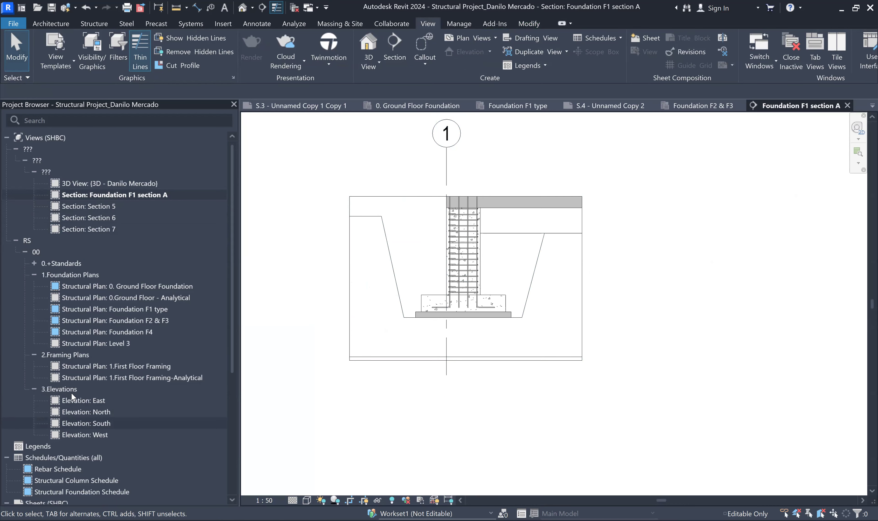
# Step: Set the Foundation F1 section A view's Building ID to 00 and its Discipline parameter to Structural
pyautogui.rightClick(116, 195)
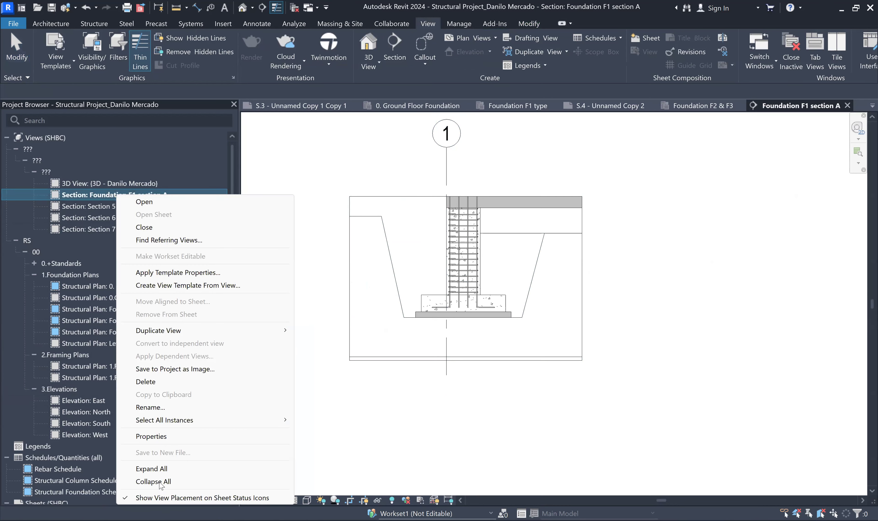
pyautogui.click(151, 436)
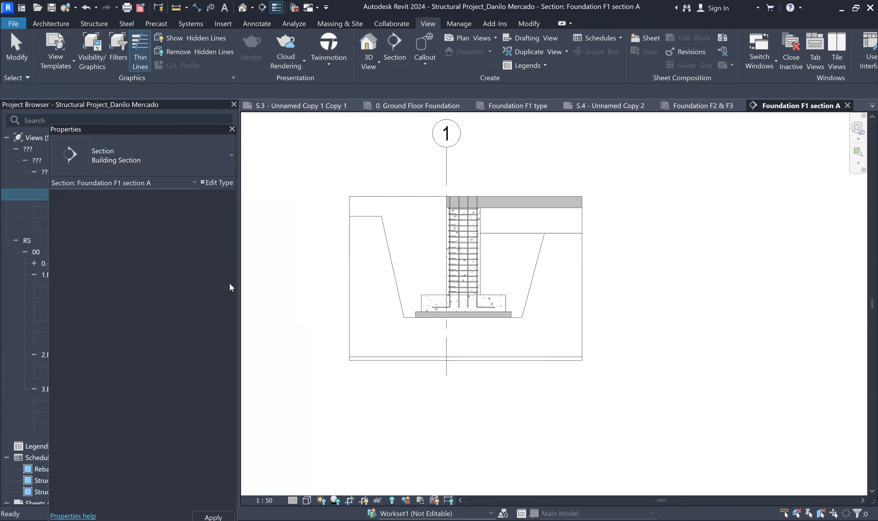
pyautogui.scroll(-5, 229, 291)
pyautogui.click(210, 446)
pyautogui.click(211, 445)
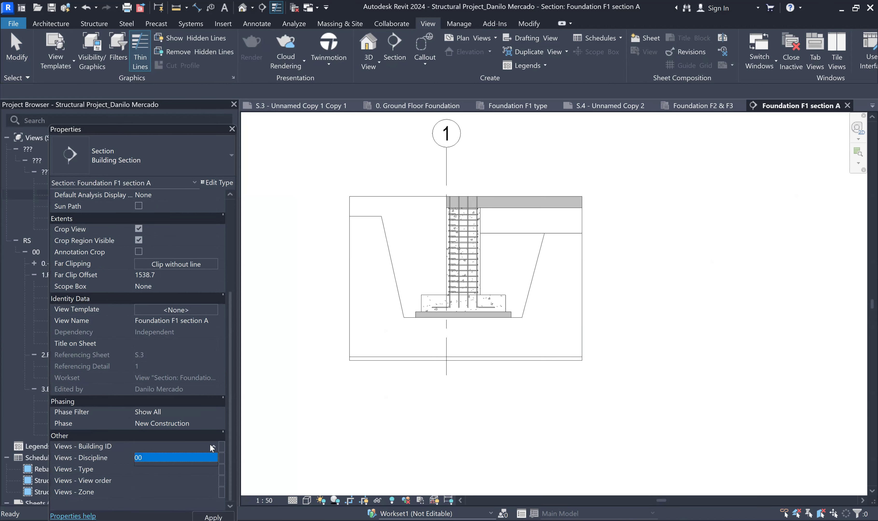
pyautogui.press('Return')
pyautogui.press('Tab')
pyautogui.hotkey('alt', 'Down')
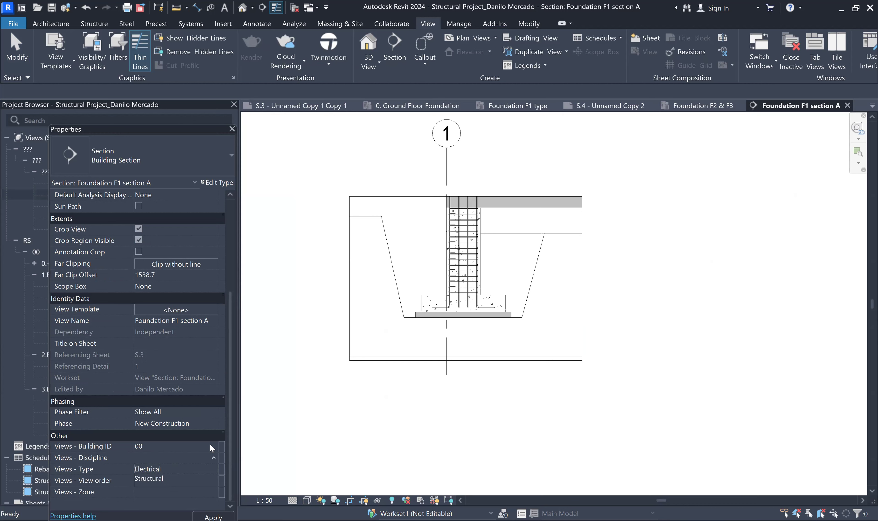
pyautogui.press('Down')
pyautogui.press('Return')
pyautogui.press('Tab')
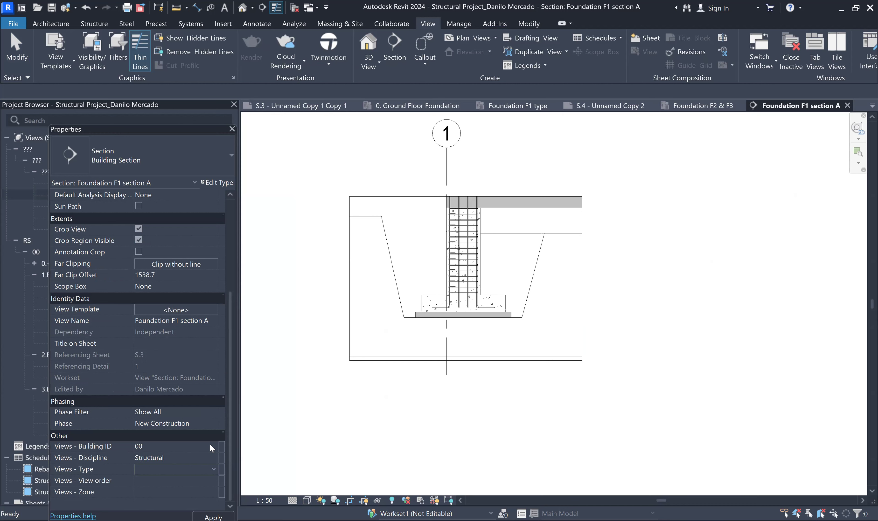
# Step: Set the section view's Type parameter to 3.Elevations and its Zone to RS so it is filed with the elevations
pyautogui.hotkey('alt', 'Down')
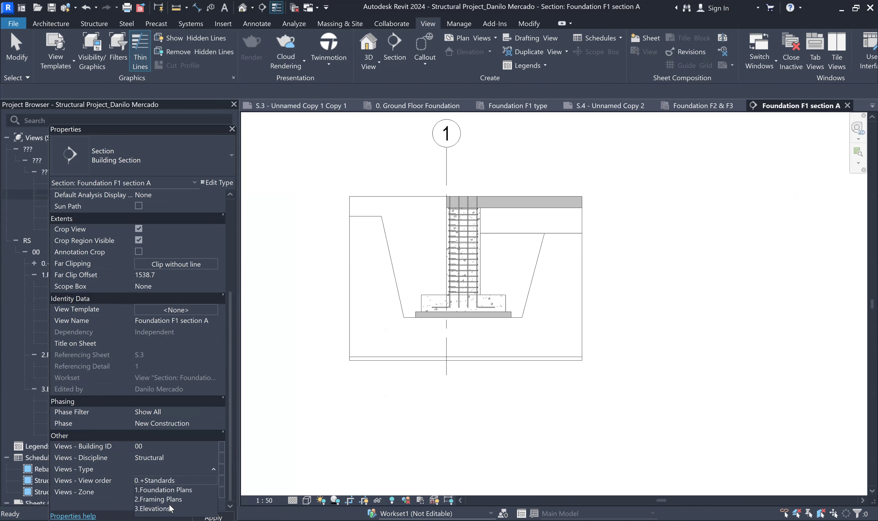
pyautogui.click(169, 505)
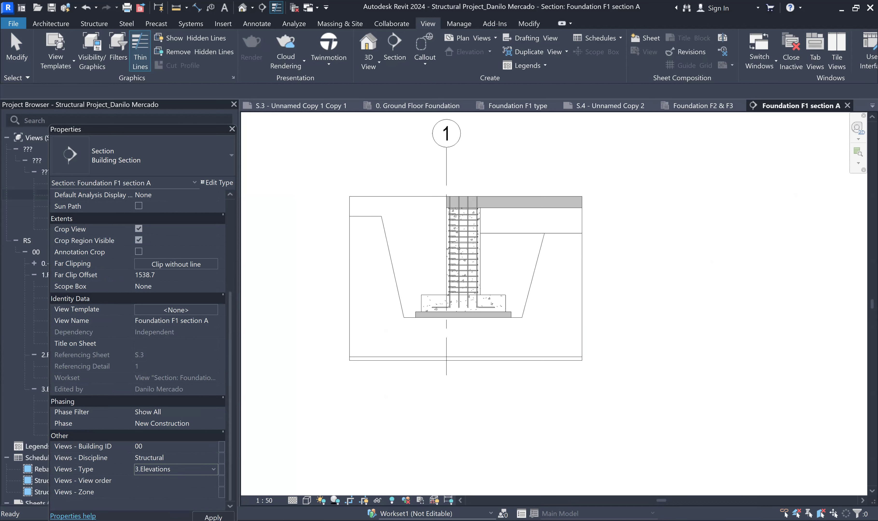
pyautogui.press('Tab')
pyautogui.click(174, 493)
pyautogui.click(211, 493)
pyautogui.click(146, 502)
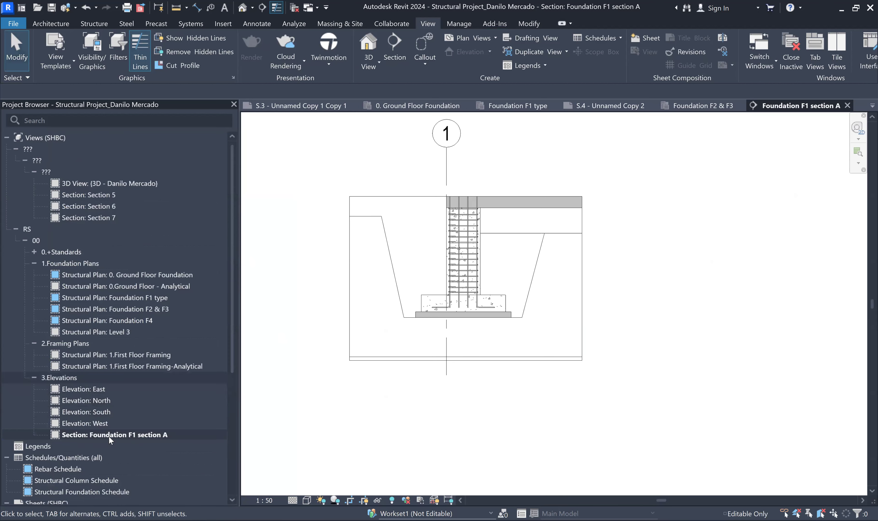
# Step: Place the Foundation F1 section A view on sheet S.3 beneath the FOUNDATION F1 plan and check its section marker
pyautogui.moveTo(230, 333); pyautogui.dragTo(233, 439)
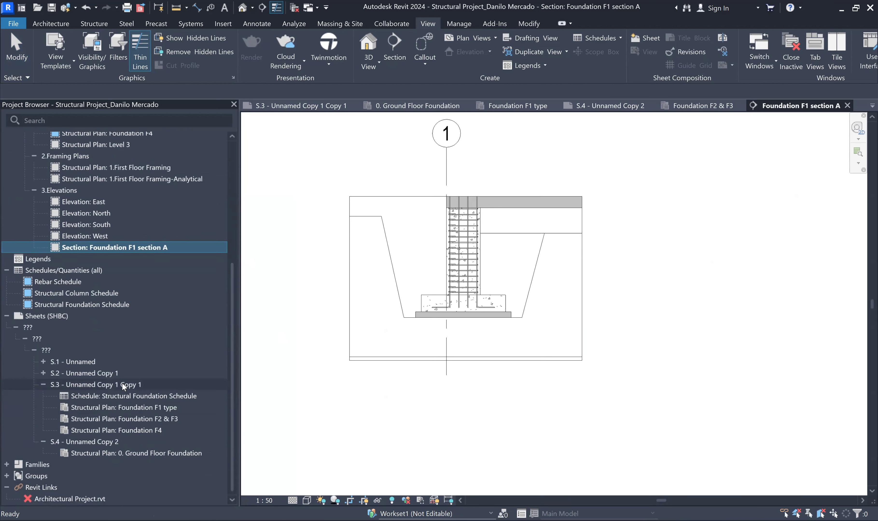
pyautogui.doubleClick(122, 384)
pyautogui.scroll(-5, 416, 332)
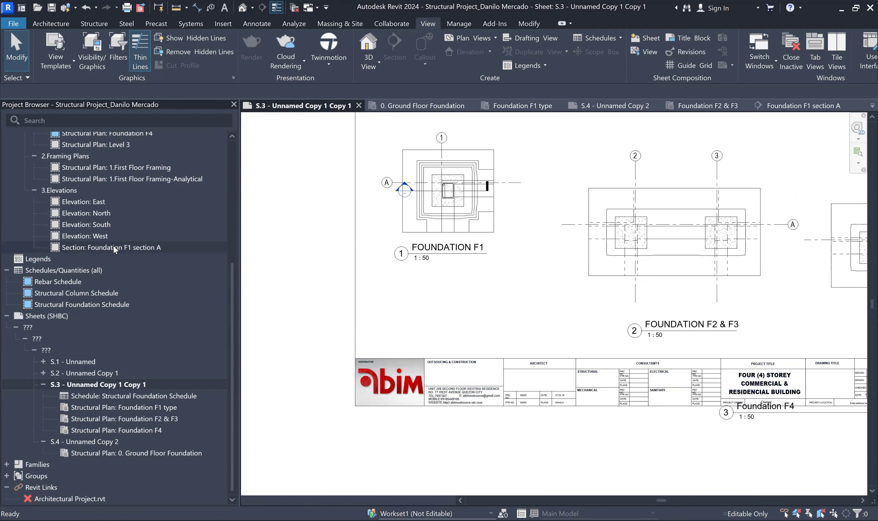
pyautogui.moveTo(111, 249); pyautogui.dragTo(440, 298)
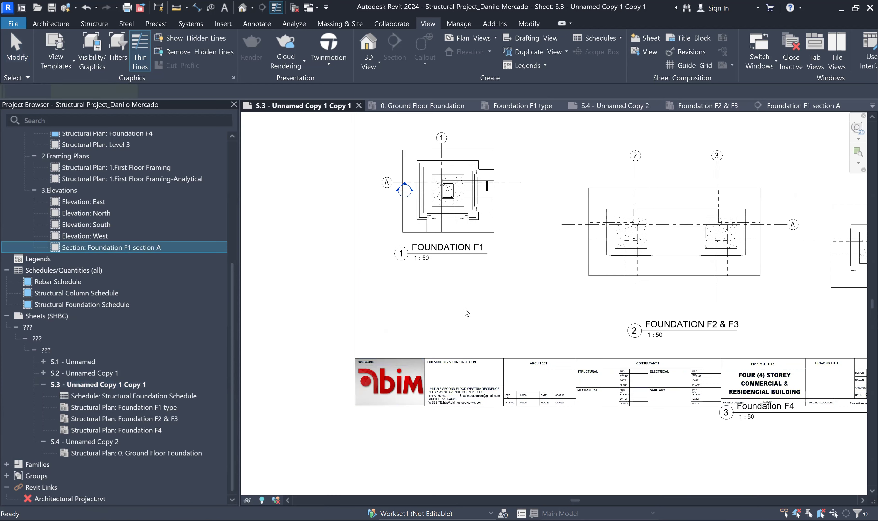
pyautogui.click(470, 314)
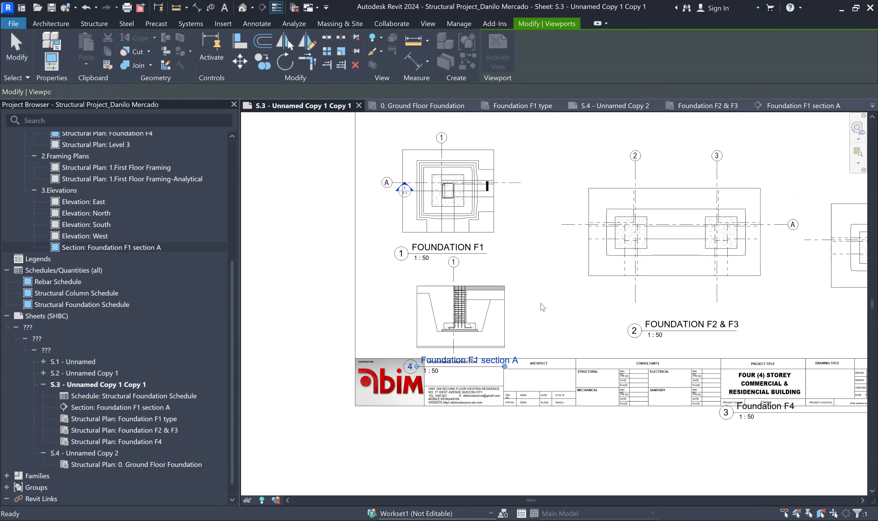
pyautogui.scroll(3, 401, 191)
pyautogui.scroll(4, 399, 191)
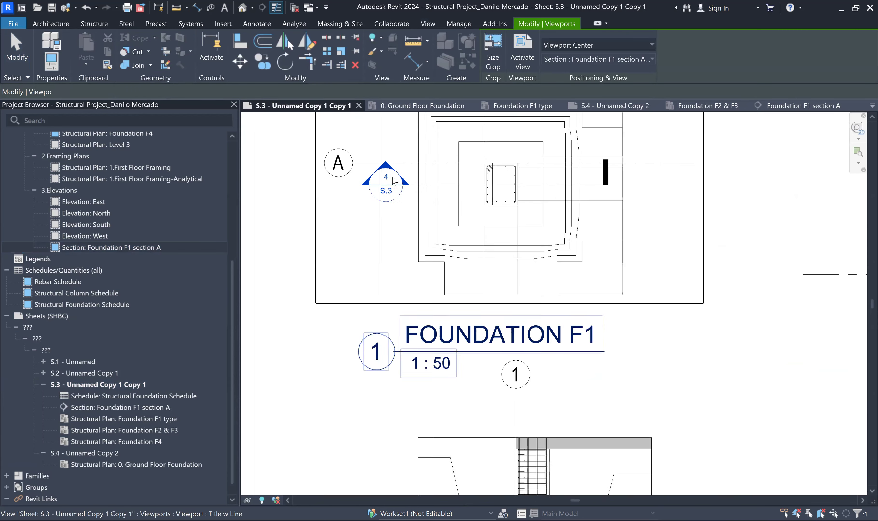
pyautogui.press('Escape')
# Step: Move the section viewport off the title block into the space between the FOUNDATION F1 and FOUNDATION F2 & F3 plans
pyautogui.scroll(-3, 384, 190)
pyautogui.moveTo(400, 189); pyautogui.dragTo(414, 37, button='middle')
pyautogui.scroll(-1, 390, 174)
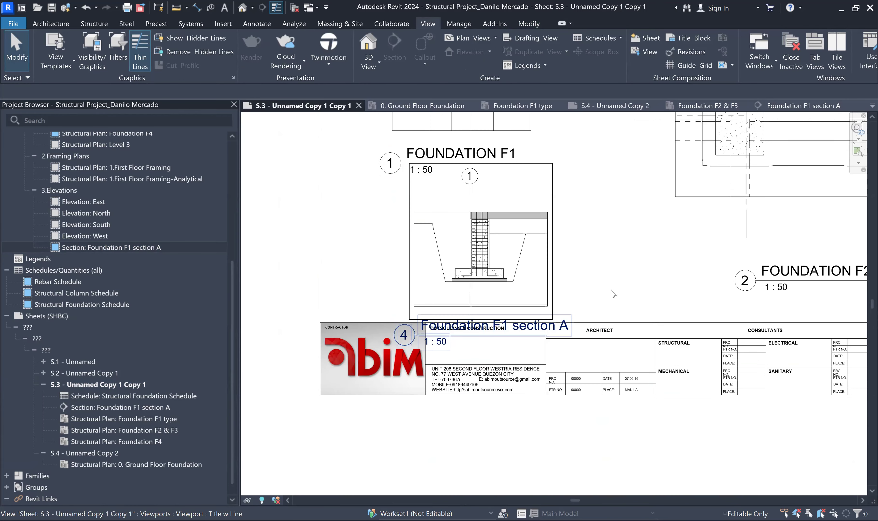
pyautogui.moveTo(549, 236); pyautogui.dragTo(629, 211)
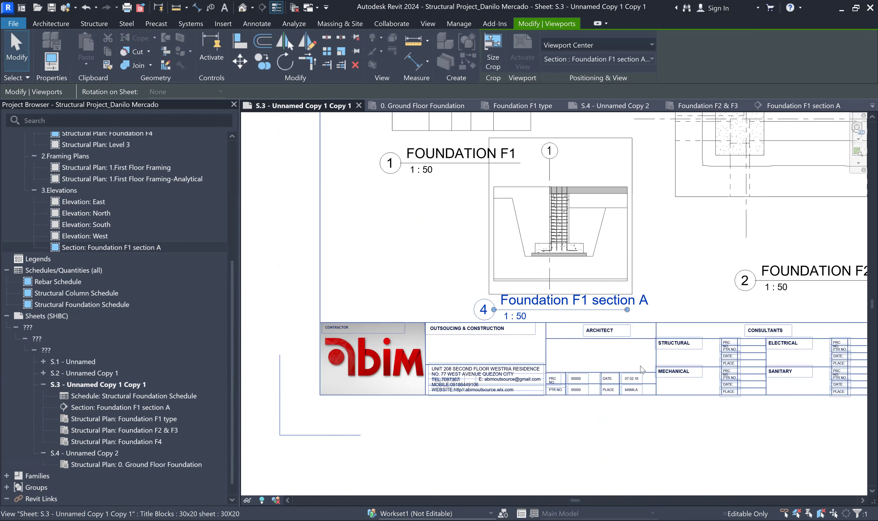
pyautogui.press('Escape')
pyautogui.scroll(3, 607, 254)
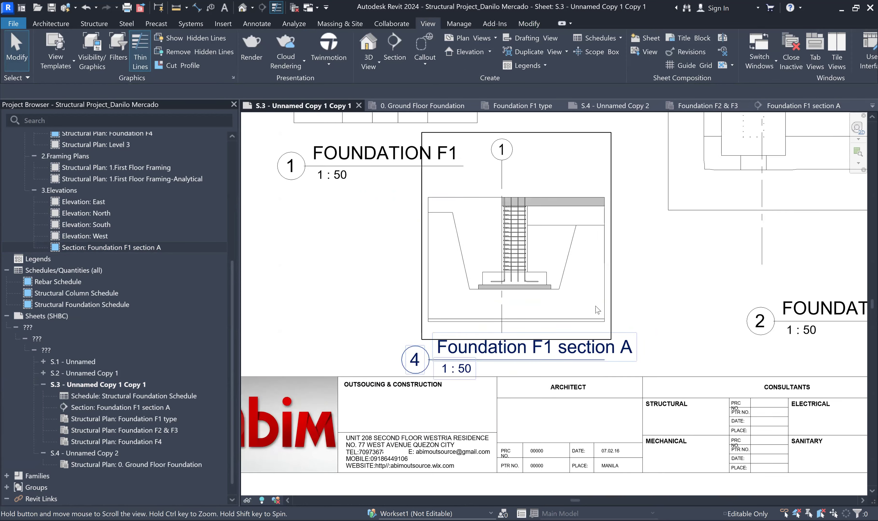
pyautogui.moveTo(519, 263); pyautogui.dragTo(555, 237)
pyautogui.press('Escape')
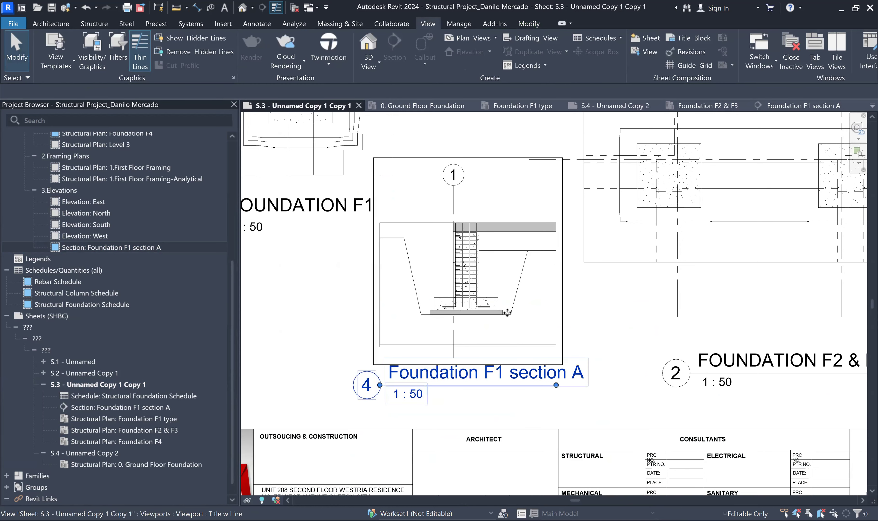
# Step: Set the Title on Sheet of the Foundation F1 section A viewport to foundation f1 section a
pyautogui.click(433, 297)
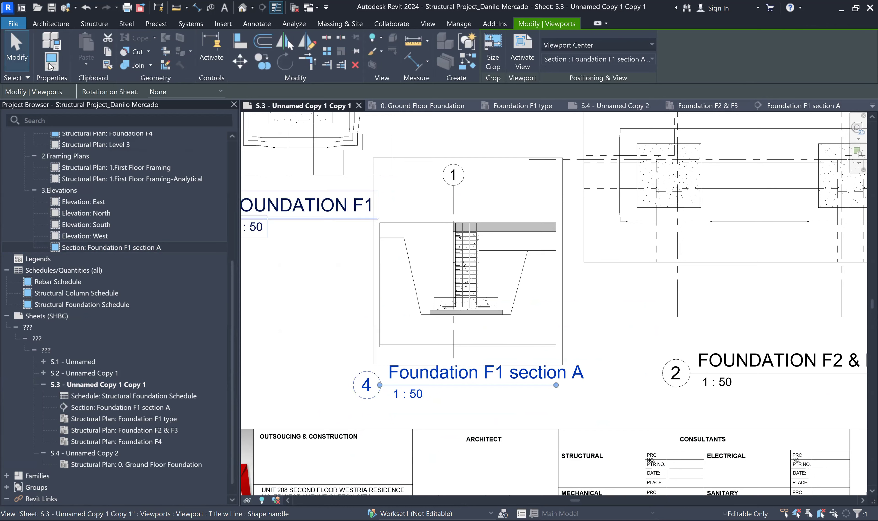
pyautogui.press('p')
pyautogui.press('p')
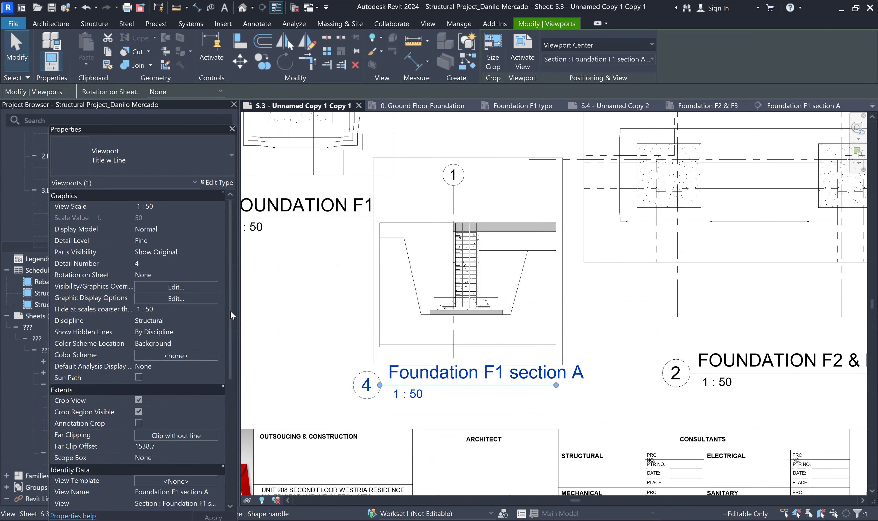
pyautogui.scroll(-6, 230, 342)
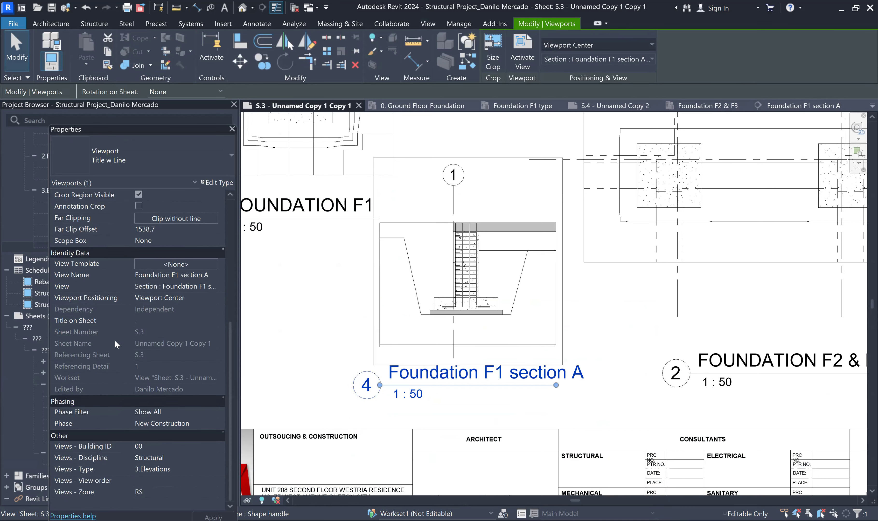
pyautogui.click(143, 321)
pyautogui.write('foundation f')
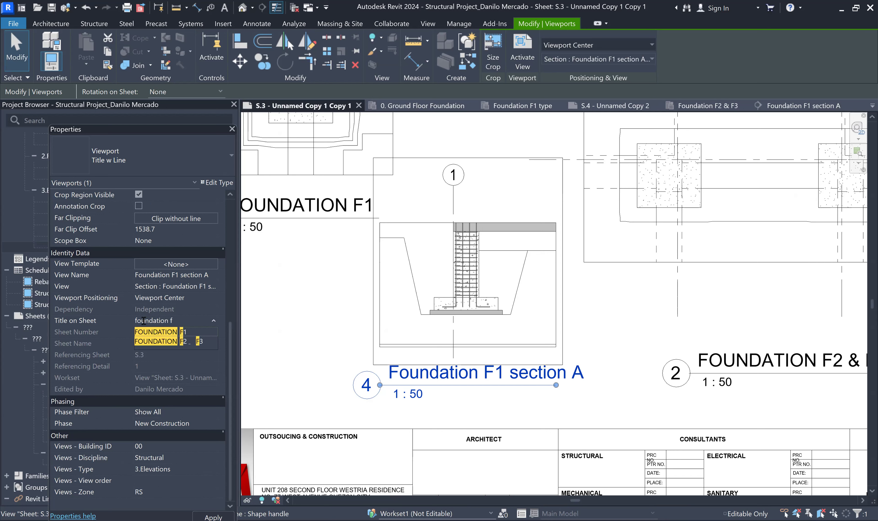
pyautogui.write('1 section a')
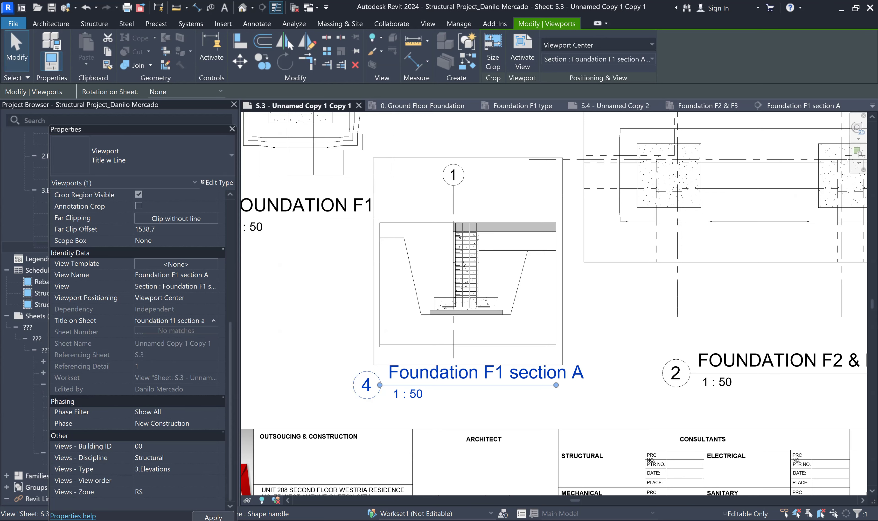
pyautogui.click(625, 385)
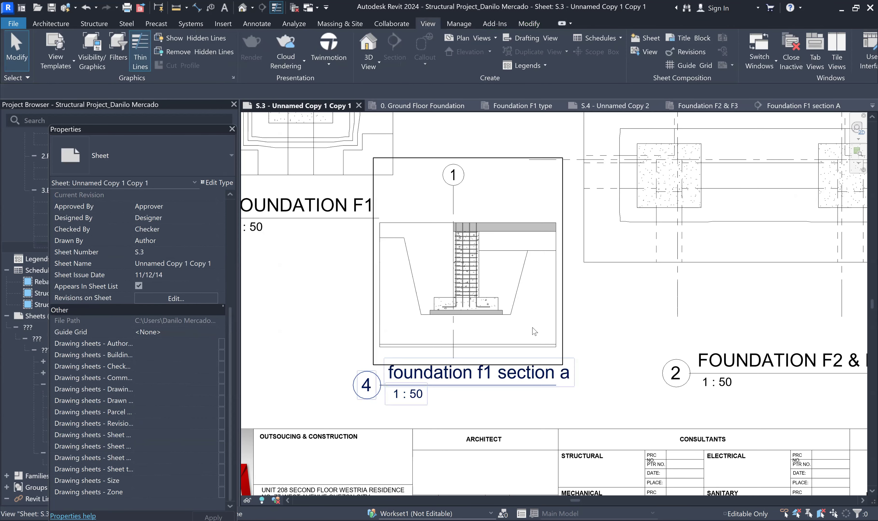
# Step: Replace the section viewport's Title on Sheet with FOUNDATION F1 SECTION in capitals
pyautogui.click(395, 373)
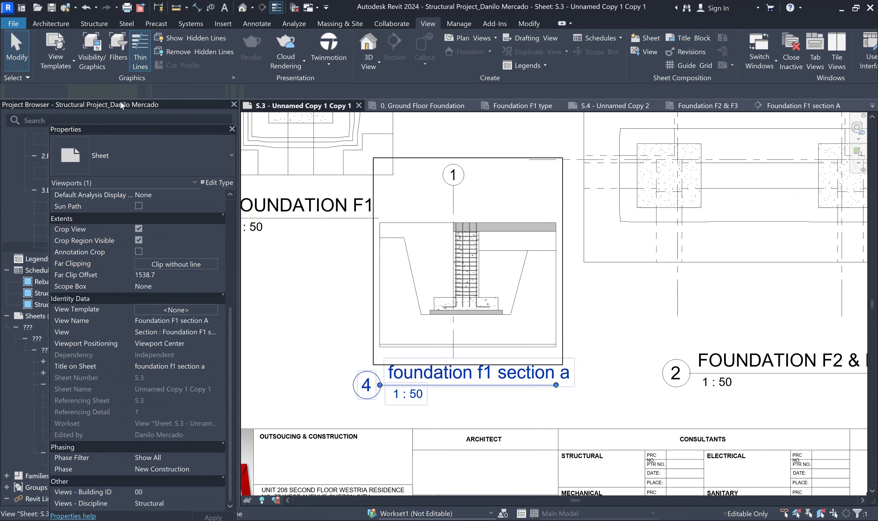
pyautogui.click(213, 371)
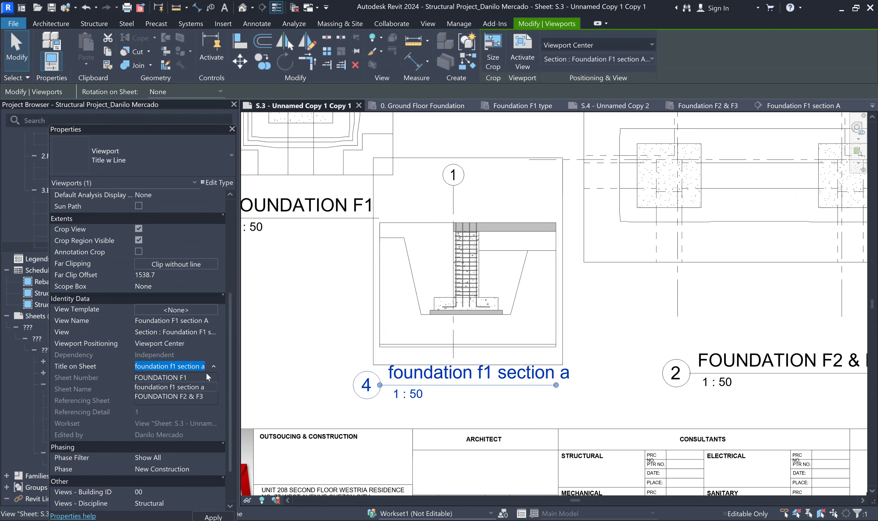
pyautogui.press('BackSpace')
pyautogui.write('FOUNDAT')
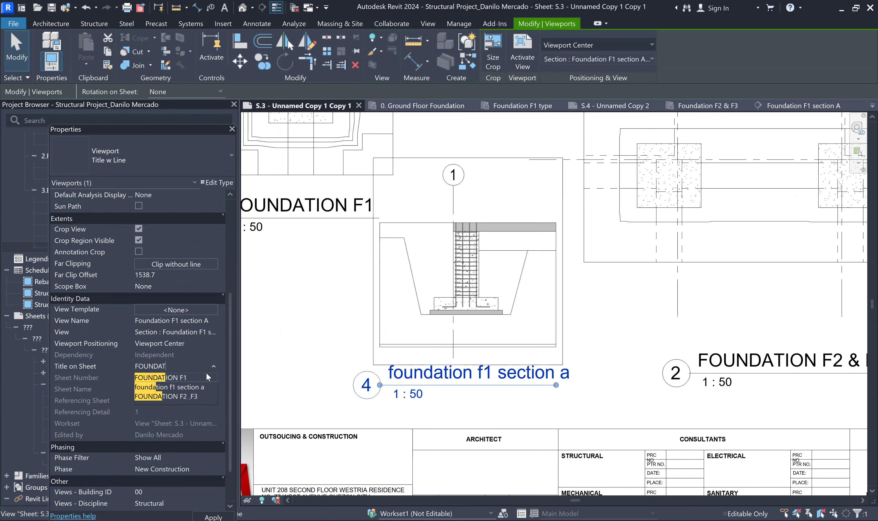
pyautogui.write('ION F')
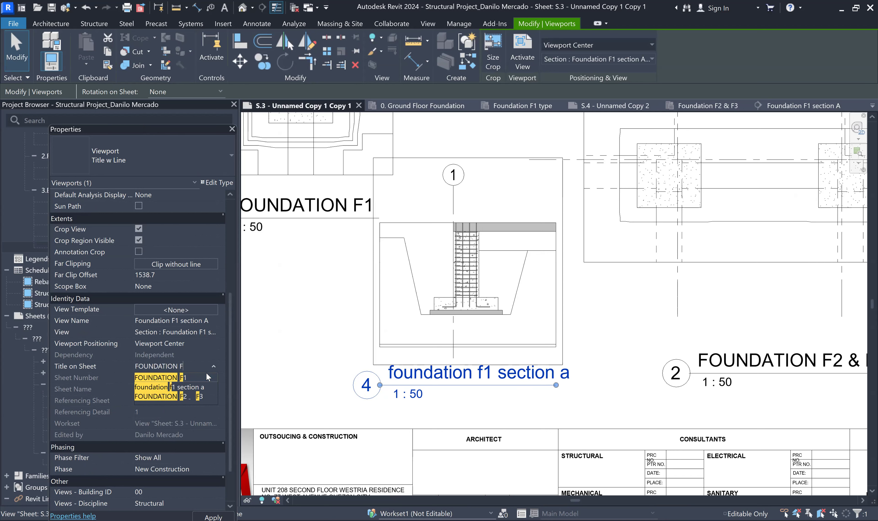
pyautogui.write('1 SE')
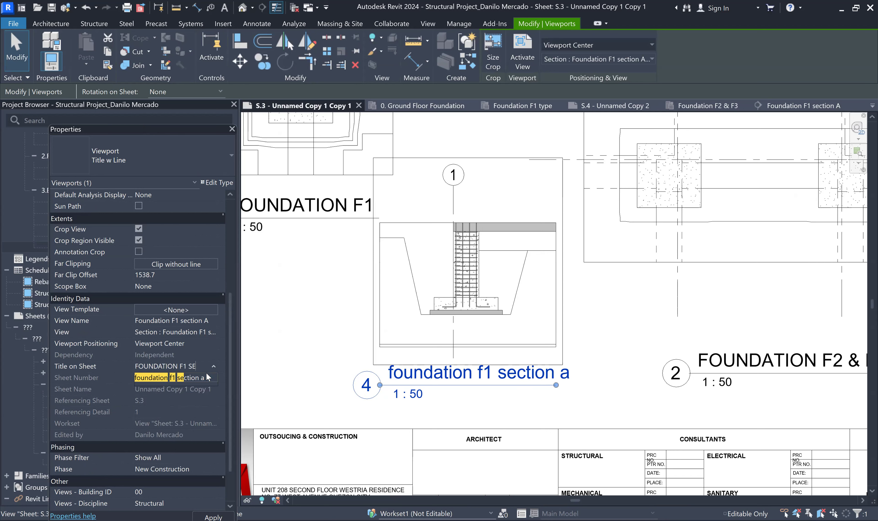
pyautogui.write('CTION')
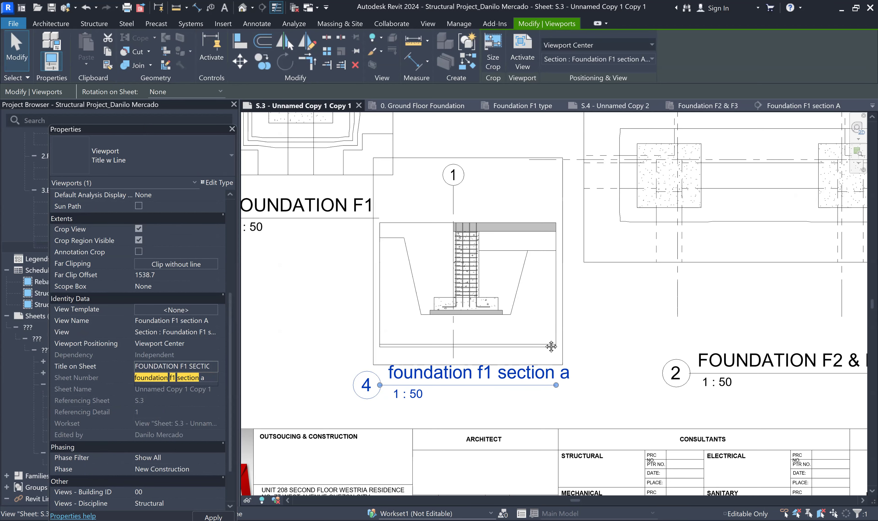
pyautogui.scroll(2, 550, 347)
pyautogui.press('Escape')
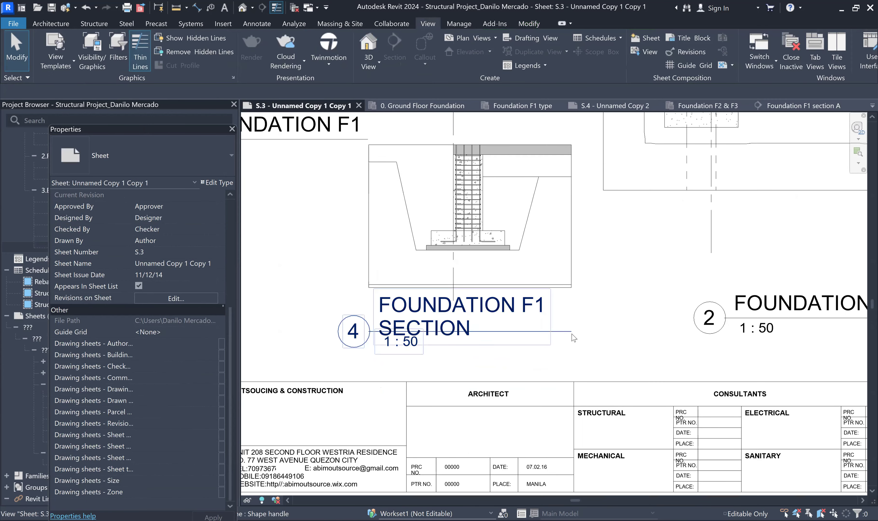
# Step: Close the viewport properties and lengthen the FOUNDATION F1 SECTION title line past the edge of the section drawing
pyautogui.click(569, 331)
pyautogui.press('Escape')
pyautogui.click(419, 333)
pyautogui.click(348, 271)
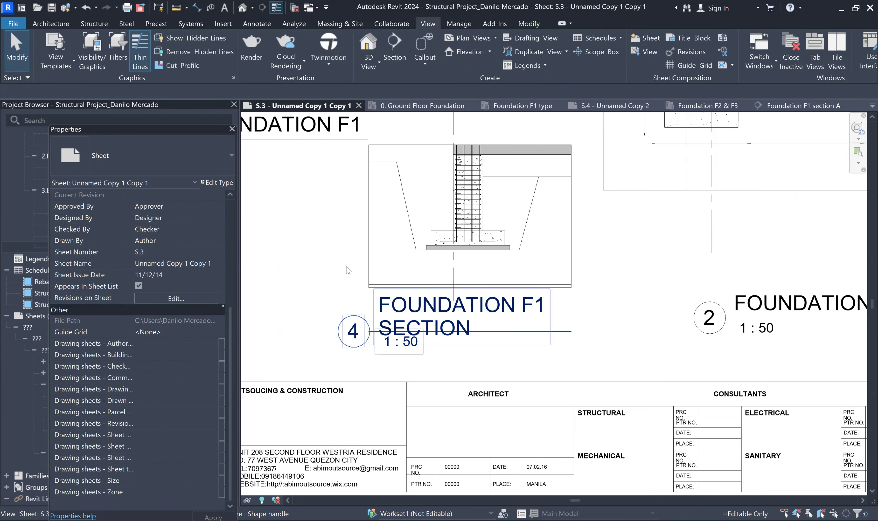
pyautogui.click(232, 129)
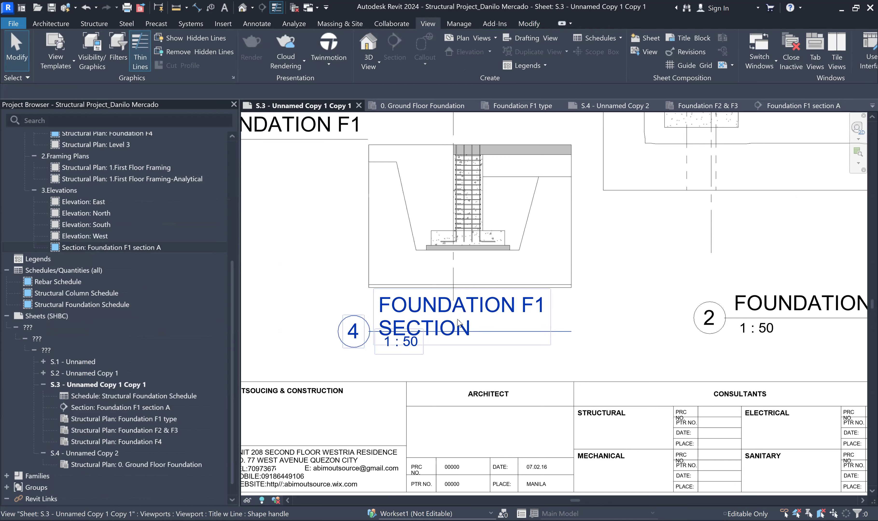
pyautogui.click(457, 322)
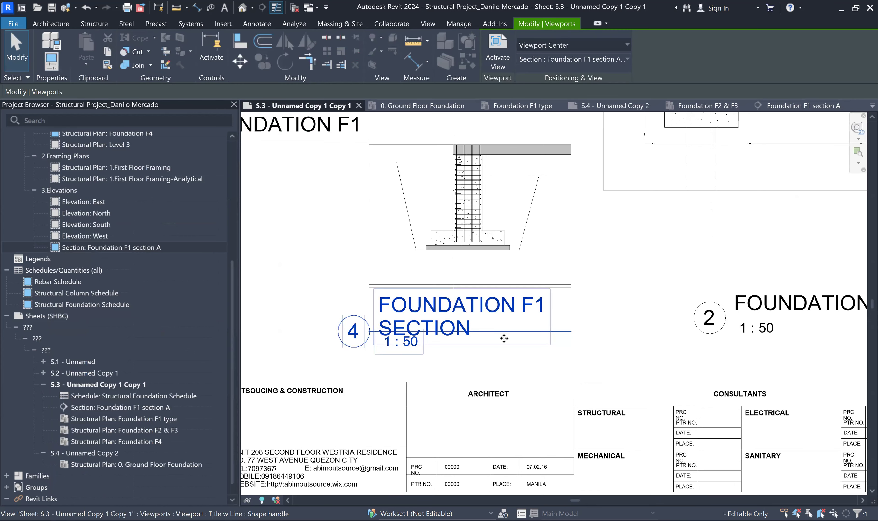
pyautogui.scroll(-2, 517, 322)
pyautogui.moveTo(552, 328); pyautogui.dragTo(577, 329)
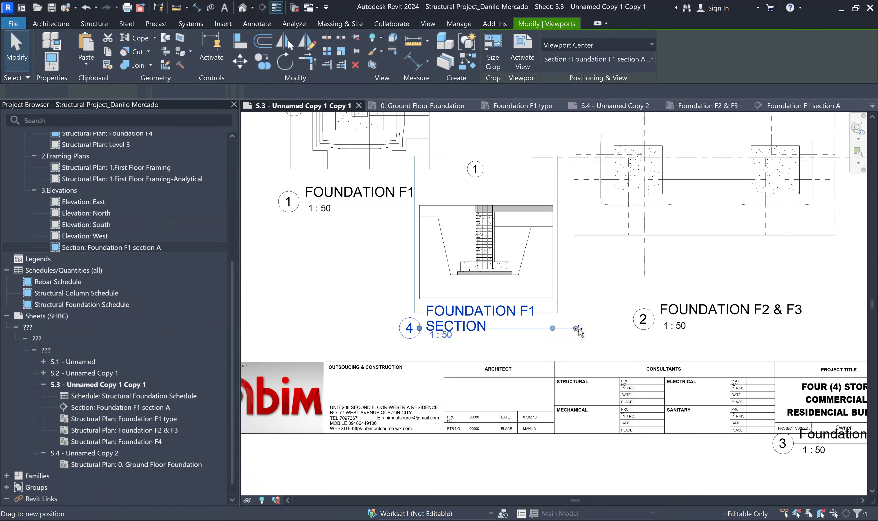
pyautogui.click(451, 349)
pyautogui.scroll(2, 452, 348)
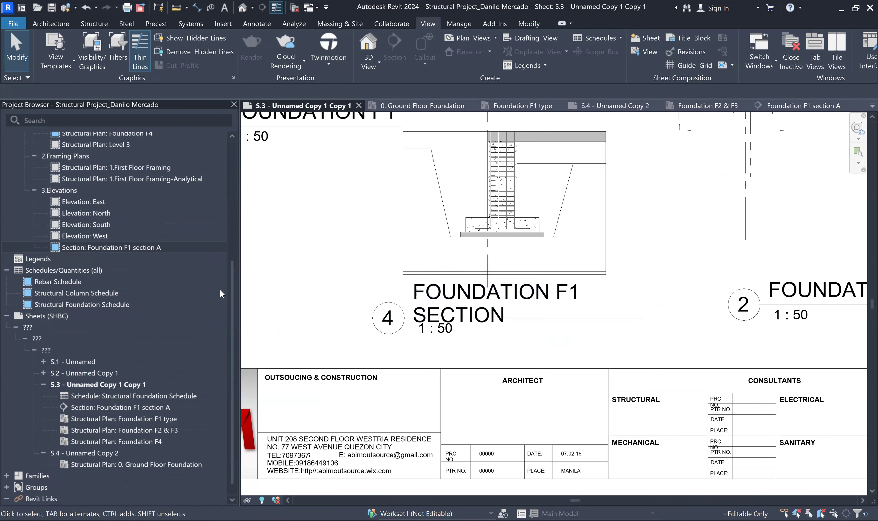
pyautogui.click(38, 261)
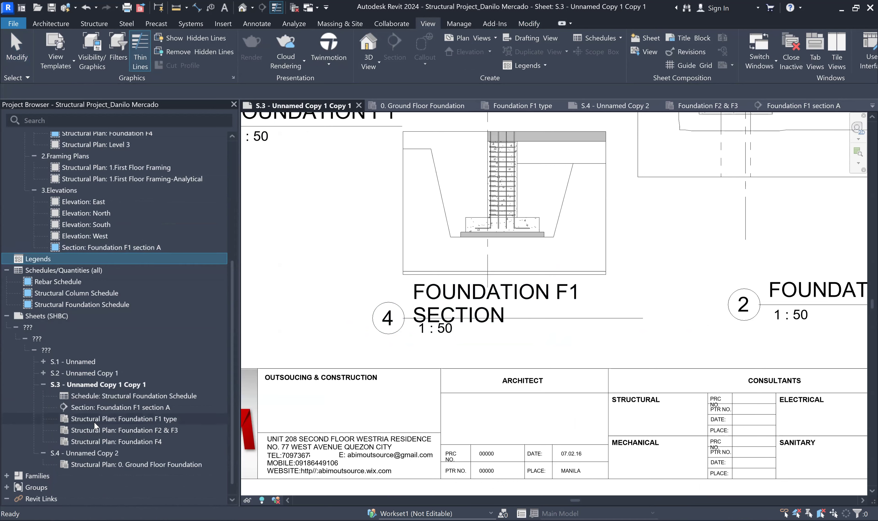
pyautogui.scroll(-1, 96, 416)
pyautogui.scroll(6, 107, 392)
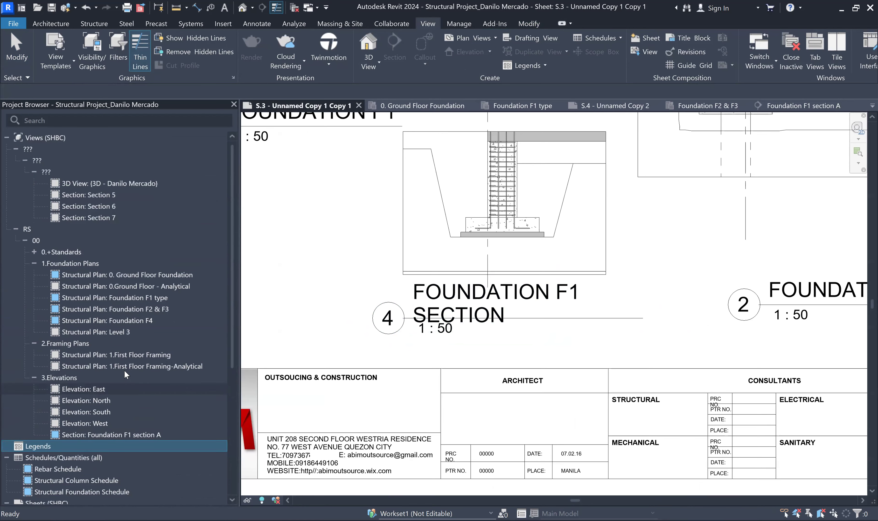
pyautogui.scroll(-6, 123, 378)
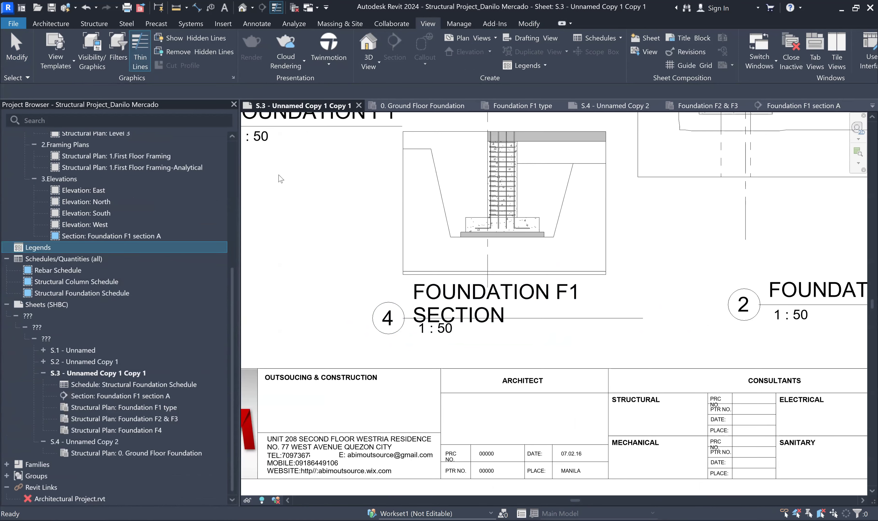
pyautogui.click(529, 23)
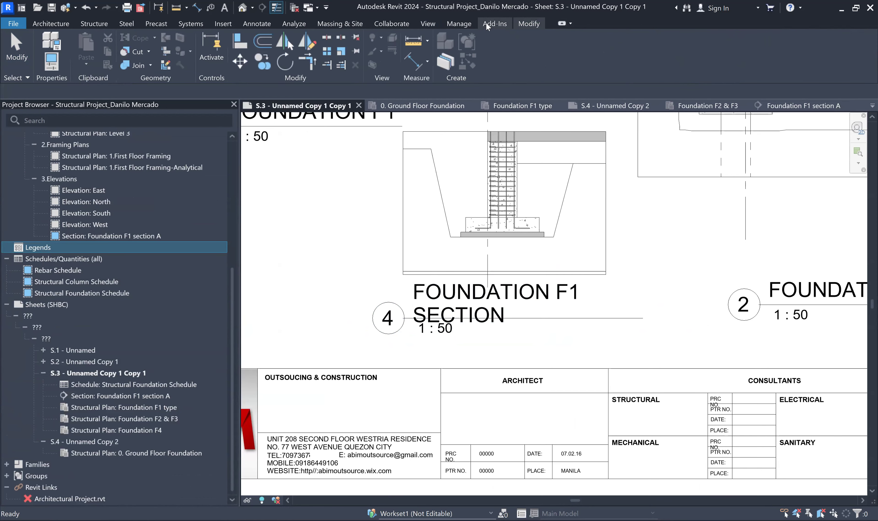
pyautogui.click(430, 22)
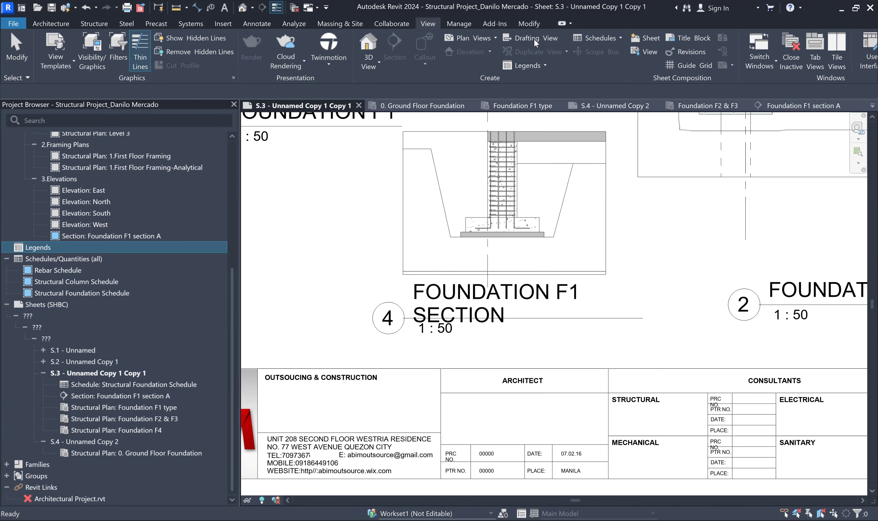
# Step: Review the layout of sheet S.3, checking the section, the foundation plans and the foundation schedule against the title block
pyautogui.scroll(-2, 410, 316)
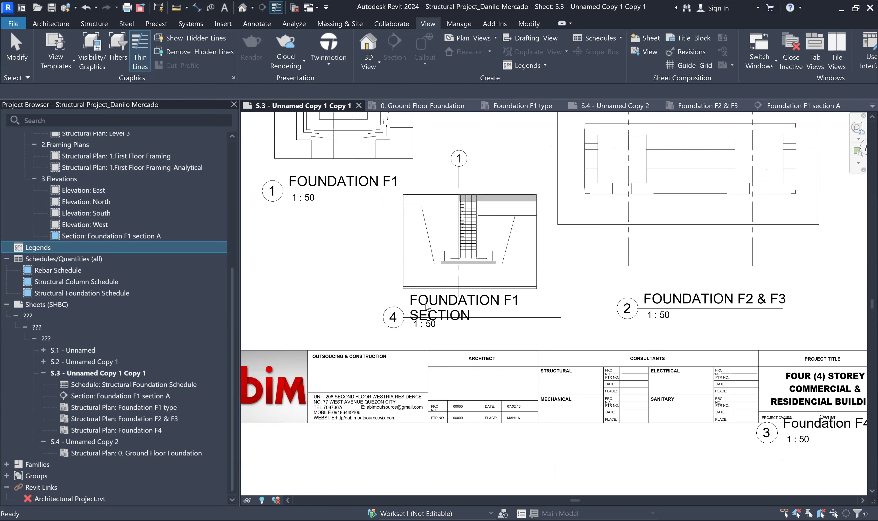
pyautogui.moveTo(444, 315); pyautogui.dragTo(474, 287, button='middle')
pyautogui.scroll(-1, 476, 291)
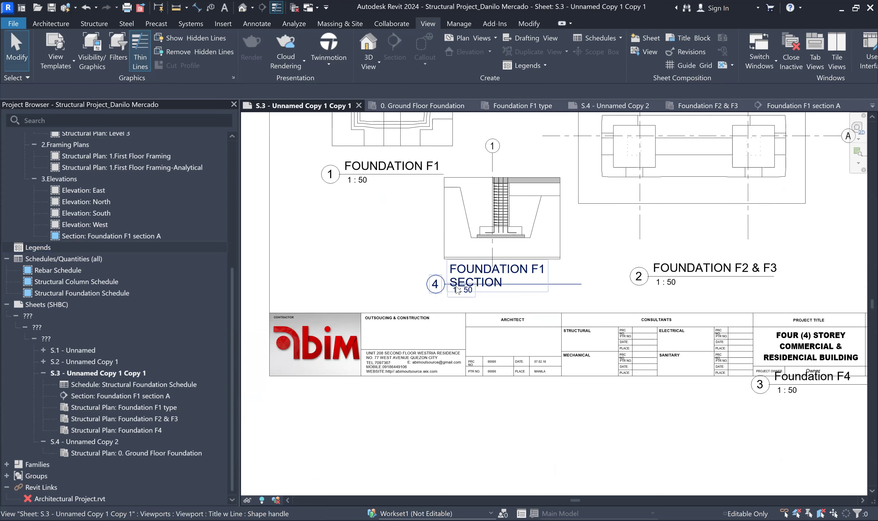
pyautogui.moveTo(400, 250); pyautogui.dragTo(448, 259, button='middle')
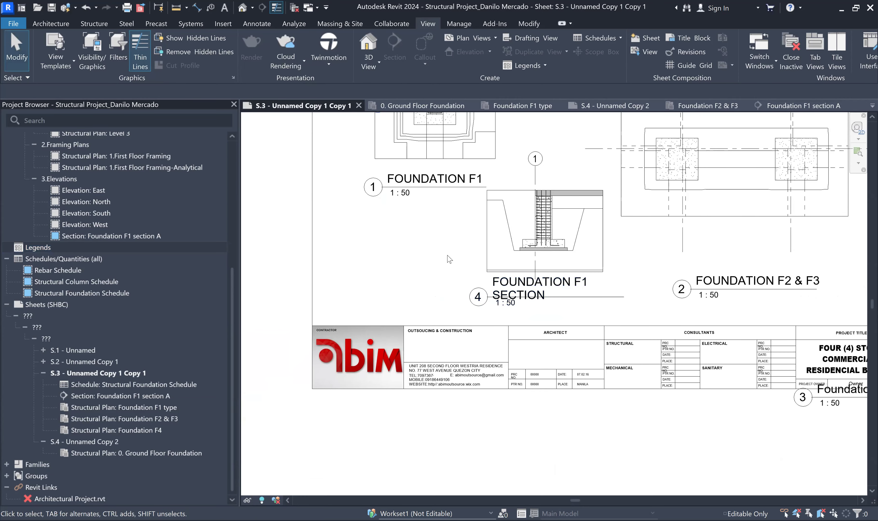
pyautogui.scroll(1, 449, 259)
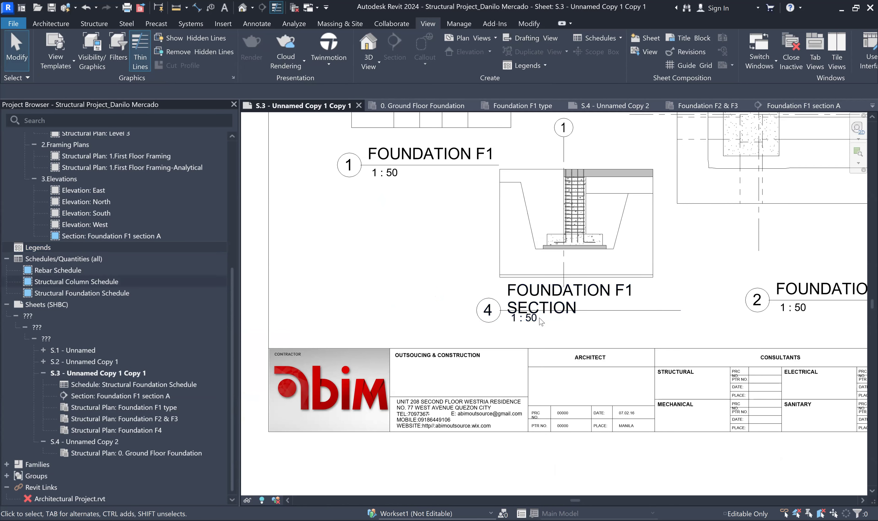
pyautogui.scroll(-2, 535, 315)
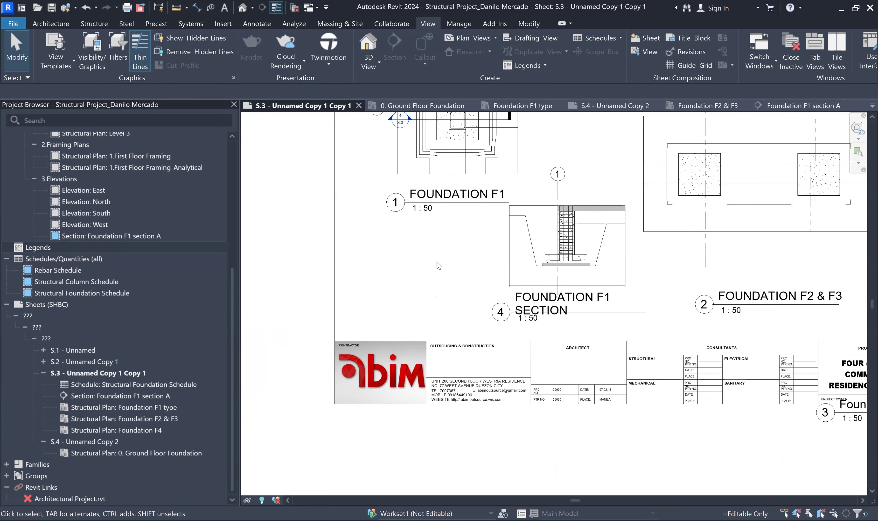
pyautogui.scroll(-3, 392, 474)
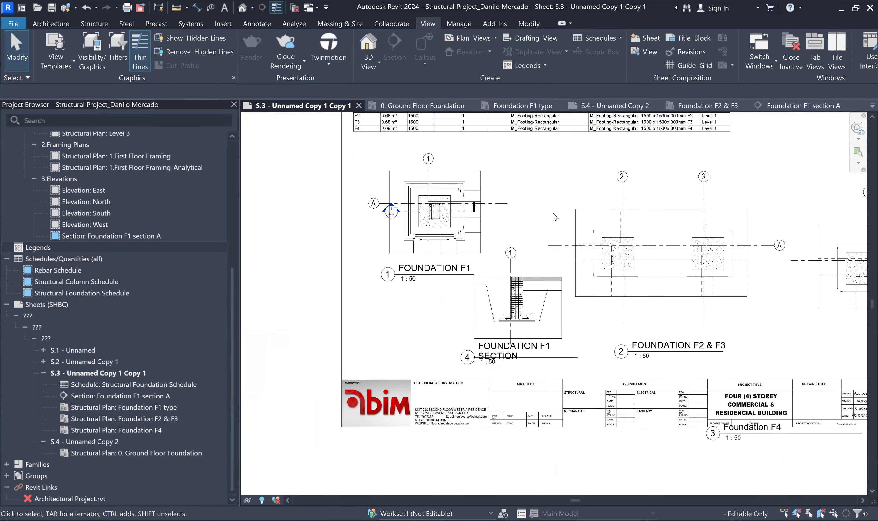
pyautogui.scroll(-2, 415, 303)
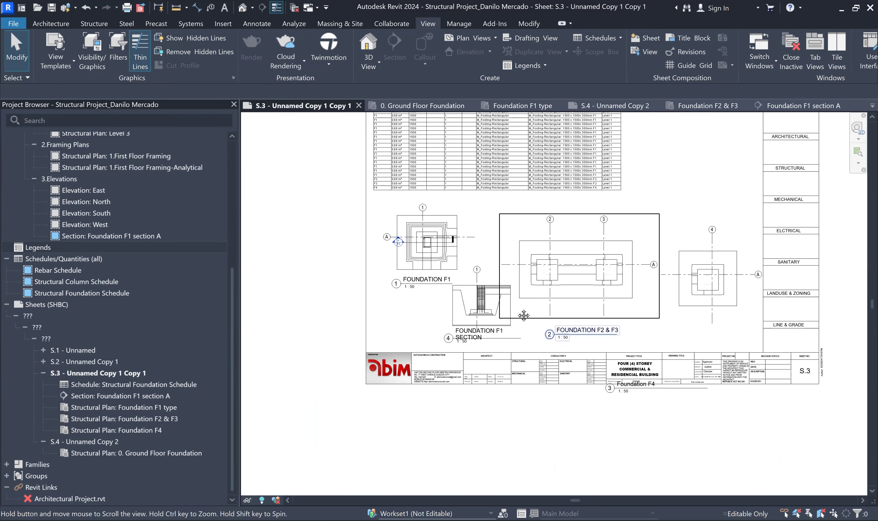
pyautogui.moveTo(524, 316); pyautogui.dragTo(478, 344, button='middle')
pyautogui.moveTo(556, 278); pyautogui.dragTo(544, 293, button='middle')
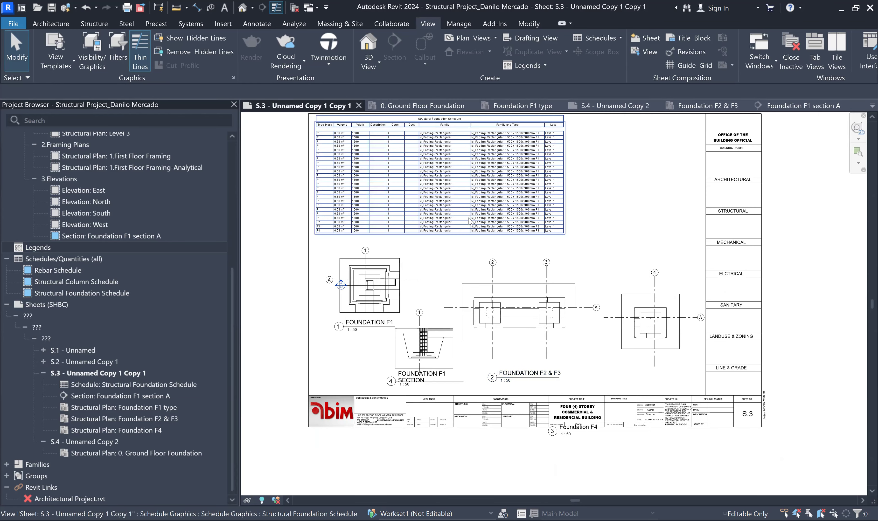
pyautogui.click(385, 247)
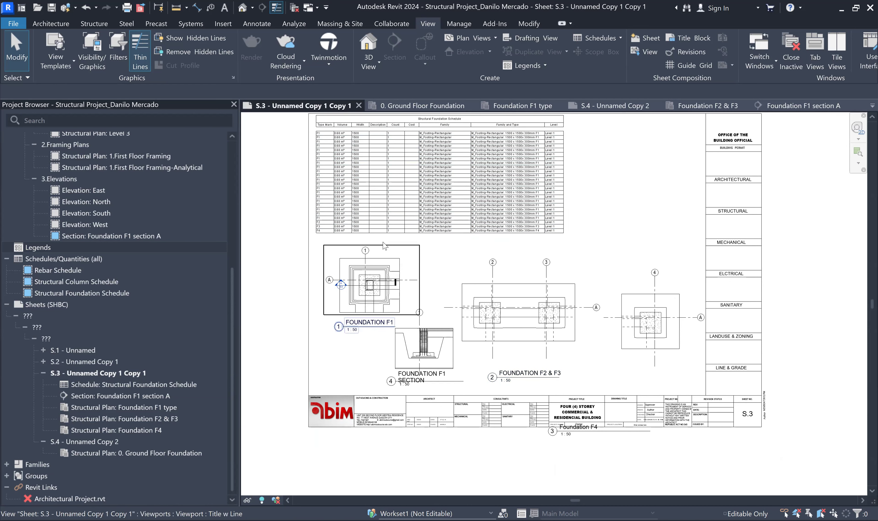
pyautogui.click(460, 268)
pyautogui.moveTo(451, 266); pyautogui.dragTo(467, 270, button='middle')
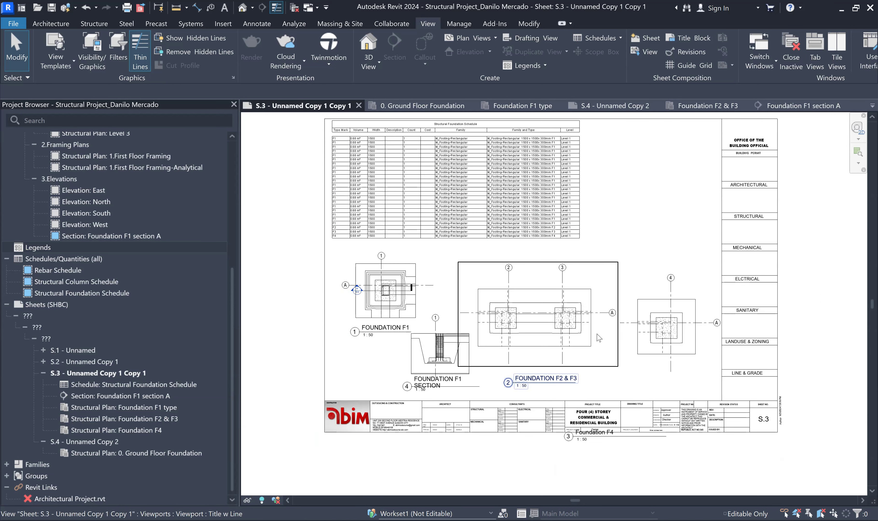
# Step: Change the viewport type of the Foundation F4 plan to SSH-ANN-M-View Title - Floor plan
pyautogui.scroll(-1, 590, 331)
pyautogui.click(693, 380)
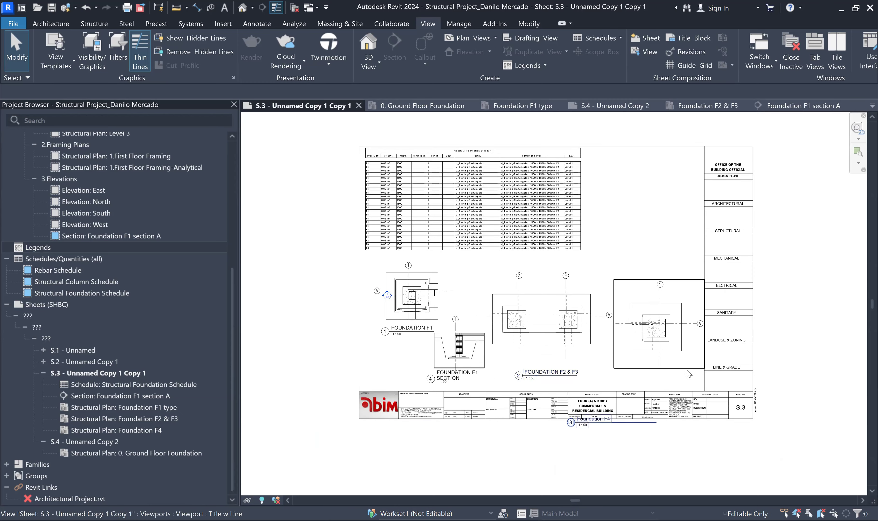
pyautogui.scroll(2, 681, 373)
pyautogui.click(673, 364)
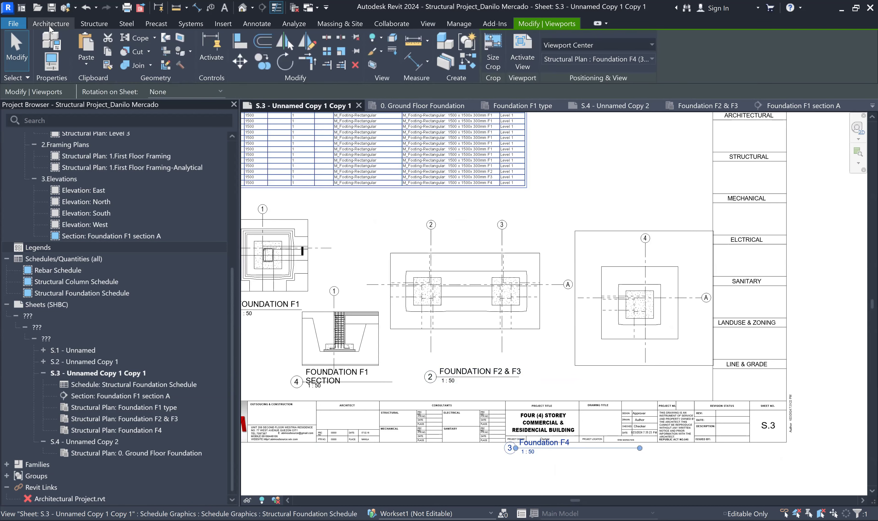
pyautogui.click(52, 41)
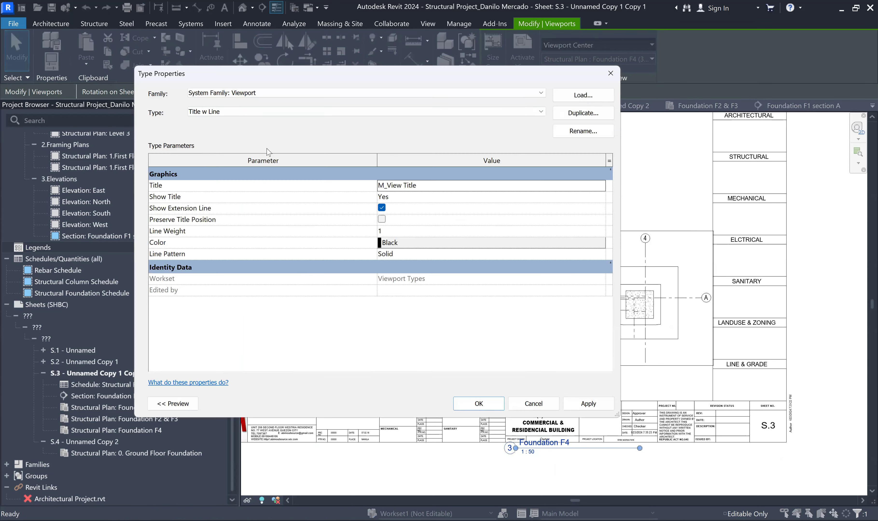
pyautogui.click(235, 111)
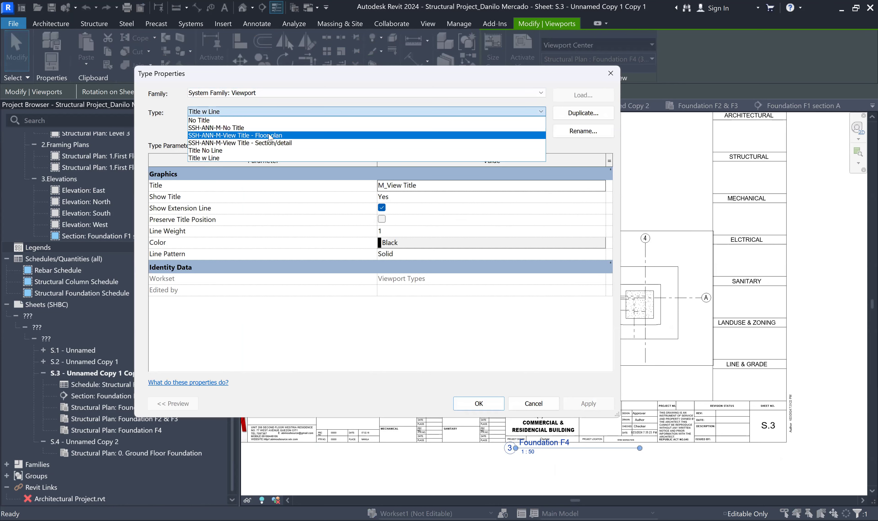
pyautogui.click(269, 136)
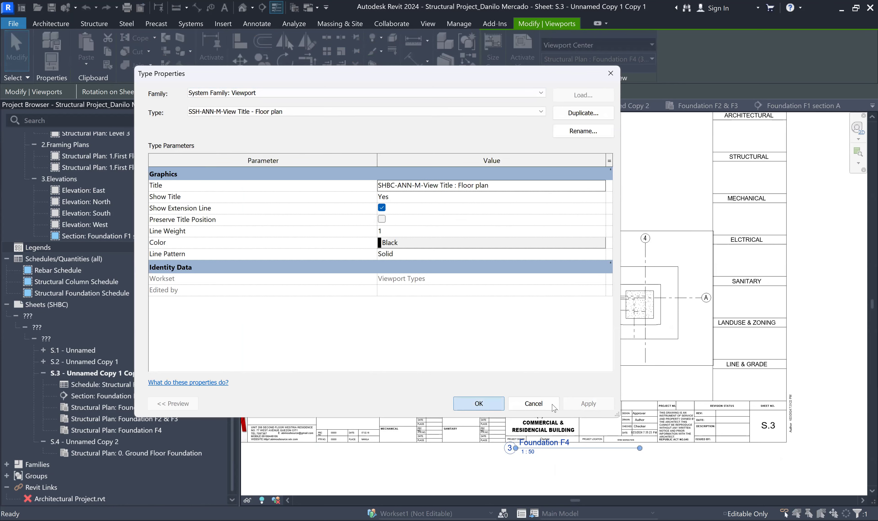
pyautogui.click(553, 407)
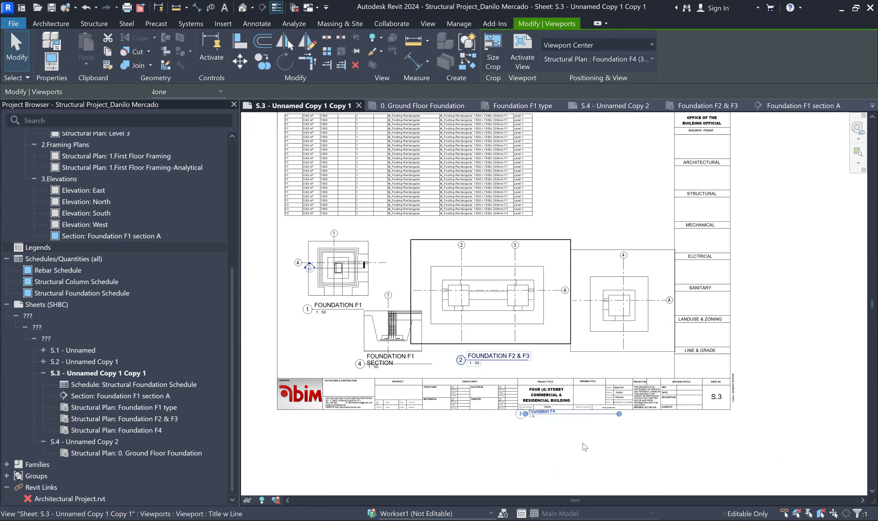
pyautogui.press('Escape')
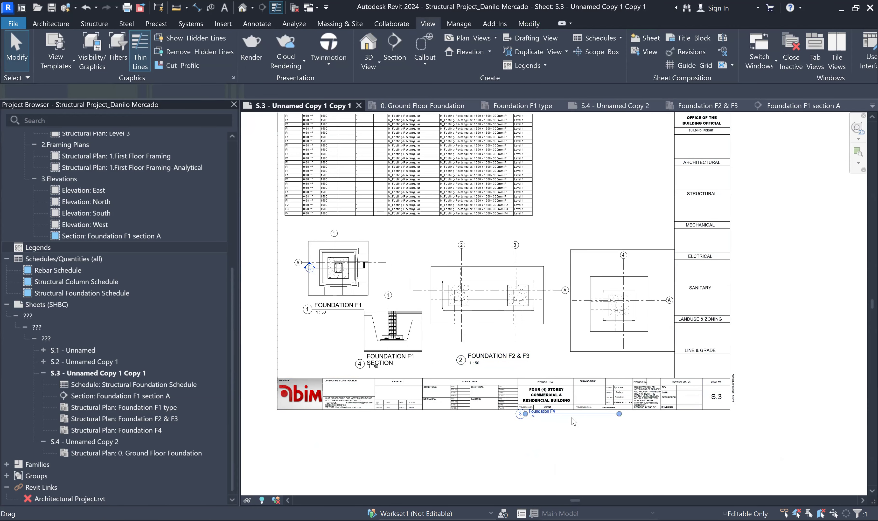
# Step: Move the Foundation F4 view title out of the title block to just beneath its plan on sheet S.3
pyautogui.click(562, 416)
pyautogui.moveTo(555, 418); pyautogui.dragTo(611, 352)
pyautogui.press('Escape')
pyautogui.press('Escape')
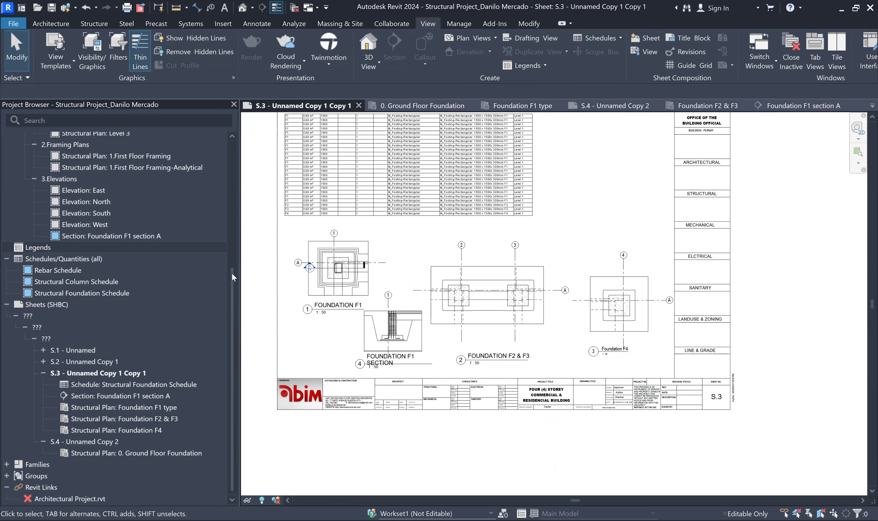
# Step: Expand the project's Families and list its loaded Annotation Symbols
pyautogui.click(231, 272)
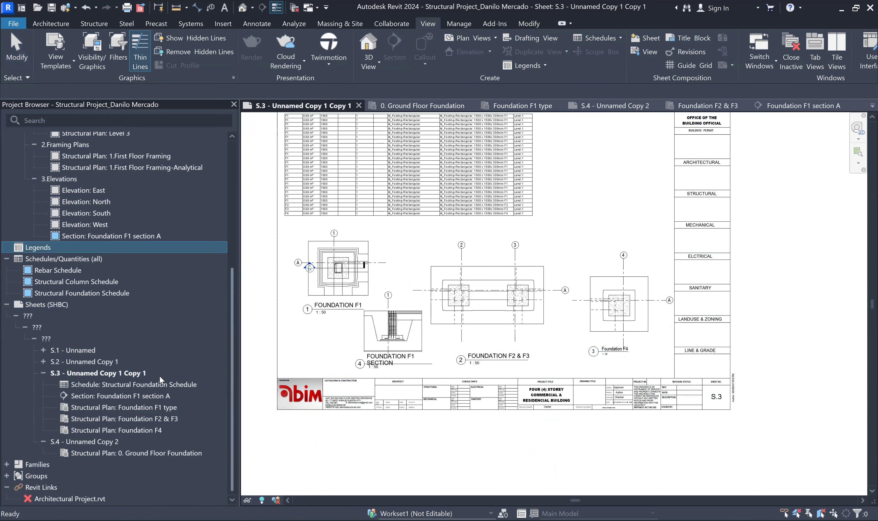
pyautogui.click(6, 464)
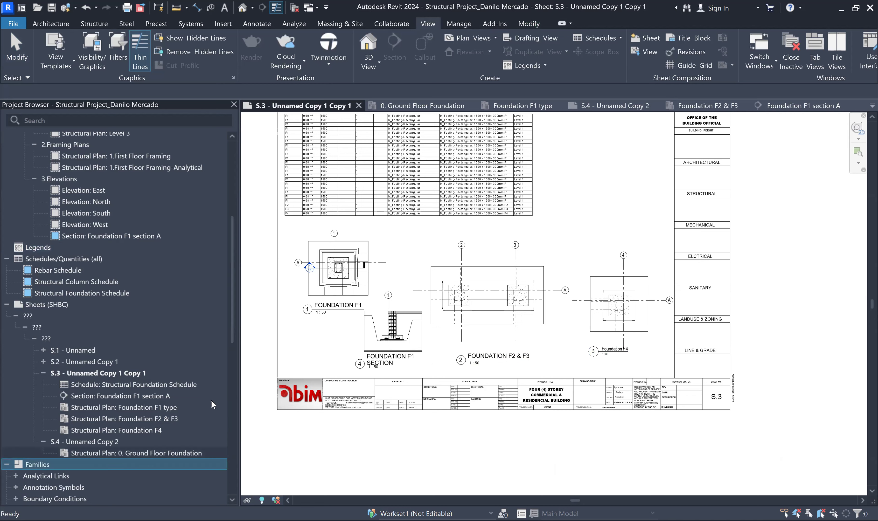
pyautogui.scroll(-12, 228, 440)
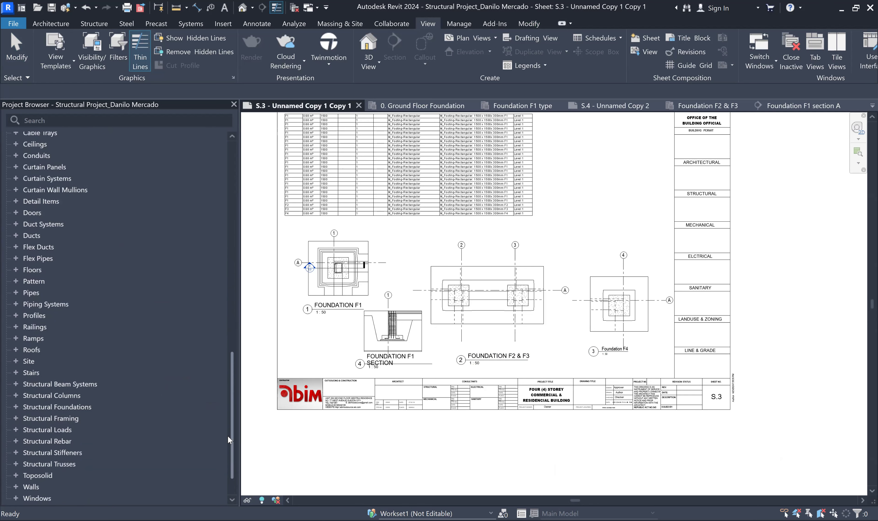
pyautogui.scroll(5, 228, 440)
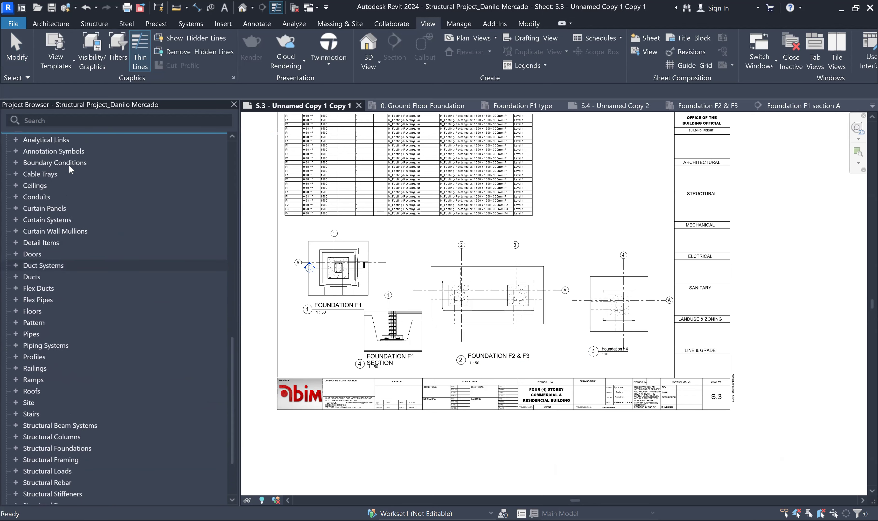
pyautogui.scroll(5, 40, 168)
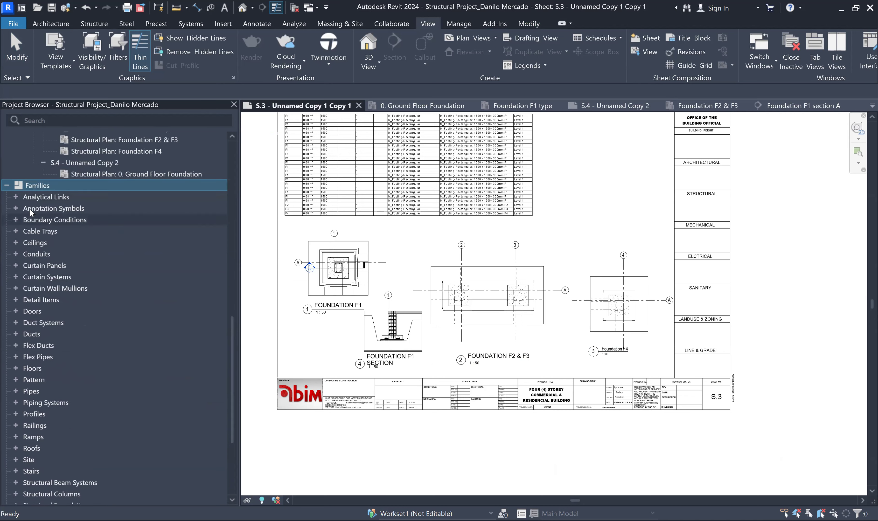
pyautogui.click(16, 211)
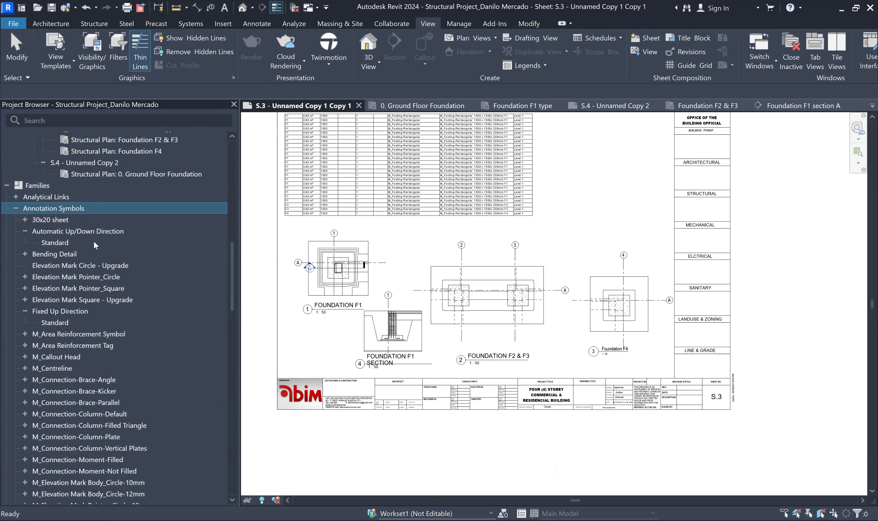
# Step: Find the view title family among the annotation symbols and expand M_View Reference, M_View Reference (ML Right-Left) and M_View Title to show their types
pyautogui.scroll(-5, 65, 201)
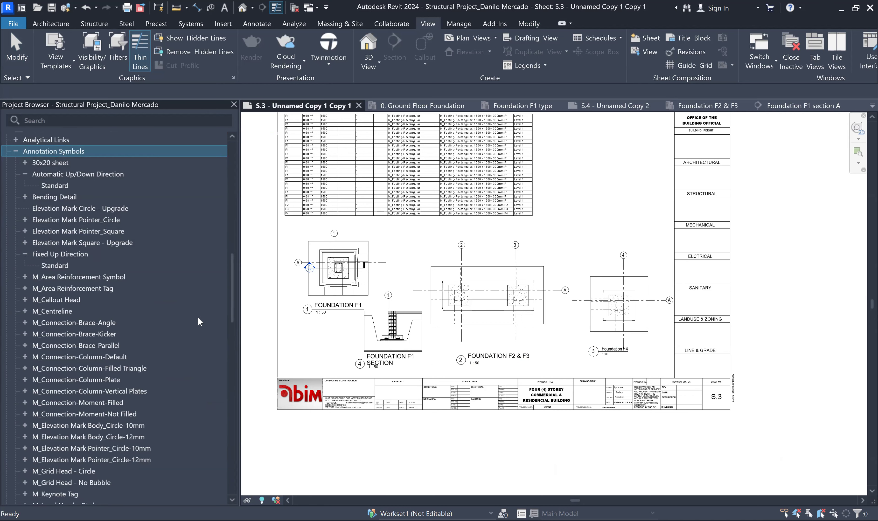
pyautogui.scroll(-10, 52, 290)
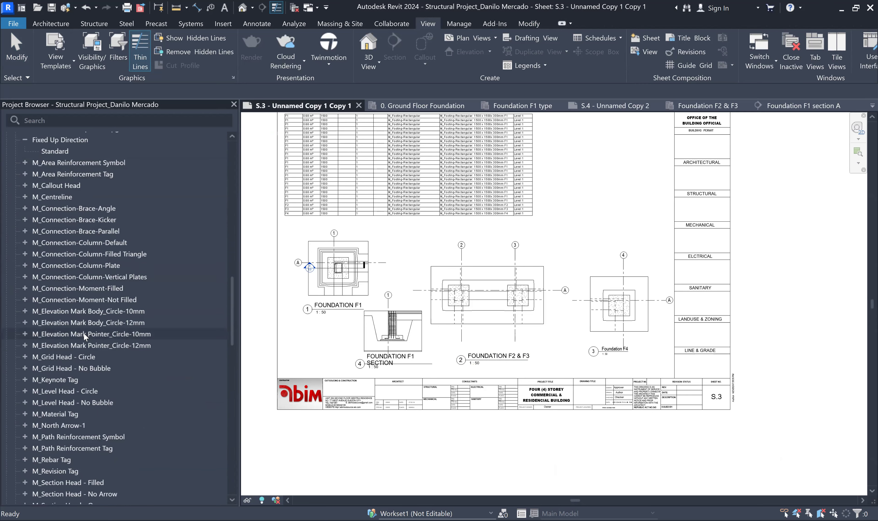
pyautogui.scroll(-10, 84, 334)
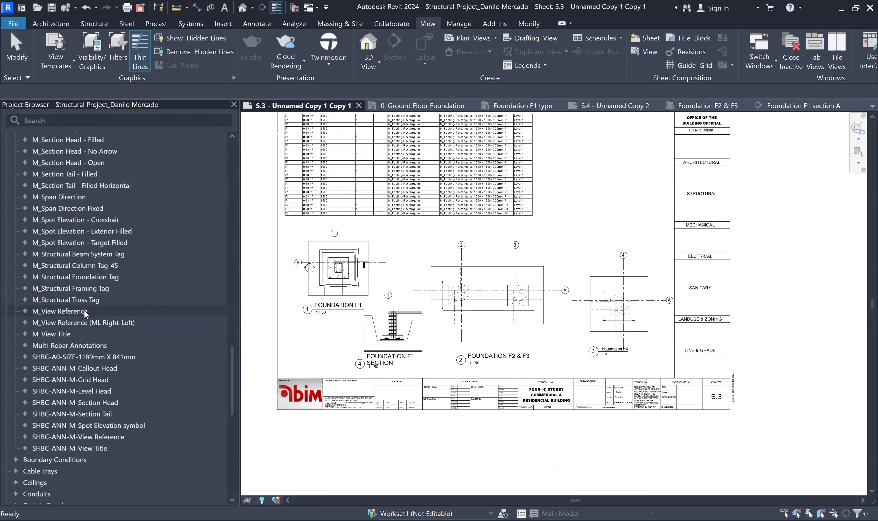
pyautogui.click(25, 310)
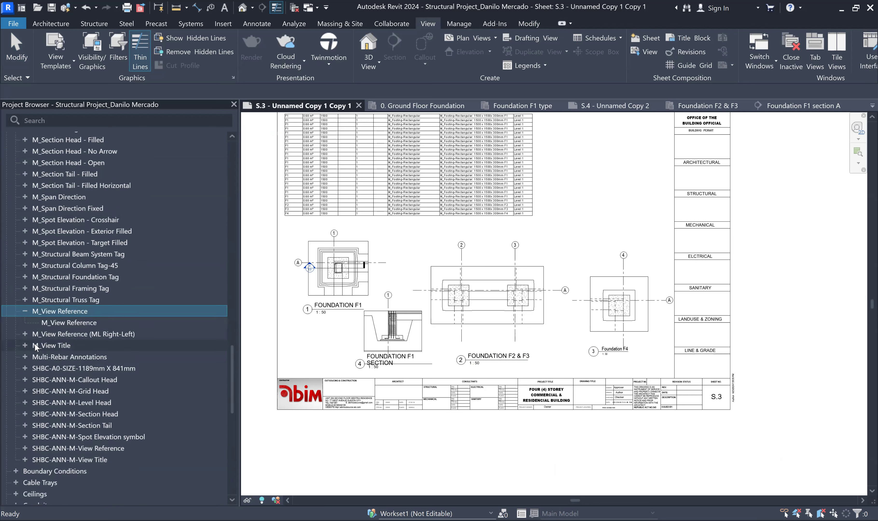
pyautogui.click(24, 333)
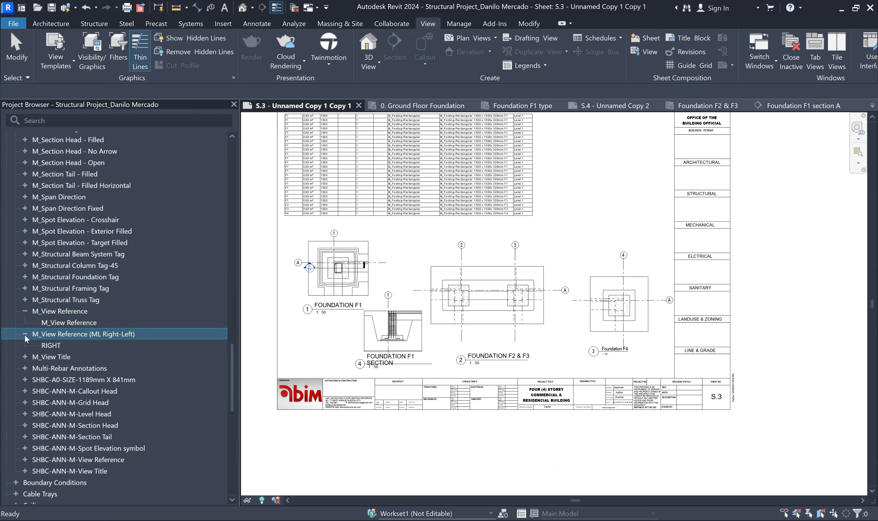
pyautogui.click(25, 356)
pyautogui.scroll(-5, 99, 359)
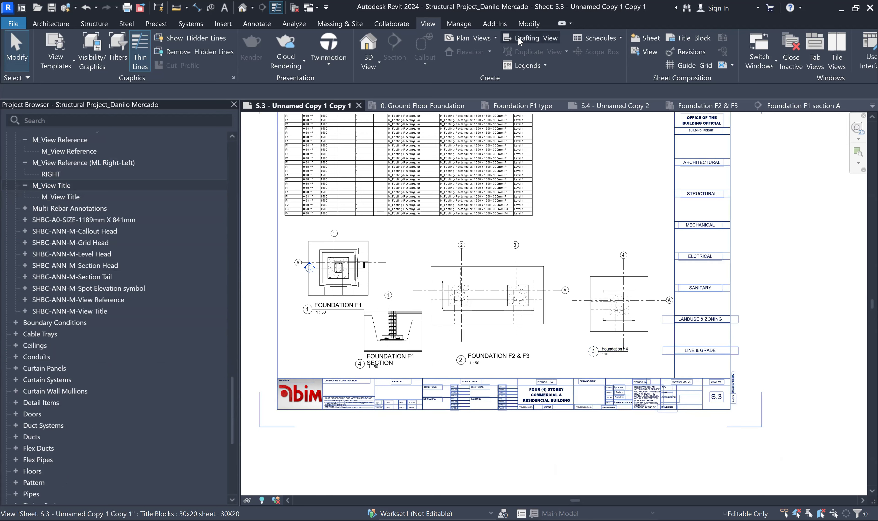
pyautogui.click(494, 38)
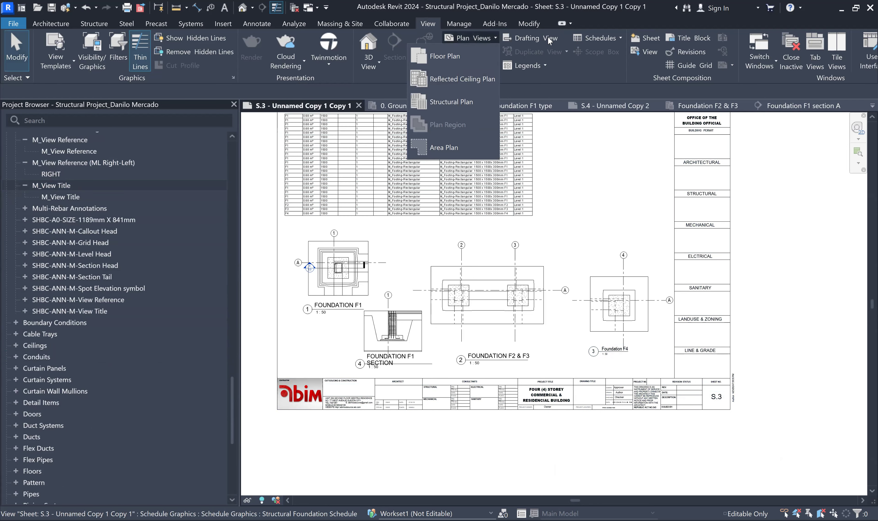
pyautogui.click(363, 91)
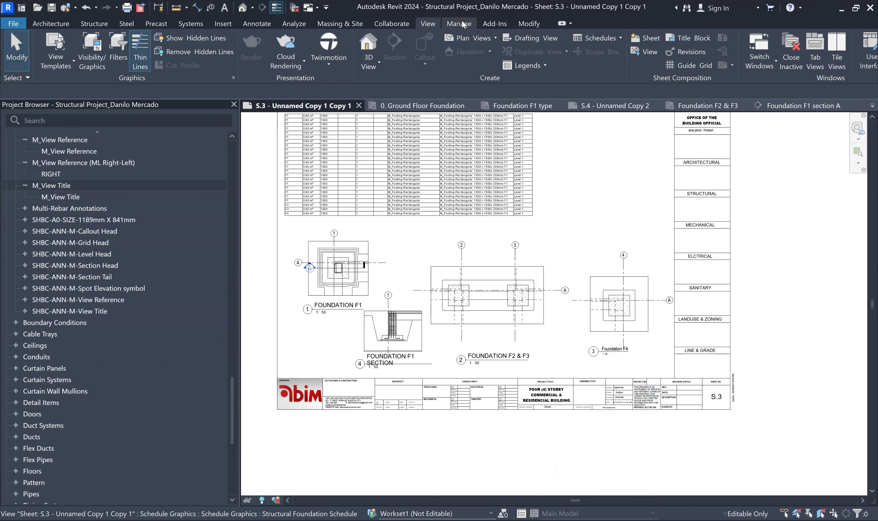
pyautogui.click(462, 22)
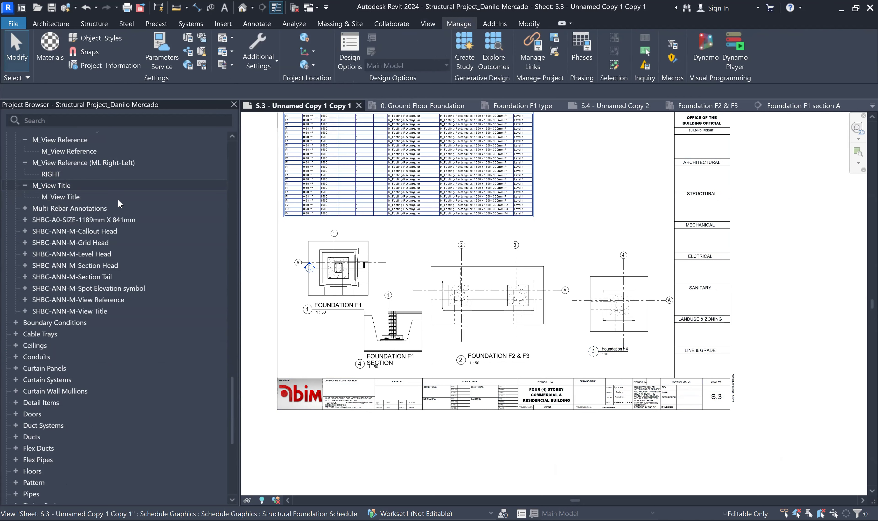
pyautogui.scroll(7, 119, 191)
pyautogui.scroll(15, 121, 191)
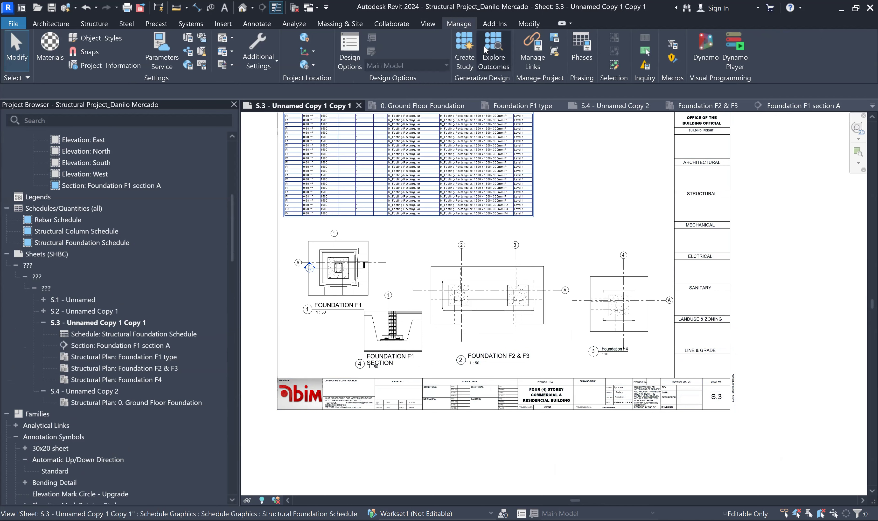
# Step: Create a legend view named Legend 1 at 1:50 scale and show it among the project's legends
pyautogui.click(429, 23)
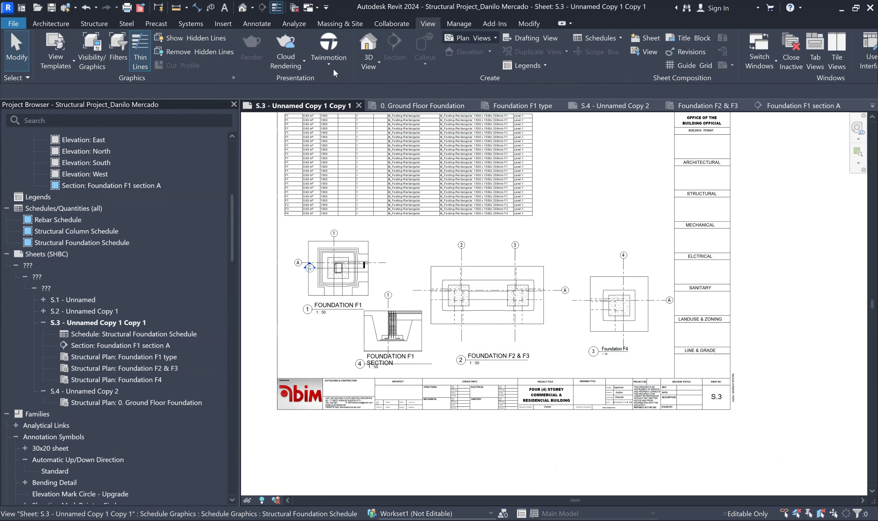
pyautogui.click(544, 65)
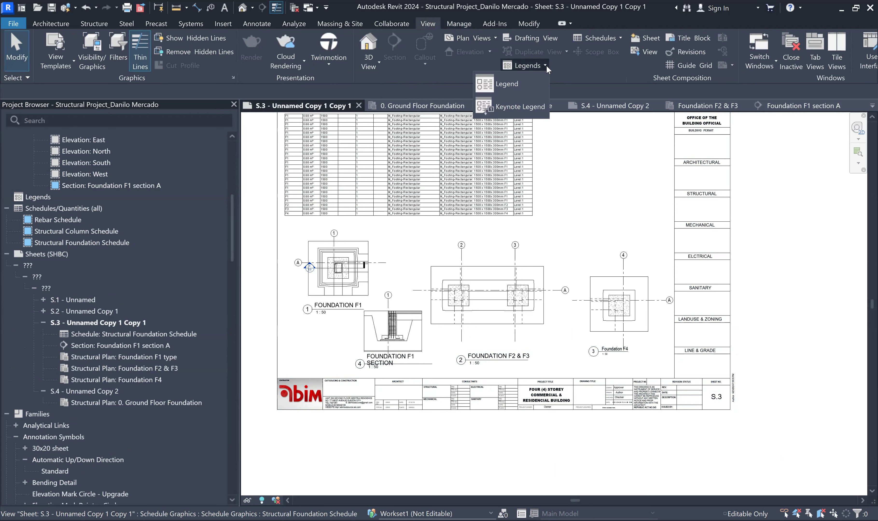
pyautogui.click(507, 84)
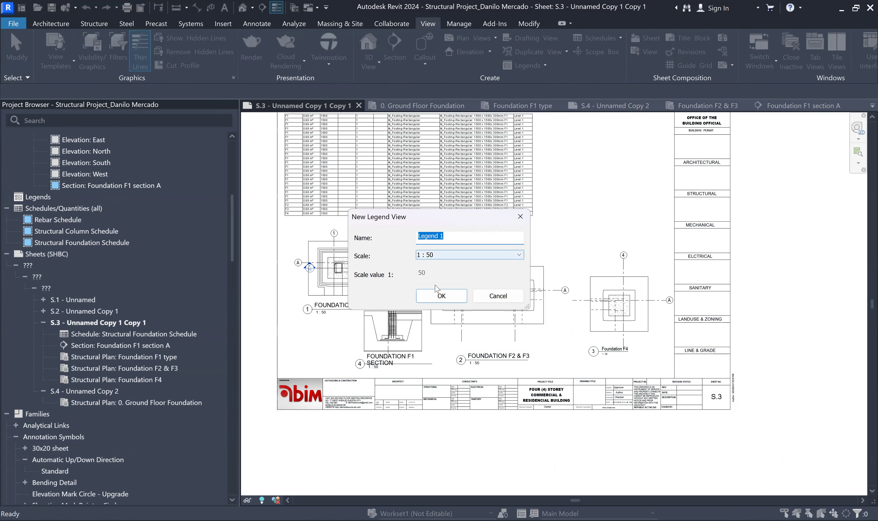
pyautogui.click(441, 297)
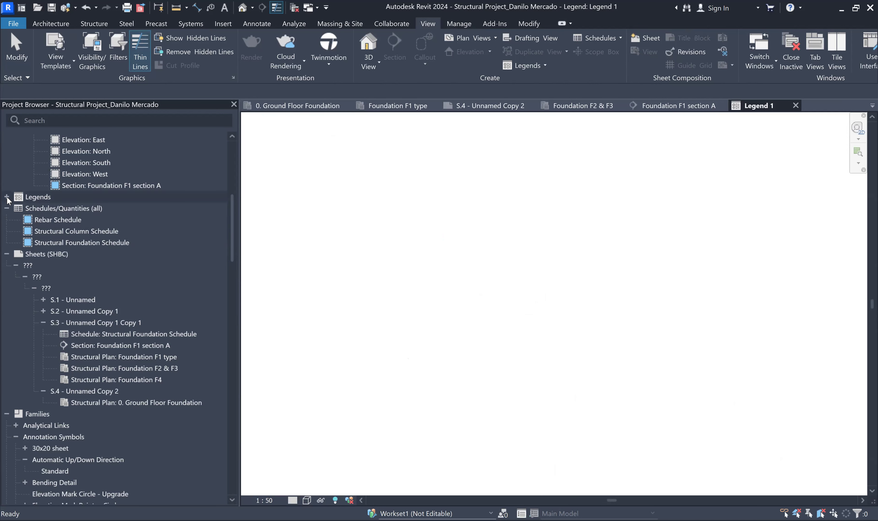
pyautogui.doubleClick(31, 202)
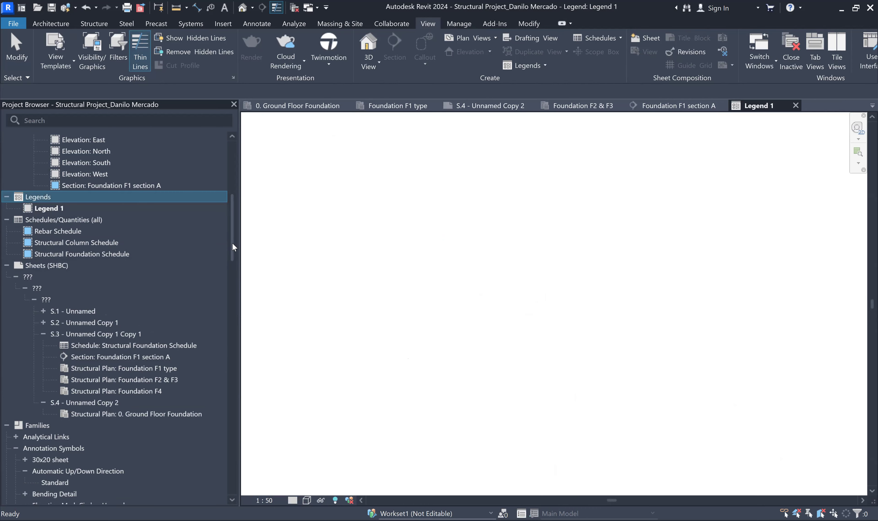
# Step: Place one M_View Title annotation symbol in the Legend 1 view and end the placement
pyautogui.moveTo(232, 250); pyautogui.dragTo(228, 434)
pyautogui.scroll(-3, 230, 361)
pyautogui.scroll(1, 106, 238)
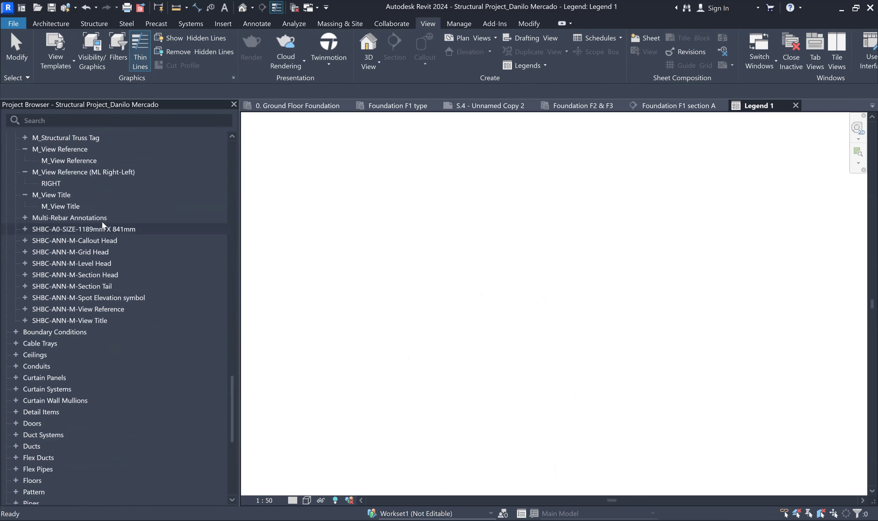
pyautogui.click(62, 206)
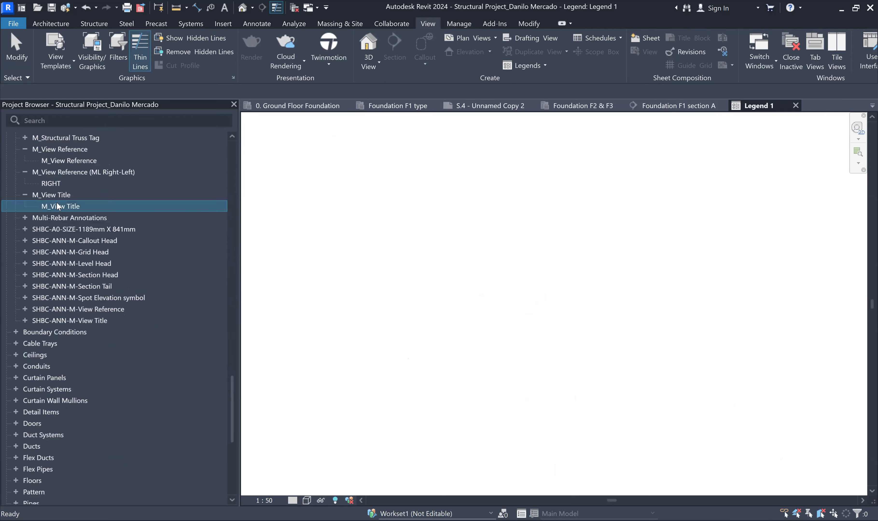
pyautogui.moveTo(112, 213); pyautogui.dragTo(616, 244)
pyautogui.click(588, 189)
pyautogui.scroll(2, 588, 189)
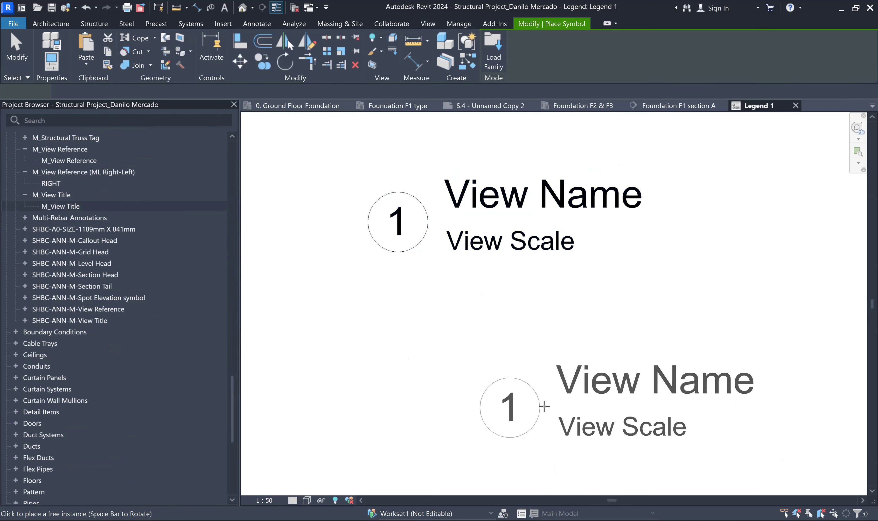
pyautogui.press('Escape')
pyautogui.scroll(-1, 519, 365)
pyautogui.press('Escape')
# Step: Open the family of the placed M_View Title symbol for editing
pyautogui.click(577, 238)
pyautogui.click(577, 238)
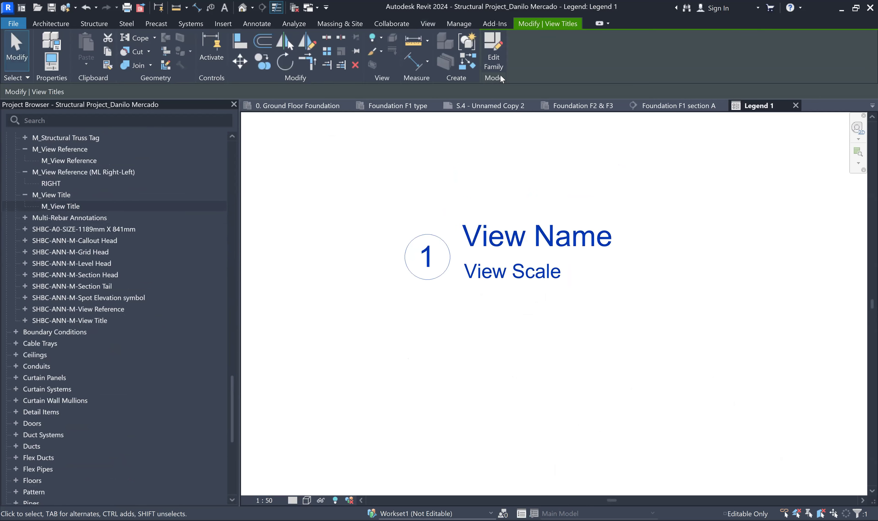
pyautogui.click(497, 56)
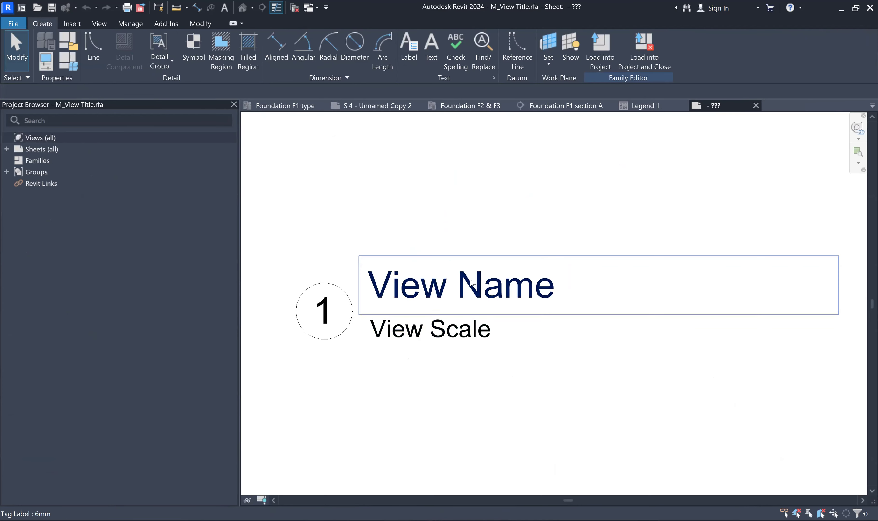
pyautogui.scroll(-2, 364, 278)
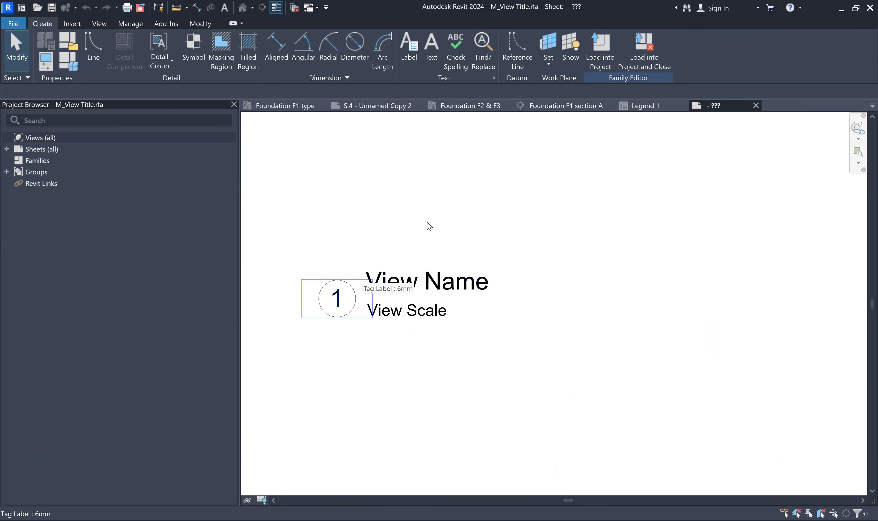
# Step: Widen the View Name label in the M_View Title family by stretching its end away from the number circle
pyautogui.click(659, 297)
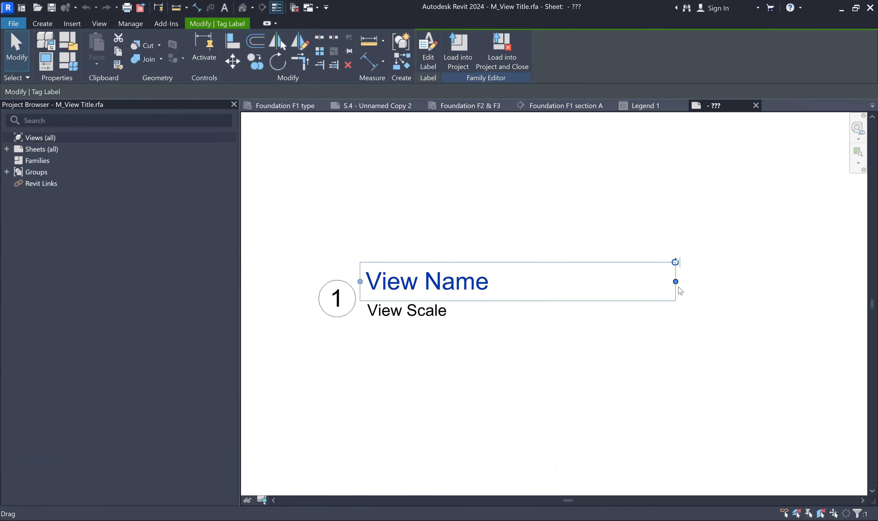
pyautogui.moveTo(676, 282); pyautogui.dragTo(851, 288)
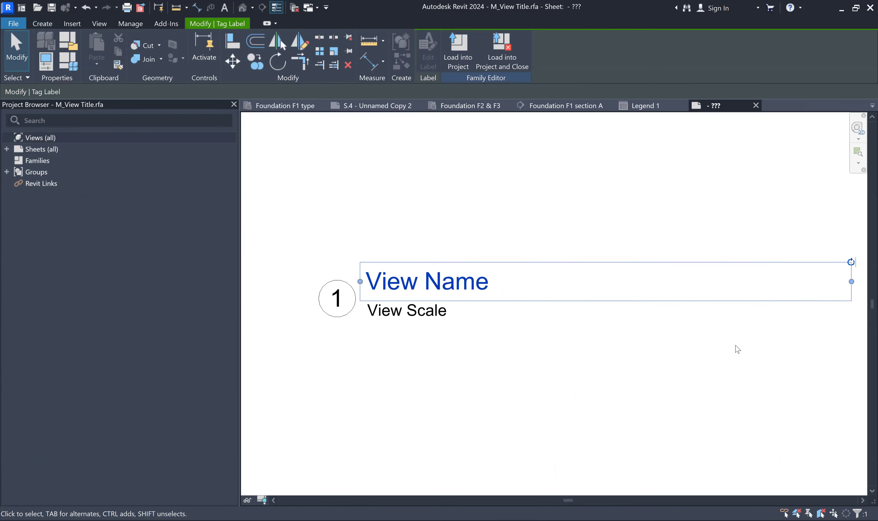
pyautogui.click(665, 349)
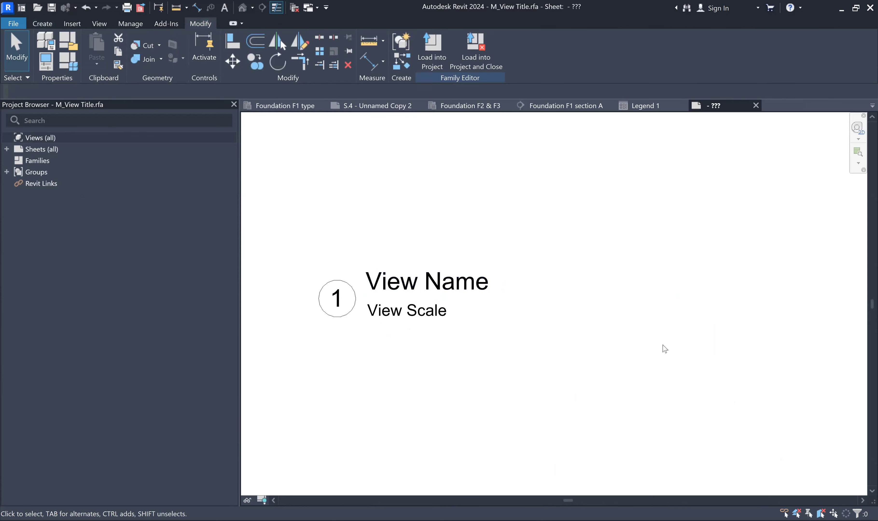
# Step: Load the edited M_View Title family into the structural project, overwriting the existing version and its parameter values
pyautogui.click(438, 69)
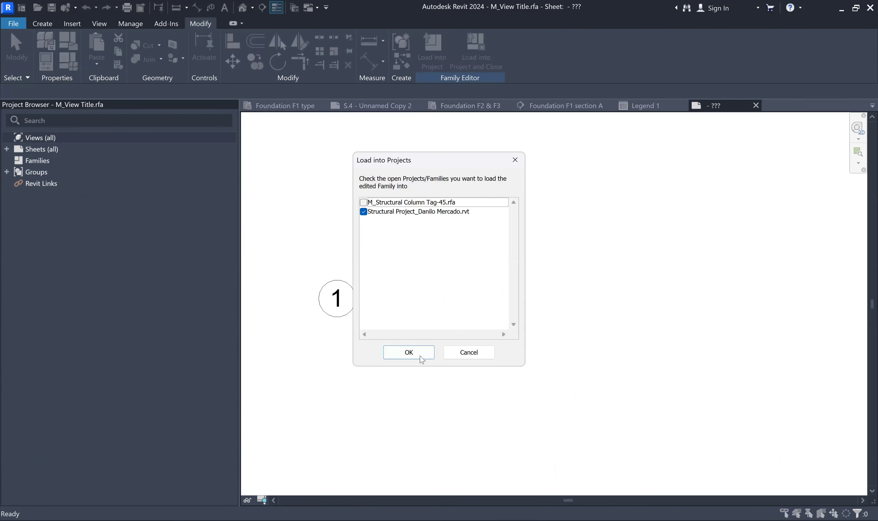
pyautogui.click(421, 359)
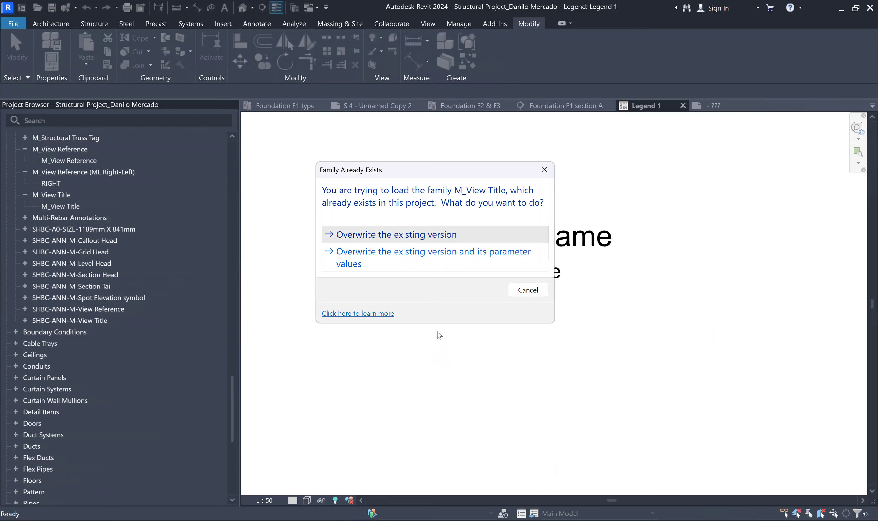
pyautogui.click(465, 274)
pyautogui.click(466, 276)
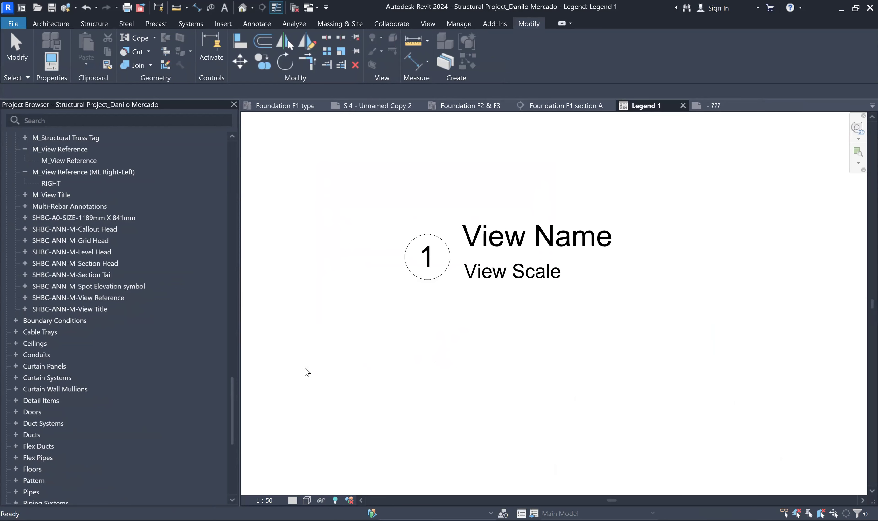
# Step: Open the 0. Ground Floor Foundation plan and return to sheet S.3 - Unnamed Copy 1 Copy 1
pyautogui.scroll(7, 230, 360)
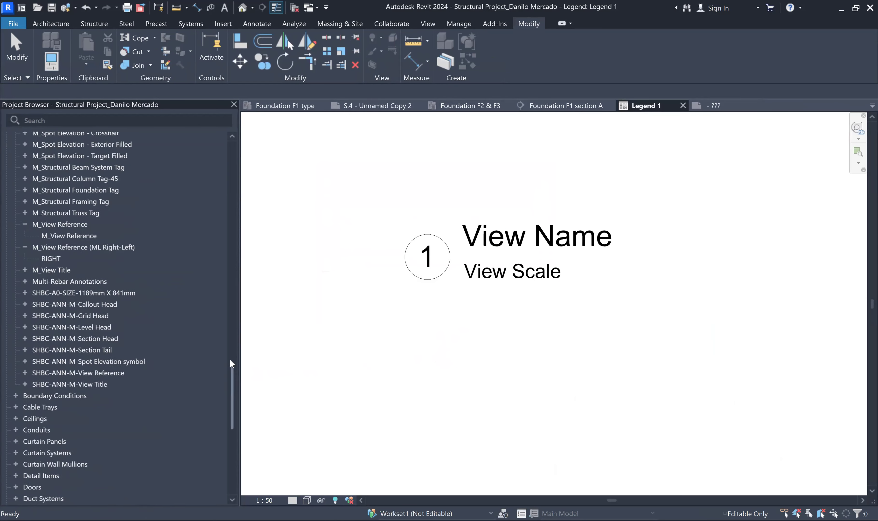
pyautogui.scroll(15, 236, 306)
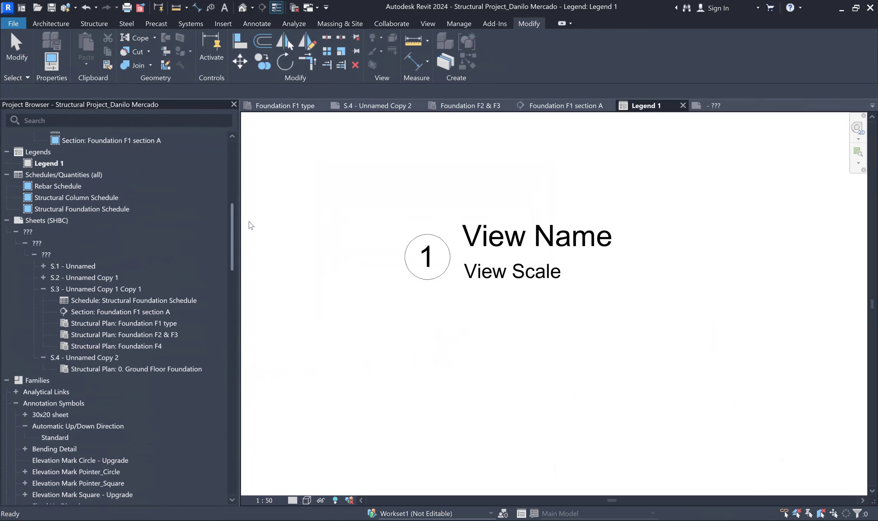
pyautogui.doubleClick(151, 368)
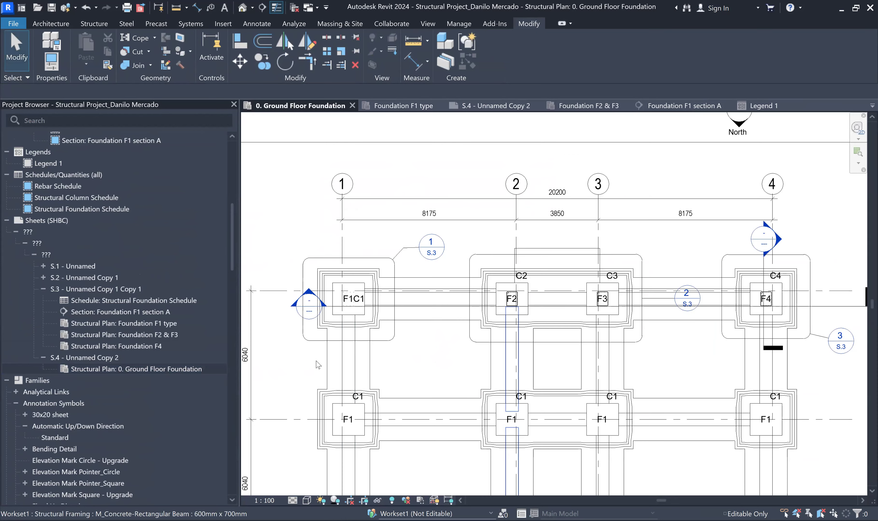
pyautogui.scroll(-2, 453, 315)
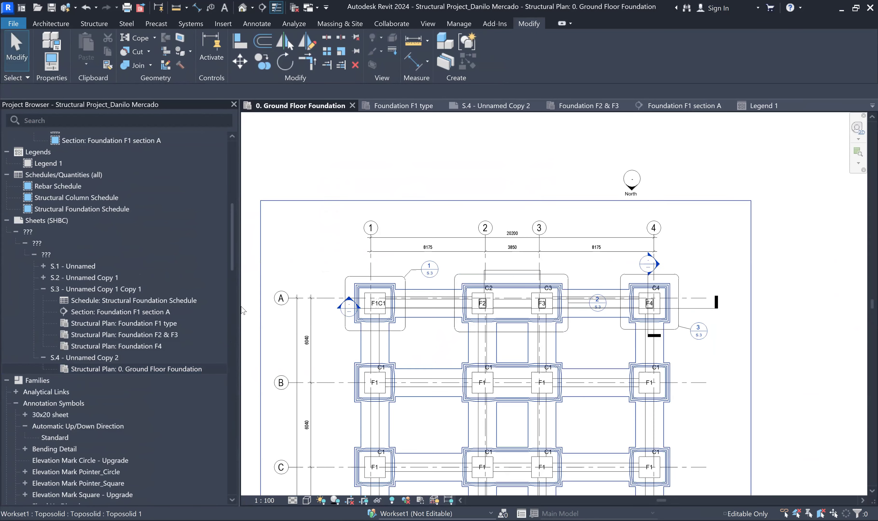
pyautogui.click(181, 301)
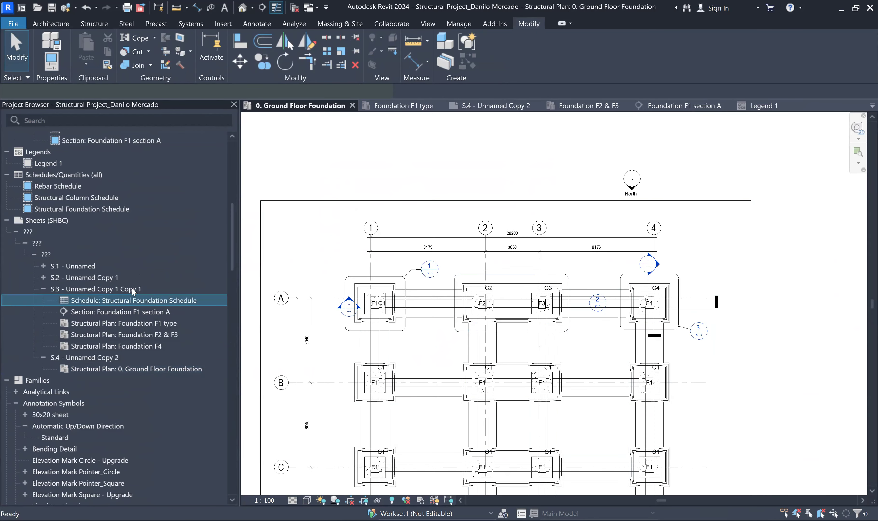
pyautogui.doubleClick(132, 289)
# Step: Extend the title line of the Foundation F1 Section viewport to the end of its title text
pyautogui.scroll(-2, 443, 292)
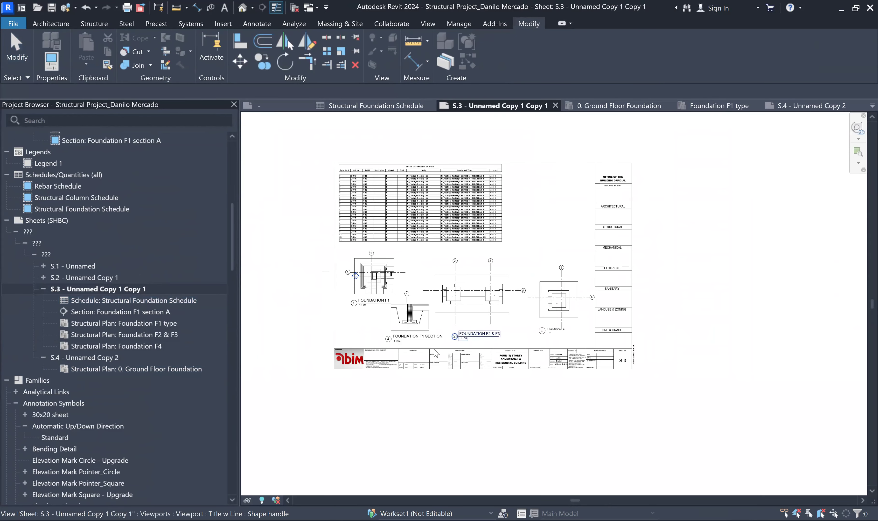
pyautogui.scroll(5, 415, 344)
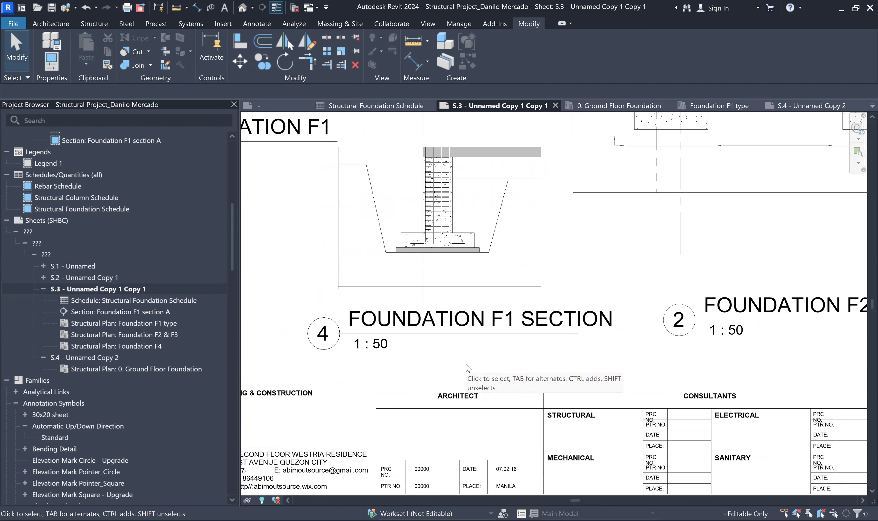
pyautogui.click(481, 334)
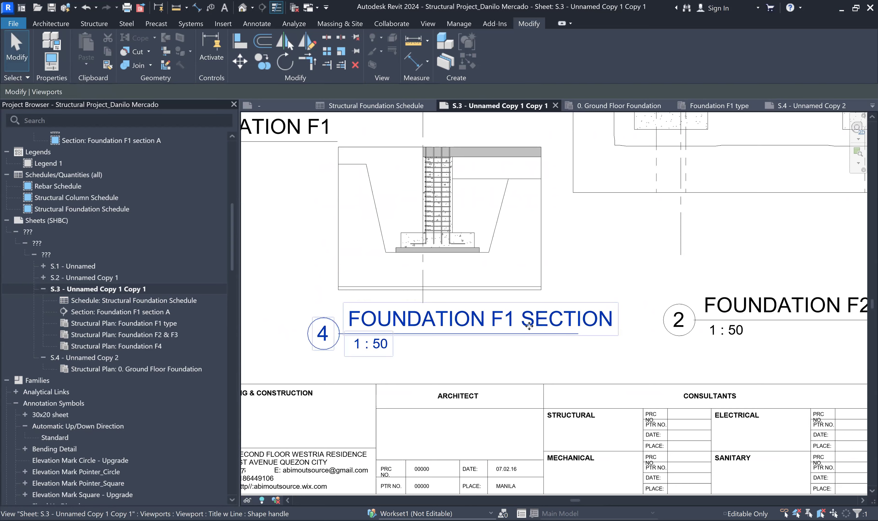
pyautogui.click(568, 364)
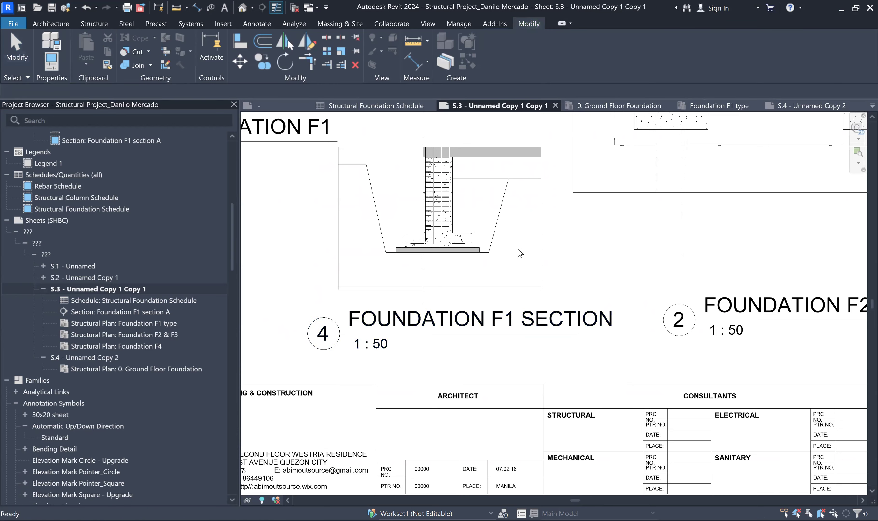
pyautogui.click(582, 333)
pyautogui.click(570, 349)
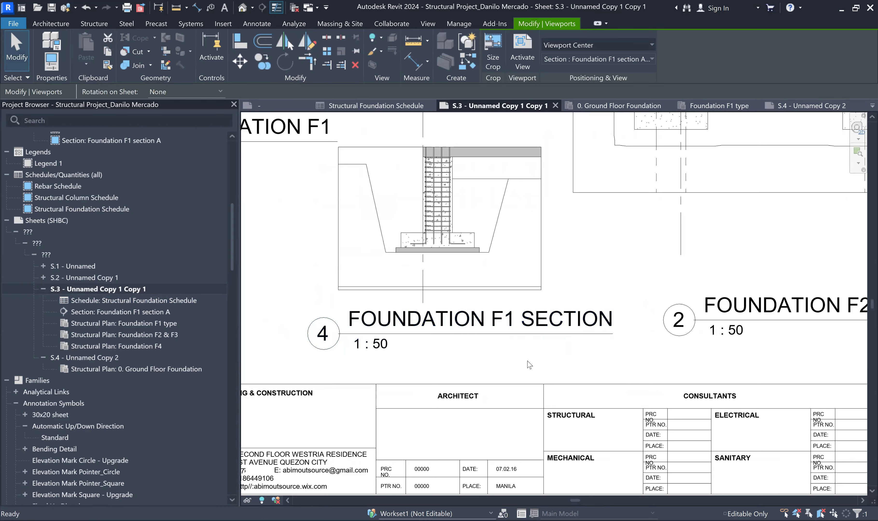
pyautogui.scroll(-1, 408, 330)
pyautogui.scroll(-1, 408, 331)
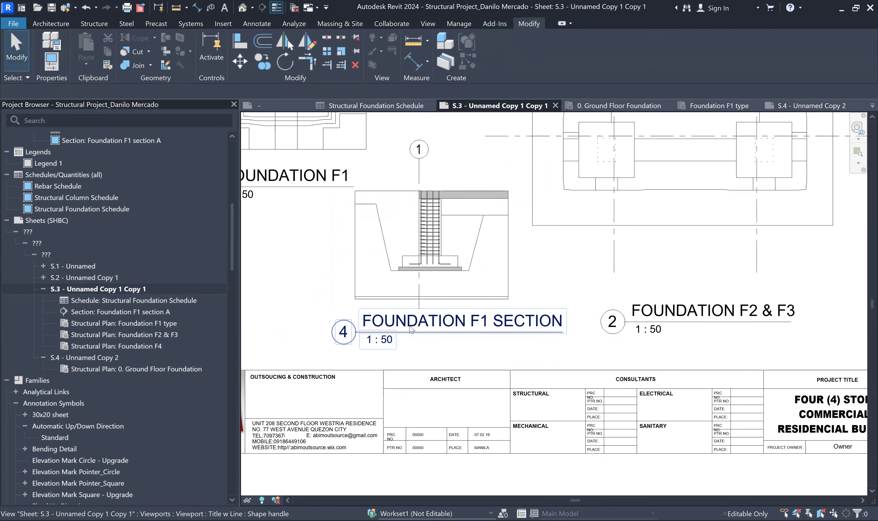
# Step: Examine the viewport titles on sheet S.3 up close and the sheet's overall layout
pyautogui.moveTo(230, 227); pyautogui.dragTo(235, 438)
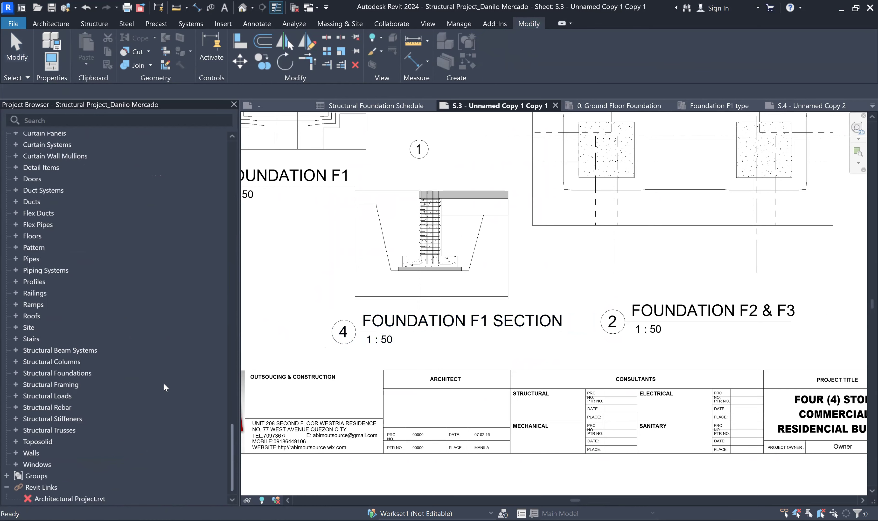
pyautogui.scroll(-2, 462, 334)
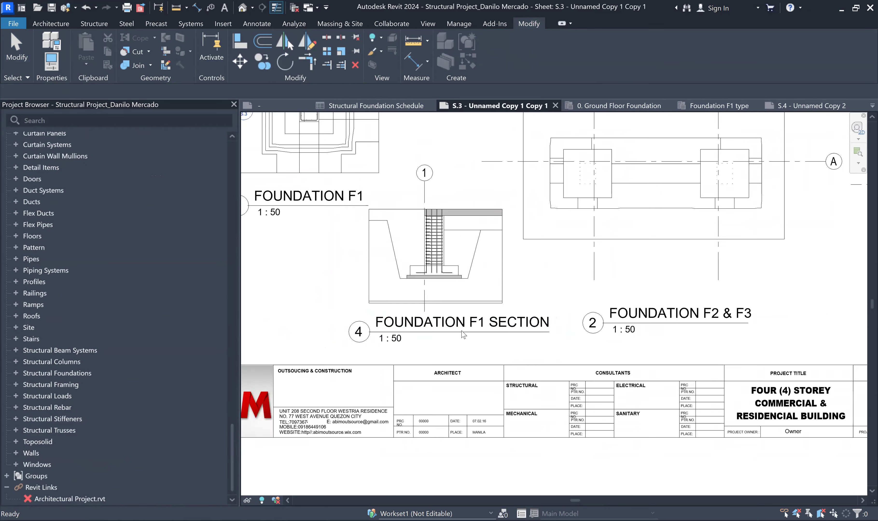
pyautogui.scroll(2, 438, 342)
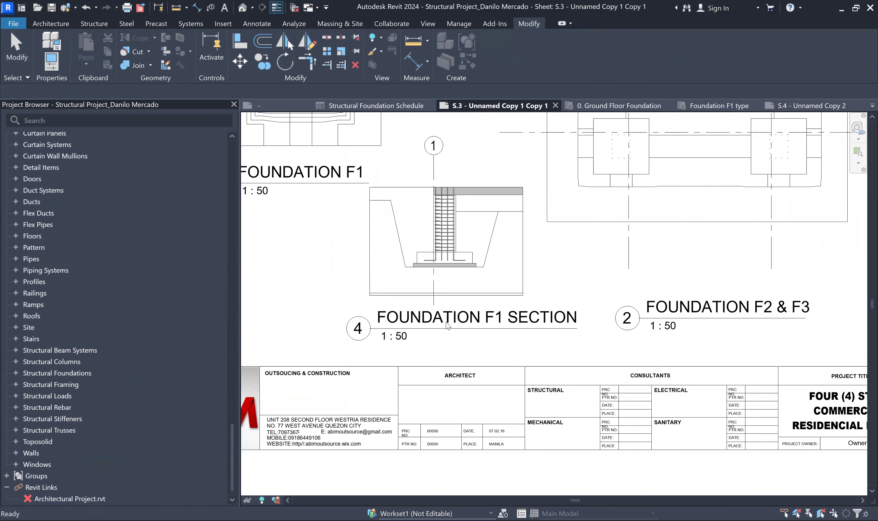
pyautogui.scroll(-3, 448, 332)
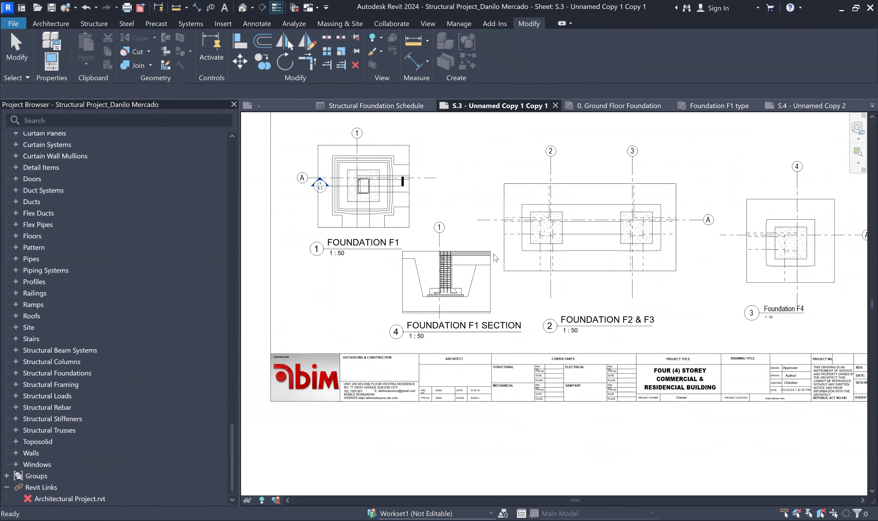
pyautogui.click(433, 231)
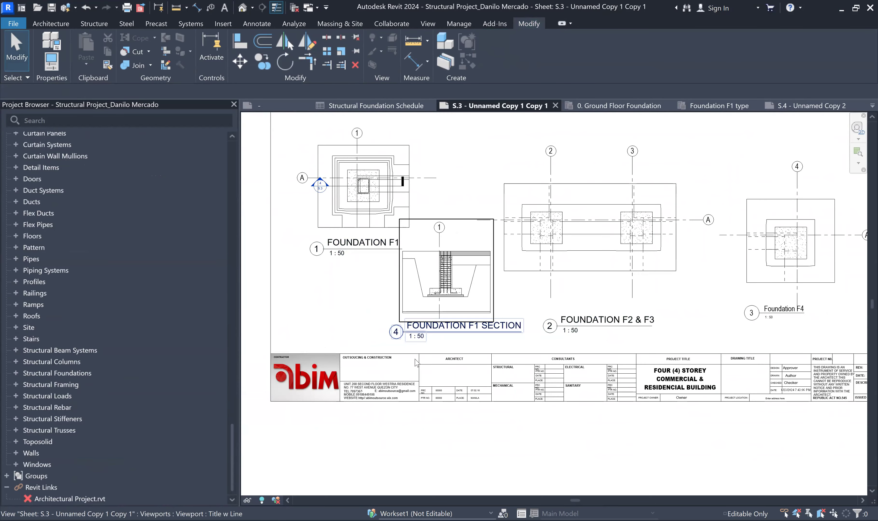
pyautogui.press('Escape')
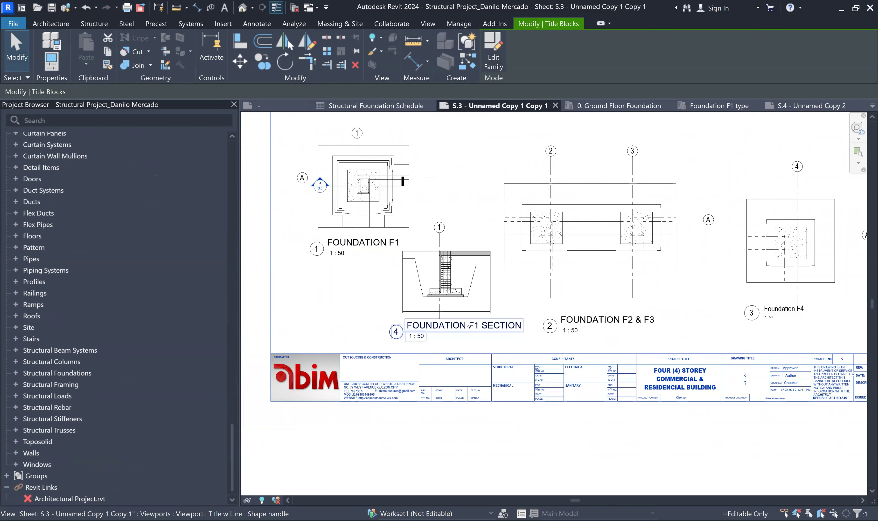
pyautogui.scroll(-2, 458, 323)
pyautogui.scroll(5, 458, 324)
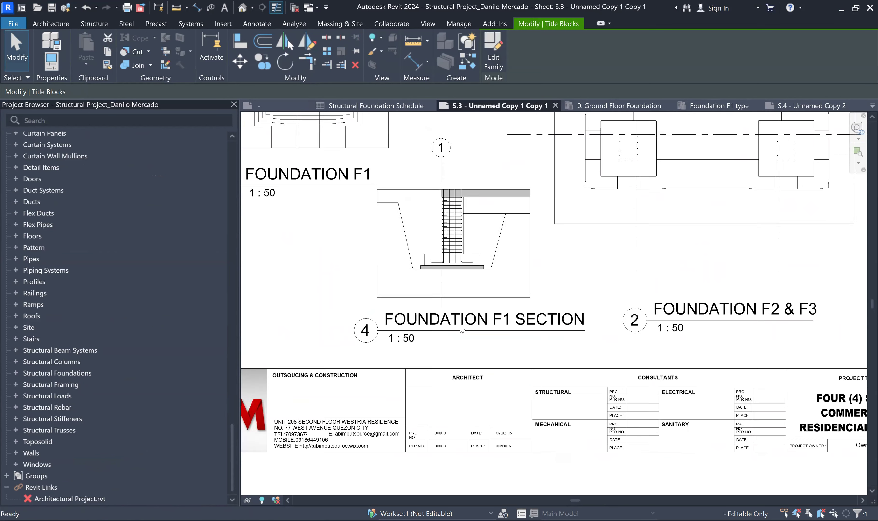
pyautogui.press('Escape')
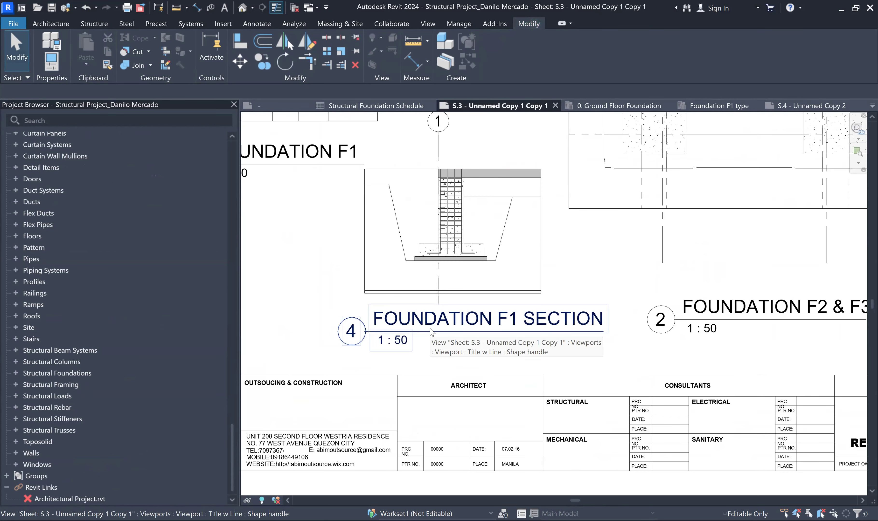
pyautogui.scroll(-4, 431, 332)
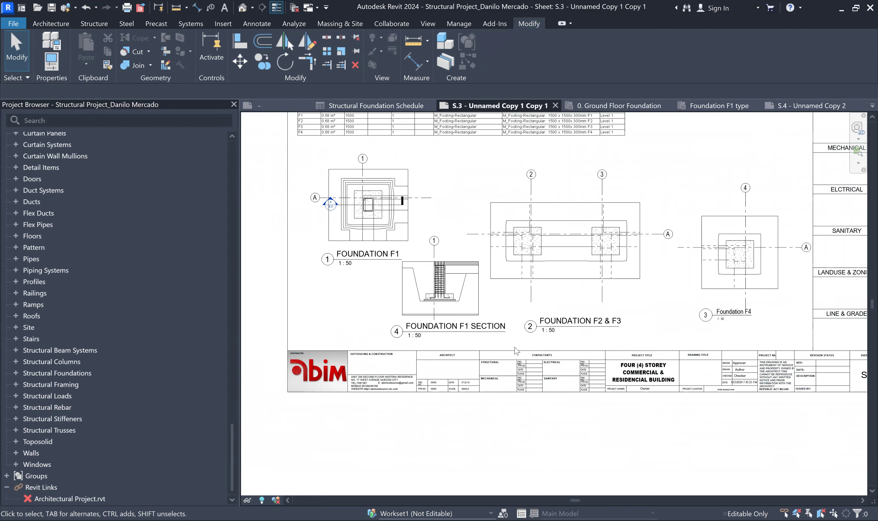
pyautogui.scroll(-2, 594, 420)
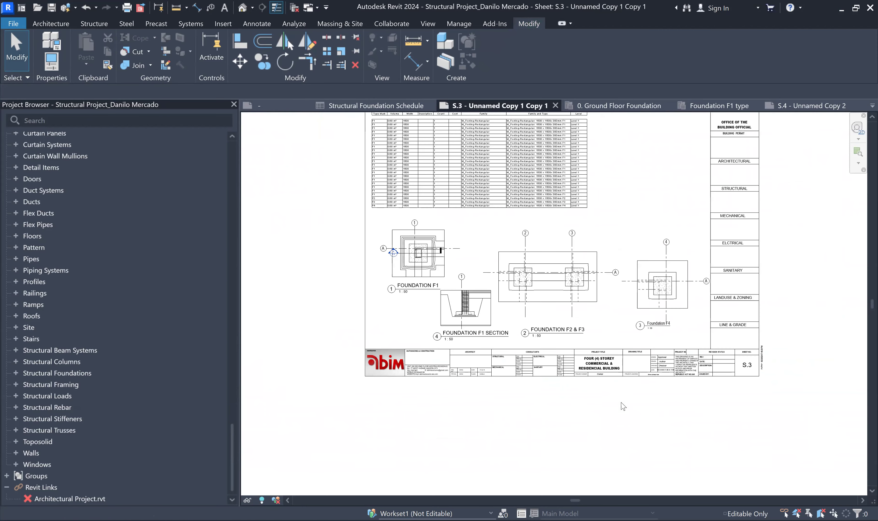
pyautogui.middleClick(675, 372)
pyautogui.middleClick(675, 372)
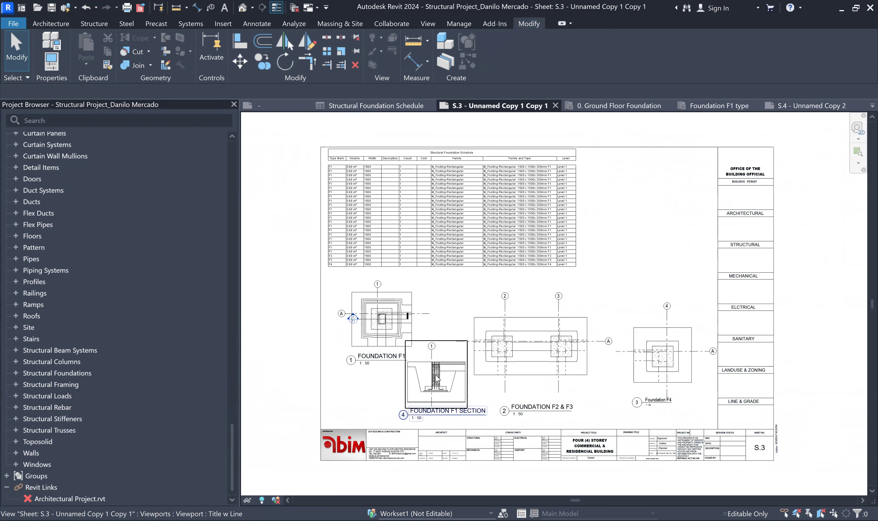
pyautogui.scroll(-1, 437, 379)
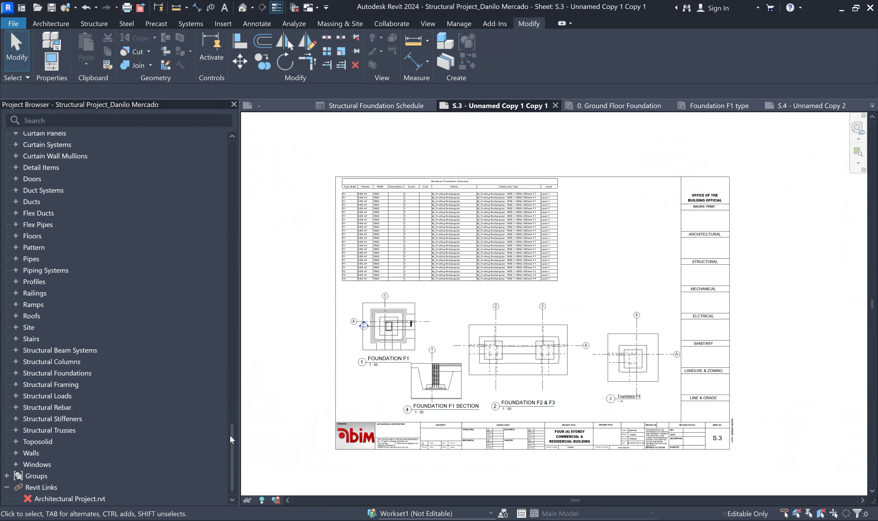
# Step: Open the 0. Ground Floor Foundation structural plan and switch to the default 3D view of the building
pyautogui.scroll(20, 210, 196)
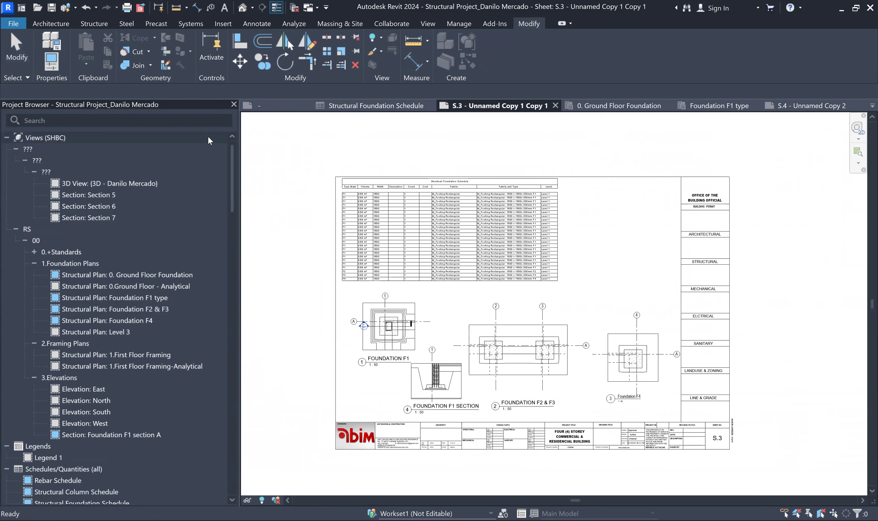
pyautogui.doubleClick(141, 274)
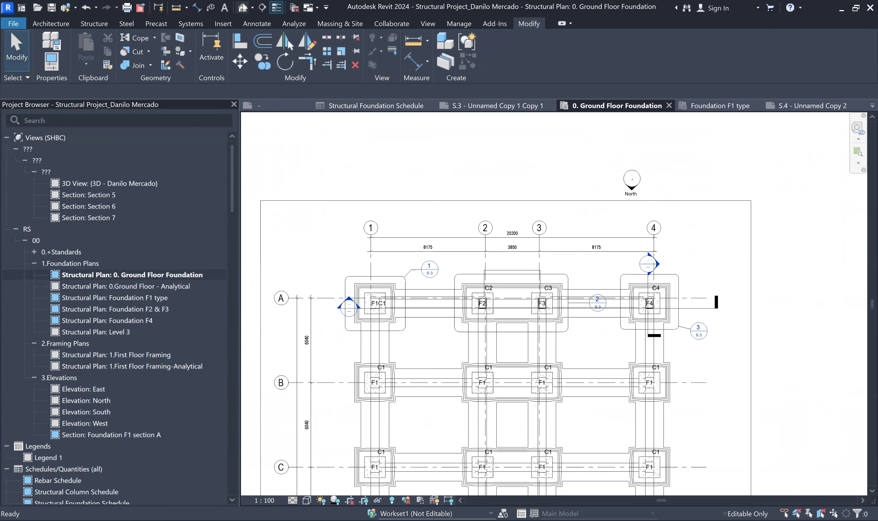
pyautogui.click(242, 7)
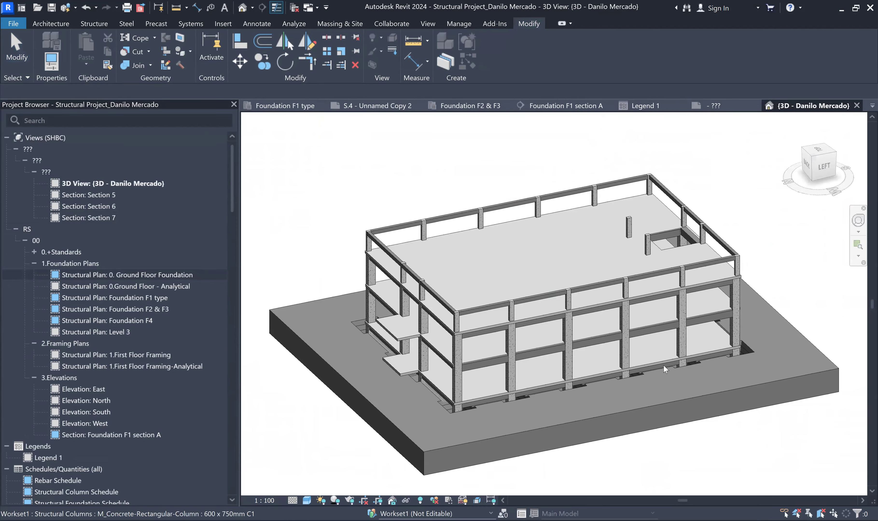
pyautogui.scroll(-1, 664, 370)
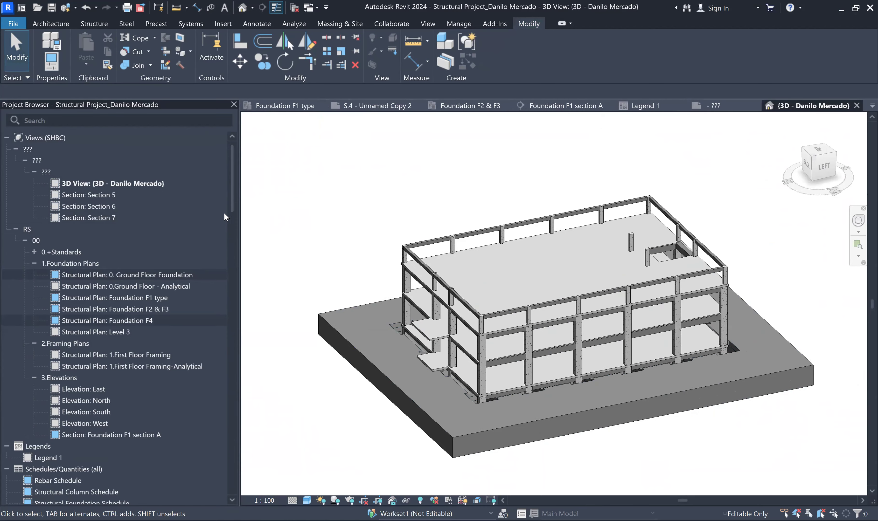
# Step: Reload the linked Architectural Project.rvt model so that it displays in the 3D view
pyautogui.moveTo(232, 193); pyautogui.dragTo(208, 500)
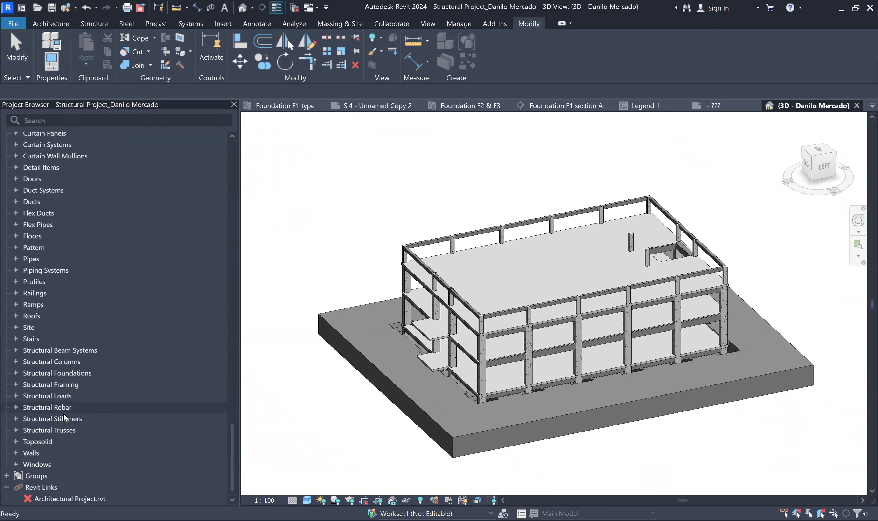
pyautogui.rightClick(49, 498)
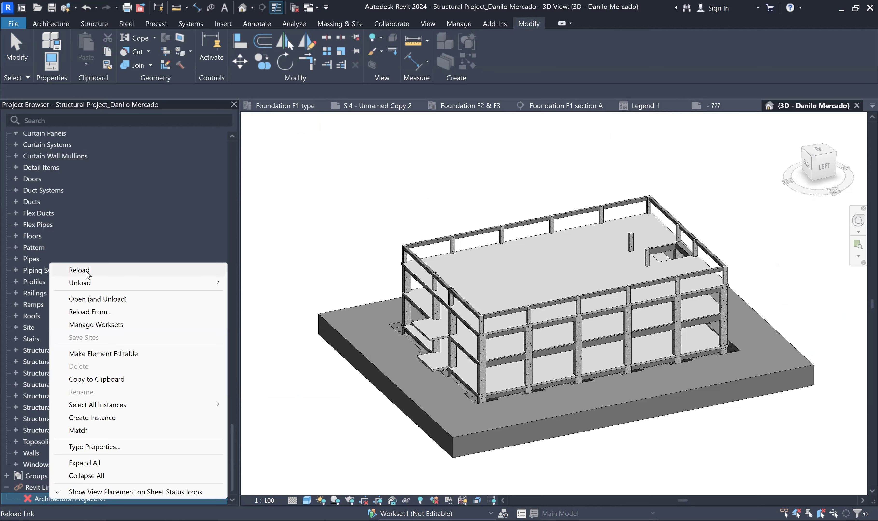
pyautogui.click(87, 272)
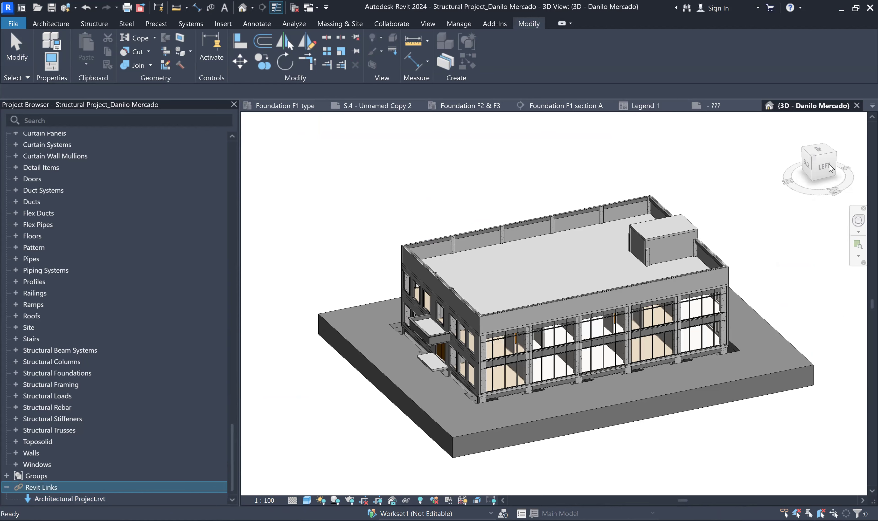
pyautogui.click(540, 376)
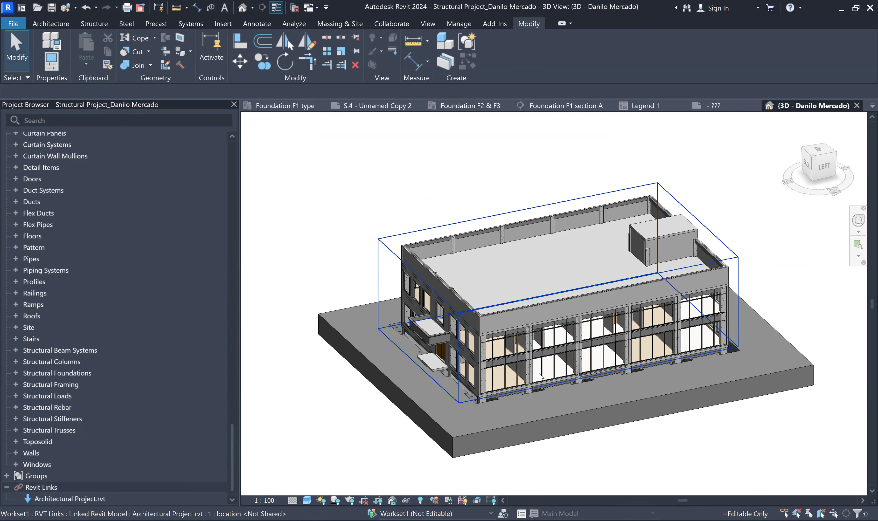
pyautogui.press('Escape')
pyautogui.scroll(-2, 357, 243)
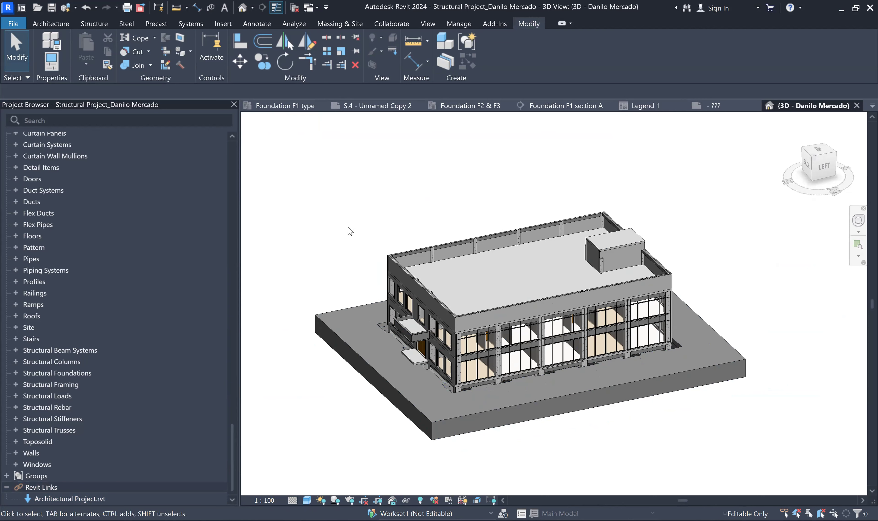
pyautogui.scroll(2, 346, 219)
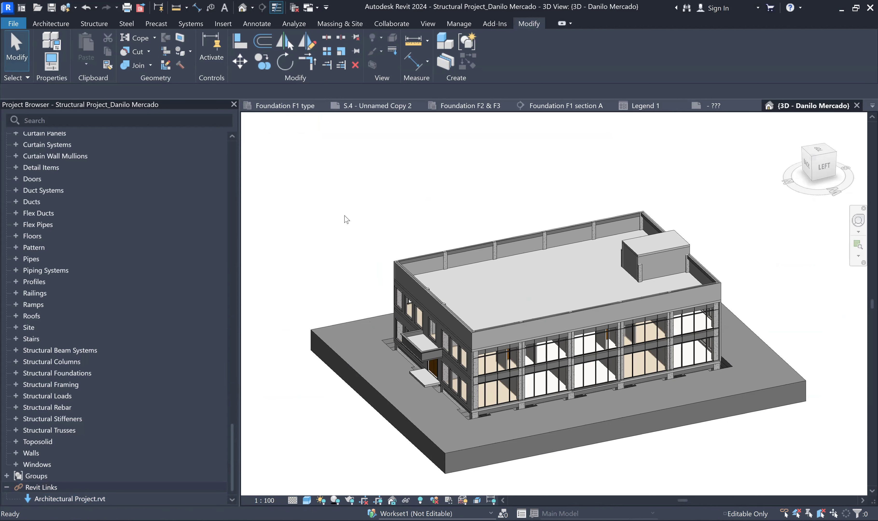
# Step: Limit the model category filter list to Structure only in the 3D view's Visibility/Graphic Overrides and accept the settings
pyautogui.press('v')
pyautogui.press('v')
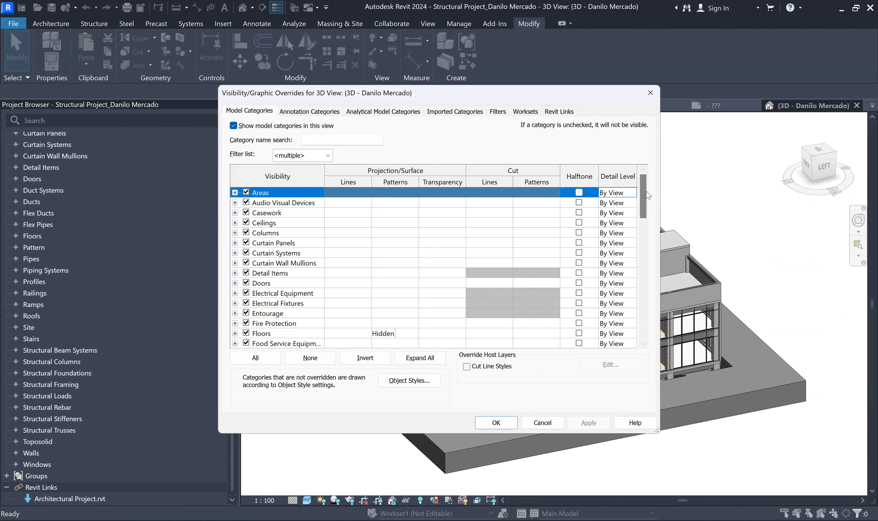
pyautogui.moveTo(643, 195); pyautogui.dragTo(644, 317)
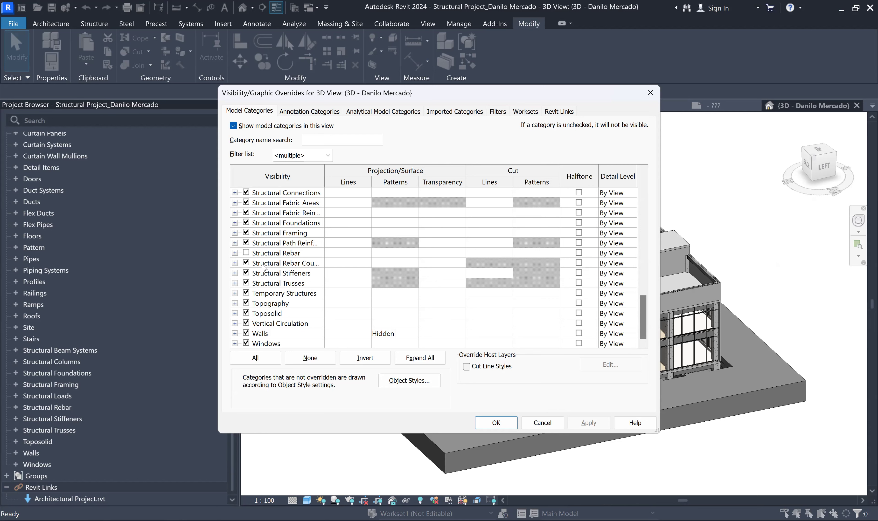
pyautogui.click(305, 156)
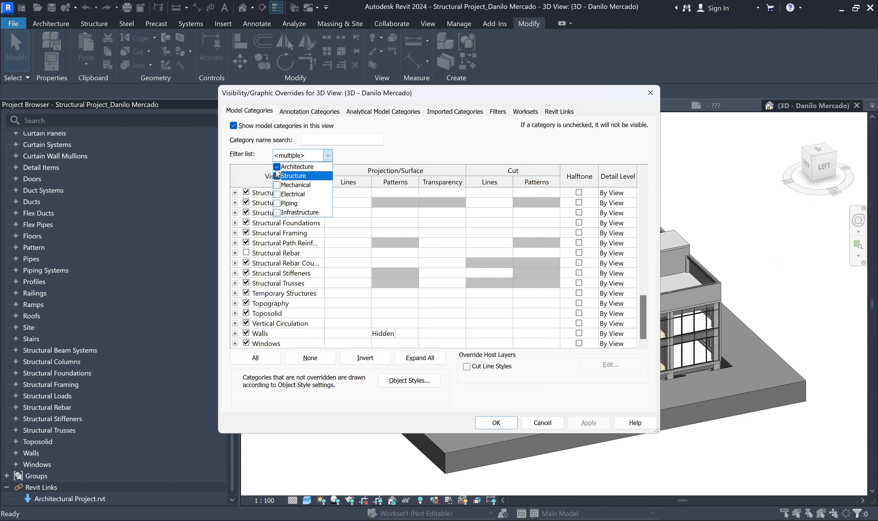
pyautogui.click(276, 167)
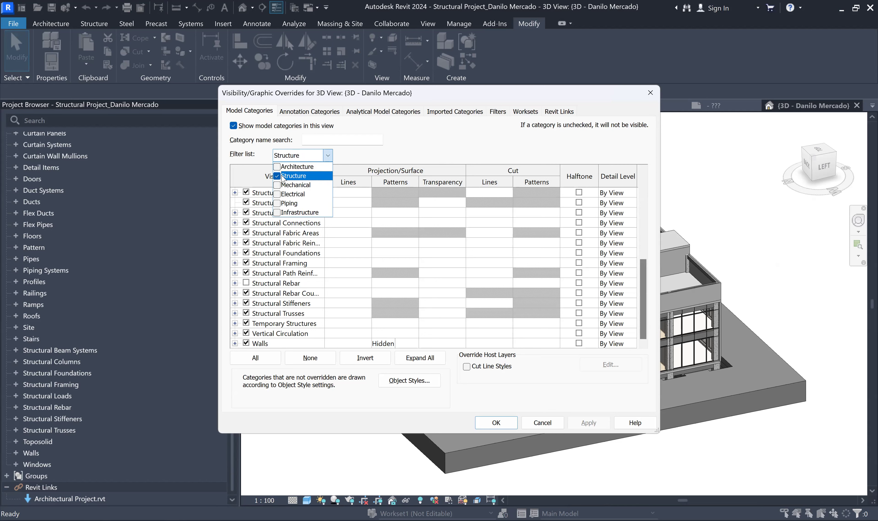
pyautogui.click(500, 424)
pyautogui.click(496, 424)
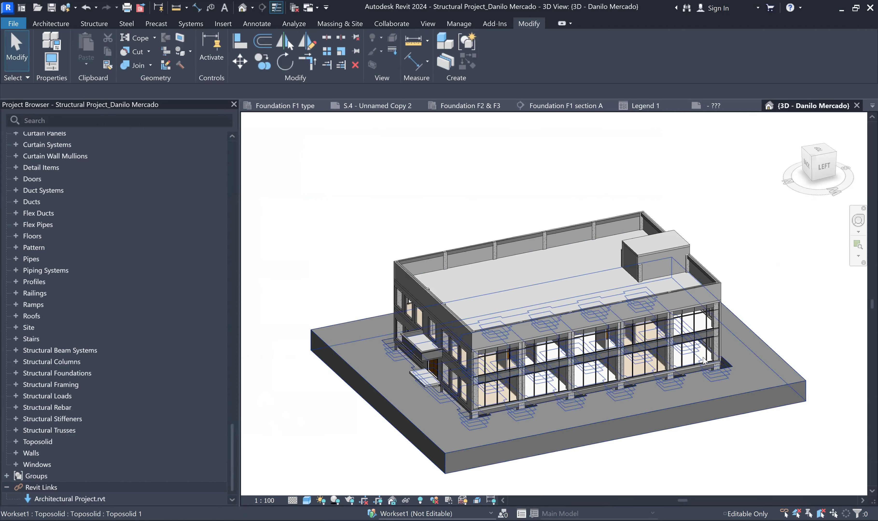
pyautogui.moveTo(699, 435); pyautogui.dragTo(683, 421, button='middle')
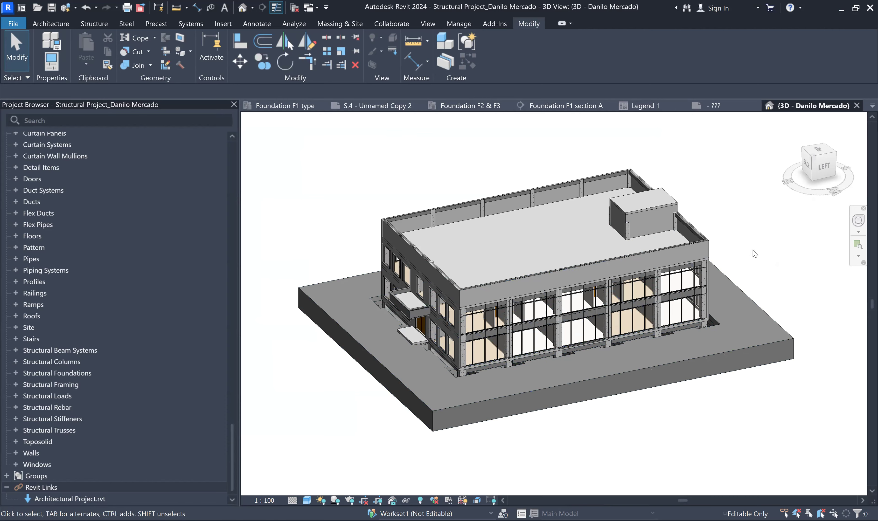
pyautogui.scroll(-3, 619, 340)
pyautogui.scroll(-1, 617, 337)
pyautogui.moveTo(658, 344); pyautogui.dragTo(693, 344, button='middle')
pyautogui.scroll(2, 642, 370)
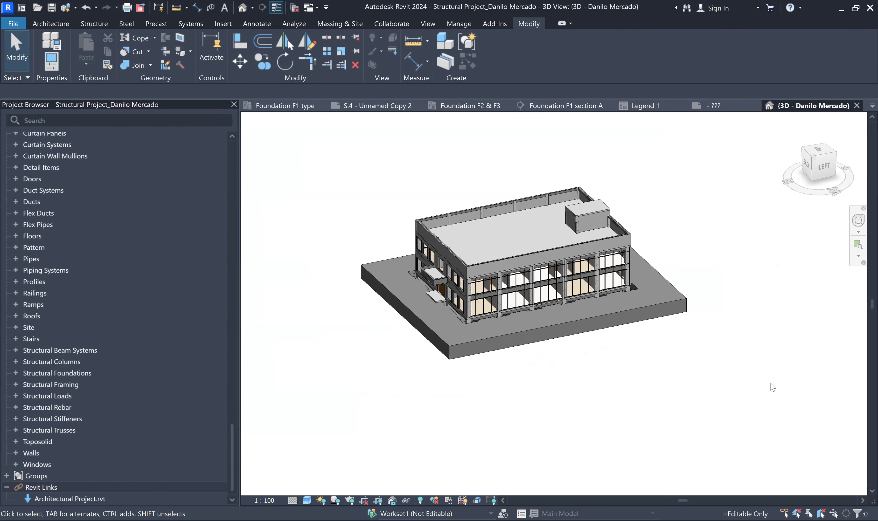
pyautogui.moveTo(776, 394); pyautogui.dragTo(363, 214)
pyautogui.moveTo(313, 182); pyautogui.dragTo(399, 219)
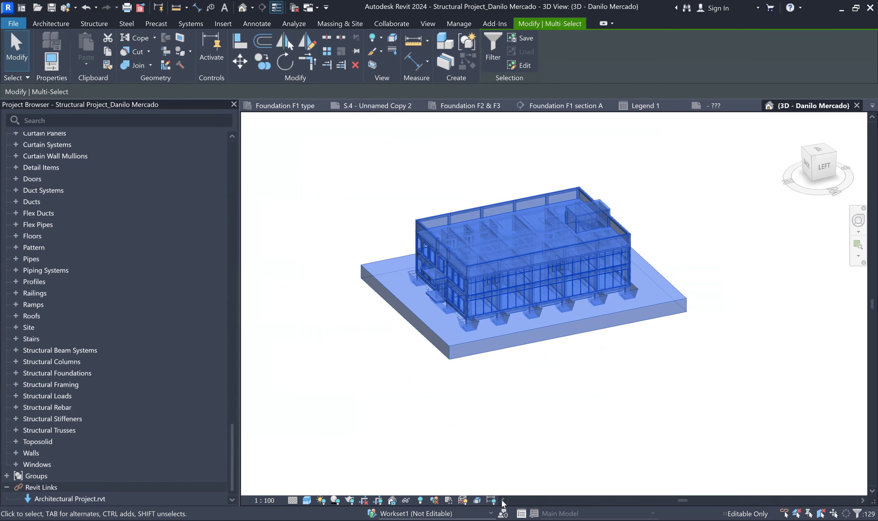
pyautogui.scroll(-2, 690, 417)
pyautogui.moveTo(715, 423); pyautogui.dragTo(657, 309, button='middle')
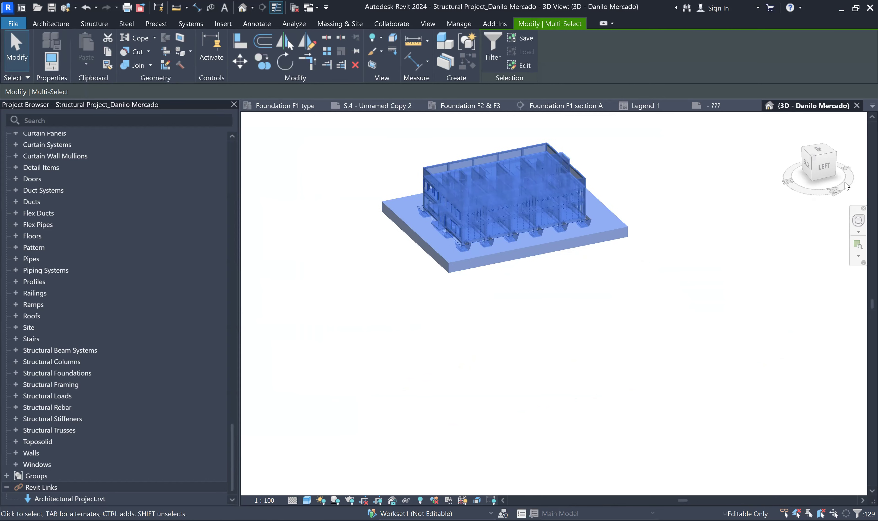
pyautogui.click(857, 8)
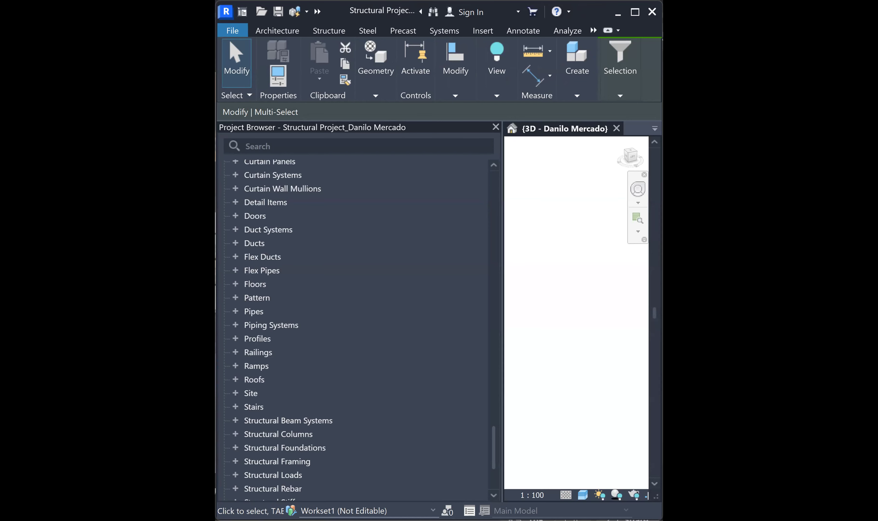
pyautogui.moveTo(662, 261); pyautogui.dragTo(744, 260)
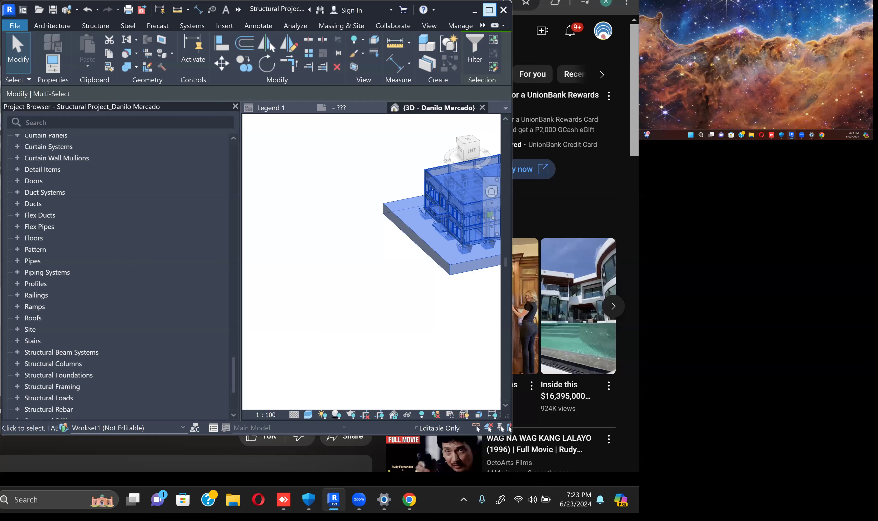
pyautogui.click(717, 12)
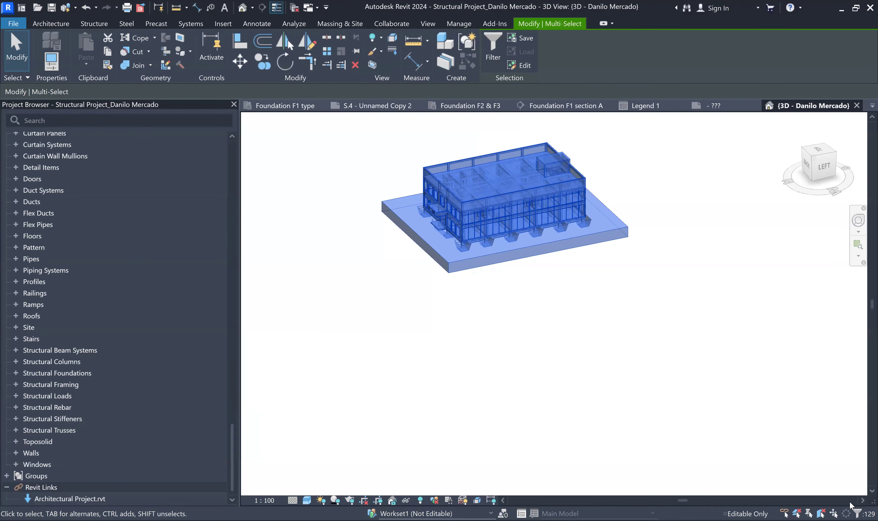
pyautogui.click(862, 500)
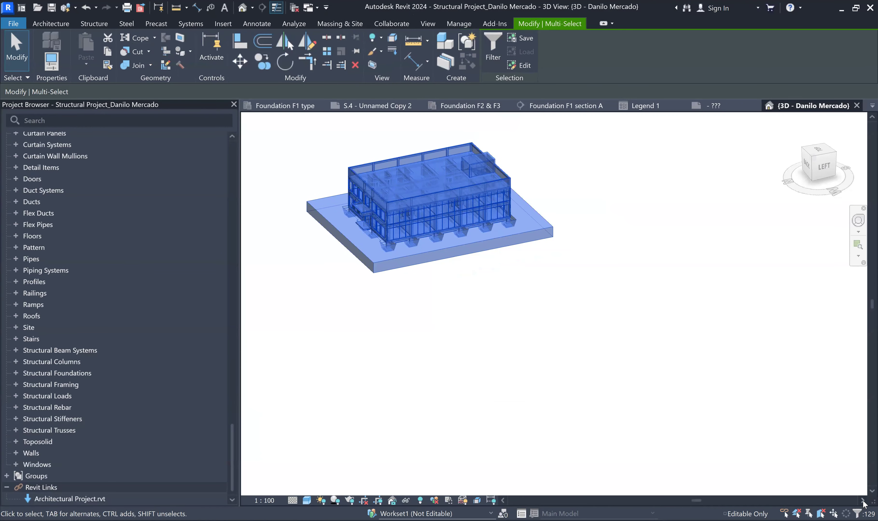
pyautogui.moveTo(542, 330); pyautogui.dragTo(581, 389, button='middle')
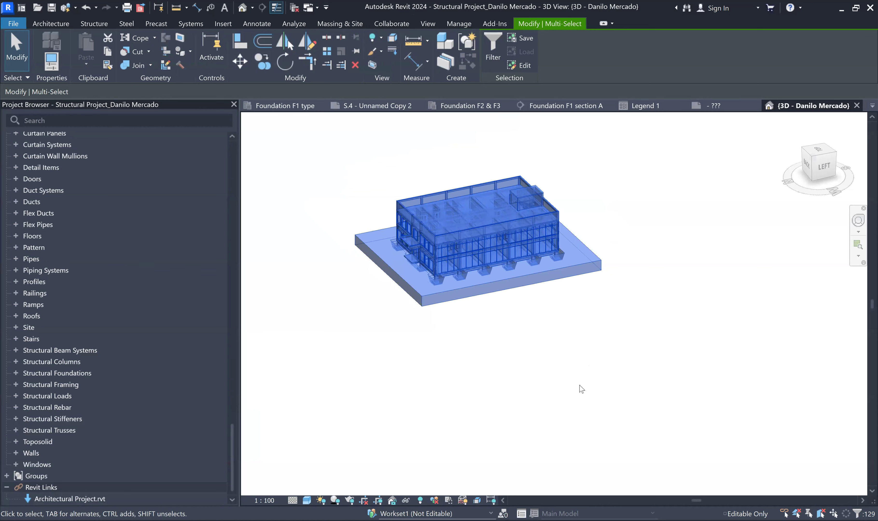
pyautogui.click(448, 318)
# Step: Temporarily isolate the Toposolid category in the 3D view
pyautogui.scroll(2, 394, 196)
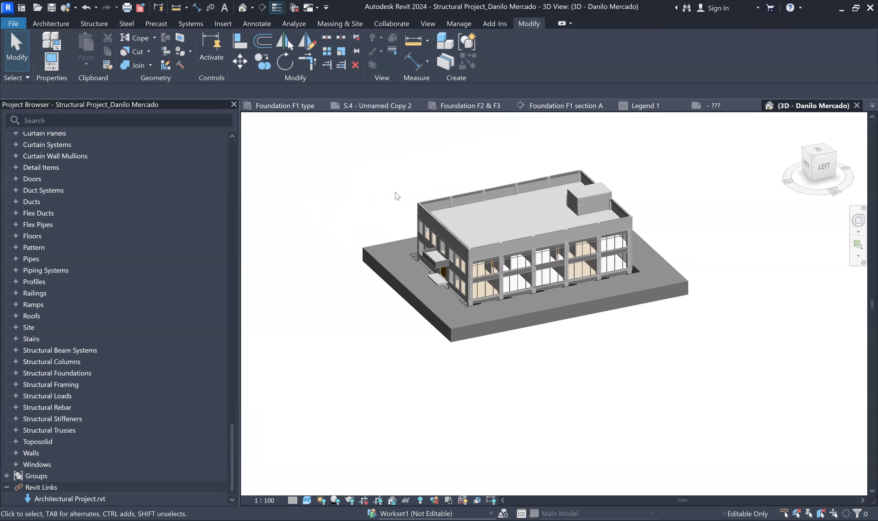
pyautogui.scroll(2, 393, 199)
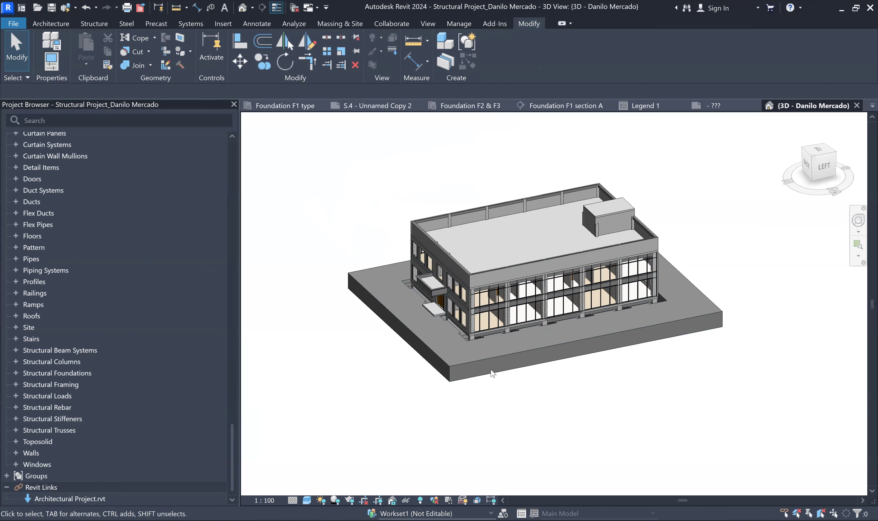
pyautogui.click(494, 360)
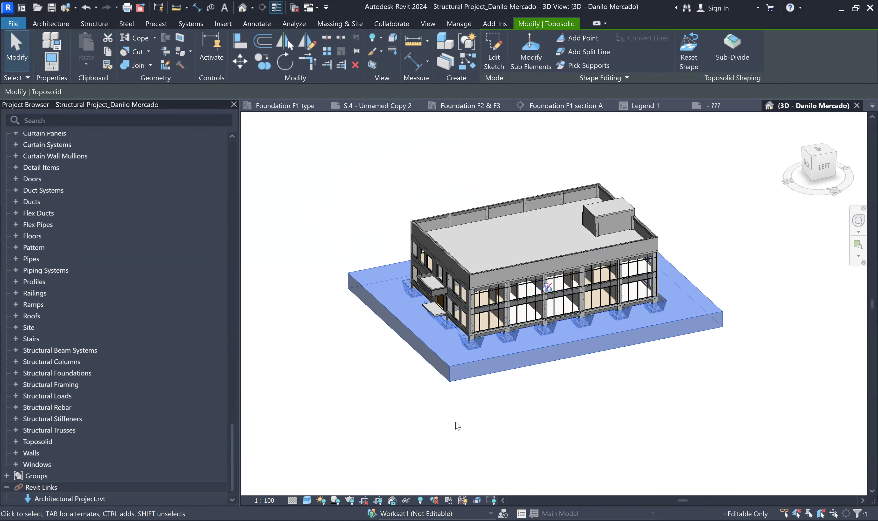
pyautogui.click(406, 500)
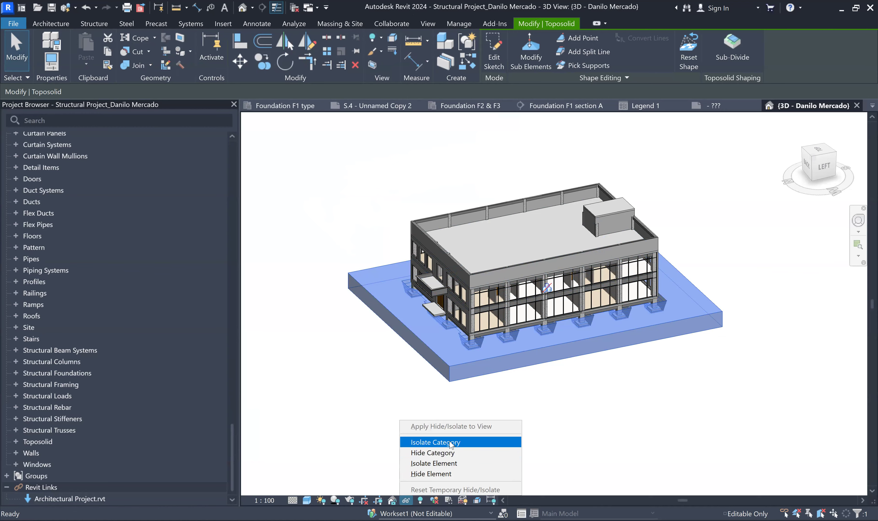
pyautogui.click(449, 442)
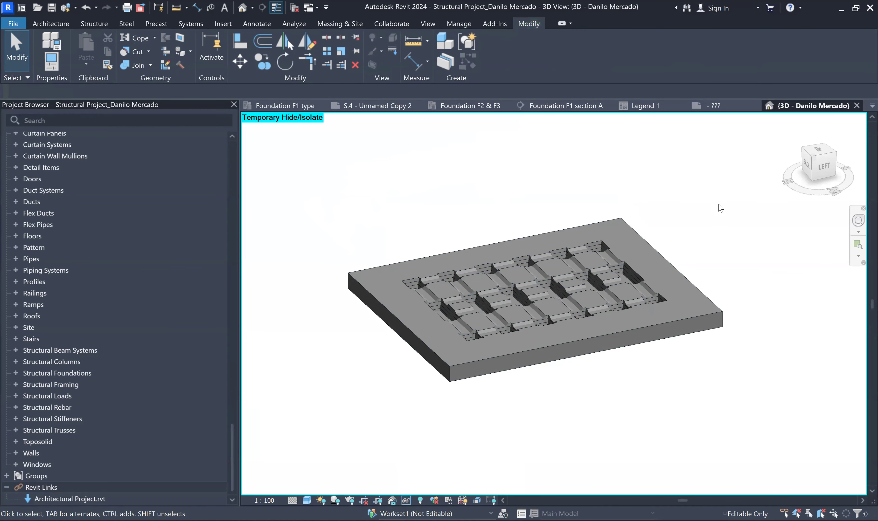
# Step: Examine the foundation excavations in the isolated toposolid from an angled, front and top view
pyautogui.scroll(1, 718, 205)
pyautogui.moveTo(812, 157)
pyautogui.mouseDown()
pyautogui.moveTo(865, 206)
pyautogui.moveTo(254, 232)
pyautogui.moveTo(388, 252)
pyautogui.moveTo(429, 244)
pyautogui.moveTo(427, 214)
pyautogui.mouseUp()
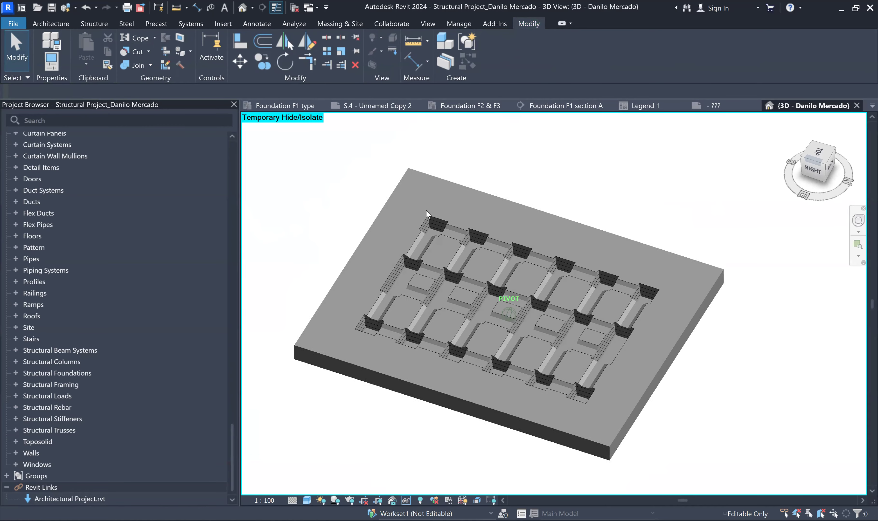
pyautogui.click(820, 155)
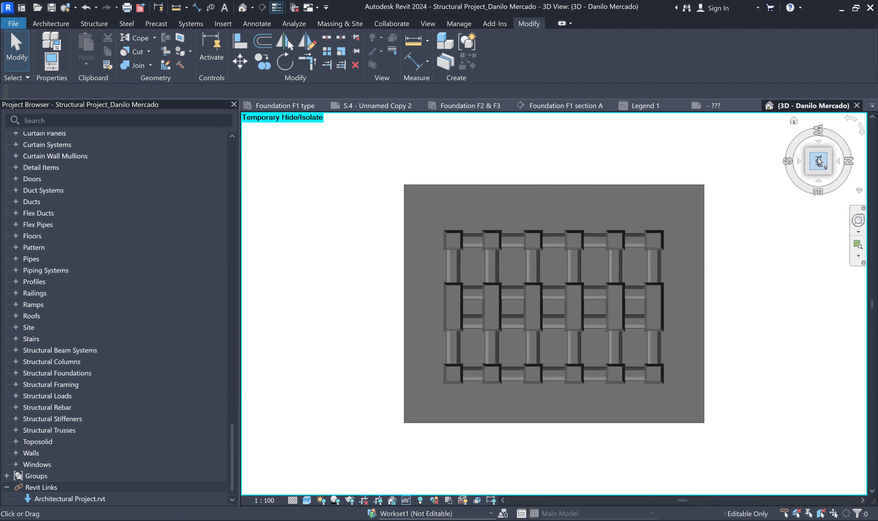
pyautogui.click(802, 162)
pyautogui.click(803, 164)
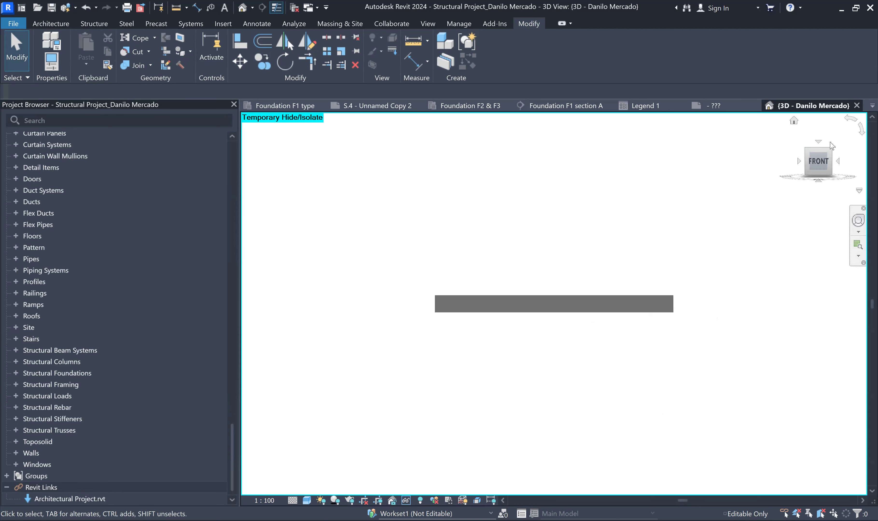
pyautogui.click(822, 149)
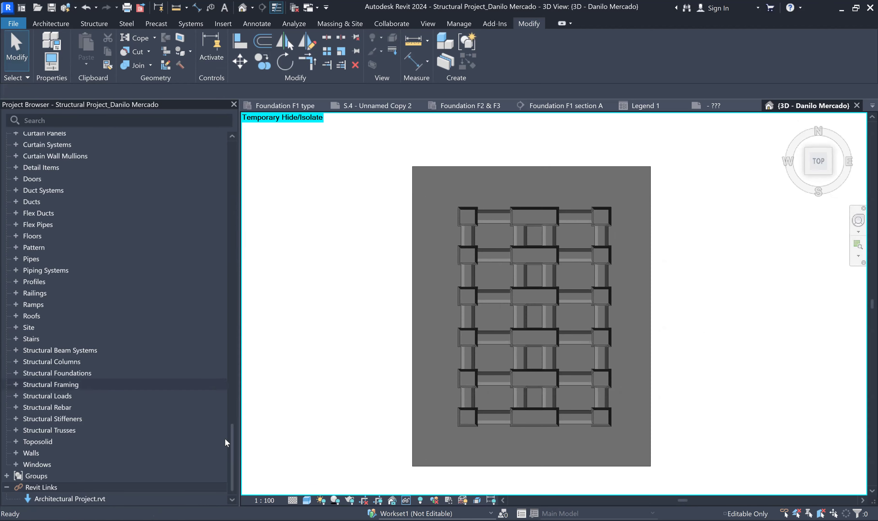
# Step: Compare the 0. Ground Floor Foundation structural plan with the isolated toposolid's excavations in the top-oriented default 3D view
pyautogui.moveTo(232, 441); pyautogui.dragTo(242, 131)
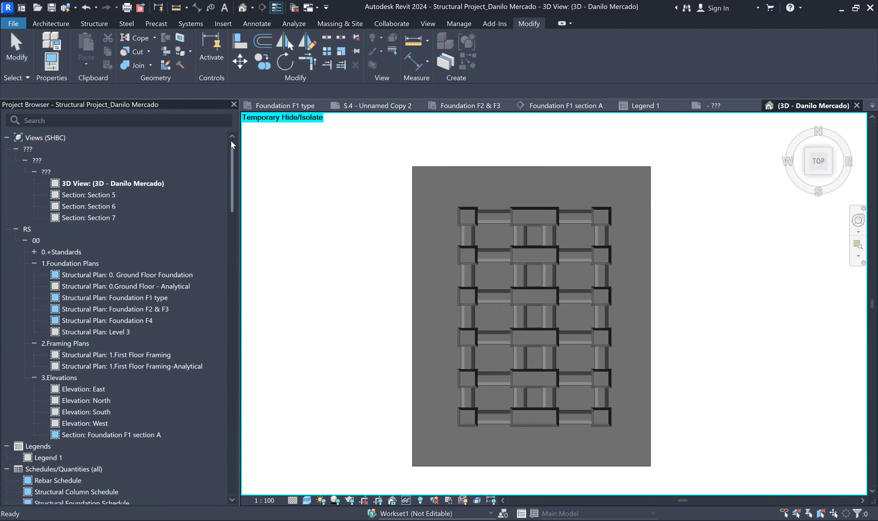
pyautogui.doubleClick(151, 275)
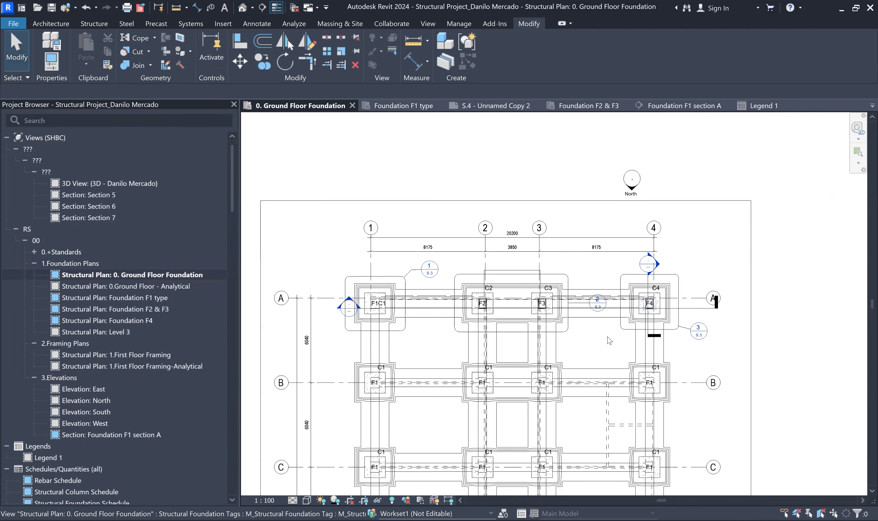
pyautogui.scroll(2, 607, 314)
pyautogui.scroll(-2, 607, 303)
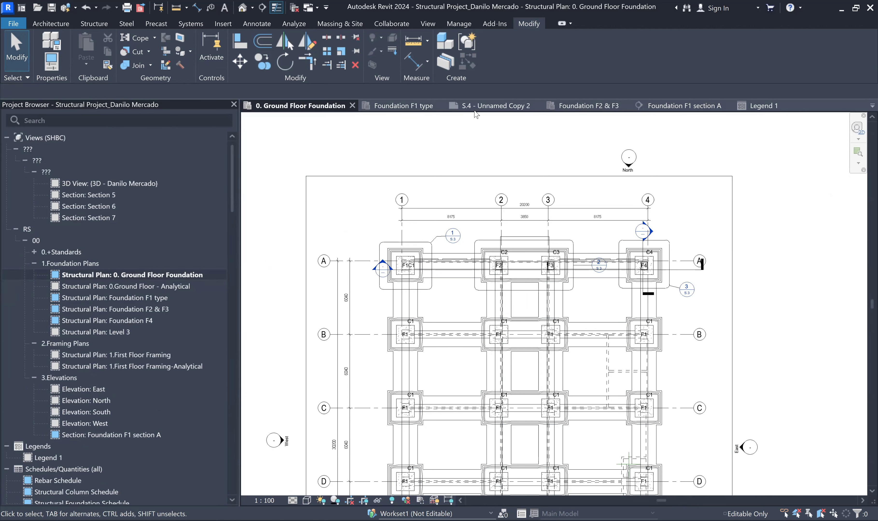
pyautogui.click(242, 8)
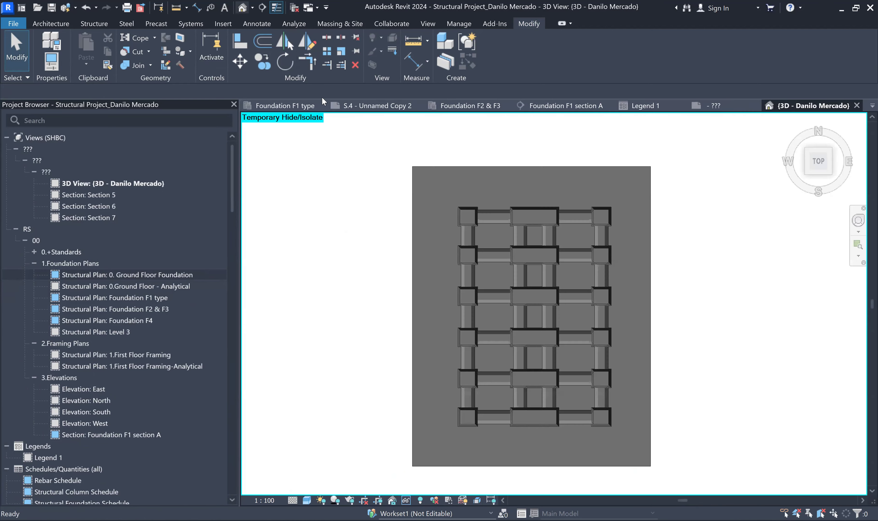
pyautogui.scroll(5, 533, 282)
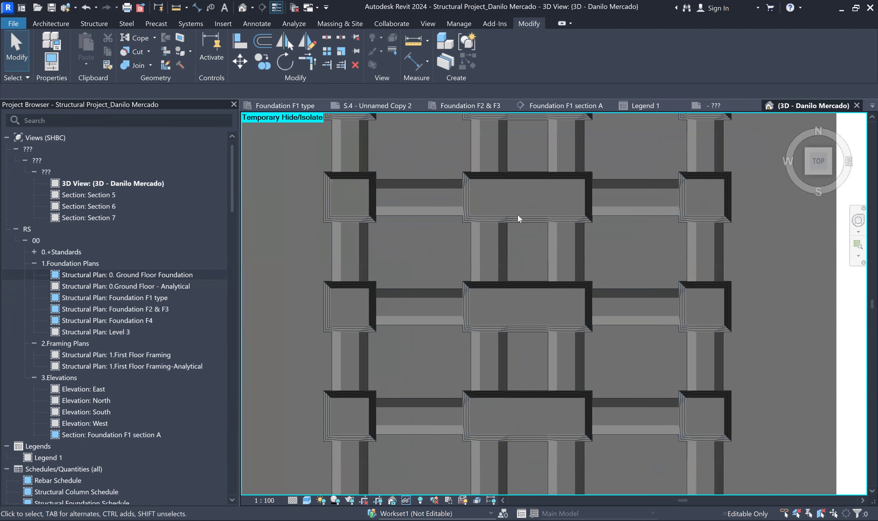
pyautogui.scroll(-6, 489, 257)
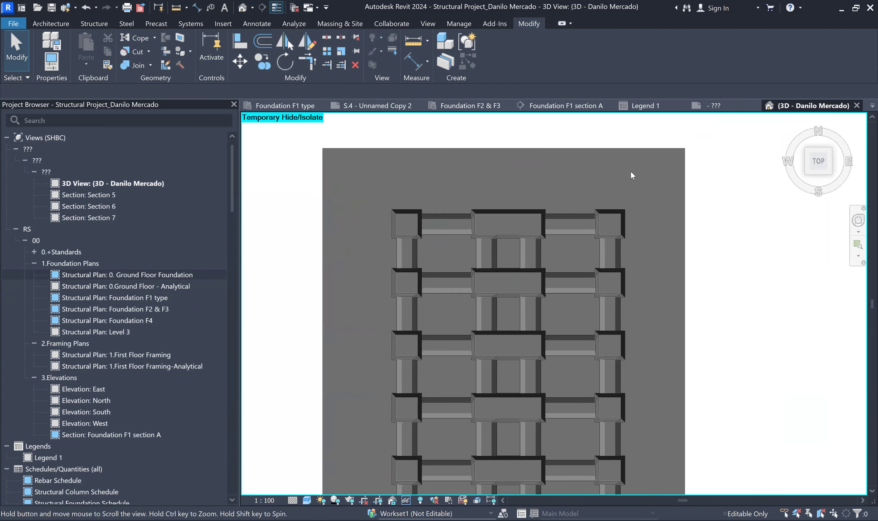
# Step: Examine the toposolid's shape points and edges around the foundation excavations in the top-oriented 3D view using its shape-editing mode
pyautogui.click(633, 149)
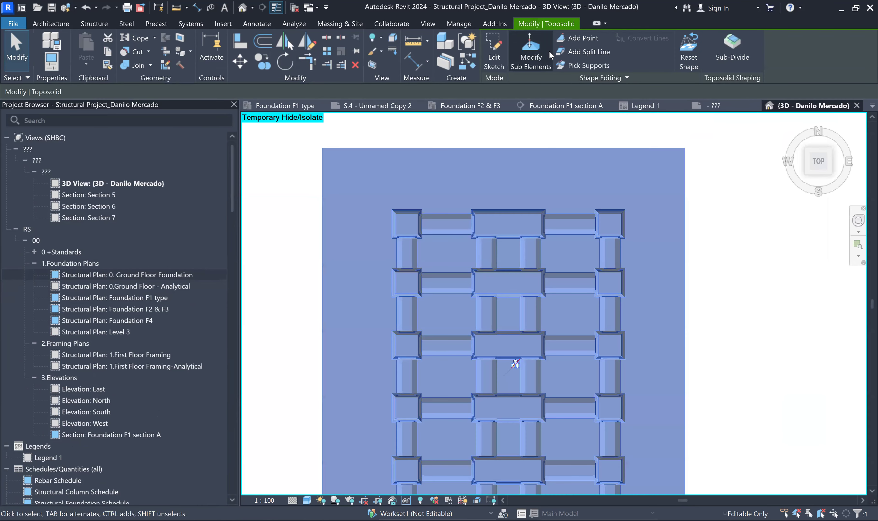
pyautogui.click(580, 35)
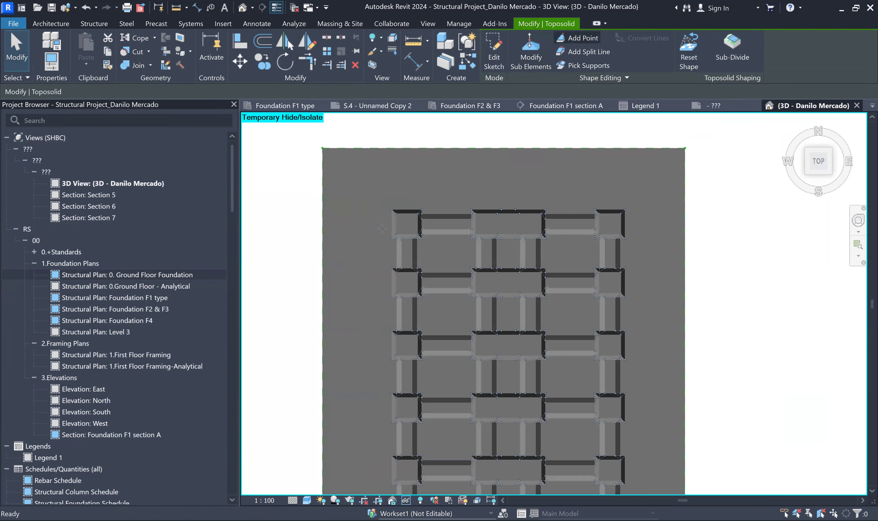
pyautogui.scroll(5, 407, 222)
pyautogui.moveTo(546, 188); pyautogui.dragTo(365, 137, button='middle')
pyautogui.press('Escape')
pyautogui.scroll(-4, 614, 271)
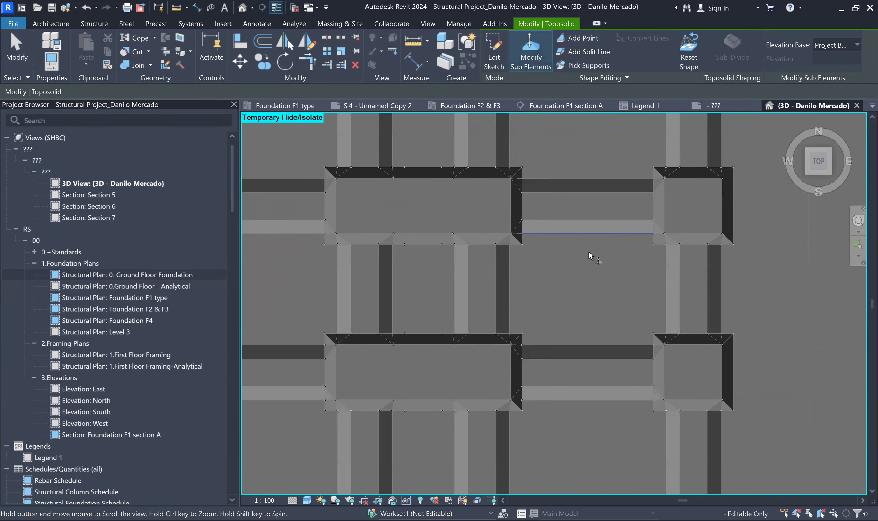
pyautogui.scroll(-2, 612, 277)
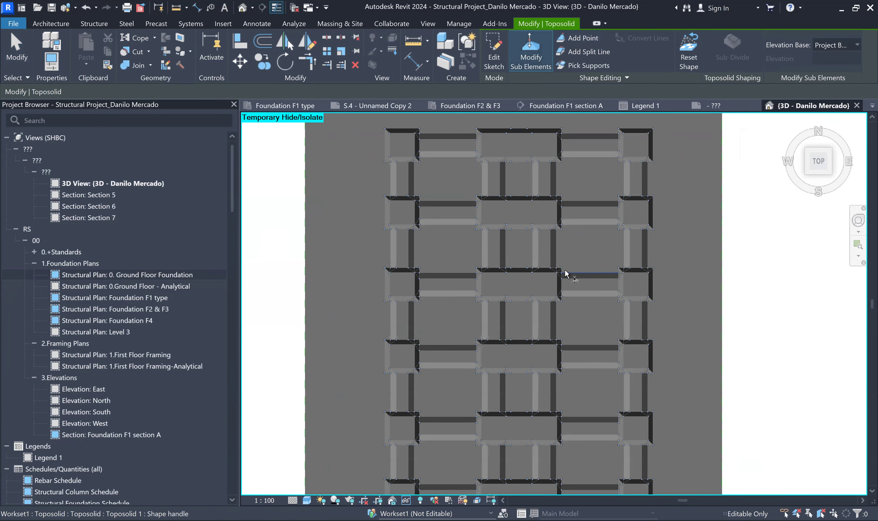
pyautogui.scroll(-1, 473, 268)
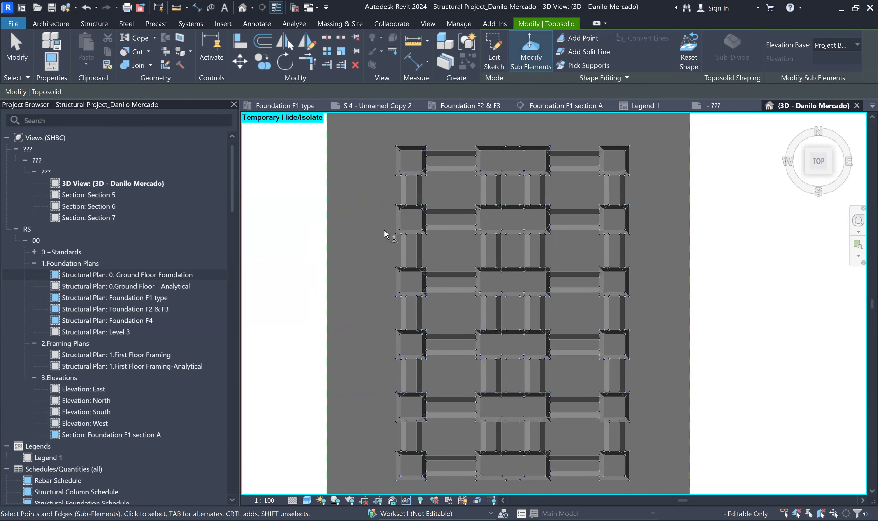
pyautogui.scroll(3, 384, 234)
pyautogui.moveTo(378, 264); pyautogui.dragTo(381, 223, button='middle')
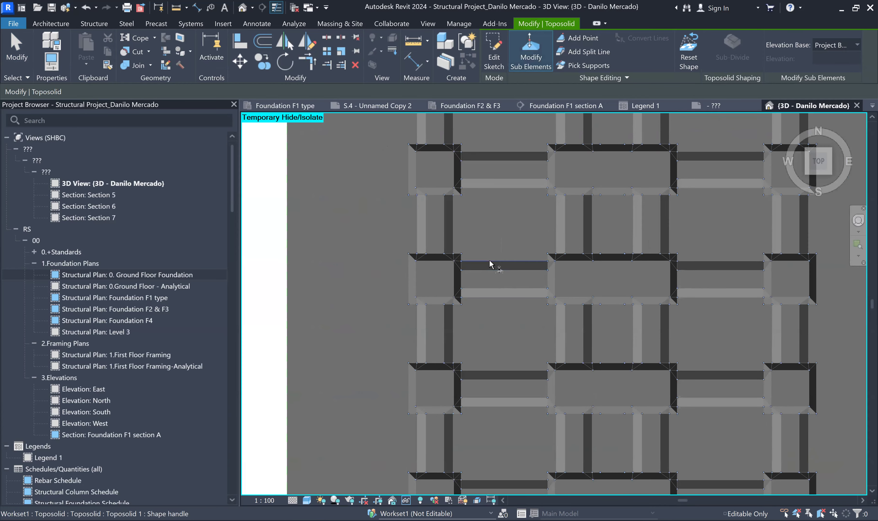
pyautogui.scroll(-2, 489, 261)
pyautogui.scroll(1, 509, 273)
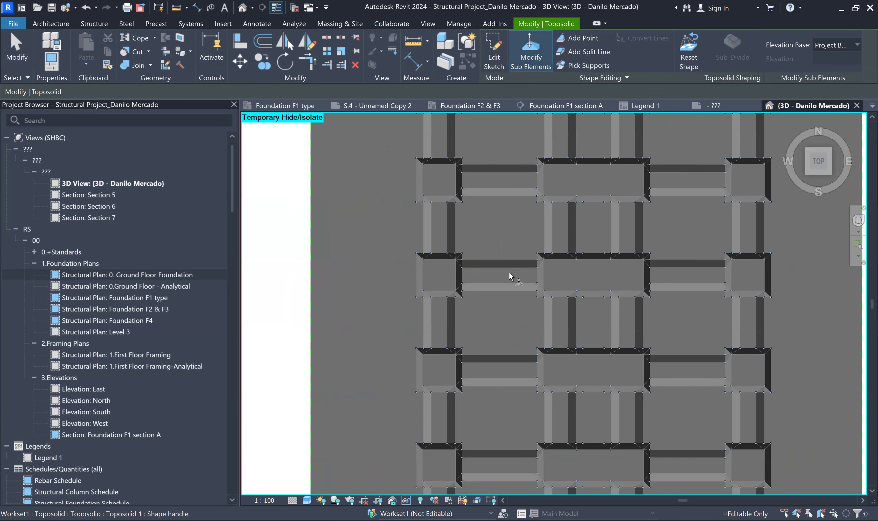
pyautogui.scroll(-1, 509, 273)
pyautogui.moveTo(688, 333); pyautogui.dragTo(624, 308, button='middle')
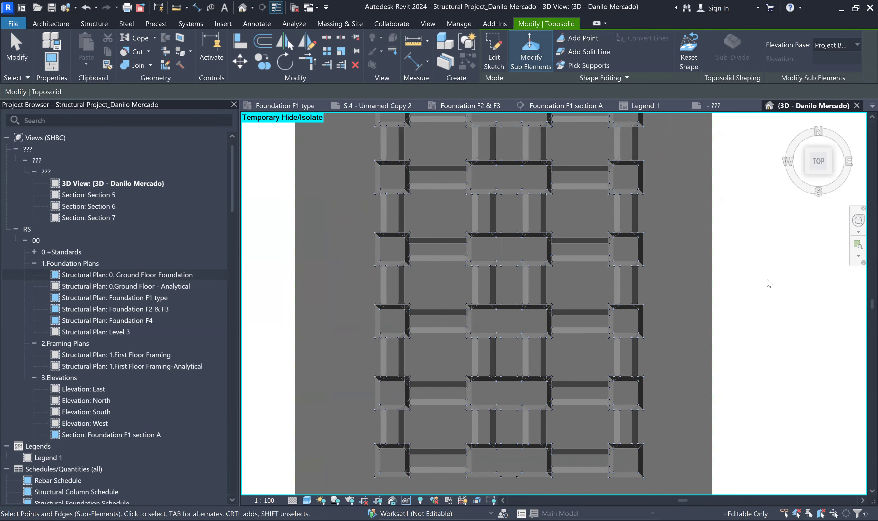
pyautogui.press('Escape')
# Step: Check the spot elevation at the bottom of the northwest corner footing excavation in the shaded 3D view without placing it
pyautogui.scroll(2, 447, 200)
pyautogui.moveTo(472, 263); pyautogui.dragTo(532, 423, button='middle')
pyautogui.scroll(2, 434, 247)
pyautogui.scroll(5, 438, 248)
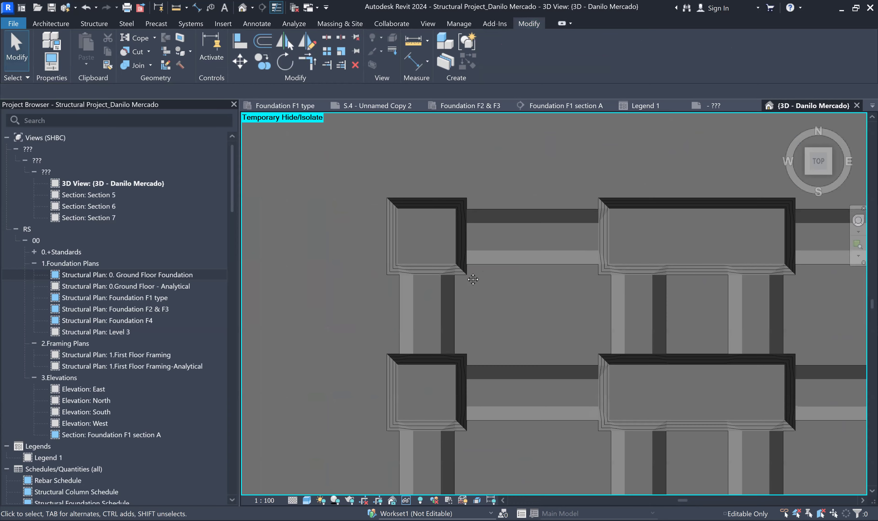
pyautogui.press('e')
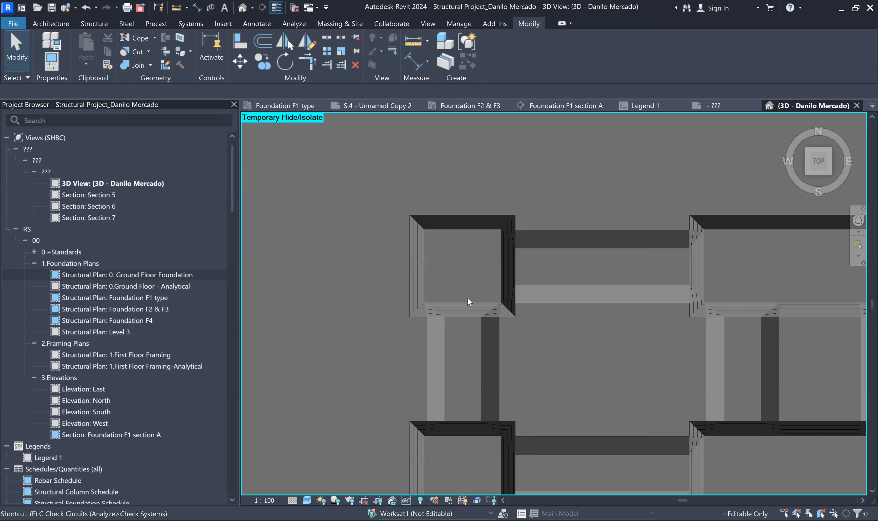
pyautogui.press('l')
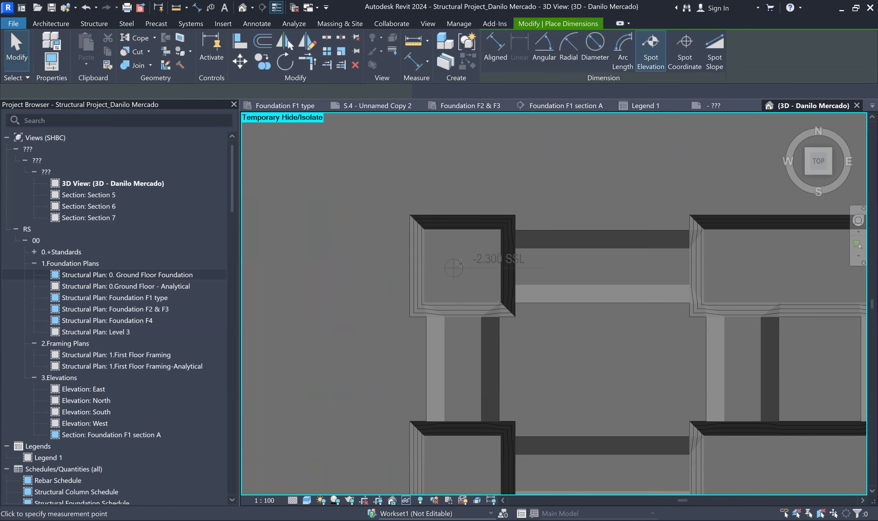
pyautogui.scroll(1, 527, 292)
pyautogui.moveTo(535, 294); pyautogui.dragTo(538, 292, button='middle')
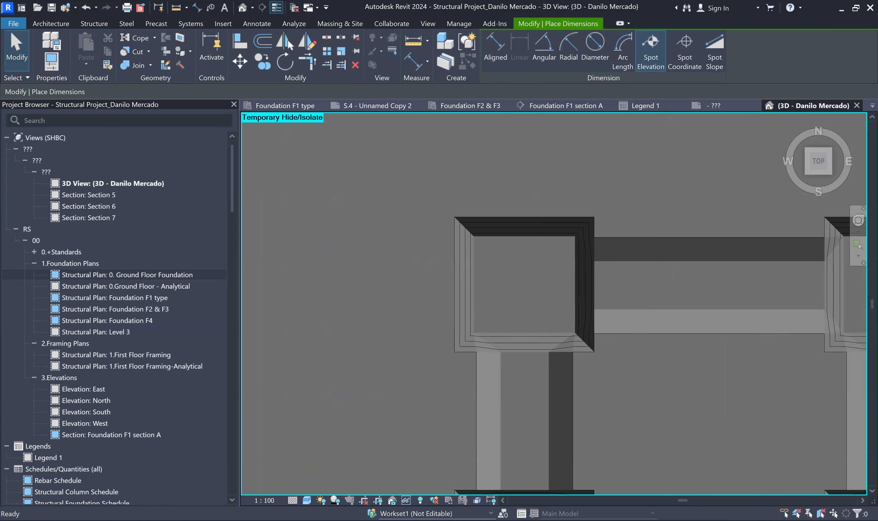
pyautogui.press('Escape')
pyautogui.press('Escape')
# Step: Set the 3D view's visual style to Hidden Line
pyautogui.click(306, 500)
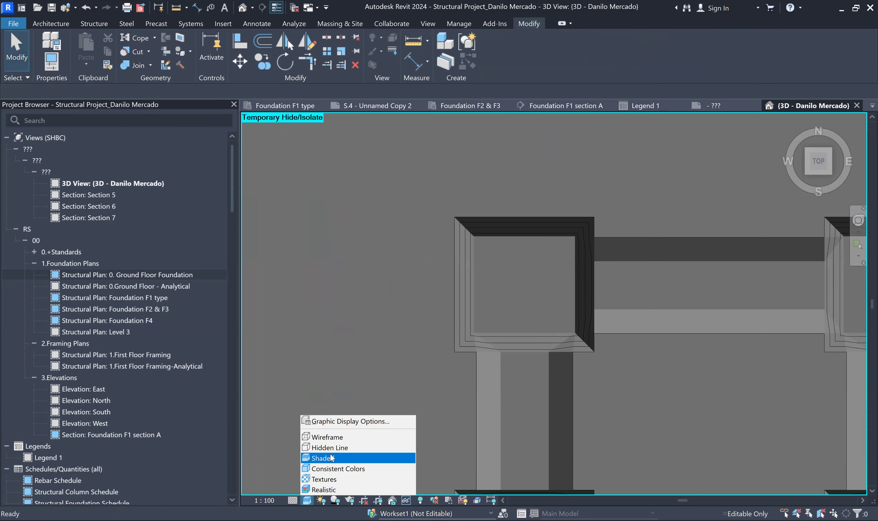
pyautogui.click(337, 447)
pyautogui.scroll(-5, 372, 278)
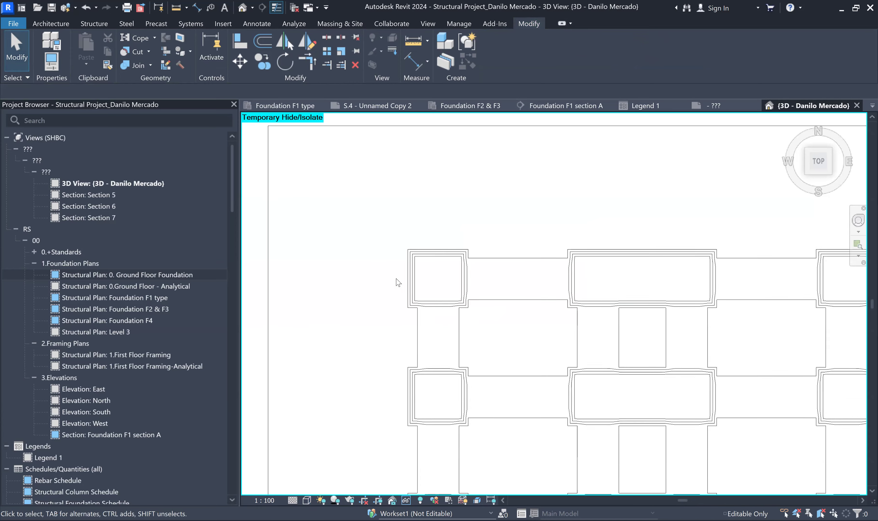
pyautogui.scroll(3, 378, 280)
pyautogui.scroll(1, 378, 281)
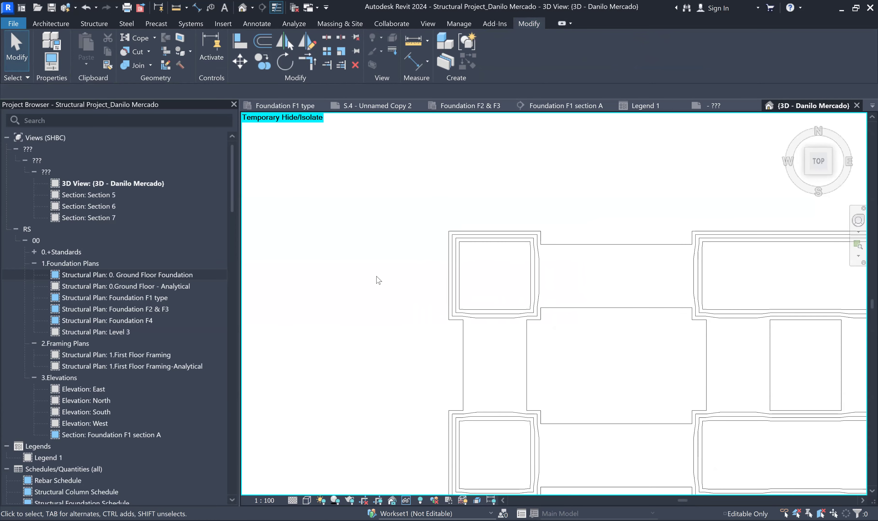
# Step: Compare the spot elevations of the ground surface and the northwest corner excavation's bottom without placing a tag
pyautogui.press('l')
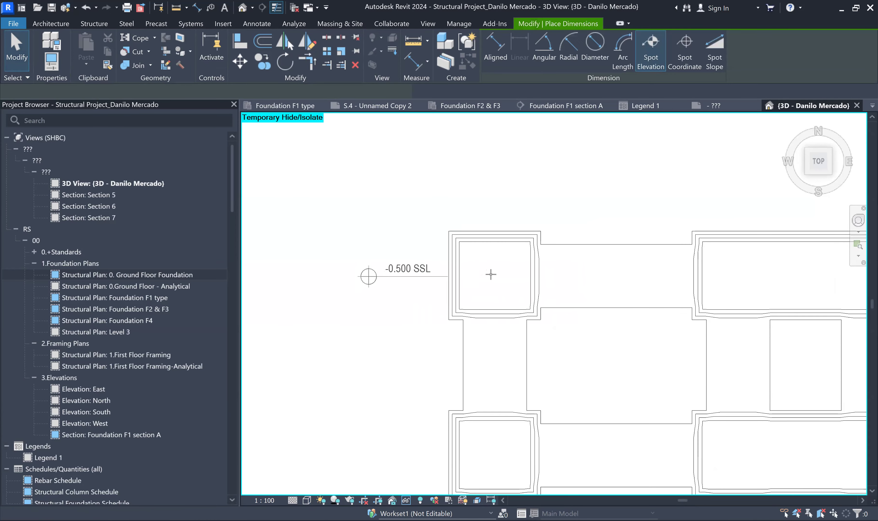
pyautogui.scroll(1, 490, 274)
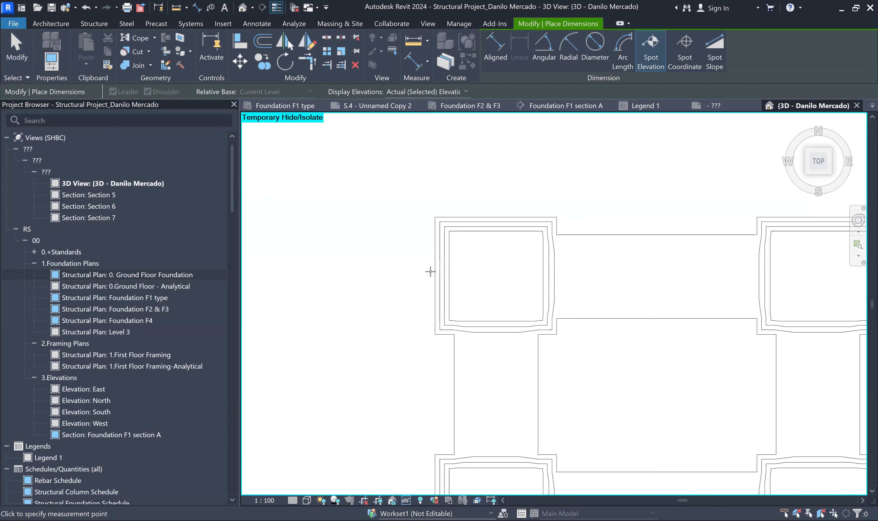
pyautogui.scroll(-1, 477, 284)
pyautogui.scroll(1, 488, 284)
pyautogui.press('Escape')
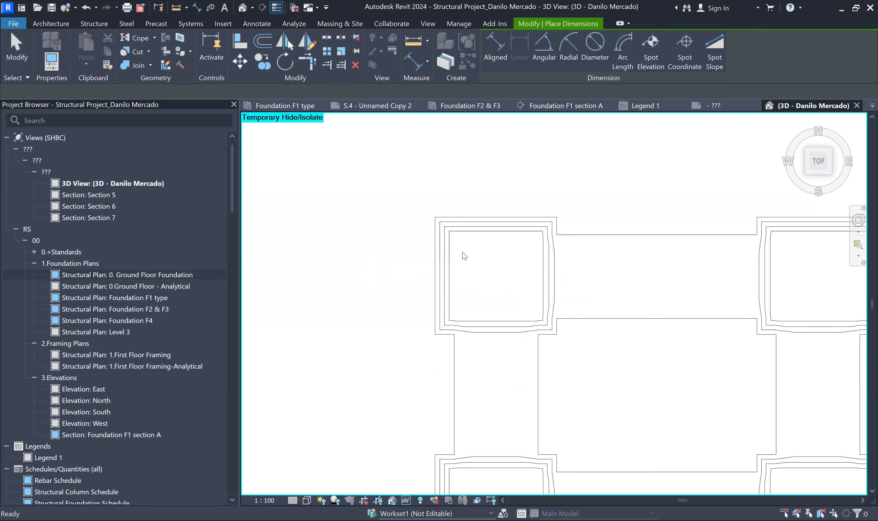
pyautogui.press('Return')
pyautogui.scroll(-3, 464, 256)
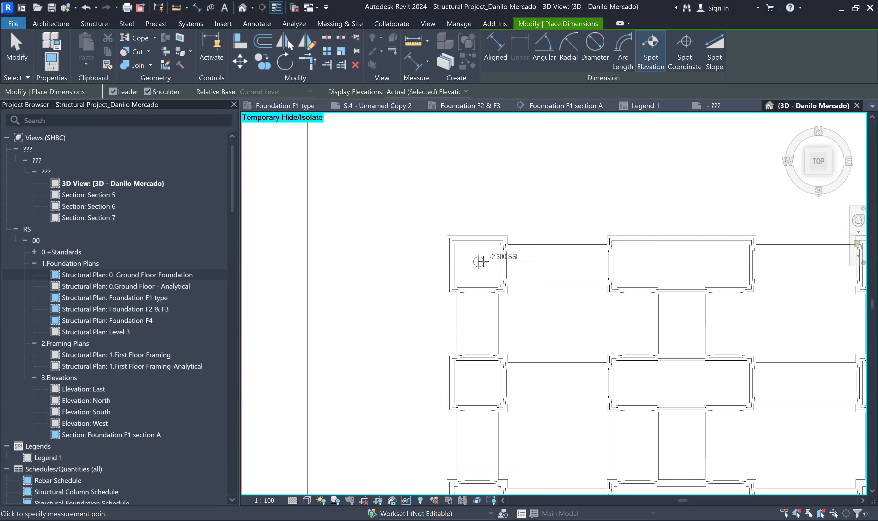
pyautogui.press('Escape')
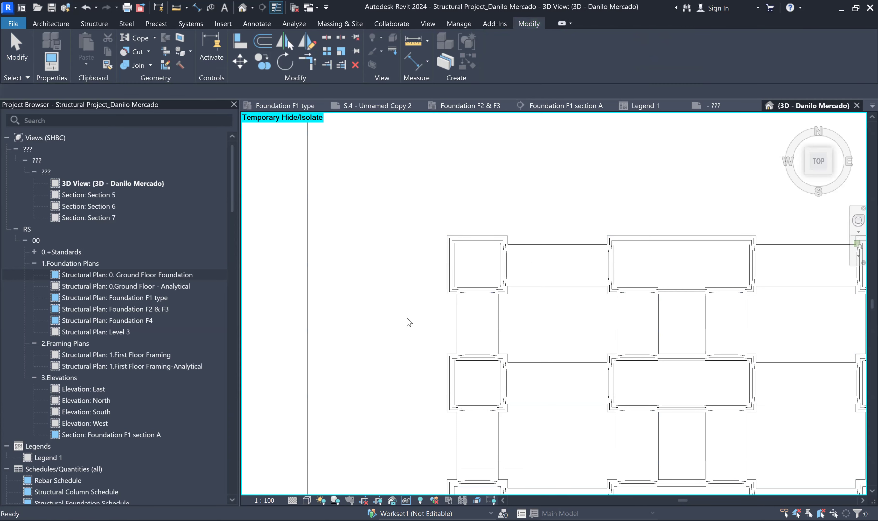
# Step: Turn on hidden annotation categories in the 3D view's Visibility/Graphic Overrides, including Grids and Levels
pyautogui.press('v')
pyautogui.press('g')
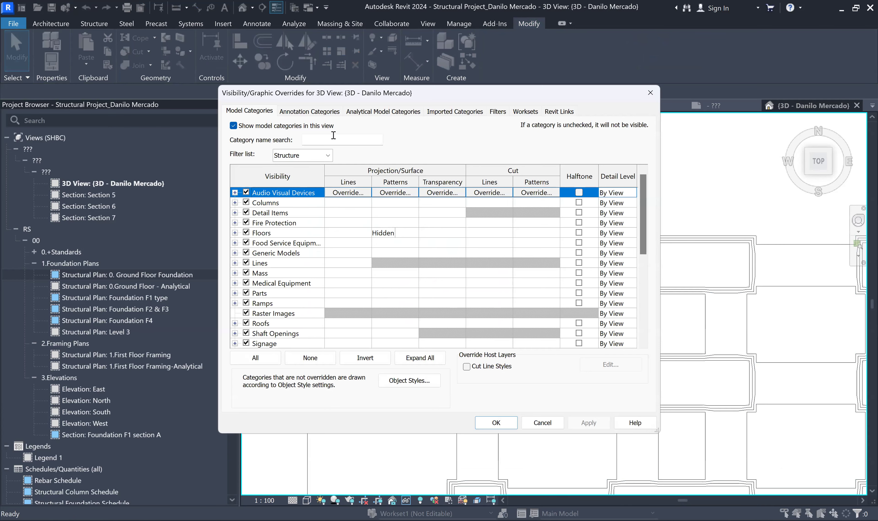
pyautogui.click(308, 112)
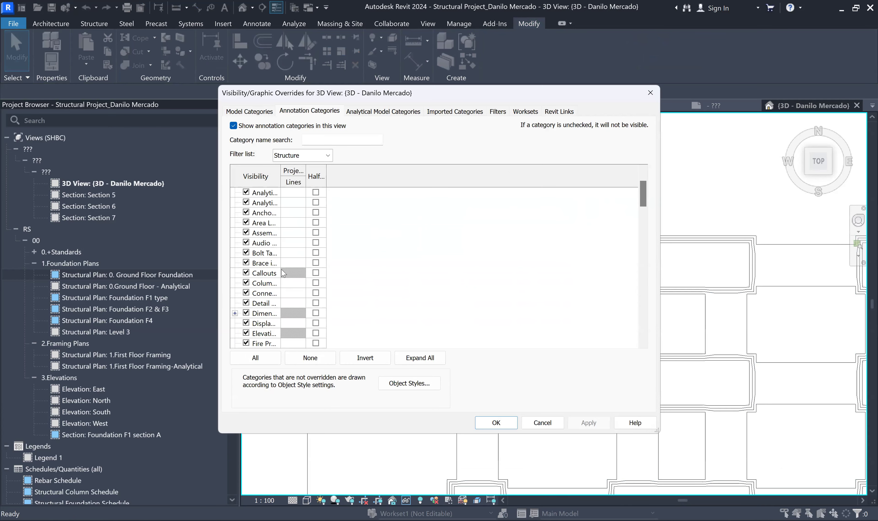
pyautogui.scroll(-5, 281, 271)
pyautogui.click(246, 273)
pyautogui.click(246, 283)
pyautogui.click(245, 293)
pyautogui.scroll(-2, 305, 342)
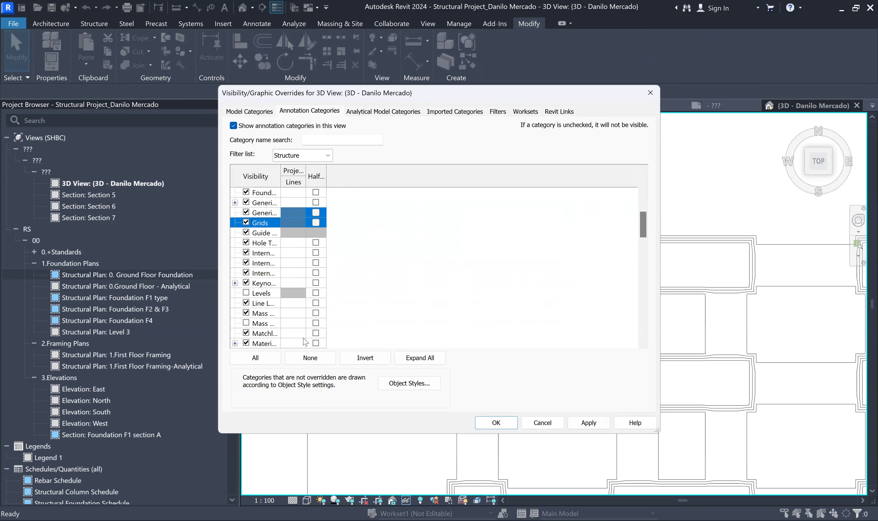
pyautogui.scroll(-2, 300, 335)
pyautogui.click(246, 273)
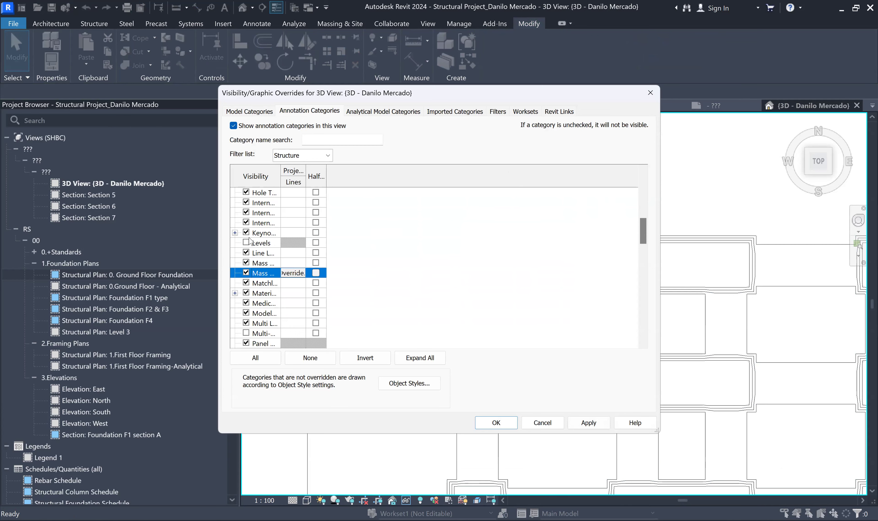
pyautogui.click(246, 243)
pyautogui.click(245, 334)
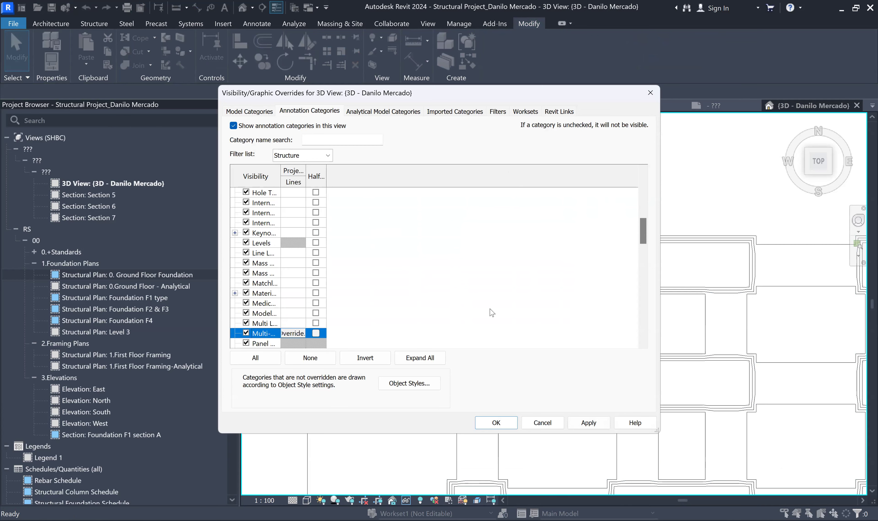
# Step: Make all annotation categories visible in the 3D view, including the remaining unchecked ones, and accept the settings
pyautogui.scroll(-9, 280, 286)
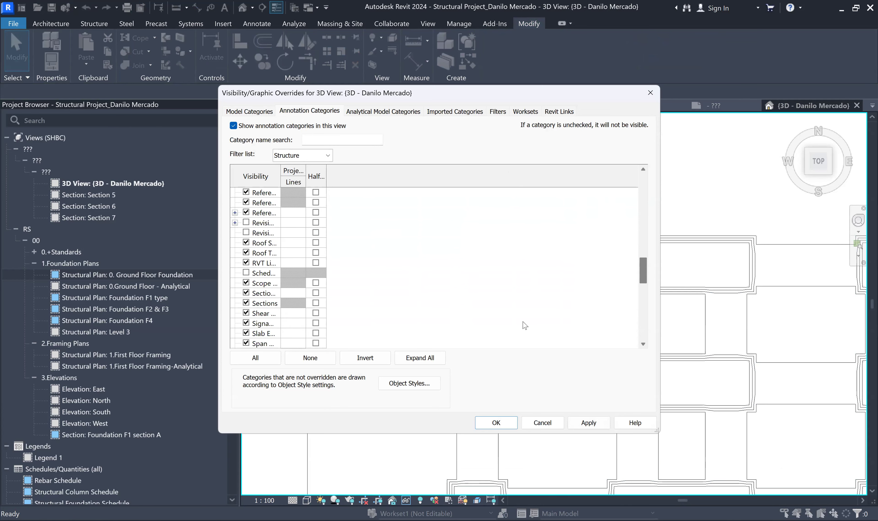
pyautogui.click(262, 361)
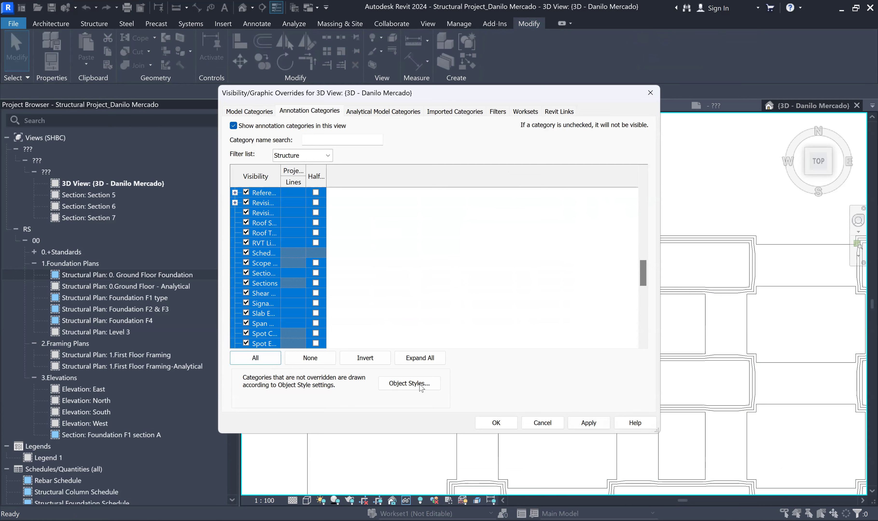
pyautogui.click(588, 422)
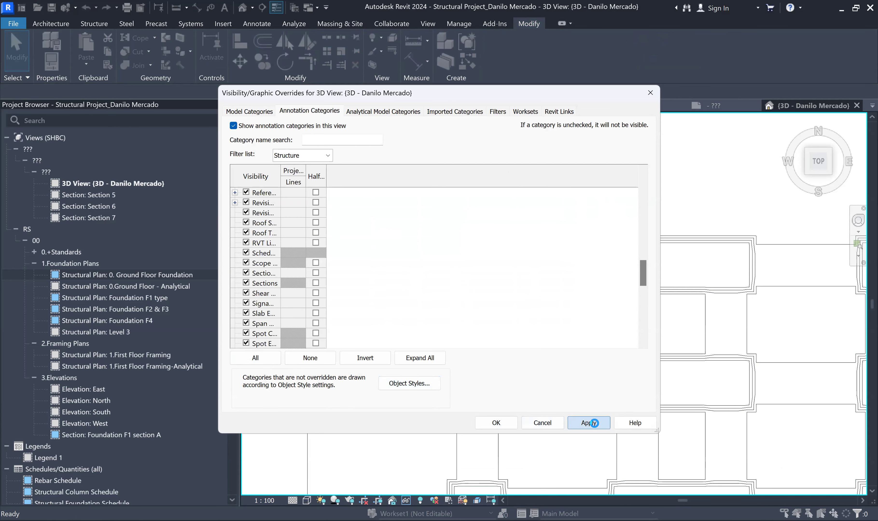
pyautogui.click(495, 424)
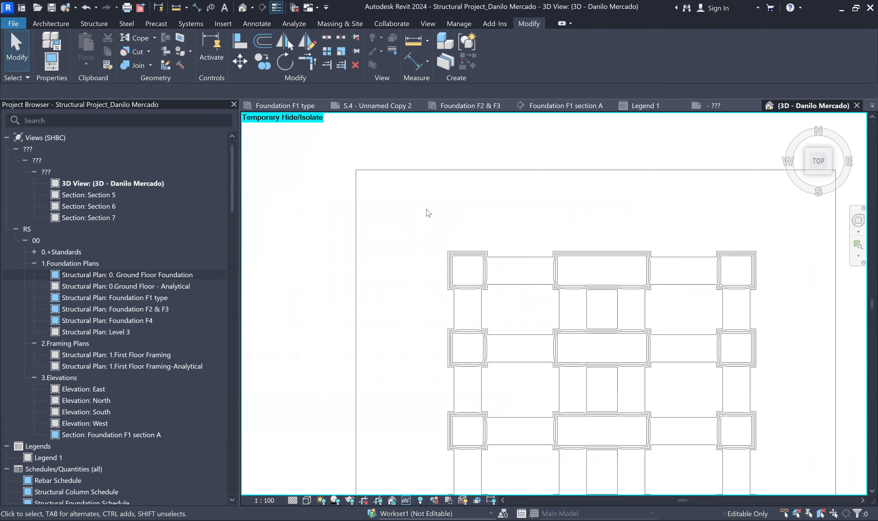
# Step: Open the 0. Ground Floor Foundation structural plan at the F1 footing on grids A and 1
pyautogui.scroll(2, 428, 213)
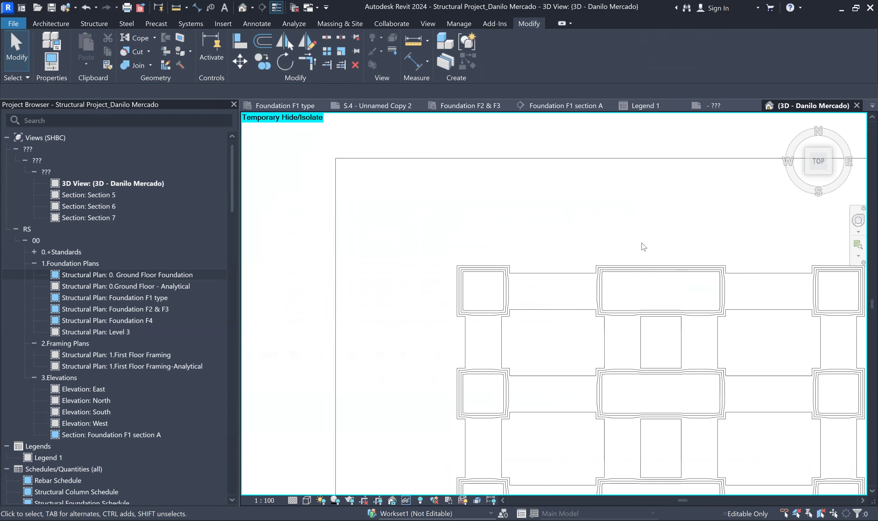
pyautogui.doubleClick(175, 276)
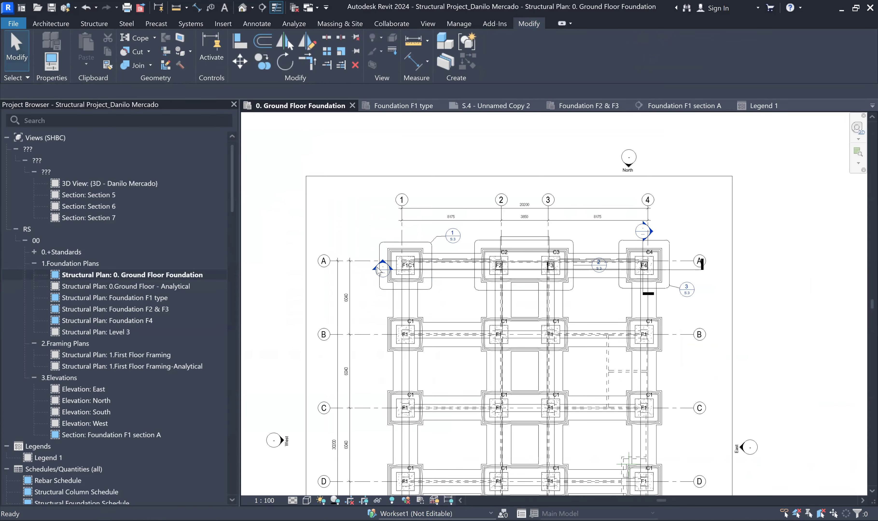
pyautogui.scroll(5, 429, 281)
pyautogui.scroll(3, 429, 282)
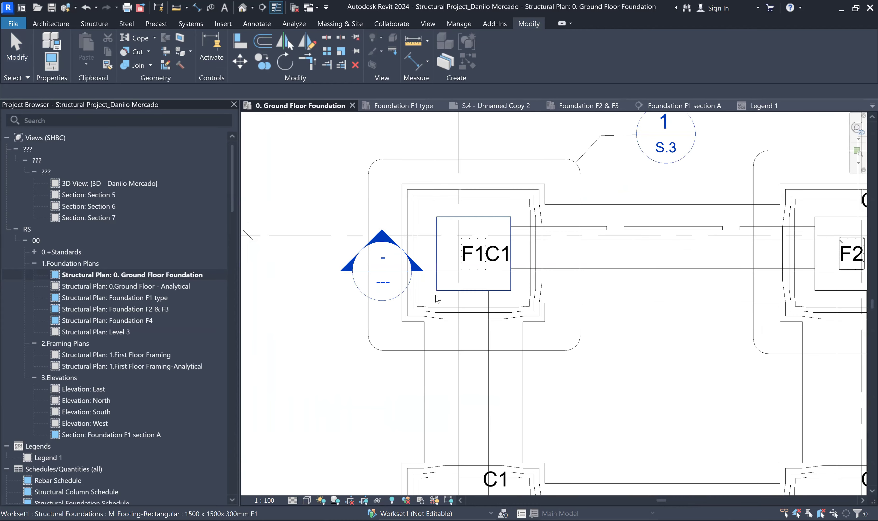
# Step: Tag the edge of the F1 footing at A-1 with an Actual (Selected) spot elevation, placing the leader text outside the footing to the northwest
pyautogui.press('e')
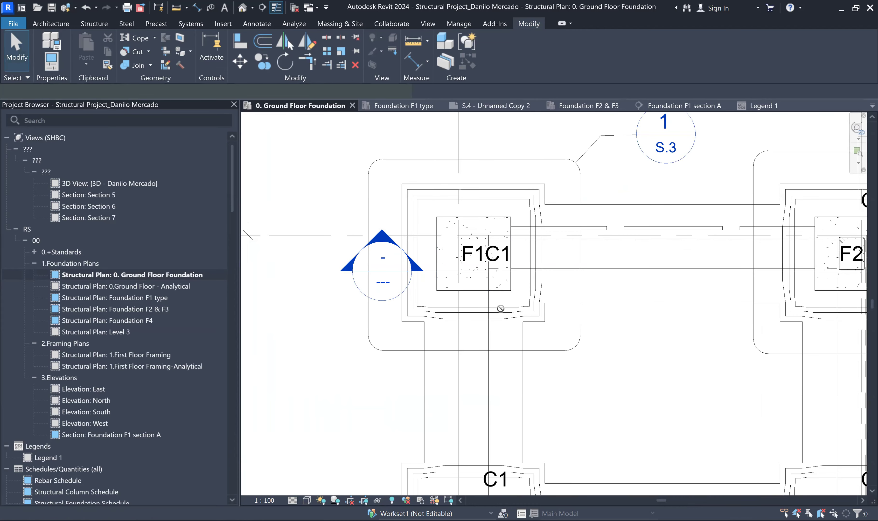
pyautogui.press('l')
pyautogui.scroll(3, 465, 204)
pyautogui.scroll(-2, 487, 273)
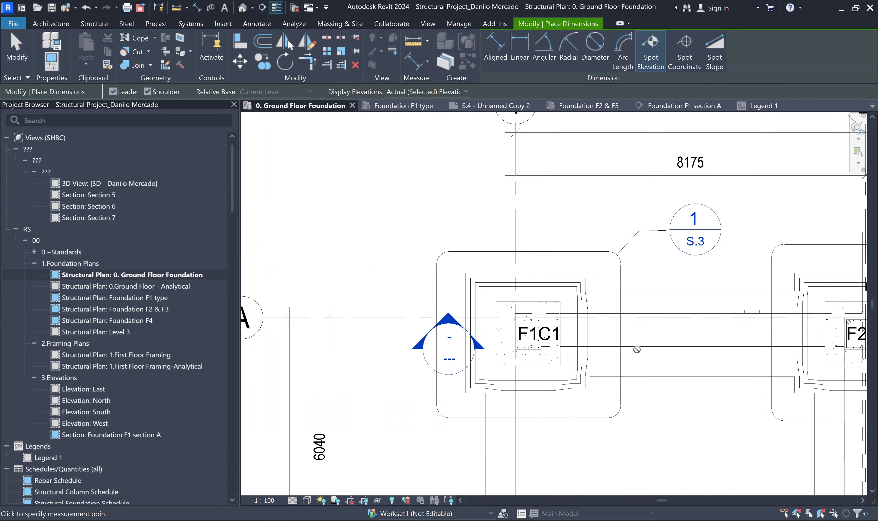
pyautogui.moveTo(659, 355); pyautogui.dragTo(587, 316, button='middle')
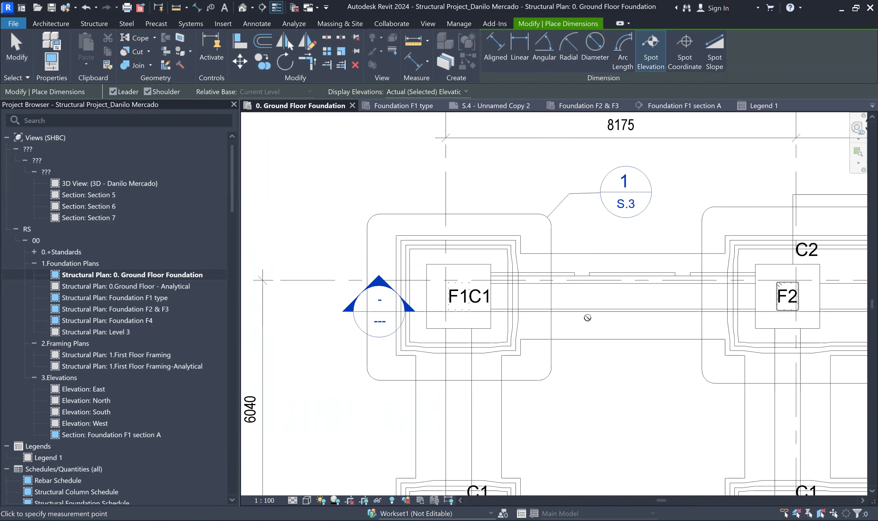
pyautogui.scroll(2, 587, 314)
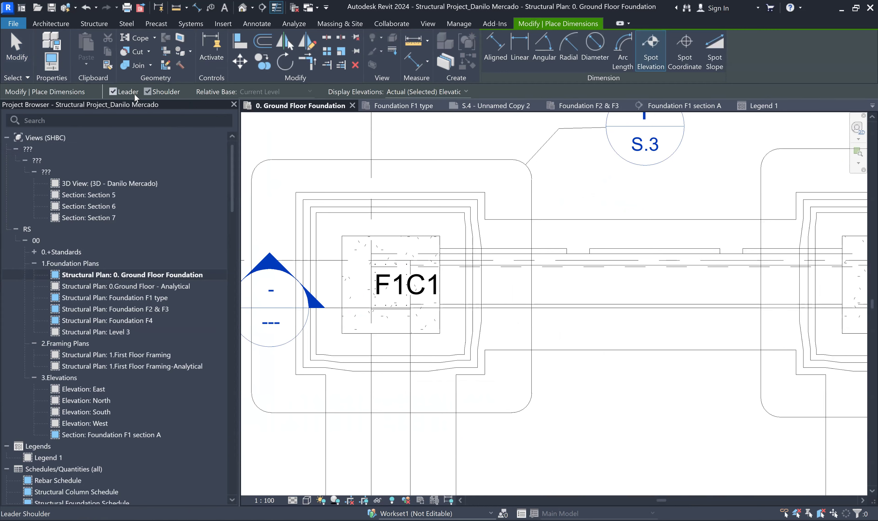
pyautogui.click(451, 94)
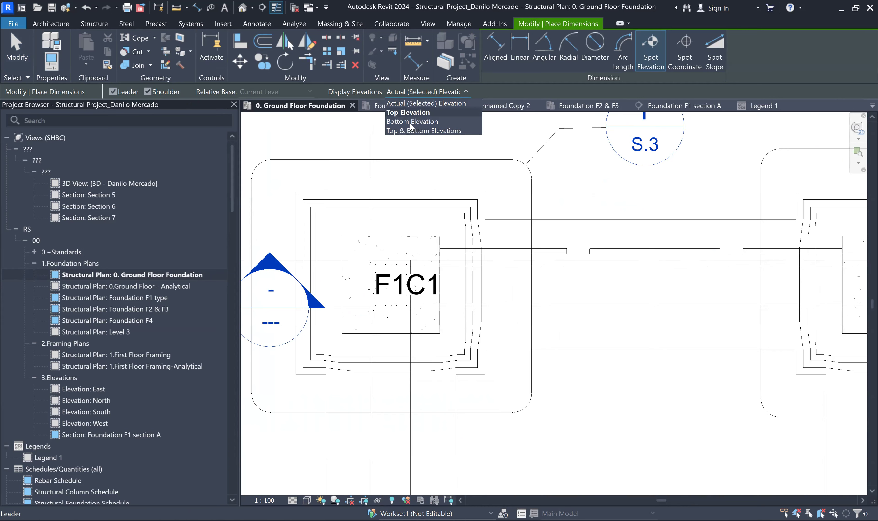
pyautogui.click(421, 103)
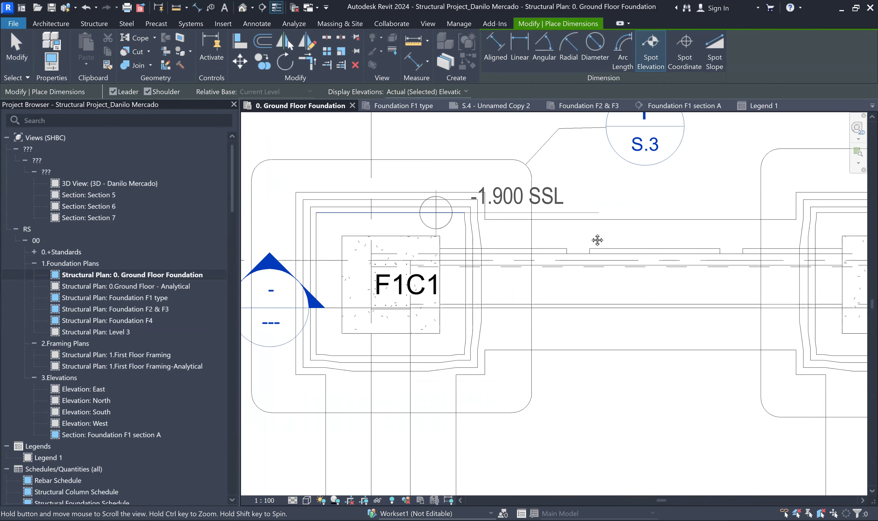
pyautogui.moveTo(597, 240); pyautogui.dragTo(744, 261, button='middle')
pyautogui.scroll(1, 507, 261)
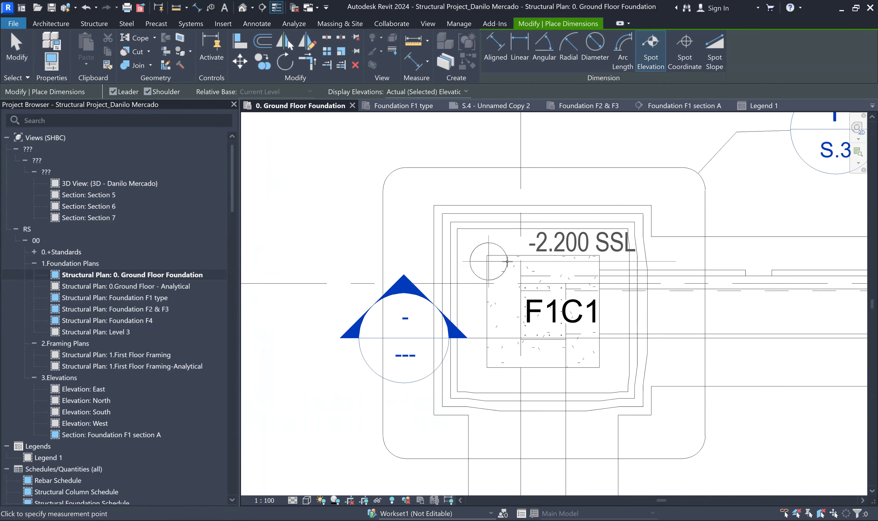
pyautogui.scroll(1, 507, 262)
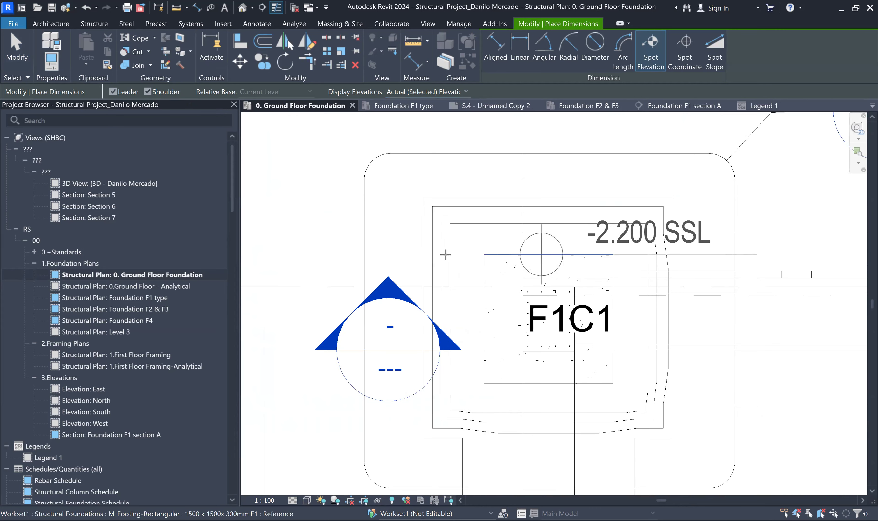
pyautogui.click(562, 254)
pyautogui.scroll(-2, 454, 253)
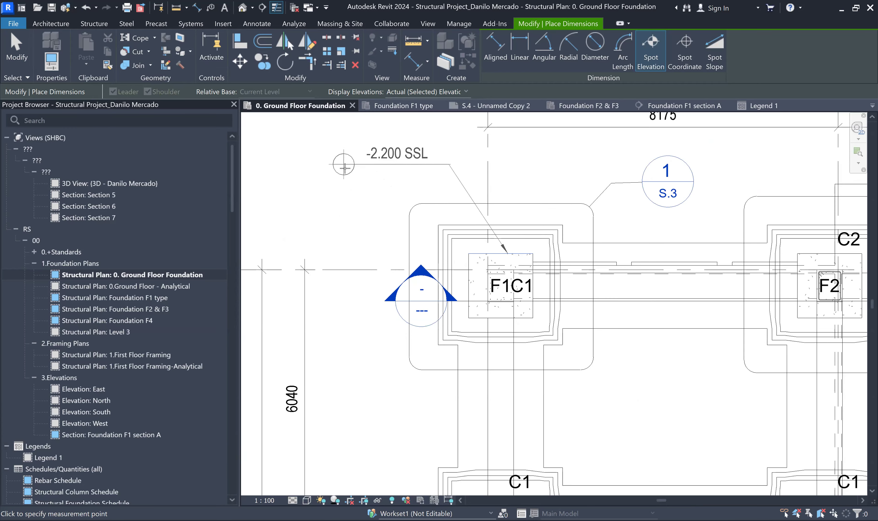
pyautogui.click(334, 164)
# Step: Add a leadered spot elevation to the beam between footings F1 and F2 on grid A, with its text south of the beam
pyautogui.scroll(-2, 296, 187)
pyautogui.moveTo(553, 275); pyautogui.dragTo(422, 283, button='middle')
pyautogui.scroll(2, 425, 251)
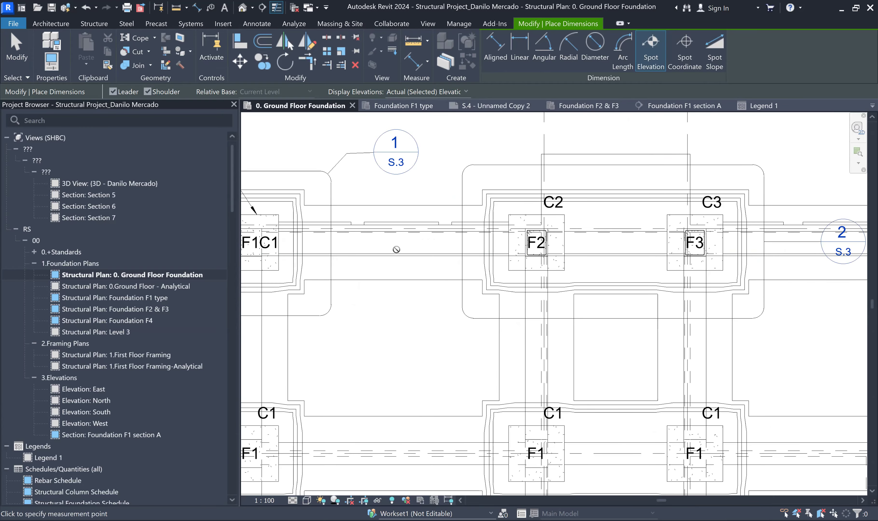
pyautogui.scroll(5, 397, 250)
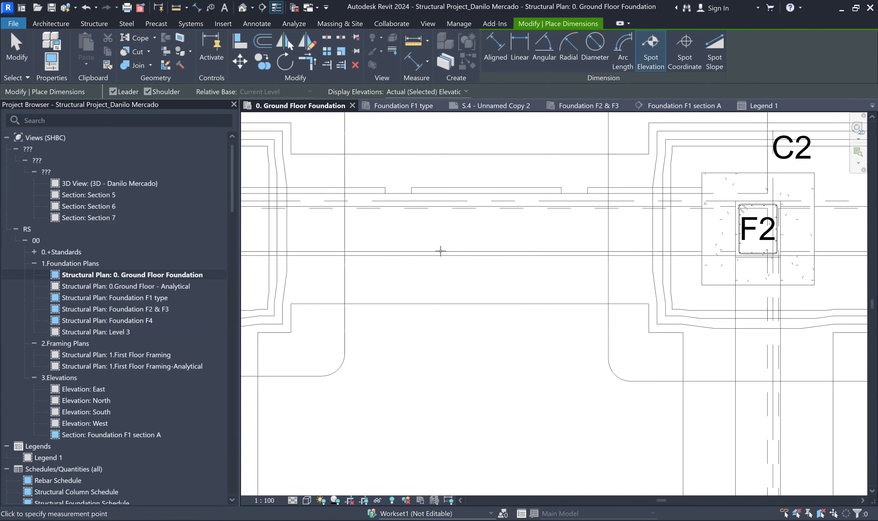
pyautogui.click(441, 251)
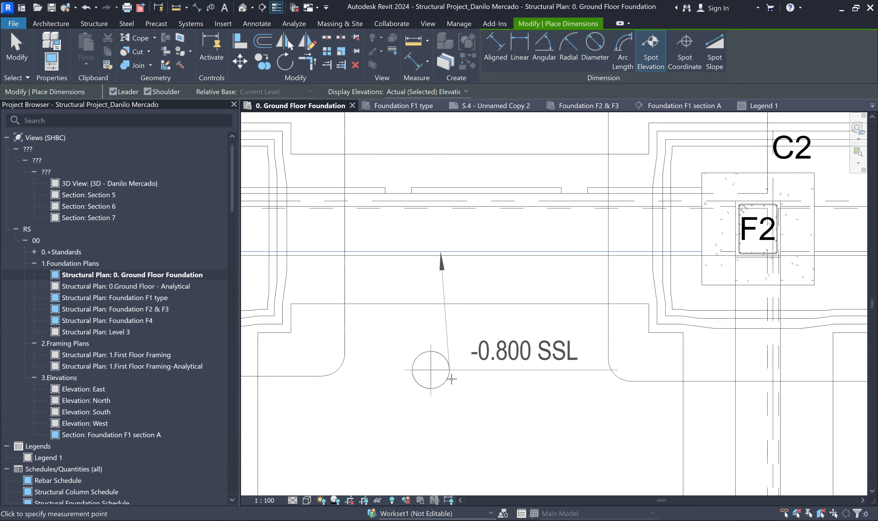
pyautogui.scroll(-3, 458, 363)
pyautogui.moveTo(466, 366); pyautogui.dragTo(498, 230, button='middle')
pyautogui.click(493, 288)
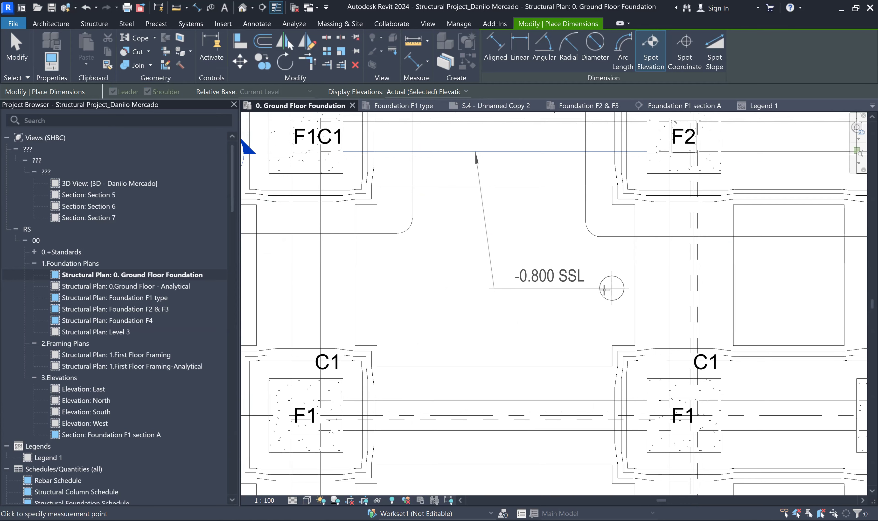
pyautogui.click(604, 288)
# Step: End the spot elevation placement and dismiss the save reminder without saving the project
pyautogui.scroll(-7, 446, 287)
pyautogui.moveTo(556, 323); pyautogui.dragTo(464, 275, button='middle')
pyautogui.press('Escape')
pyautogui.scroll(-2, 545, 281)
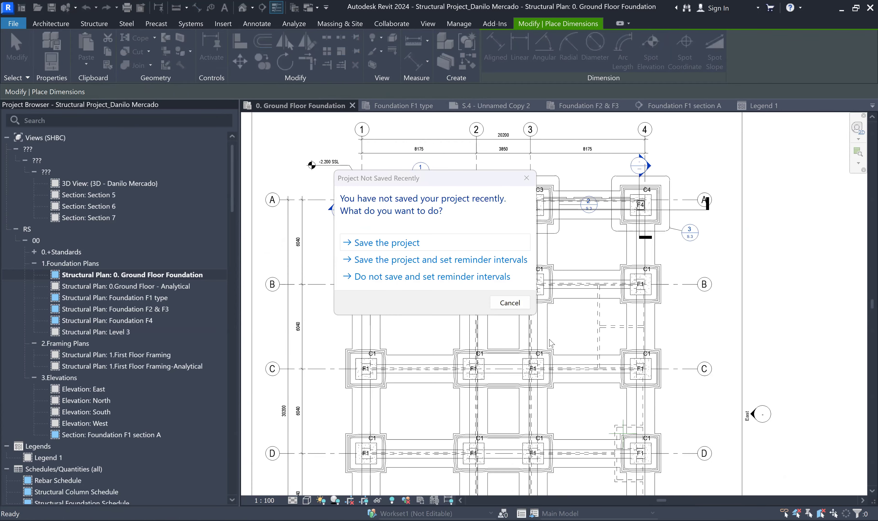
pyautogui.press('Escape')
pyautogui.scroll(-3, 489, 346)
pyautogui.scroll(1, 419, 332)
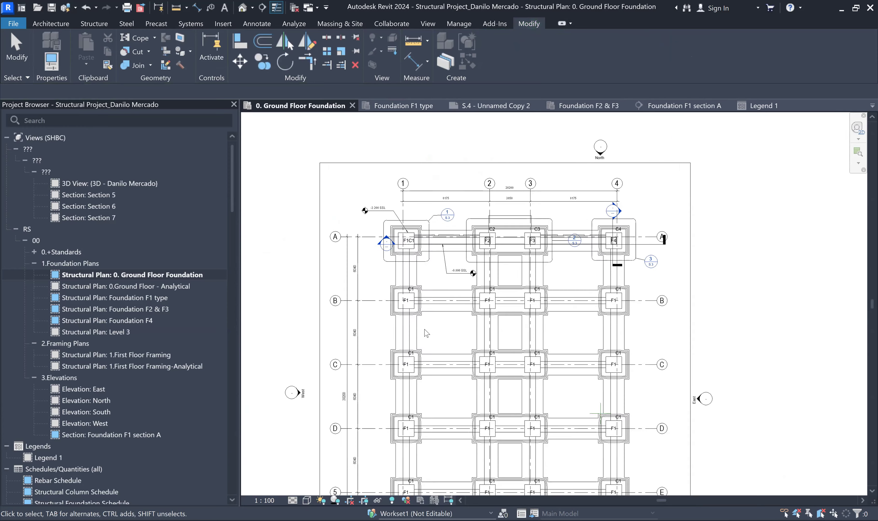
pyautogui.moveTo(521, 348); pyautogui.dragTo(513, 272, button='middle')
pyautogui.scroll(3, 455, 173)
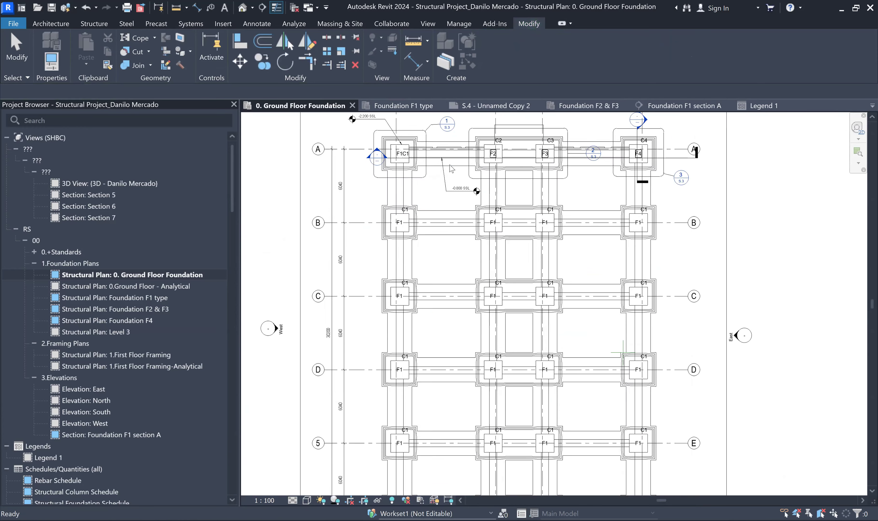
# Step: Return to the default 3D view, orient it isometrically and reset the temporary hide/isolate
pyautogui.click(243, 8)
pyautogui.scroll(-3, 415, 233)
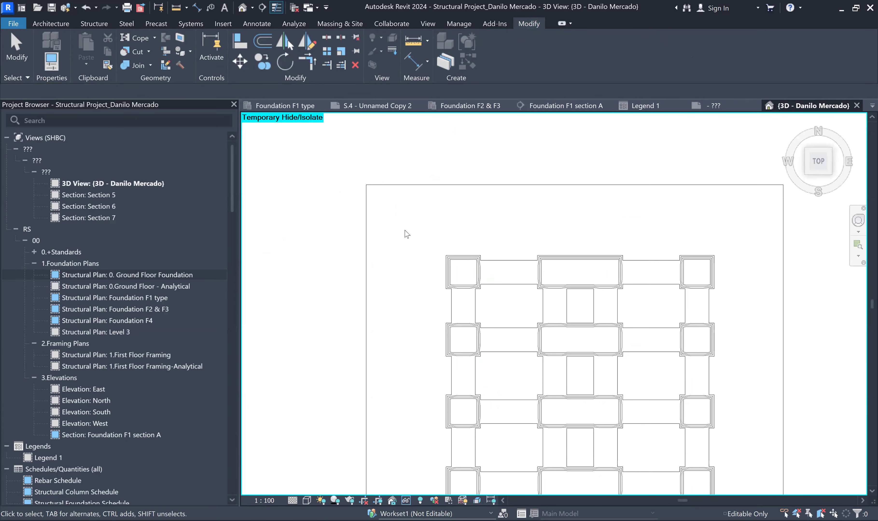
pyautogui.moveTo(819, 160); pyautogui.dragTo(419, 446)
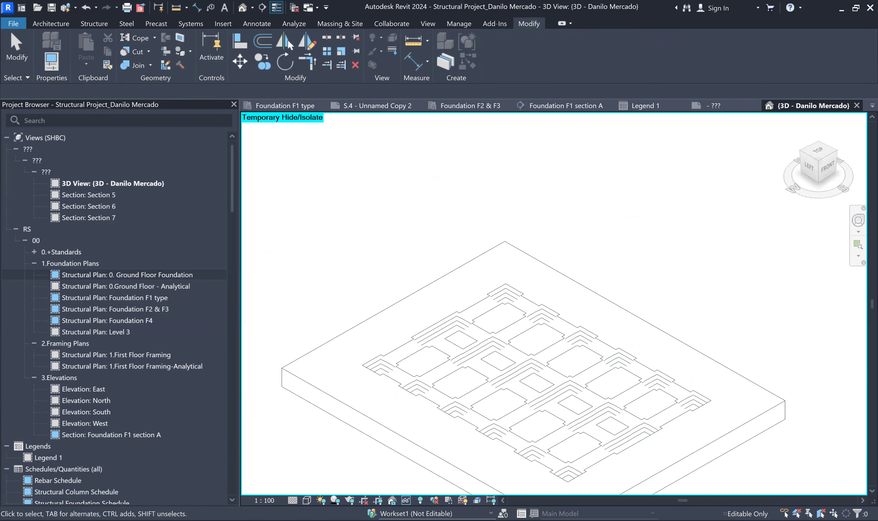
pyautogui.click(406, 500)
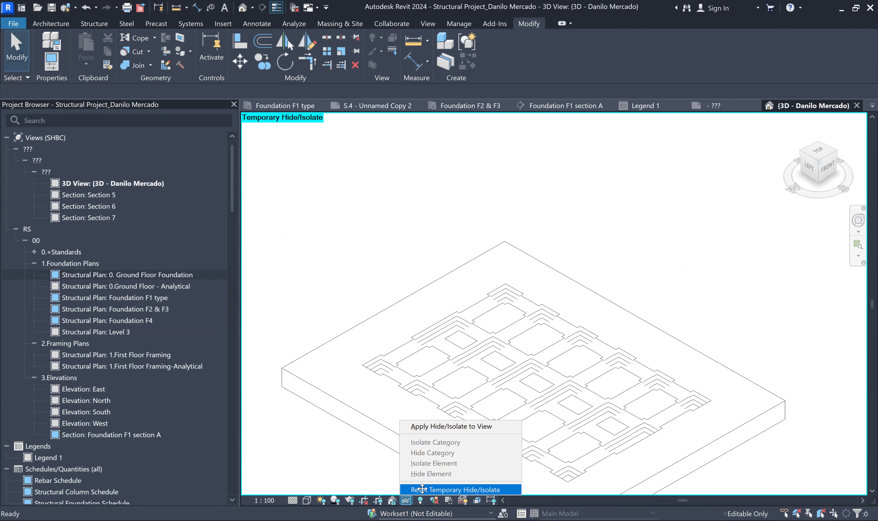
pyautogui.moveTo(364, 383); pyautogui.dragTo(385, 318, button='middle')
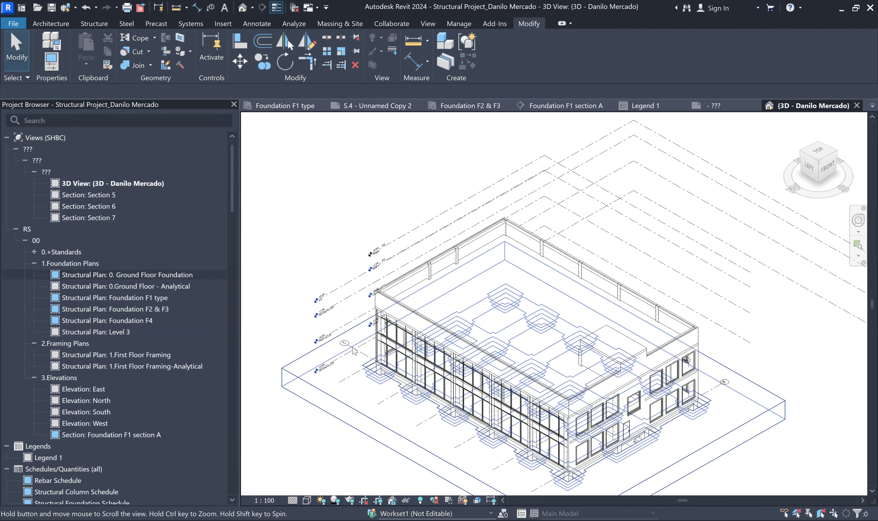
# Step: Hide the Levels category in the 3D view using a level of the linked architectural model
pyautogui.scroll(4, 316, 189)
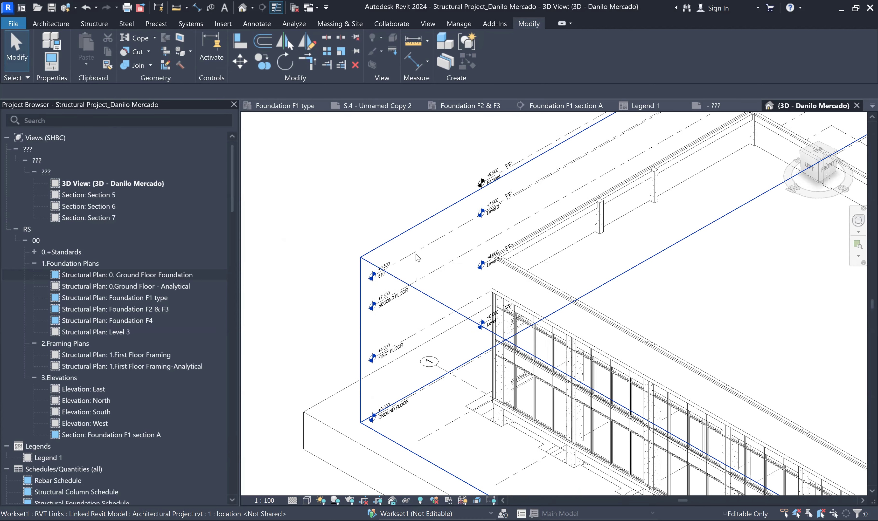
pyautogui.press('Tab')
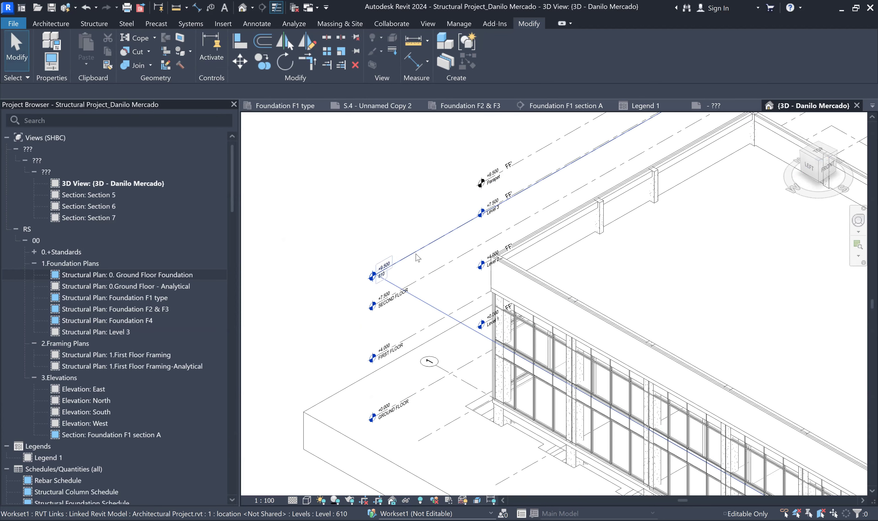
pyautogui.rightClick(418, 257)
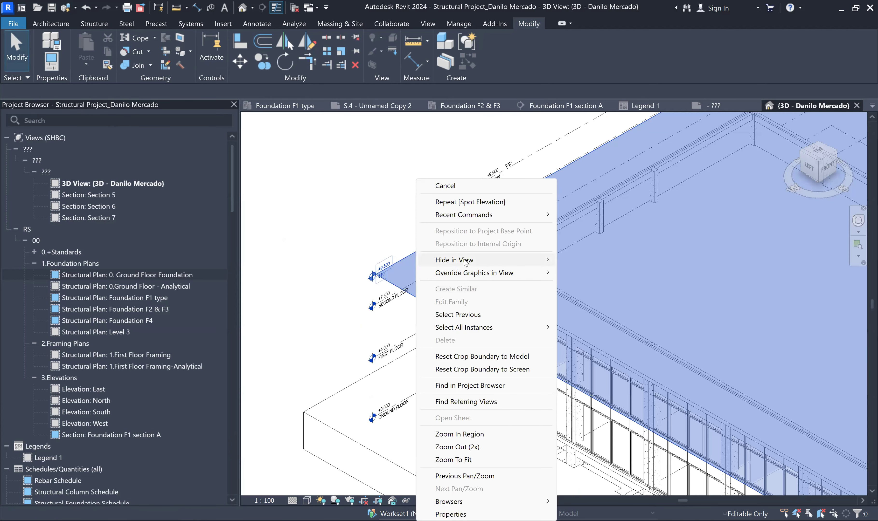
pyautogui.moveTo(465, 262)
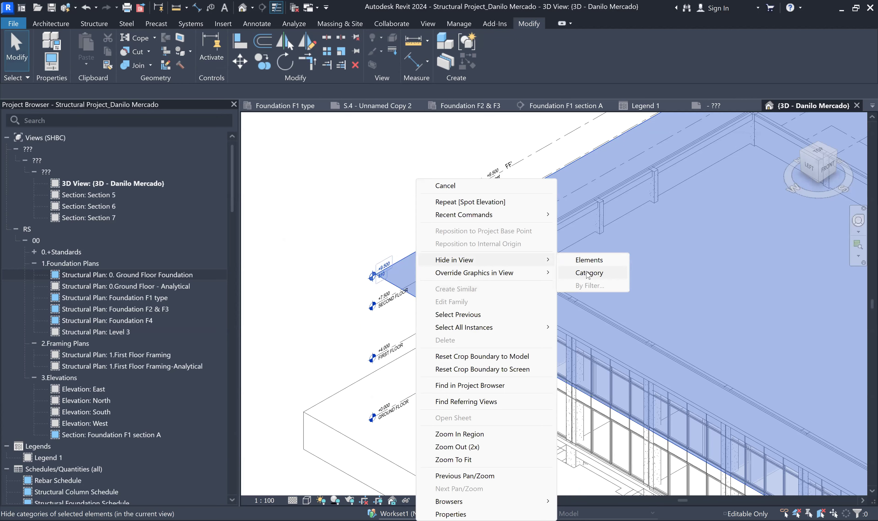
pyautogui.click(587, 274)
# Step: Hide the Grids category in the 3D view
pyautogui.scroll(-3, 352, 211)
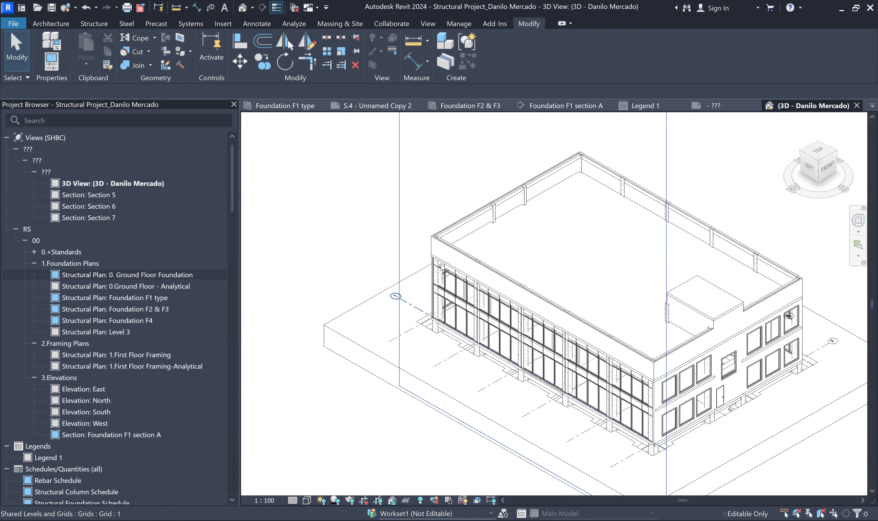
pyautogui.rightClick(410, 150)
pyautogui.moveTo(527, 230)
pyautogui.click(578, 247)
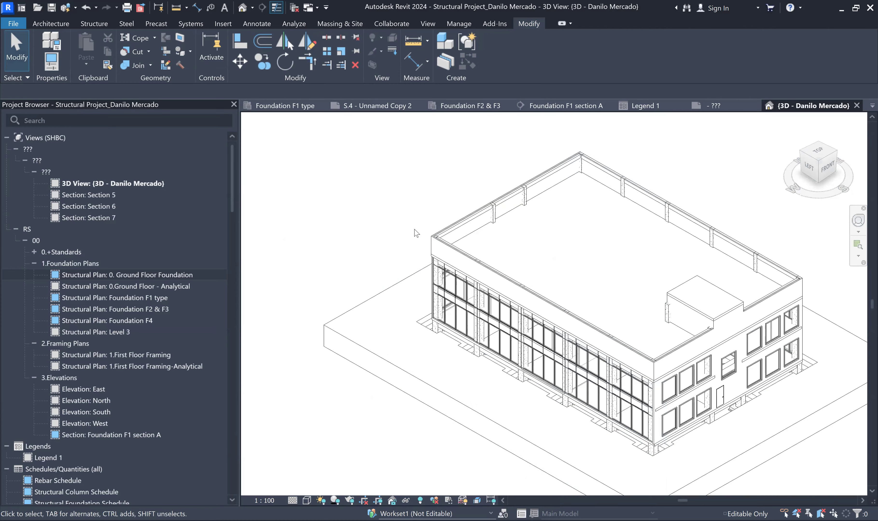
# Step: Set the 3D view's visual style to Shaded and frame the whole building on its toposolid from a lower angle
pyautogui.scroll(-2, 414, 232)
pyautogui.scroll(1, 731, 376)
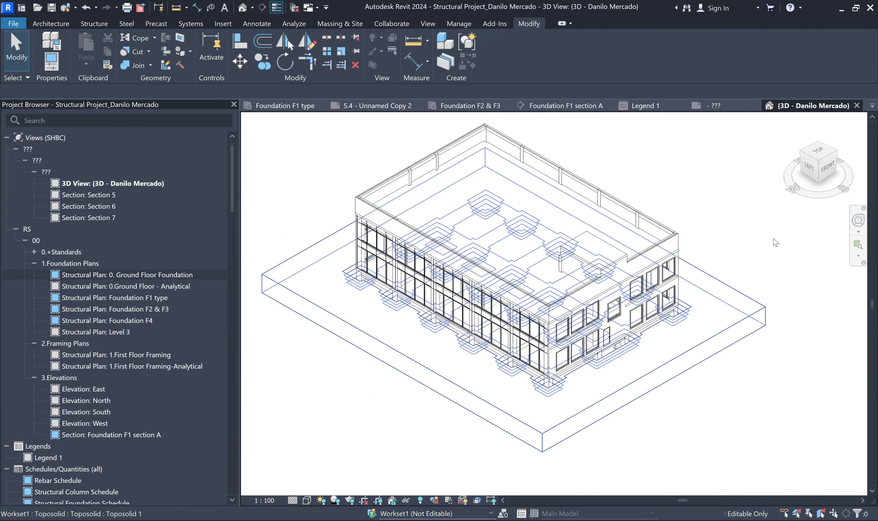
pyautogui.moveTo(819, 161); pyautogui.dragTo(822, 150)
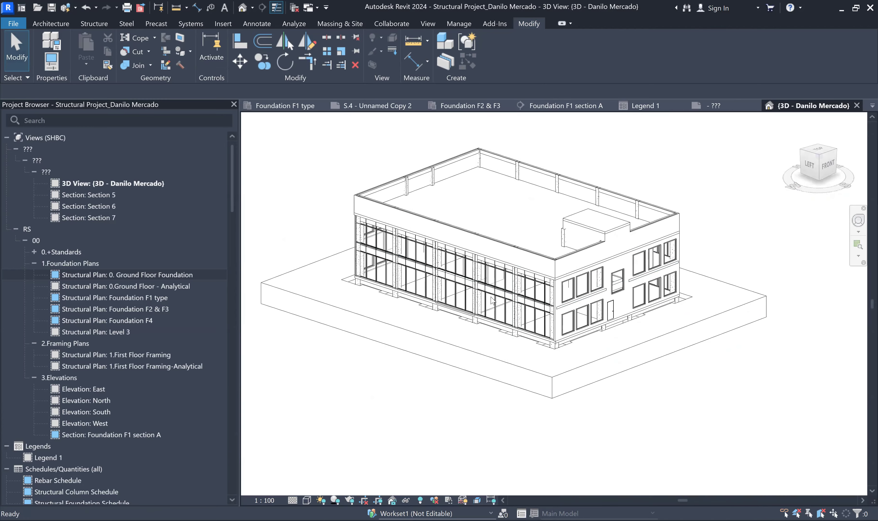
pyautogui.scroll(3, 505, 304)
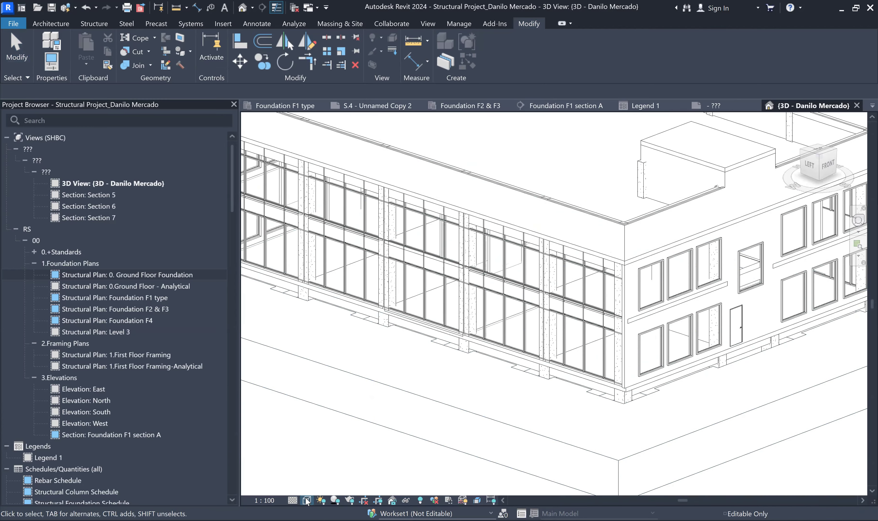
pyautogui.click(306, 501)
pyautogui.click(331, 454)
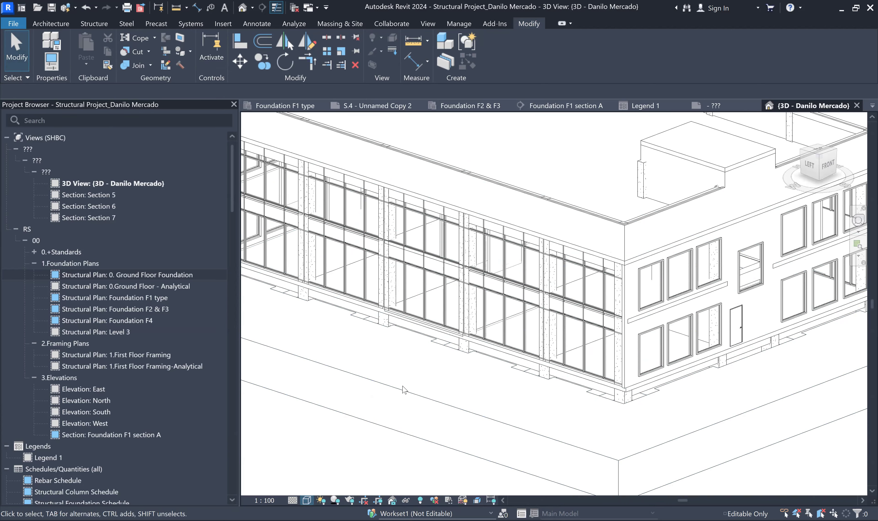
pyautogui.scroll(-3, 410, 382)
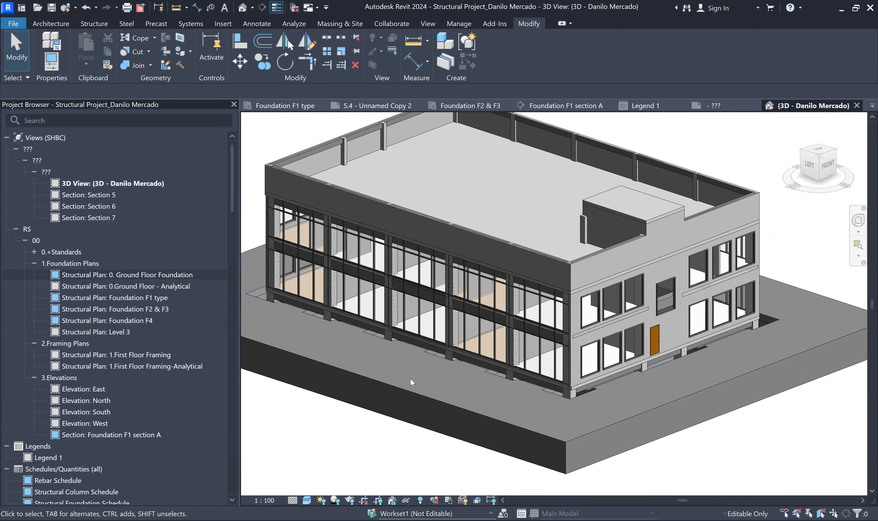
pyautogui.scroll(-2, 413, 381)
pyautogui.moveTo(499, 386); pyautogui.dragTo(573, 374, button='middle')
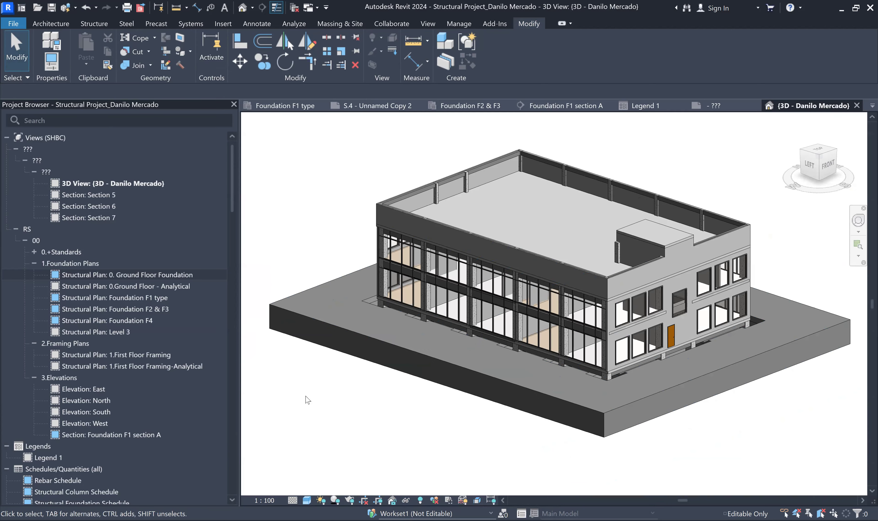
# Step: Turn on the visibility of the Structural Rebar category in the 3D view
pyautogui.rightClick(307, 383)
pyautogui.click(396, 412)
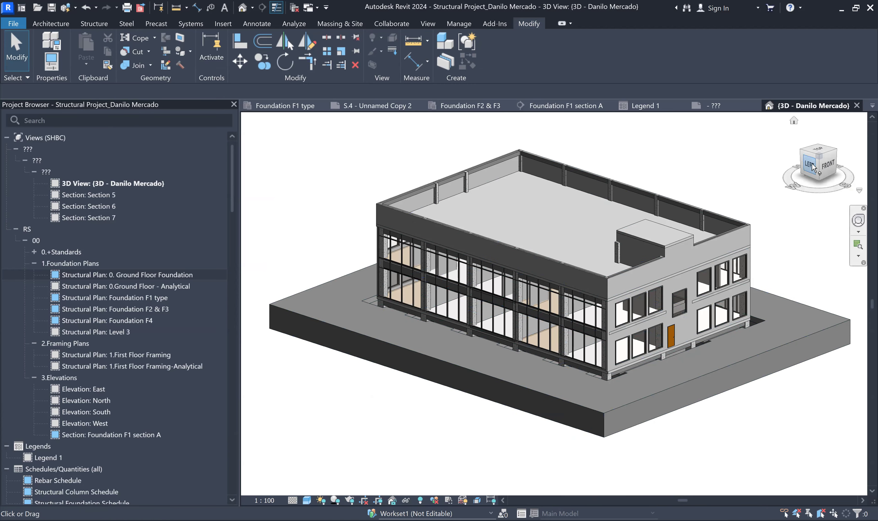
pyautogui.moveTo(299, 183)
pyautogui.keyDown('shift'); pyautogui.mouseDown(button='middle')
pyautogui.moveTo(486, 174)
pyautogui.moveTo(541, 271)
pyautogui.mouseUp(button='middle'); pyautogui.keyUp('shift')
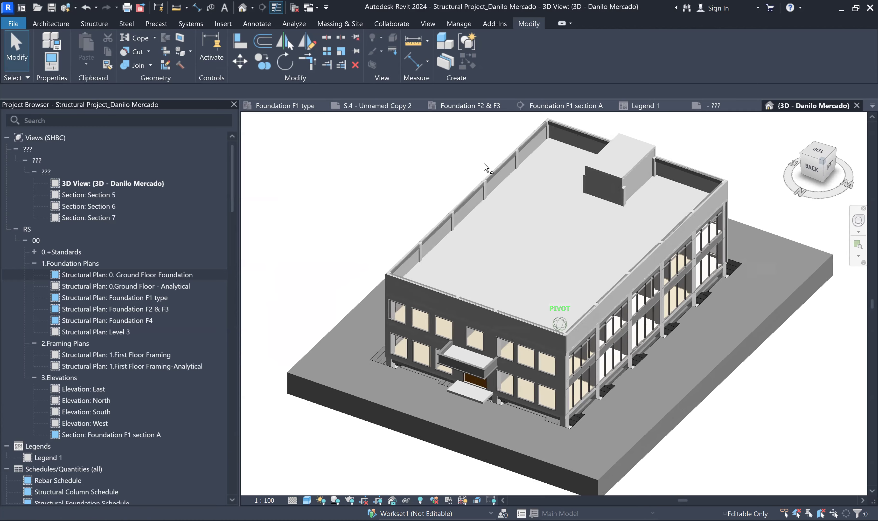
pyautogui.scroll(6, 566, 437)
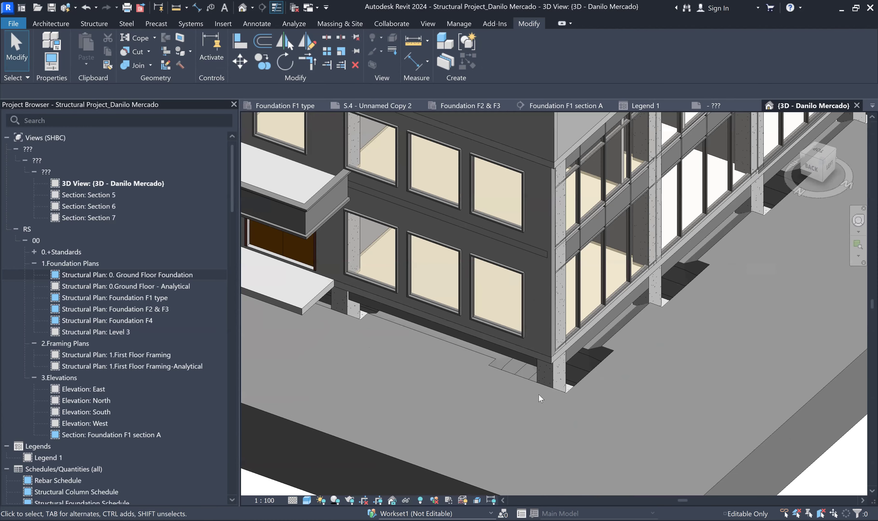
pyautogui.scroll(-2, 519, 443)
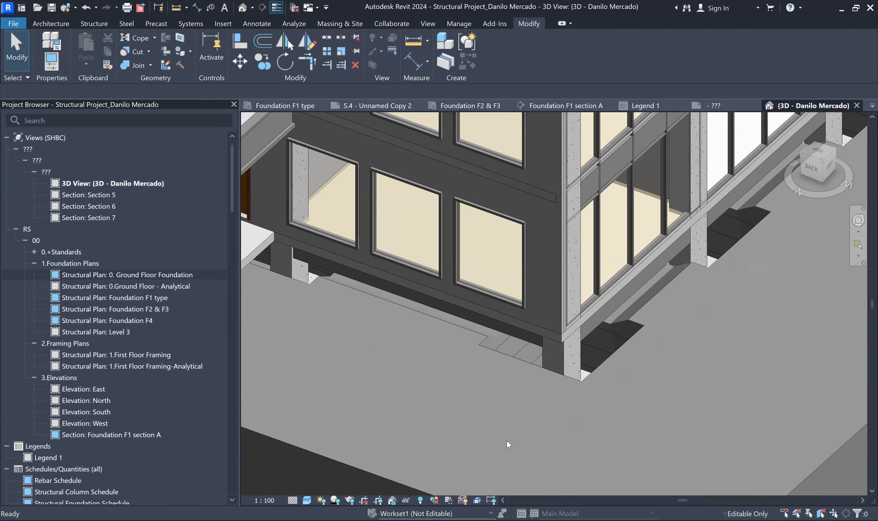
pyautogui.press('v')
pyautogui.press('v')
pyautogui.scroll(-6, 298, 323)
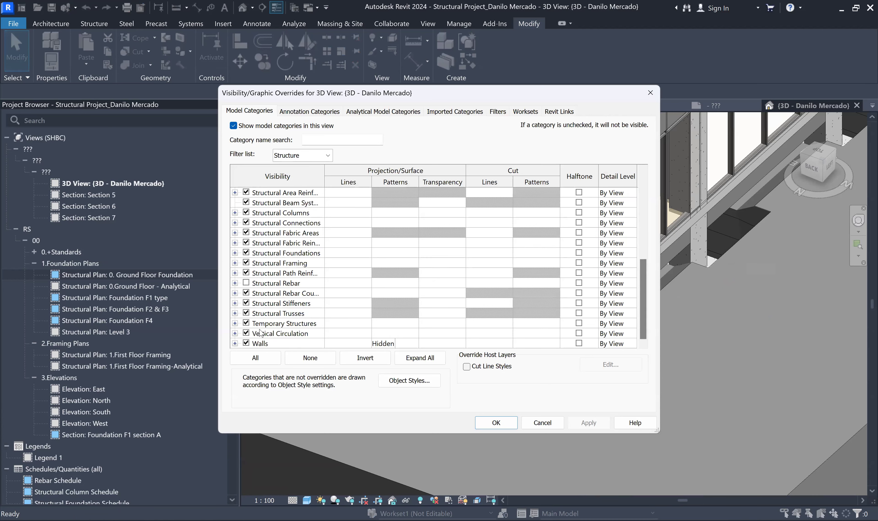
pyautogui.click(246, 283)
pyautogui.click(496, 426)
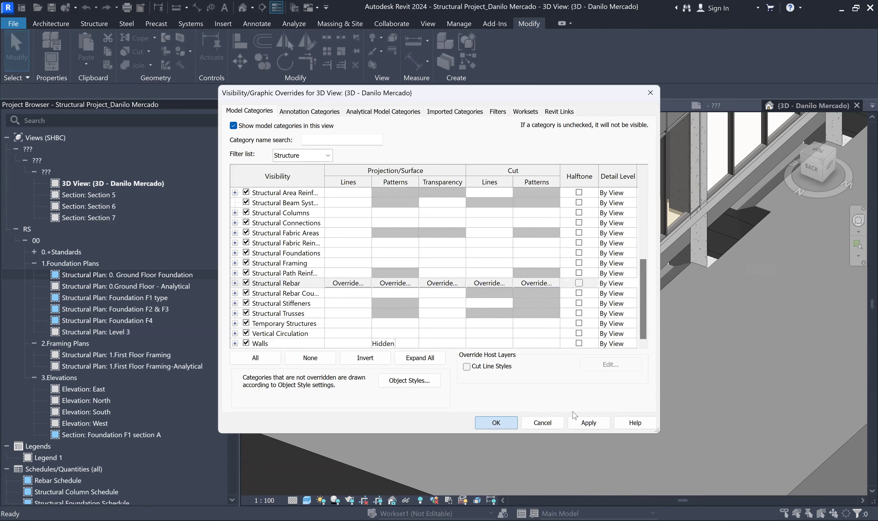
# Step: Frame the whole building on its toposolid from the back-left corner at a lower angle
pyautogui.scroll(-3, 527, 414)
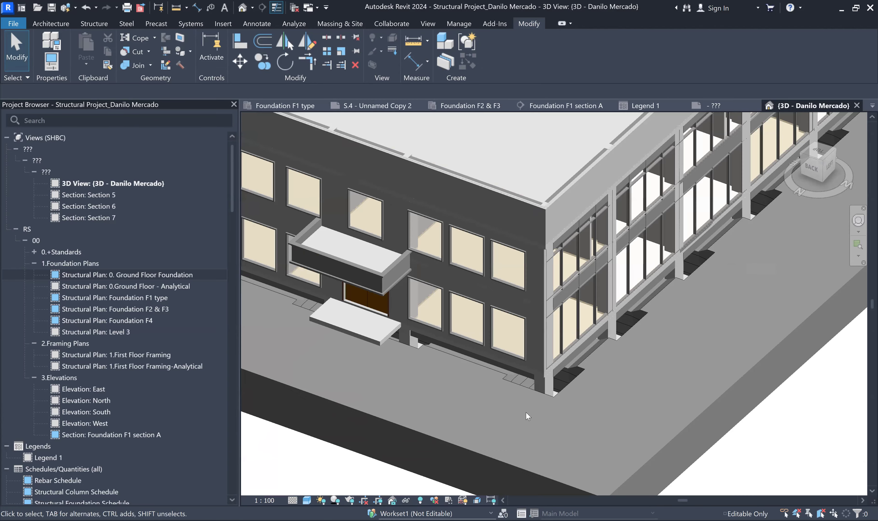
pyautogui.scroll(-2, 525, 412)
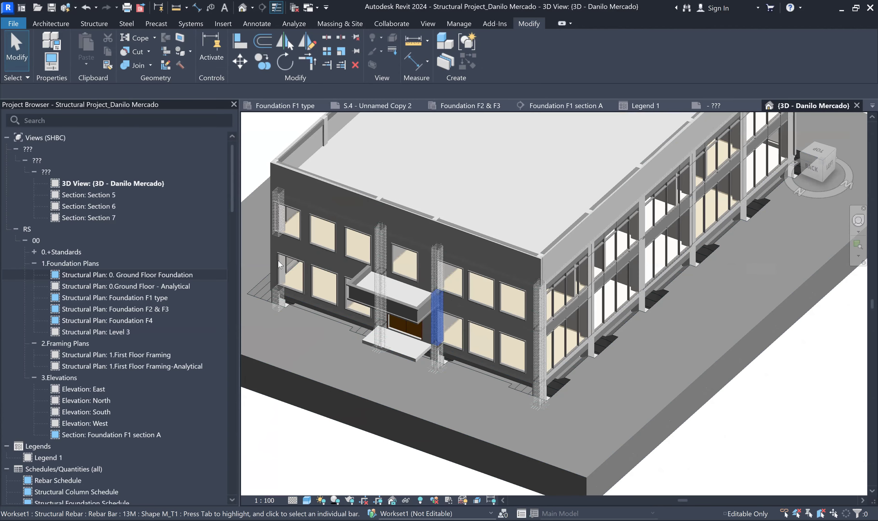
pyautogui.moveTo(342, 286); pyautogui.dragTo(422, 317, button='middle')
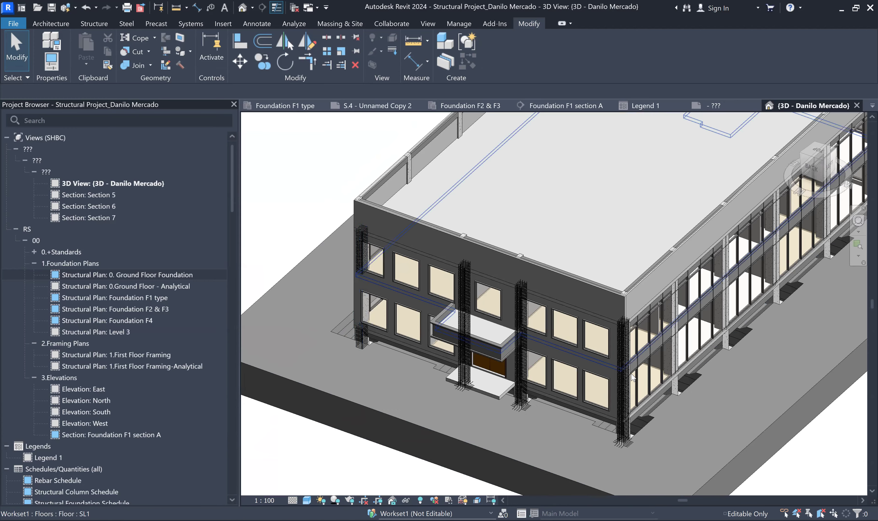
pyautogui.keyDown('shift'); pyautogui.moveTo(822, 222); pyautogui.dragTo(707, 216, button='middle'); pyautogui.keyUp('shift')
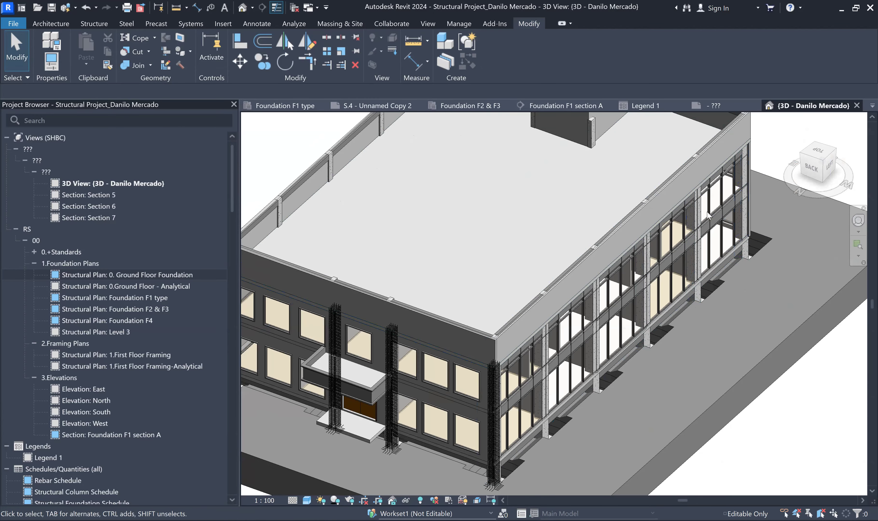
pyautogui.scroll(-3, 636, 307)
pyautogui.moveTo(821, 175); pyautogui.dragTo(796, 154)
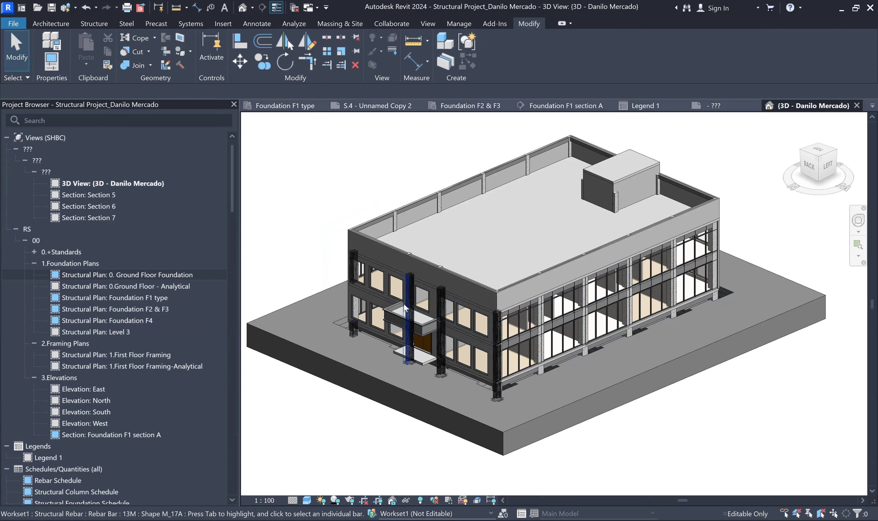
# Step: Examine the column reinforcement along the entrance facade and at the building's corner
pyautogui.scroll(2, 405, 307)
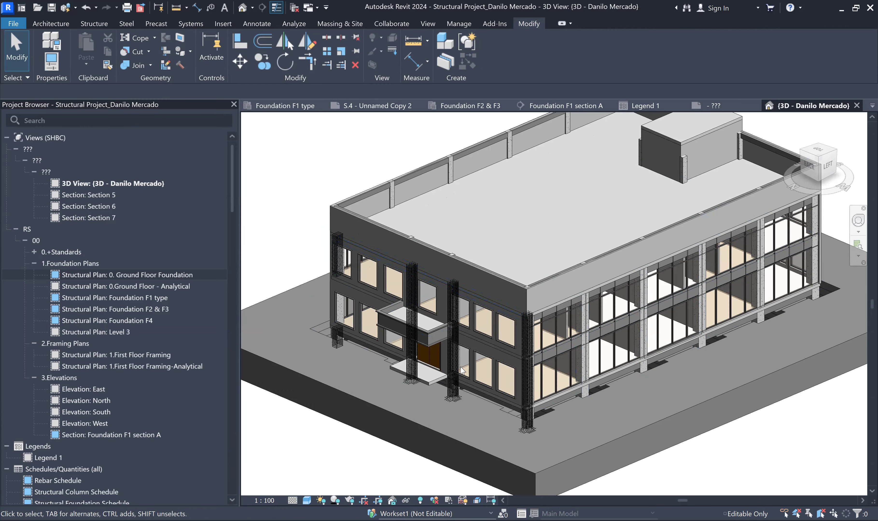
pyautogui.moveTo(723, 324); pyautogui.dragTo(717, 309, button='middle')
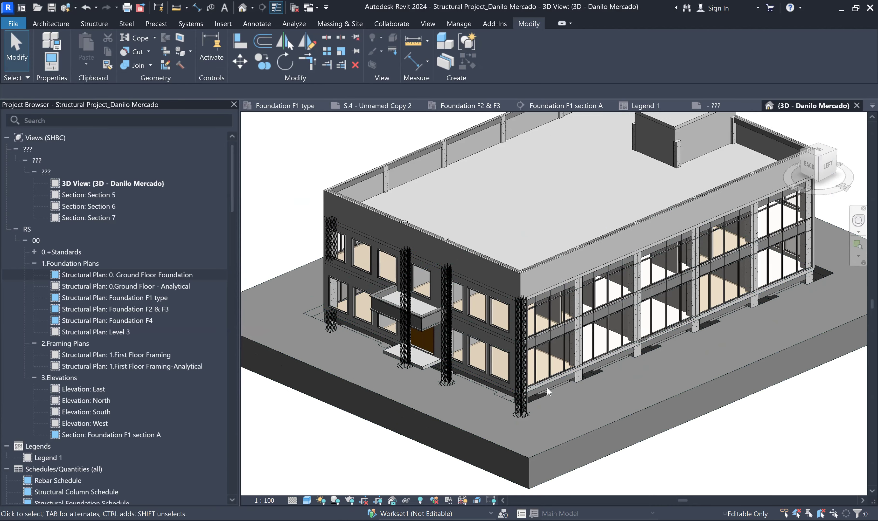
pyautogui.scroll(-1, 542, 385)
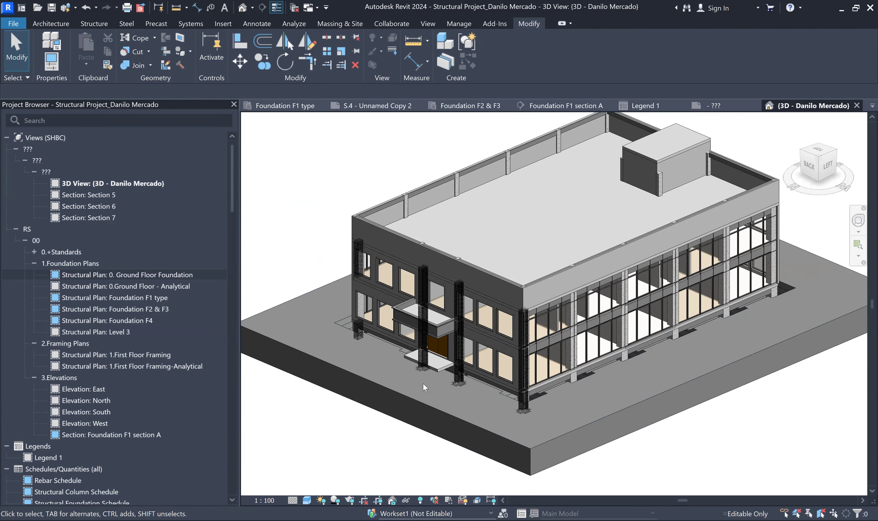
pyautogui.scroll(3, 423, 383)
pyautogui.scroll(-2, 521, 285)
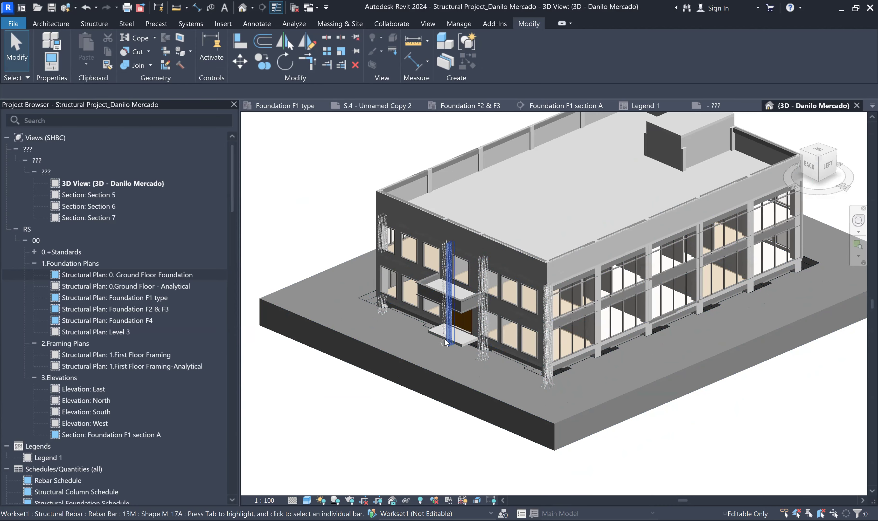
pyautogui.scroll(3, 445, 339)
pyautogui.scroll(-2, 411, 336)
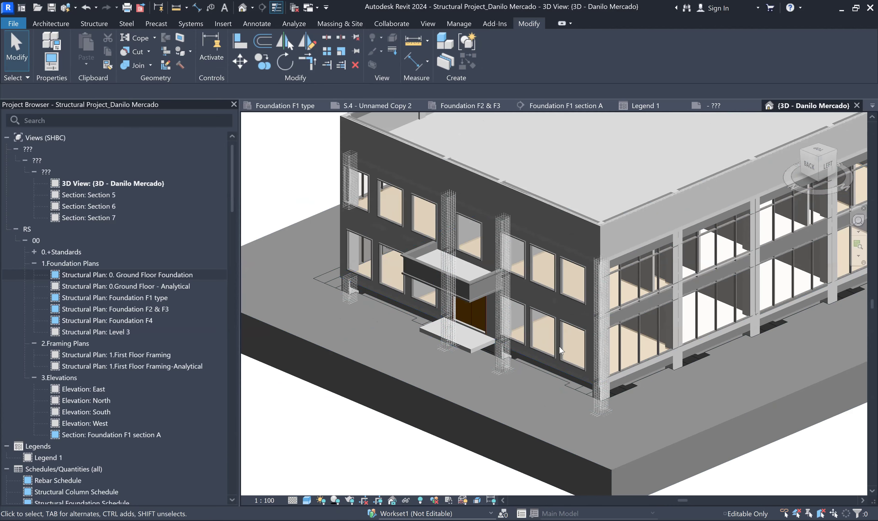
pyautogui.scroll(-3, 777, 293)
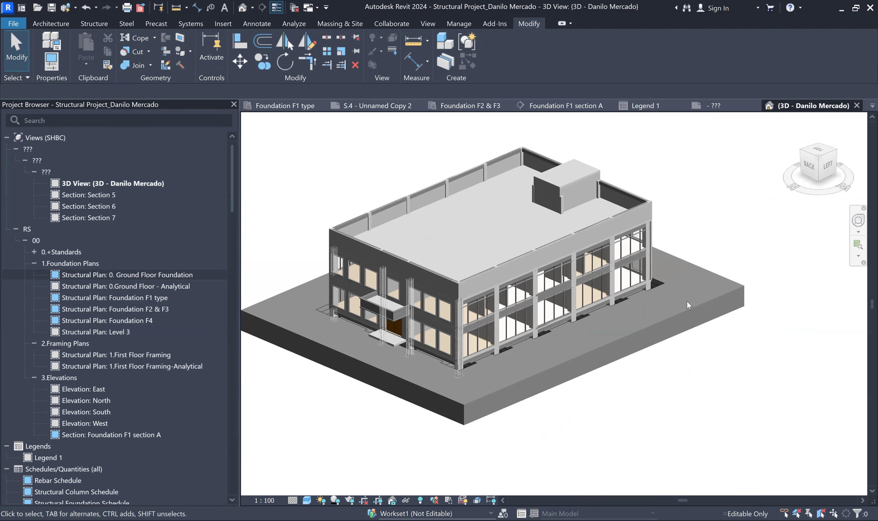
pyautogui.moveTo(385, 273); pyautogui.dragTo(461, 269, button='middle')
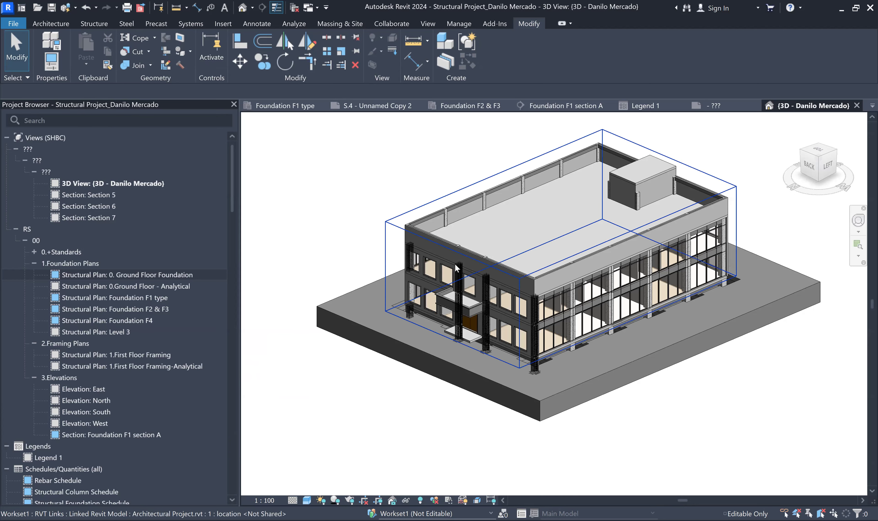
pyautogui.scroll(1, 636, 289)
pyautogui.moveTo(617, 314); pyautogui.dragTo(588, 330, button='middle')
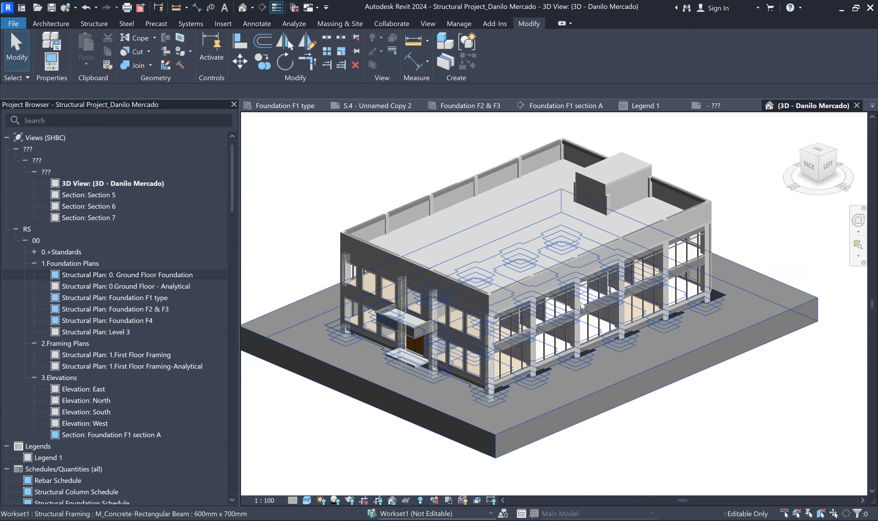
pyautogui.scroll(-1, 593, 322)
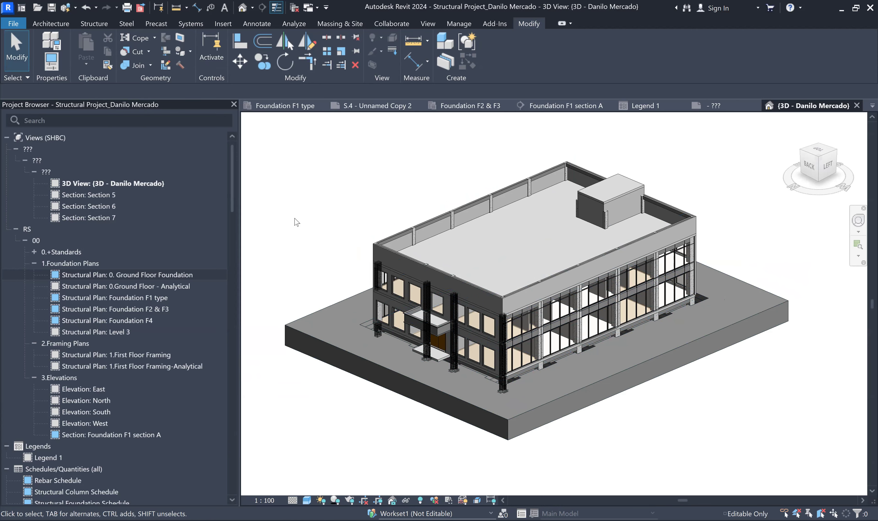
# Step: Show the 3D view's properties and turn on its Section Box
pyautogui.rightClick(329, 450)
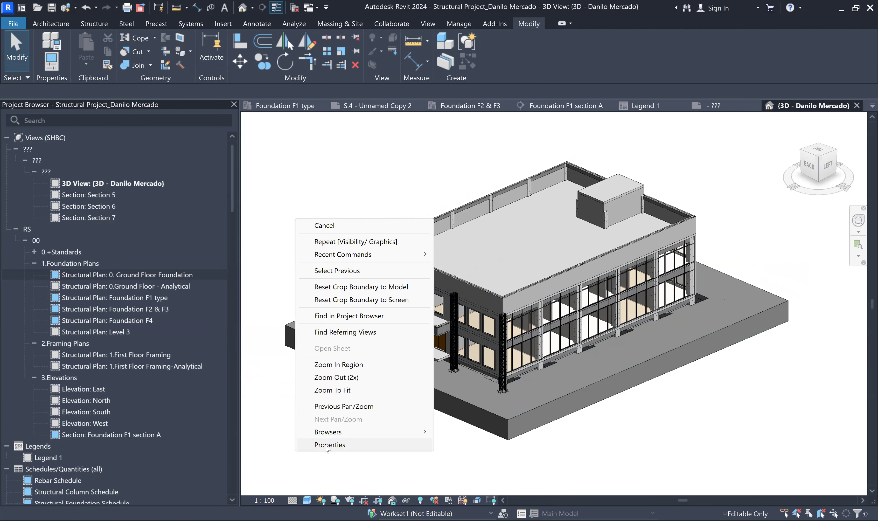
pyautogui.click(327, 446)
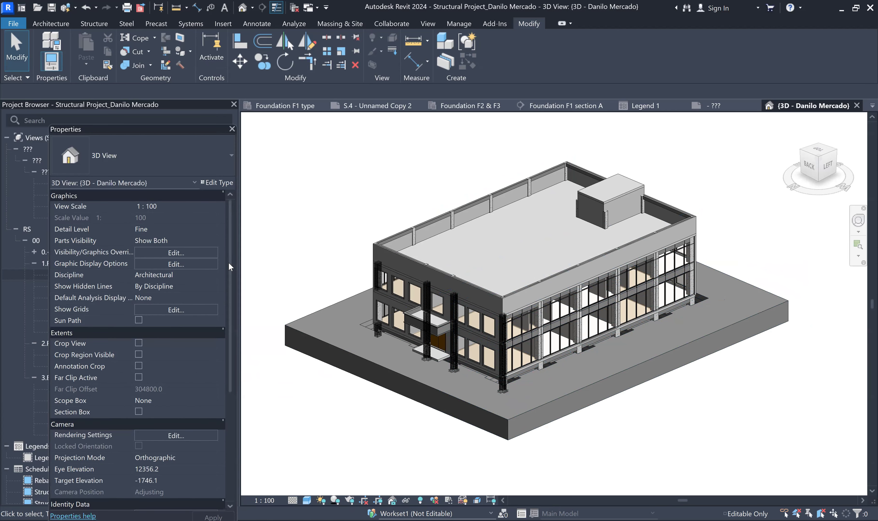
pyautogui.click(139, 411)
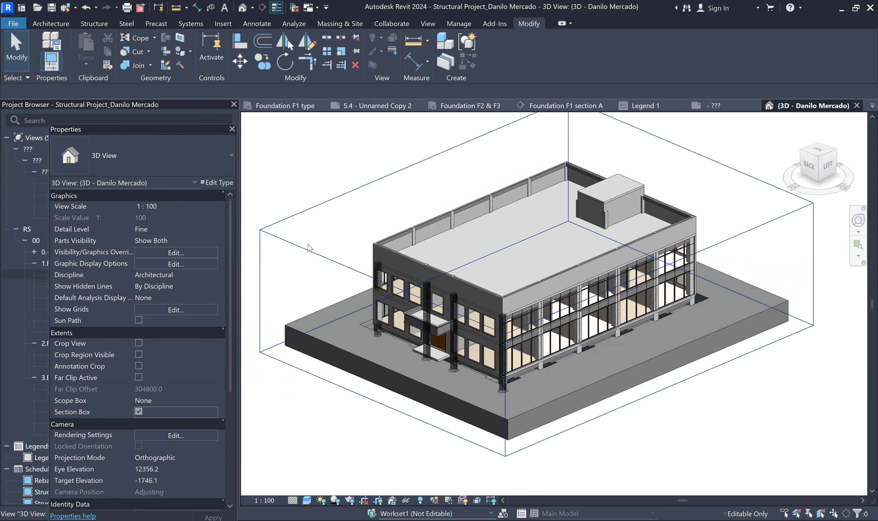
# Step: Lower the section box's top to cut through the upper floor and pull in its long side face to expose the row of footings
pyautogui.scroll(-2, 392, 221)
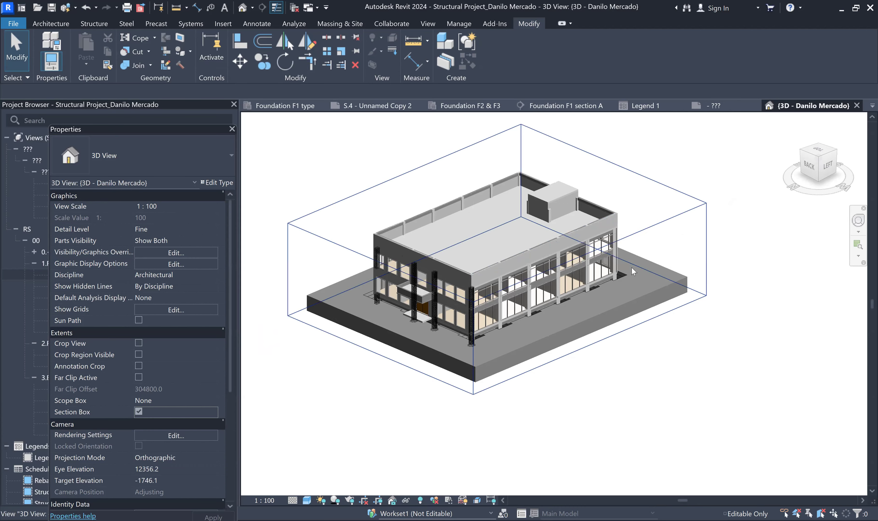
pyautogui.click(631, 266)
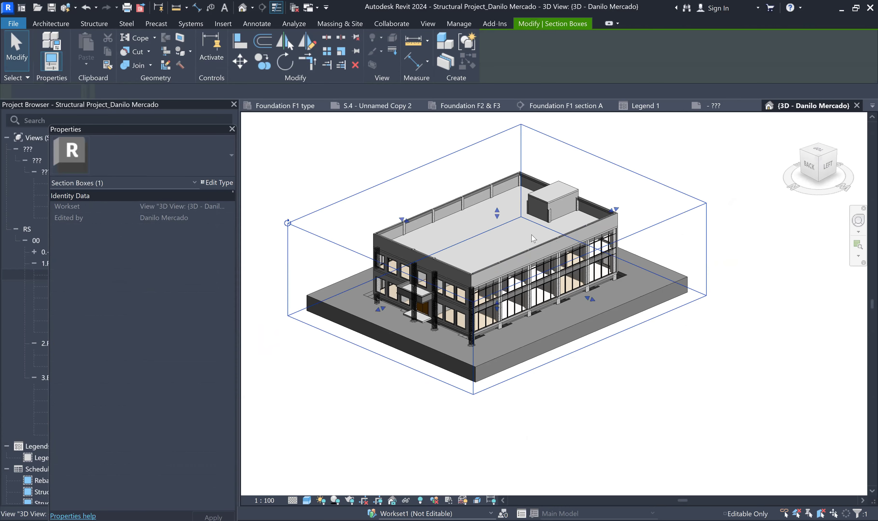
pyautogui.moveTo(497, 213); pyautogui.dragTo(503, 250)
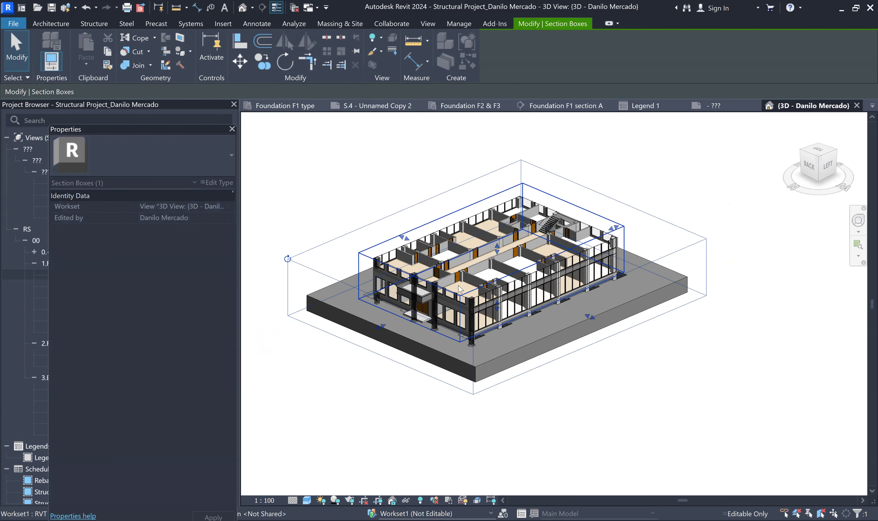
pyautogui.scroll(2, 460, 289)
pyautogui.moveTo(634, 326); pyautogui.dragTo(613, 337)
pyautogui.moveTo(579, 301); pyautogui.dragTo(577, 305)
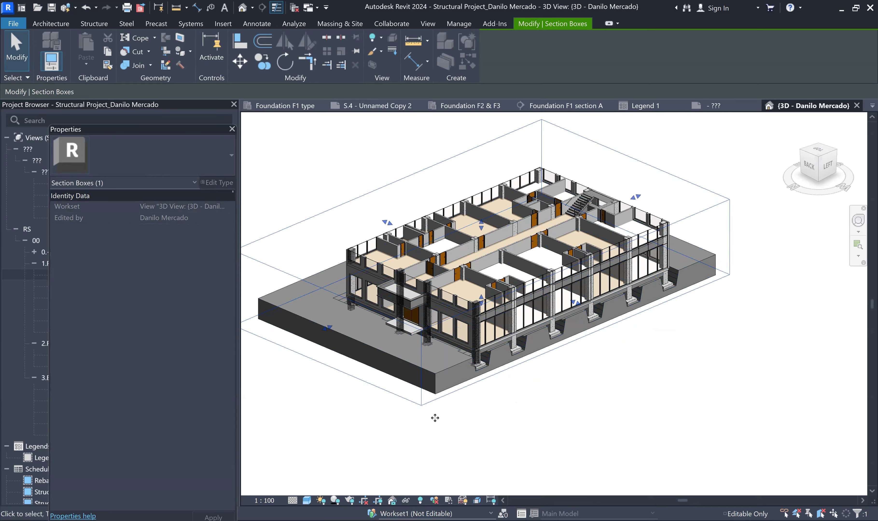
# Step: Inspect the exposed footings, excavations and corner column rebar along the cut side of the toposolid
pyautogui.scroll(5, 509, 382)
pyautogui.scroll(6, 433, 361)
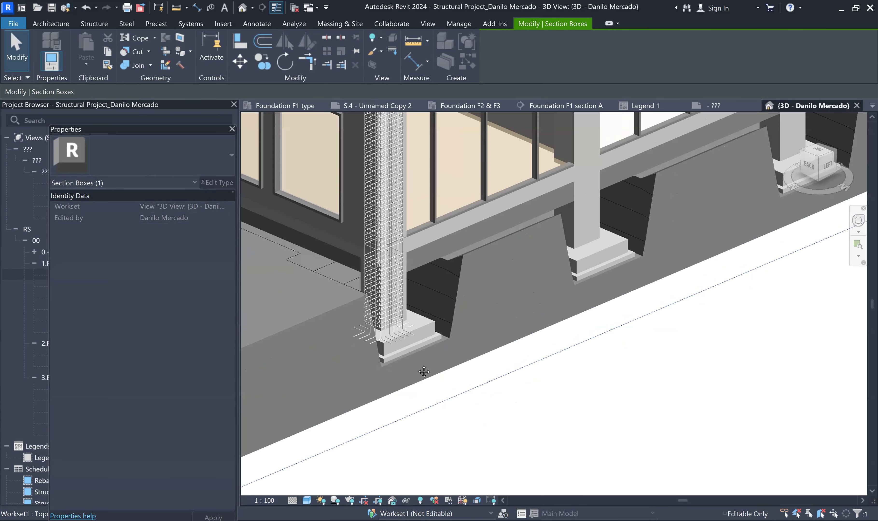
pyautogui.press('Escape')
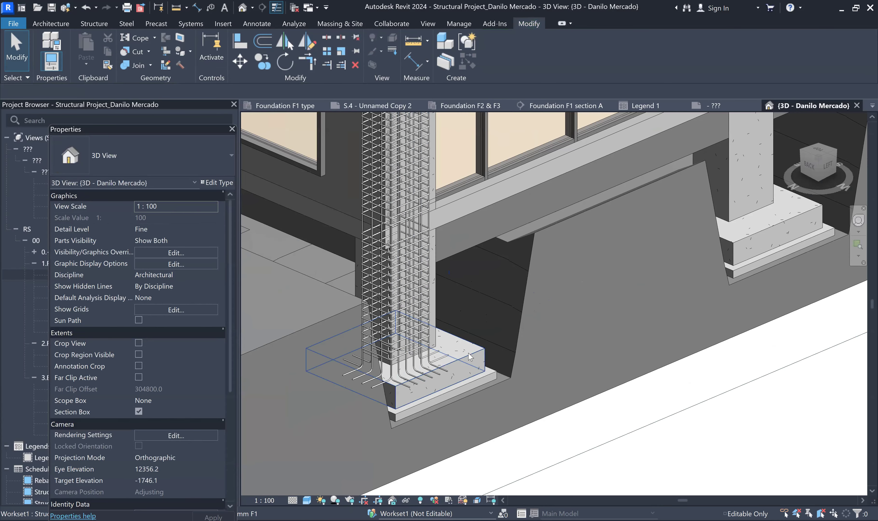
pyautogui.scroll(-2, 467, 357)
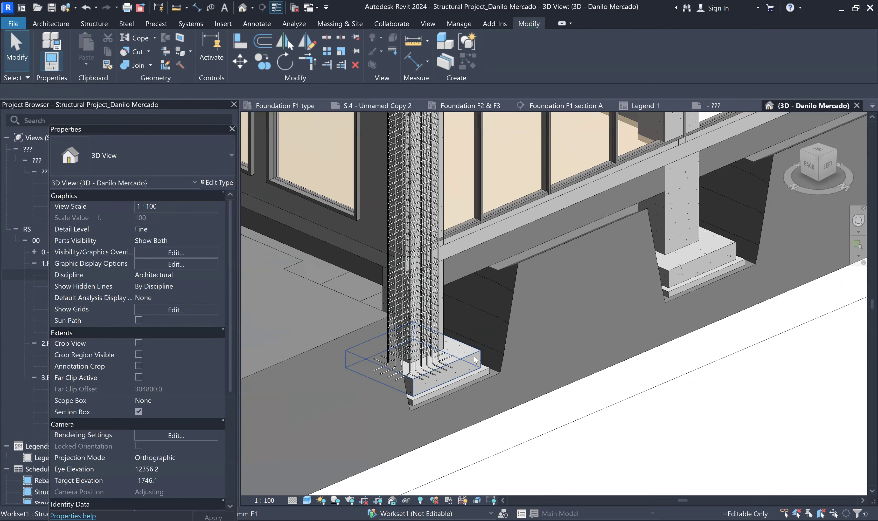
pyautogui.scroll(-1, 450, 358)
pyautogui.scroll(-5, 450, 358)
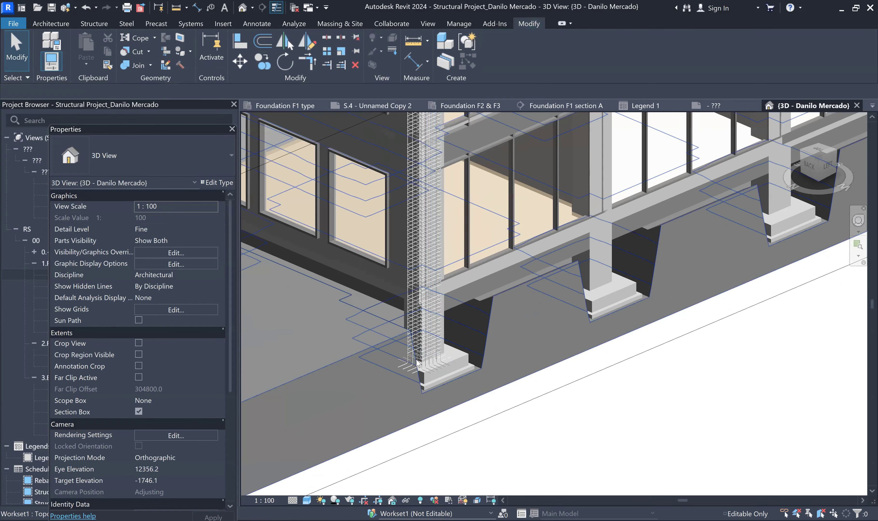
pyautogui.scroll(-1, 621, 386)
pyautogui.moveTo(620, 386); pyautogui.dragTo(568, 373, button='middle')
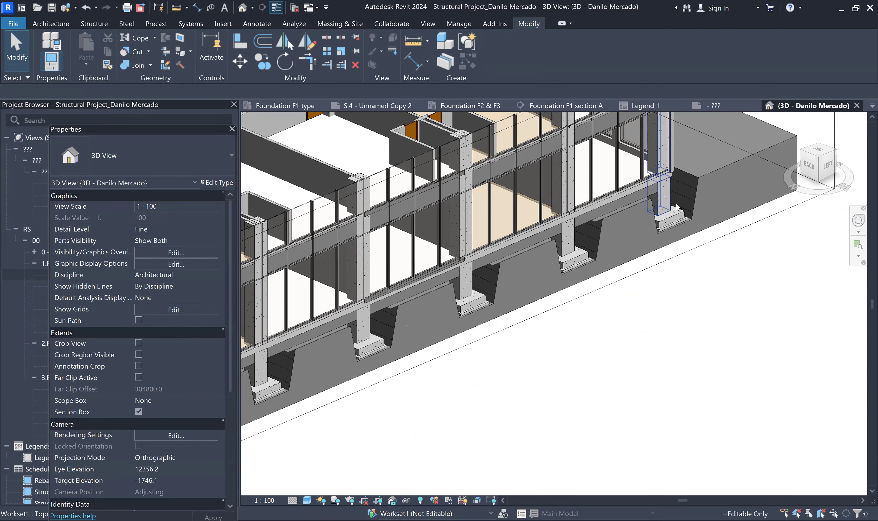
pyautogui.scroll(5, 647, 246)
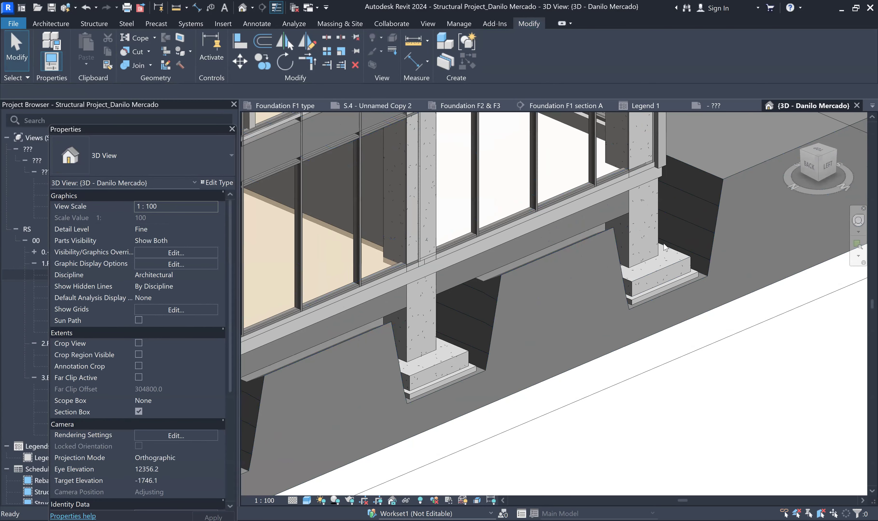
pyautogui.moveTo(656, 243); pyautogui.dragTo(666, 283, button='middle')
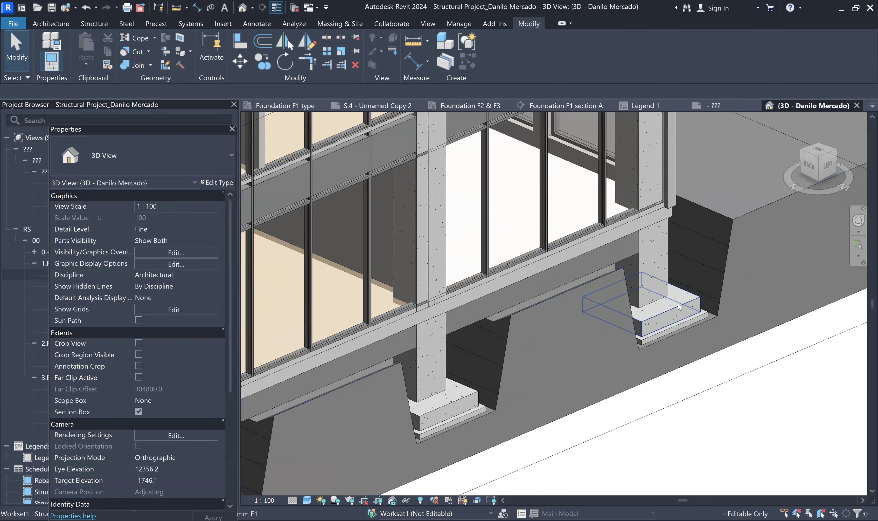
pyautogui.scroll(-2, 643, 312)
pyautogui.moveTo(642, 309); pyautogui.dragTo(875, 207, button='middle')
pyautogui.moveTo(595, 271); pyautogui.dragTo(768, 181, button='middle')
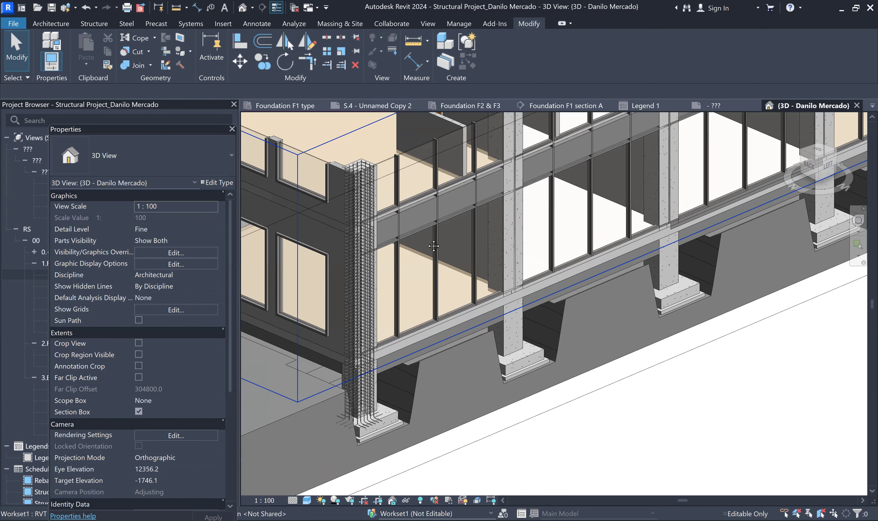
# Step: Examine the corner column's rebar, its footing and the neighbouring footings in their excavations along the cut side
pyautogui.scroll(2, 428, 288)
pyautogui.moveTo(428, 288); pyautogui.dragTo(457, 319, button='middle')
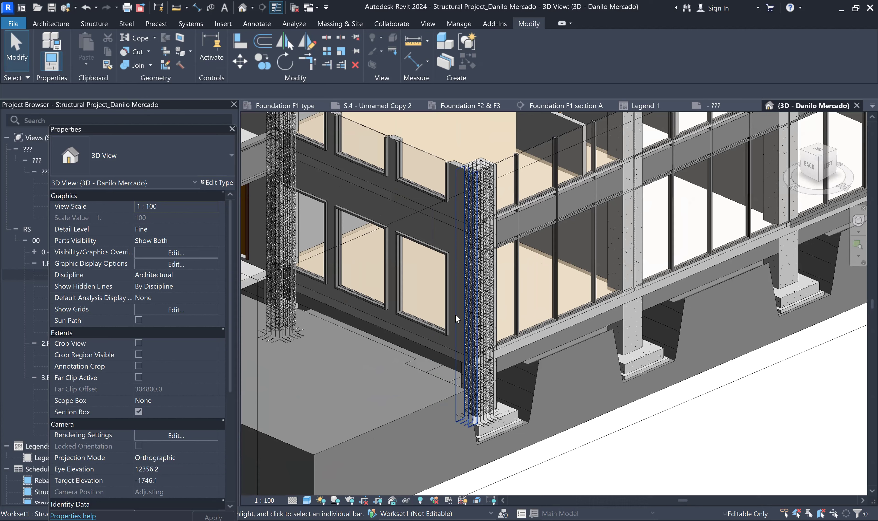
pyautogui.moveTo(593, 385); pyautogui.dragTo(536, 335, button='middle')
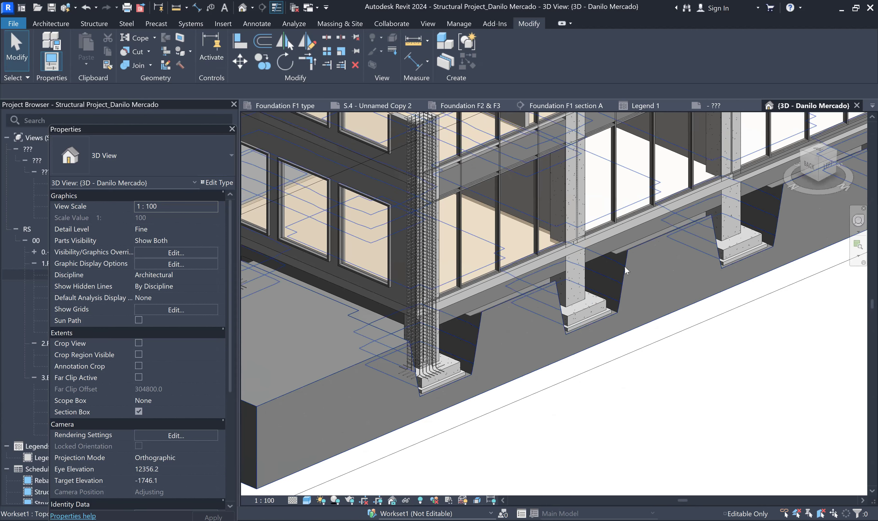
pyautogui.moveTo(437, 367); pyautogui.dragTo(584, 372, button='middle')
pyautogui.scroll(-1, 503, 367)
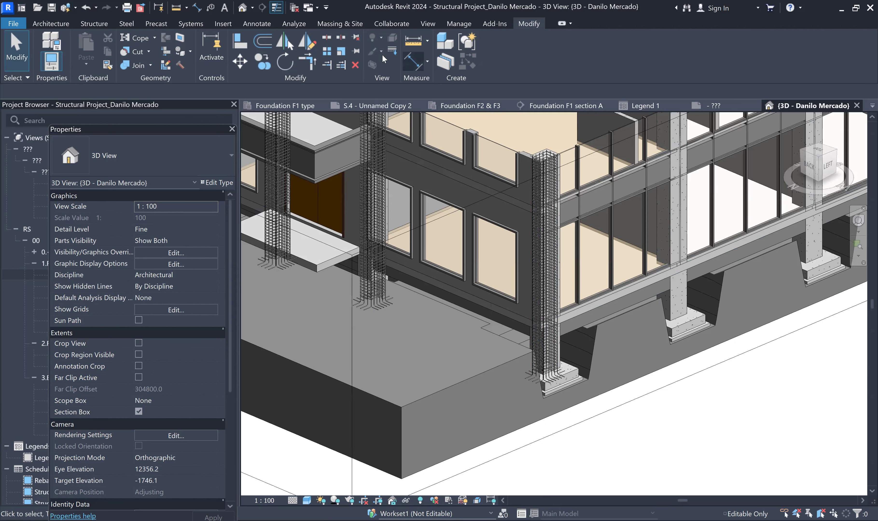
# Step: Clear any element selection and review the whole sectioned building, from the reinforced entrance columns to the row of exposed footings
pyautogui.click(739, 246)
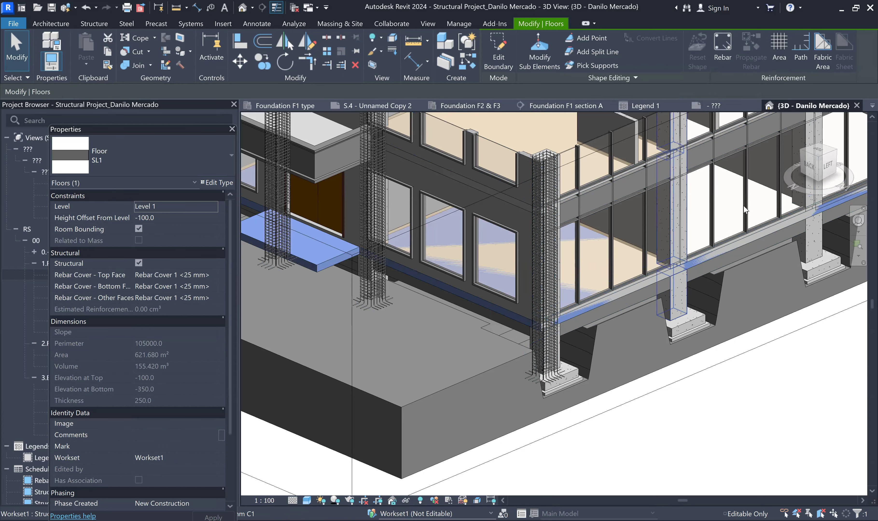
pyautogui.scroll(-2, 682, 287)
pyautogui.press('Escape')
pyautogui.scroll(-1, 682, 287)
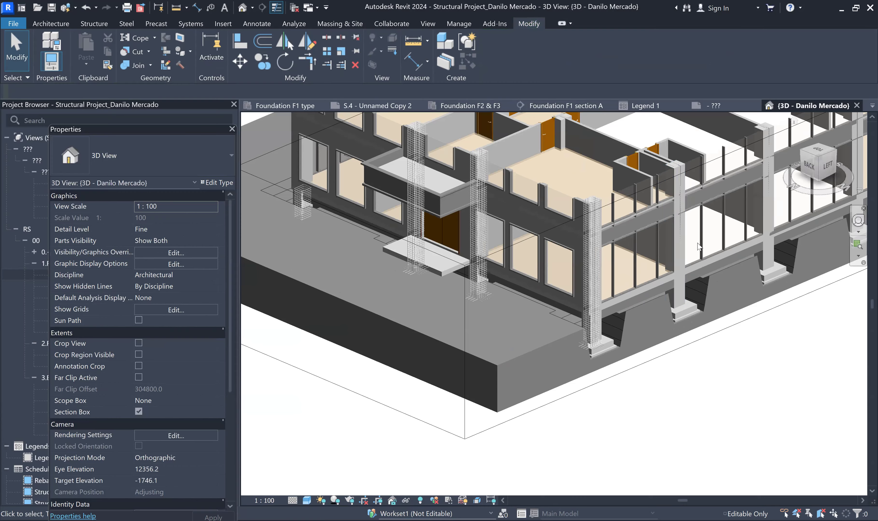
pyautogui.scroll(-1, 569, 288)
pyautogui.scroll(-1, 548, 278)
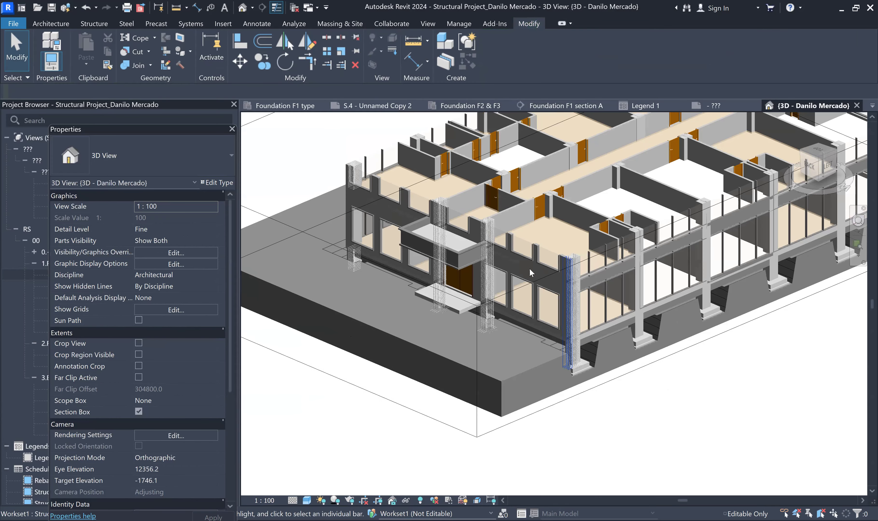
pyautogui.scroll(-1, 338, 223)
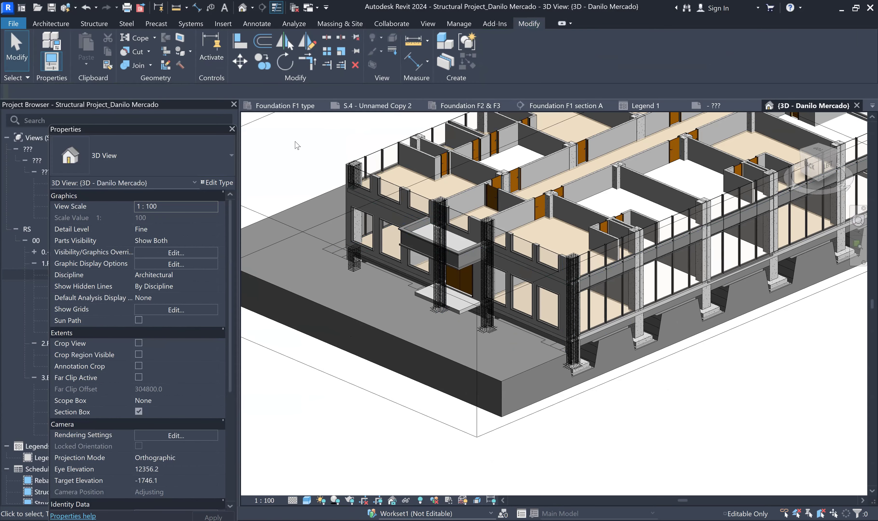